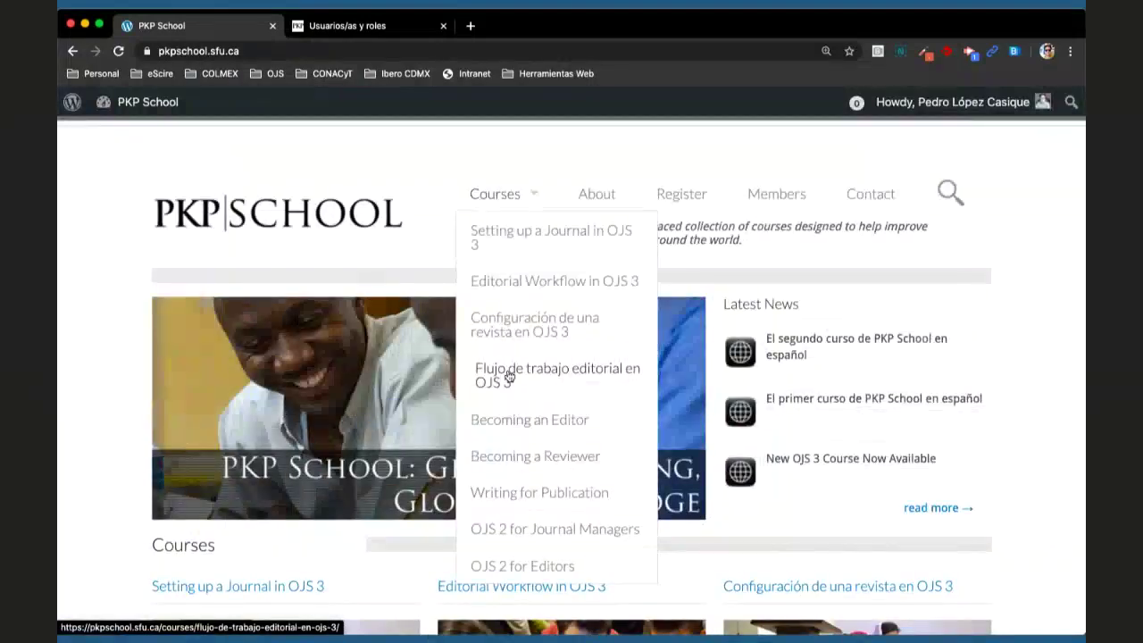
- Open the 'Flujo de trabajo editorial en OJS 3' course and scroll through its contents
click(569, 376)
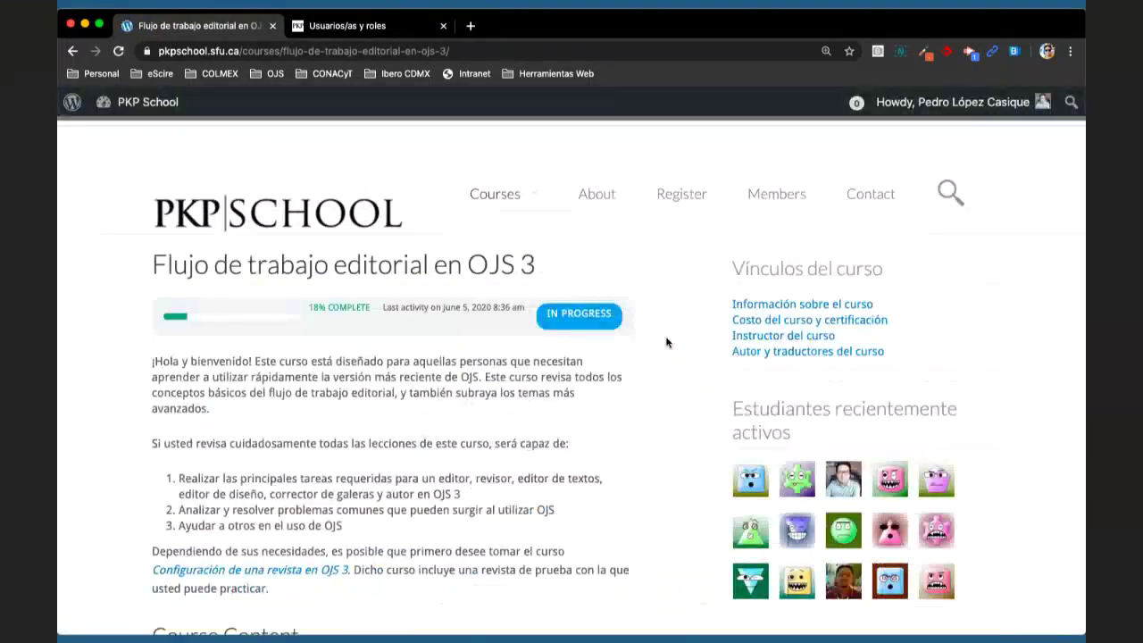
scroll(666, 342, down, 1)
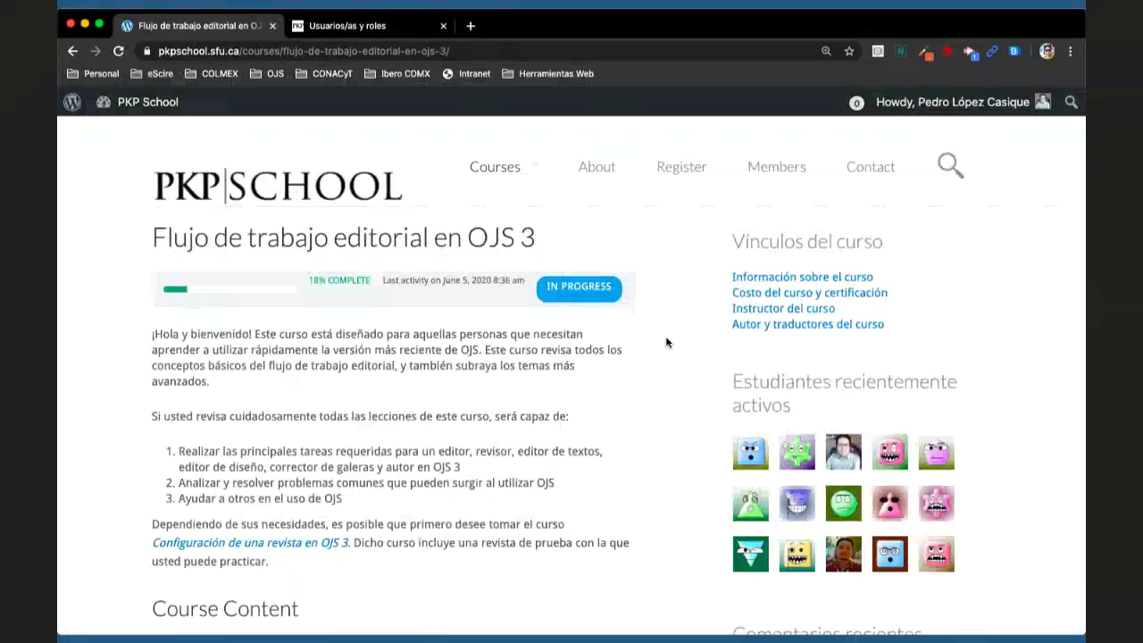
scroll(665, 342, down, 2)
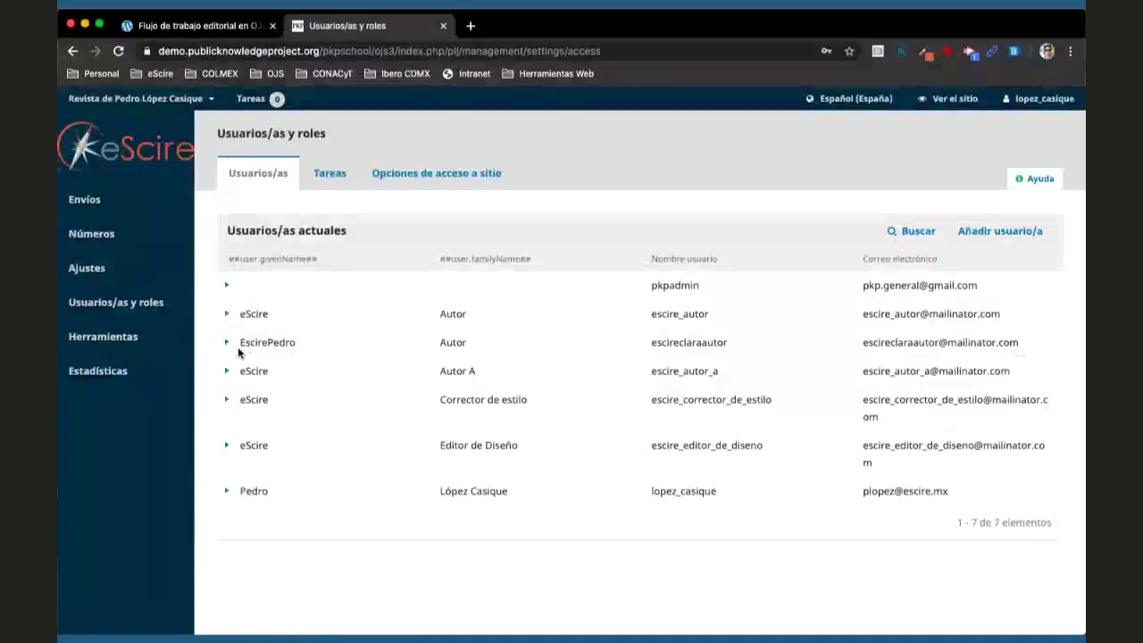
- Sign in as the eScire Autor user via 'Iniciar sesión como', then return to the PKP School course
click(226, 314)
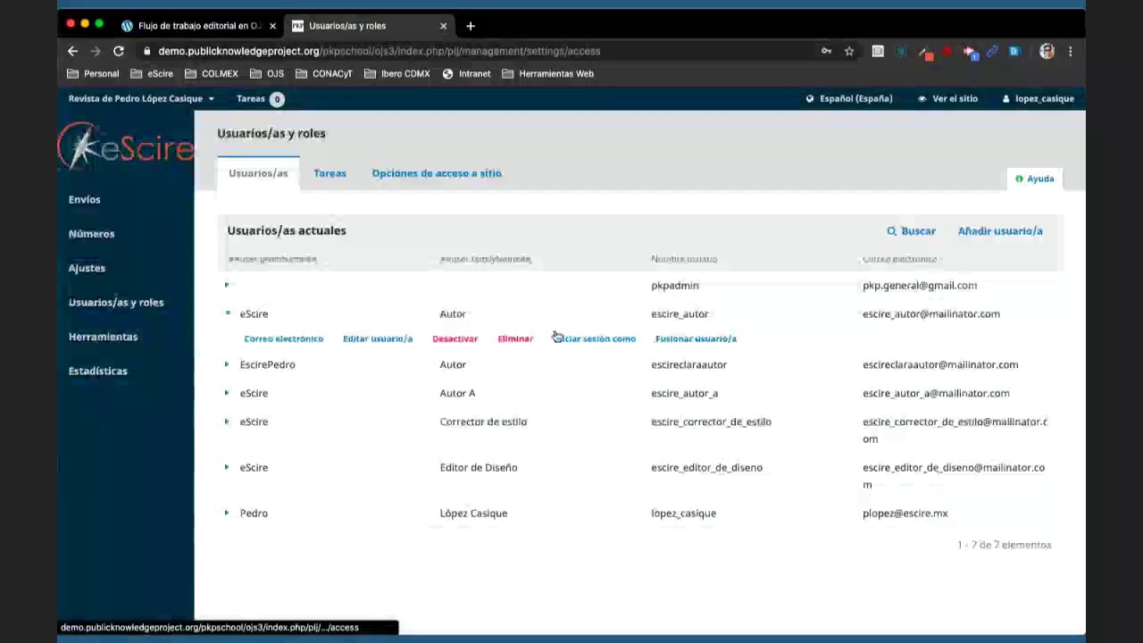
click(572, 339)
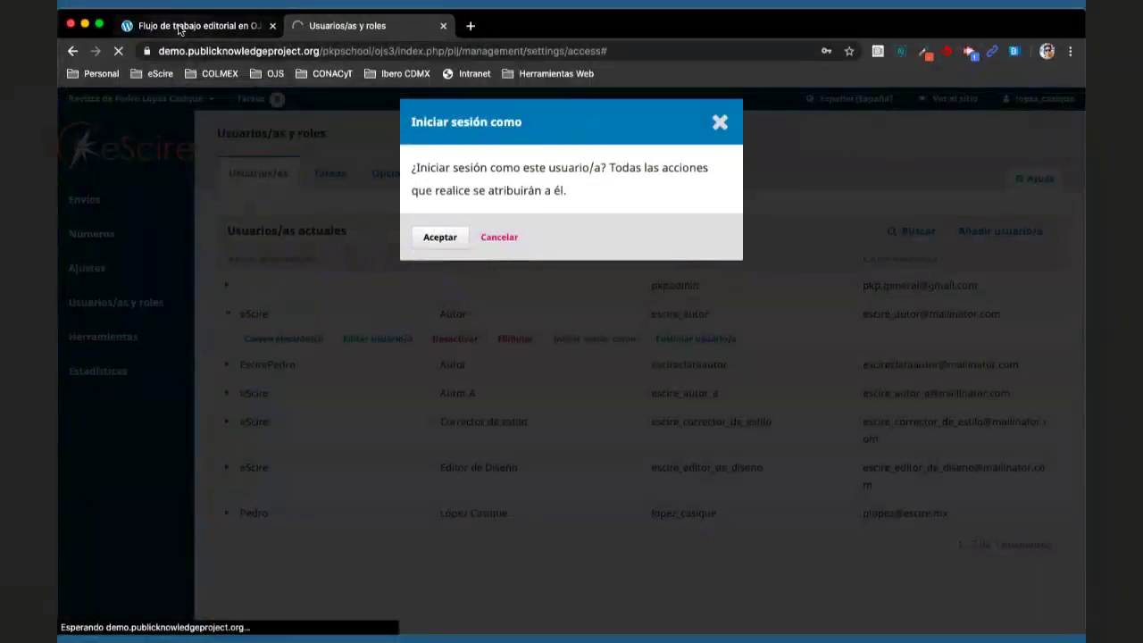
click(179, 26)
scroll(641, 379, down, 5)
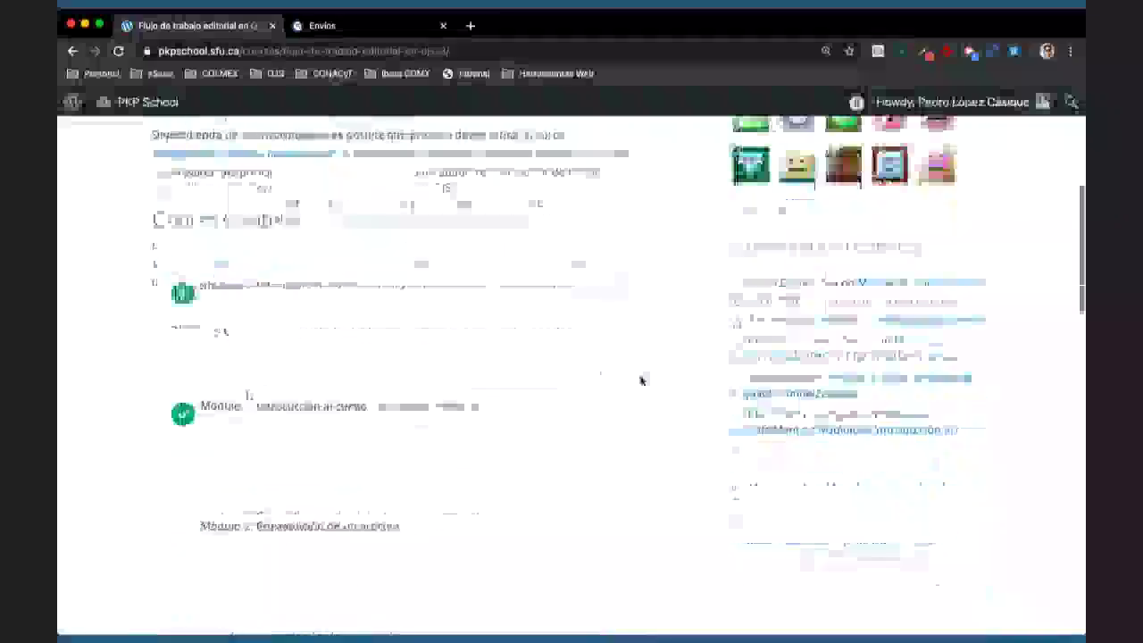
- Read the activity of 'Módulo 3: Presentación de un artículo', then return to the journal's Envíos page
click(298, 528)
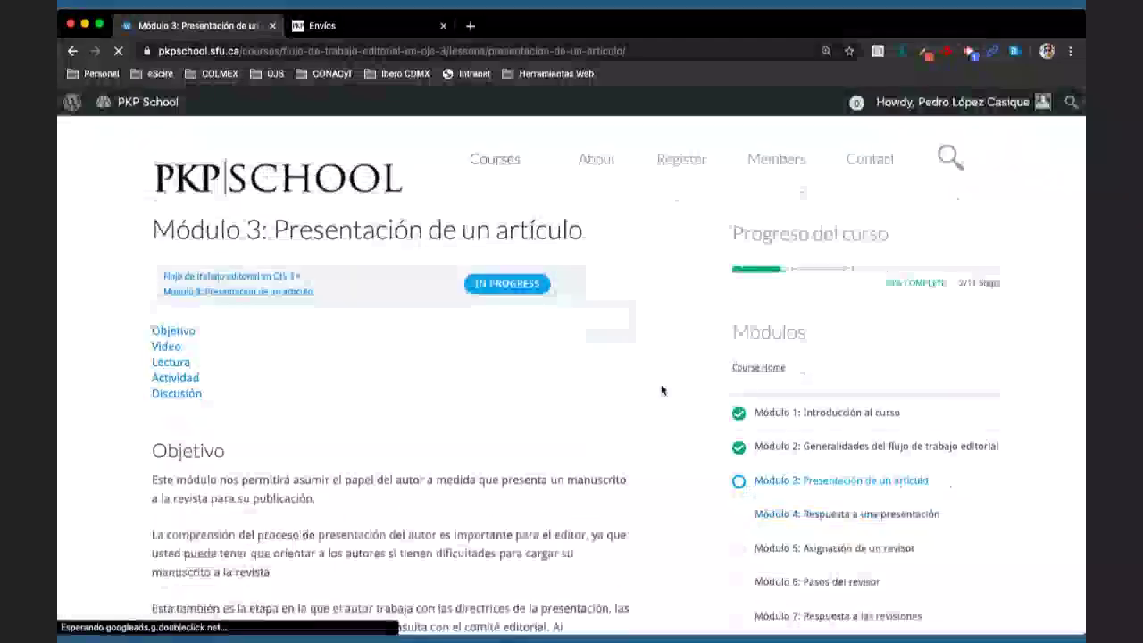
scroll(662, 391, down, 3)
scroll(662, 390, down, 2)
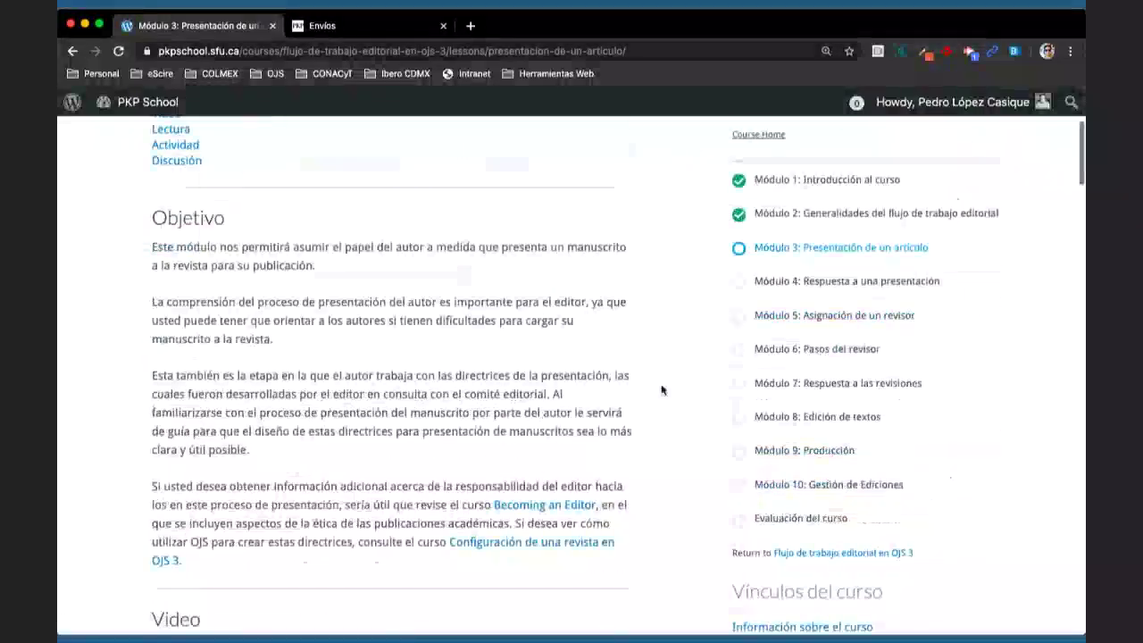
scroll(662, 391, down, 4)
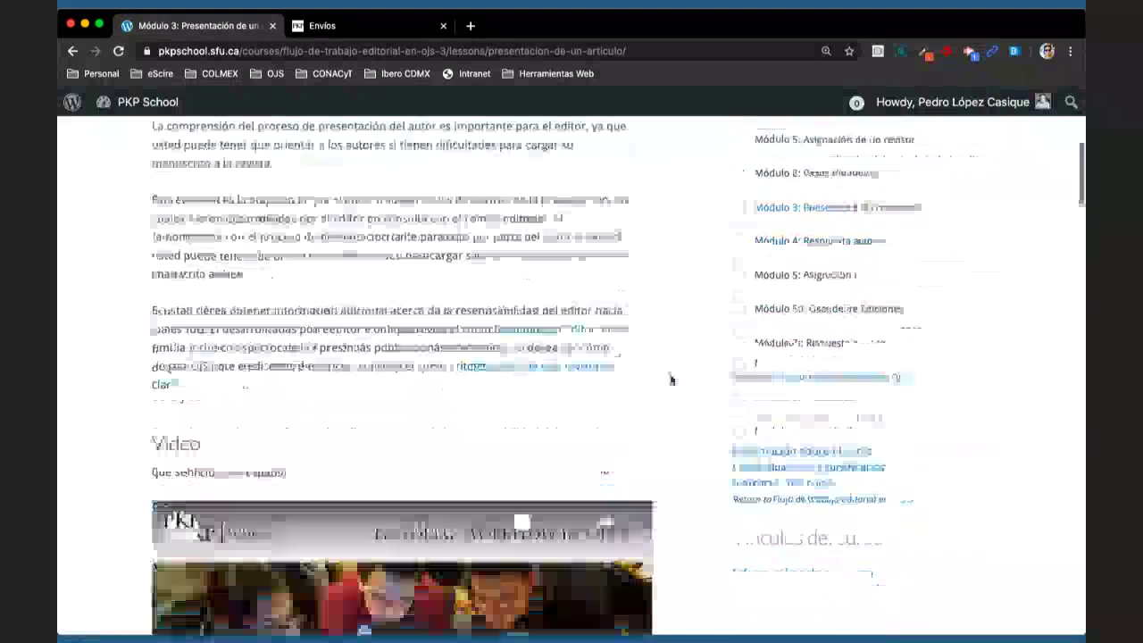
scroll(694, 360, down, 15)
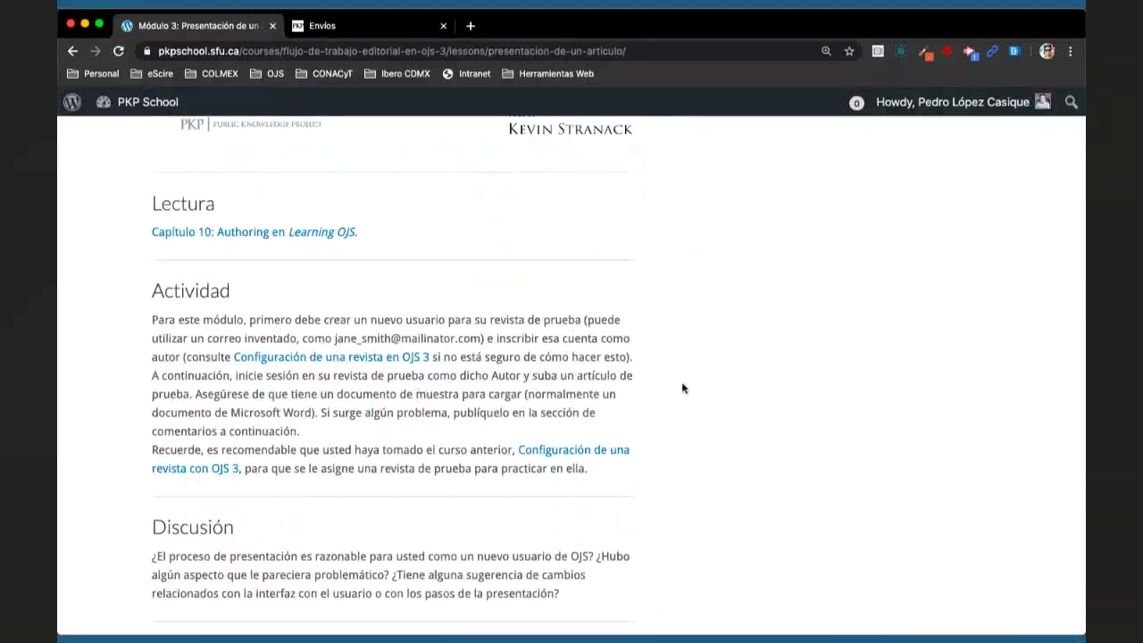
click(343, 27)
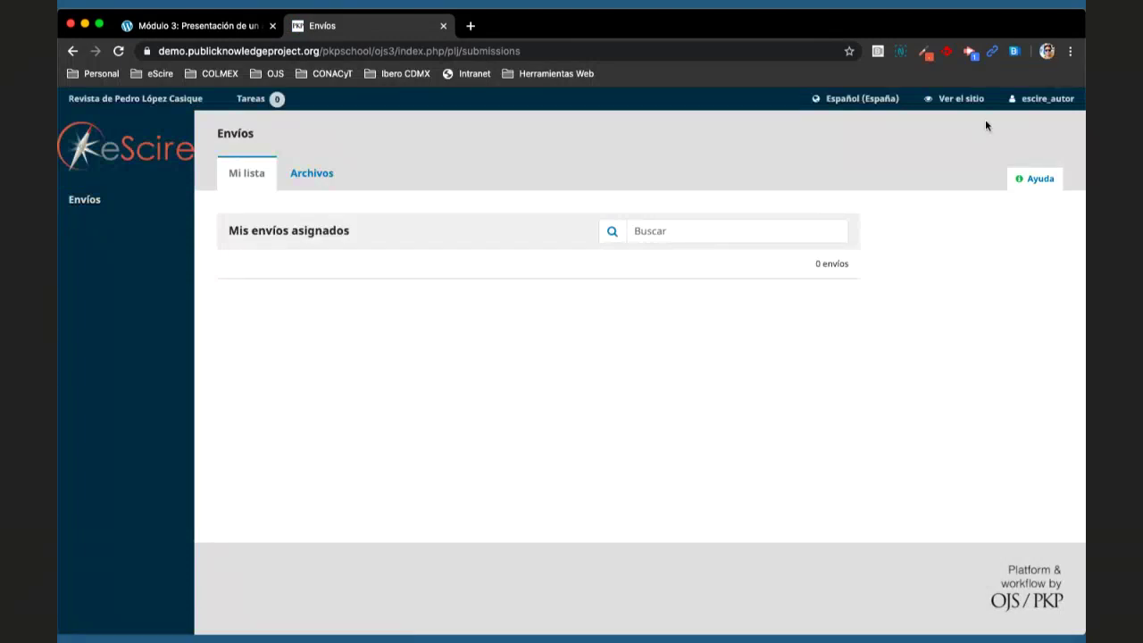
- Tick Autor/a under the profile's Tareas and save with Guardar, then open a blank browser tab
mouse_move(1027, 100)
click(1014, 119)
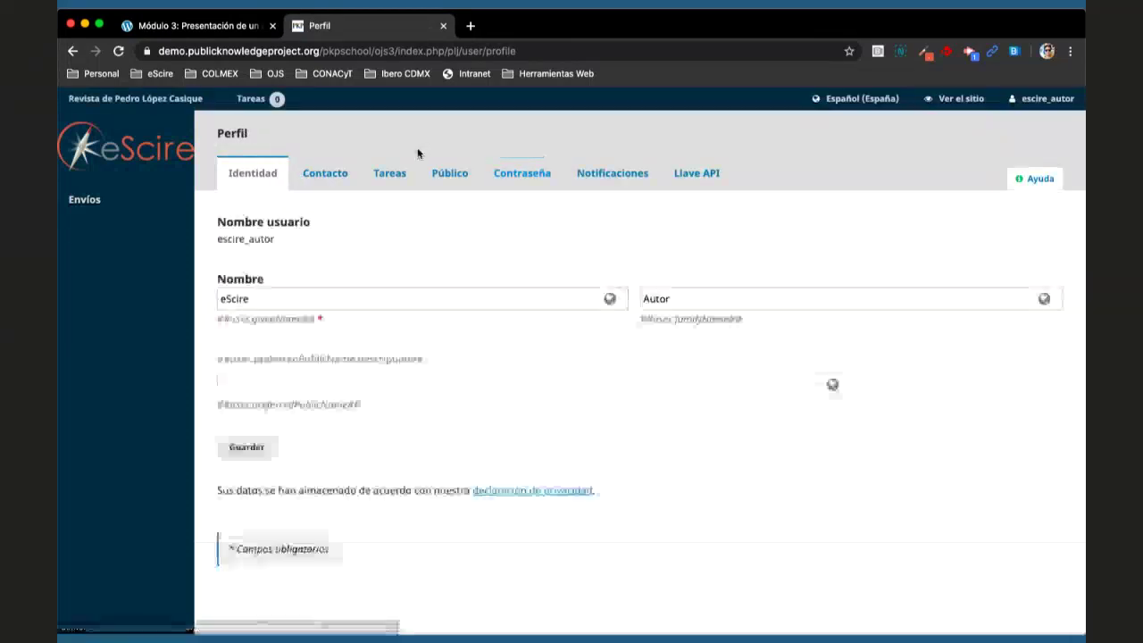
click(390, 170)
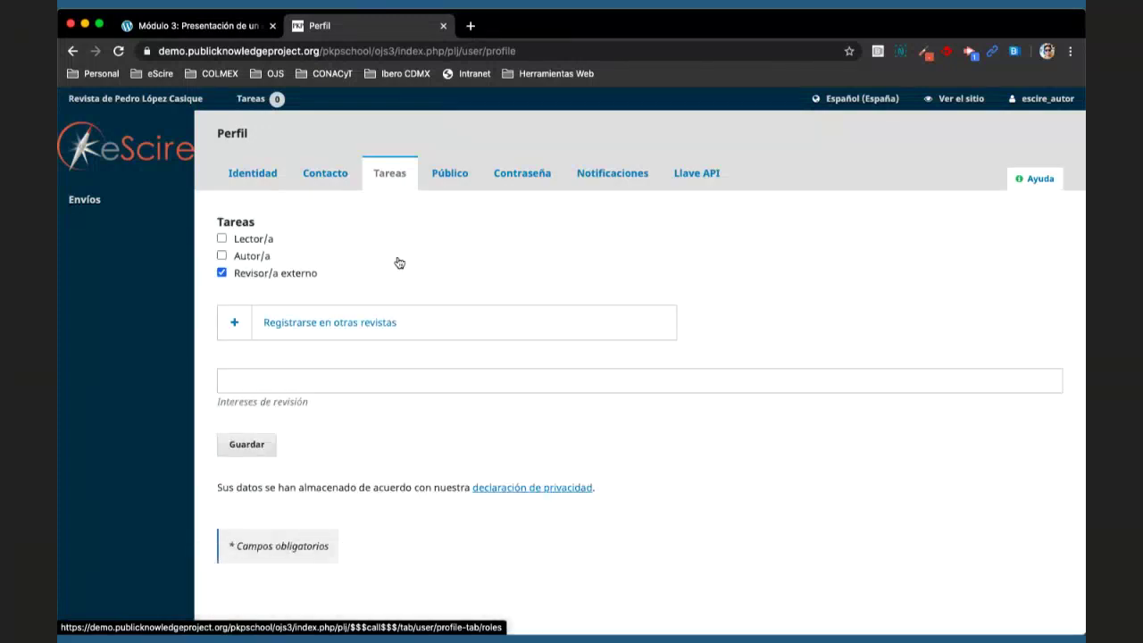
click(222, 256)
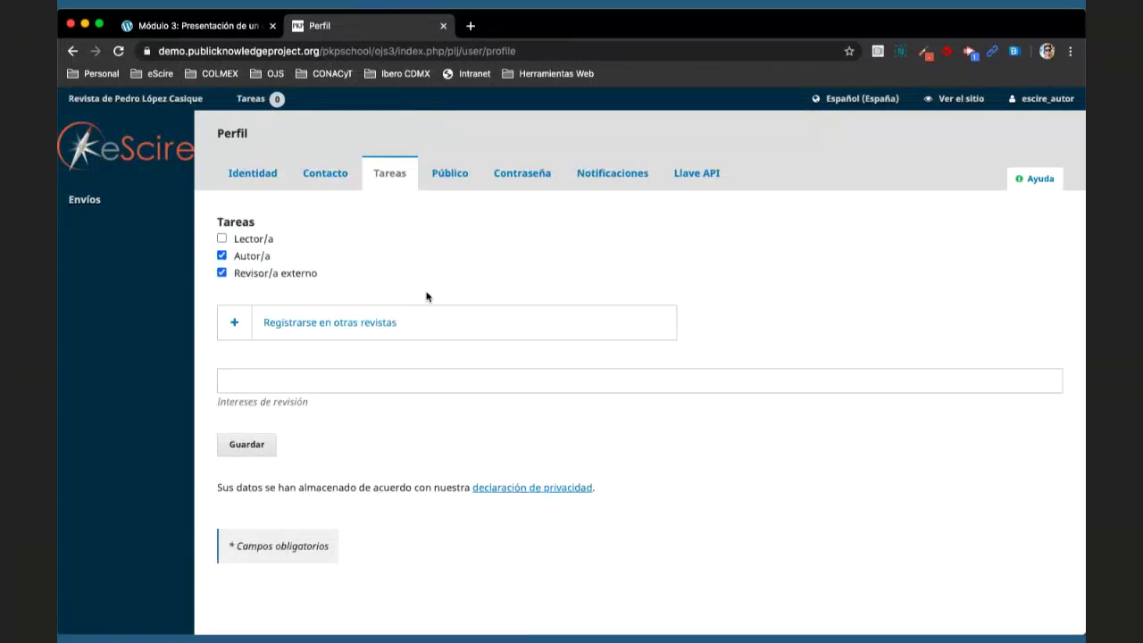
scroll(426, 296, down, 3)
click(248, 320)
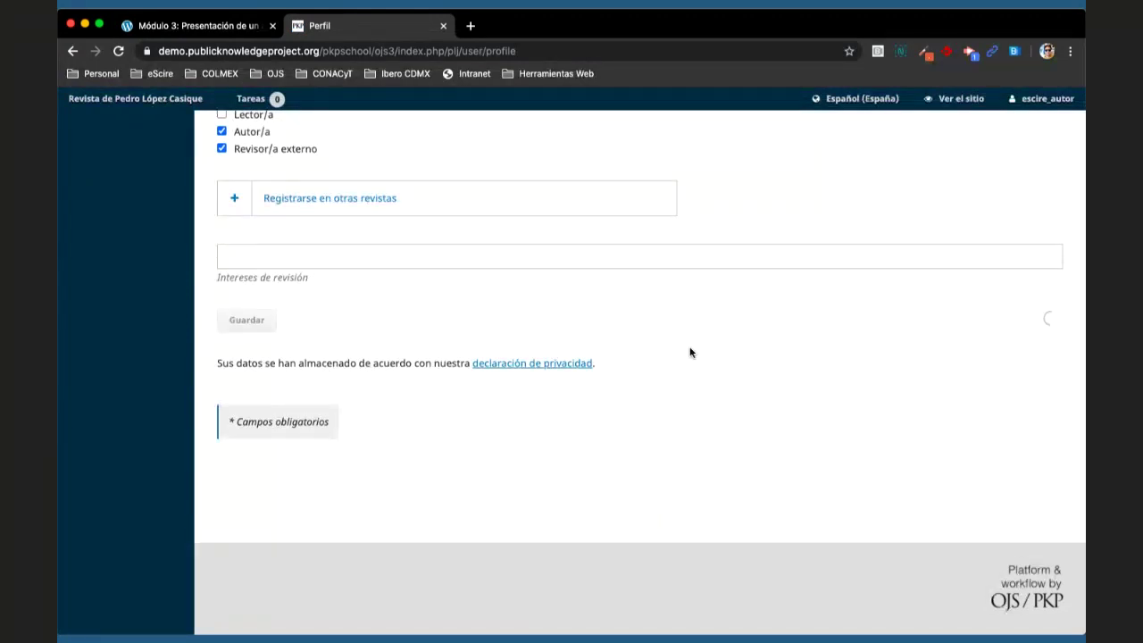
scroll(608, 232, up, 3)
click(471, 26)
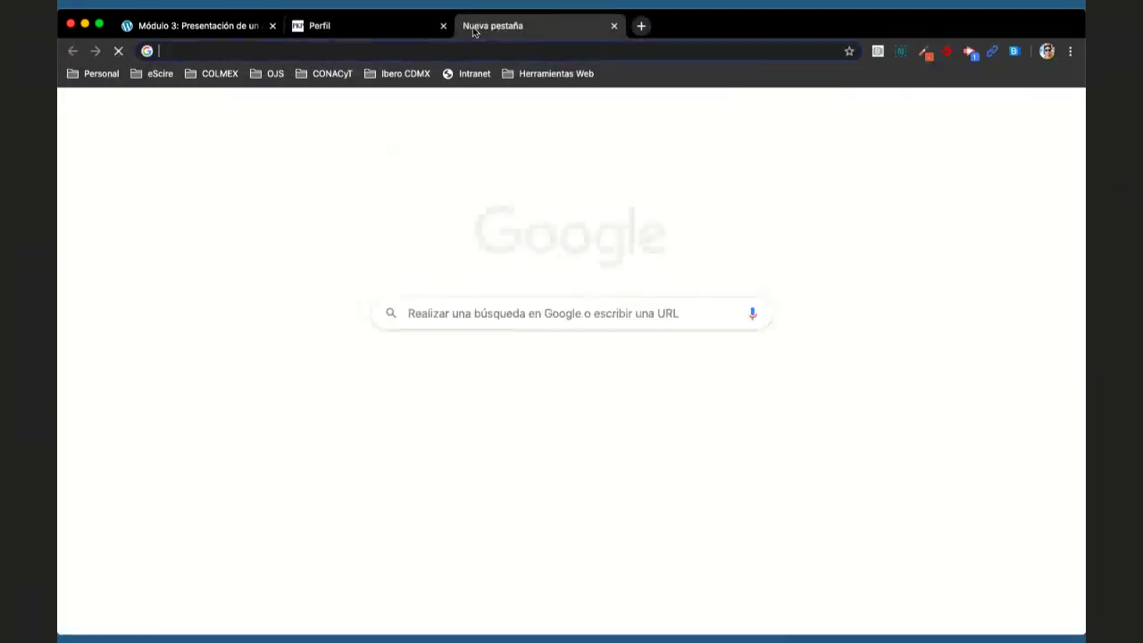
- Load mailinator.com, then show the OJS profile's Contacto details
text(mail)
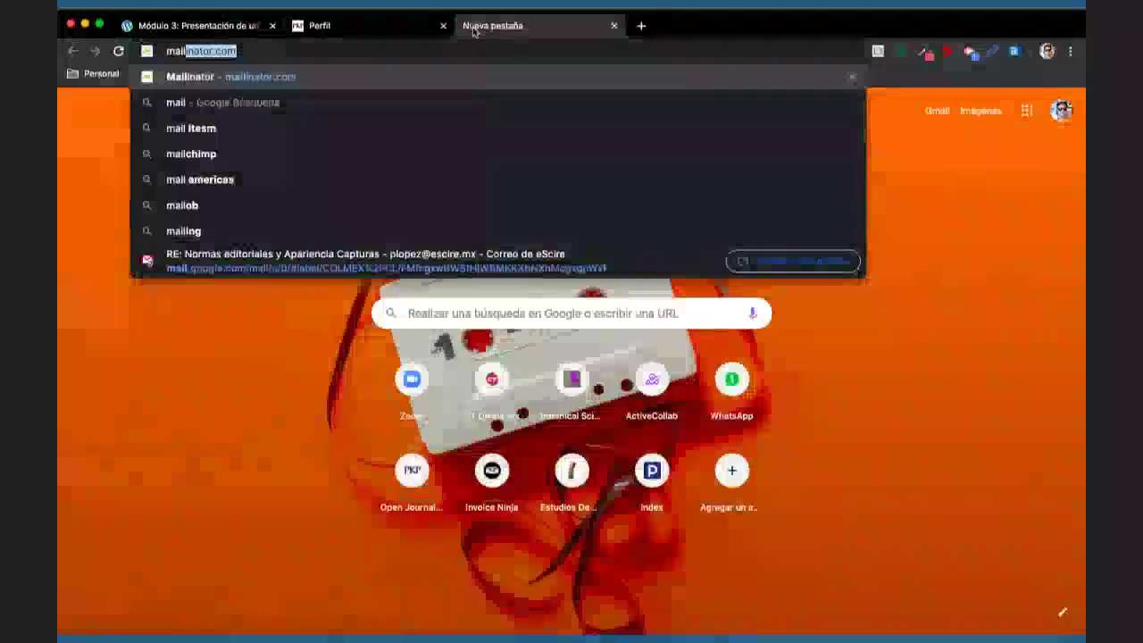
key(Return)
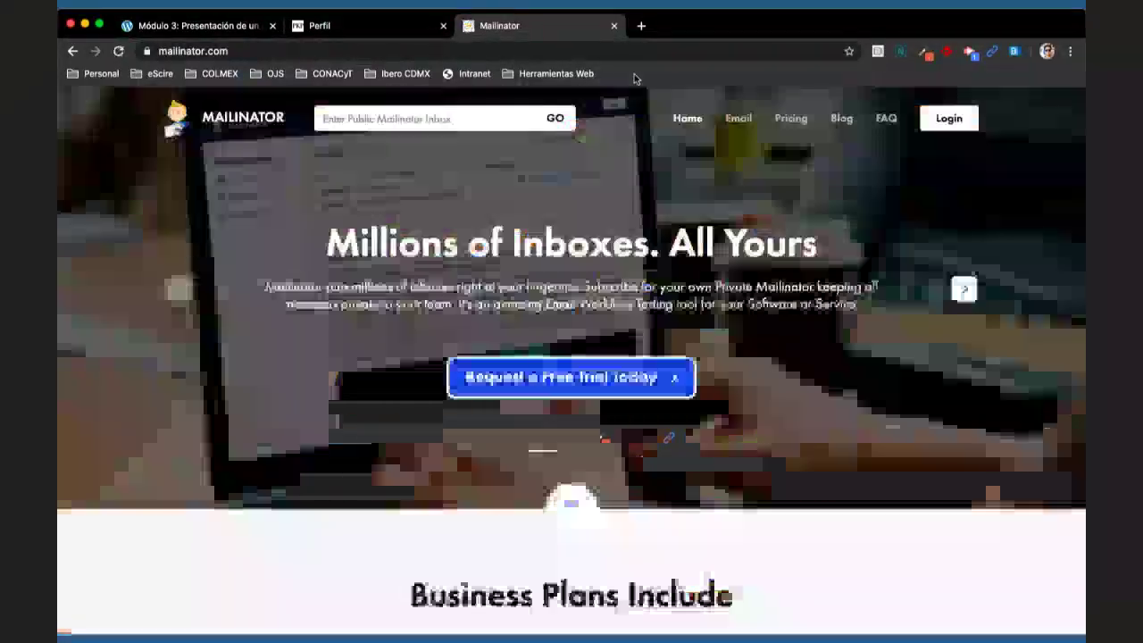
click(306, 26)
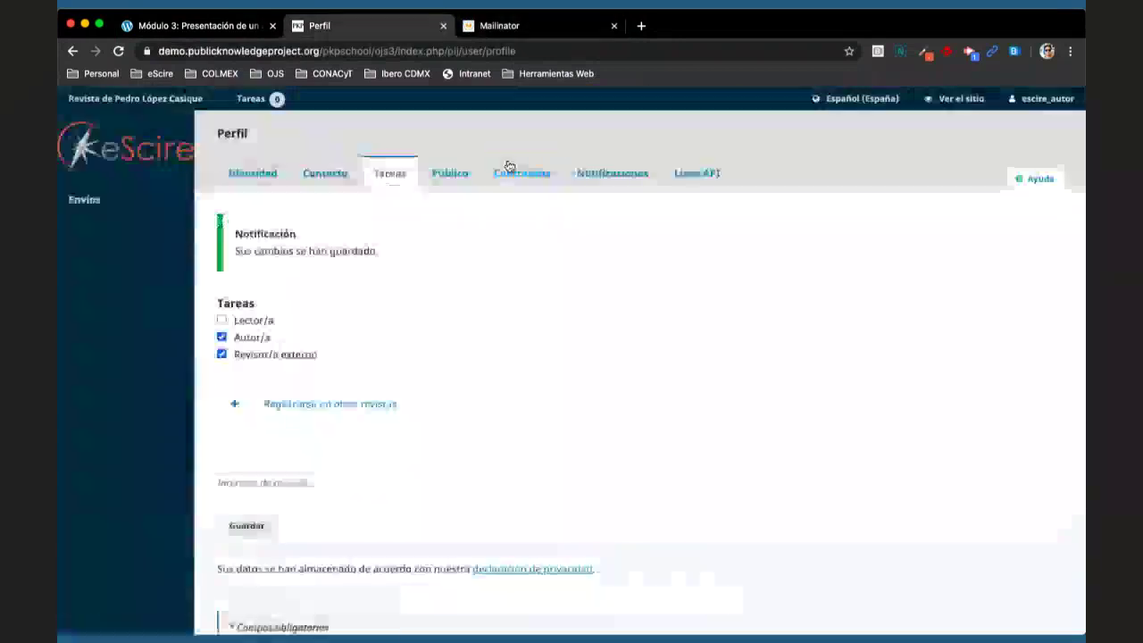
click(332, 174)
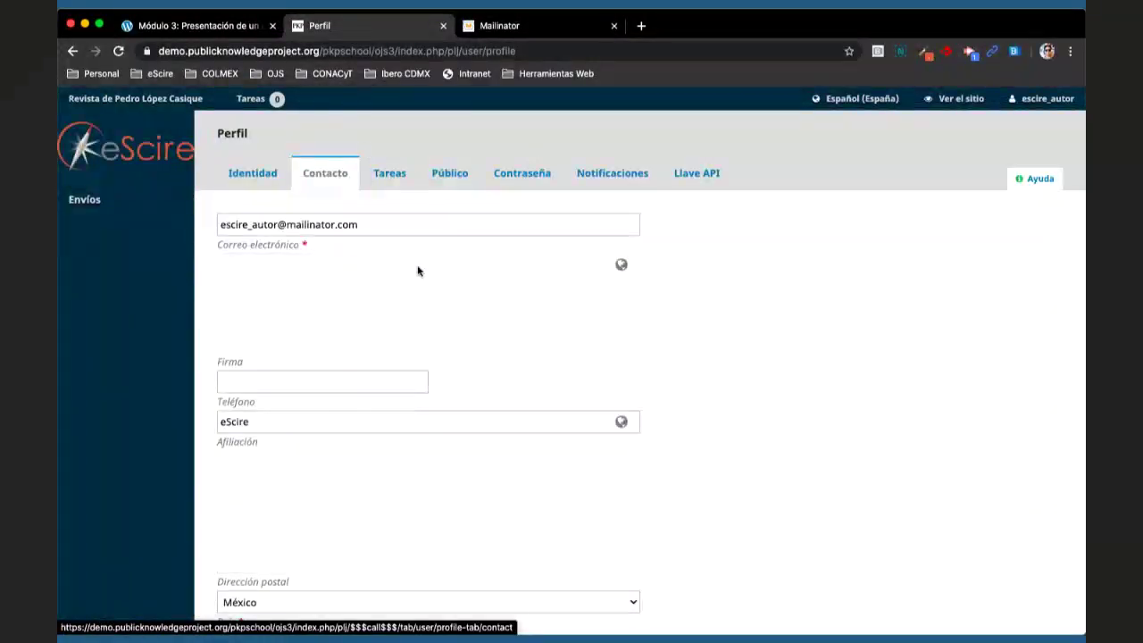
- Paste the author's profile e-mail into Mailinator and check its public inbox, which is empty
triple_click(393, 232)
key(ctrl+c)
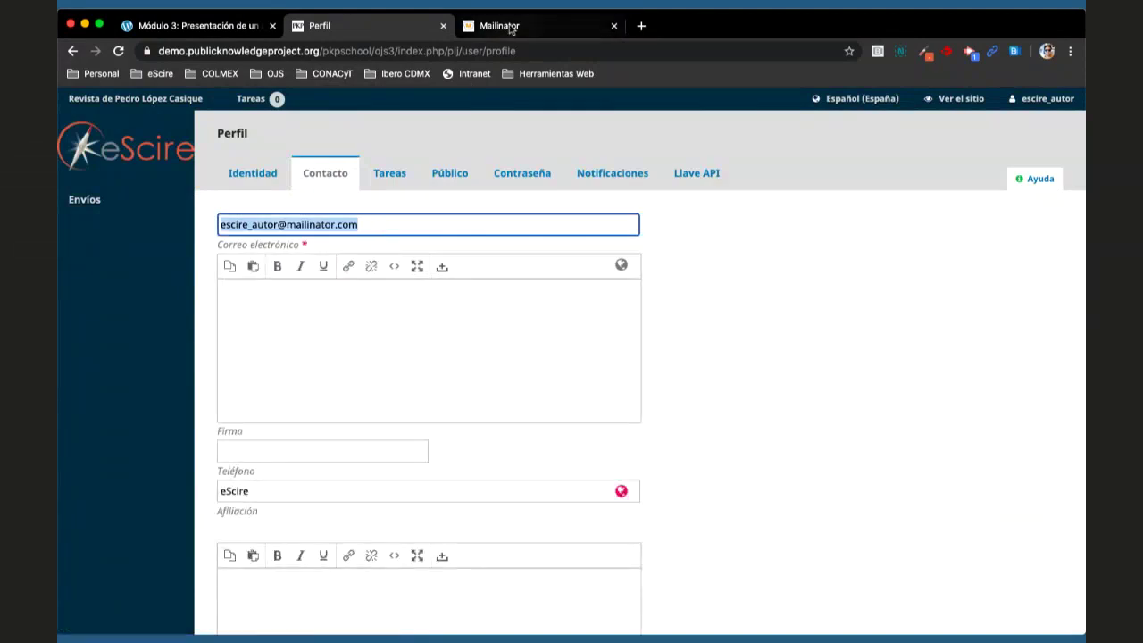
click(511, 27)
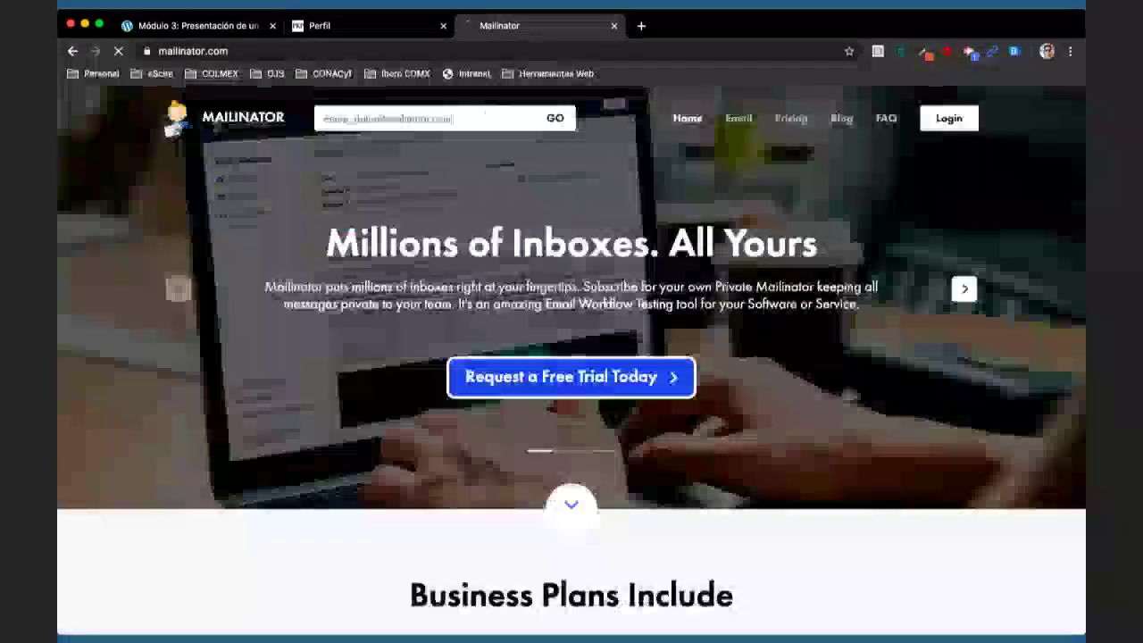
key(ctrl+v)
key(Return)
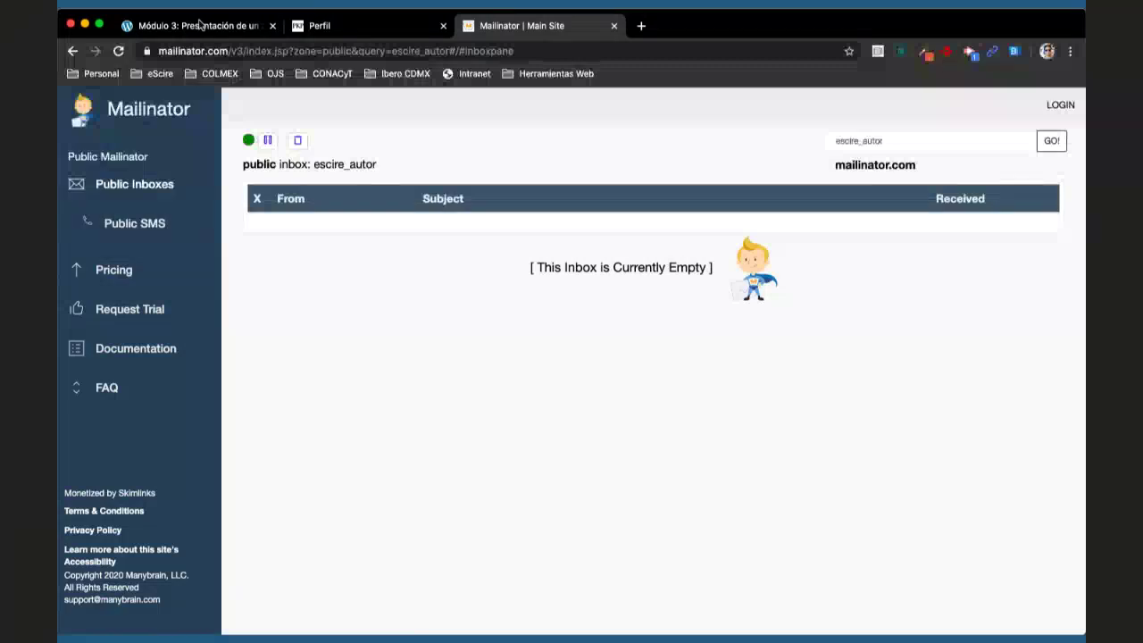
click(336, 14)
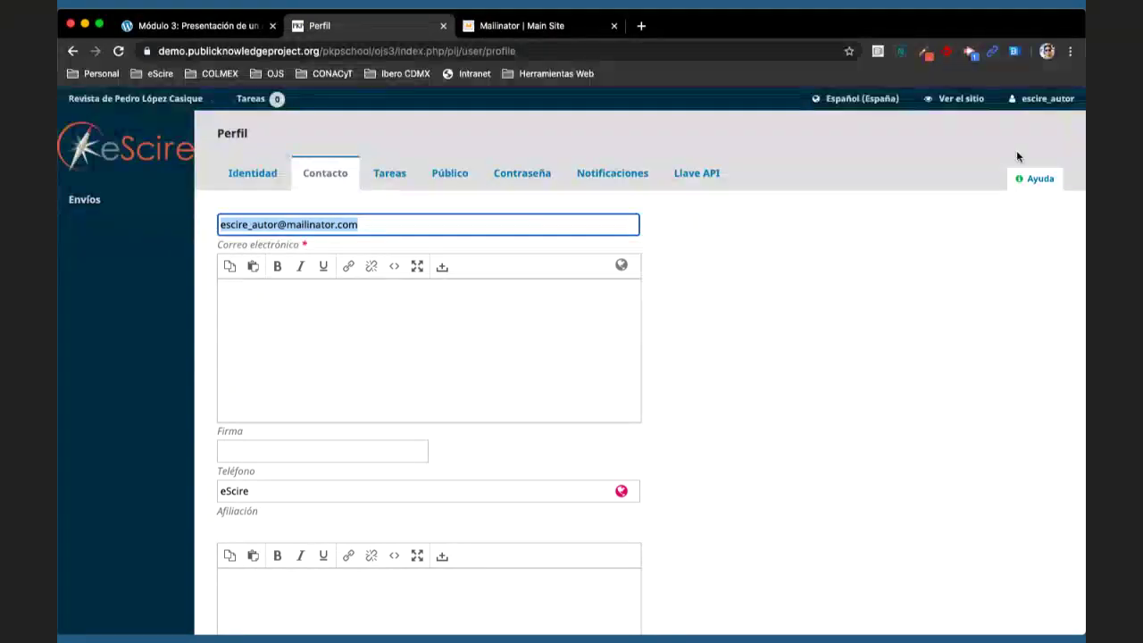
- Stop acting as the author with 'Cerrar sesión como', then log out of the manager account
mouse_move(1035, 107)
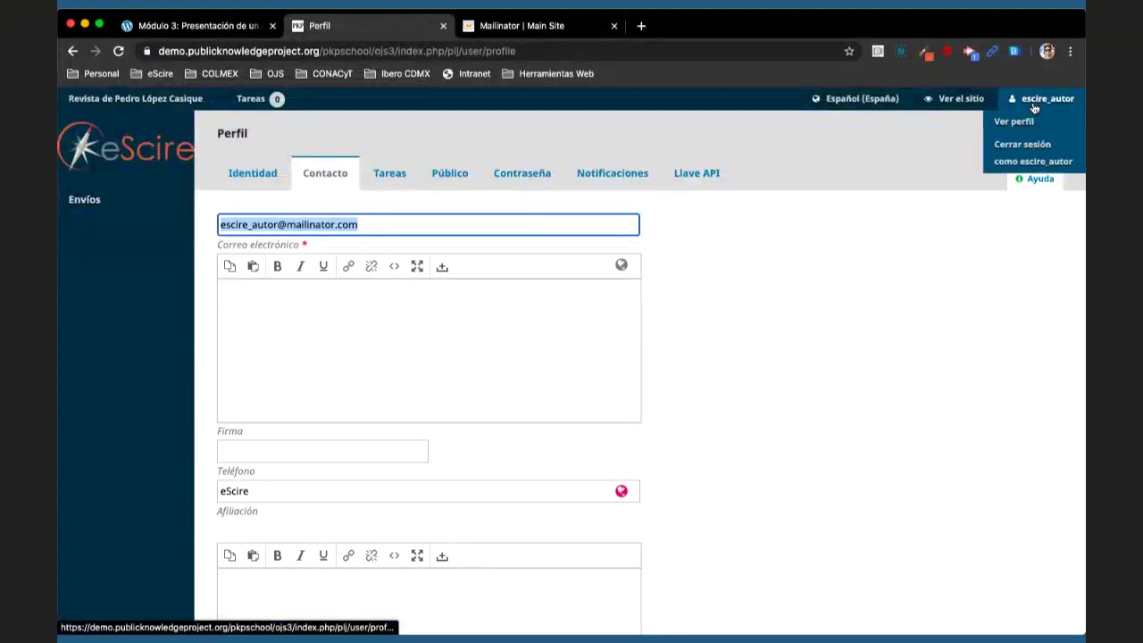
click(1015, 155)
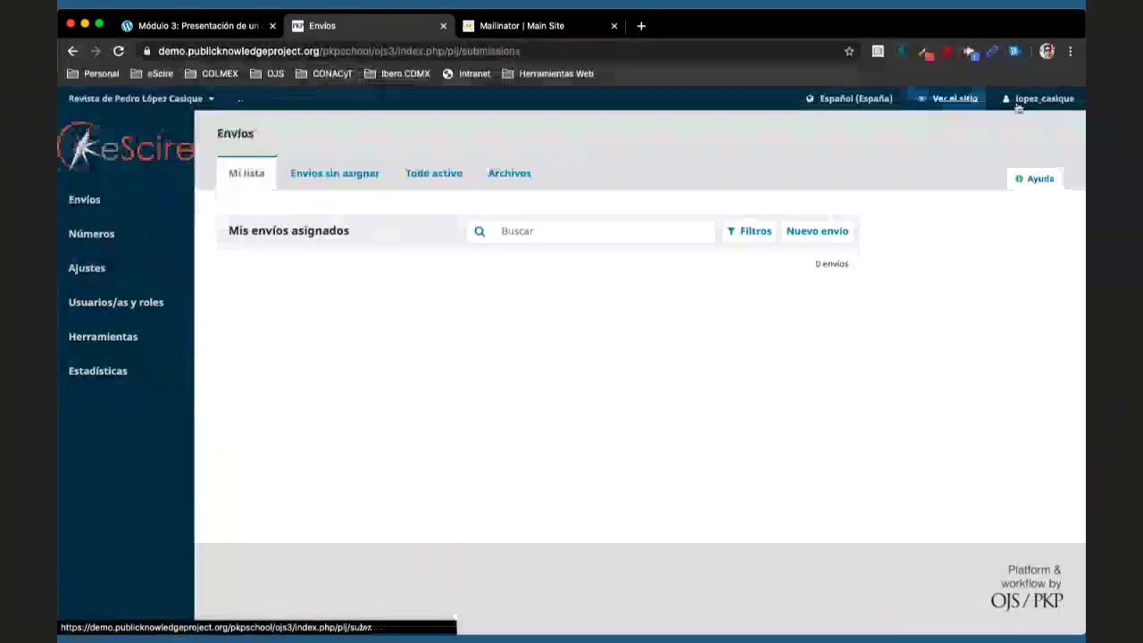
mouse_move(1018, 107)
click(938, 145)
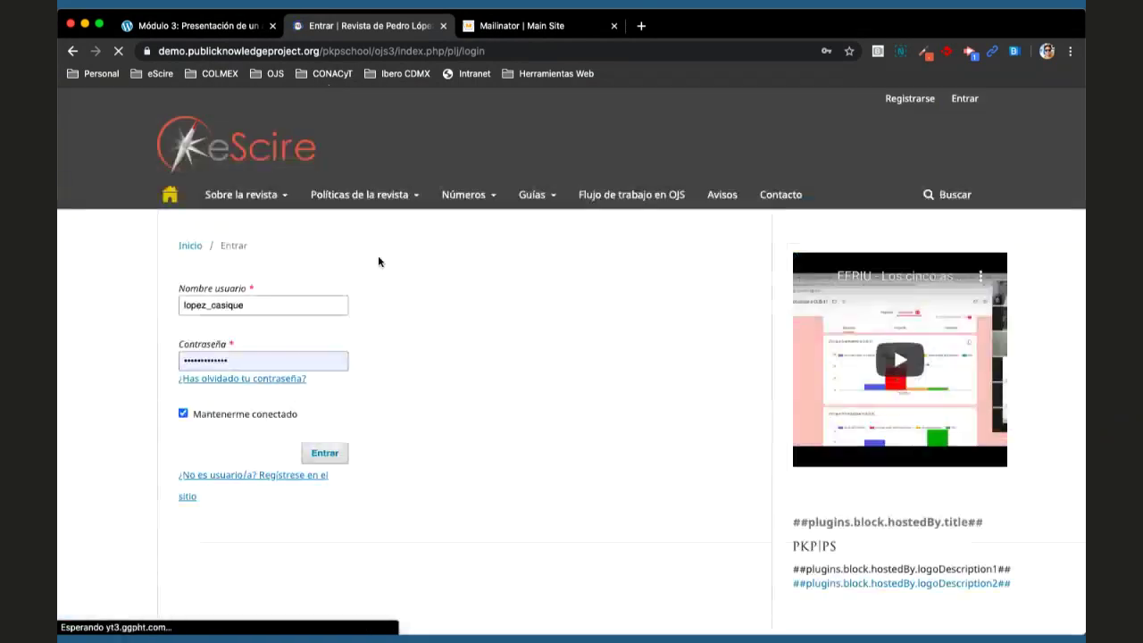
key(Return)
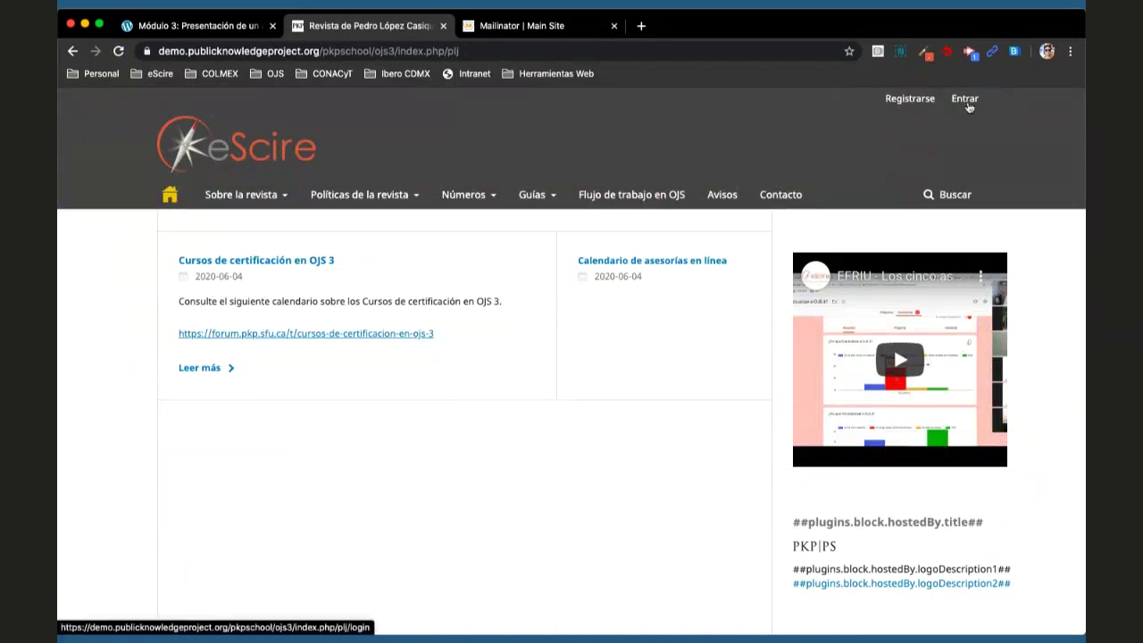
- Log in with the saved author account credentials on the Entrar page
click(964, 100)
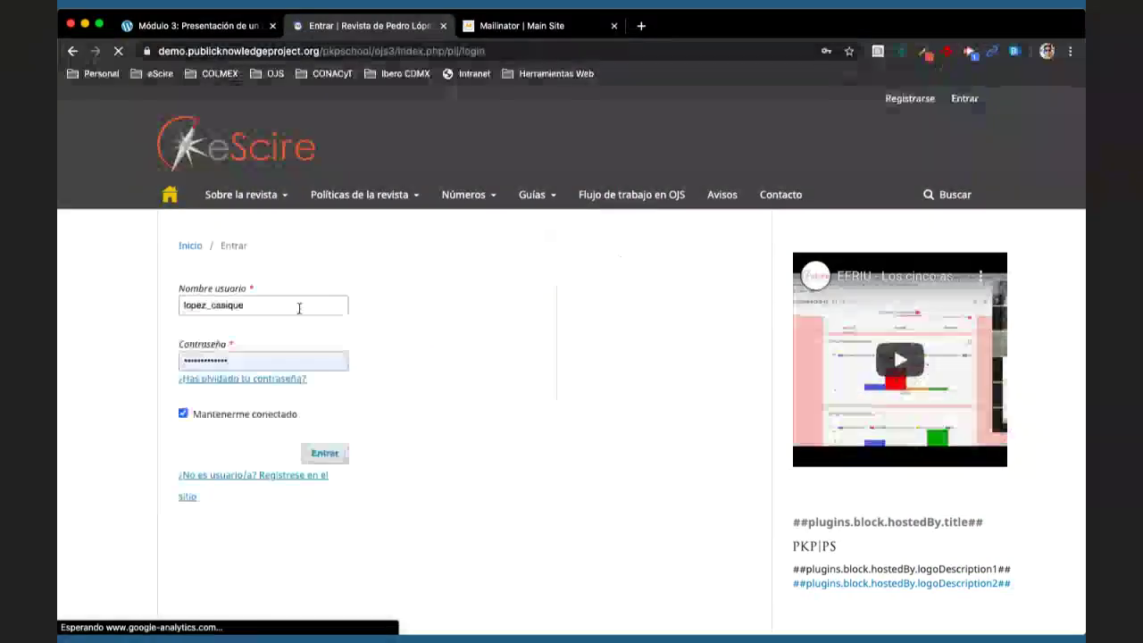
click(299, 307)
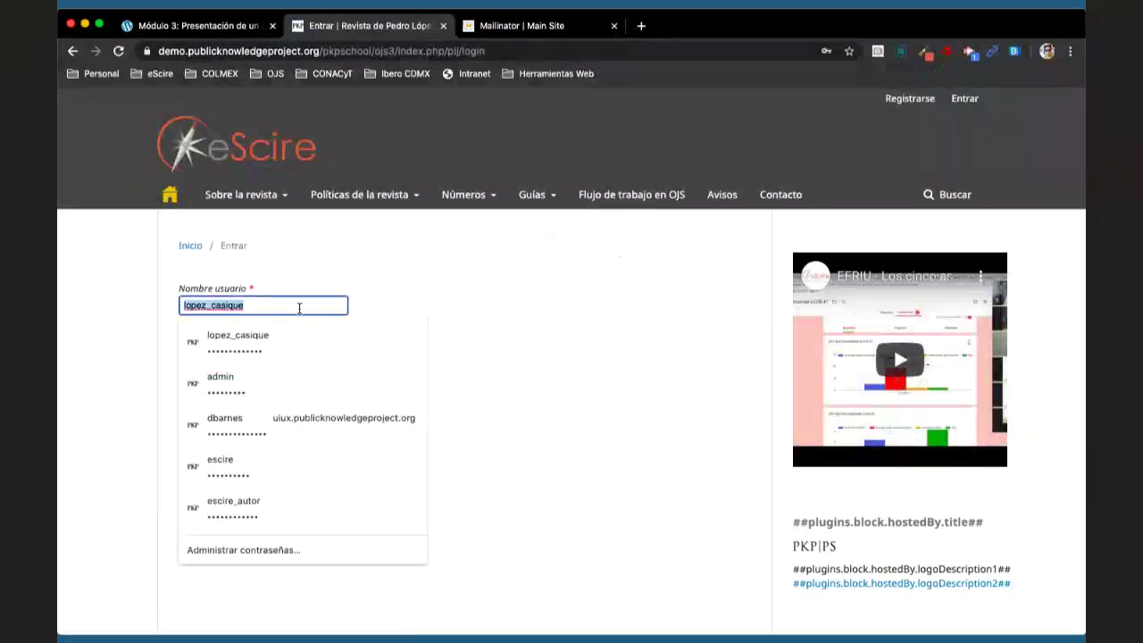
click(266, 508)
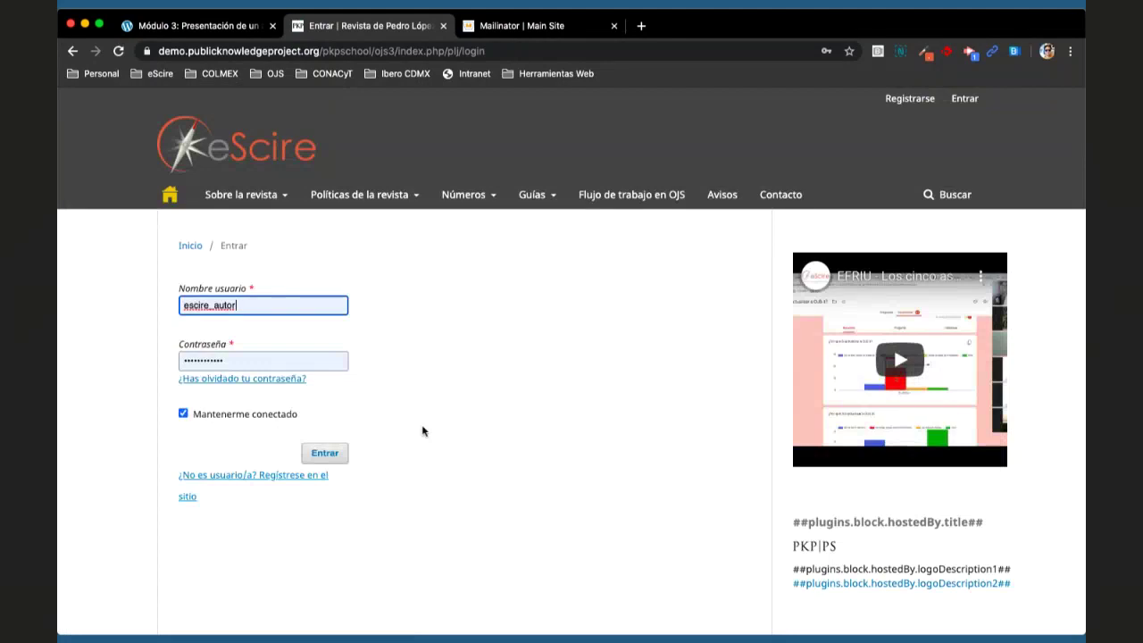
click(326, 453)
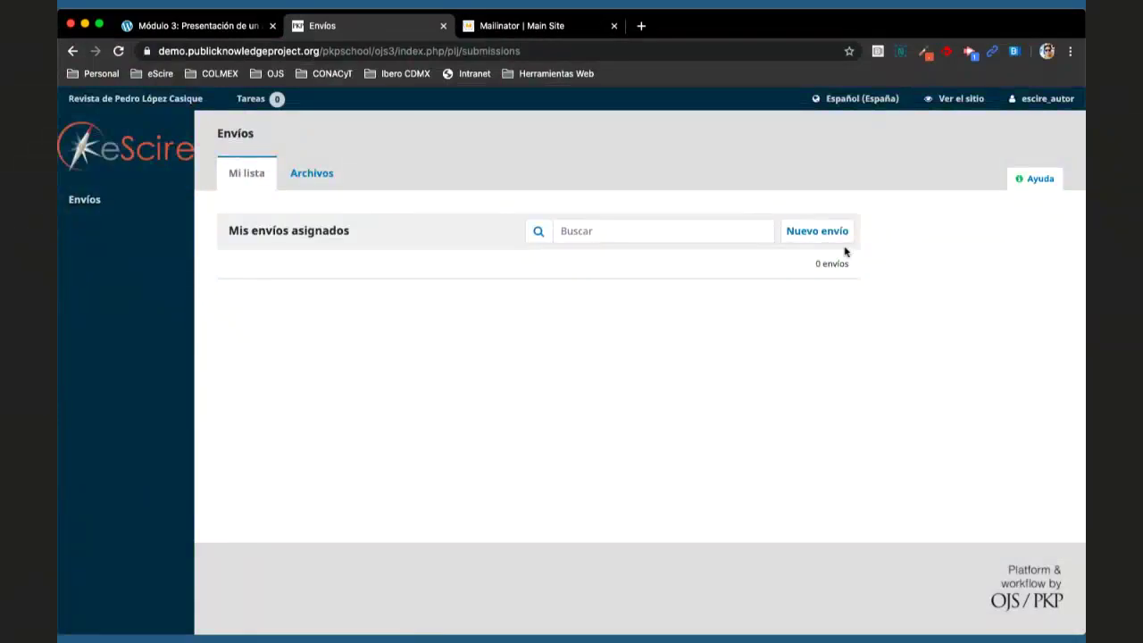
mouse_move(1039, 102)
click(301, 181)
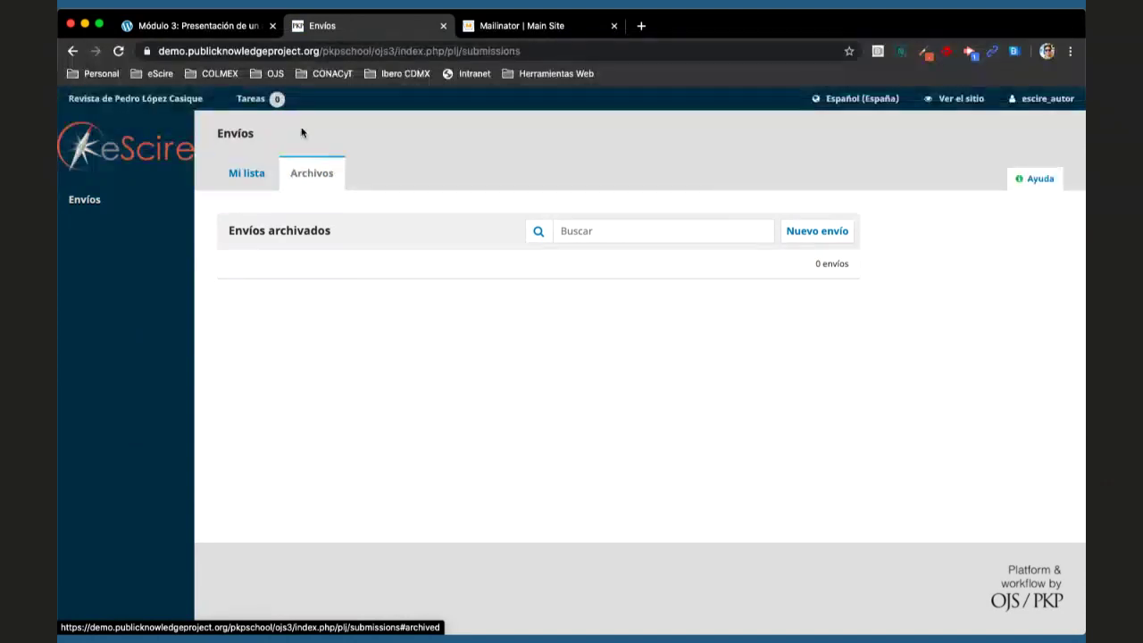
click(86, 200)
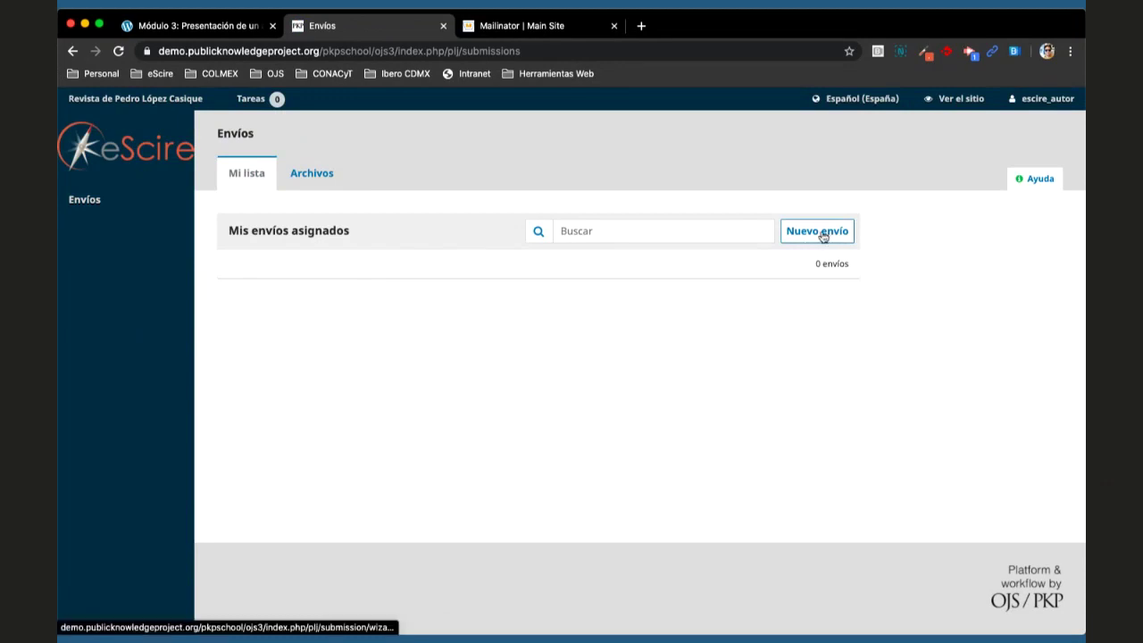
- Start a Nuevo envío and choose Artículos as its Sección
click(820, 232)
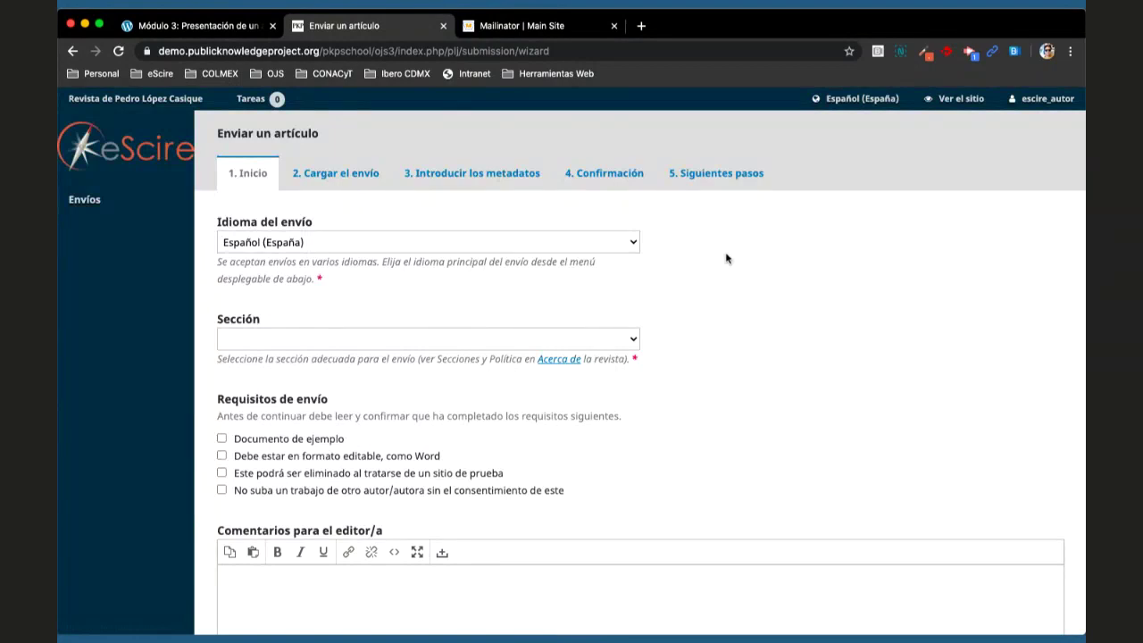
scroll(741, 276, down, 1)
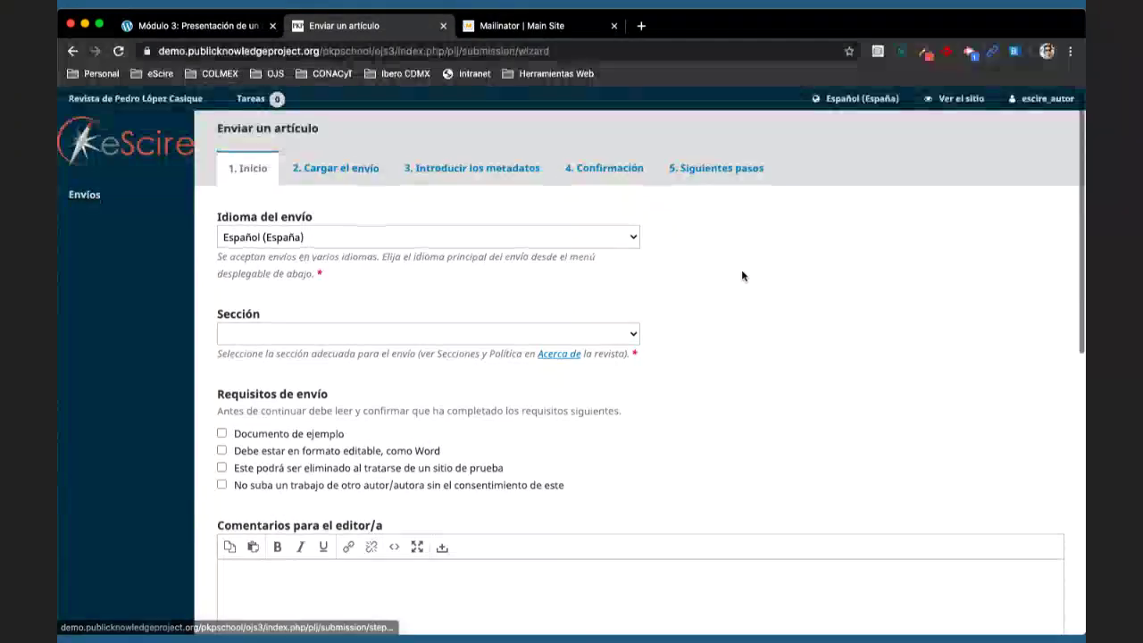
scroll(741, 276, down, 2)
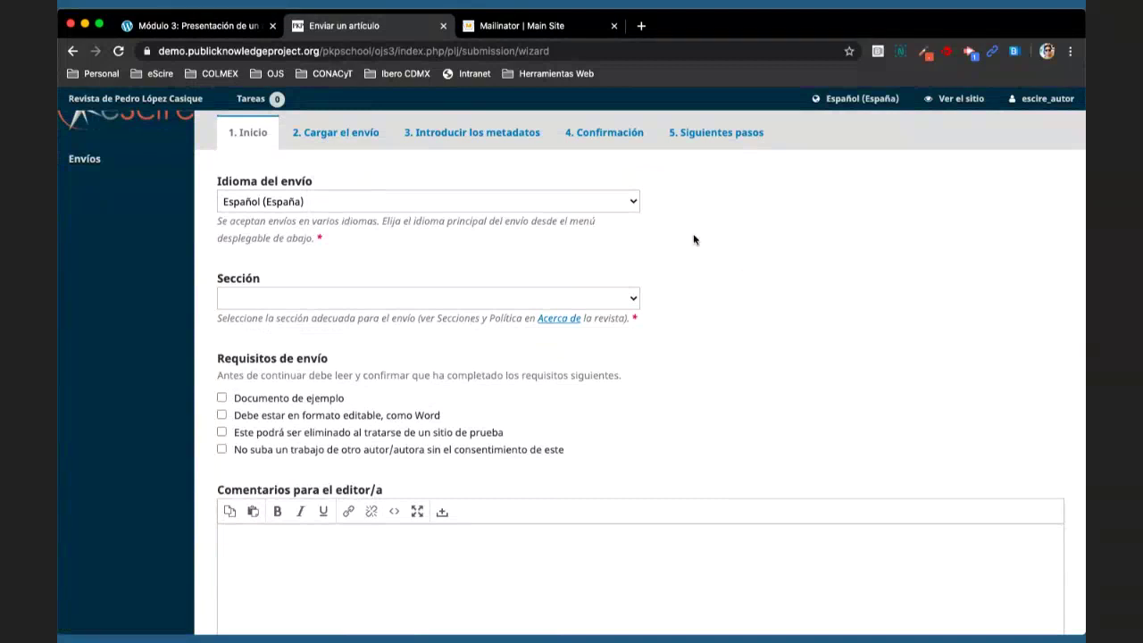
click(606, 299)
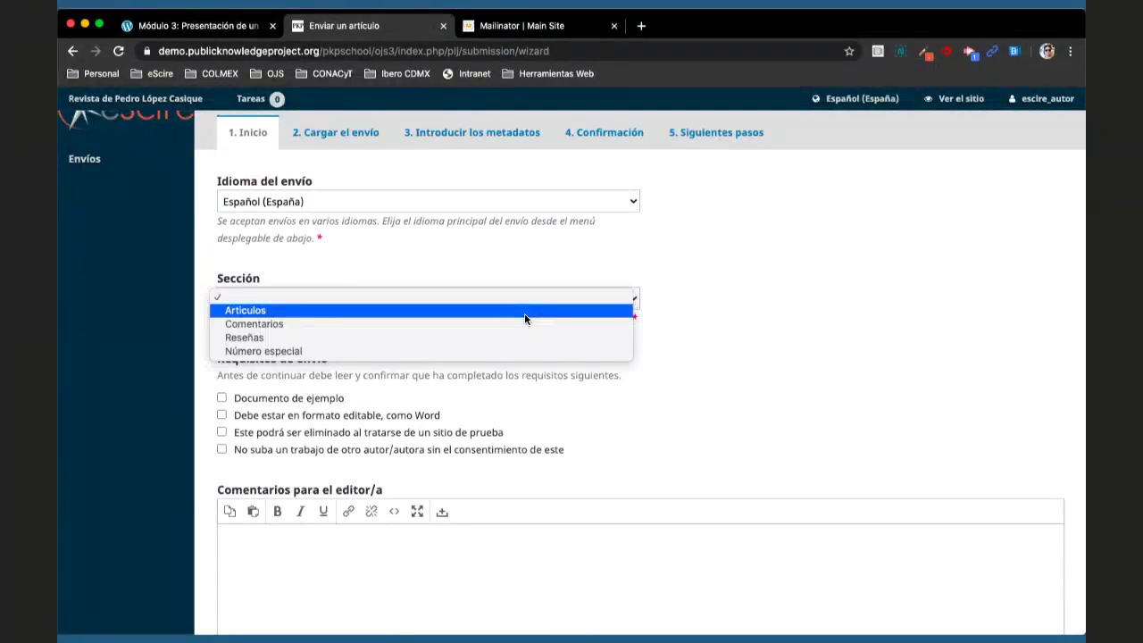
click(525, 310)
scroll(700, 319, down, 1)
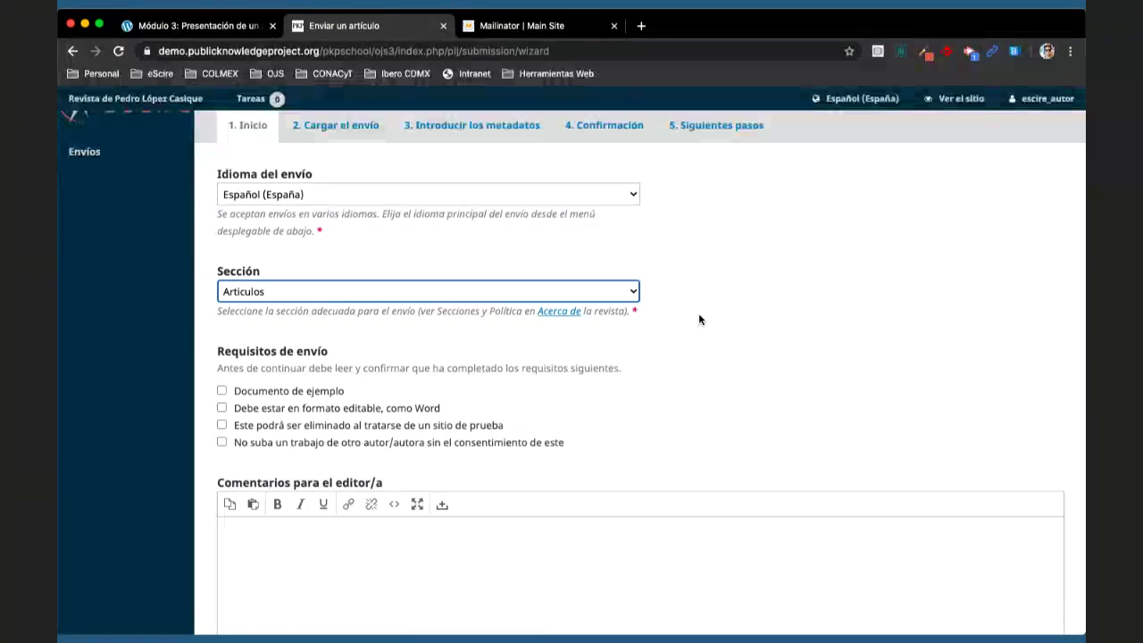
scroll(700, 320, down, 3)
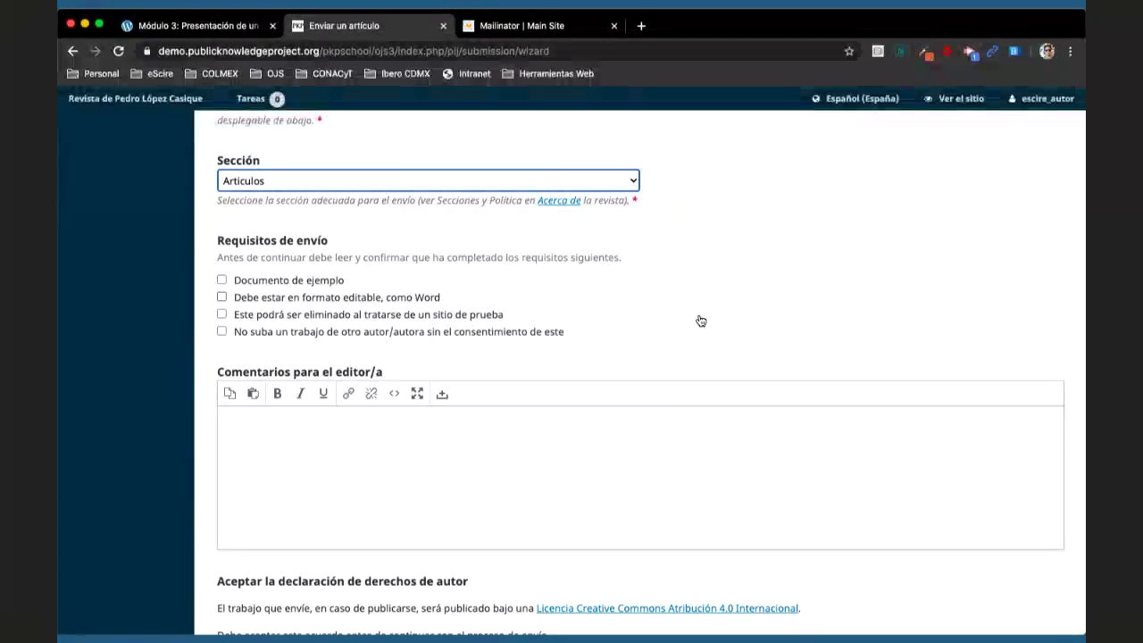
- Tick all four Requisitos de envío checkboxes and focus the Comentarios para el editor/a box
click(222, 281)
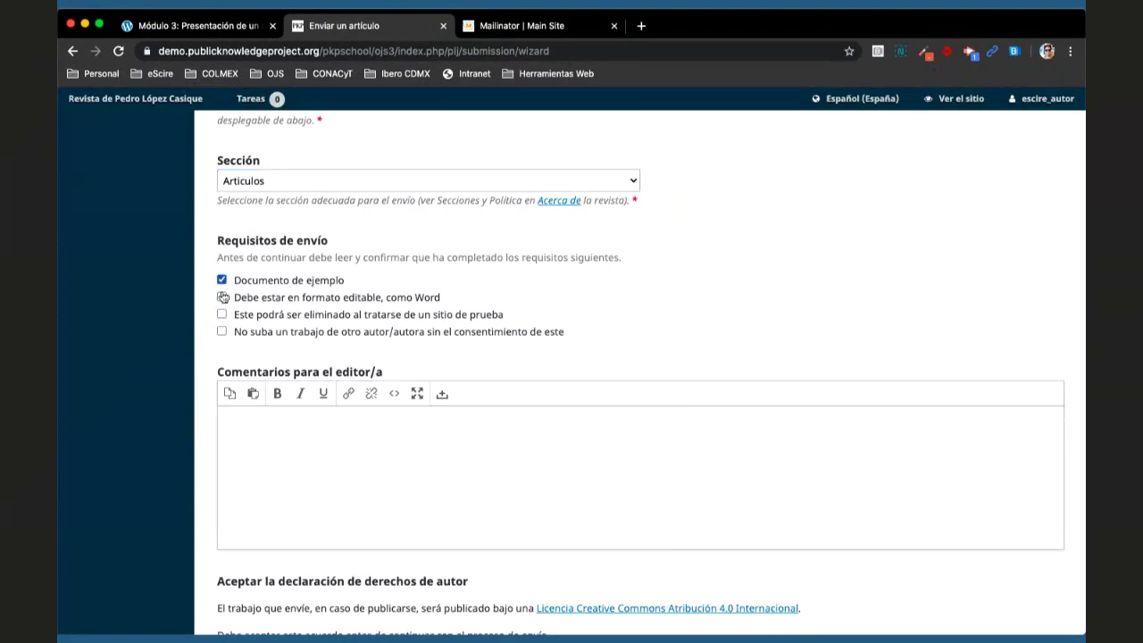
click(222, 297)
click(222, 314)
click(223, 333)
scroll(660, 323, down, 2)
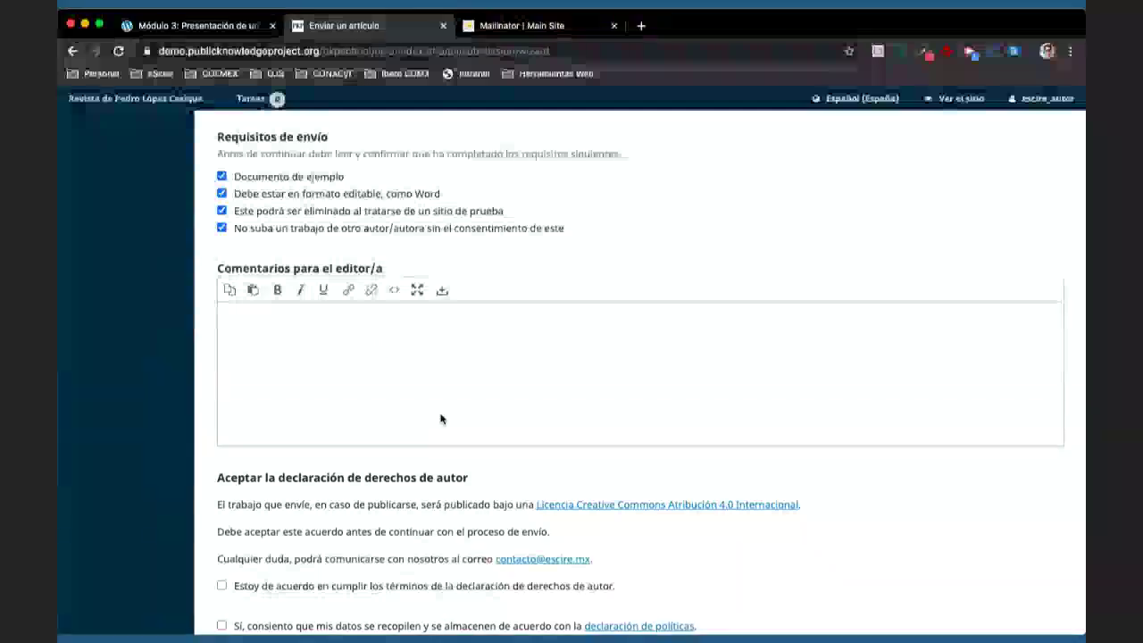
click(350, 348)
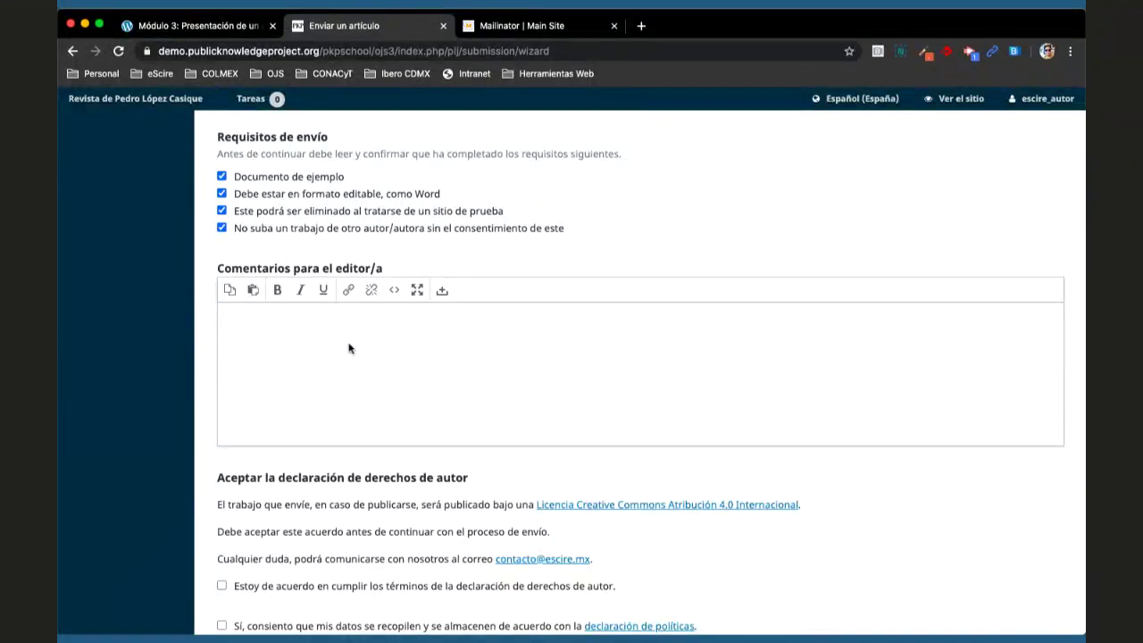
scroll(349, 348, down, 5)
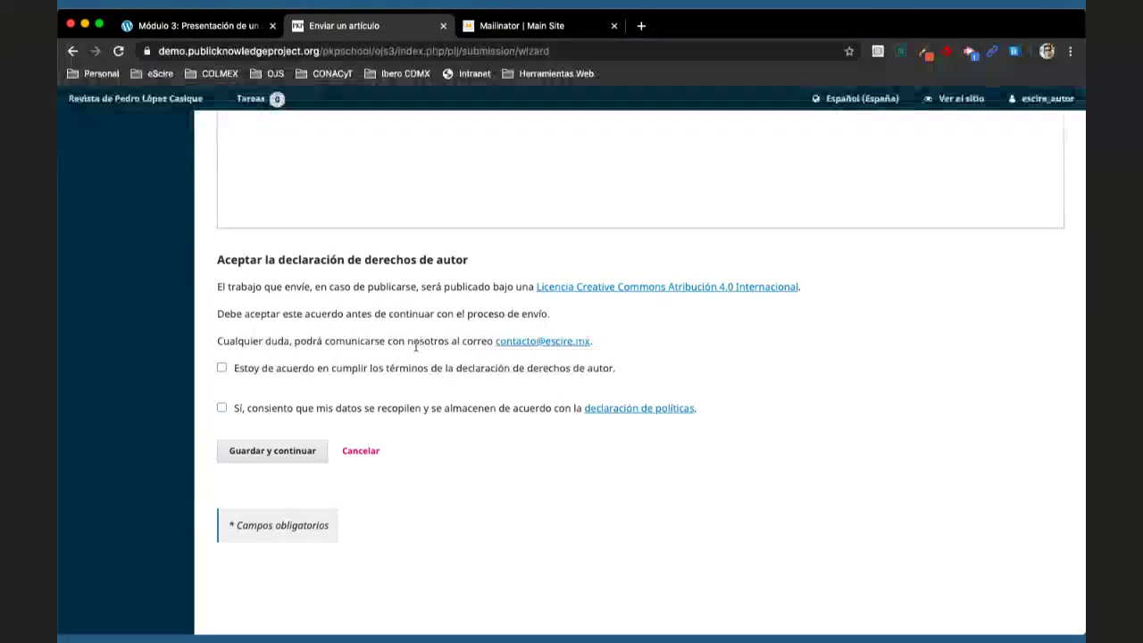
- Accept the copyright declaration terms and consent to personal data collection and storage
click(326, 370)
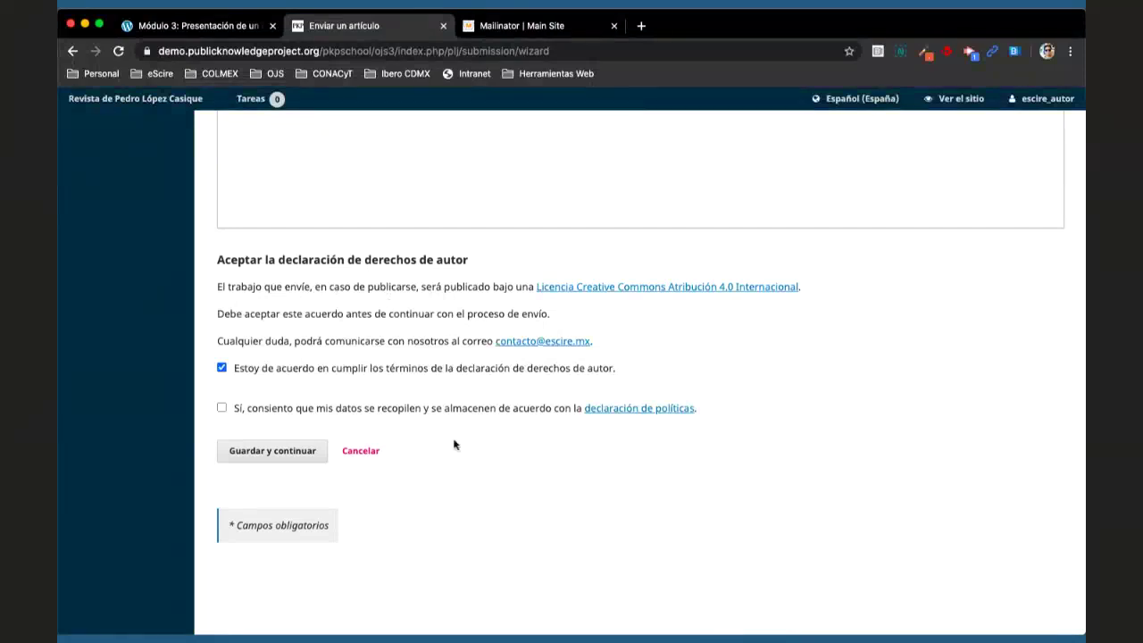
click(392, 413)
scroll(355, 438, up, 3)
scroll(353, 431, up, 5)
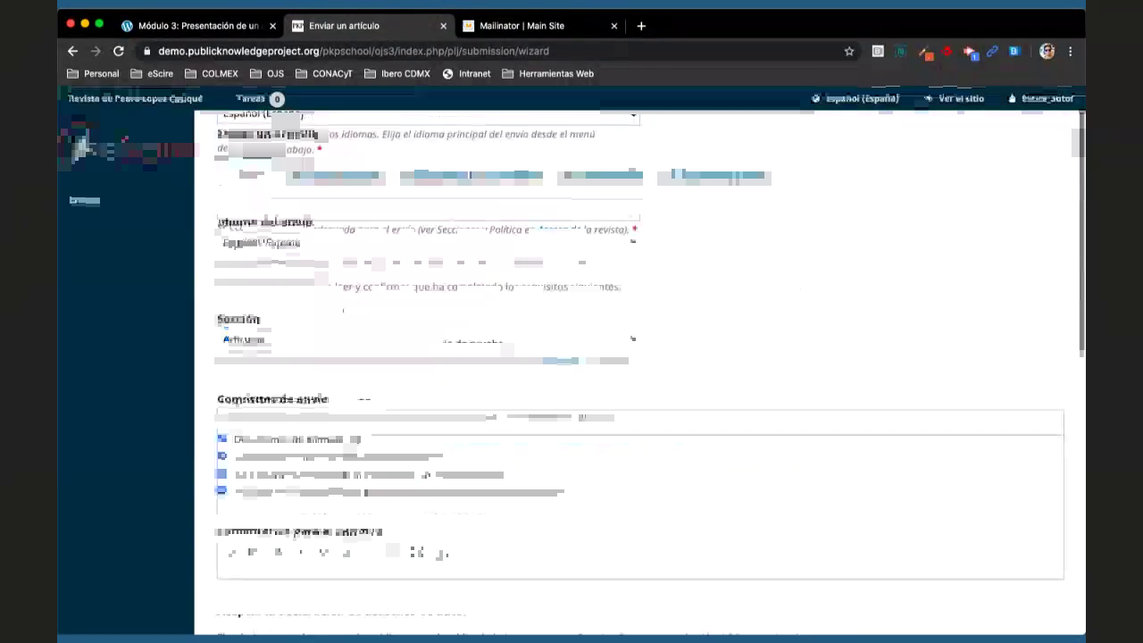
scroll(352, 431, down, 8)
- Save the Inicio step and dismiss the Subir archivo de envío dialog with Cancelar
click(262, 347)
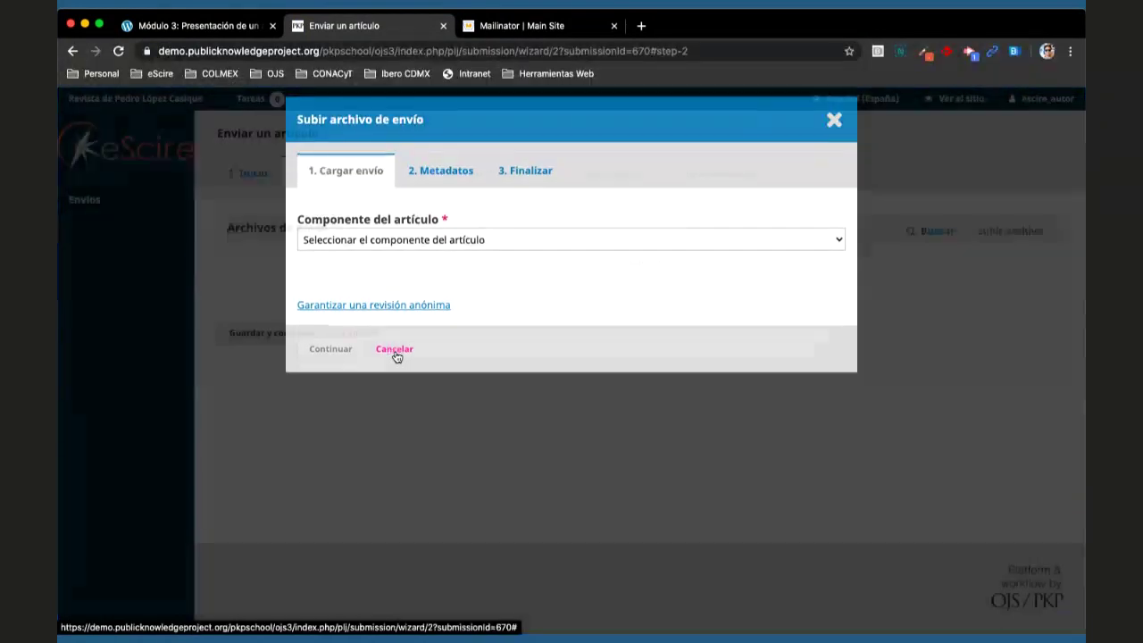
click(395, 352)
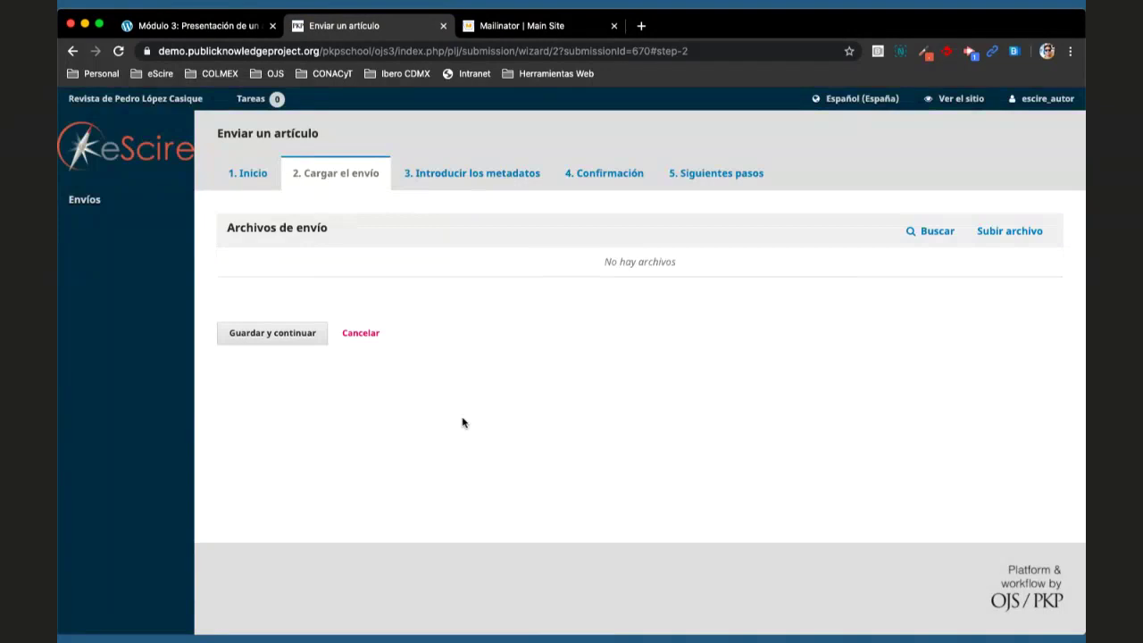
- Load the demo journal site in a new browser tab and go to the user dashboard
click(642, 27)
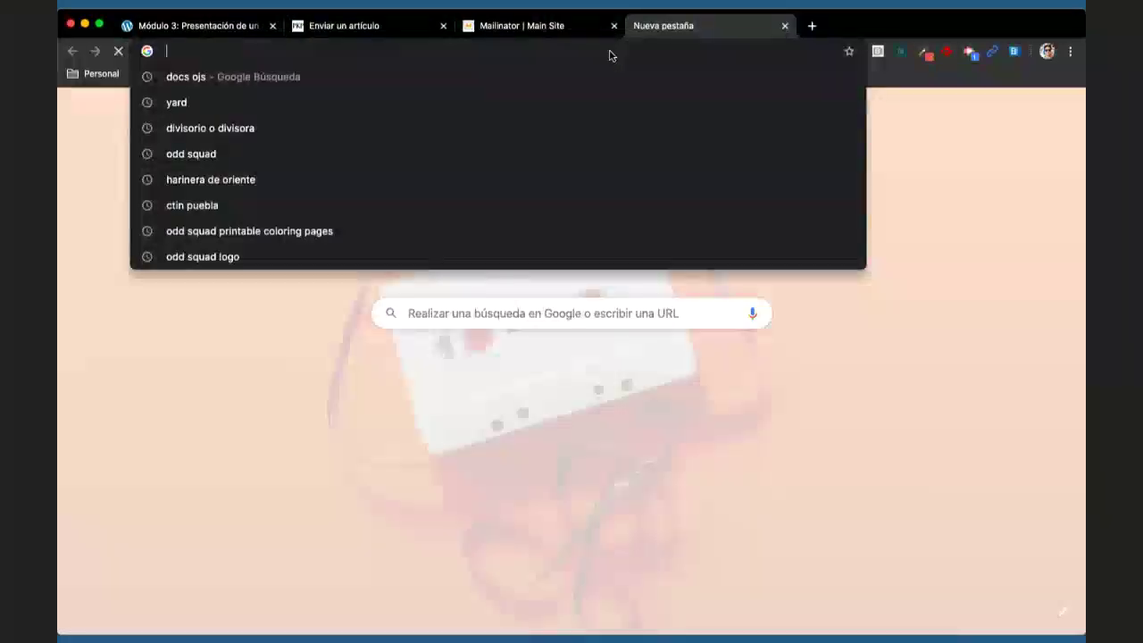
text(demo)
key(Down)
key(Down)
key(Down)
key(Return)
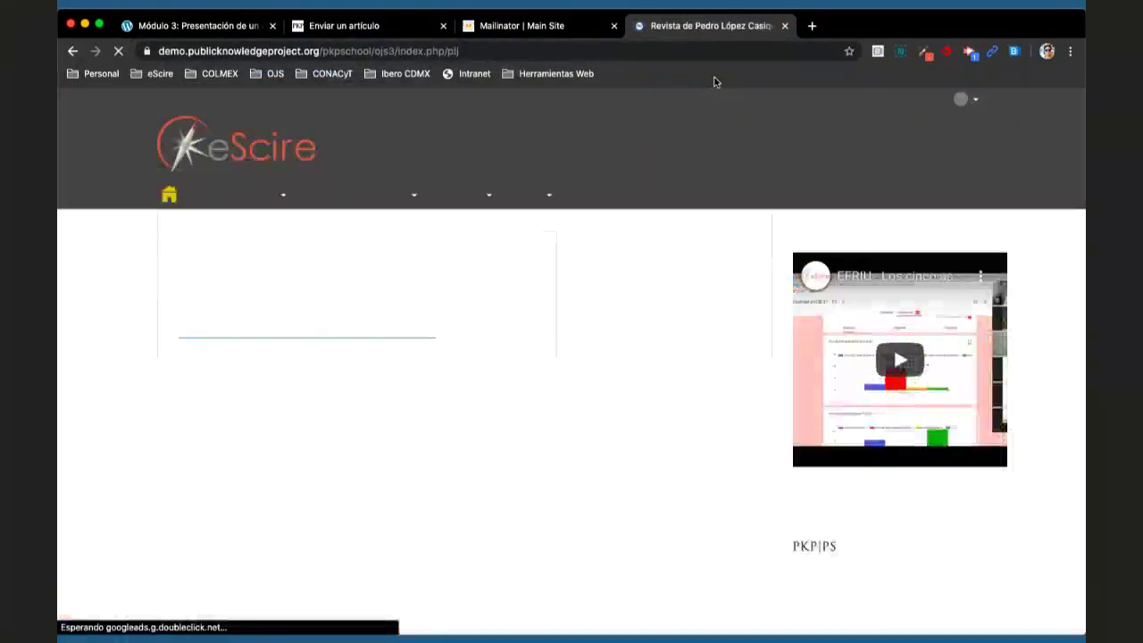
mouse_move(936, 103)
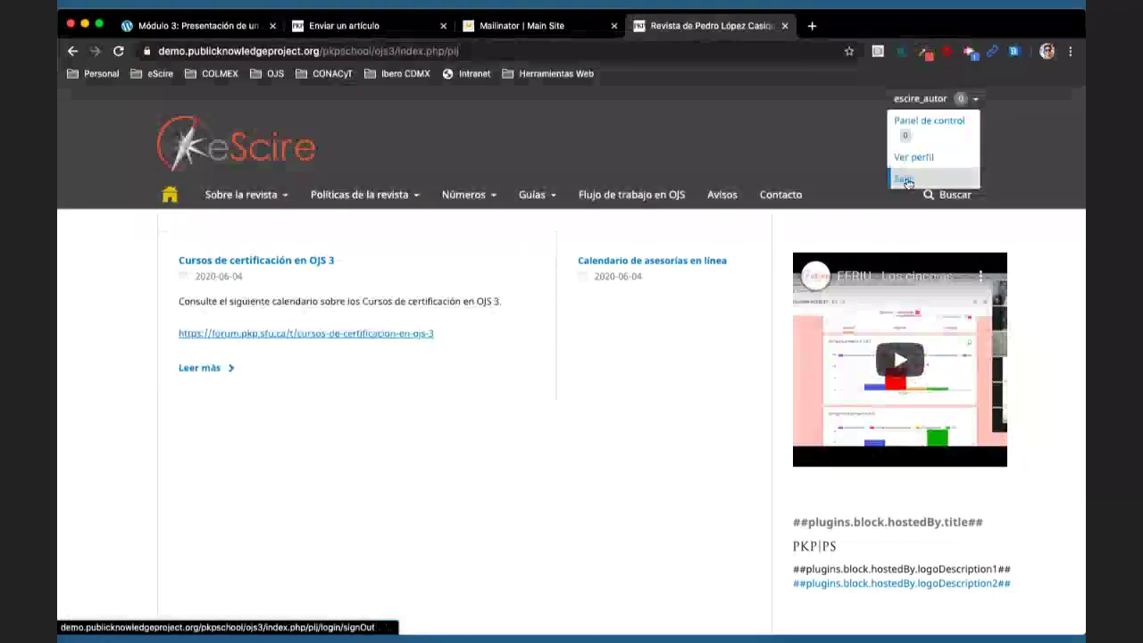
click(936, 119)
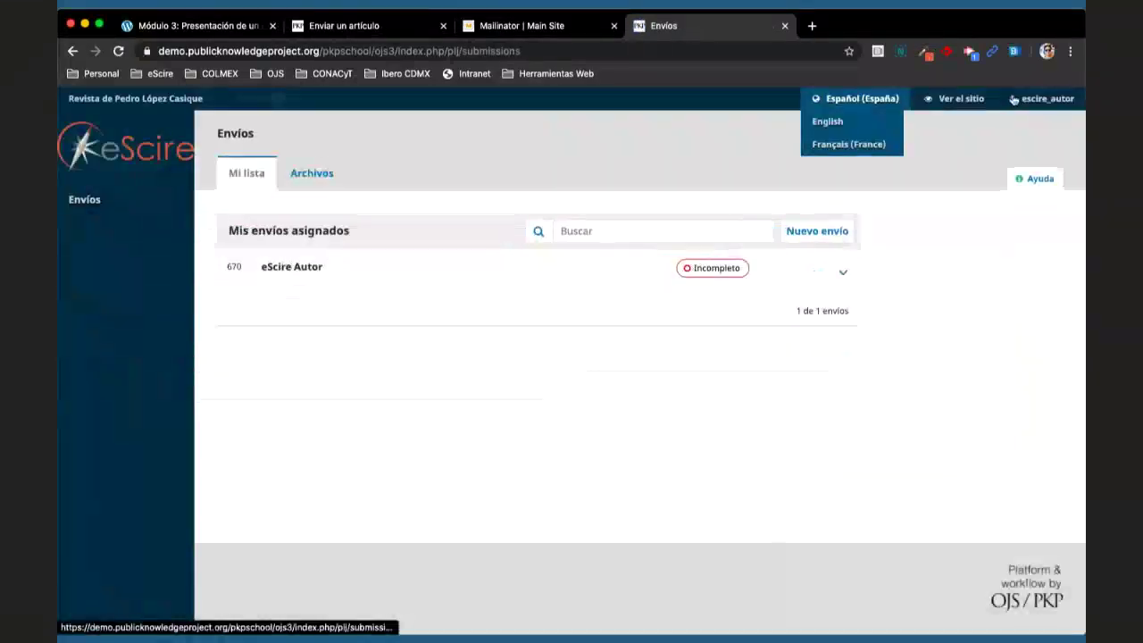
- Sign out of the author account and log in as the journal manager with the saved credentials
mouse_move(1041, 98)
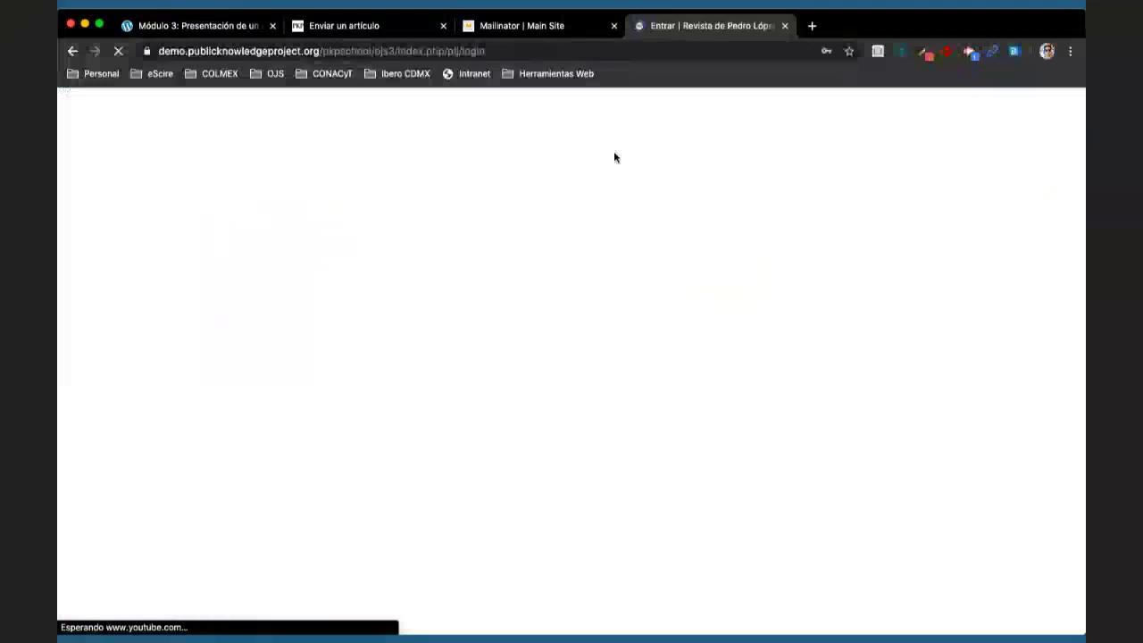
click(288, 308)
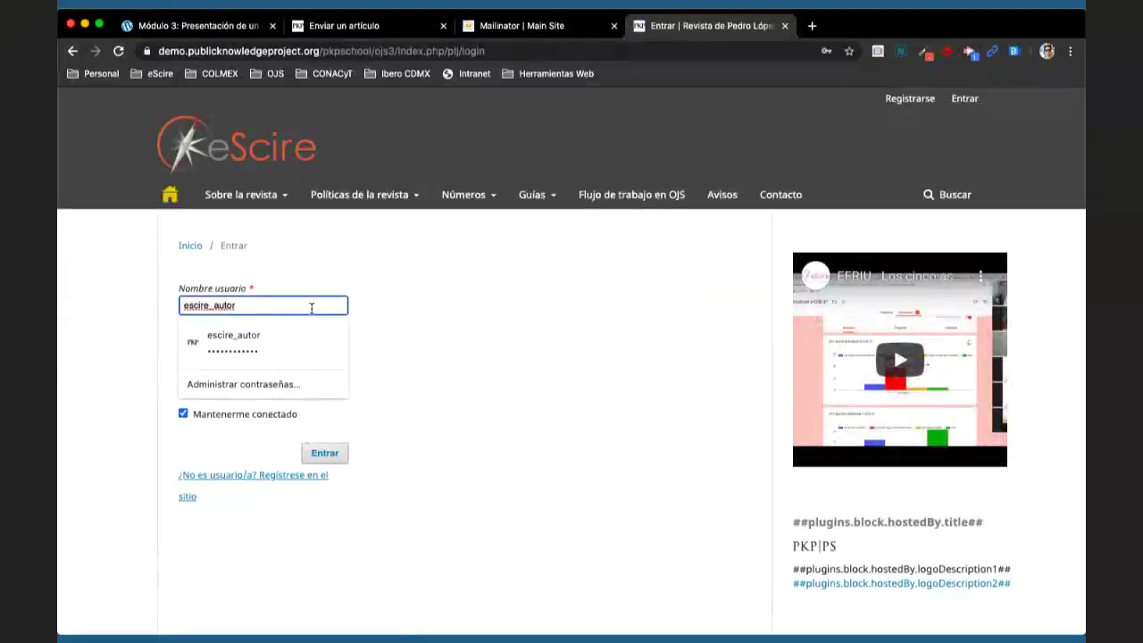
double_click(311, 308)
text(lo)
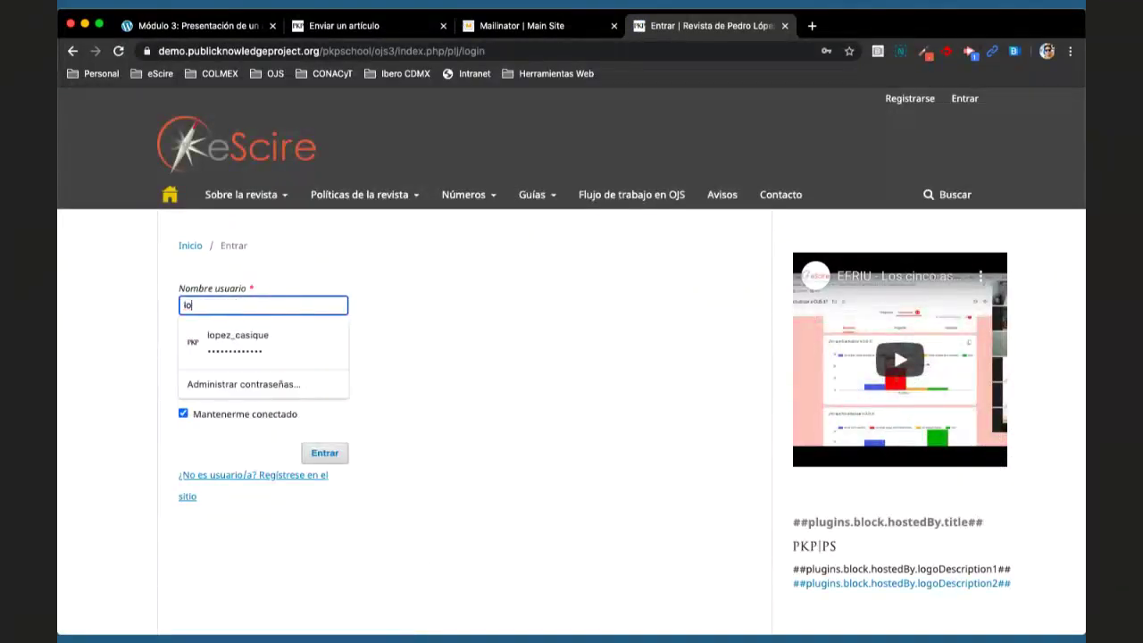
click(238, 339)
click(325, 453)
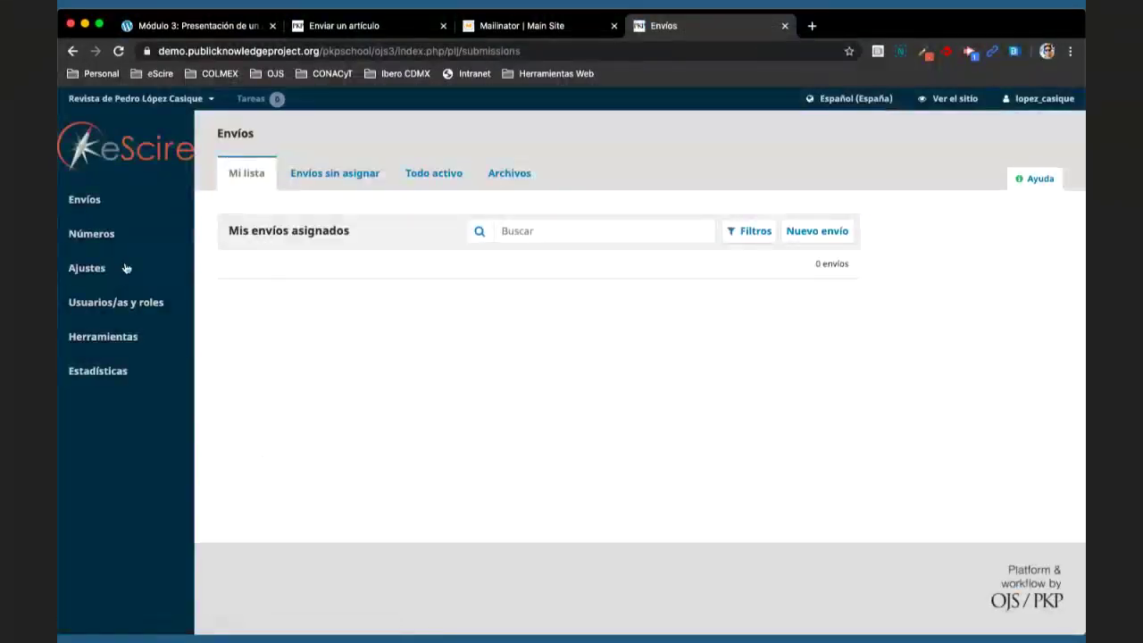
- Open Flujo de trabajo > Envío and scroll through the author guidelines, checklist and privacy statement
mouse_move(96, 273)
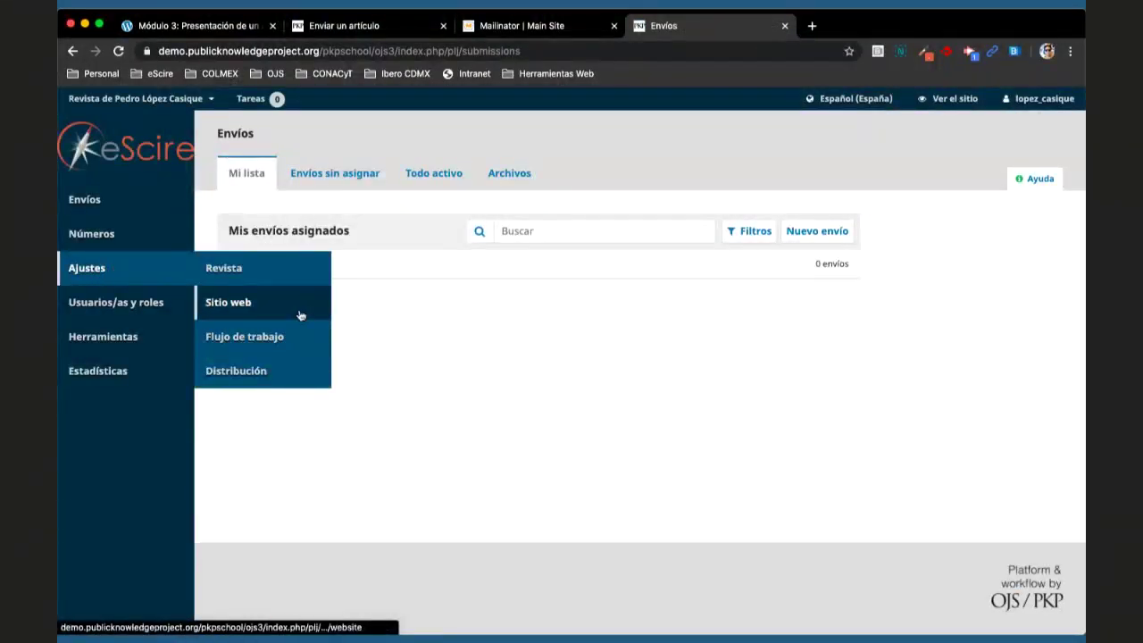
click(257, 345)
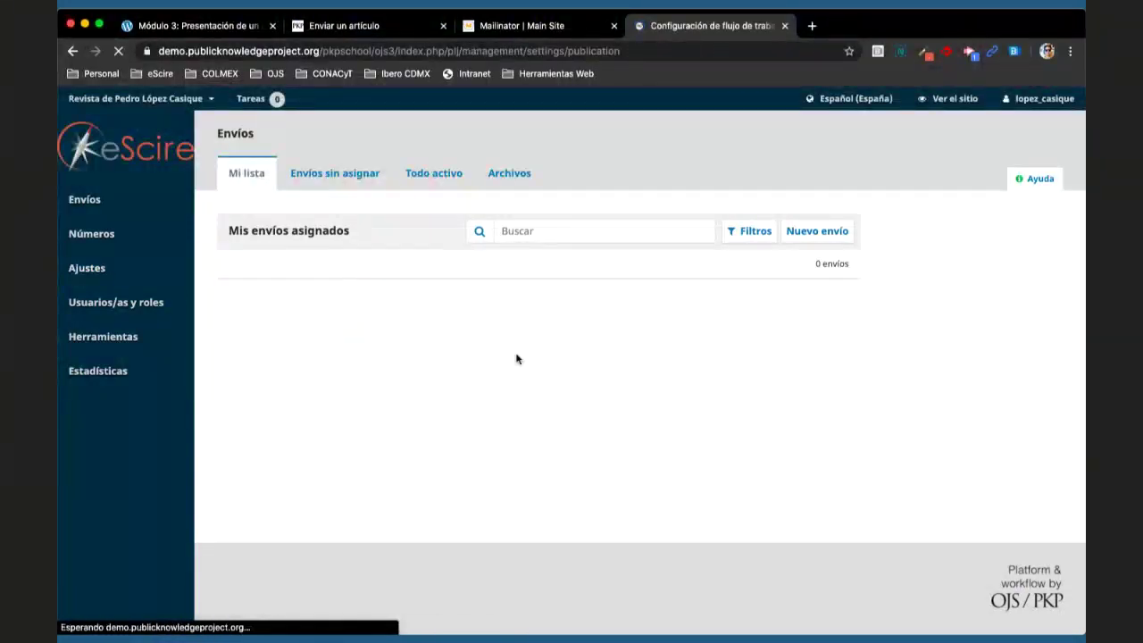
click(336, 176)
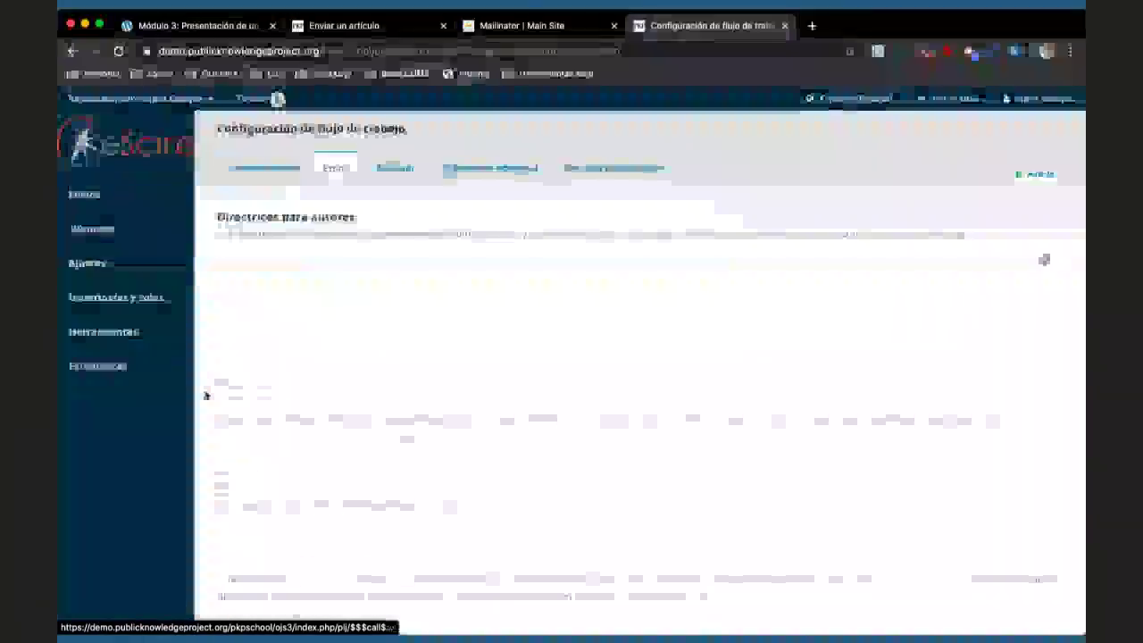
scroll(205, 394, down, 10)
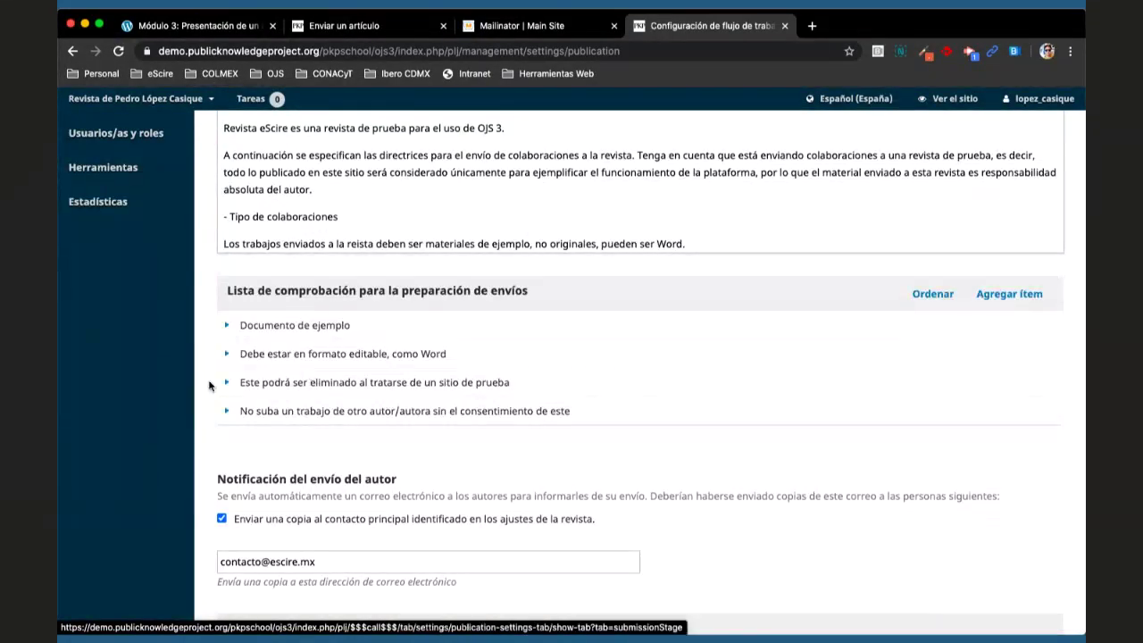
scroll(209, 385, down, 15)
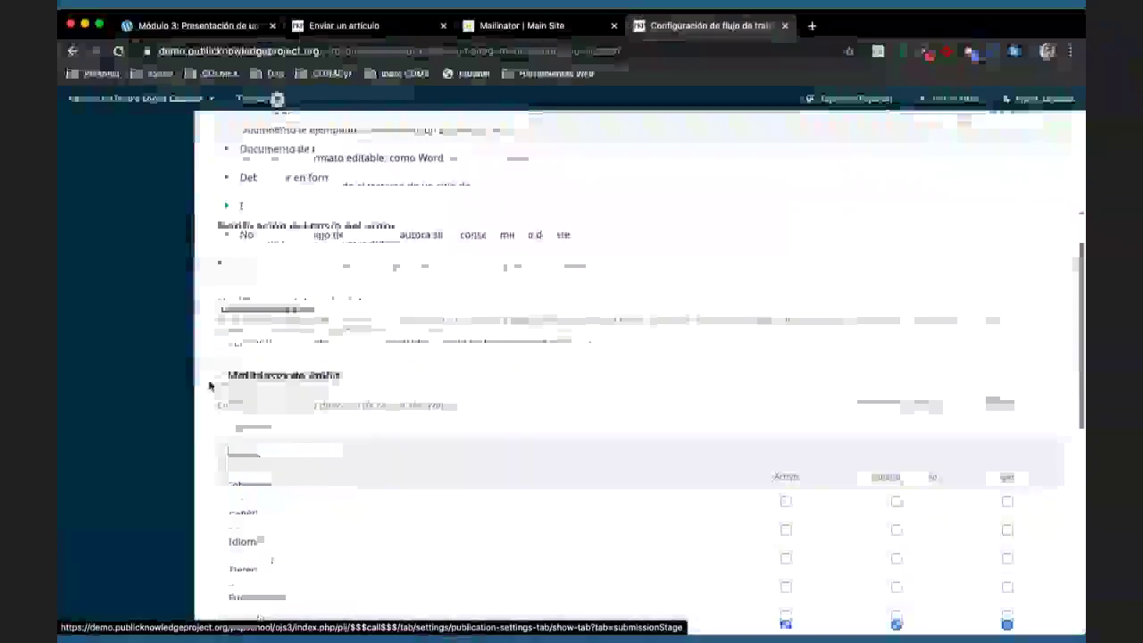
scroll(209, 386, down, 3)
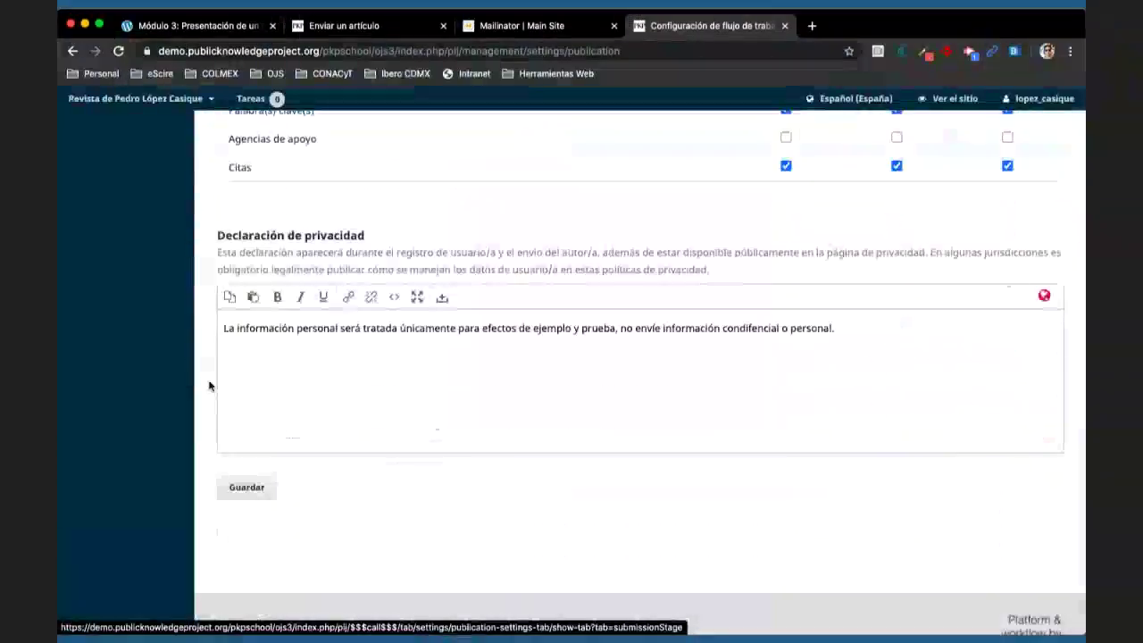
scroll(209, 386, down, 3)
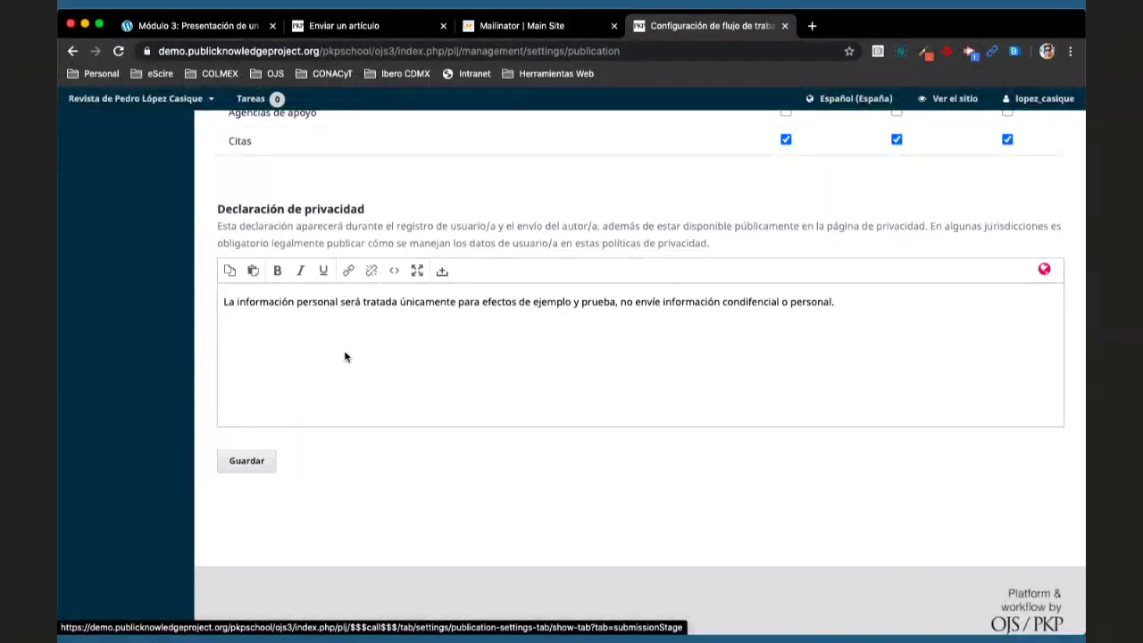
scroll(345, 356, up, 6)
scroll(344, 356, up, 5)
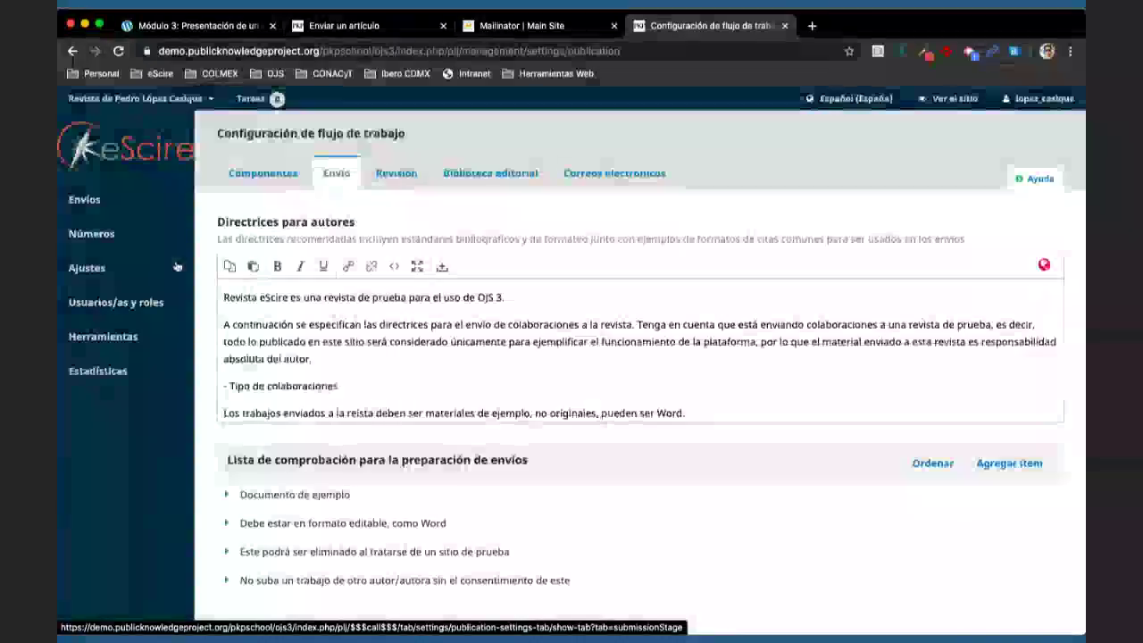
mouse_move(128, 272)
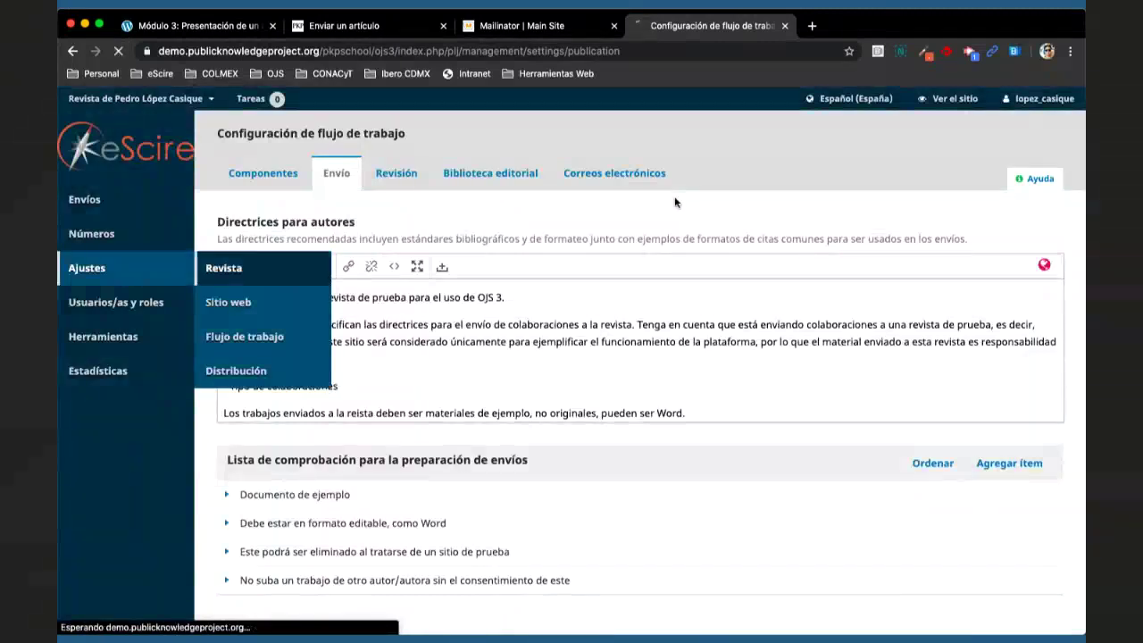
- Stop briefly at the Revista settings, then open Ajustes de distribución
click(223, 268)
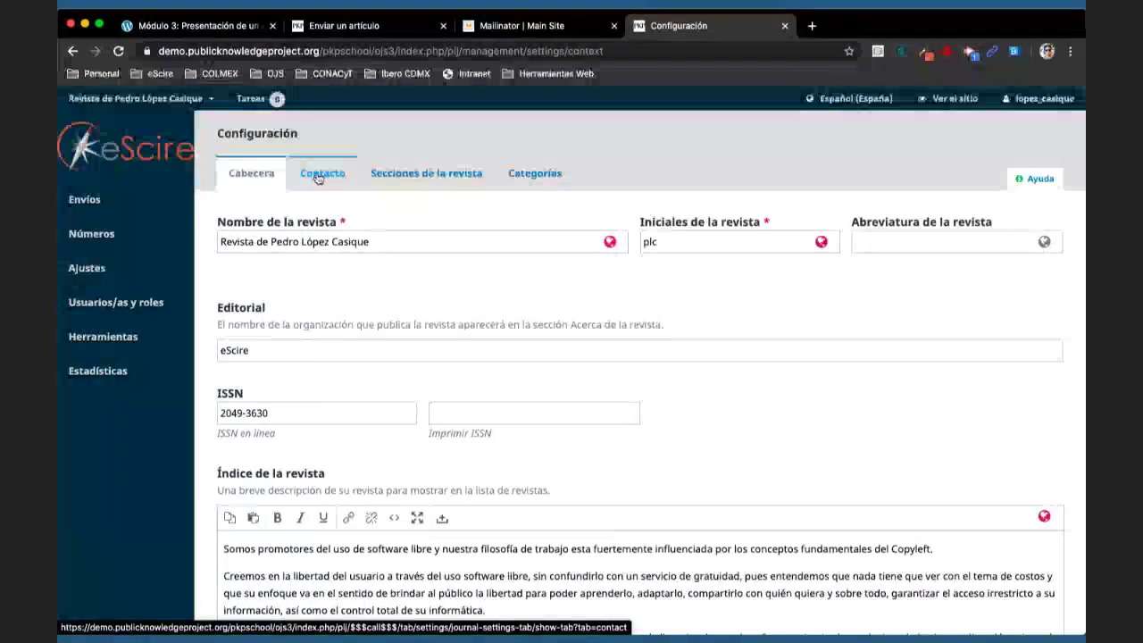
mouse_move(99, 234)
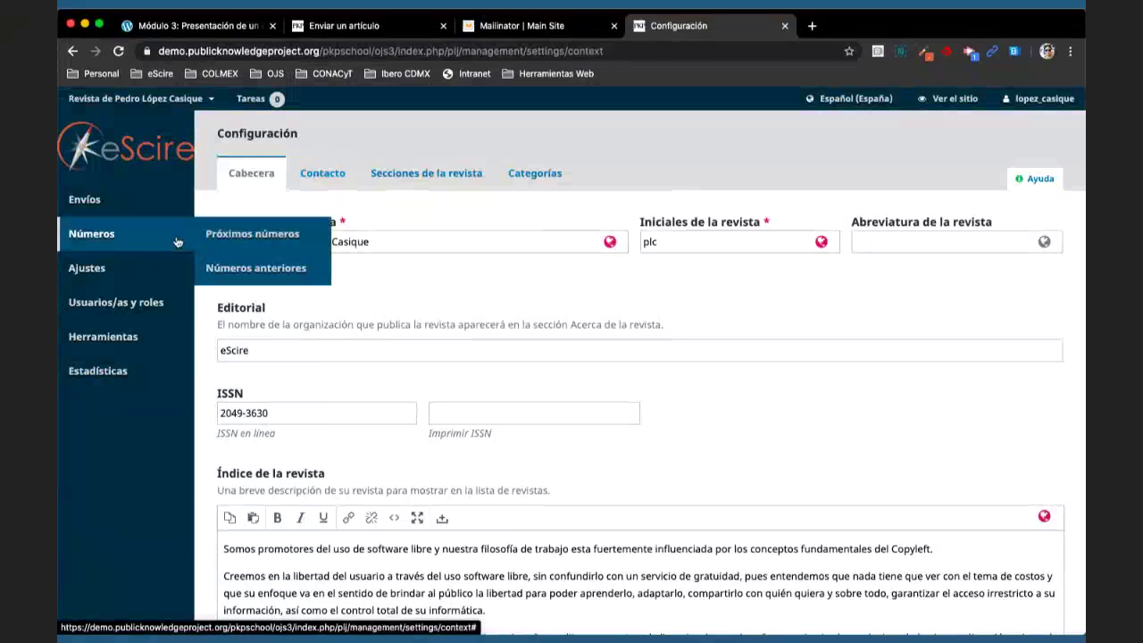
click(268, 270)
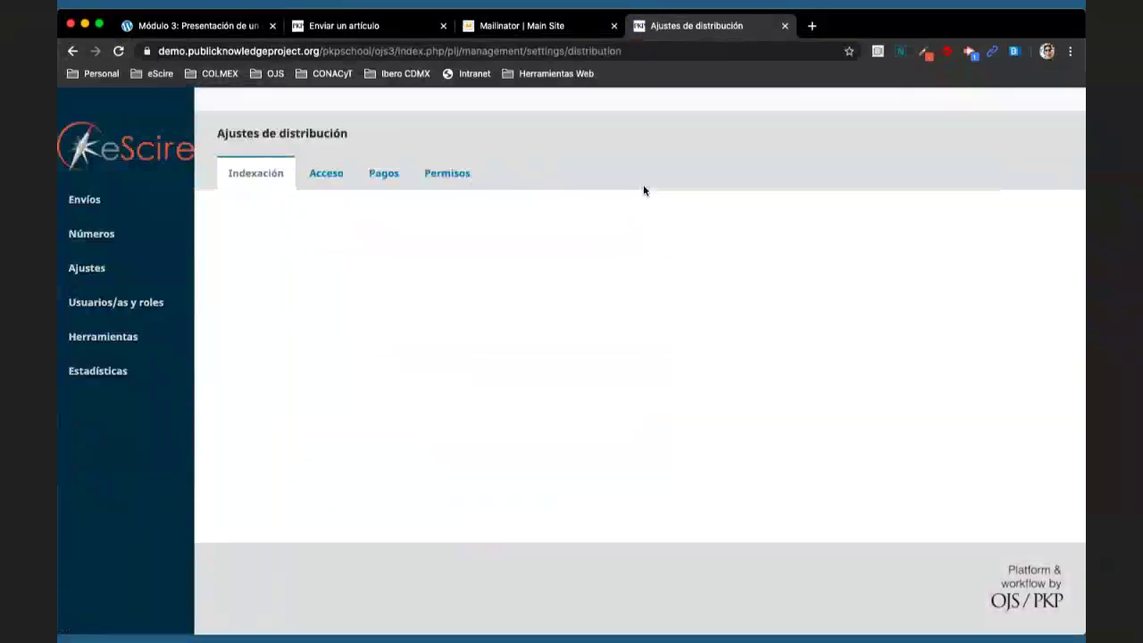
- On the Permisos tab, try Autor/a and another party as copyright holder, then restore Revista
click(447, 174)
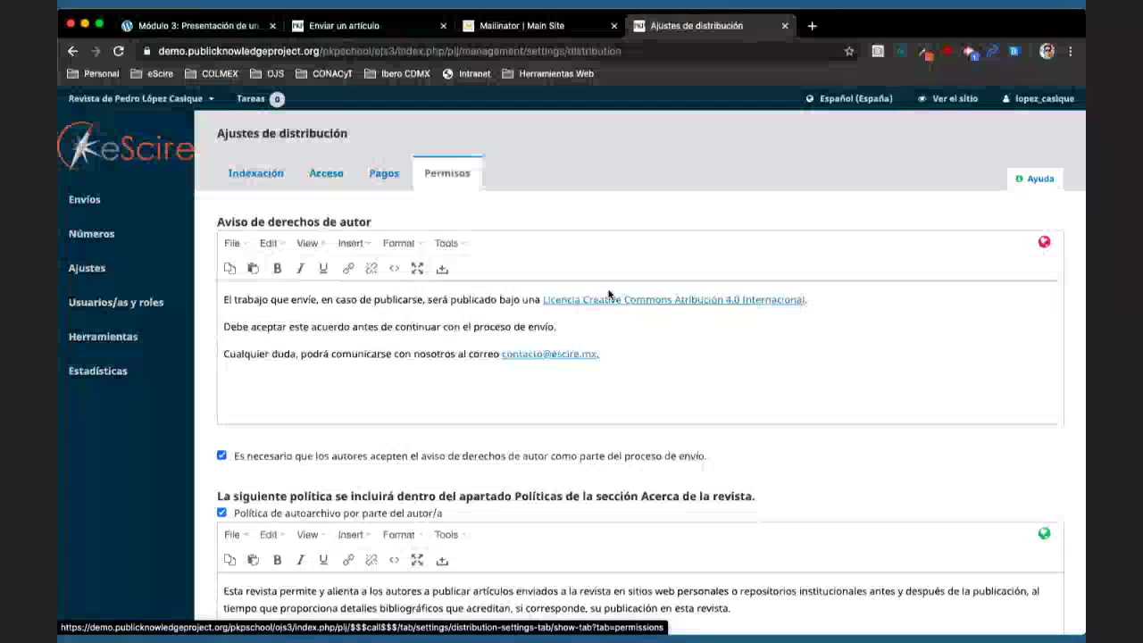
mouse_move(98, 268)
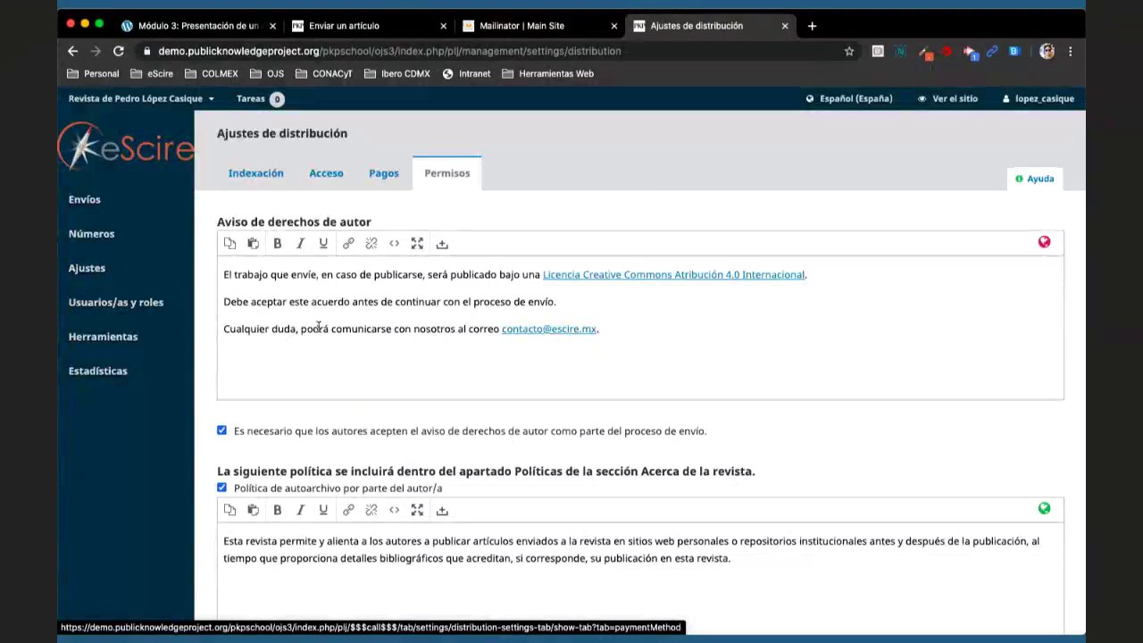
scroll(318, 327, down, 2)
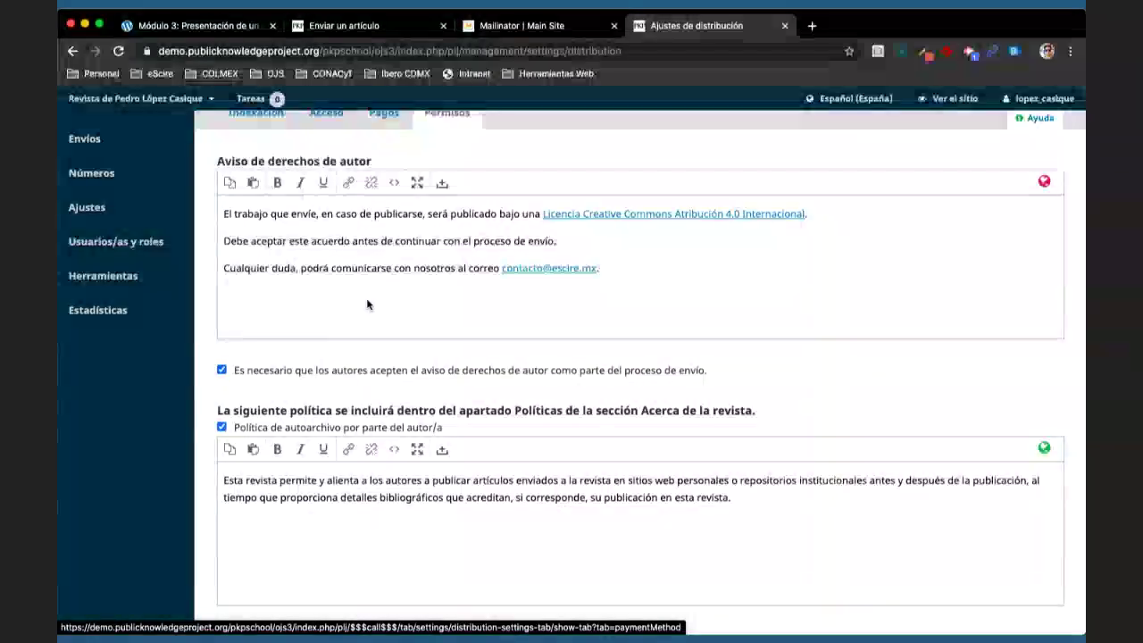
scroll(368, 304, down, 1)
scroll(382, 337, down, 2)
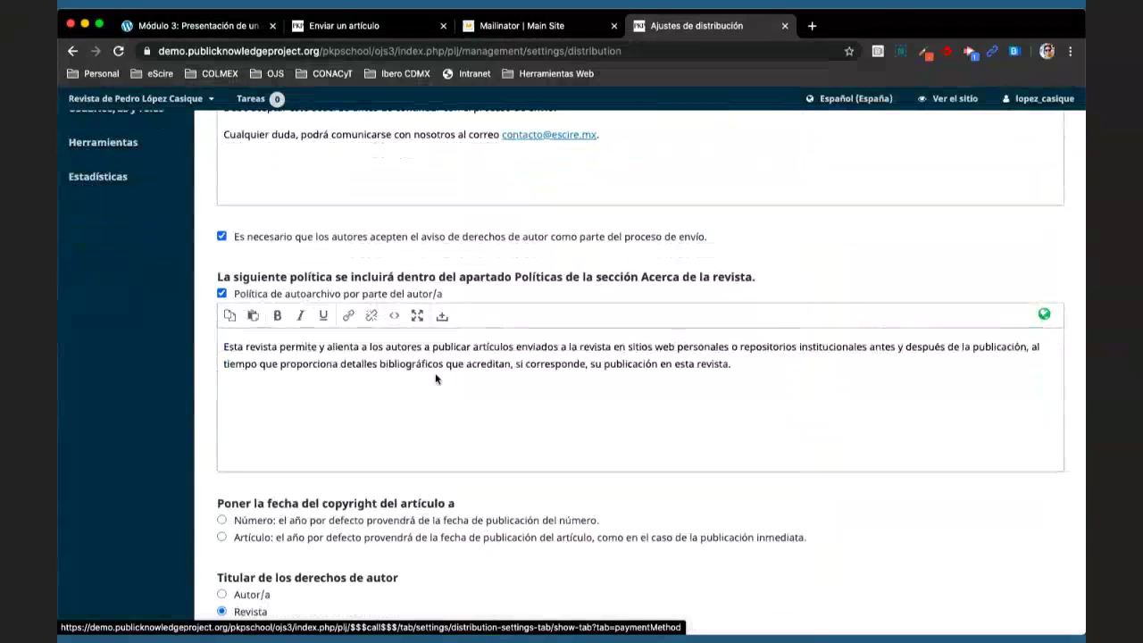
scroll(442, 397, down, 1)
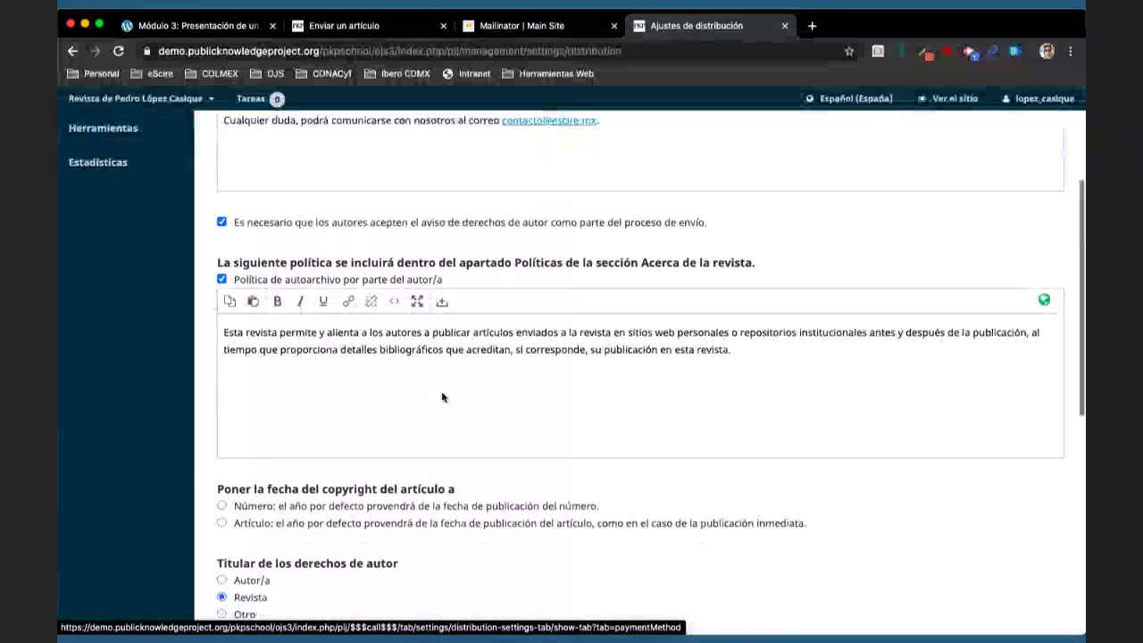
scroll(442, 398, down, 1)
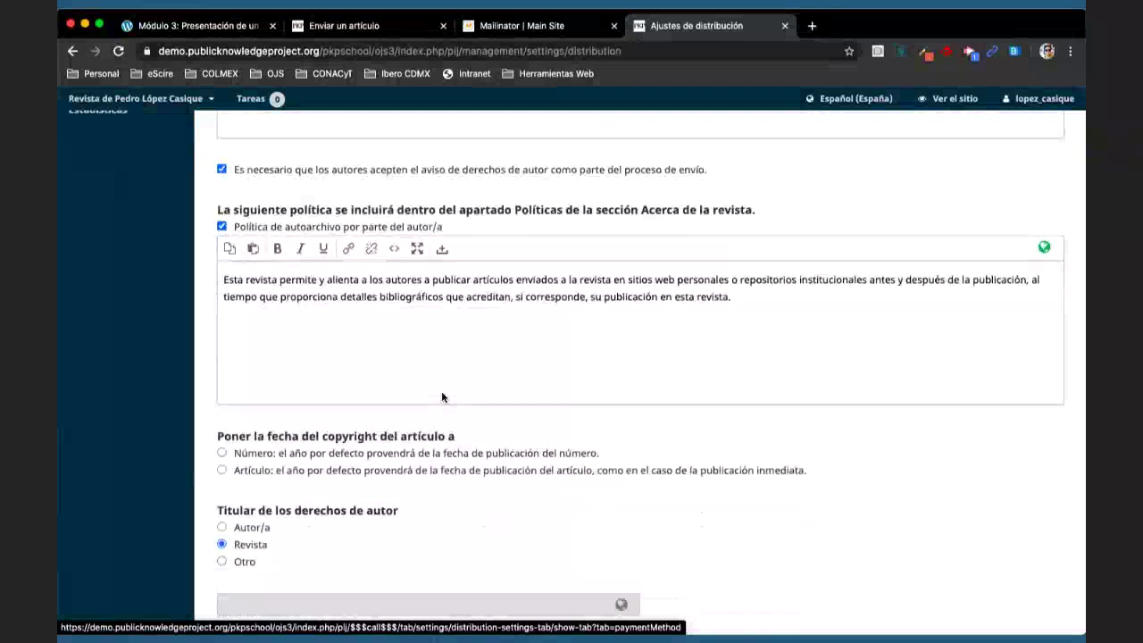
scroll(442, 398, down, 2)
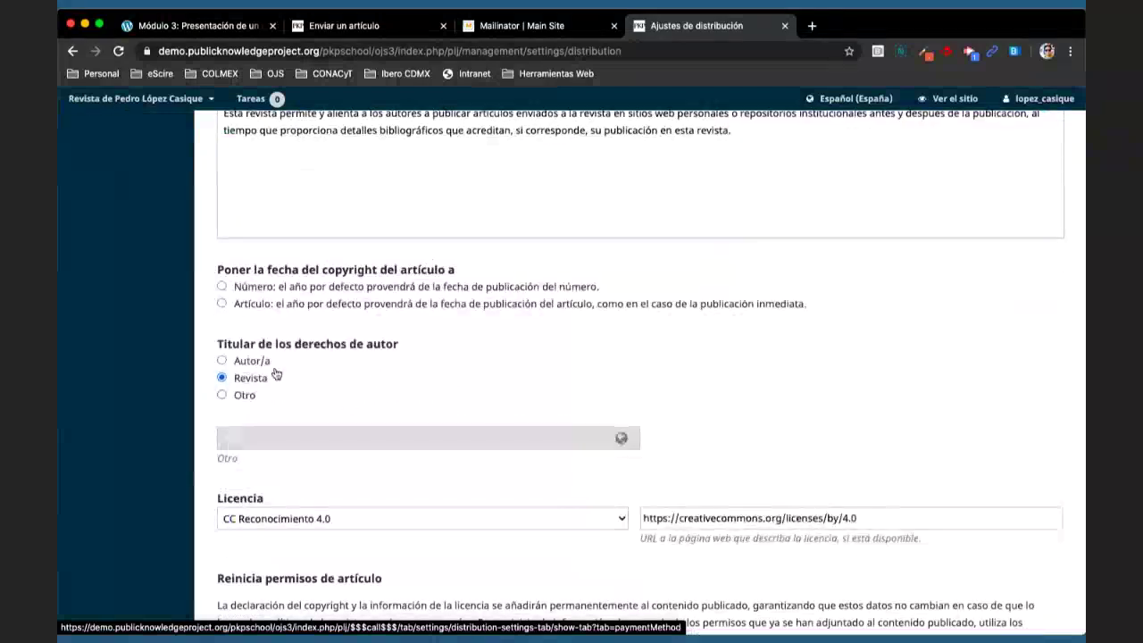
click(223, 361)
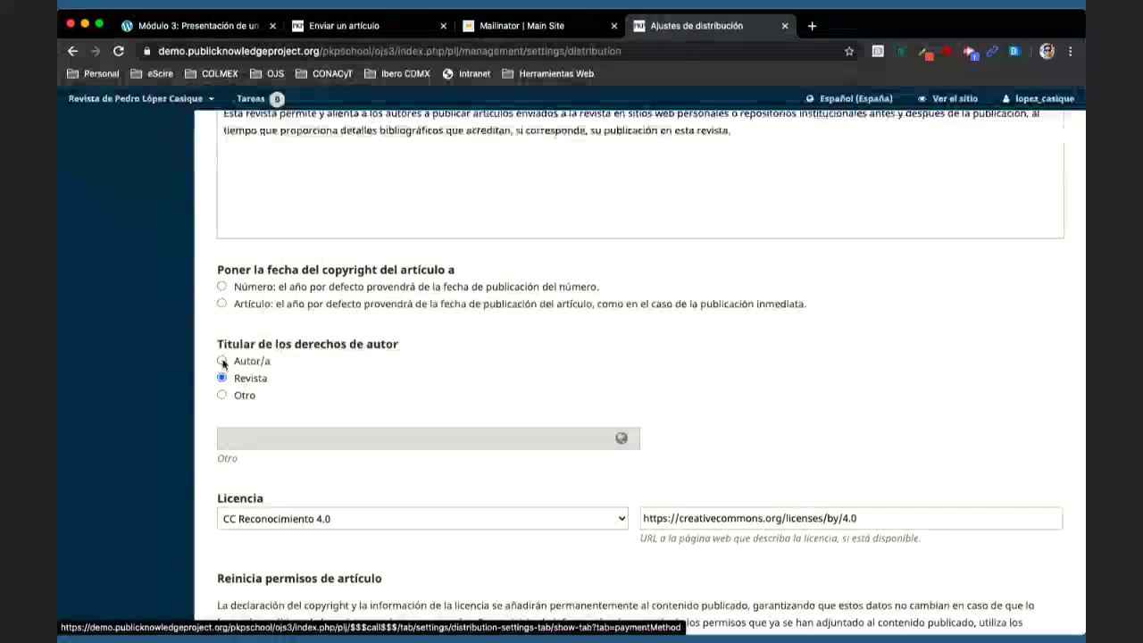
click(222, 396)
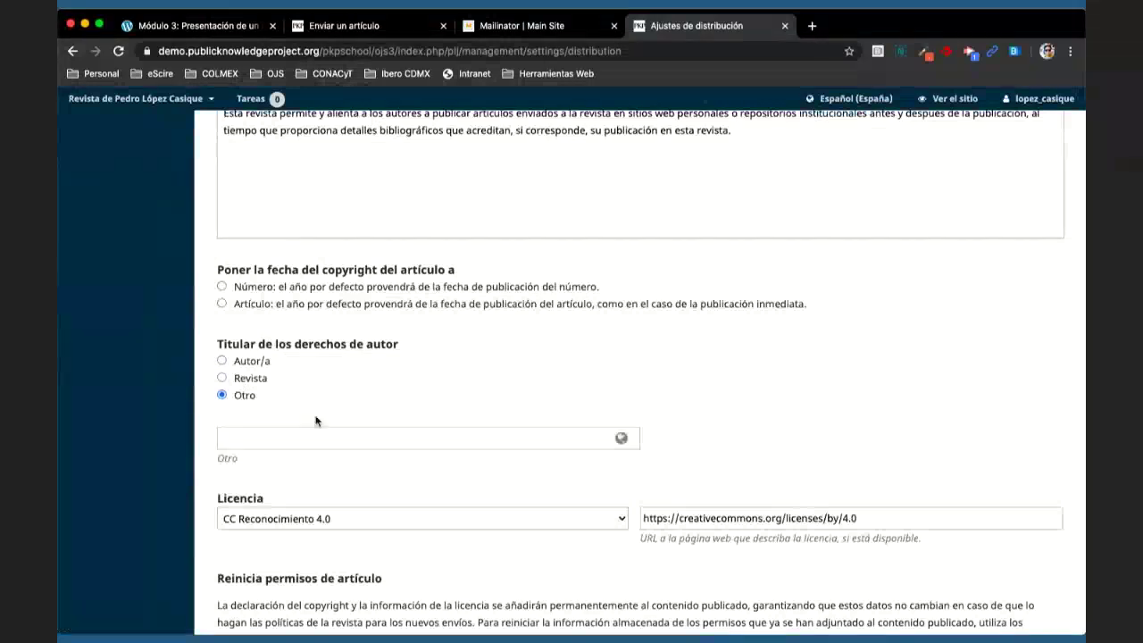
click(312, 432)
click(341, 399)
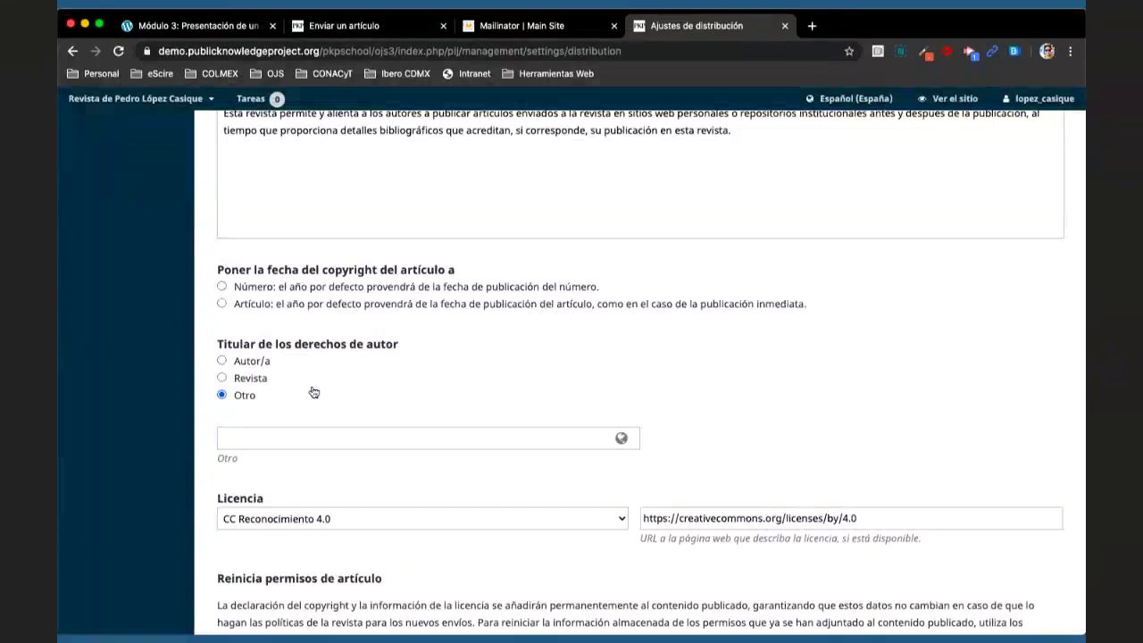
click(254, 380)
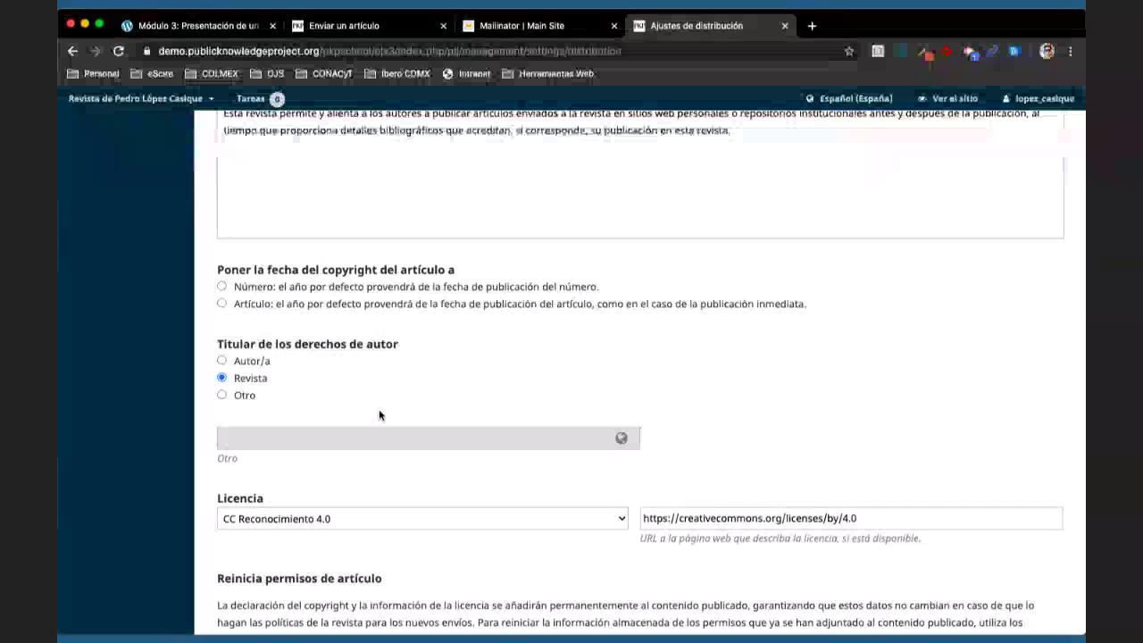
- Untick the requirement for authors to accept the copyright notice, keeping licence CC Reconocimiento 4.0
scroll(379, 414, down, 3)
scroll(378, 409, down, 2)
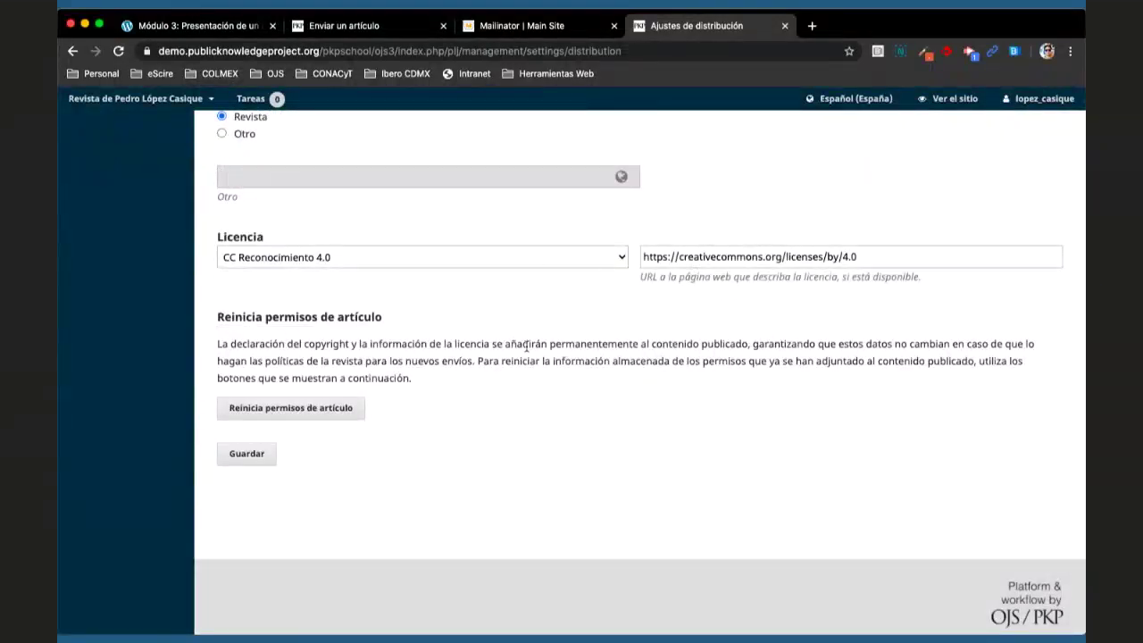
scroll(527, 346, up, 2)
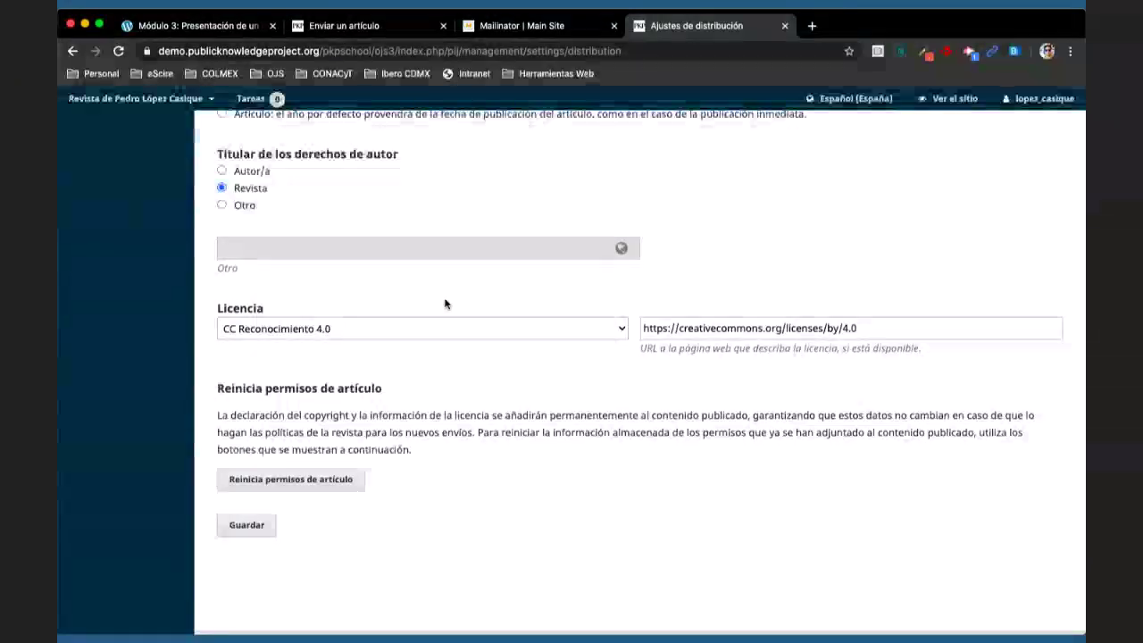
scroll(447, 303, up, 5)
scroll(448, 298, up, 5)
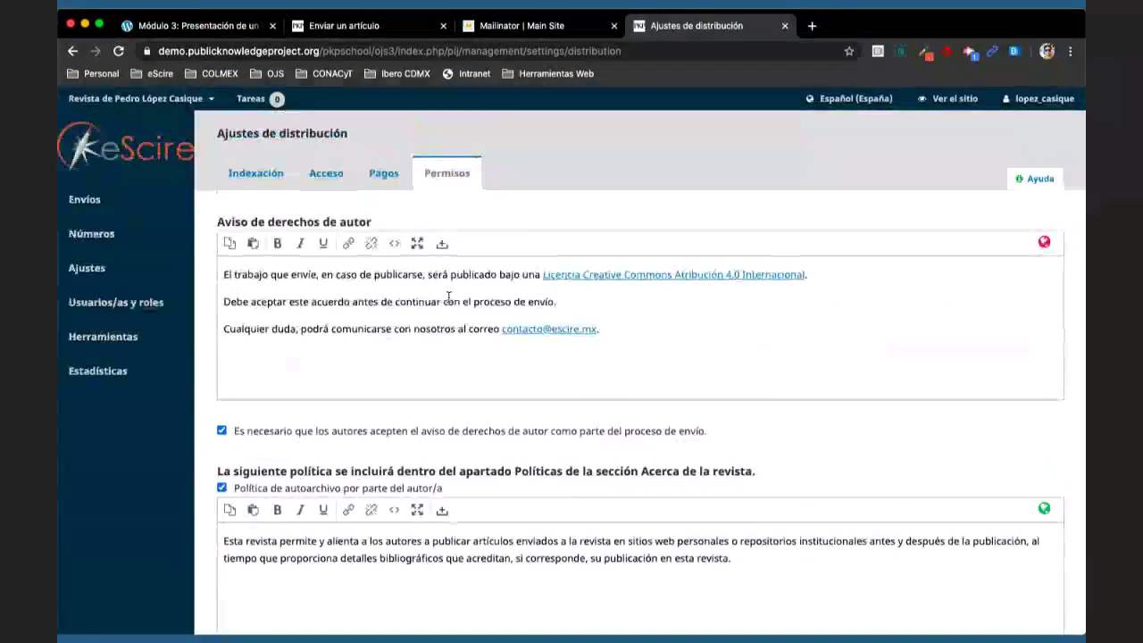
scroll(449, 297, down, 3)
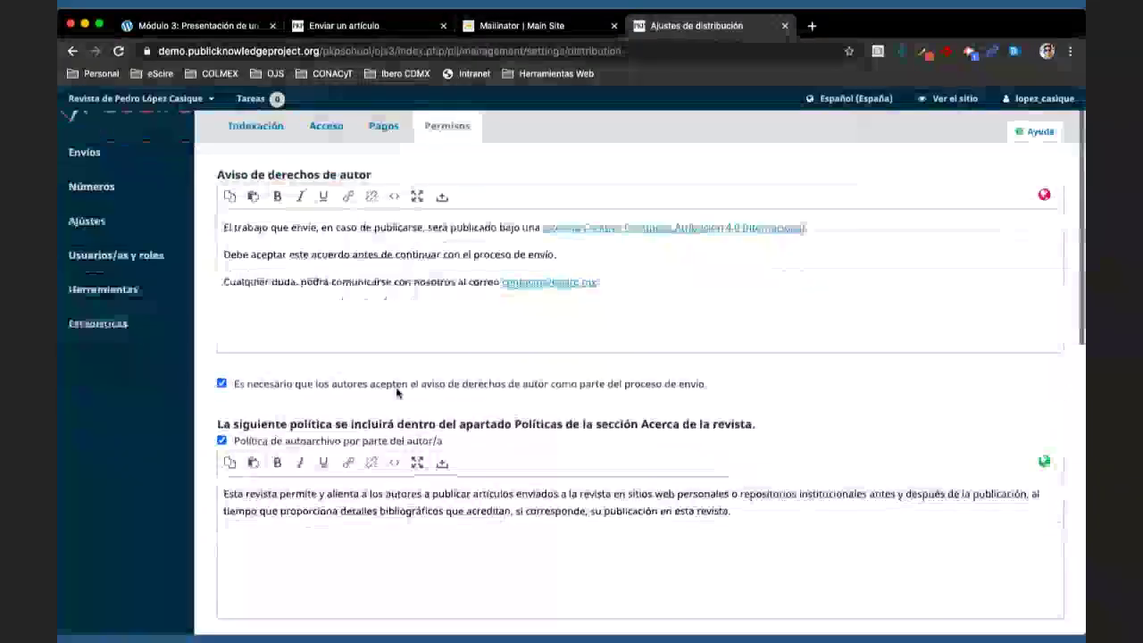
click(221, 303)
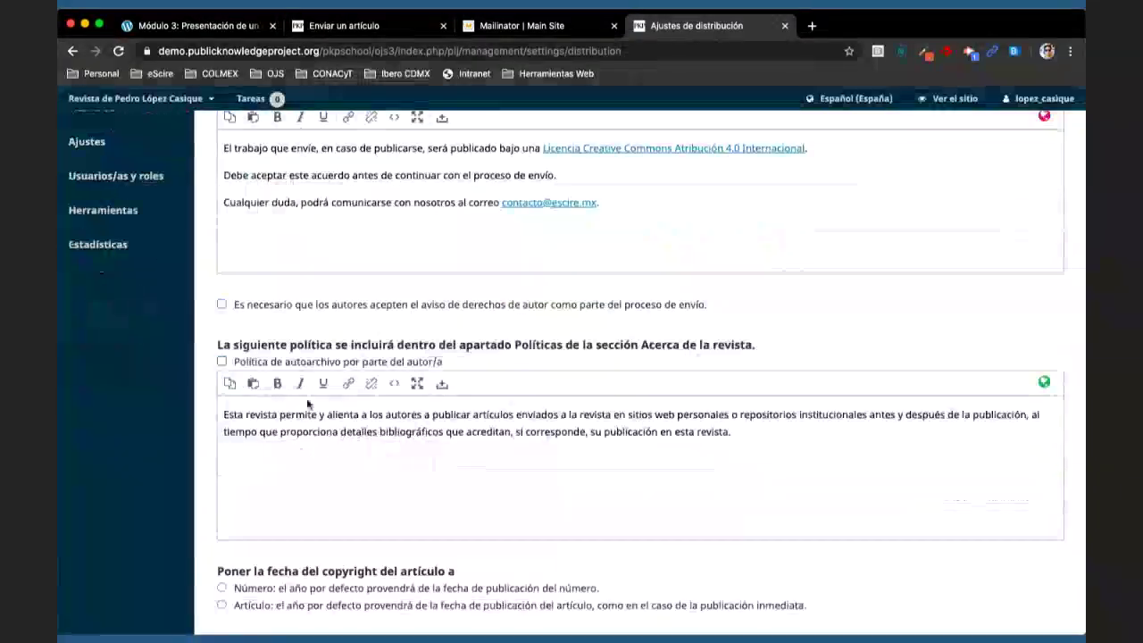
scroll(286, 375, down, 10)
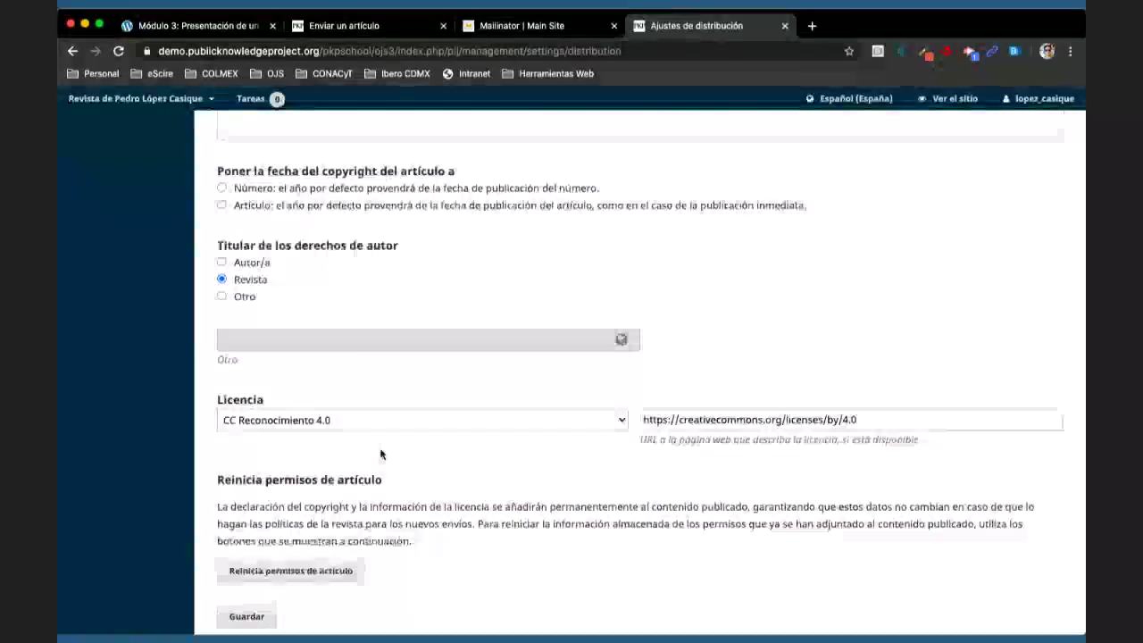
scroll(381, 454, up, 12)
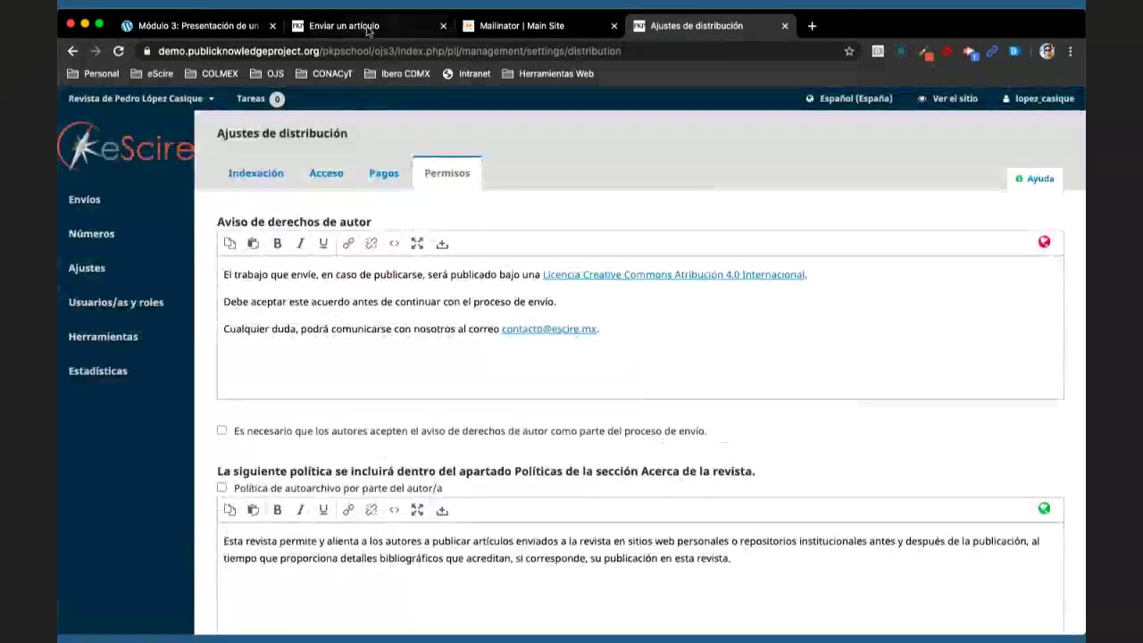
- Abandon the unsaved permissions via Ver el sitio and open Sobre la revista > Declaración de privacidad
click(344, 25)
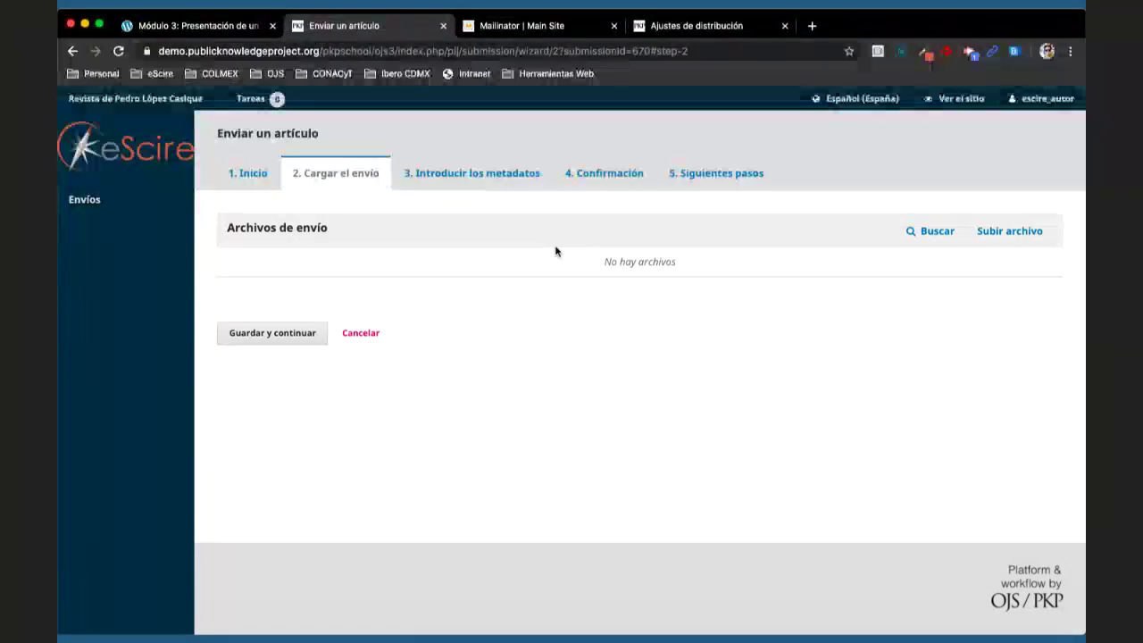
click(688, 30)
click(962, 104)
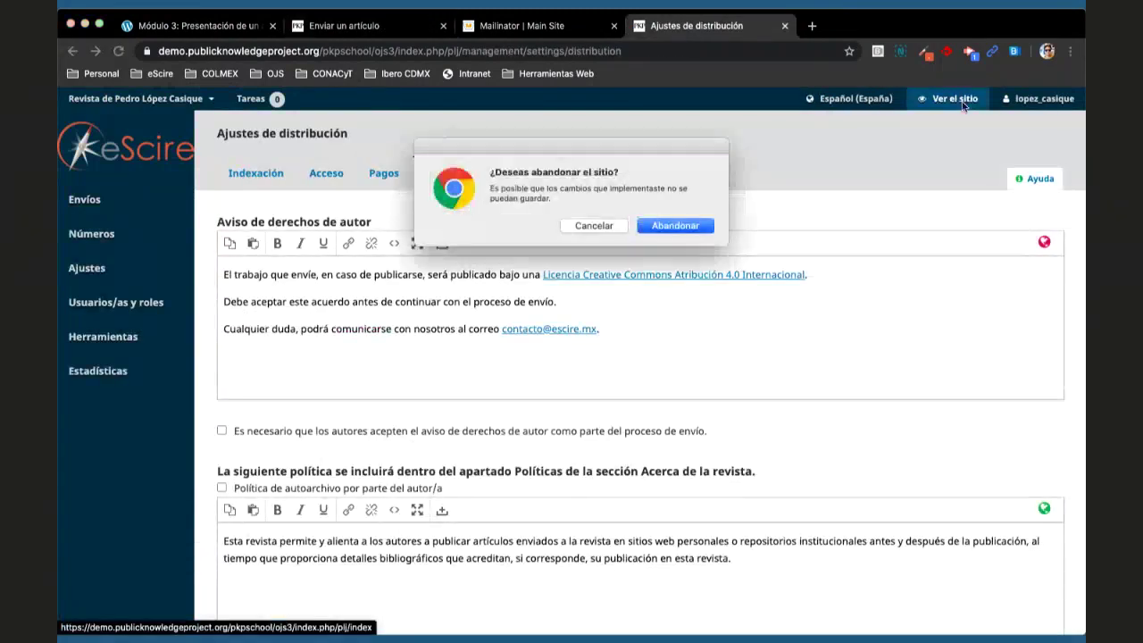
click(676, 225)
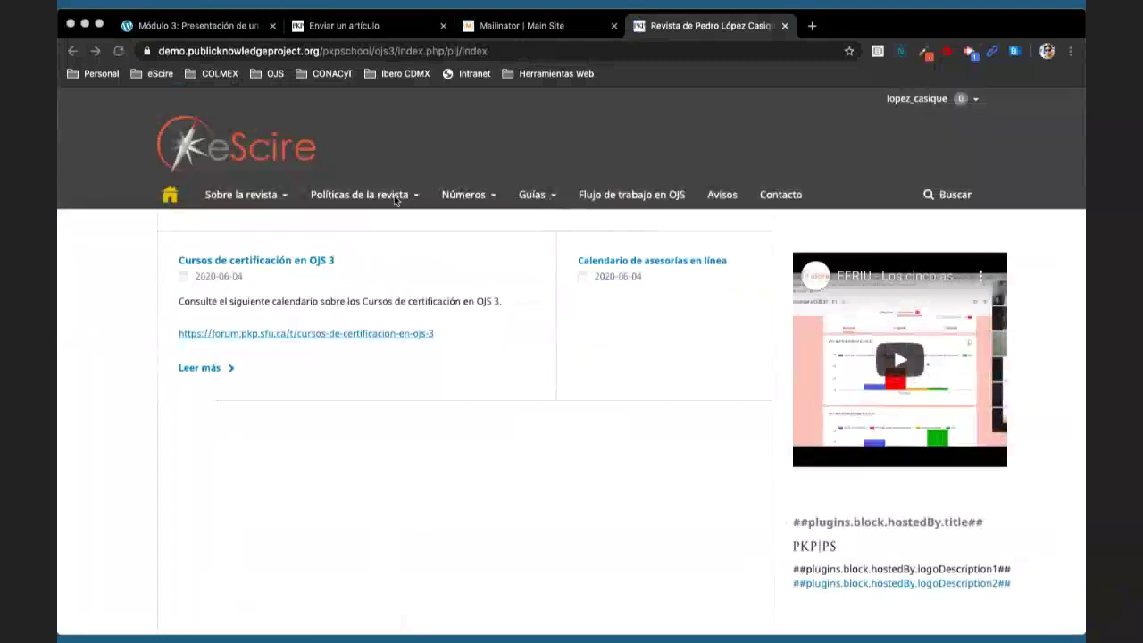
mouse_move(402, 200)
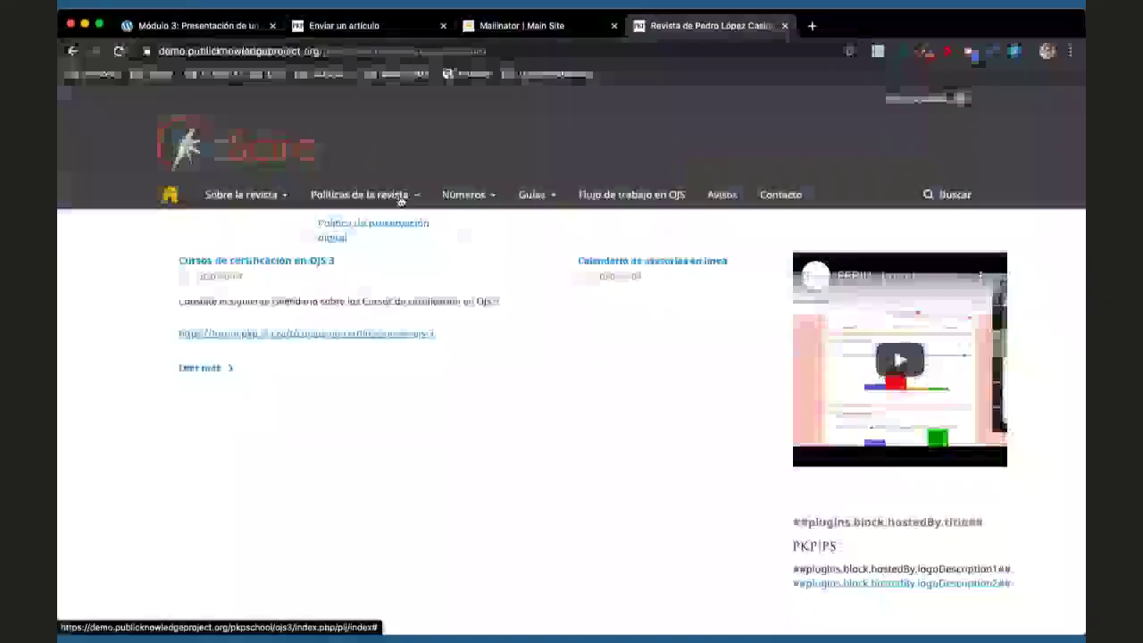
mouse_move(259, 201)
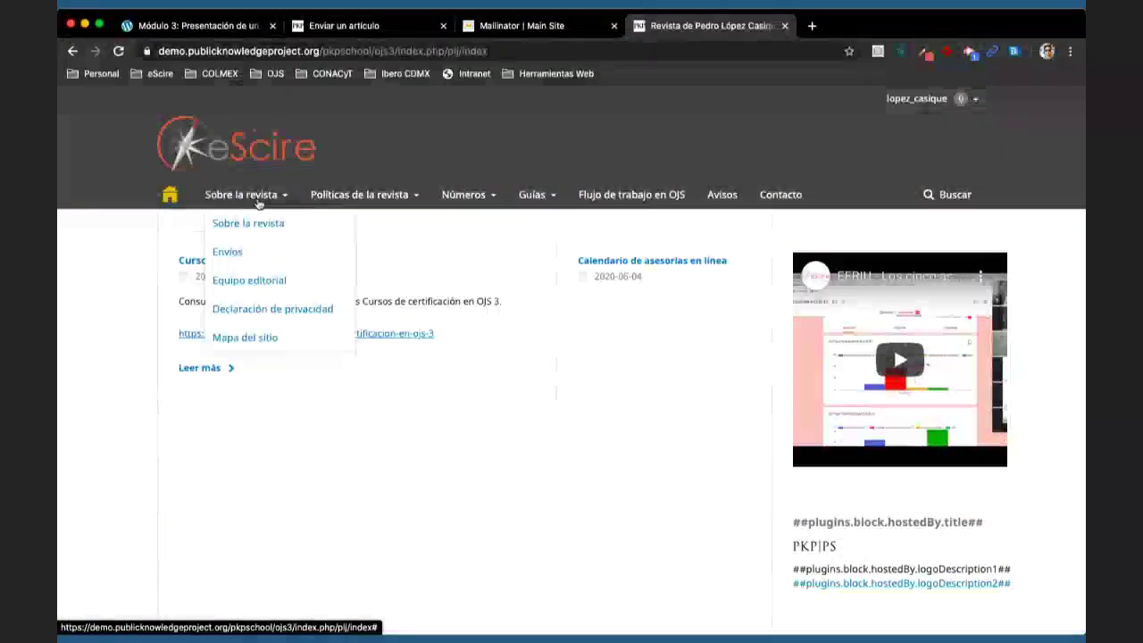
click(272, 310)
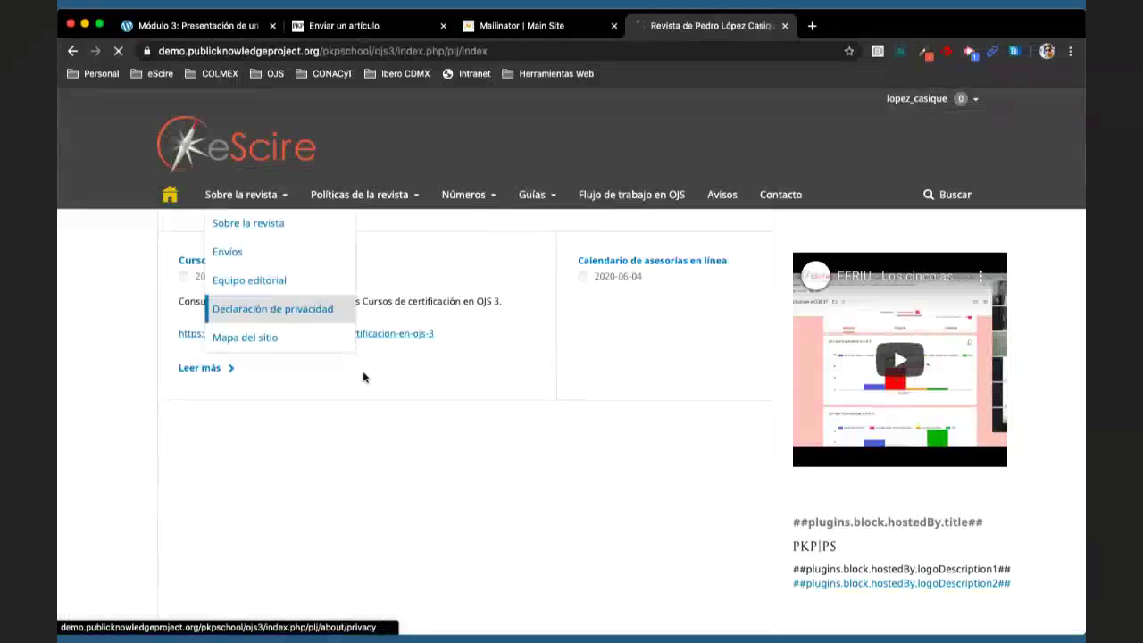
- Compare the author's submission upload step with the public Declaración de privacidad page across tabs
click(344, 25)
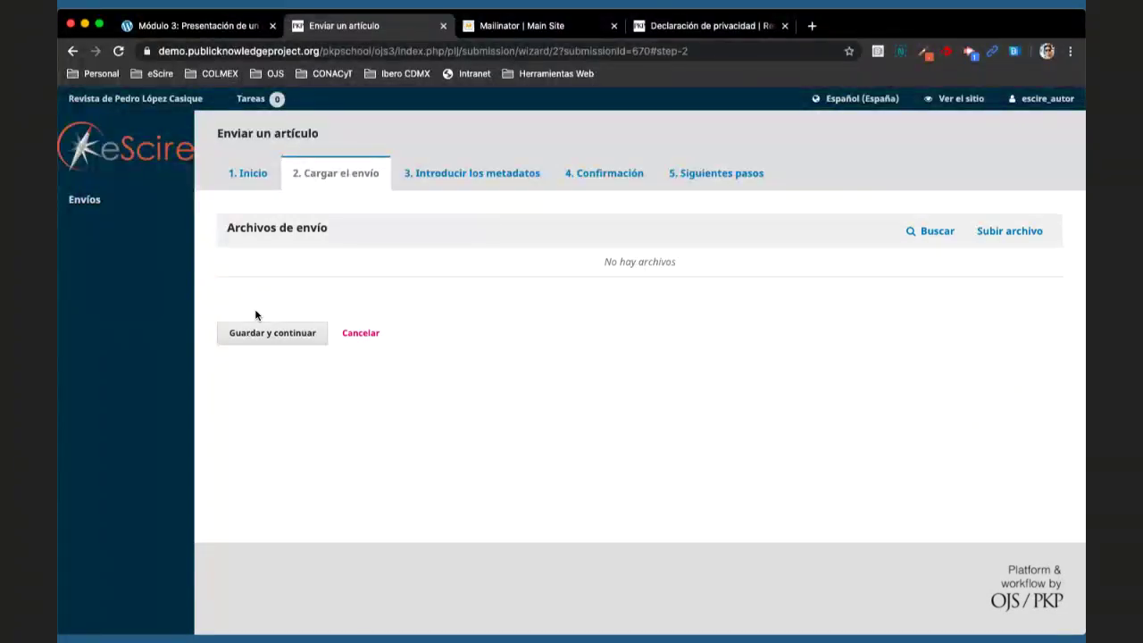
click(675, 34)
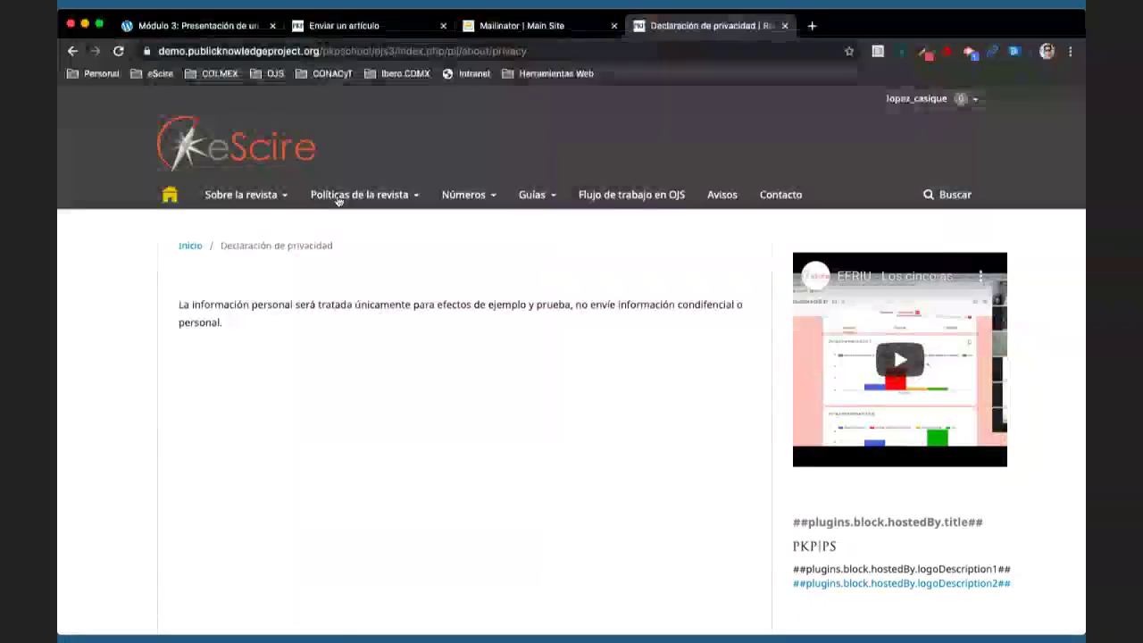
mouse_move(335, 202)
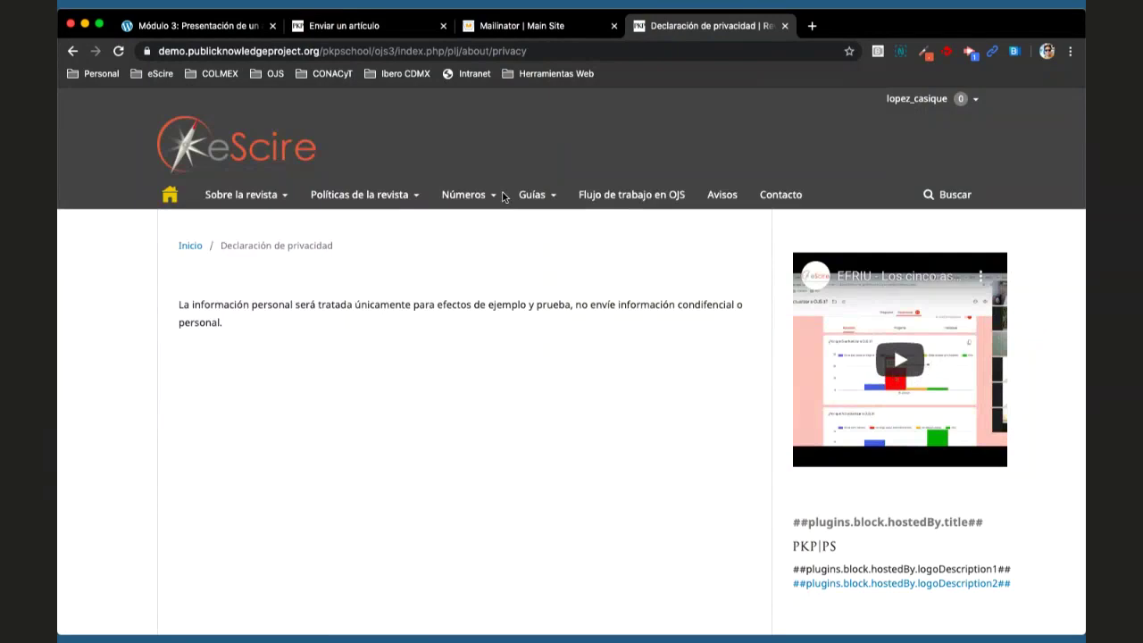
click(360, 27)
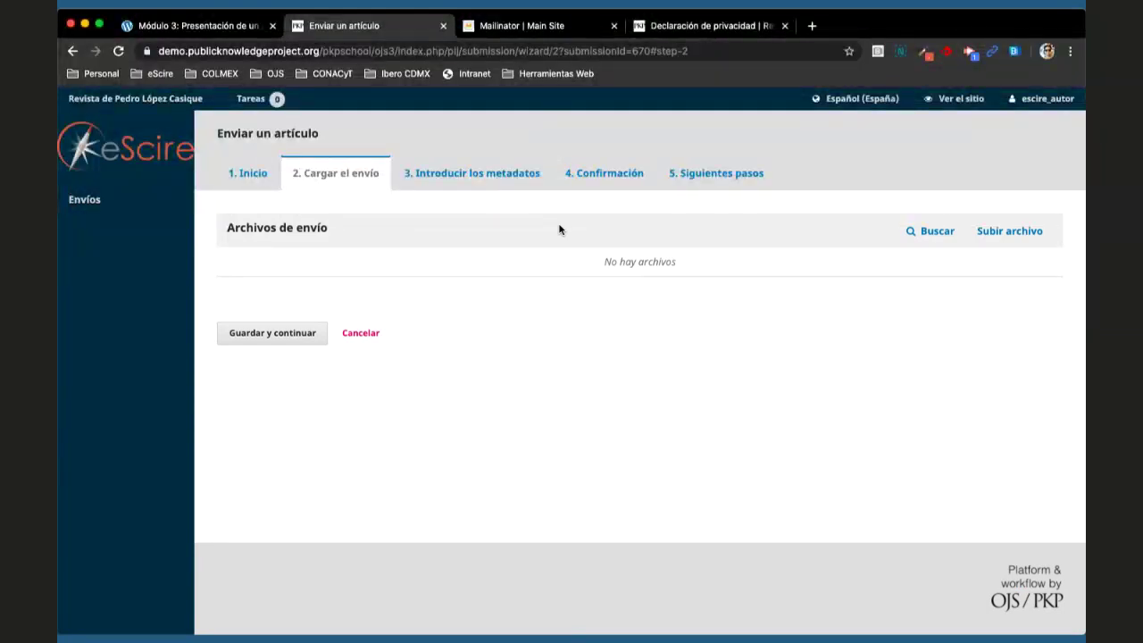
click(694, 27)
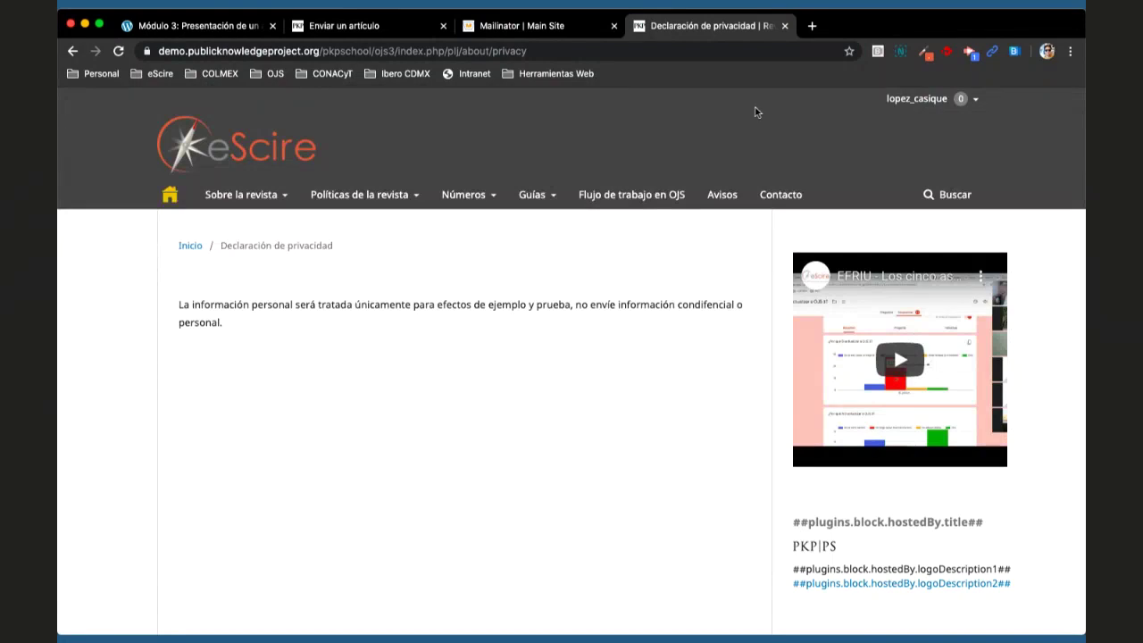
- Sign back in to the journal as the manager
click(898, 100)
click(896, 156)
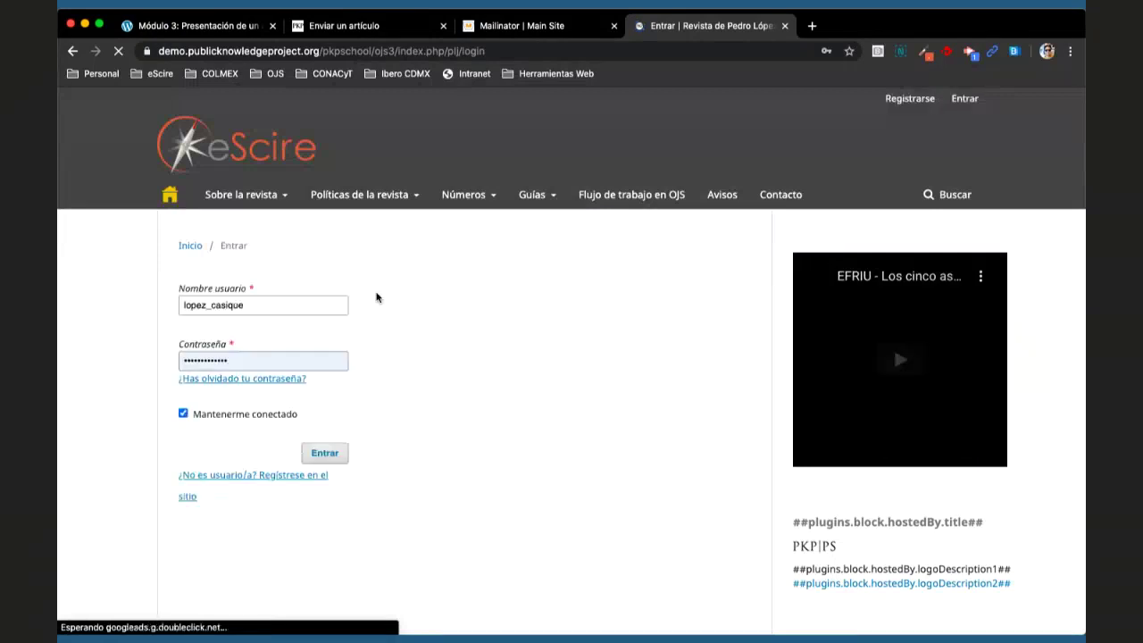
click(323, 453)
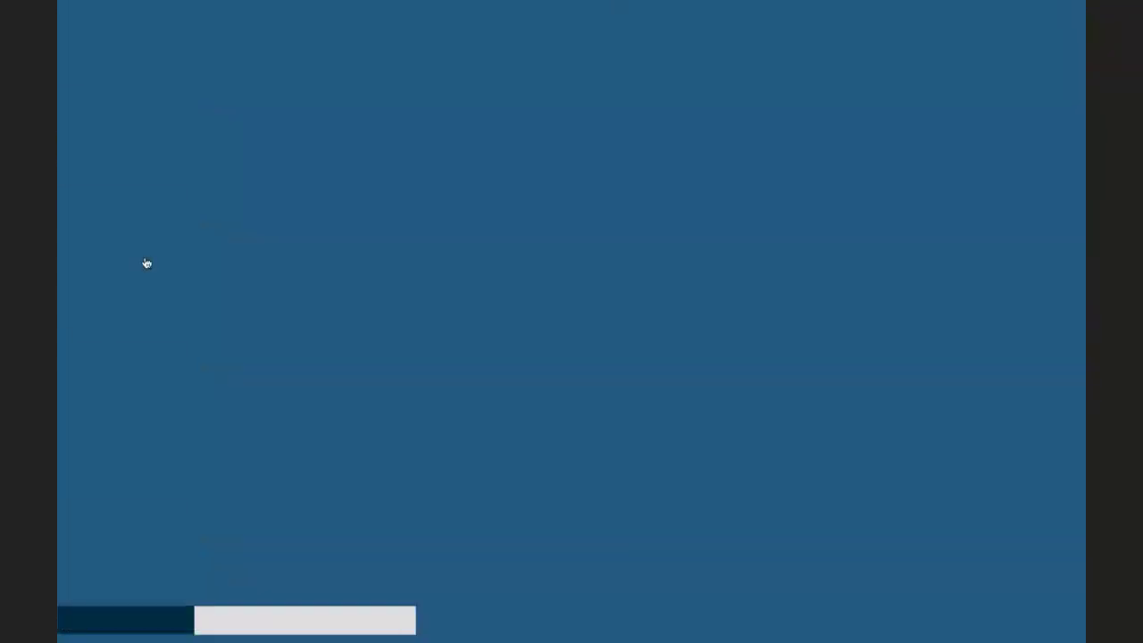
- Open Ajustes > Distribución and review the Permisos tab's copyright and licensing settings
mouse_move(146, 266)
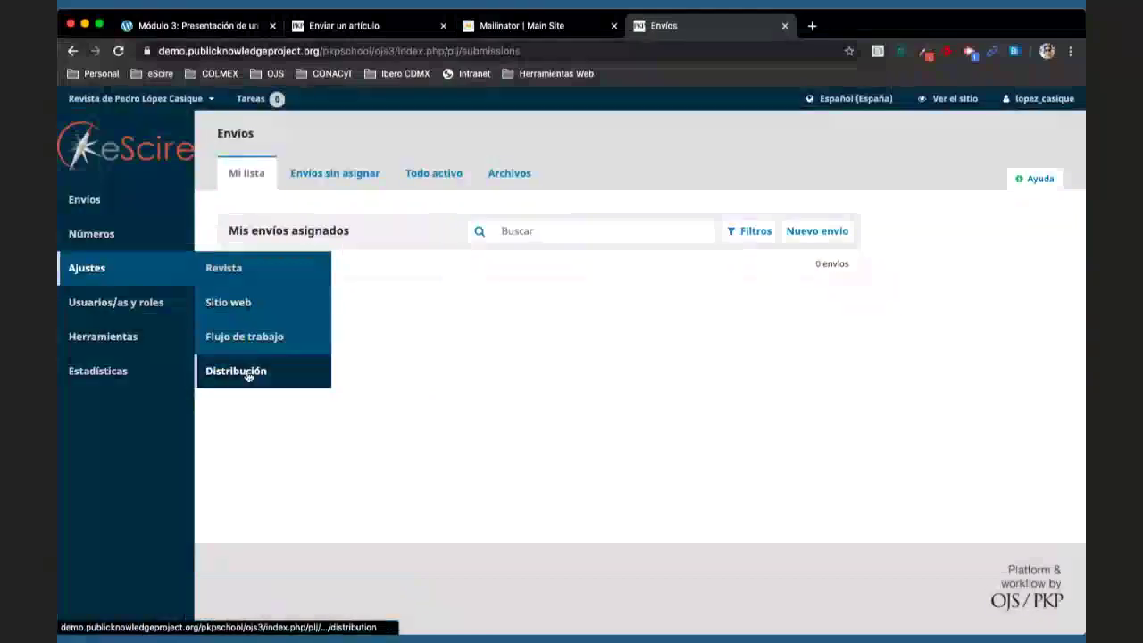
click(247, 373)
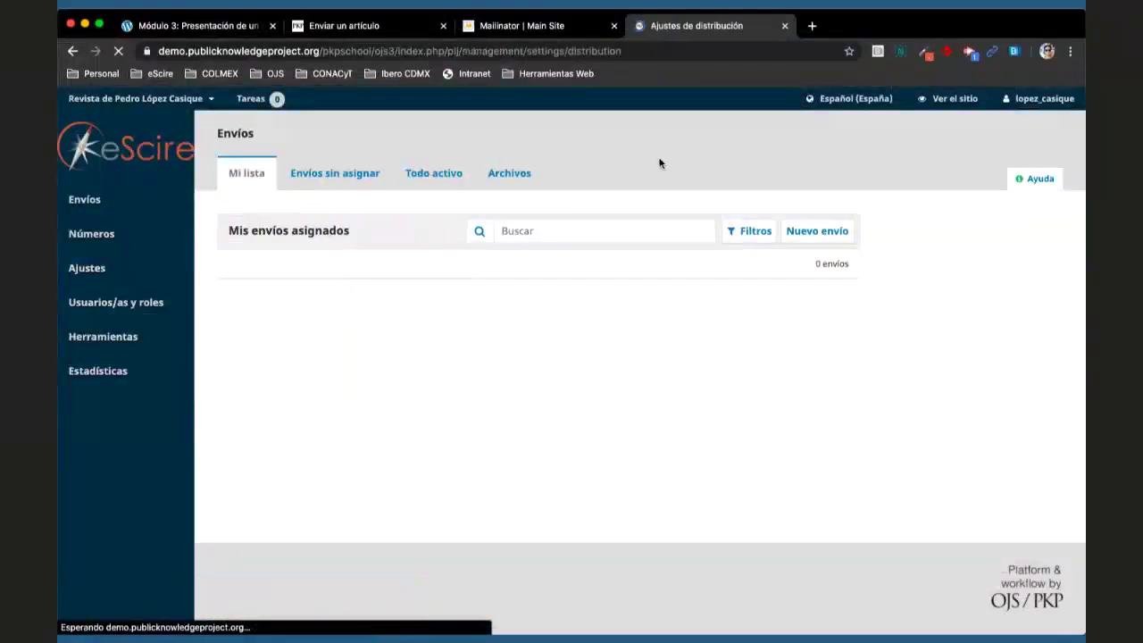
click(479, 173)
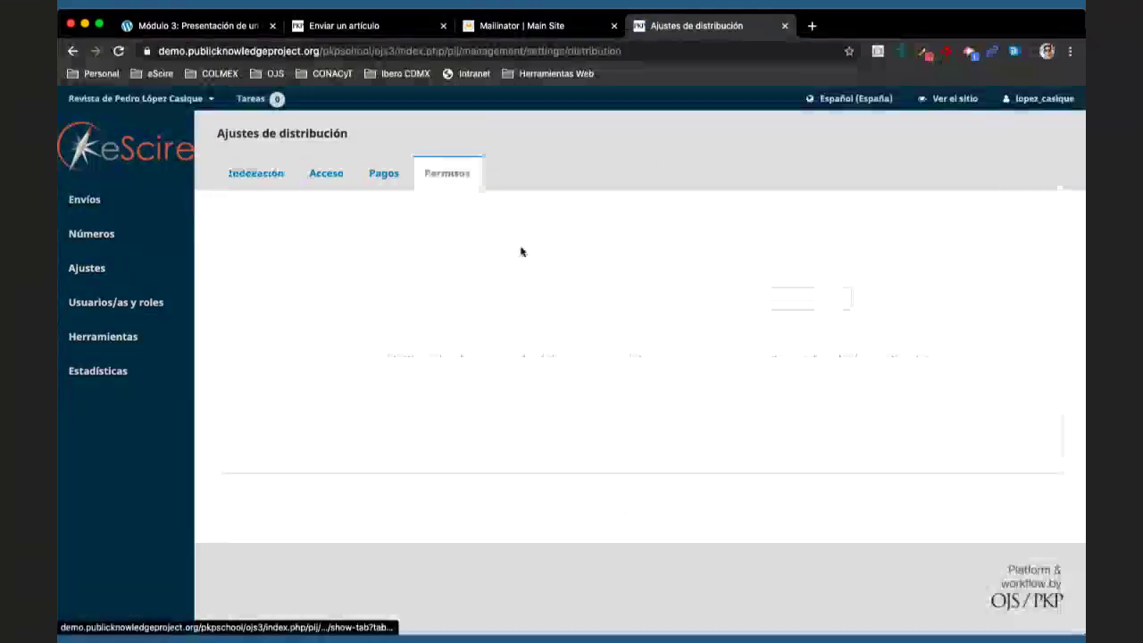
scroll(573, 398, down, 1)
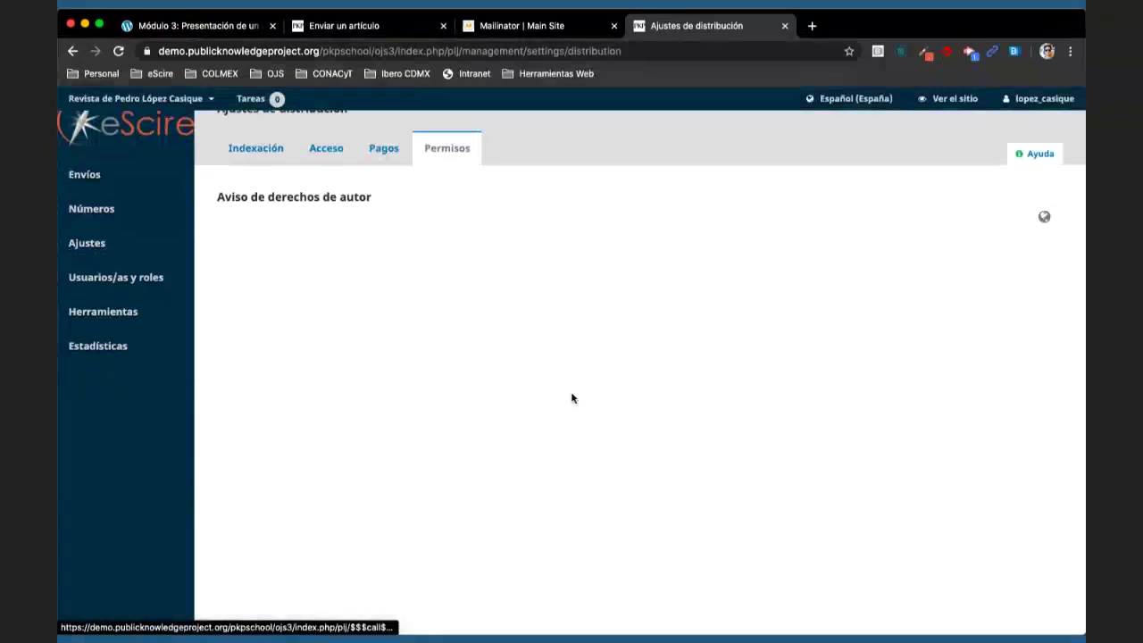
scroll(572, 399, down, 10)
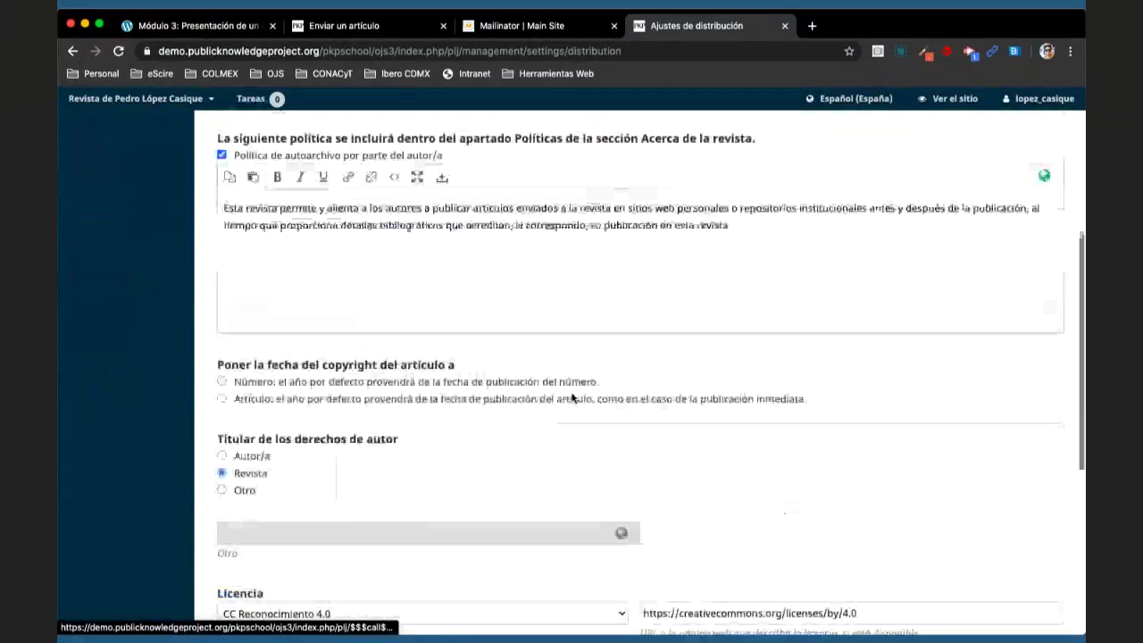
scroll(574, 400, down, 2)
click(564, 318)
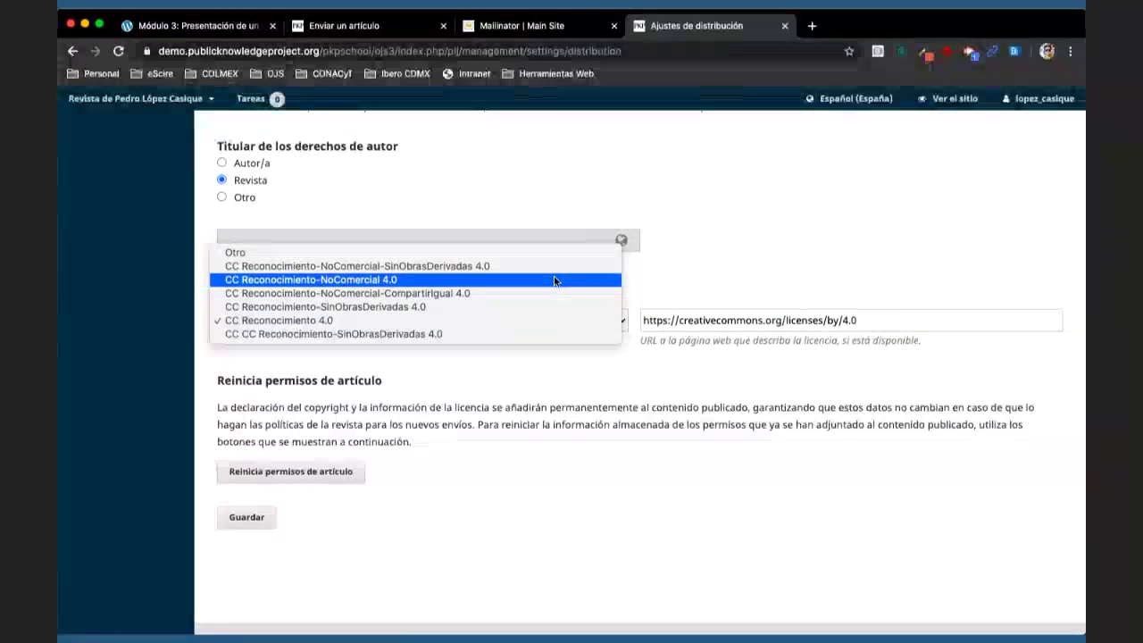
click(487, 324)
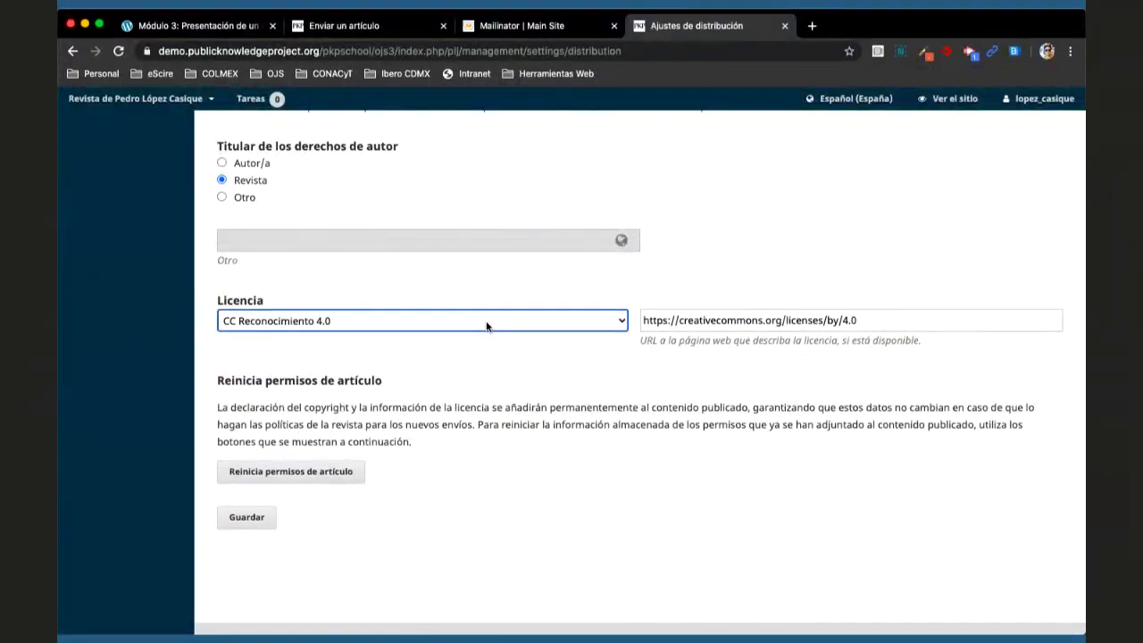
click(487, 323)
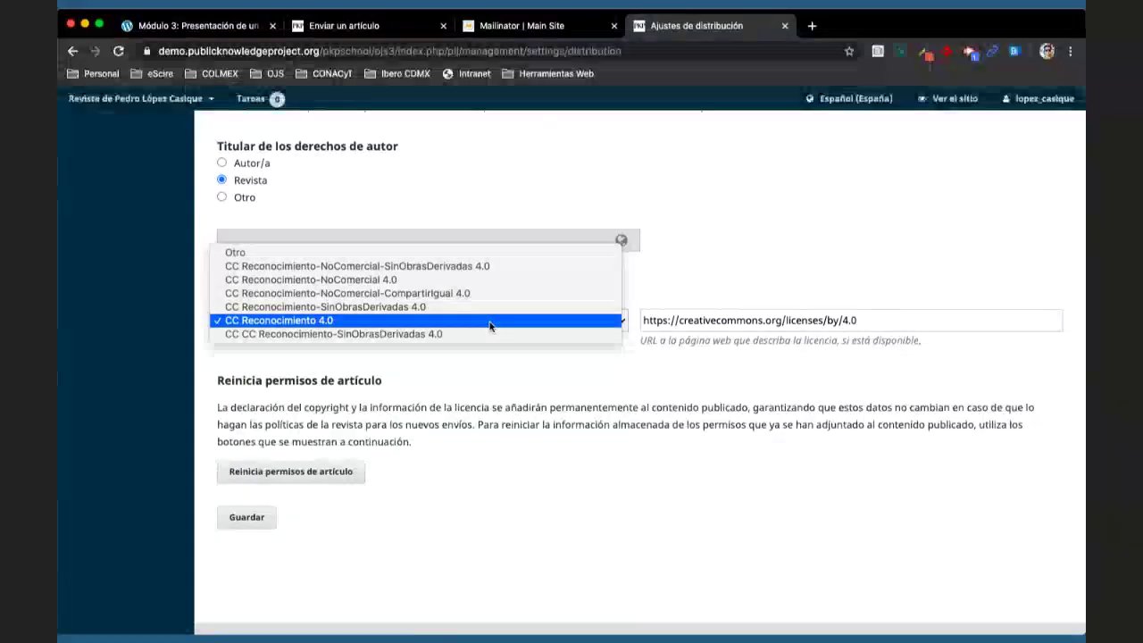
click(513, 267)
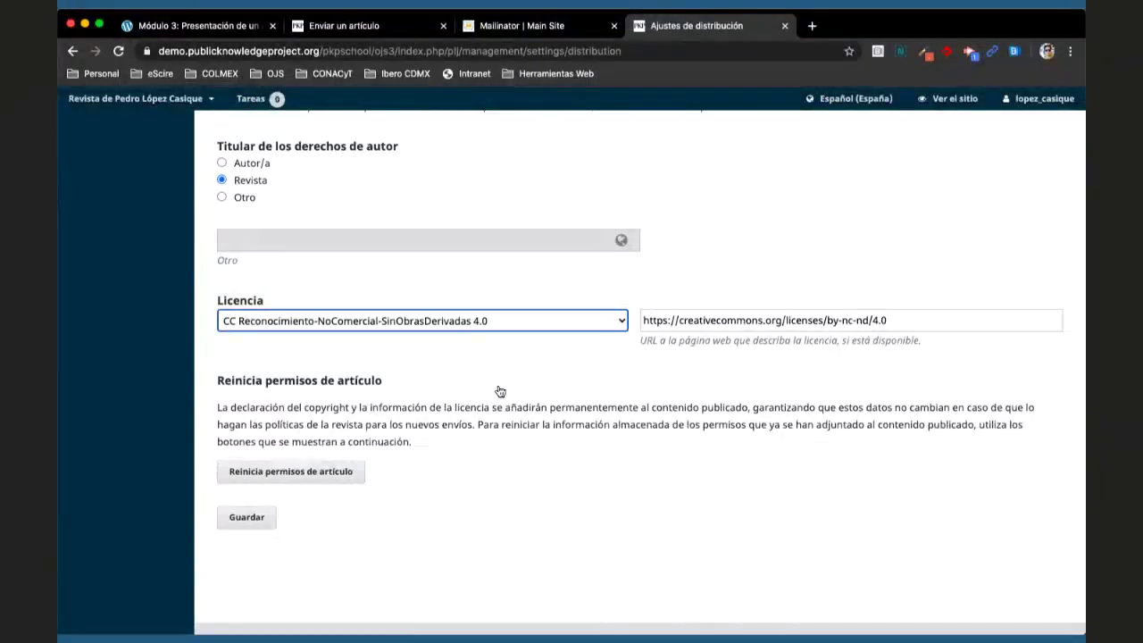
click(570, 328)
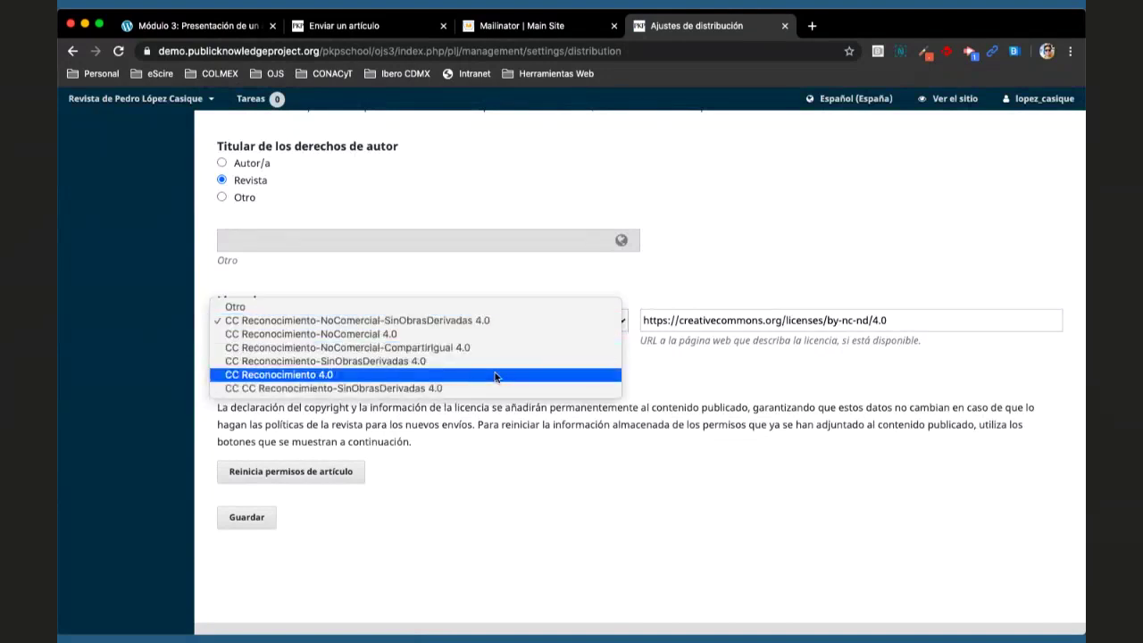
click(496, 376)
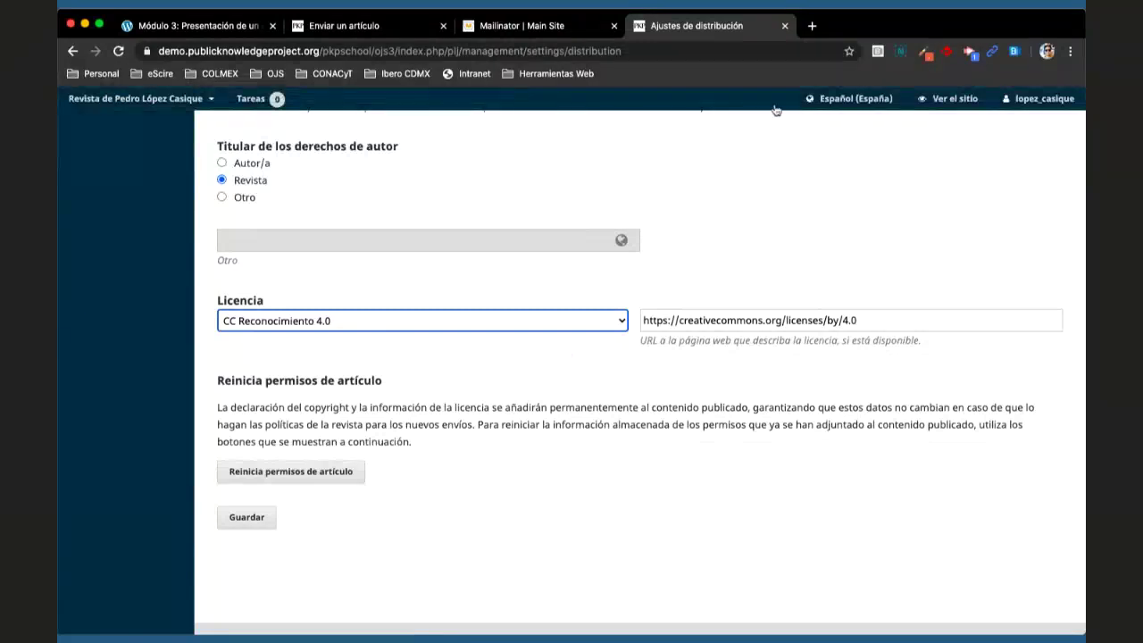
- Load the Historia Mexicana journal site in a new browser tab
click(812, 25)
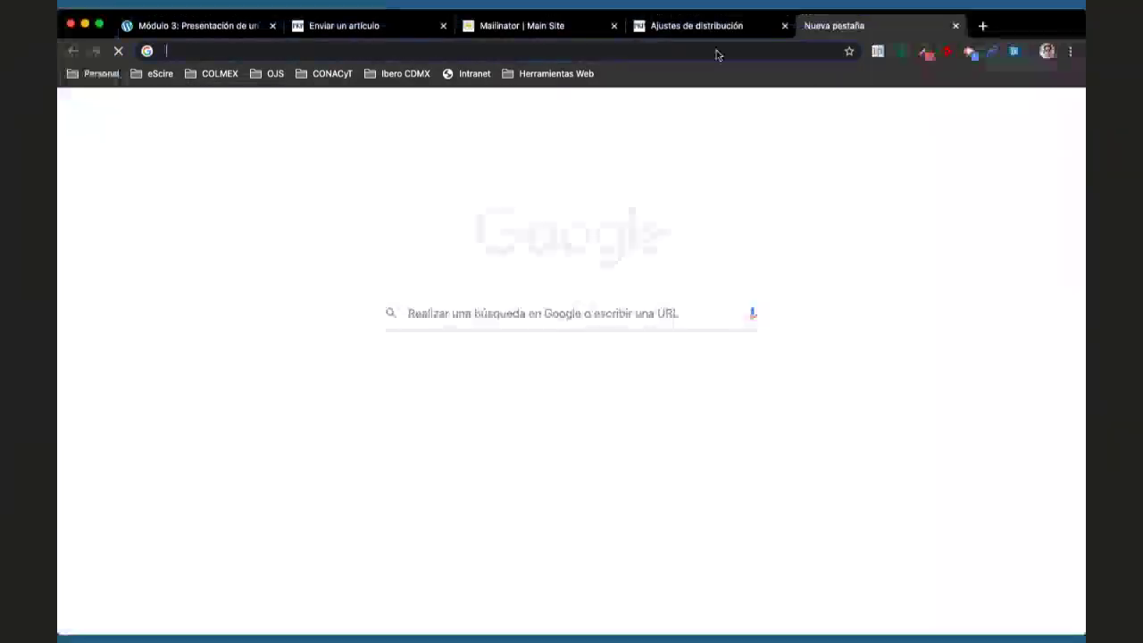
click(717, 51)
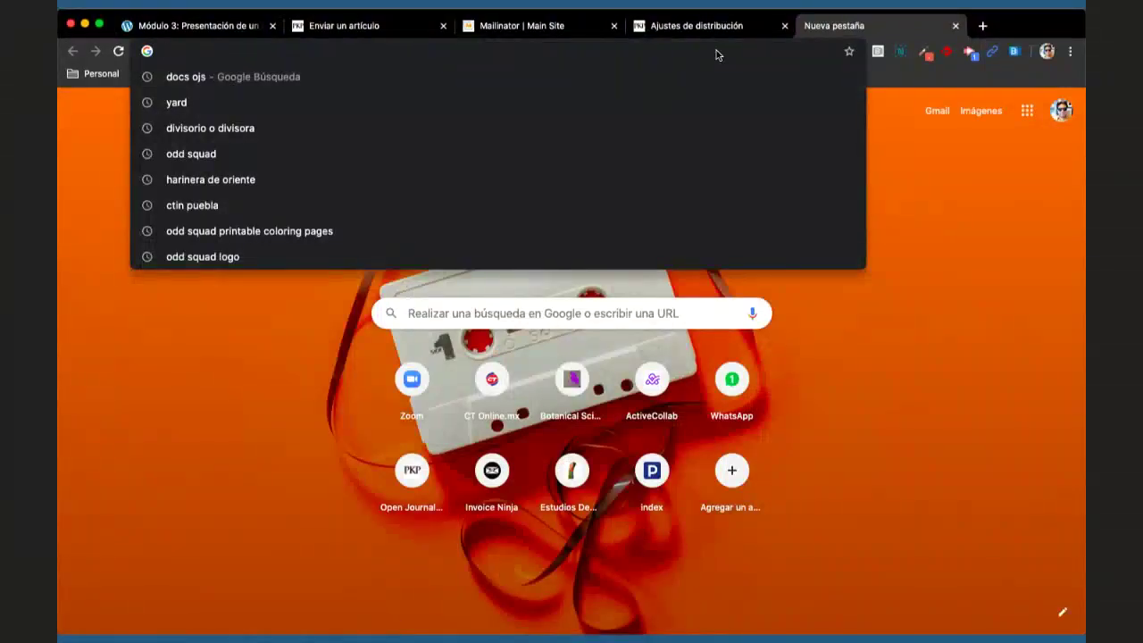
text(his)
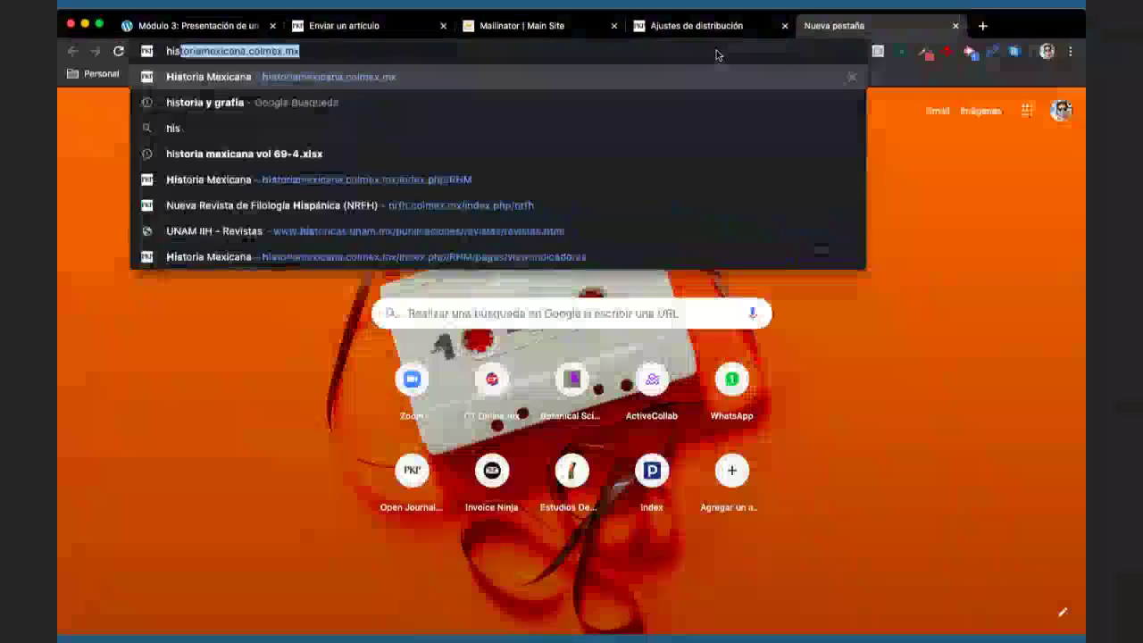
key(Return)
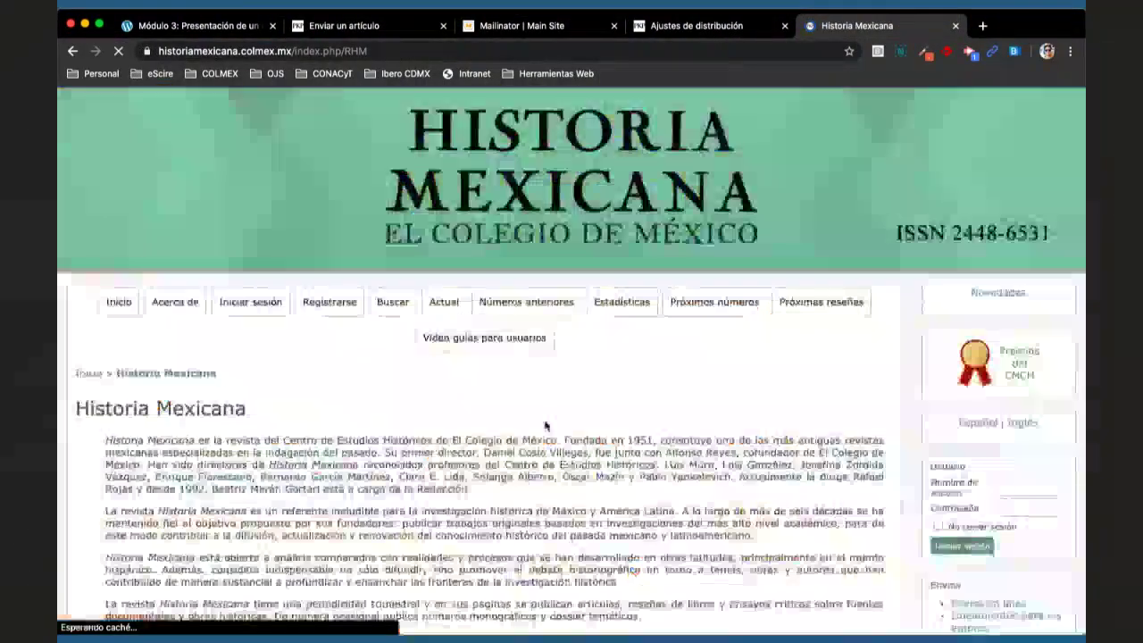
scroll(545, 424, down, 15)
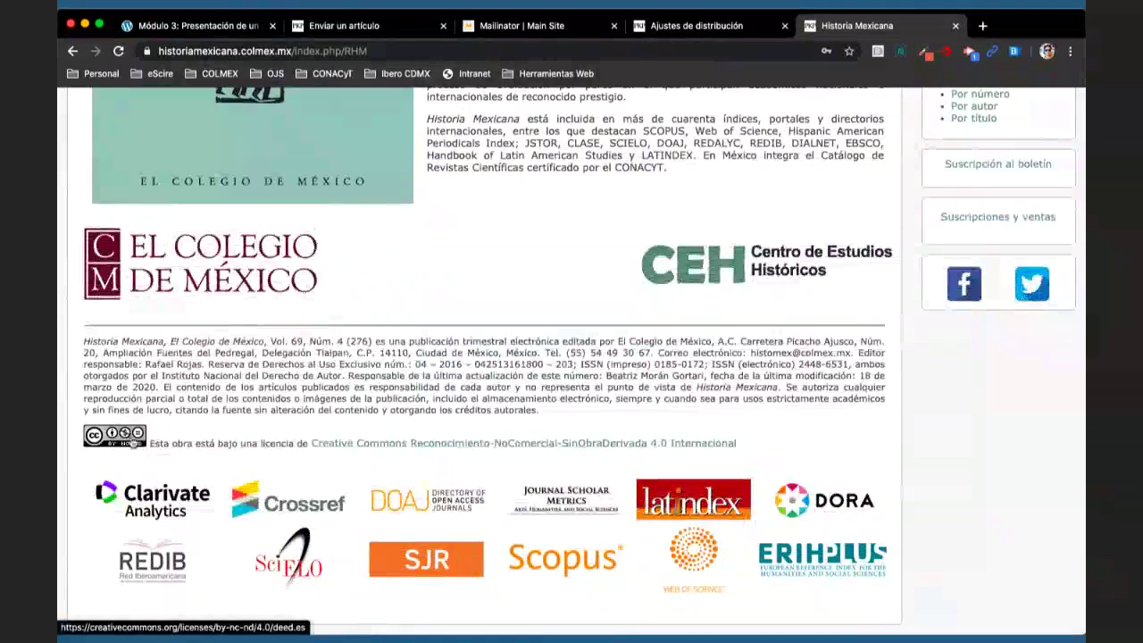
scroll(433, 358, up, 15)
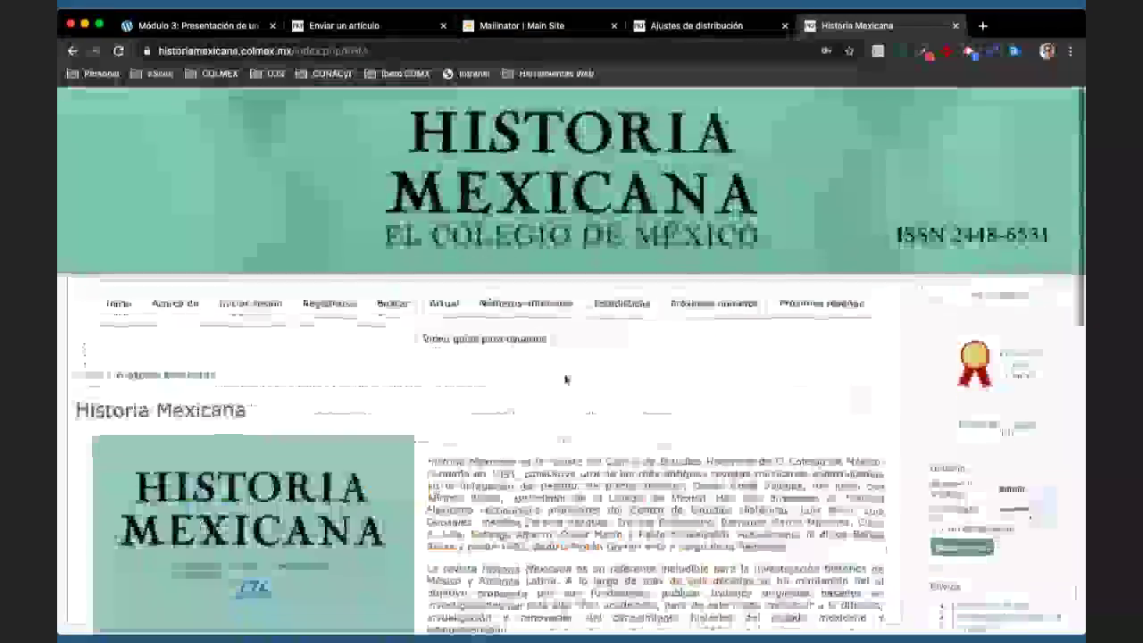
- Browse the contents of Historia Mexicana's current issue
click(441, 303)
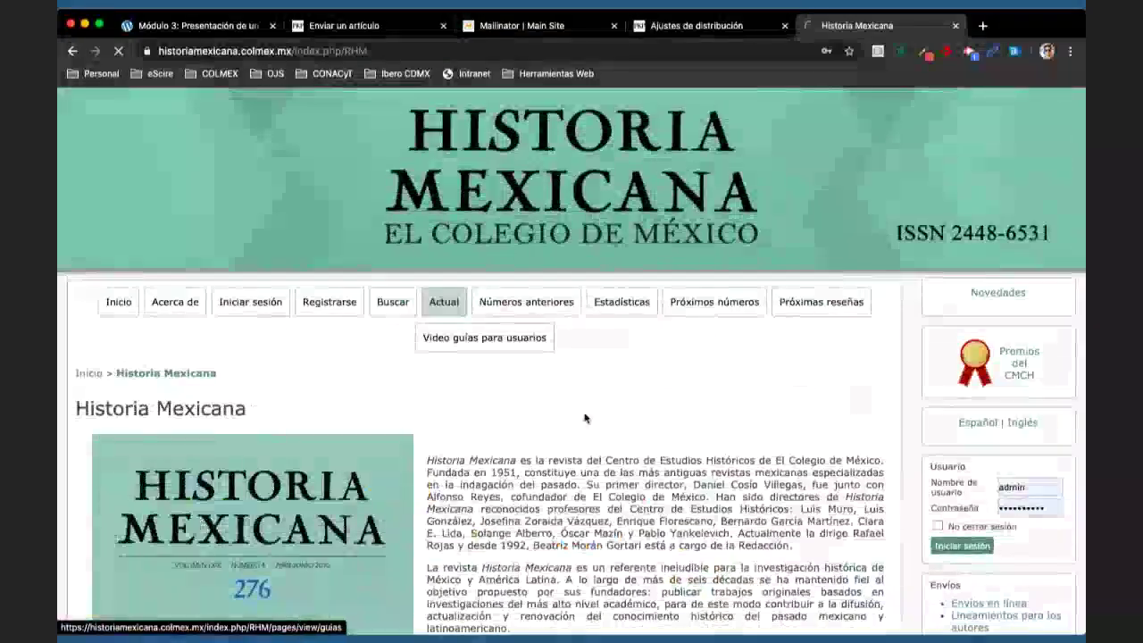
scroll(580, 420, down, 3)
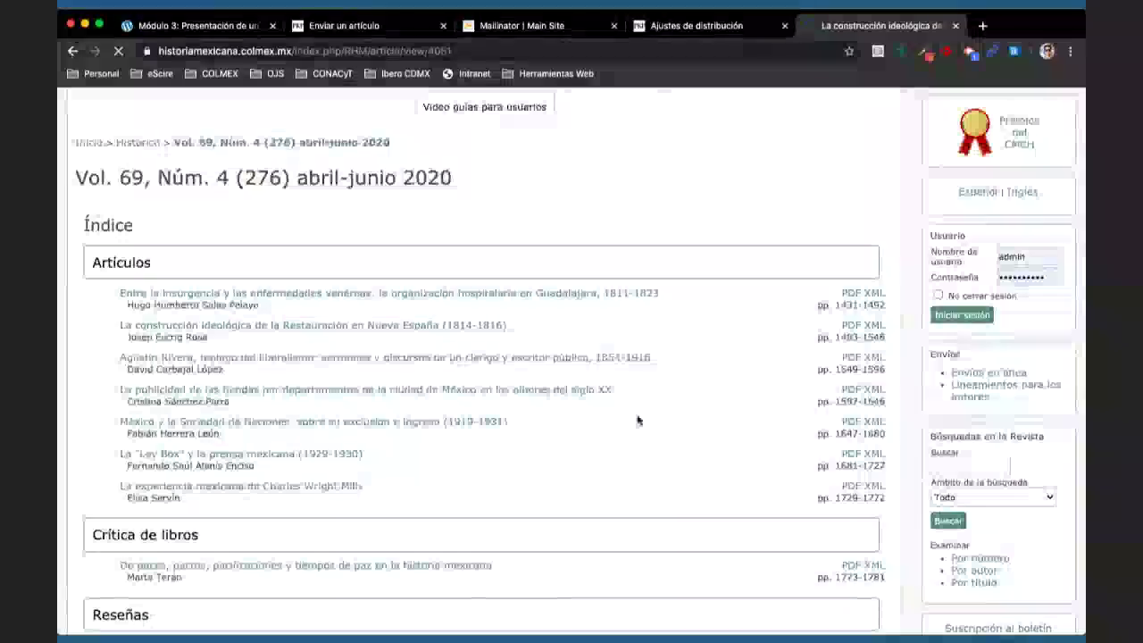
scroll(637, 417, down, 2)
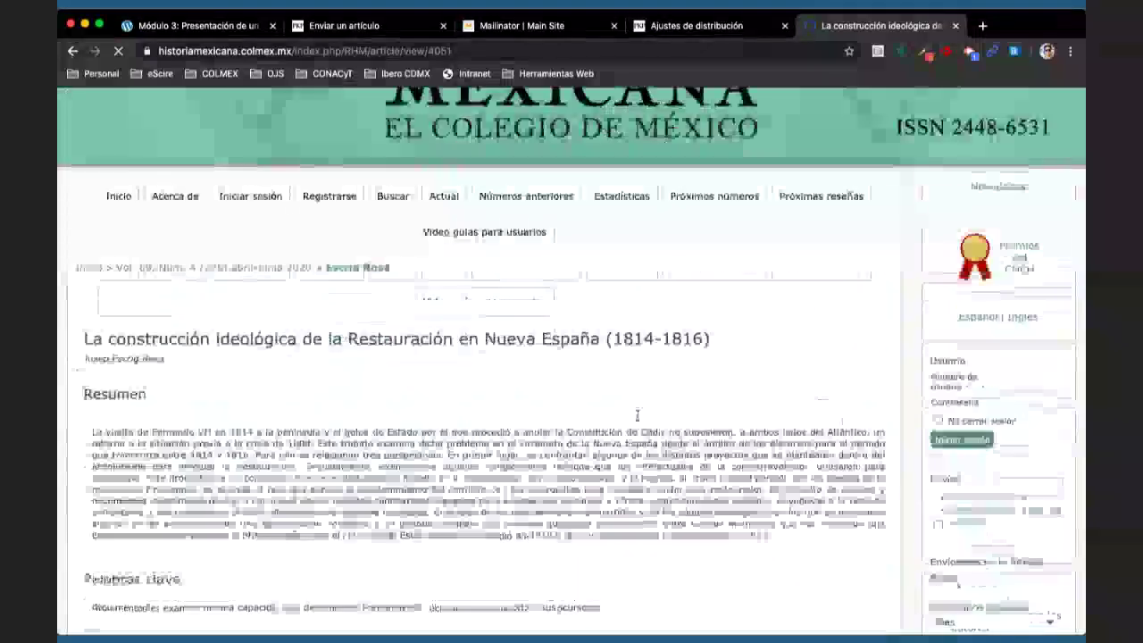
scroll(637, 416, down, 15)
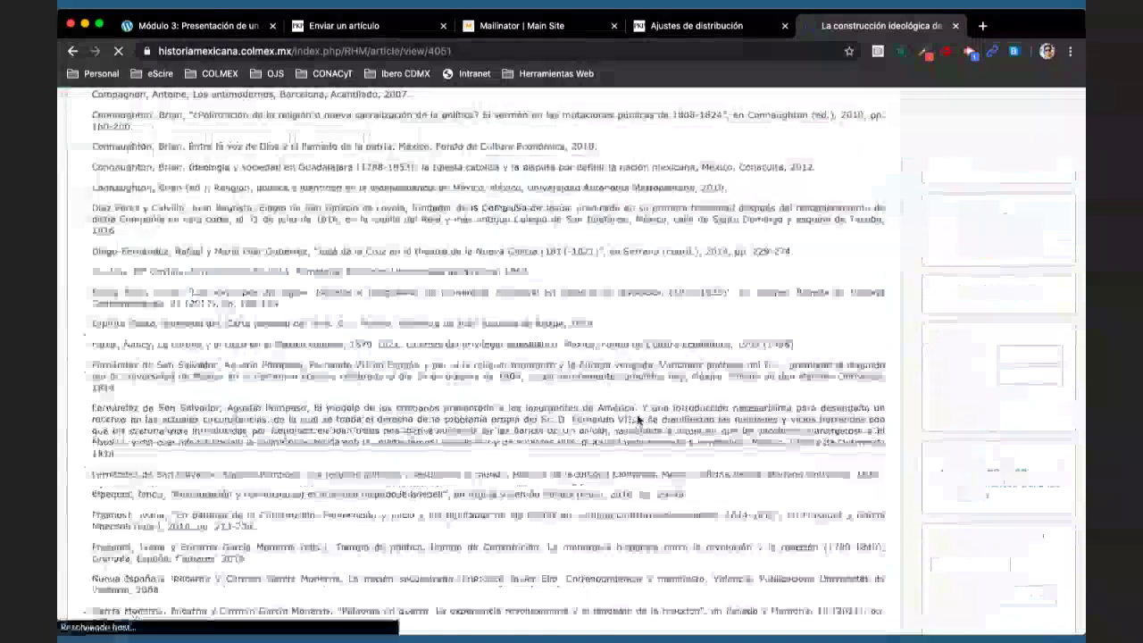
scroll(637, 416, down, 20)
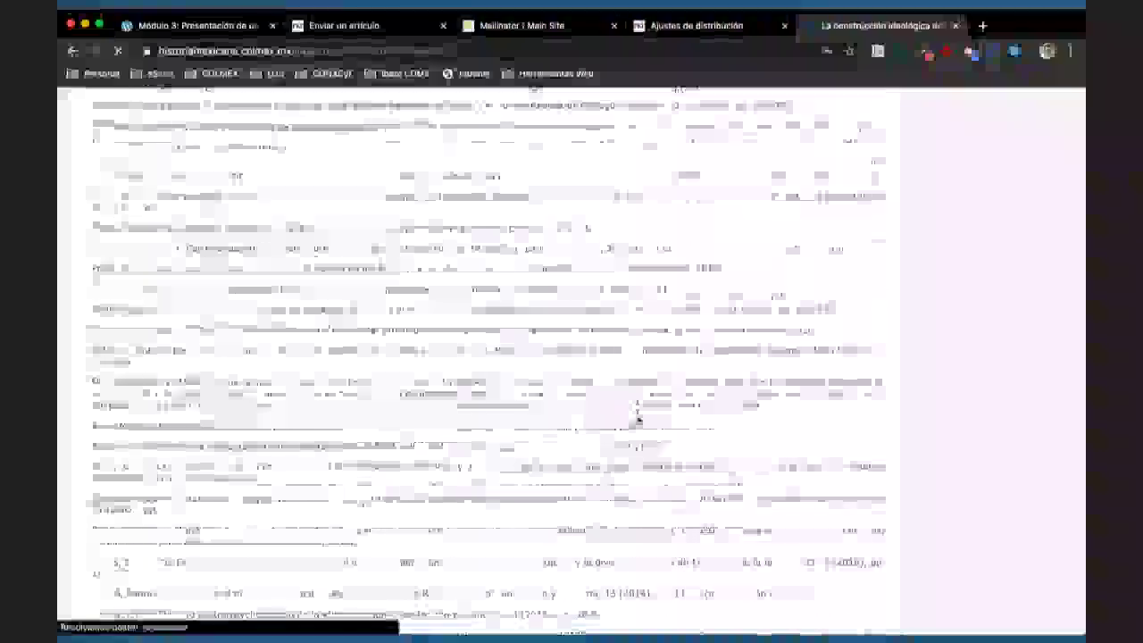
scroll(638, 421, up, 3)
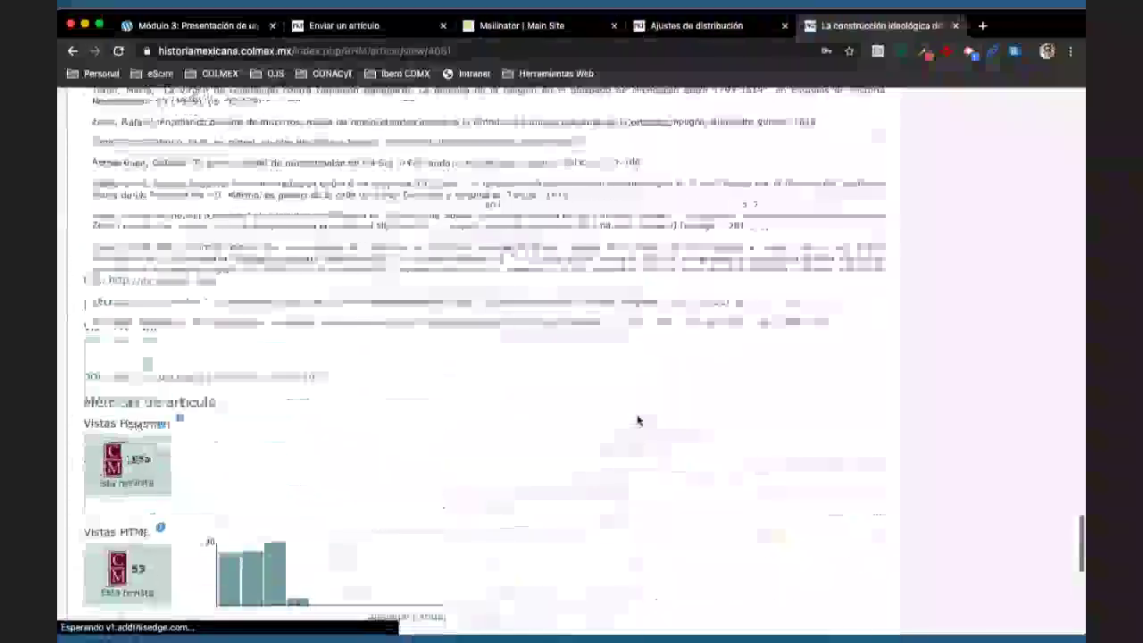
scroll(638, 421, down, 8)
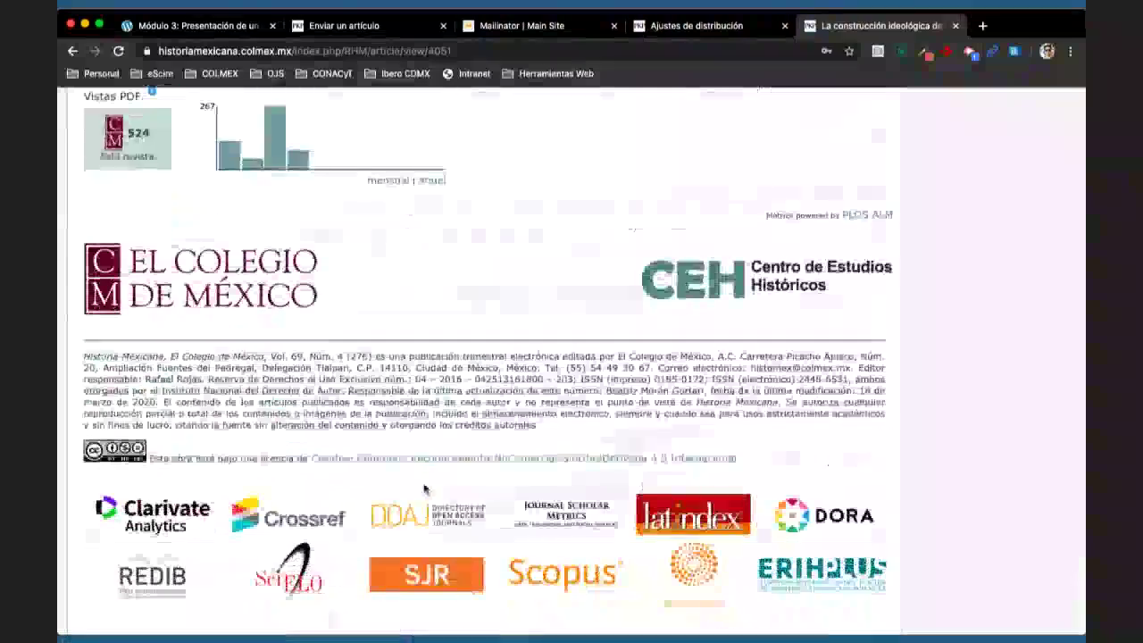
scroll(425, 488, up, 2)
scroll(425, 488, up, 20)
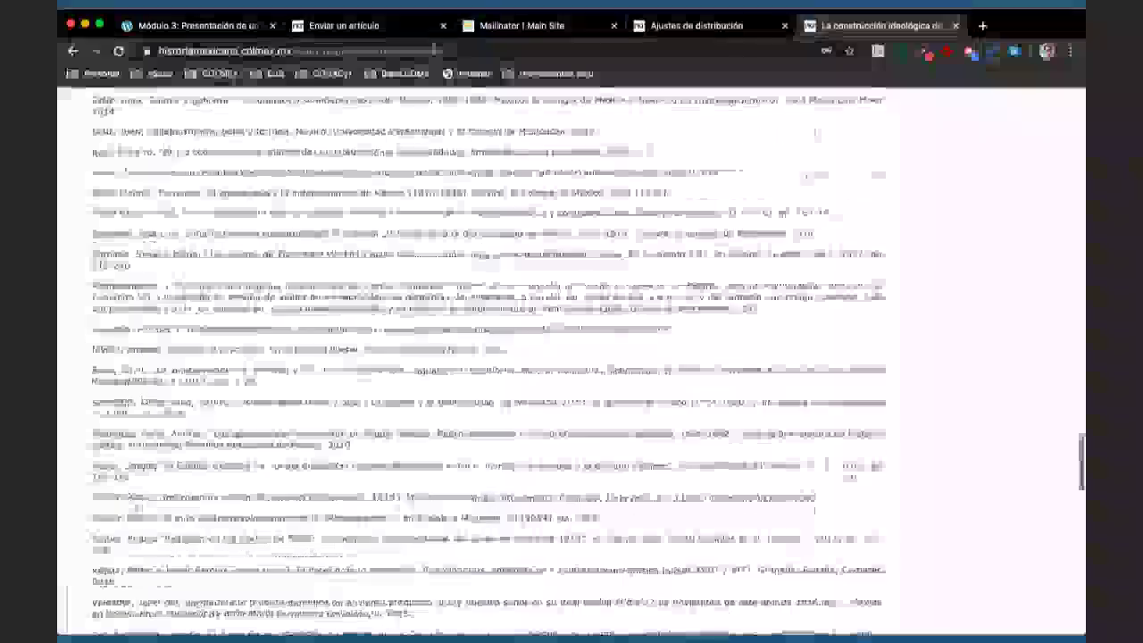
- Go to the Estudios Demográficos y Urbanos journal site by entering 'estudiosde' in the address bar
click(447, 53)
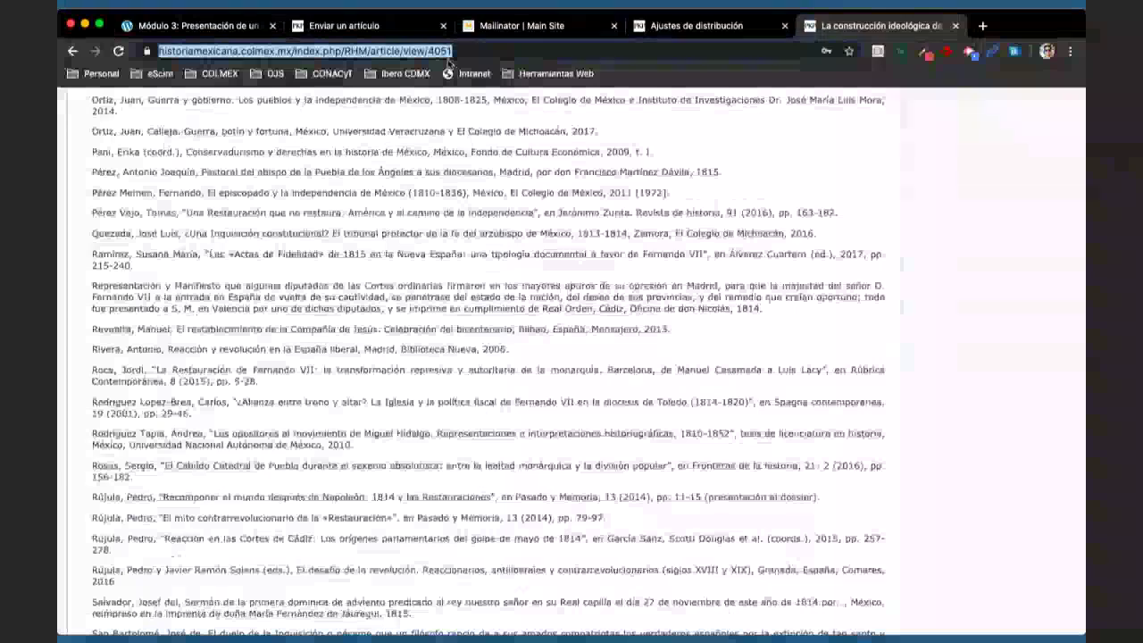
text(estudiosdemograficosyurbanos.colmex.mx)
key(Return)
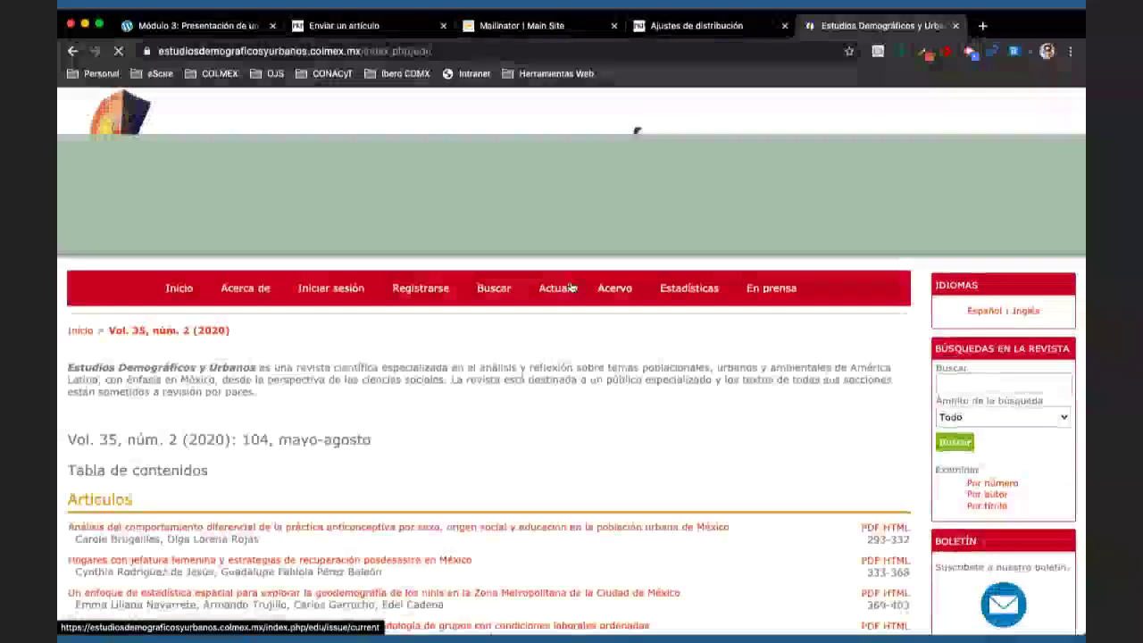
- Open a current-issue article and scroll to its CC Reconocimiento-NoComercial-SinObraDerivada 4.0 licence notice
scroll(572, 286, down, 5)
click(611, 375)
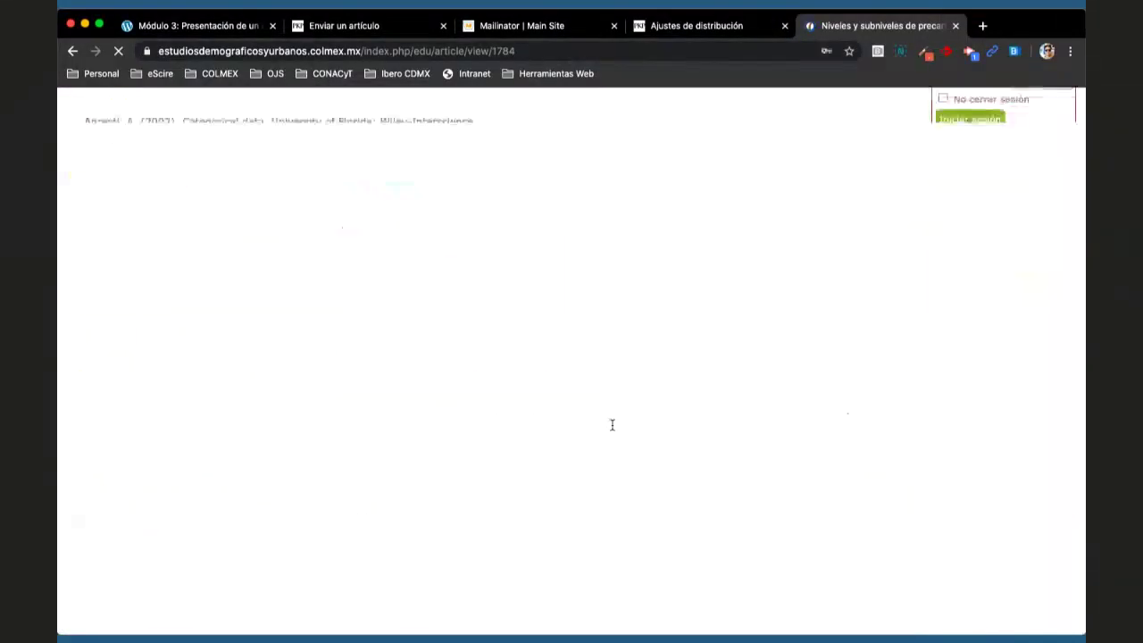
scroll(611, 424, down, 10)
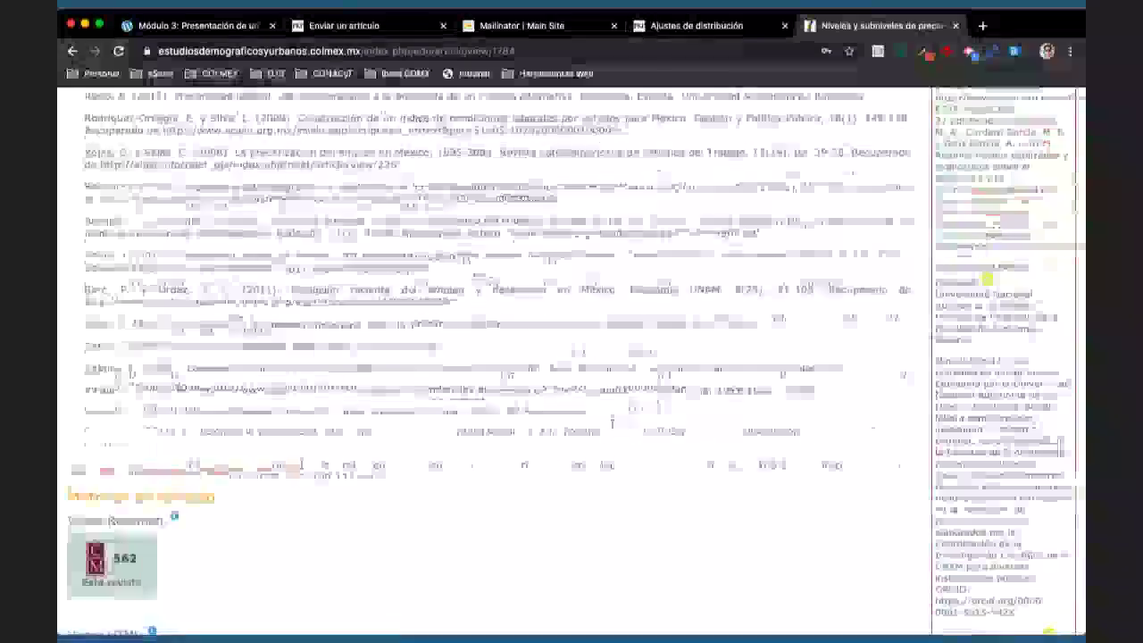
scroll(612, 422, down, 10)
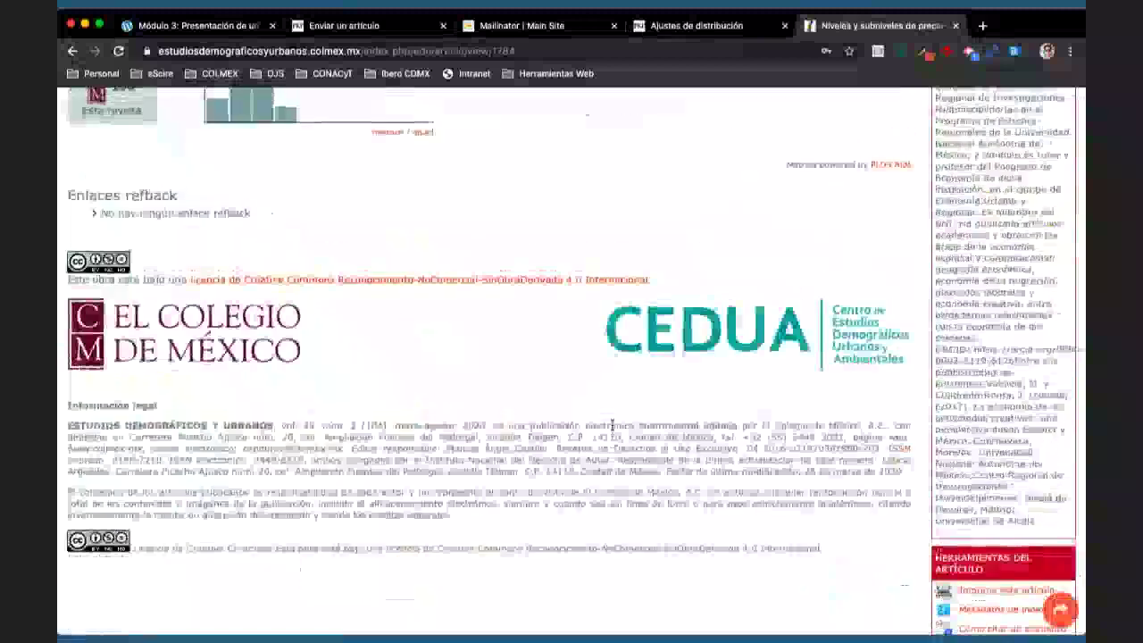
scroll(612, 424, down, 2)
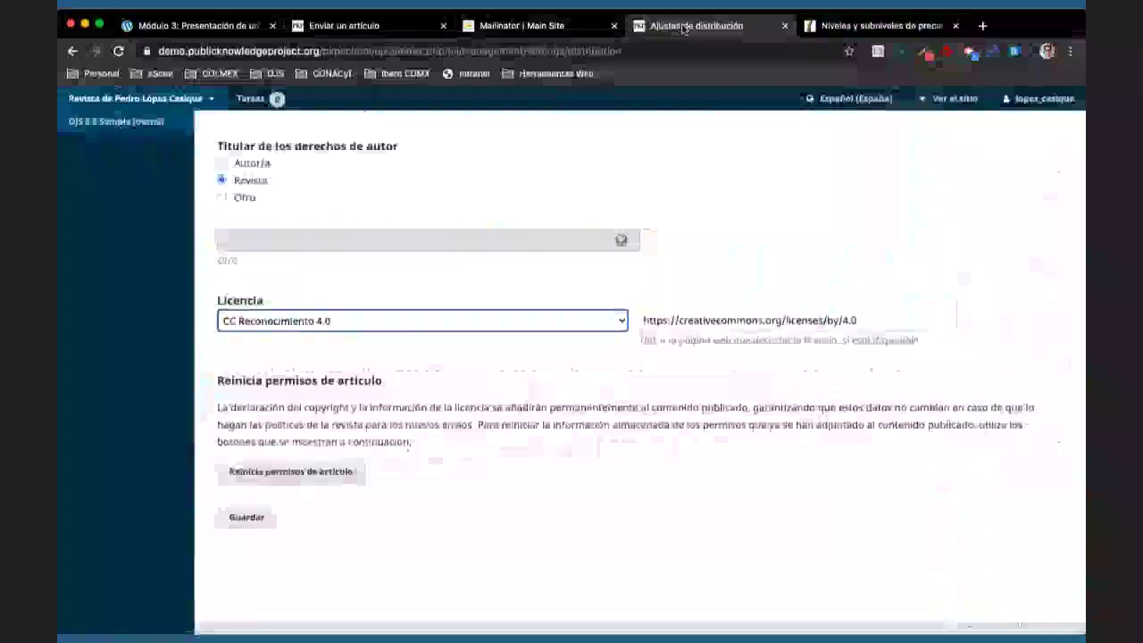
- Glance at the author's upload page, then return to the distribution permissions settings
click(349, 25)
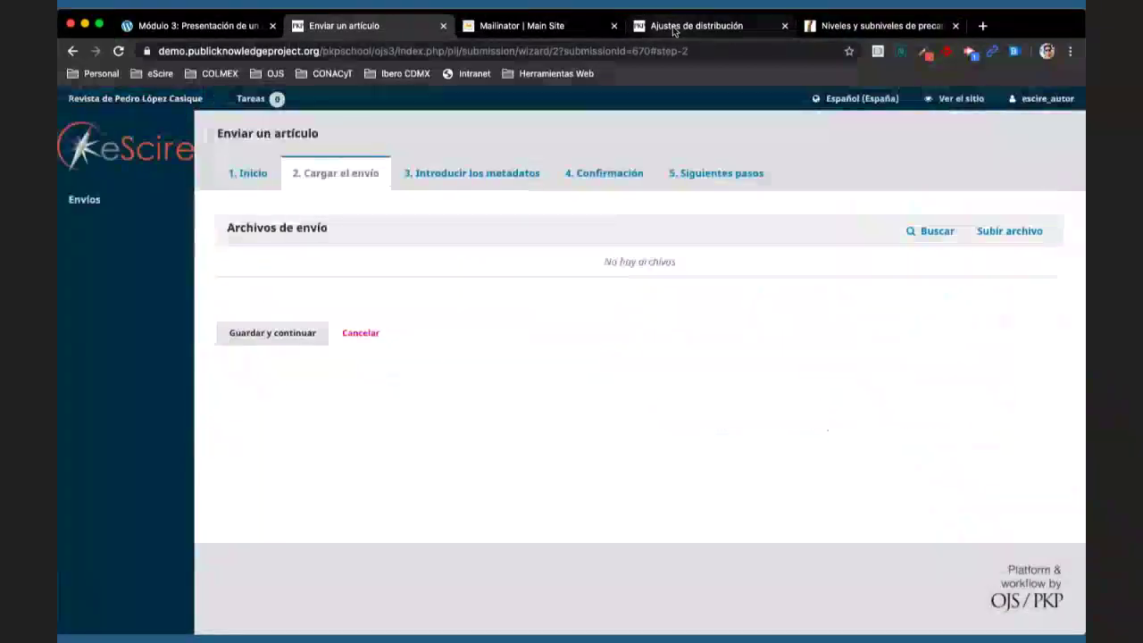
click(669, 31)
scroll(493, 363, up, 10)
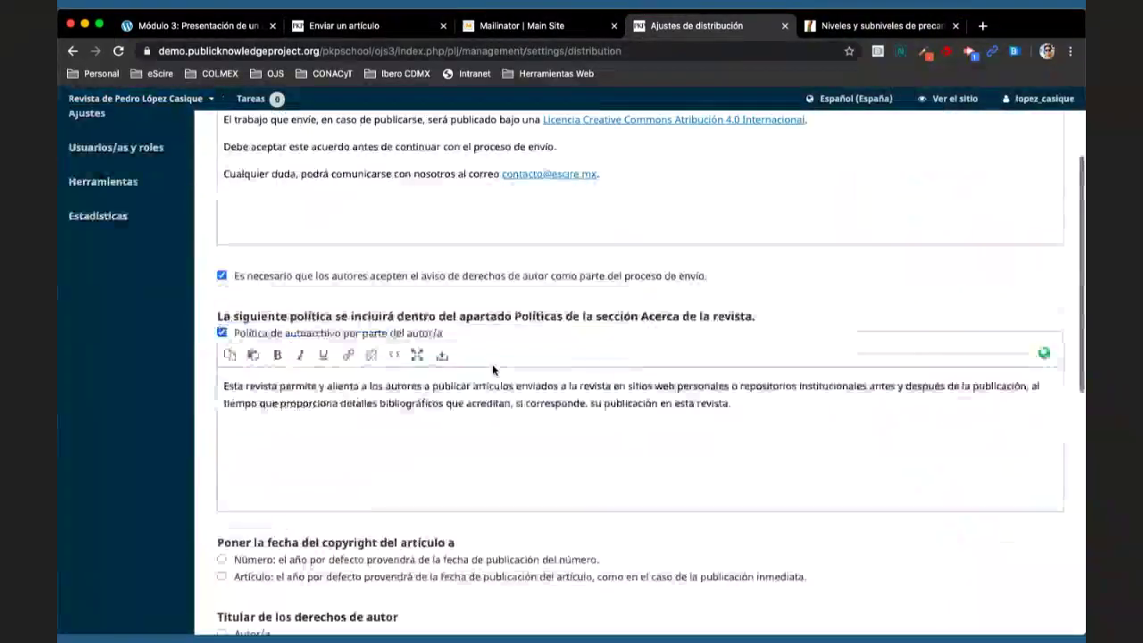
- Open Flujo de trabajo, abandoning the current page, and view the Envío tab's author guidelines and checklist
mouse_move(187, 268)
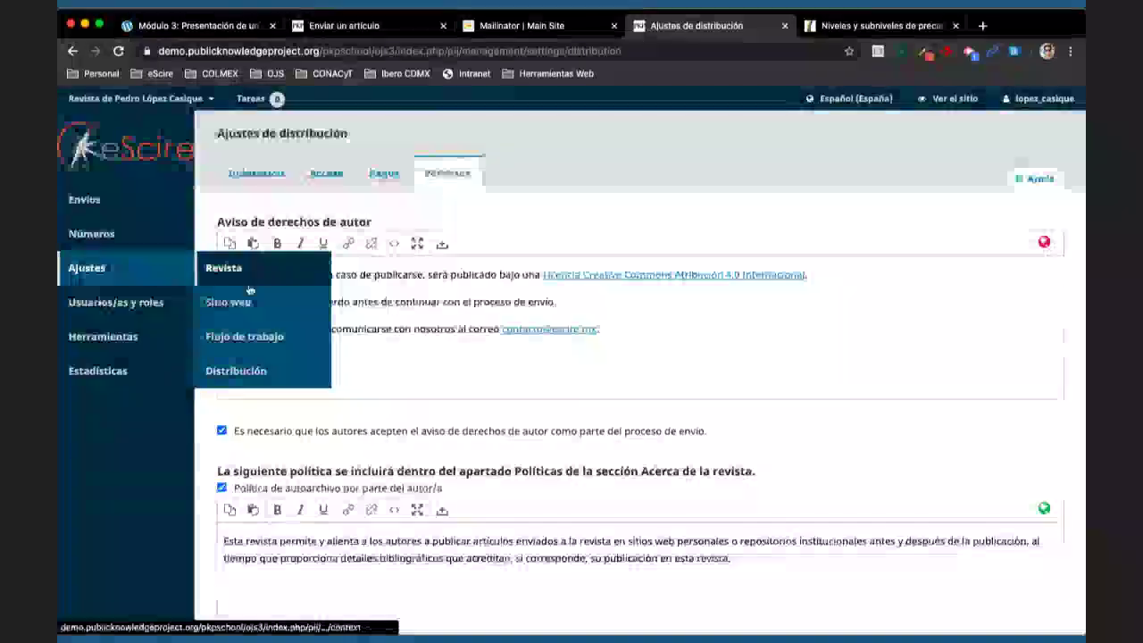
click(274, 340)
click(654, 230)
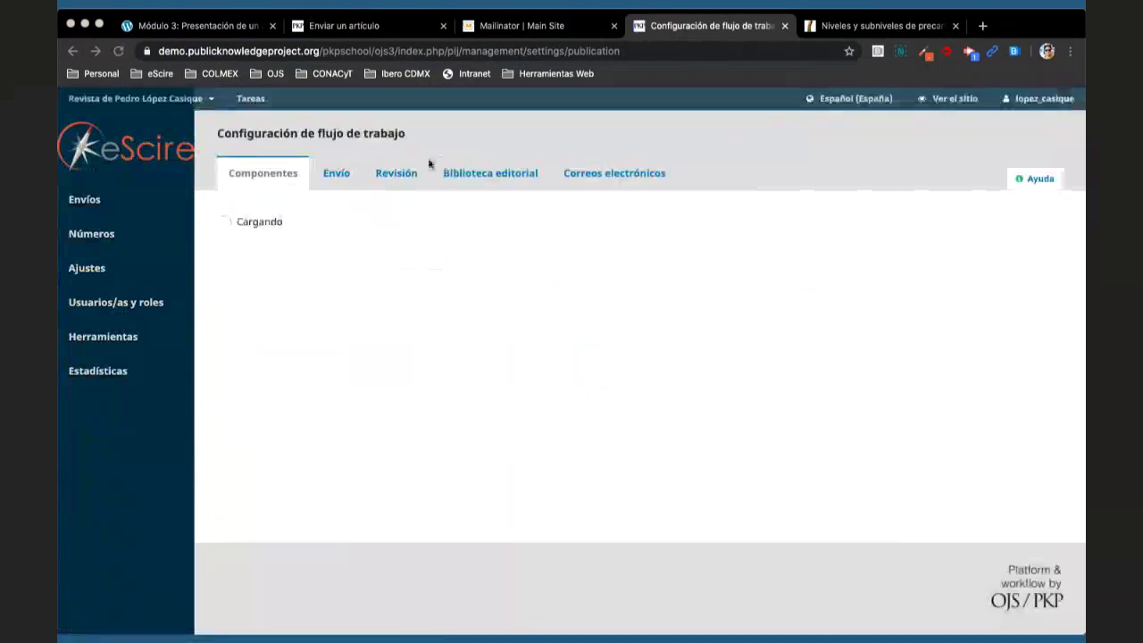
click(334, 176)
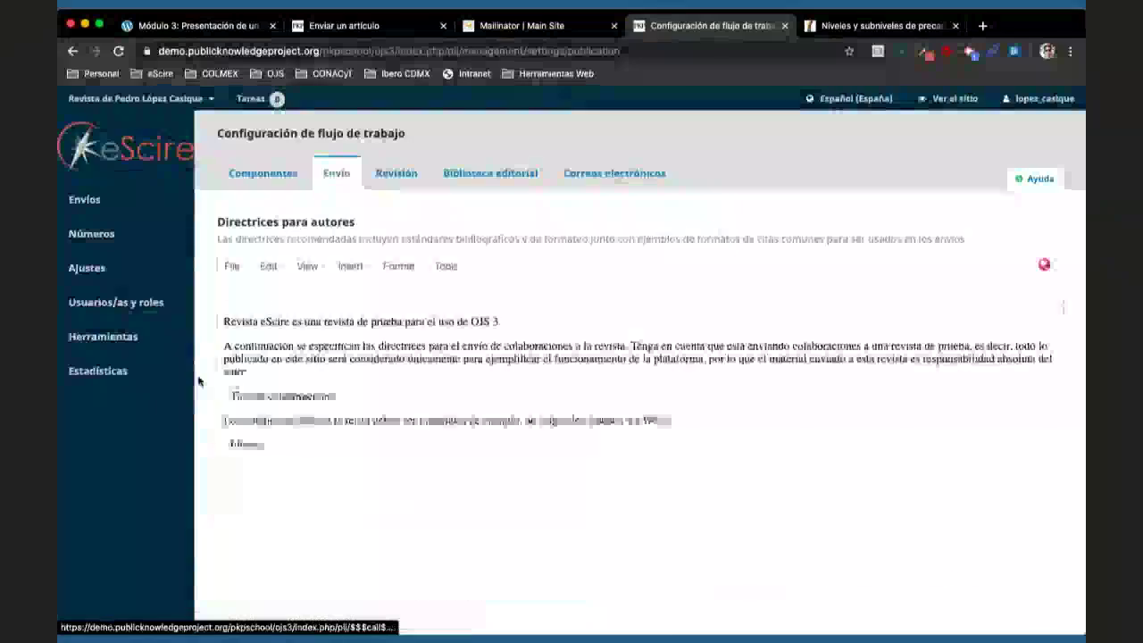
scroll(207, 397, down, 6)
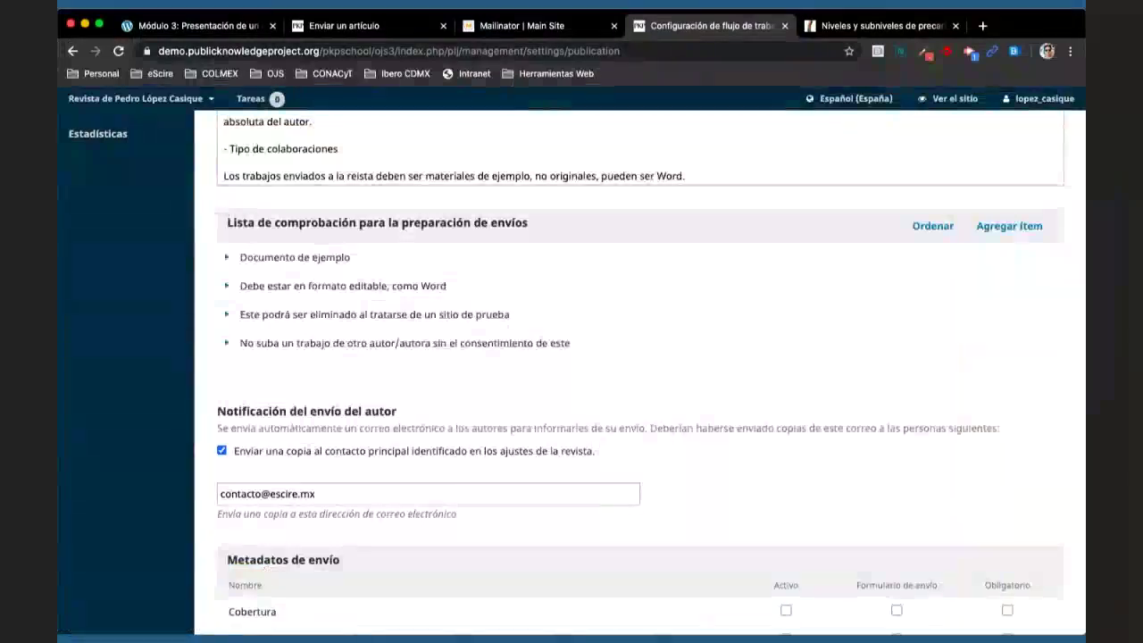
click(849, 99)
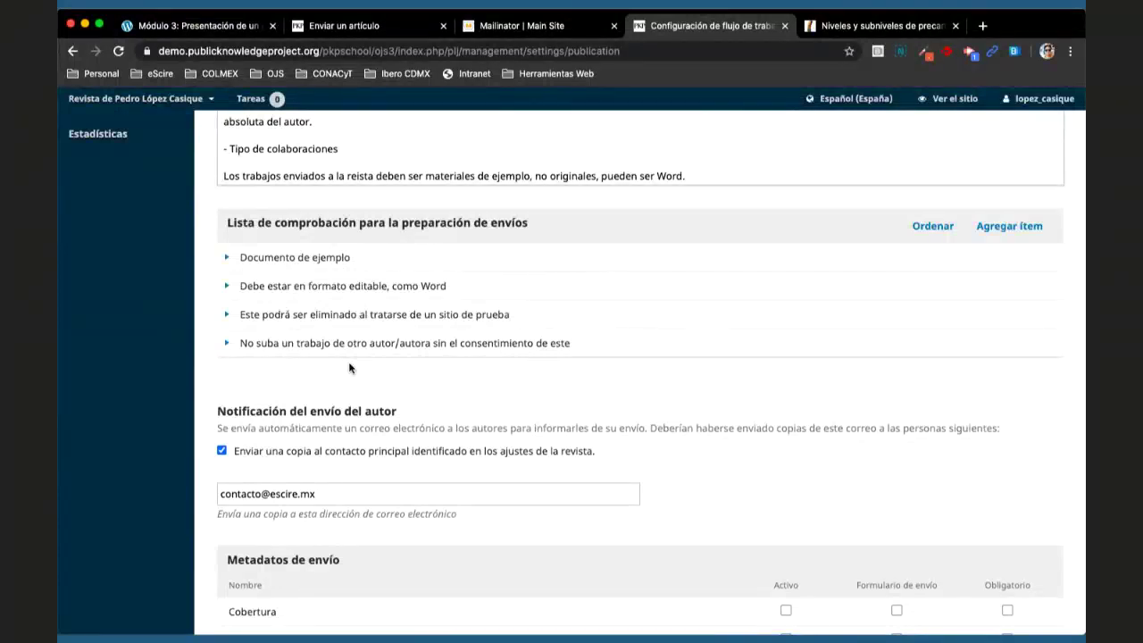
- Scroll the Estudios Demográficos y Urbanos article page through its references down to the CC BY-NC-ND 4.0 licence footer
click(829, 27)
scroll(457, 252, up, 3)
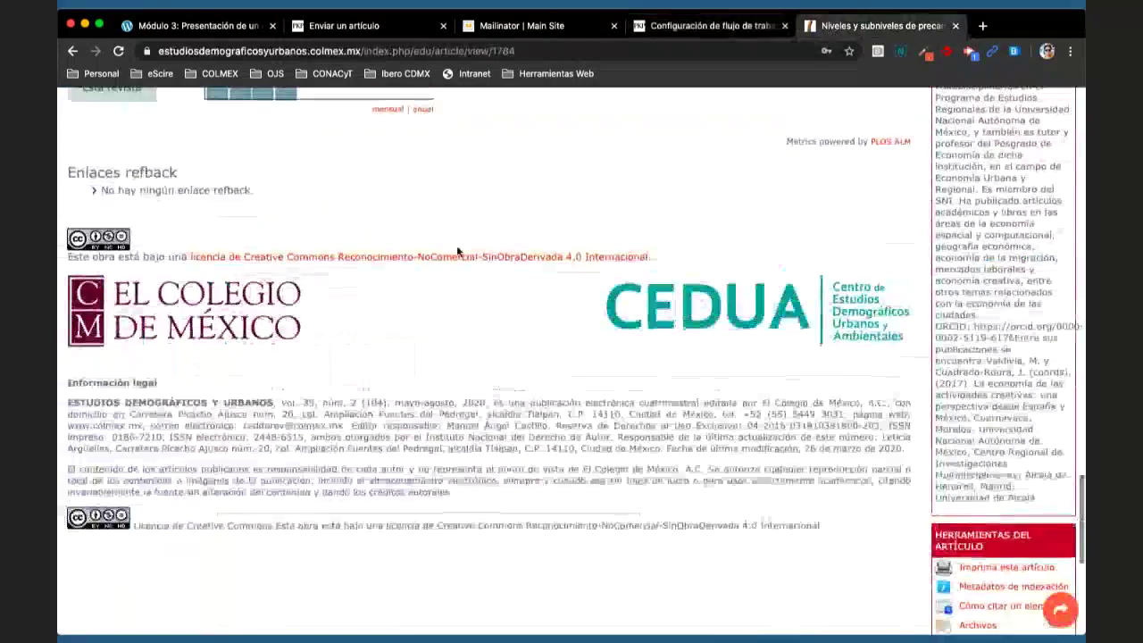
scroll(462, 327, down, 3)
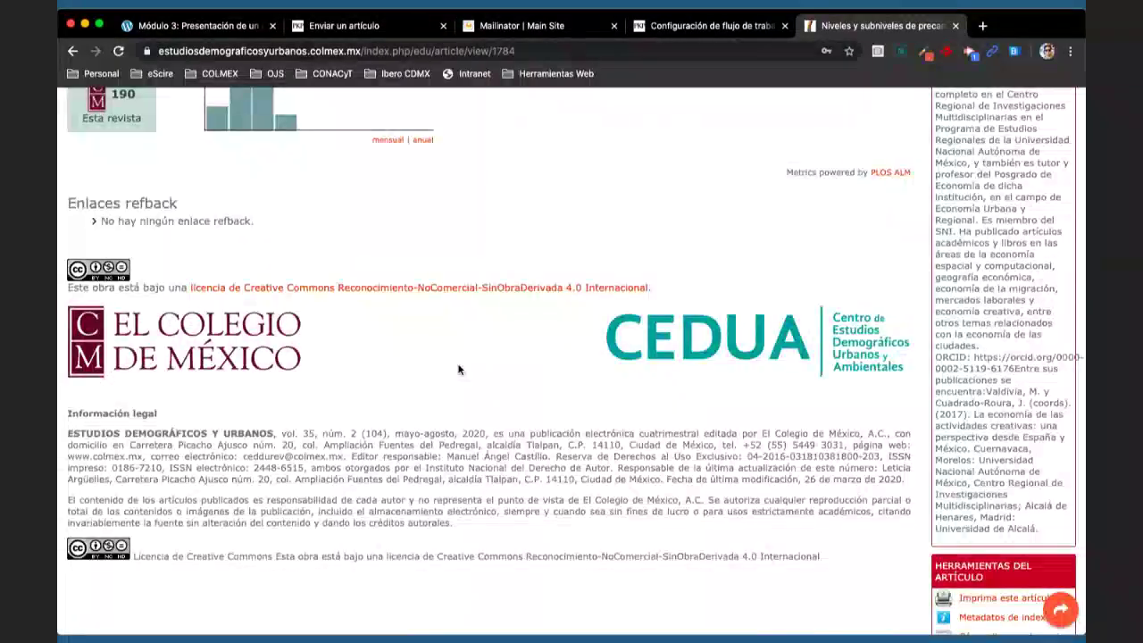
scroll(458, 369, up, 7)
scroll(458, 369, up, 10)
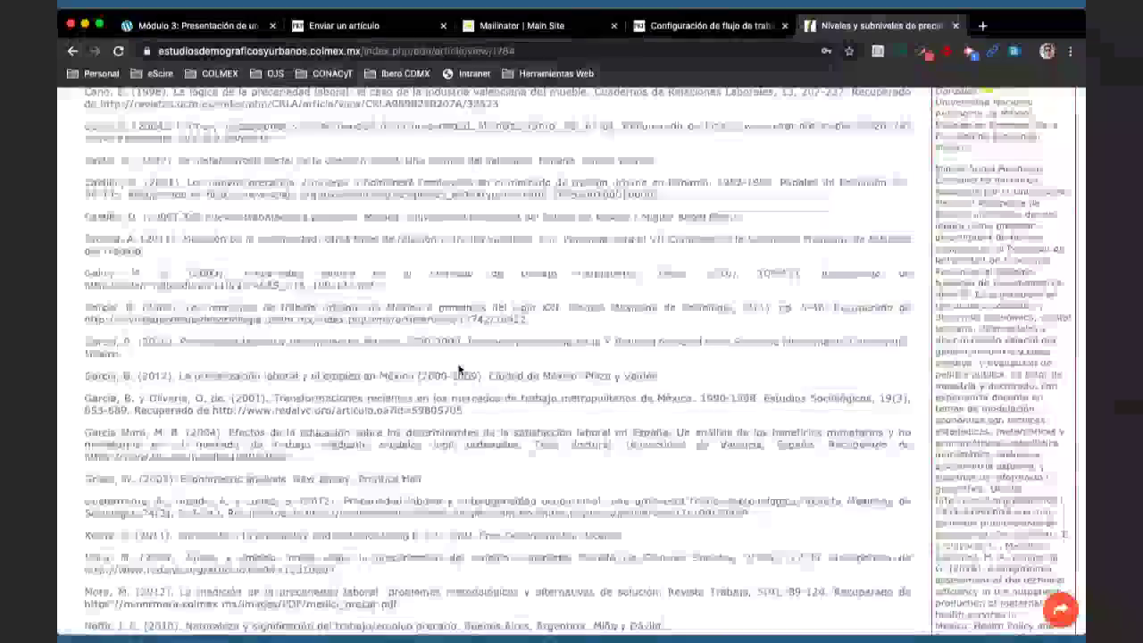
scroll(459, 369, down, 15)
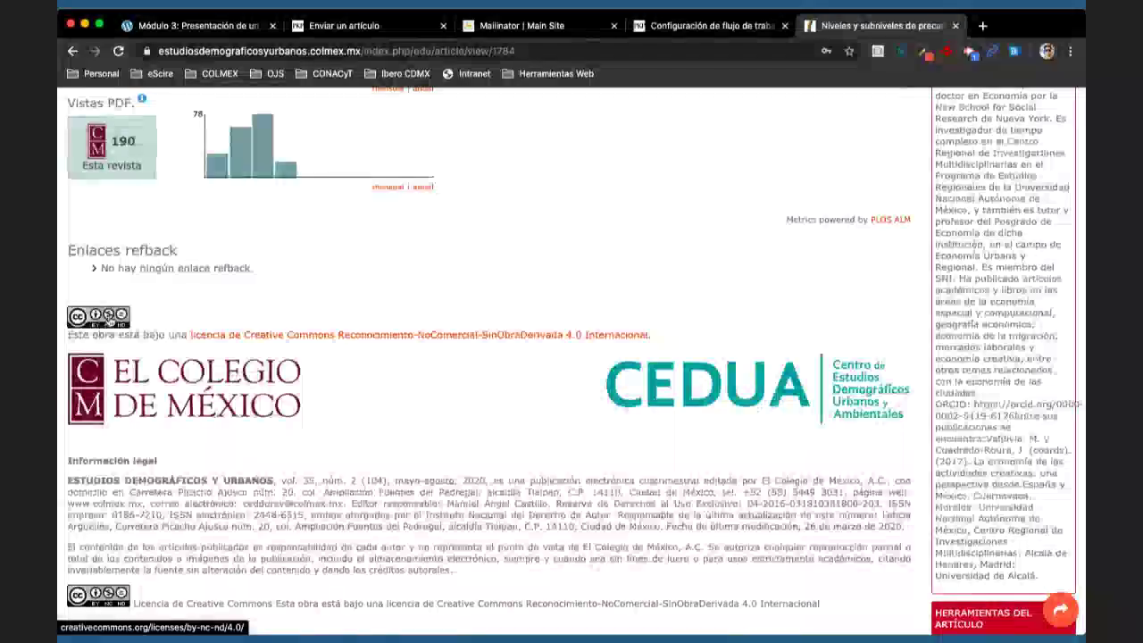
- Return to the Configuración de flujo de trabajo page and read through the author guidelines
click(344, 25)
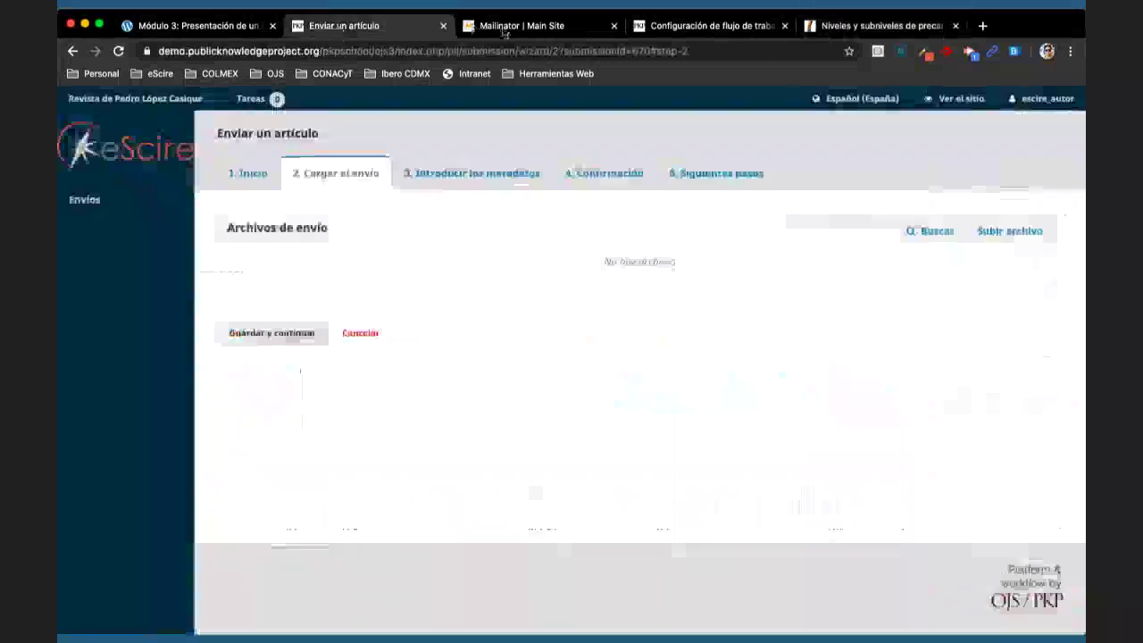
click(668, 27)
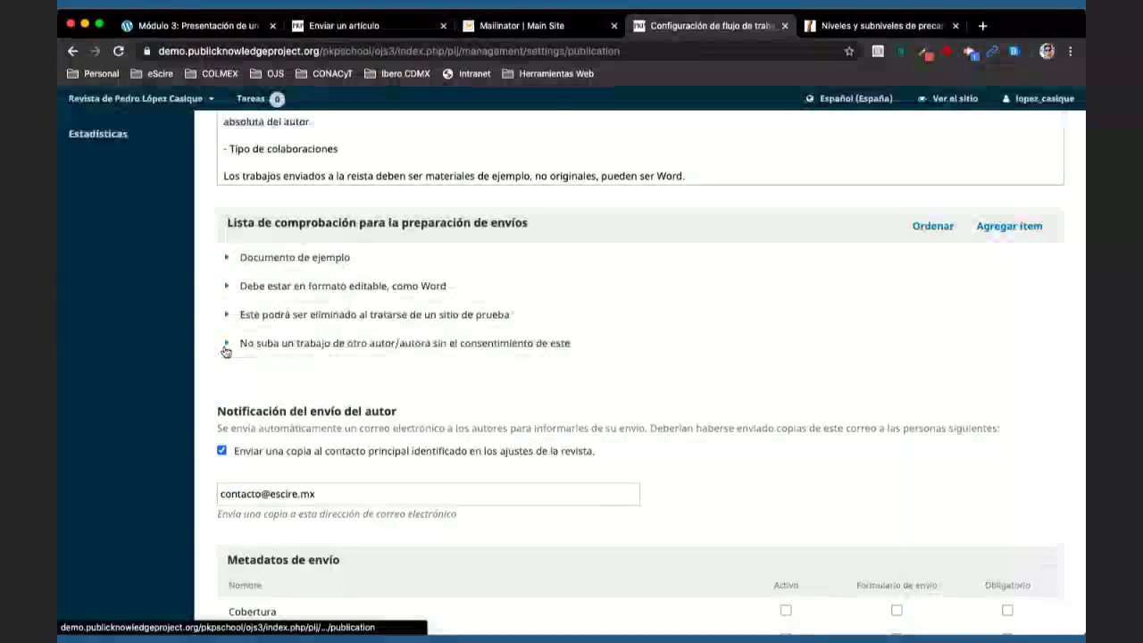
scroll(226, 351, up, 5)
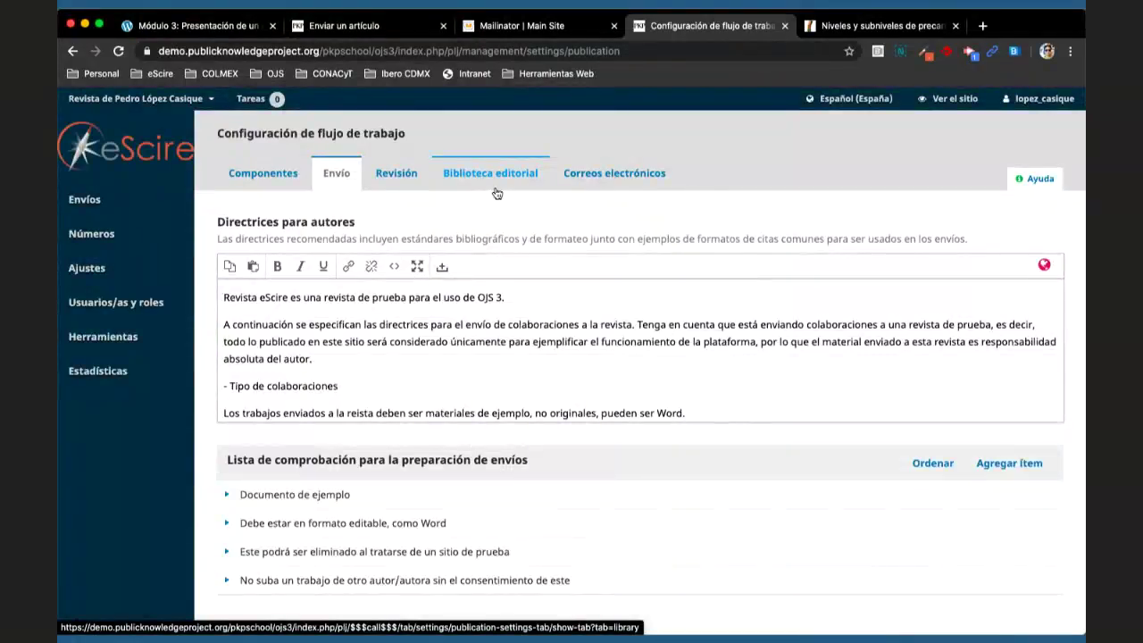
scroll(419, 415, down, 1)
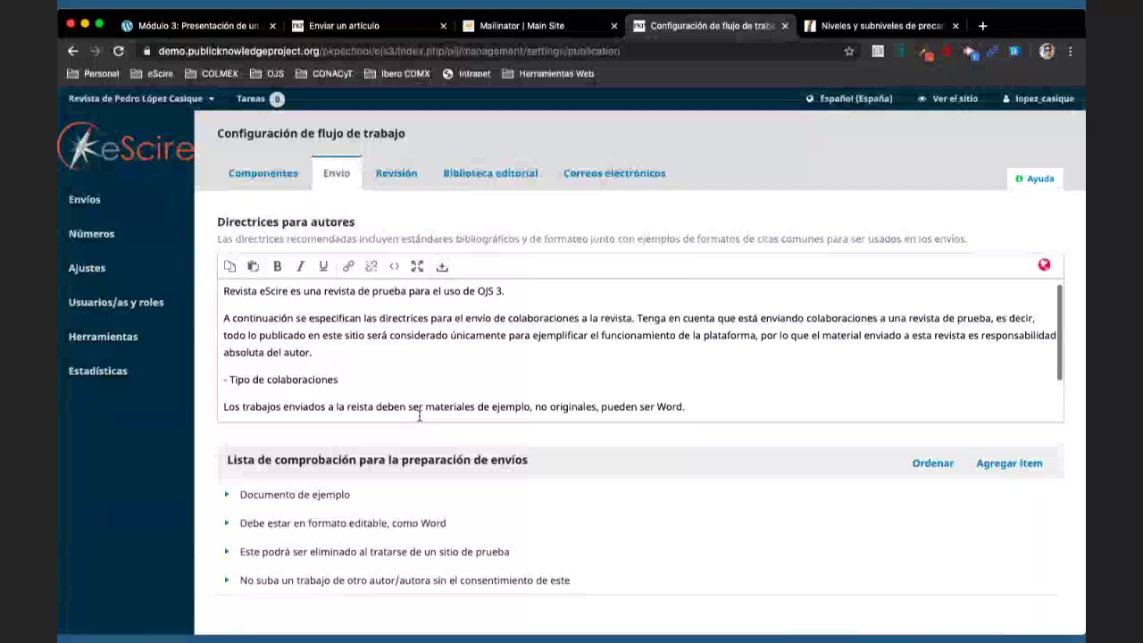
scroll(419, 416, down, 5)
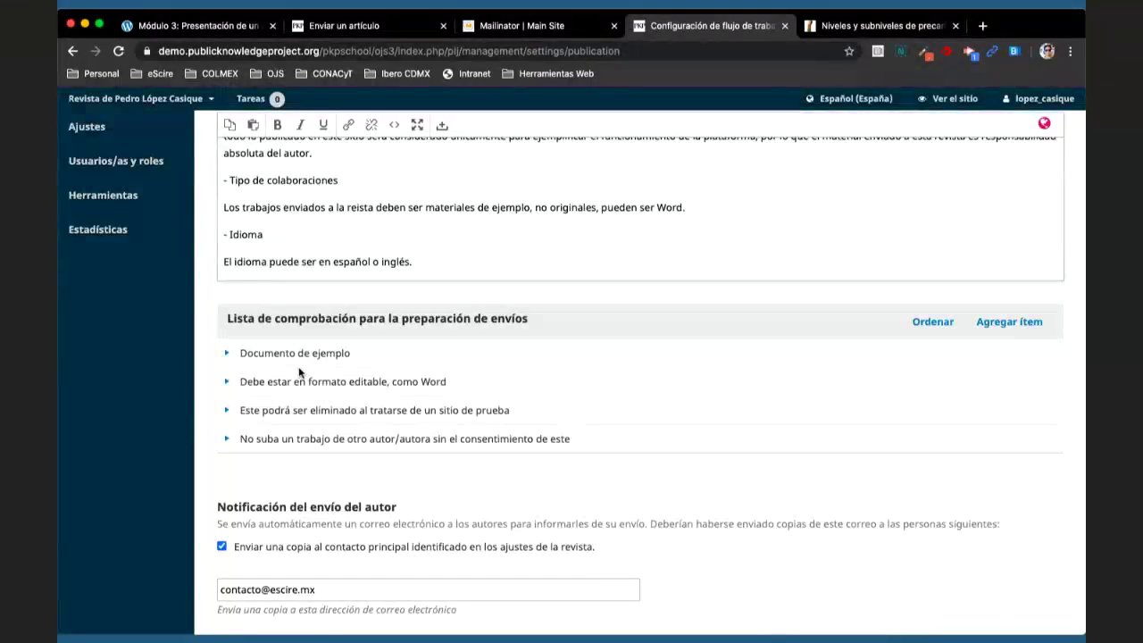
scroll(300, 372, up, 1)
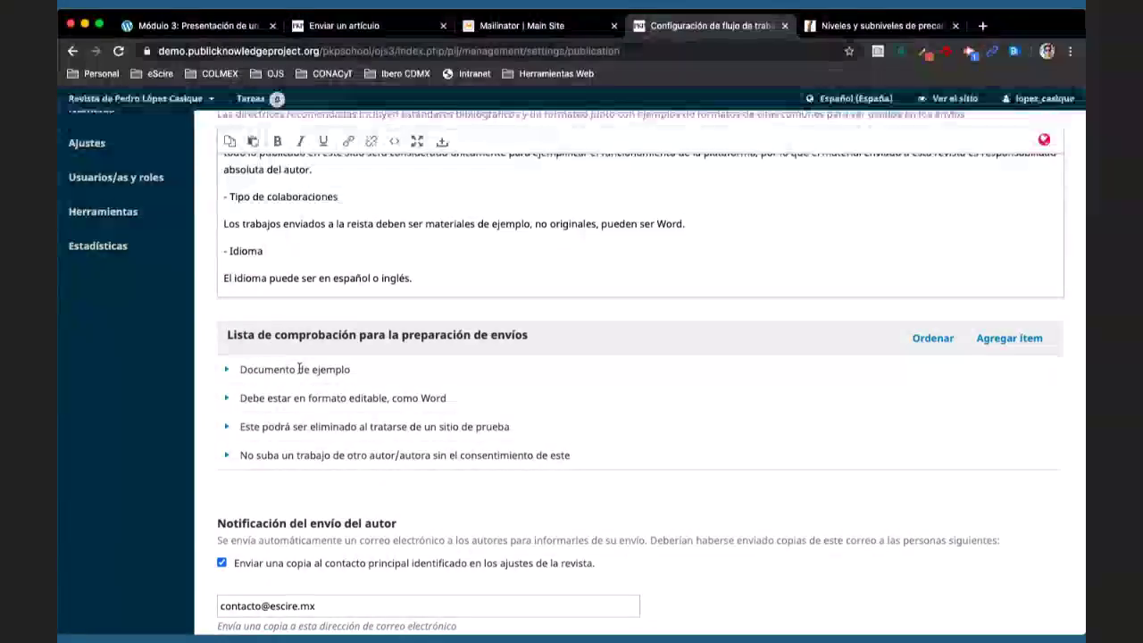
scroll(355, 440, down, 1)
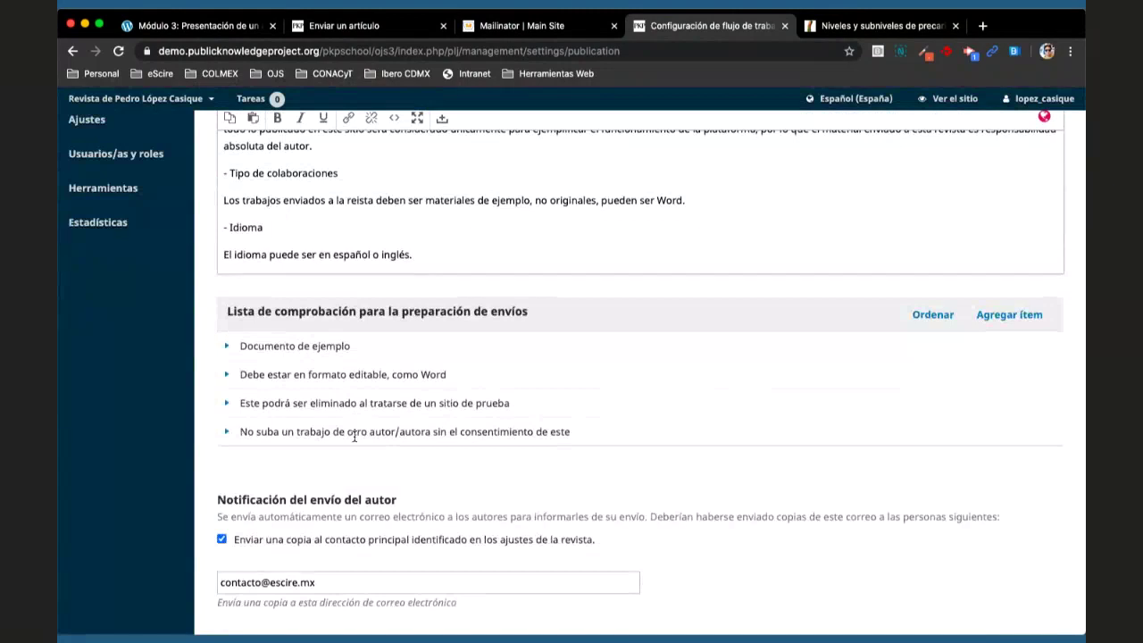
scroll(355, 438, up, 5)
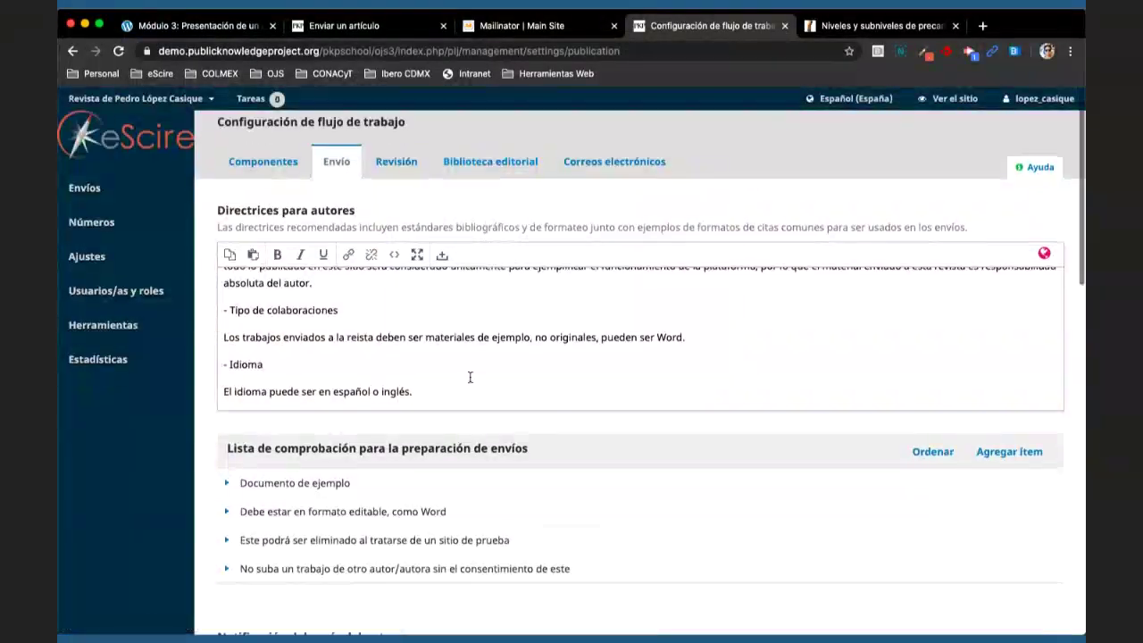
scroll(464, 376, down, 3)
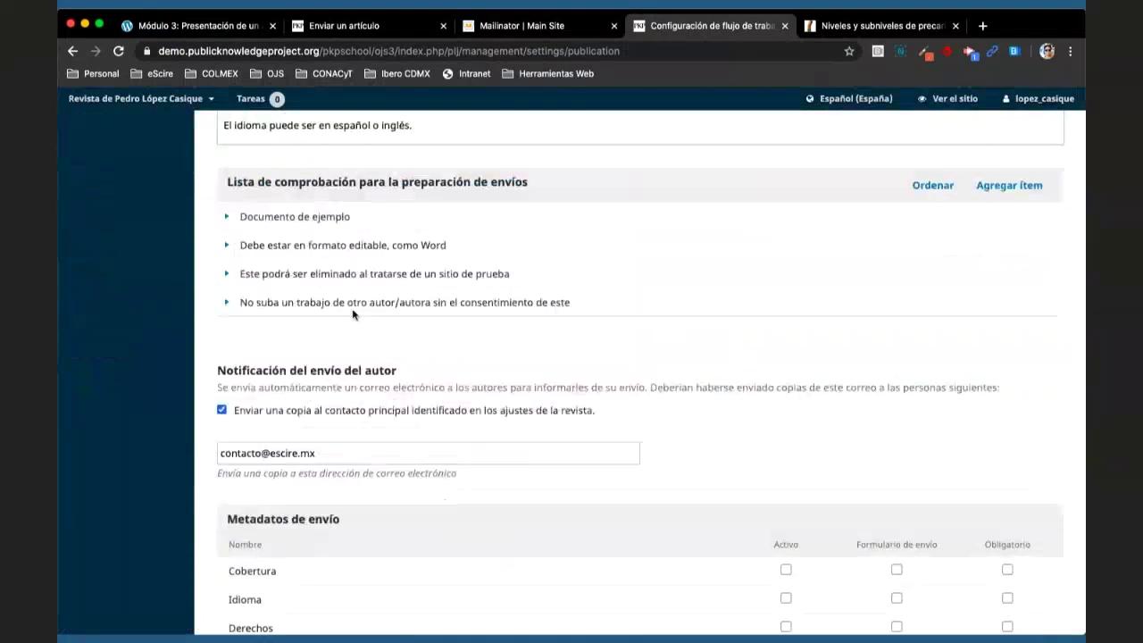
- Scroll back to the top and open Ajustes > Distribución
scroll(324, 313, up, 1)
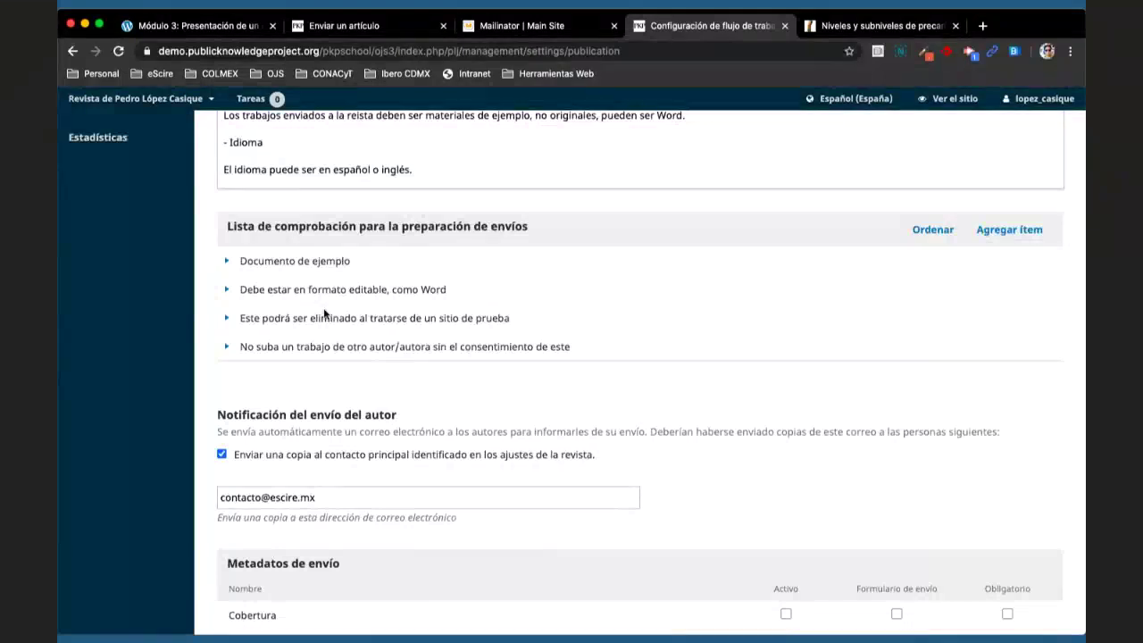
scroll(324, 312, up, 3)
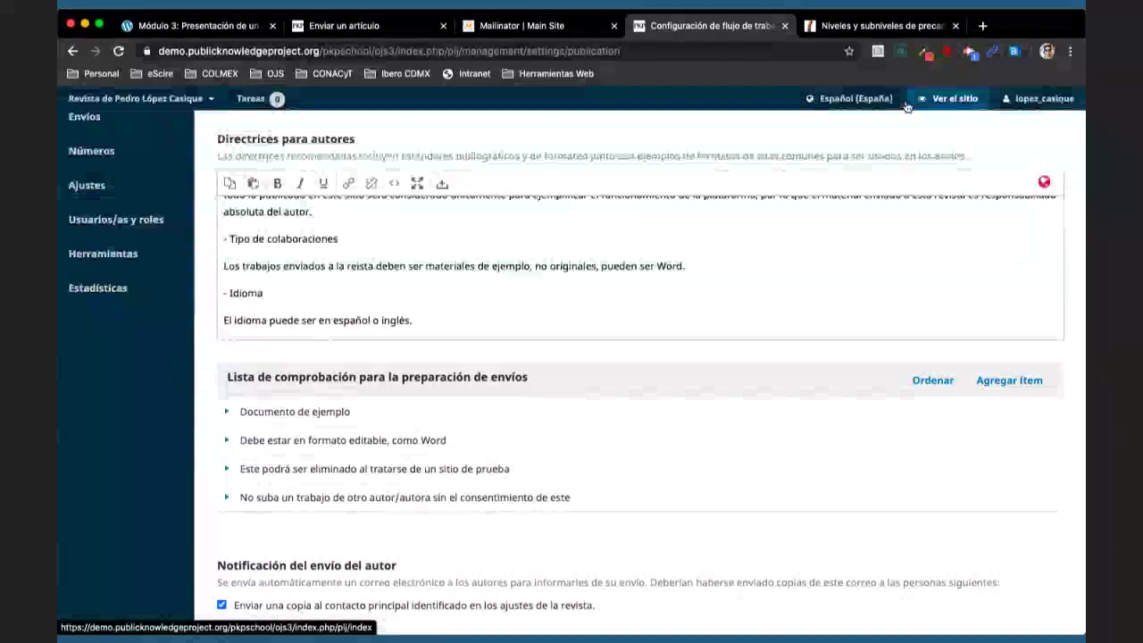
scroll(565, 259, up, 3)
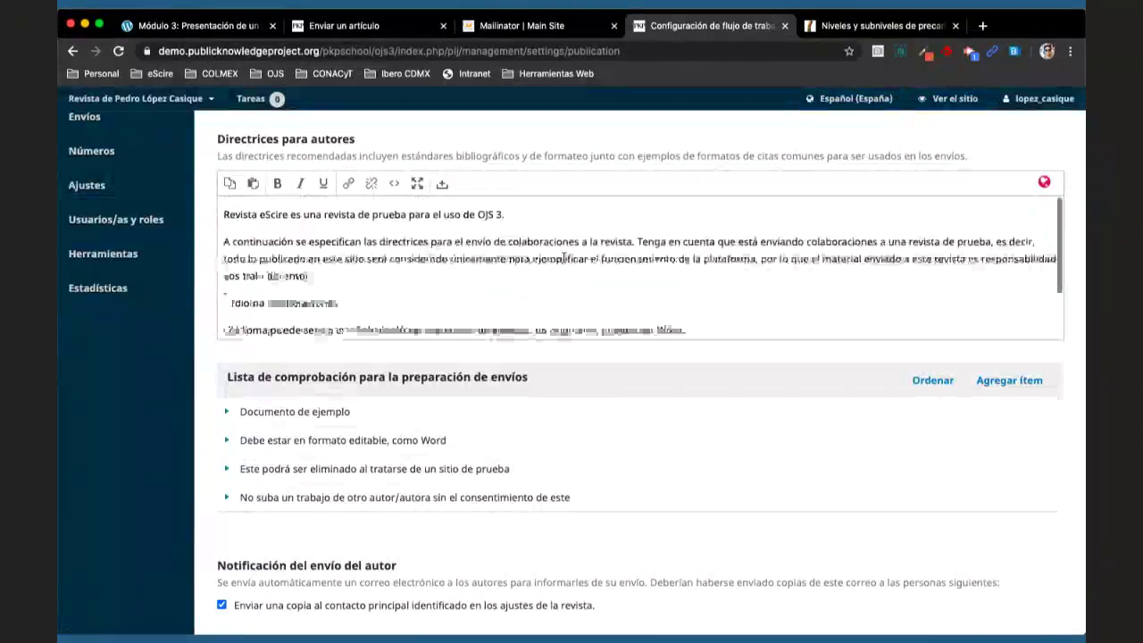
scroll(565, 259, up, 3)
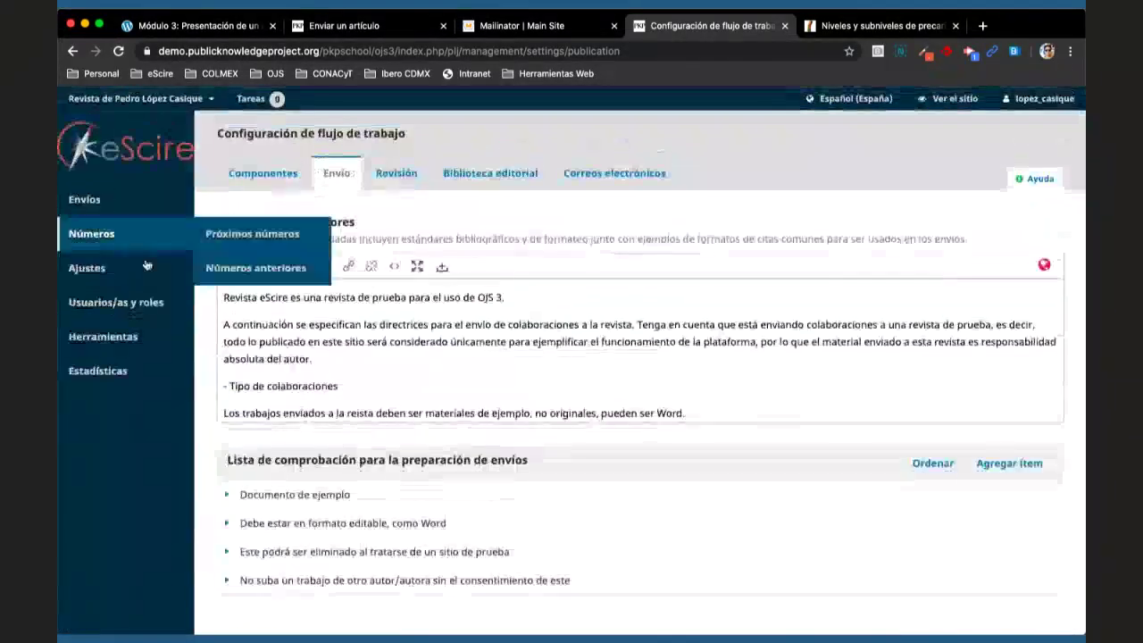
mouse_move(146, 265)
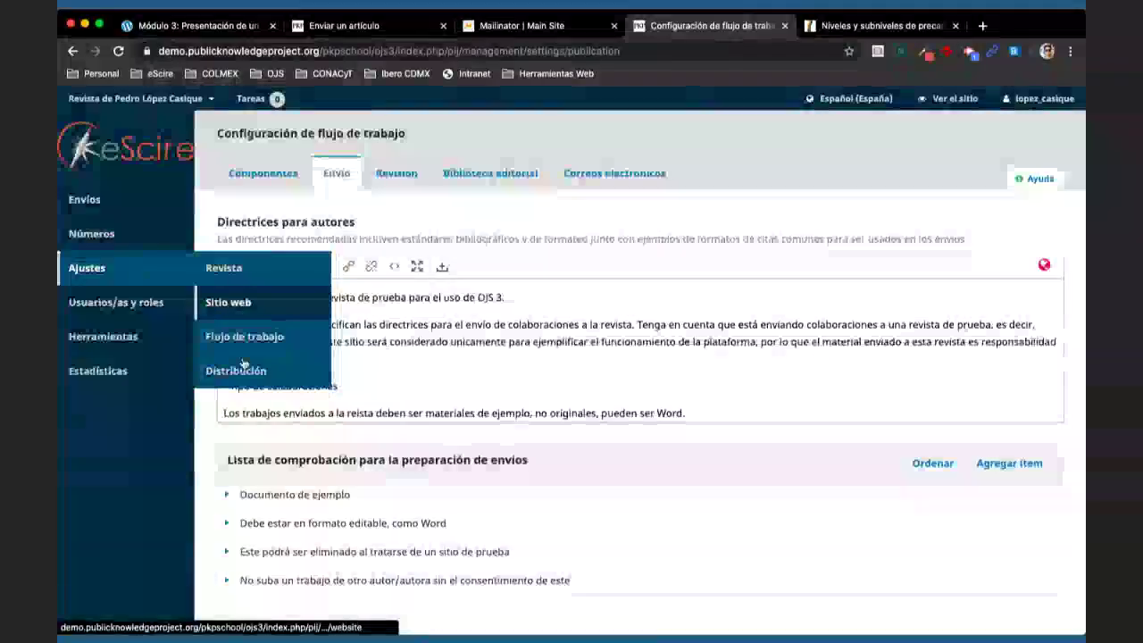
click(244, 368)
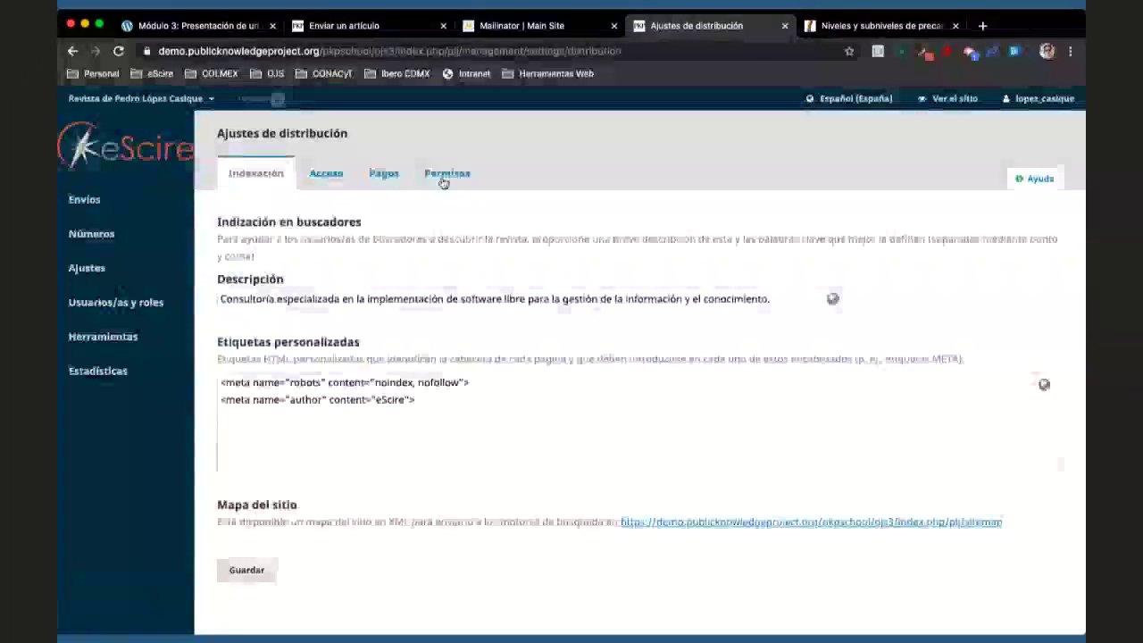
- Show the Permisos section and review the copyright notice and self-archiving settings
click(444, 175)
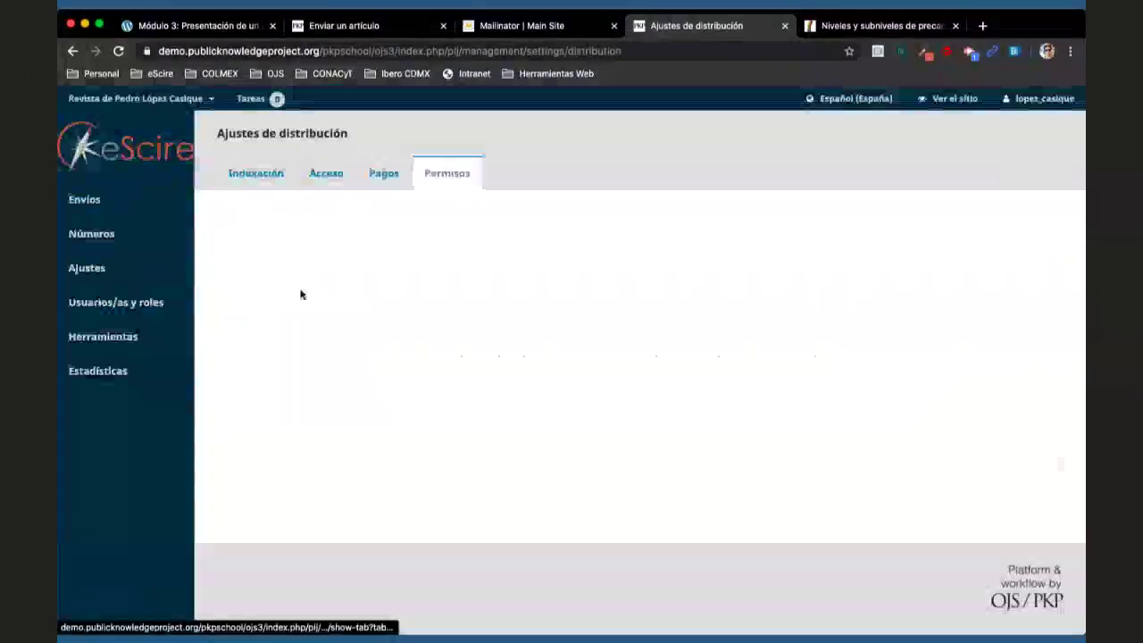
scroll(249, 269, down, 3)
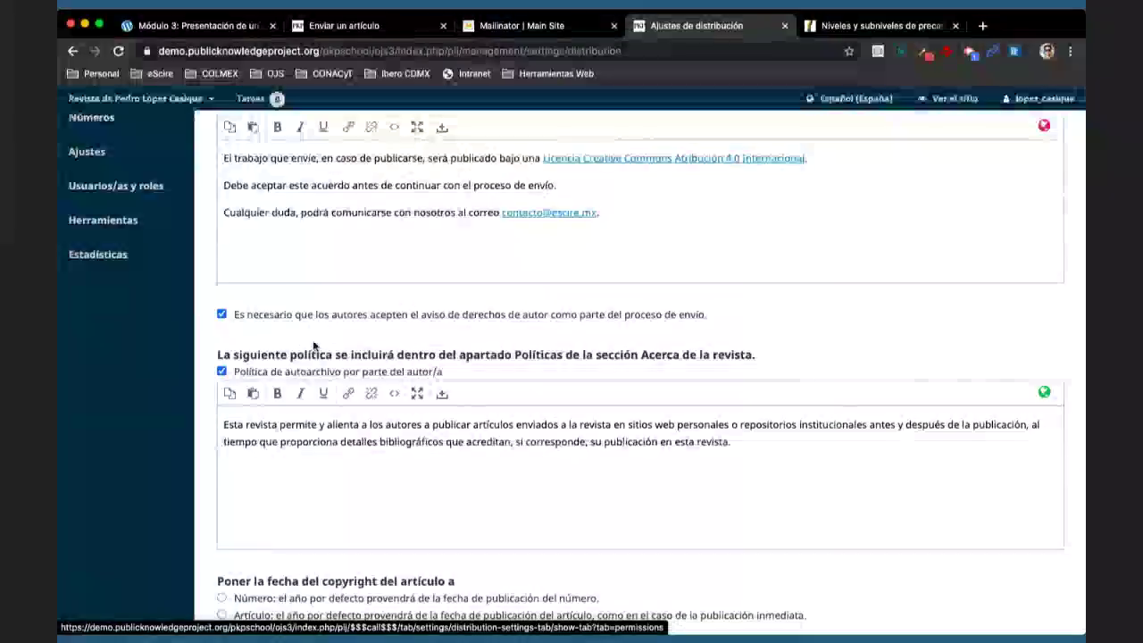
scroll(313, 345, up, 2)
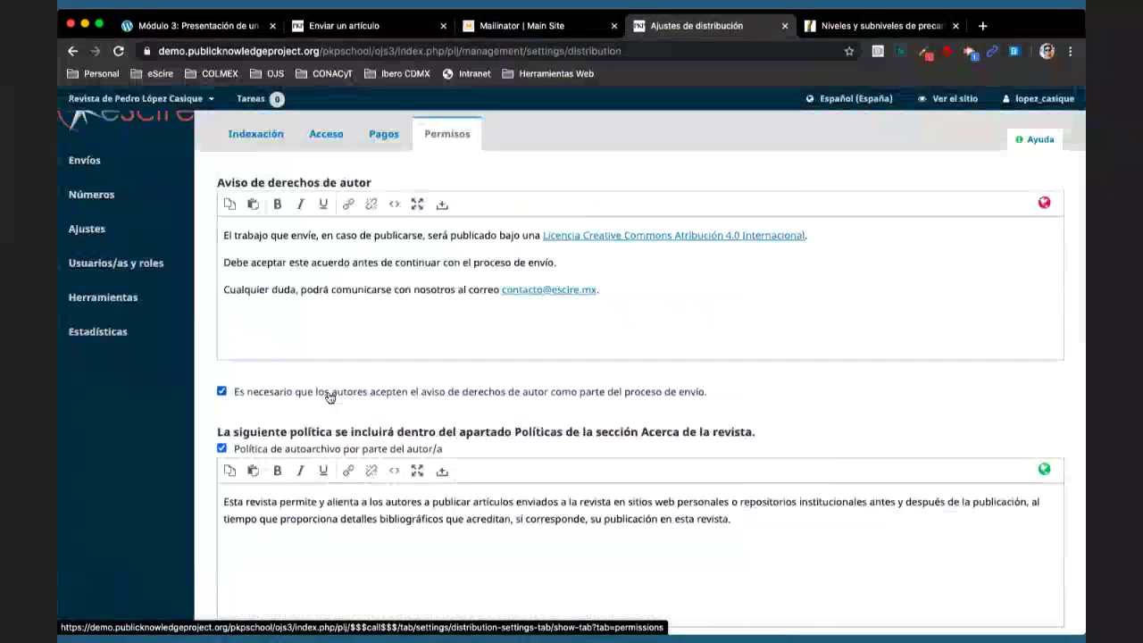
scroll(328, 396, down, 5)
scroll(327, 396, down, 5)
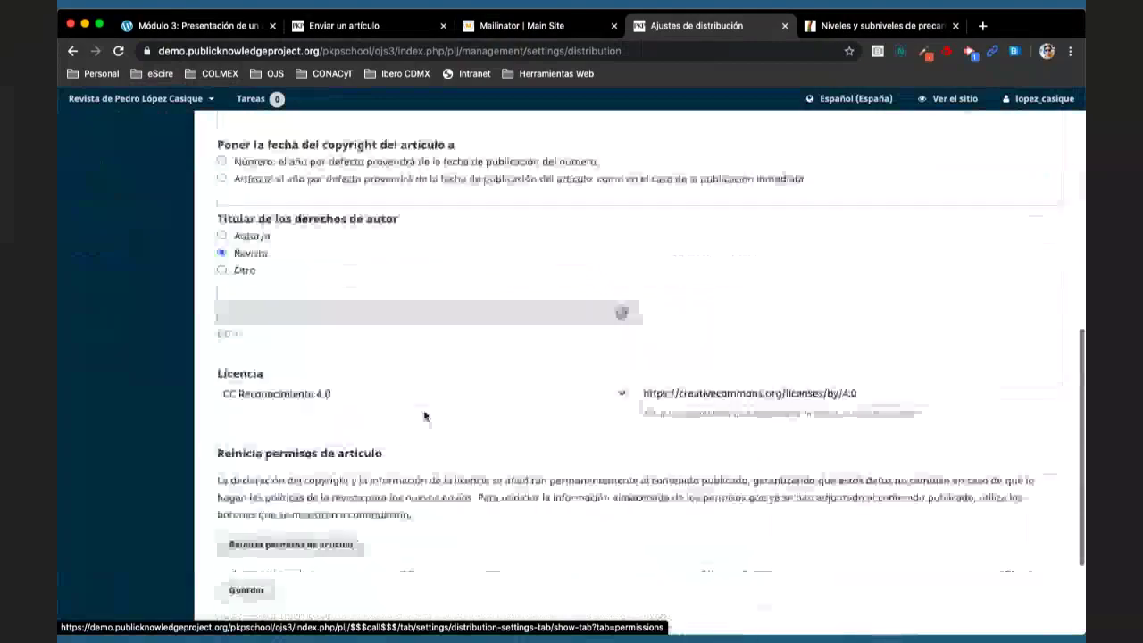
scroll(472, 432, down, 2)
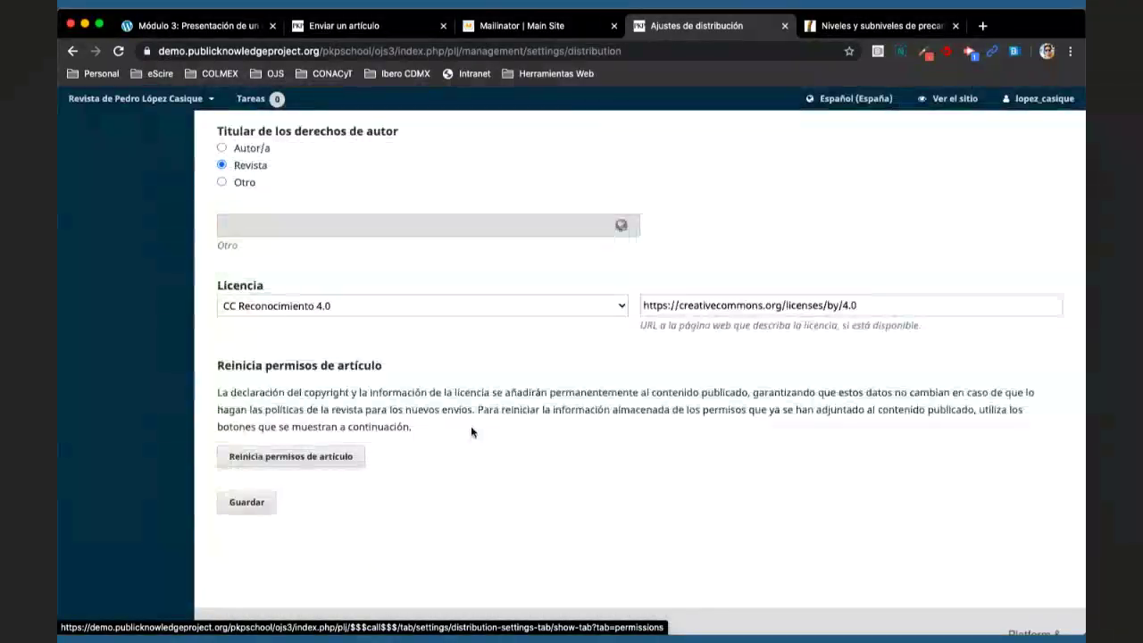
- Compare with the published article's licence notice, then return to Ajustes de distribución
scroll(471, 425, up, 7)
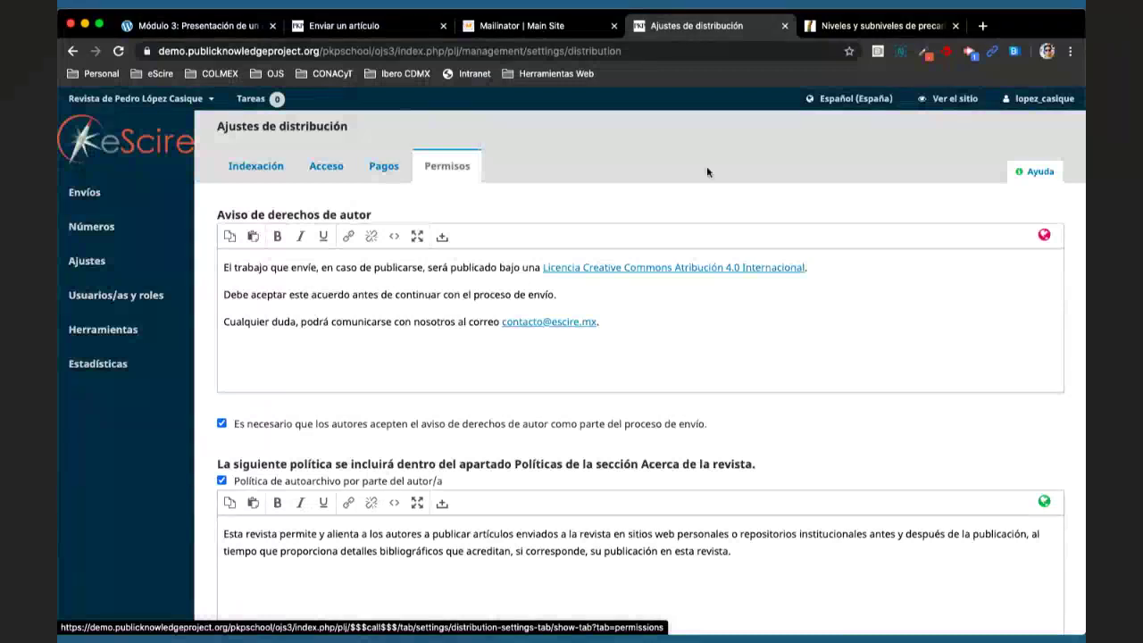
click(836, 27)
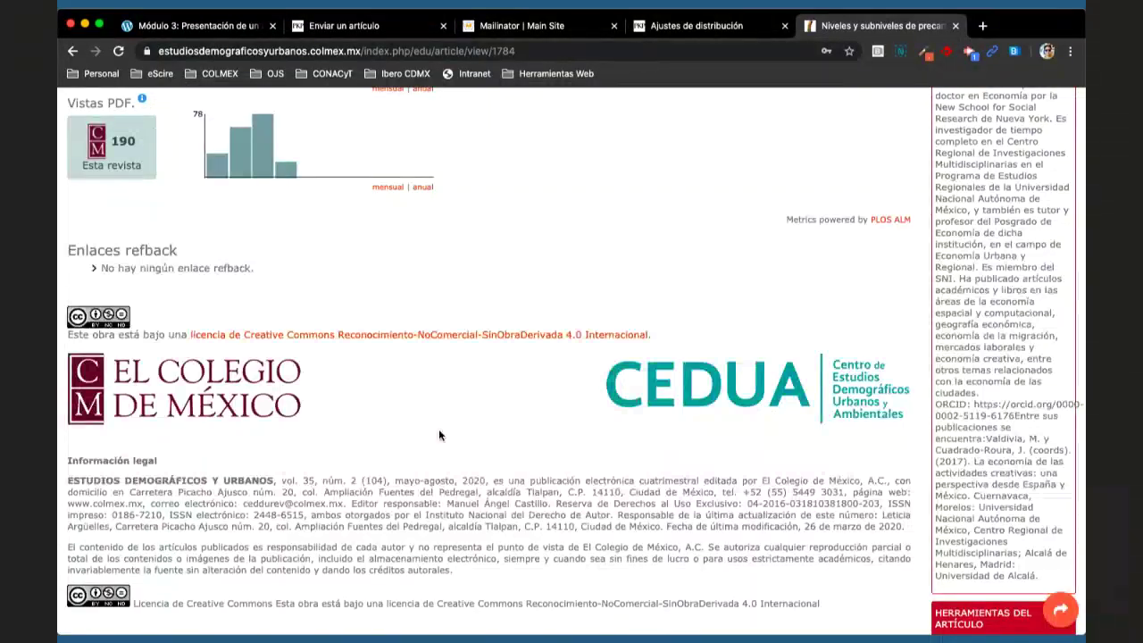
click(696, 26)
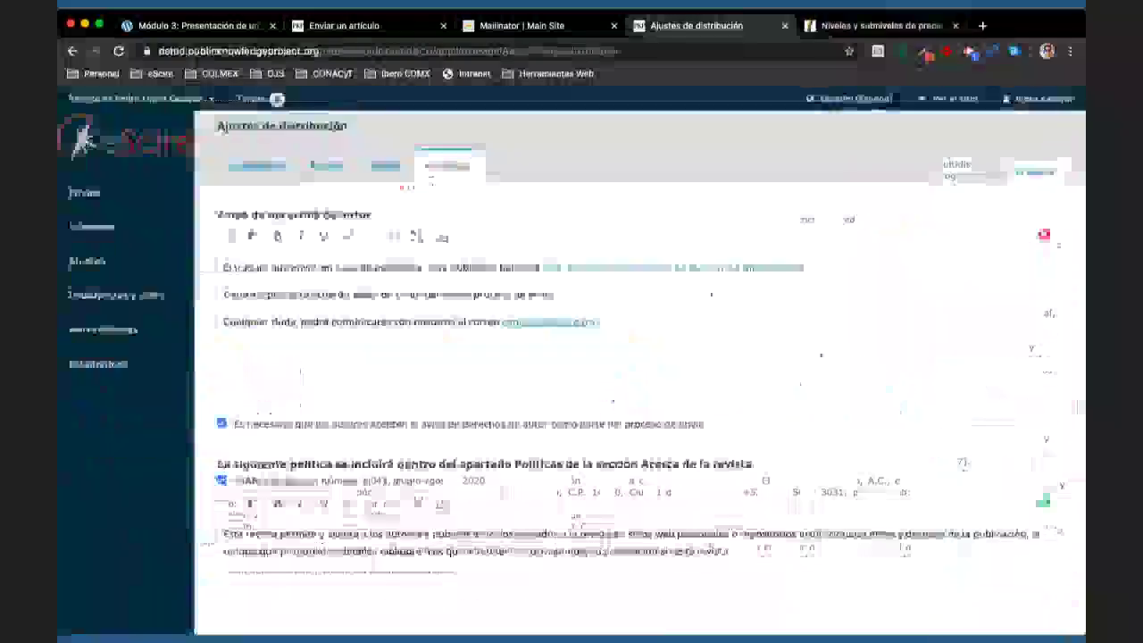
- Sign out of the manager account and log in with the saved author test account
mouse_move(1036, 100)
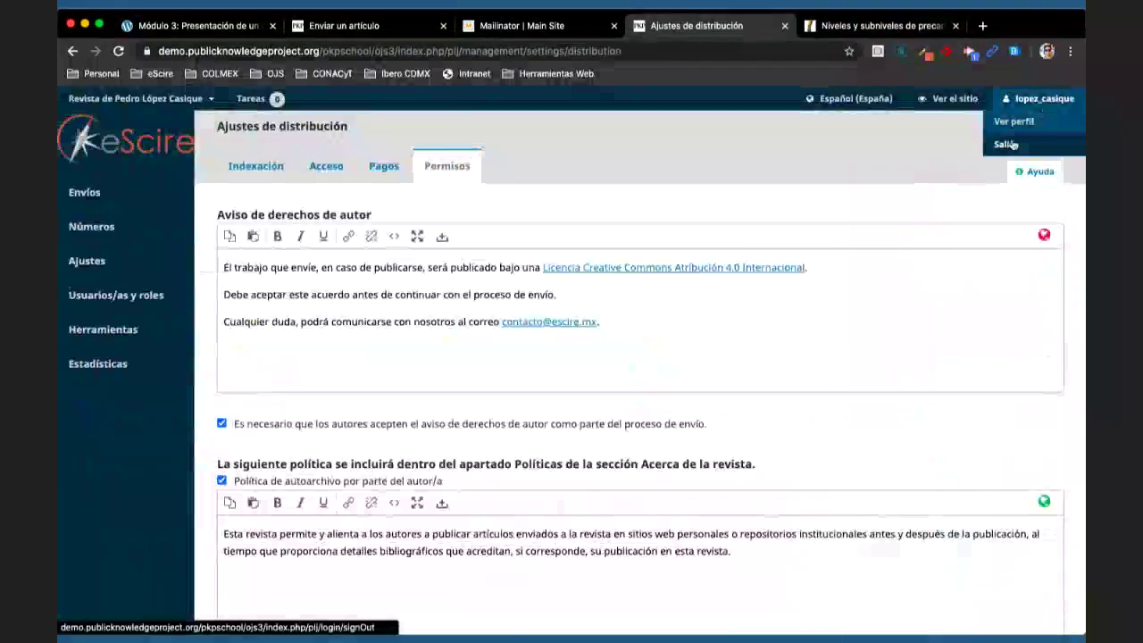
click(1009, 144)
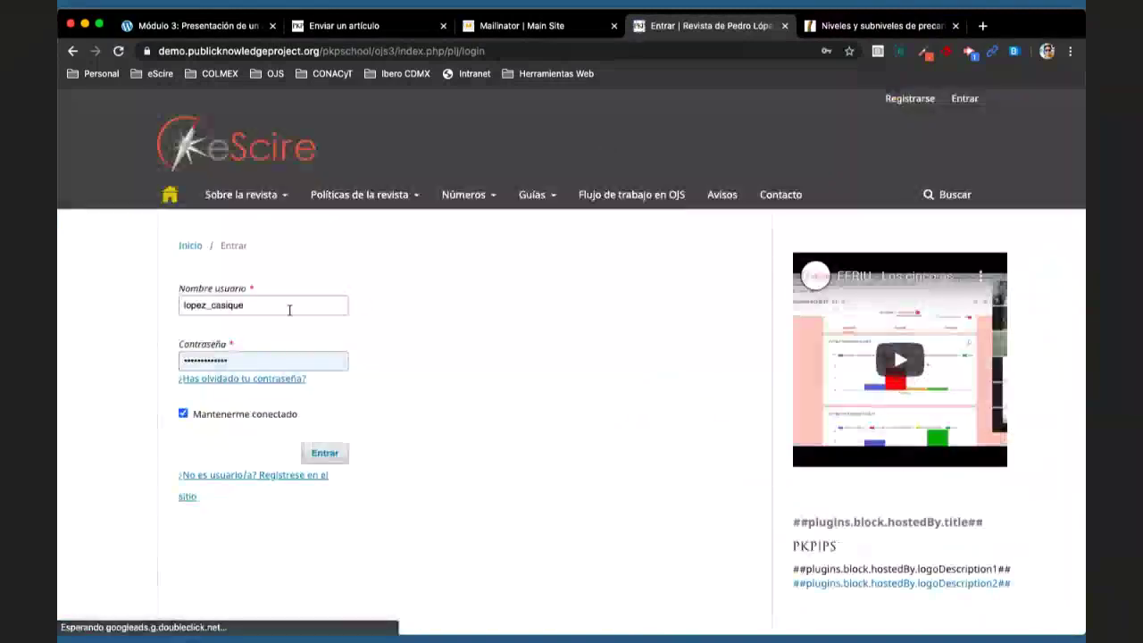
double_click(288, 309)
text(escire)
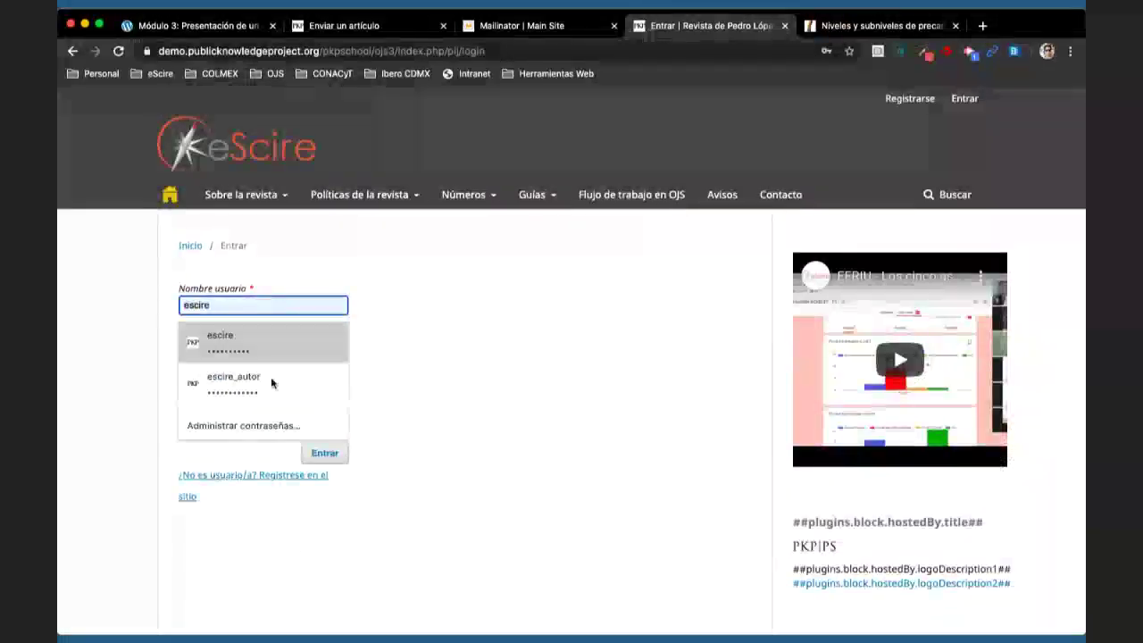
click(308, 382)
click(324, 453)
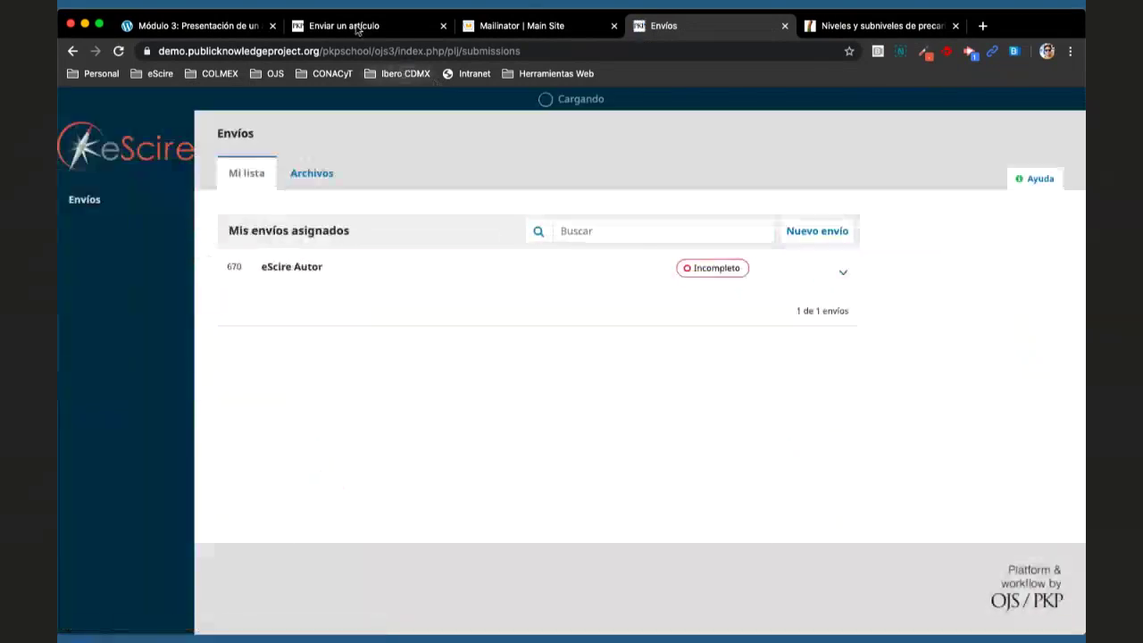
- In the draft submission's Subir archivo form, inspect the Componente del artículo choices without picking one, then return to Envíos
click(358, 26)
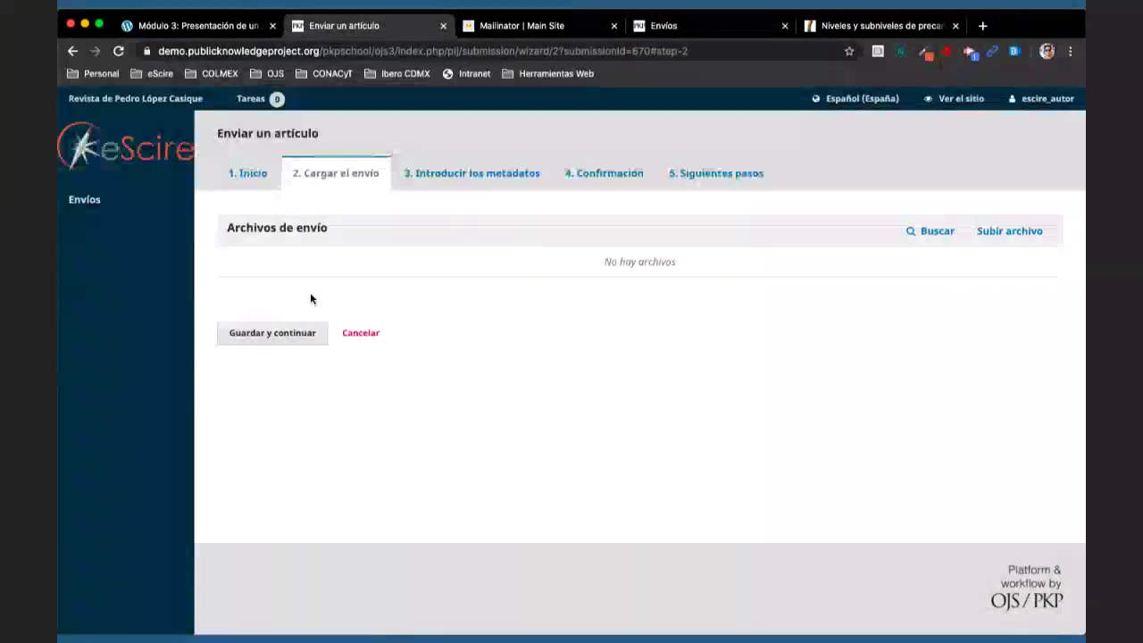
click(994, 236)
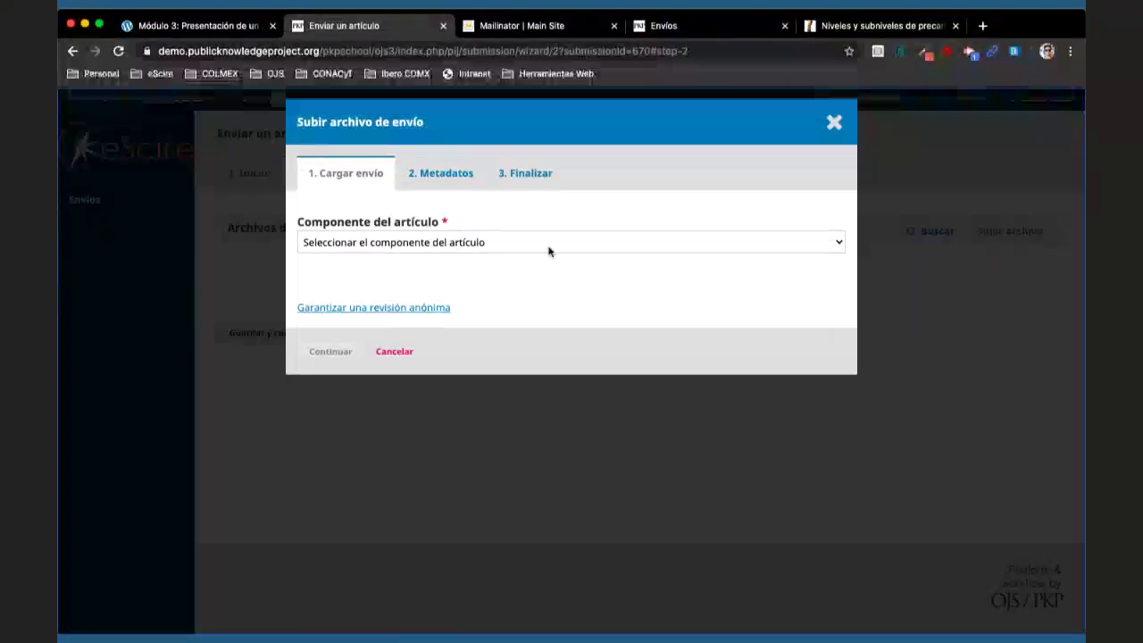
click(558, 244)
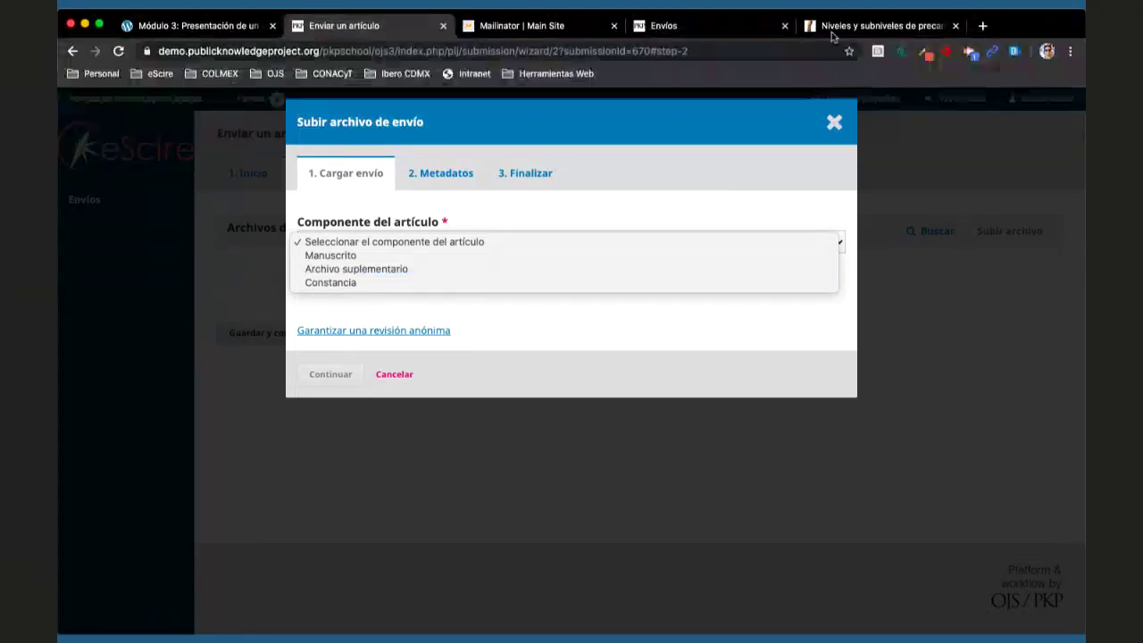
click(696, 29)
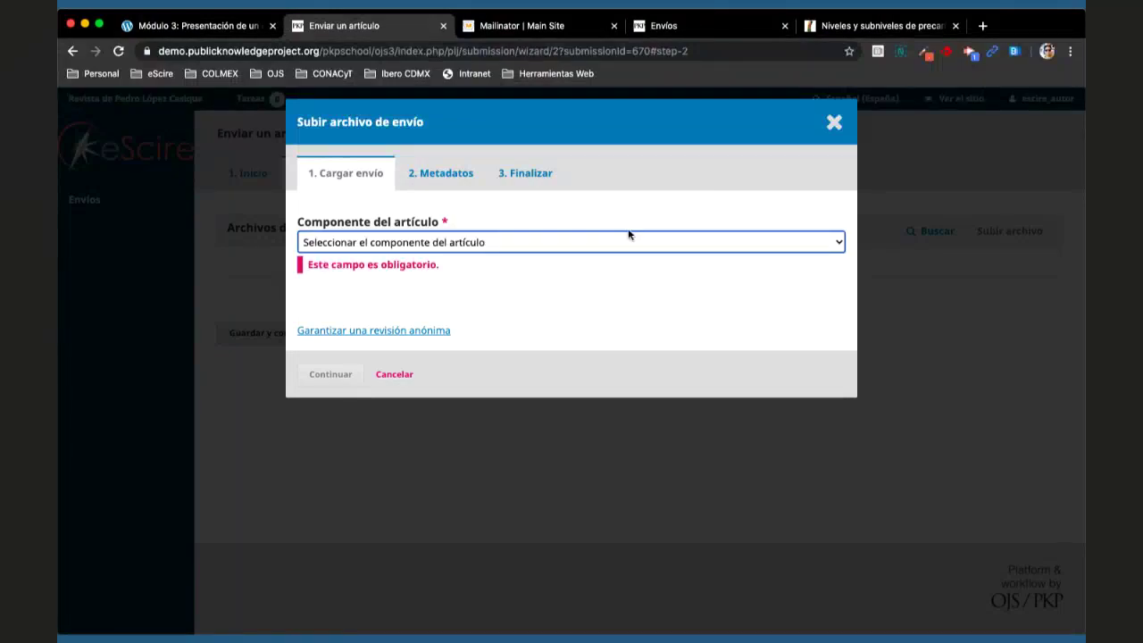
click(559, 245)
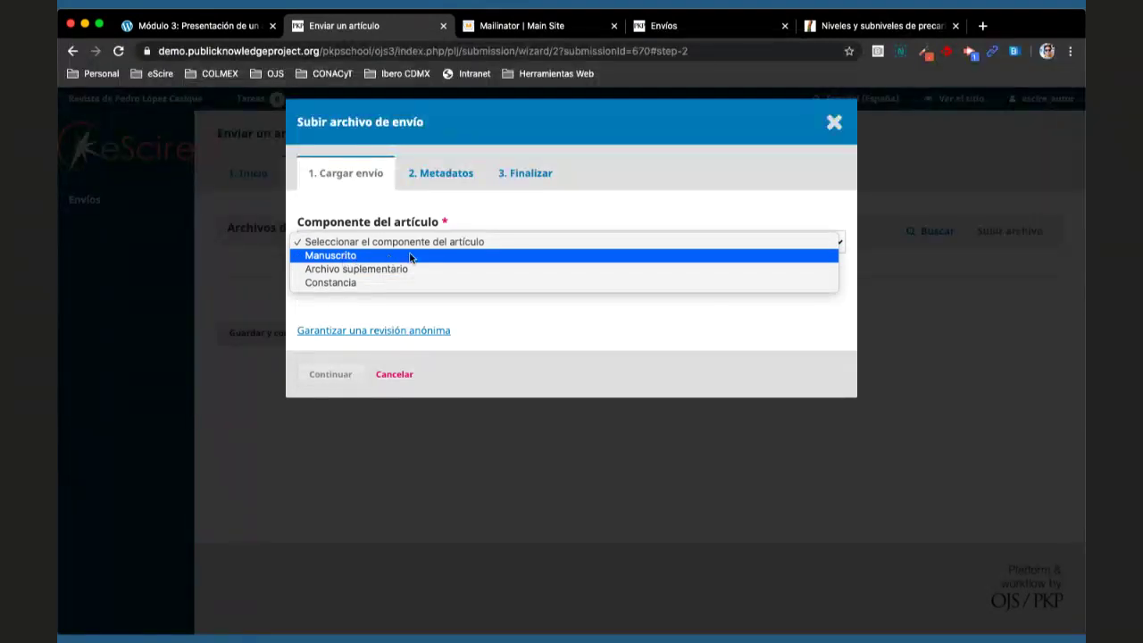
key(Escape)
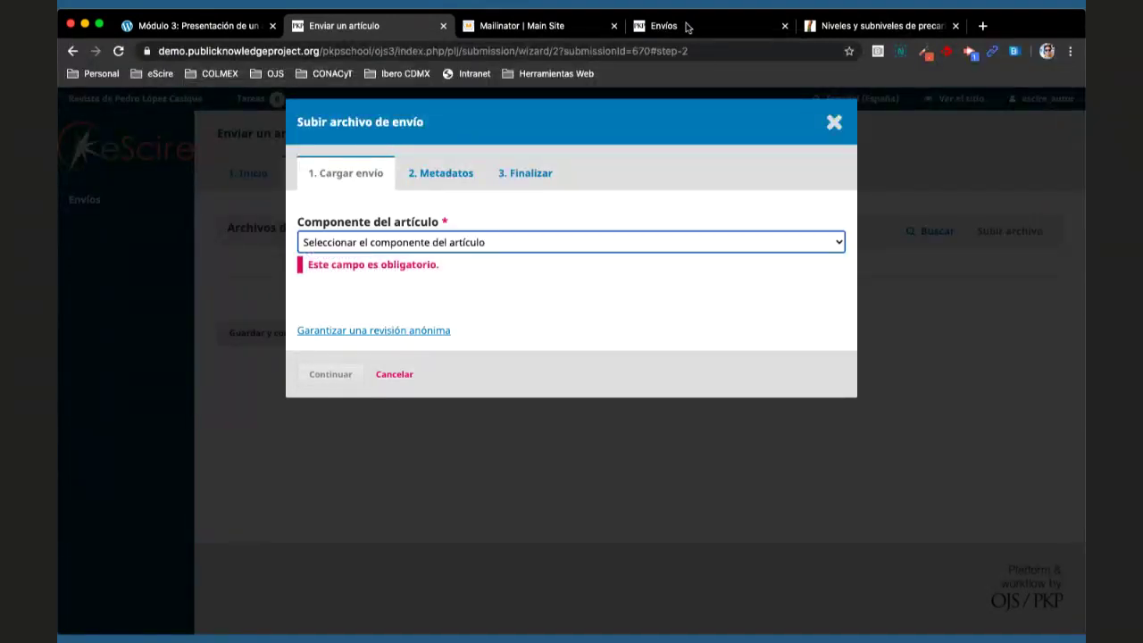
click(679, 26)
- Load the separate OJS site at ojs.escire.net/ojs3
mouse_move(1063, 105)
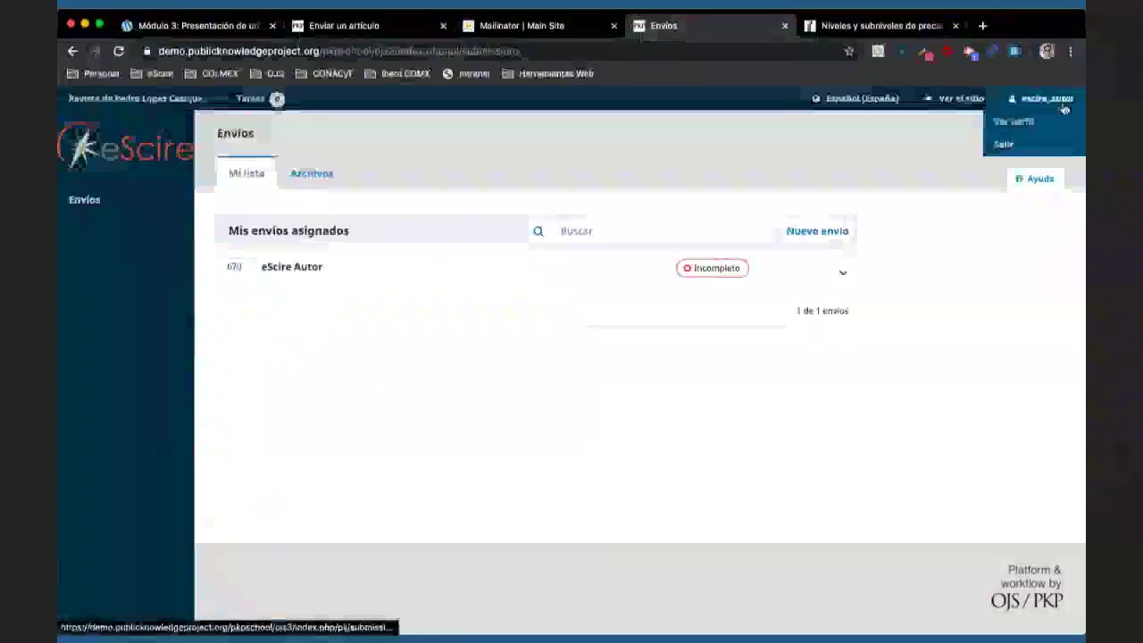
click(719, 51)
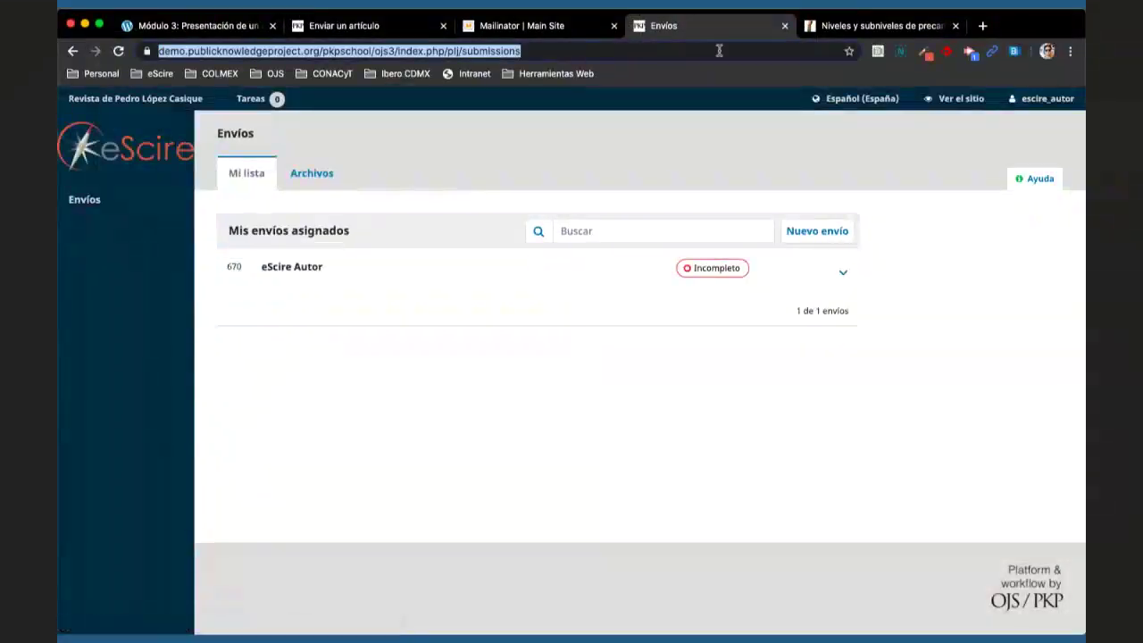
text(ojs.es)
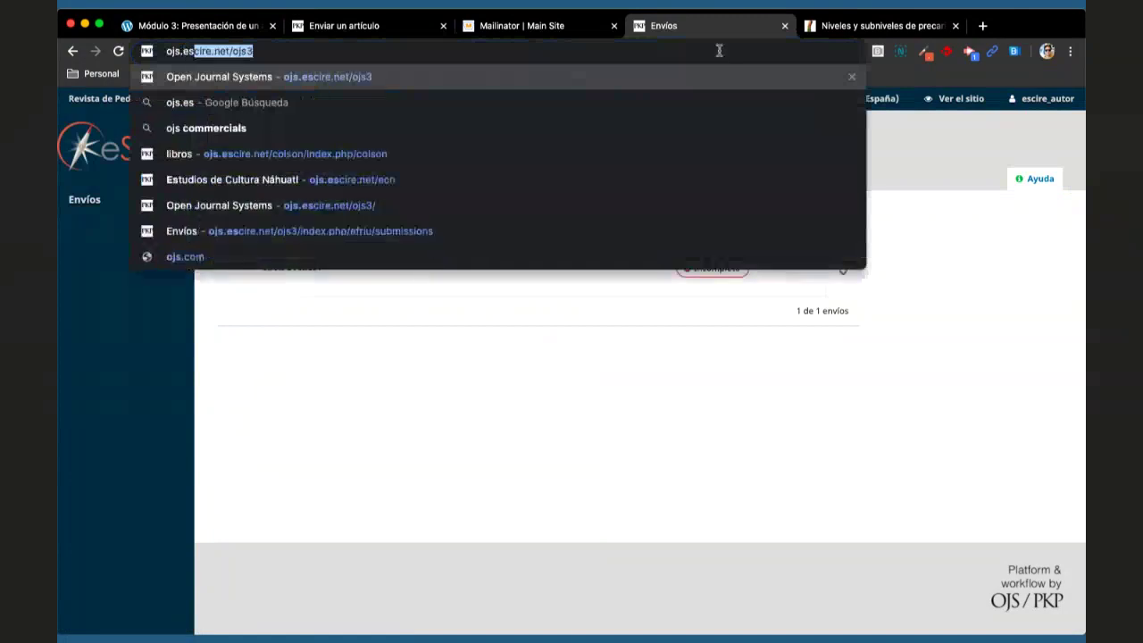
key(Return)
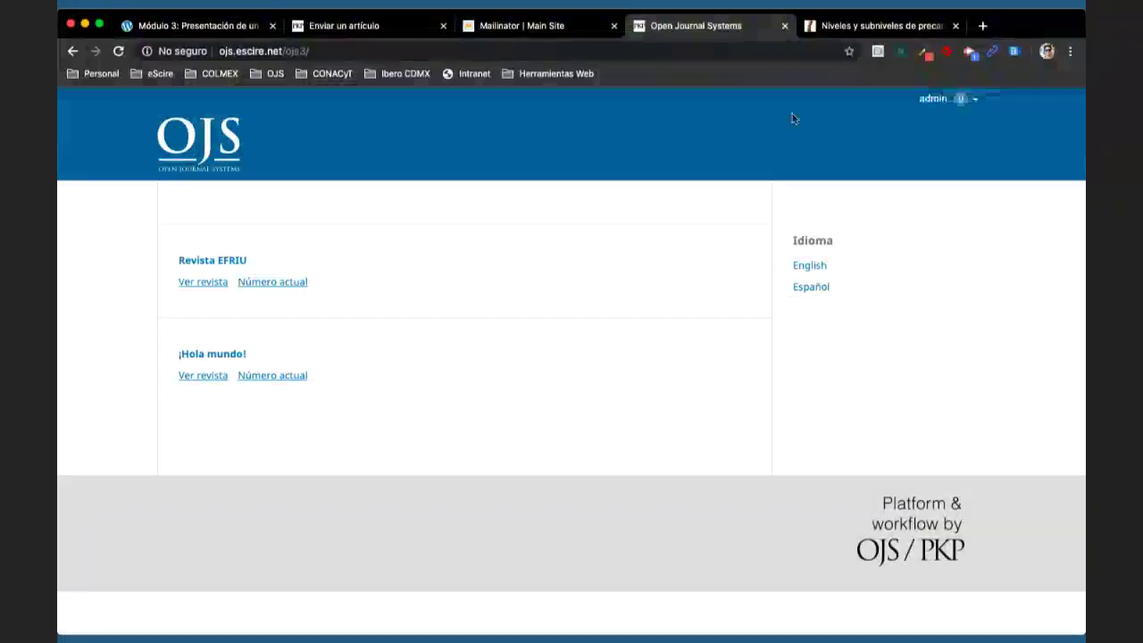
- From the admin profile, switch to Revista EFRIU and open its Flujo de trabajo settings
click(929, 99)
click(935, 119)
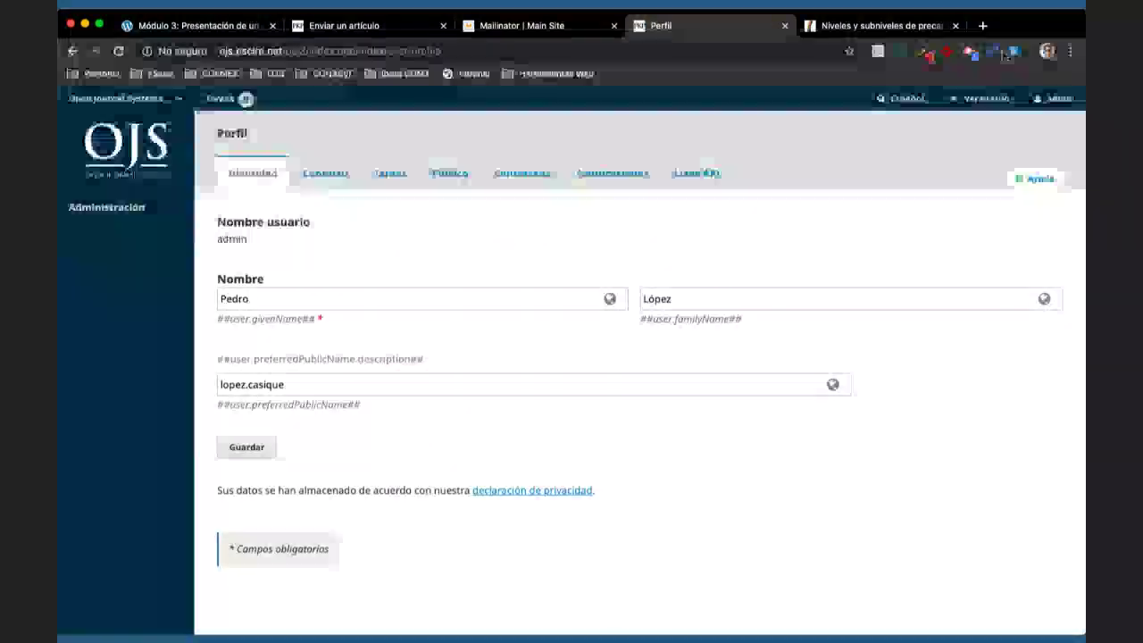
mouse_move(139, 106)
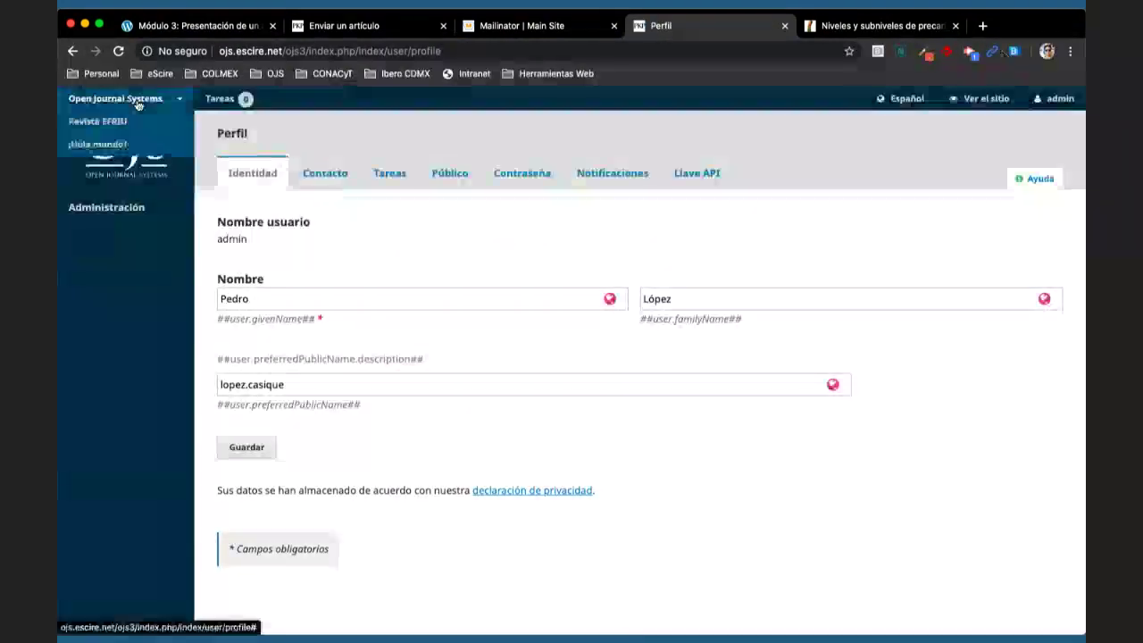
click(104, 145)
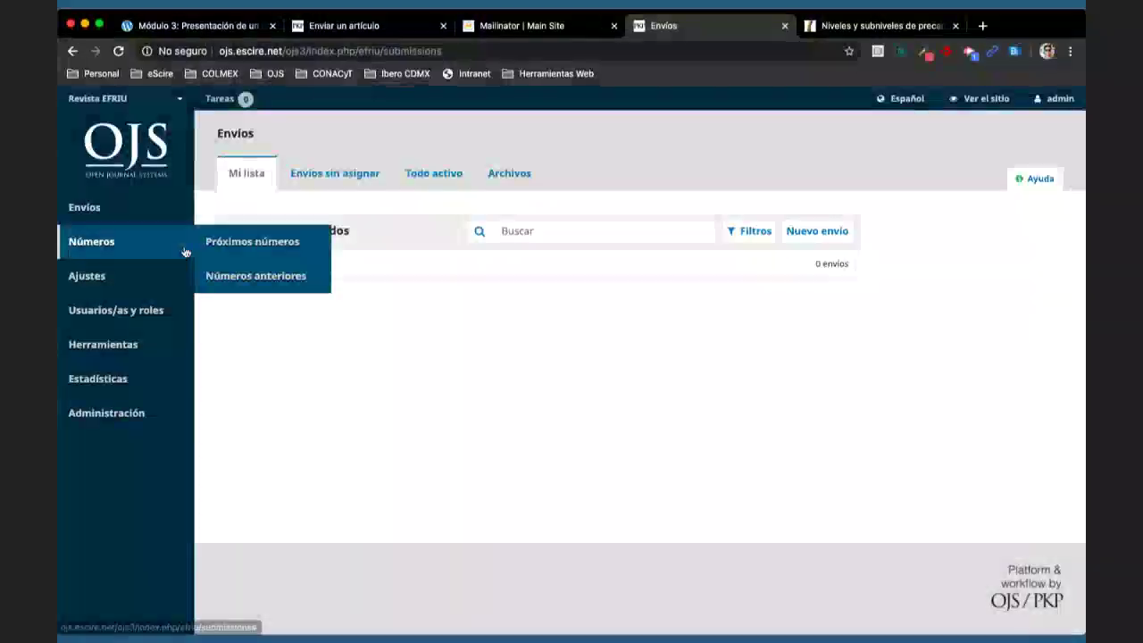
mouse_move(150, 275)
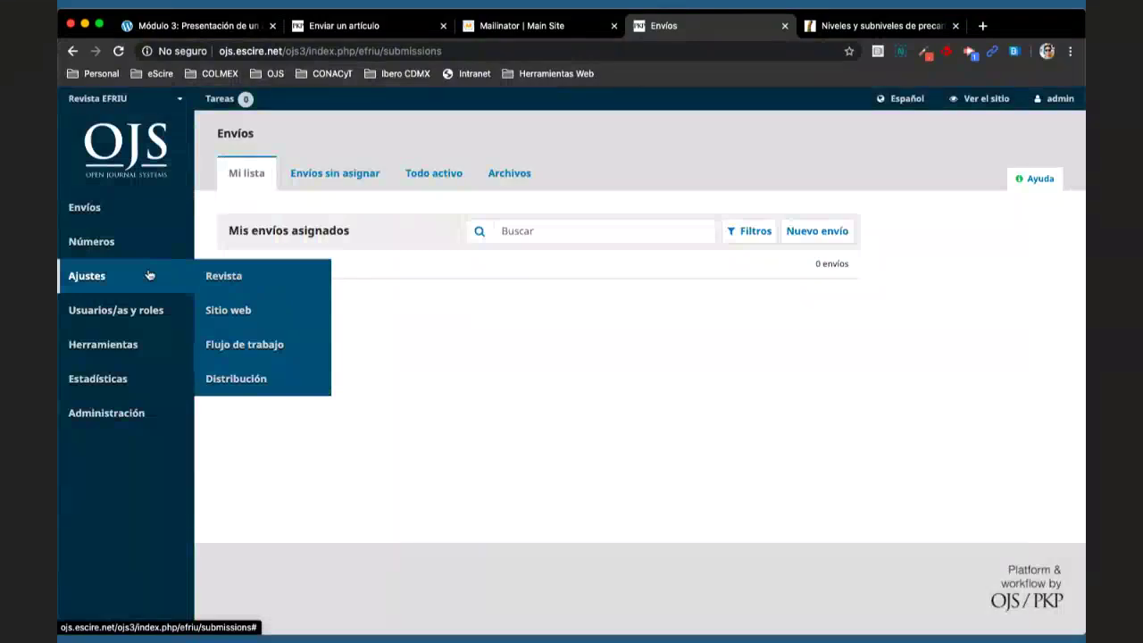
click(245, 344)
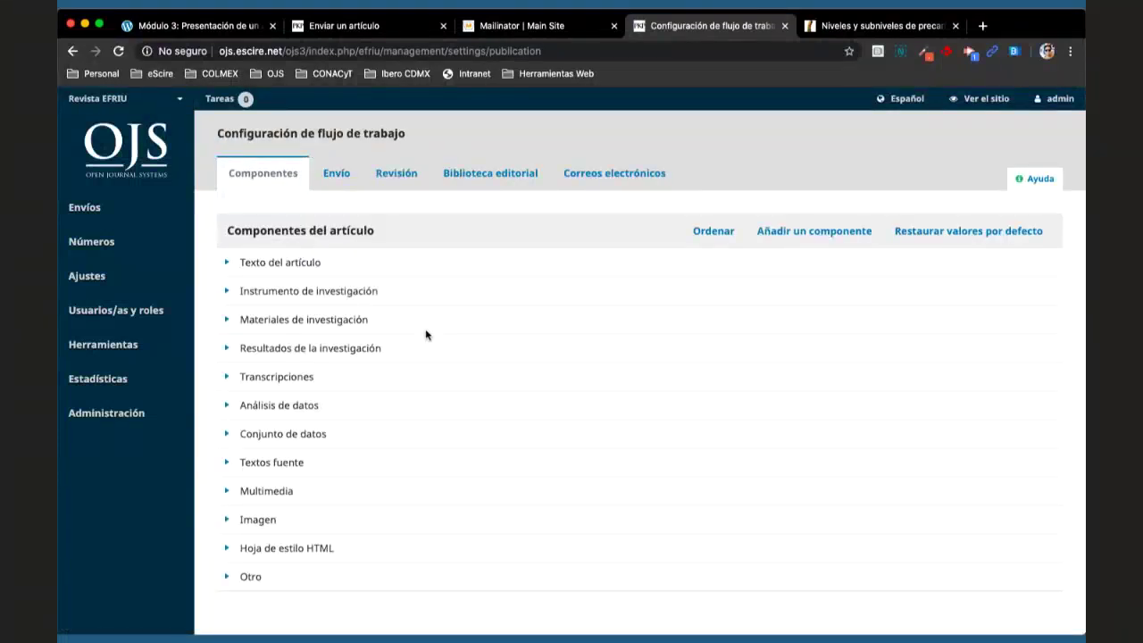
- Back in the upload dialog, show the Componente del artículo choices: Manuscrito, Archivo suplementario, Constancia
mouse_move(130, 286)
click(340, 29)
click(365, 242)
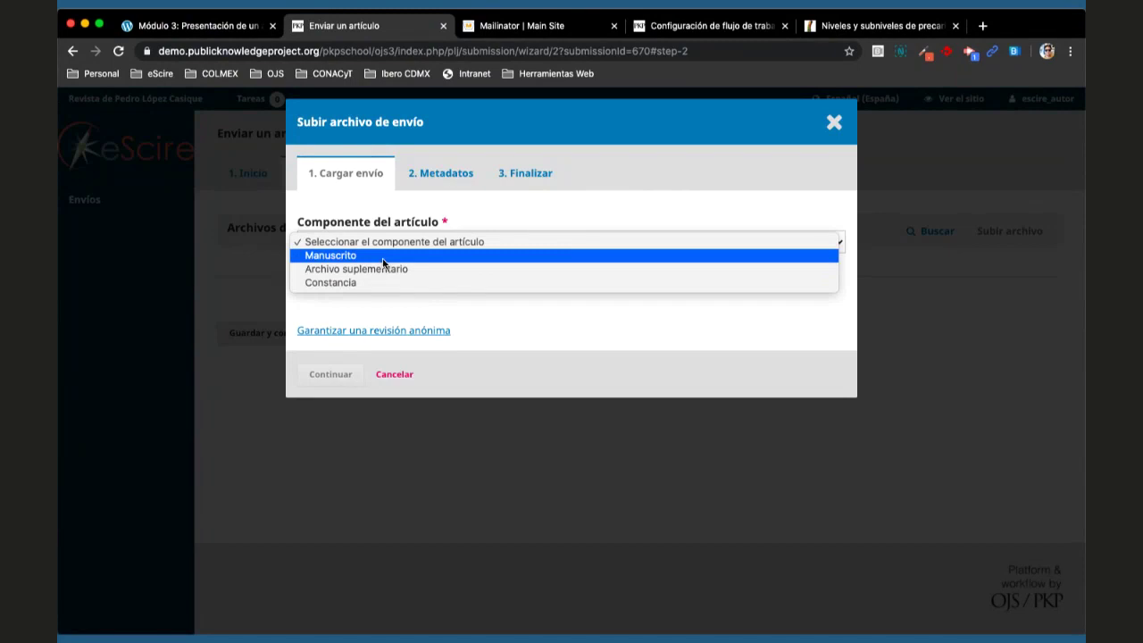
- Choose Manuscrito as the article component, then reopen the component list
click(383, 257)
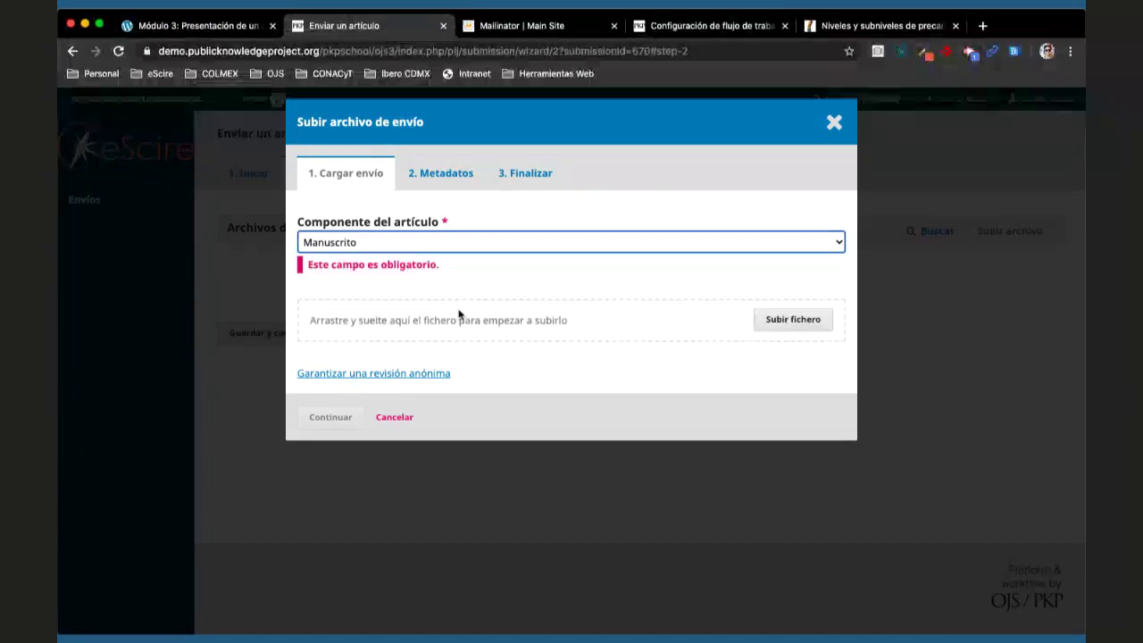
click(465, 245)
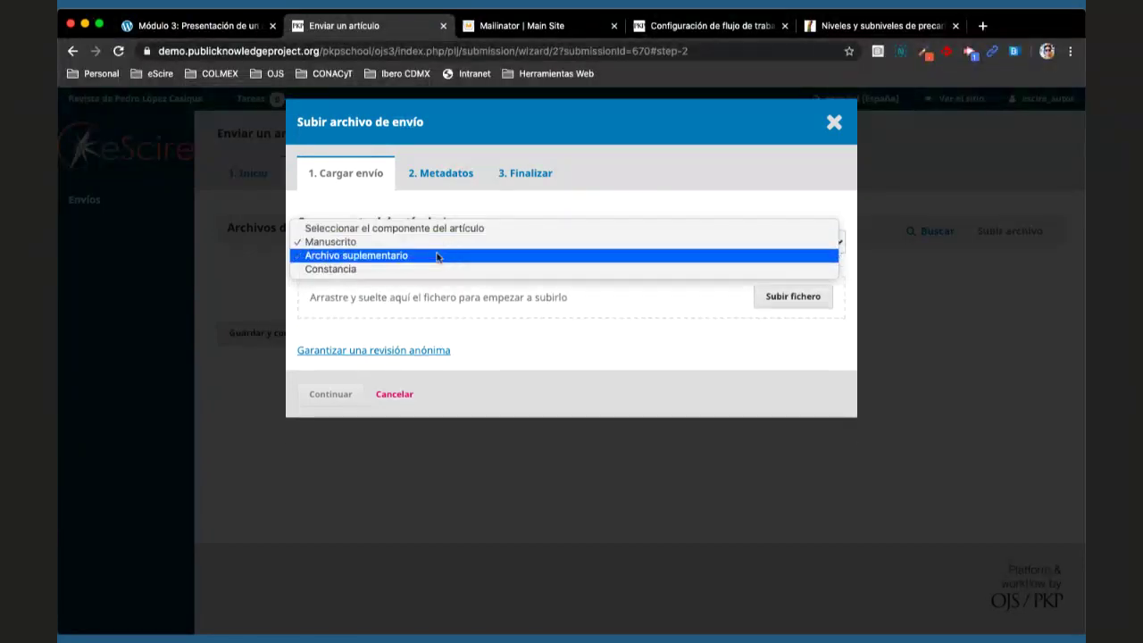
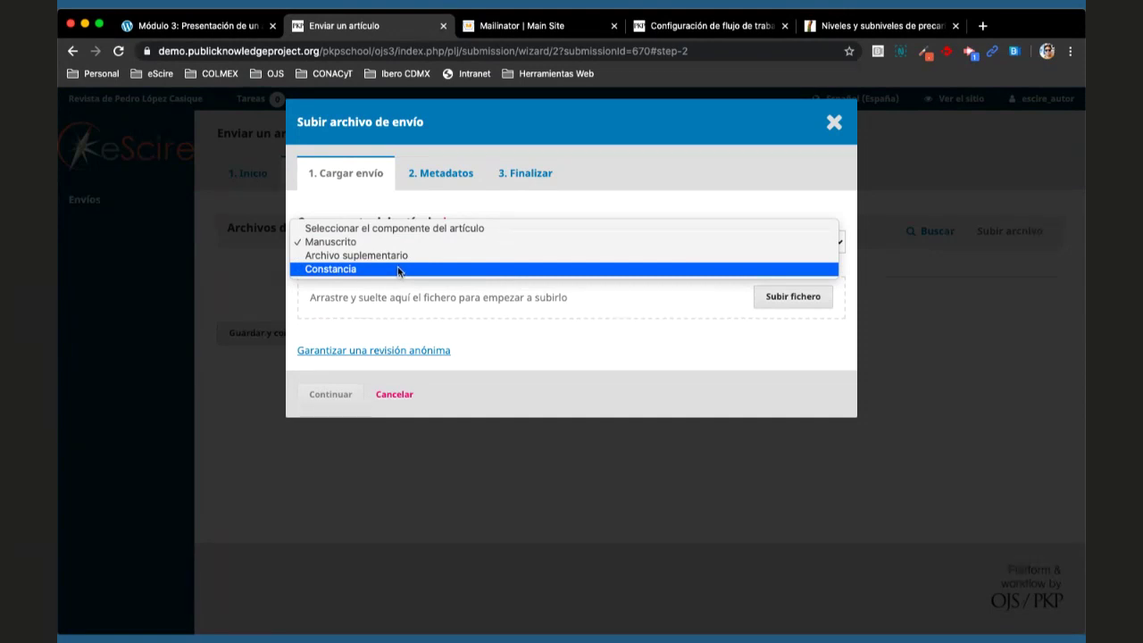
- Upload 'OJS 3 - Capítulo 1 - Configuración.docx' from Descargas as the Manuscrito component
click(395, 245)
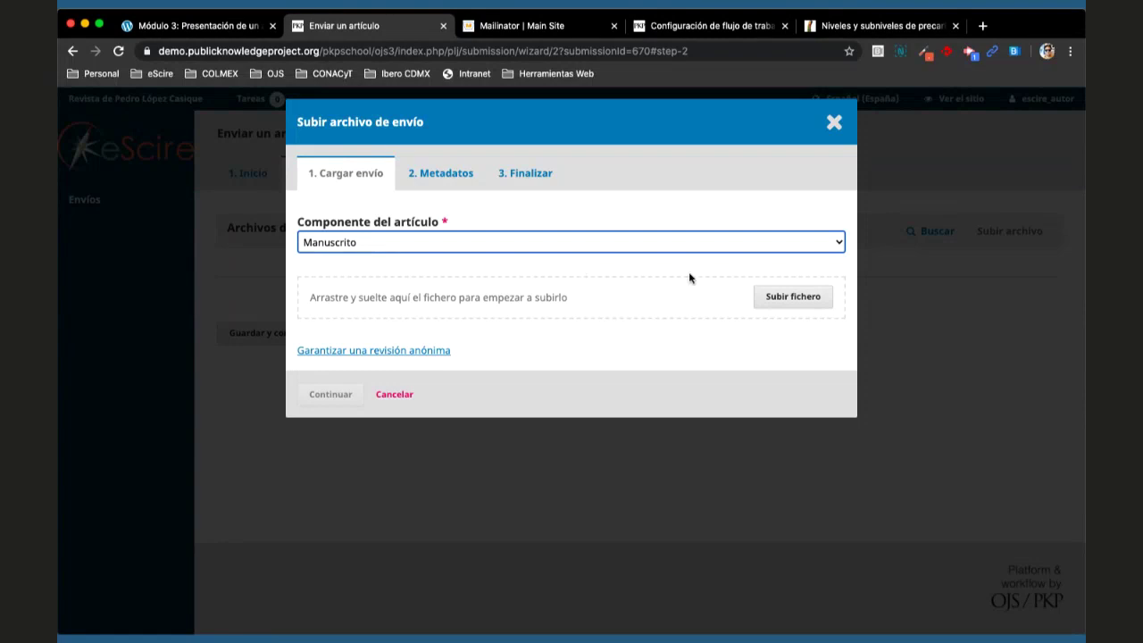
click(792, 298)
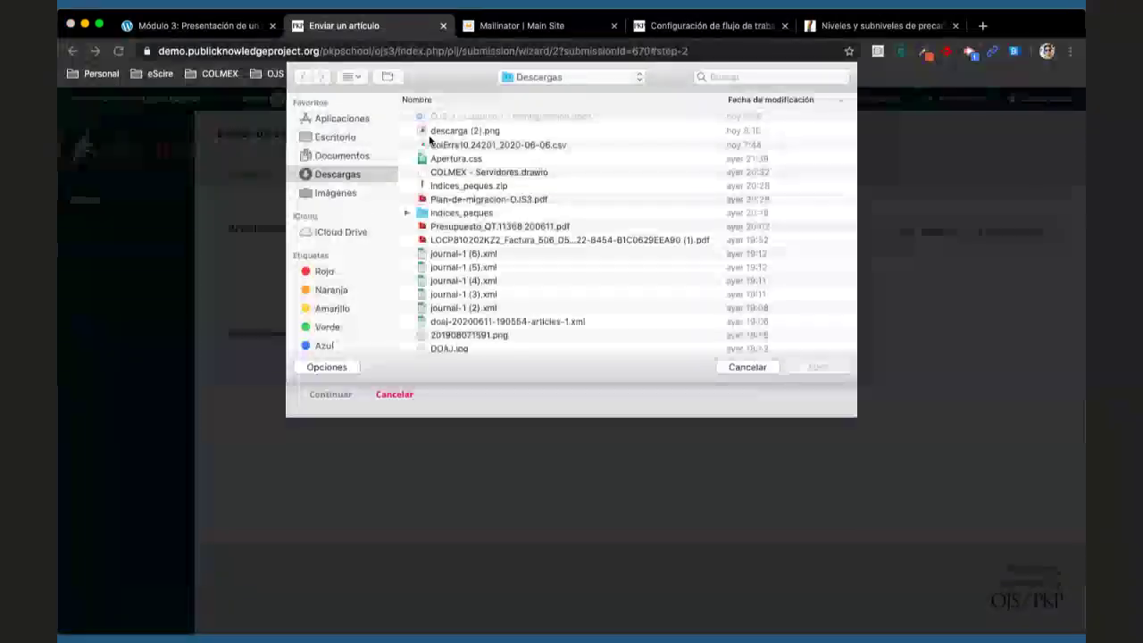
double_click(449, 116)
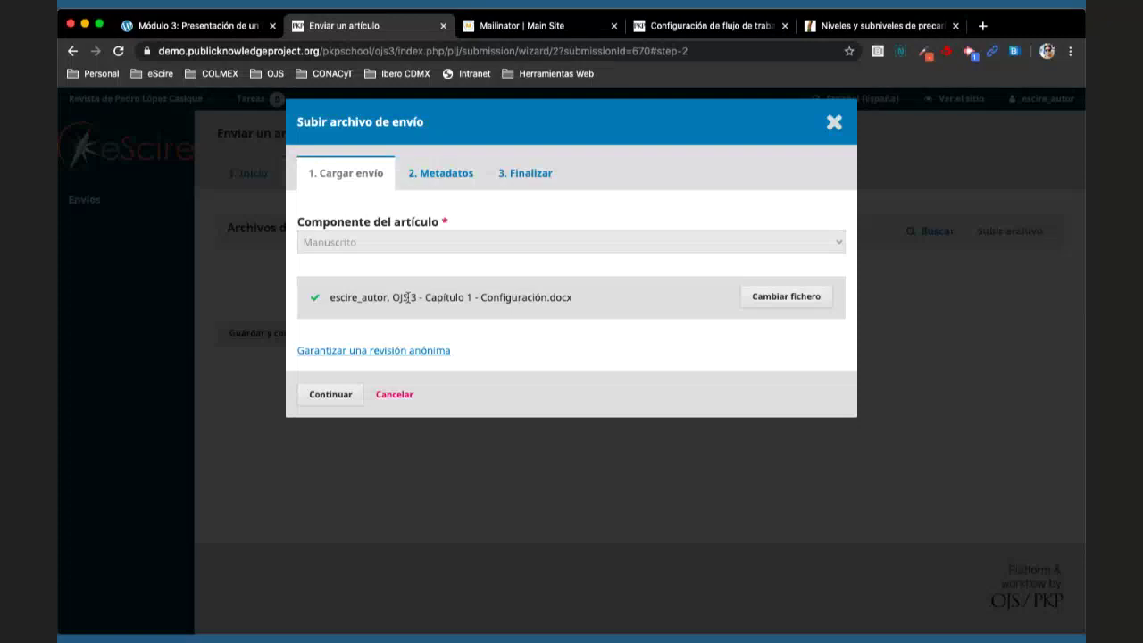
drag(394, 296, 591, 305)
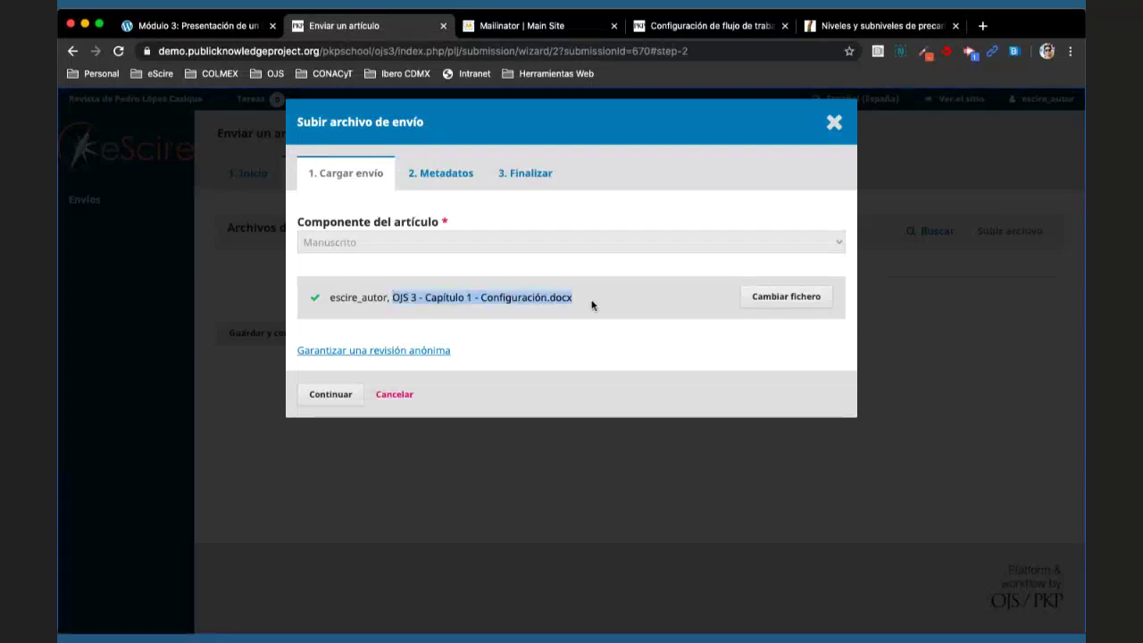
drag(331, 298, 388, 299)
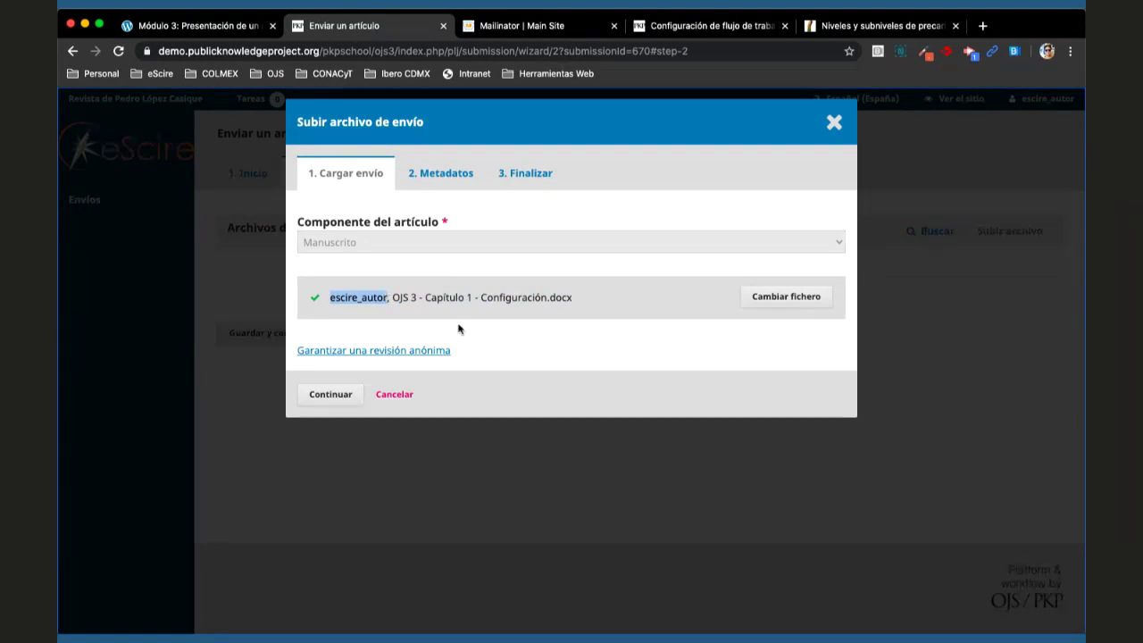
- Confirm the Configuración.docx file details and reach the Finalizar step of the upload
click(337, 394)
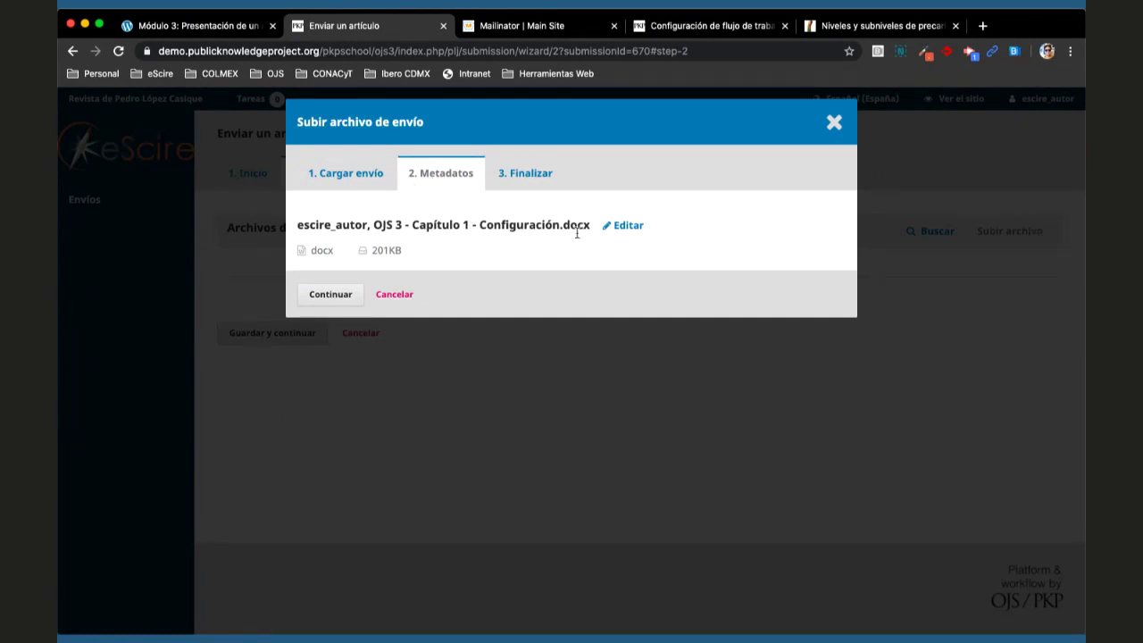
click(629, 227)
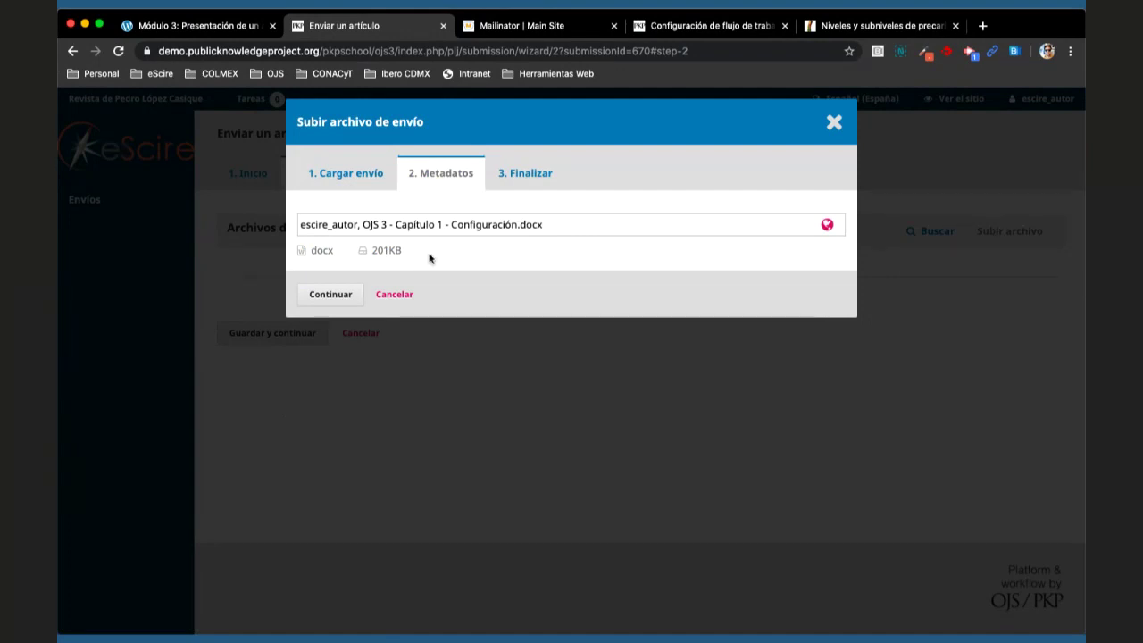
click(331, 294)
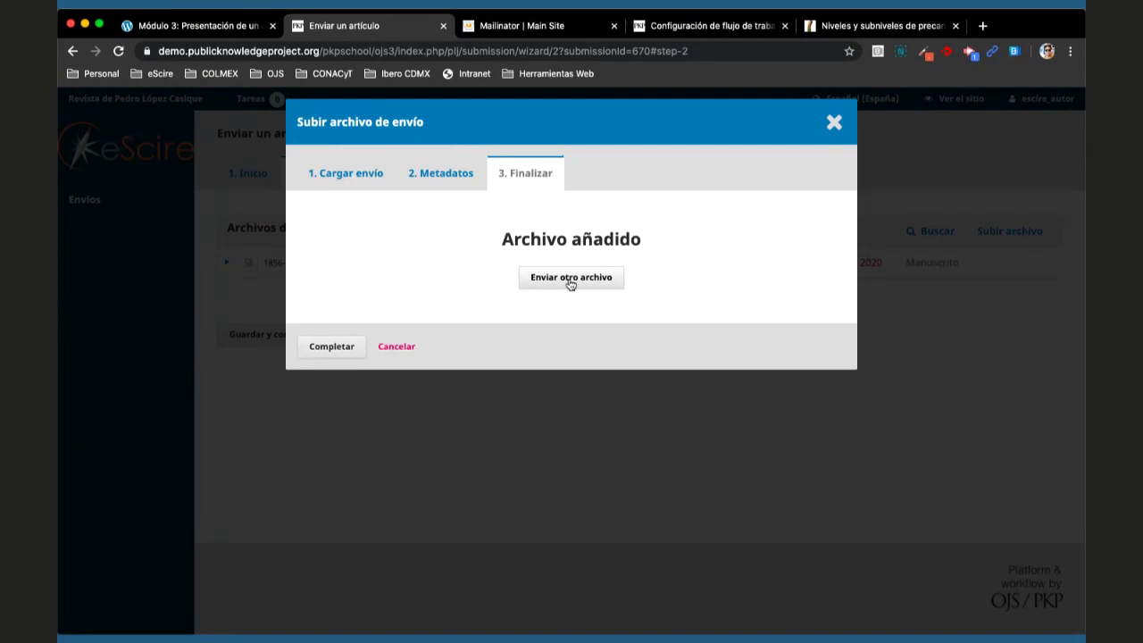
- Start another file upload and try marking it as a revision of Configuración.docx
click(565, 279)
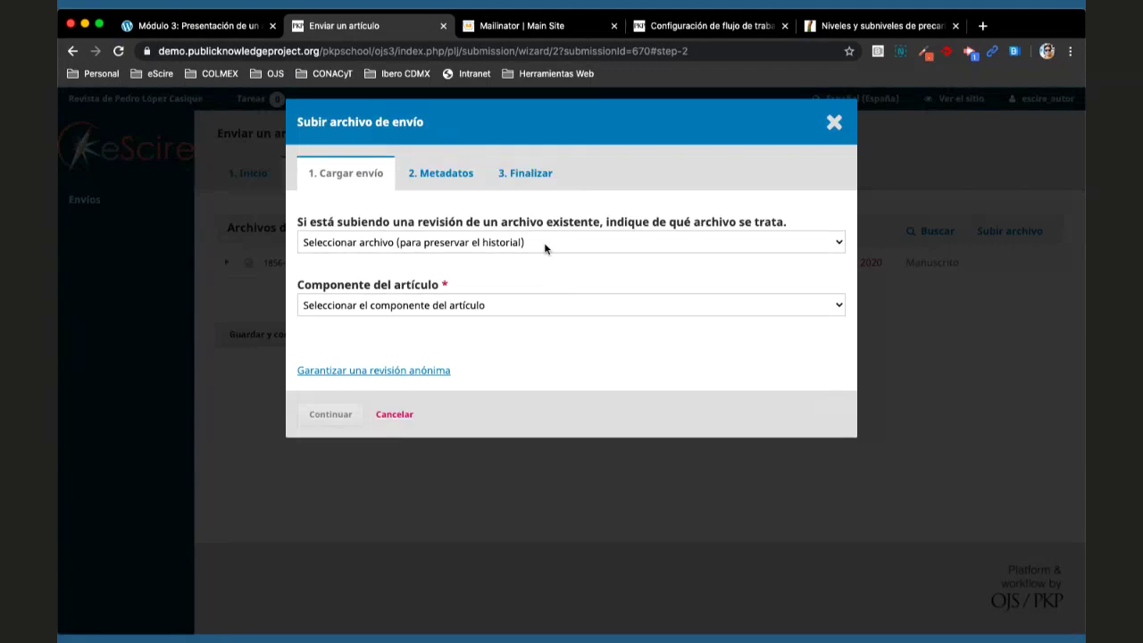
click(546, 242)
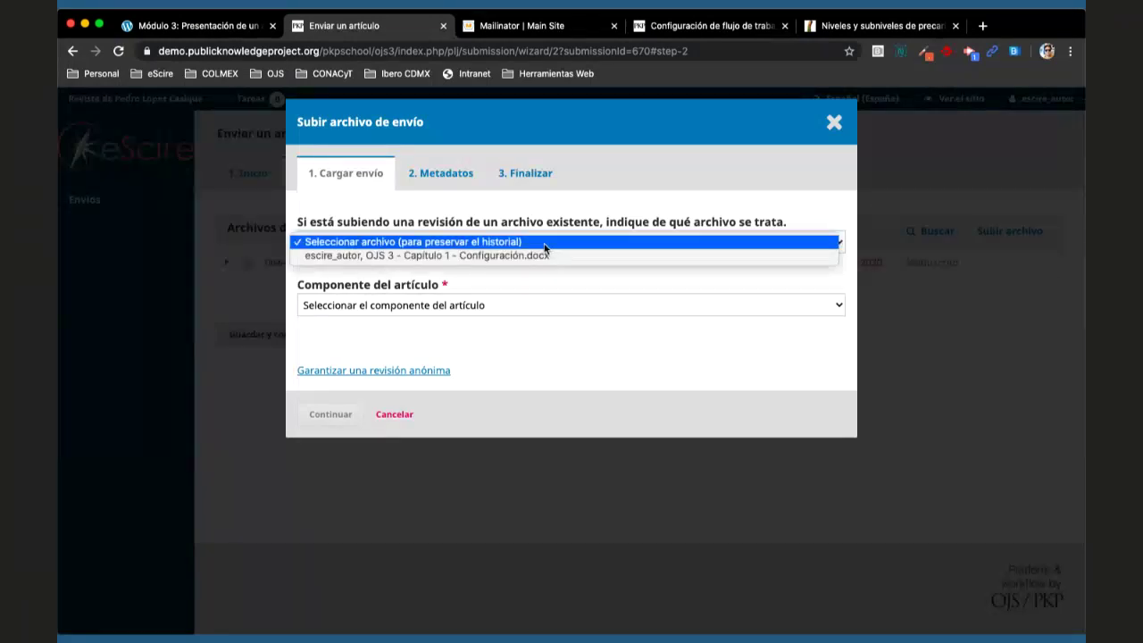
click(535, 245)
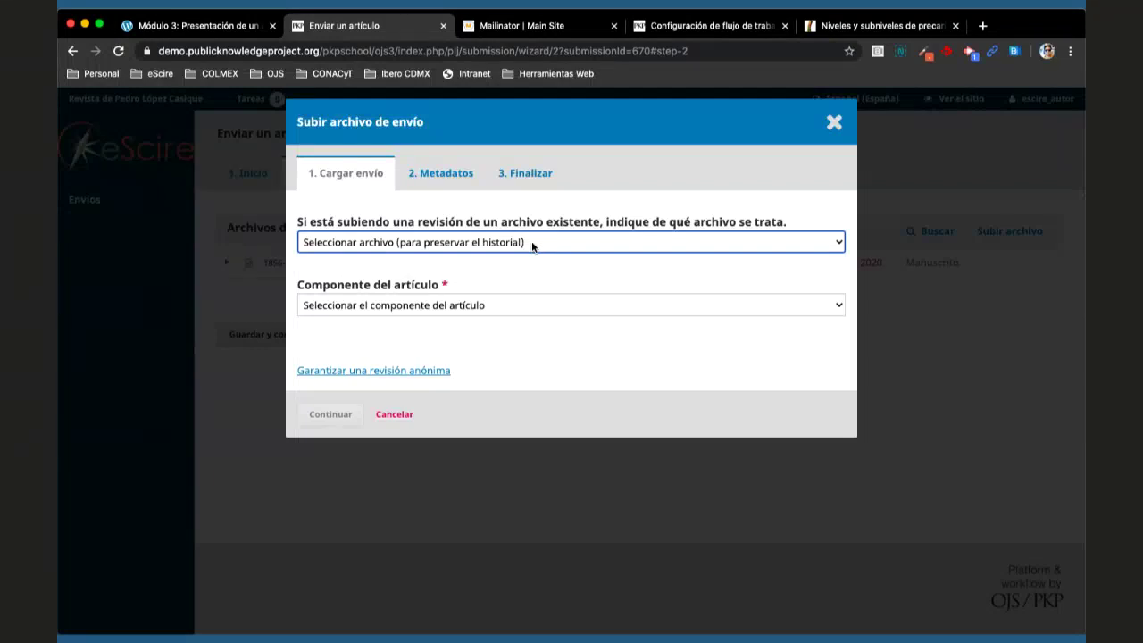
click(533, 245)
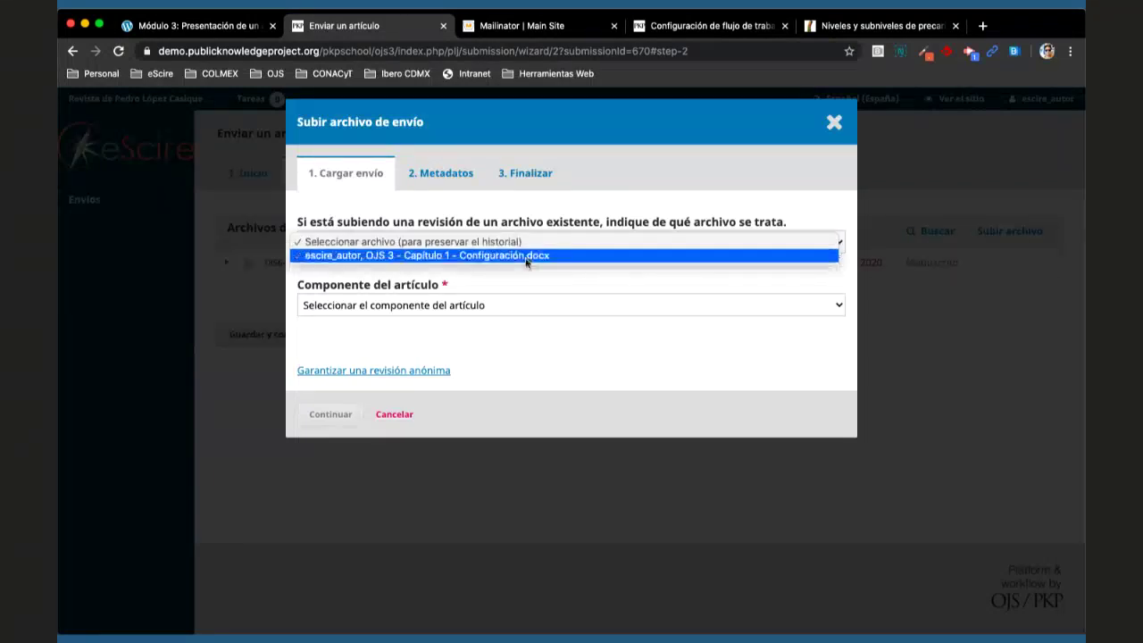
click(529, 256)
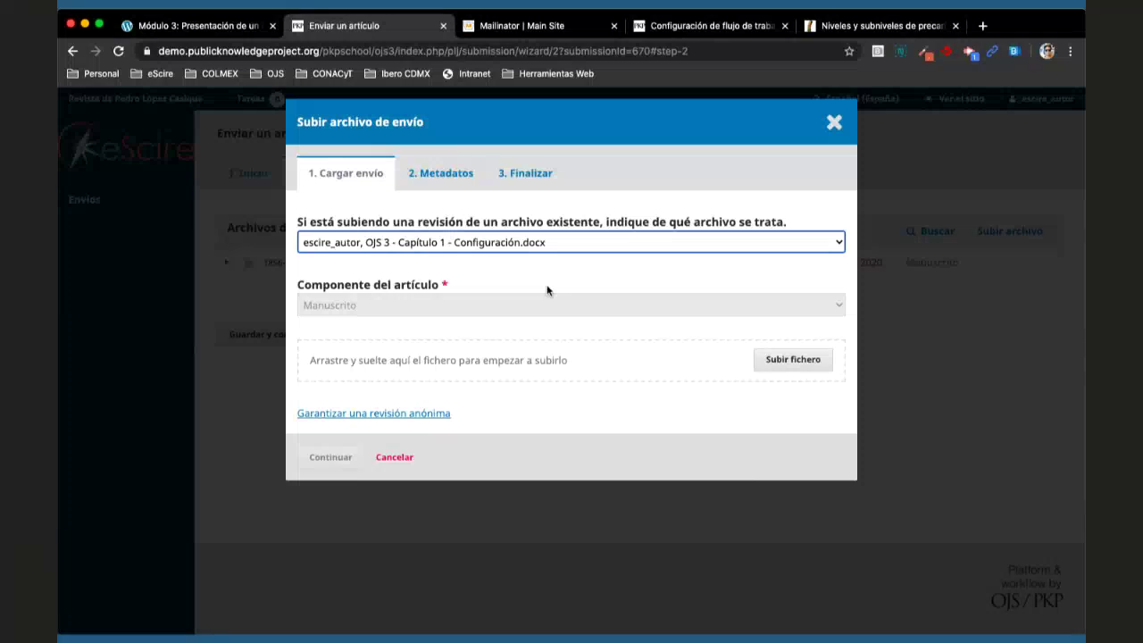
click(560, 251)
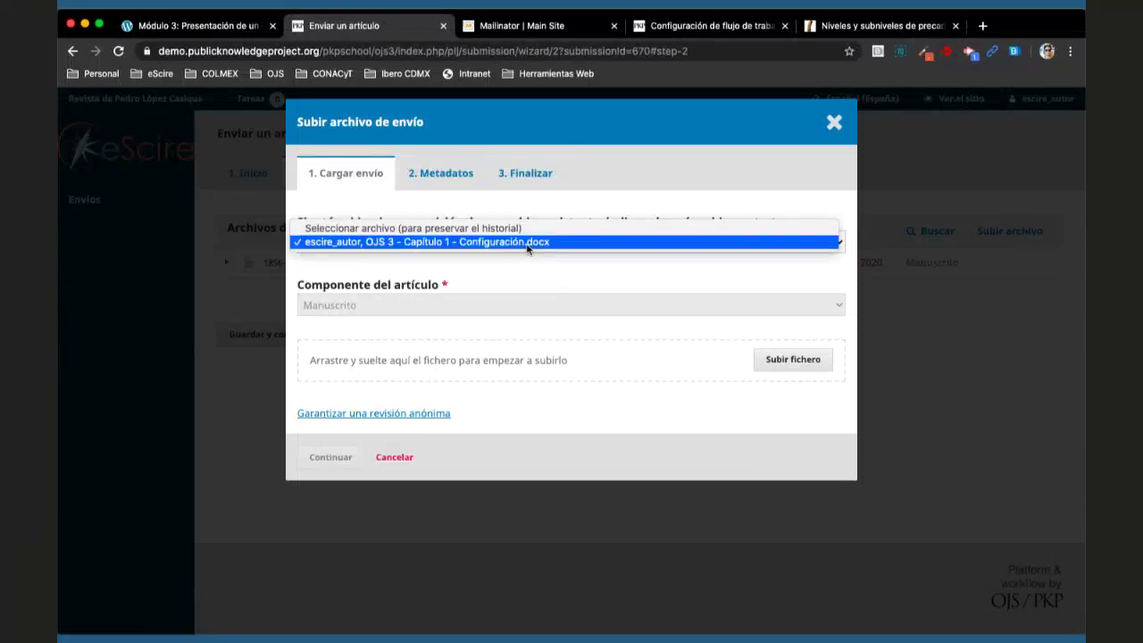
click(528, 246)
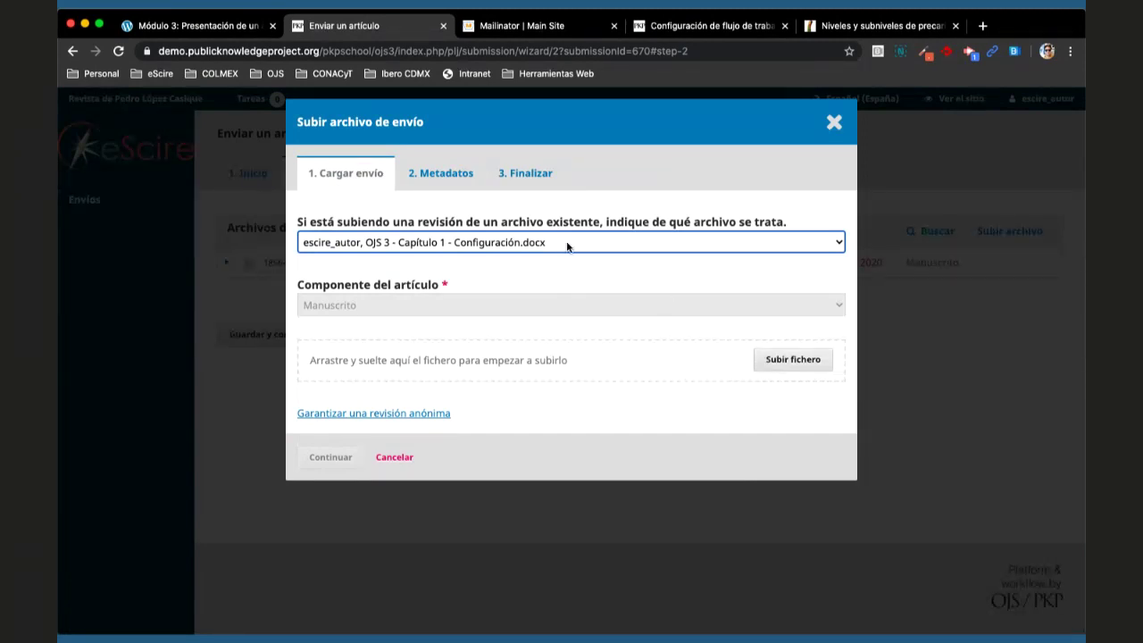
- Clear the revision choice so it's a new file, with component Archivo suplementario
click(541, 242)
click(532, 229)
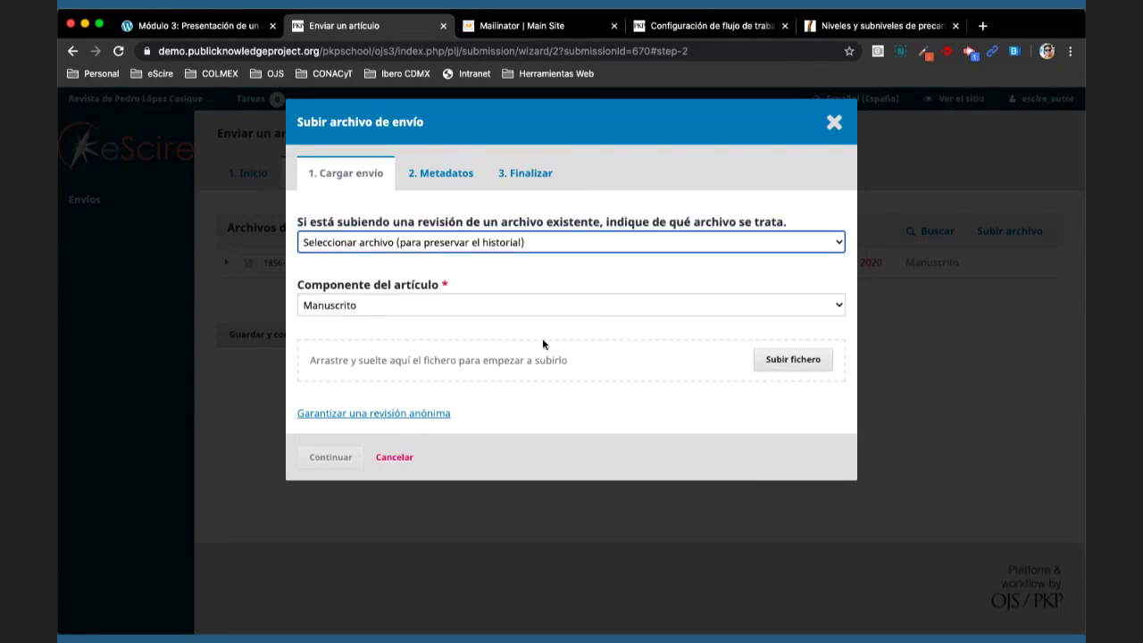
click(497, 247)
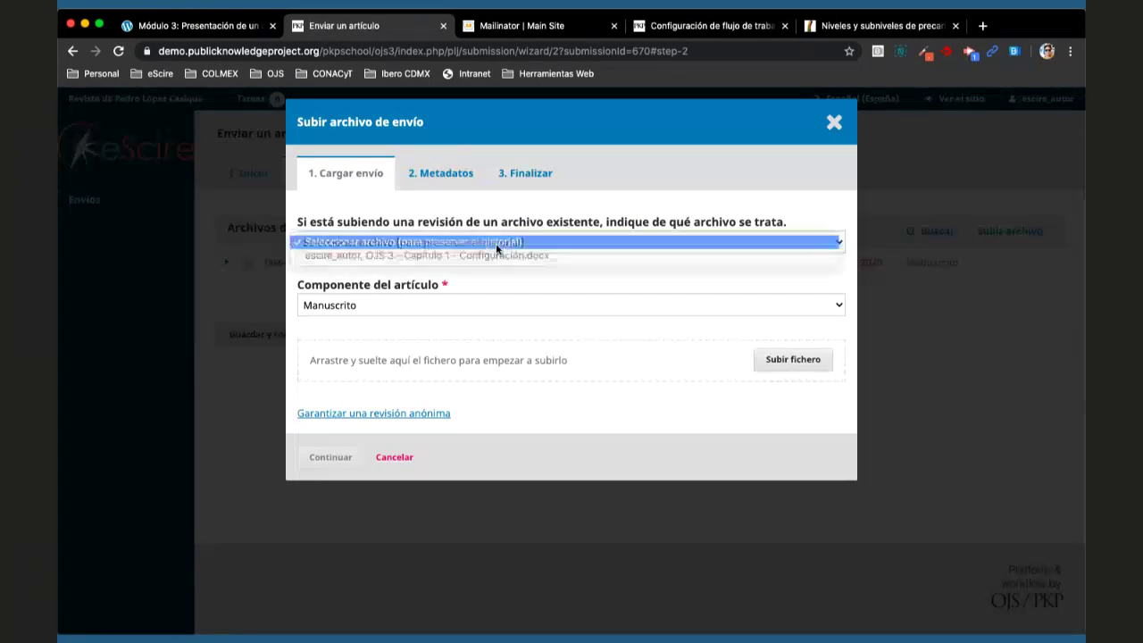
click(496, 245)
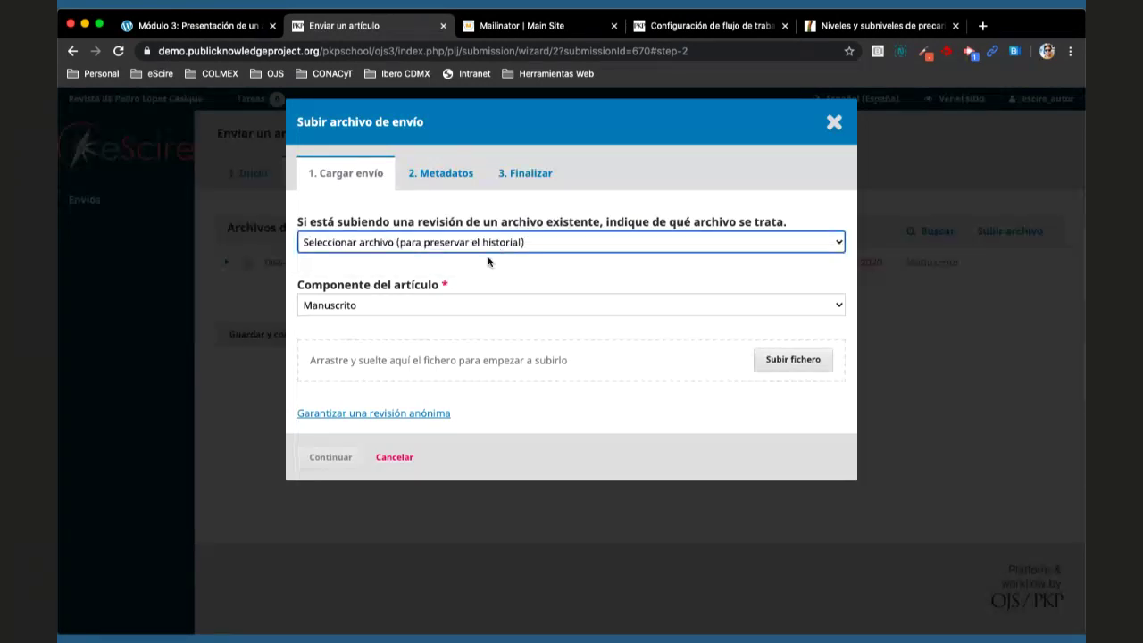
click(458, 304)
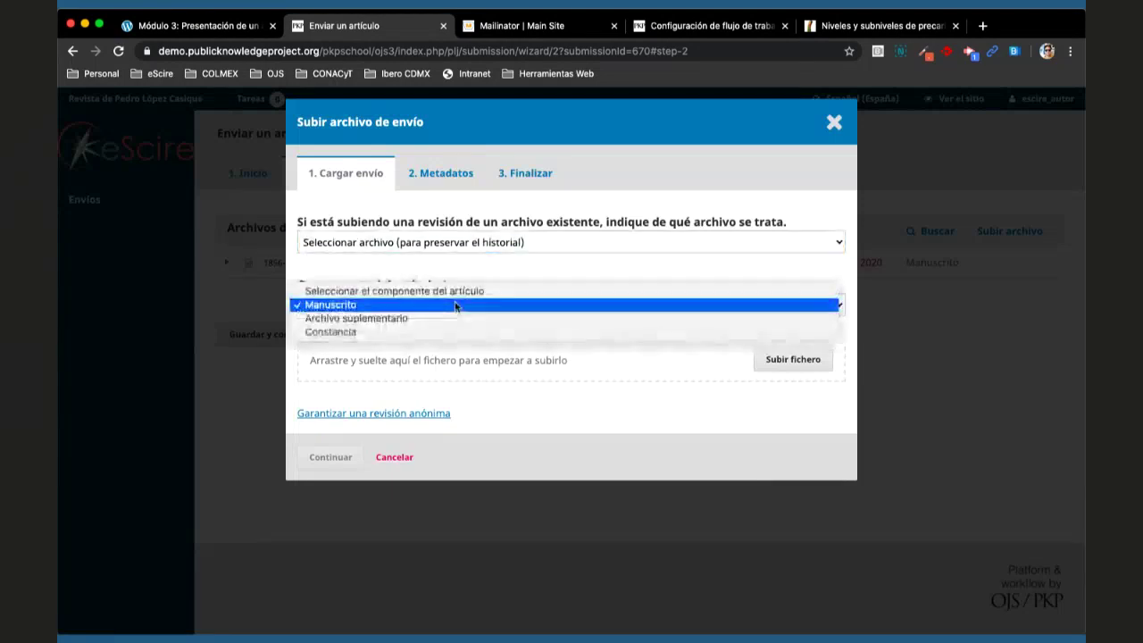
click(448, 321)
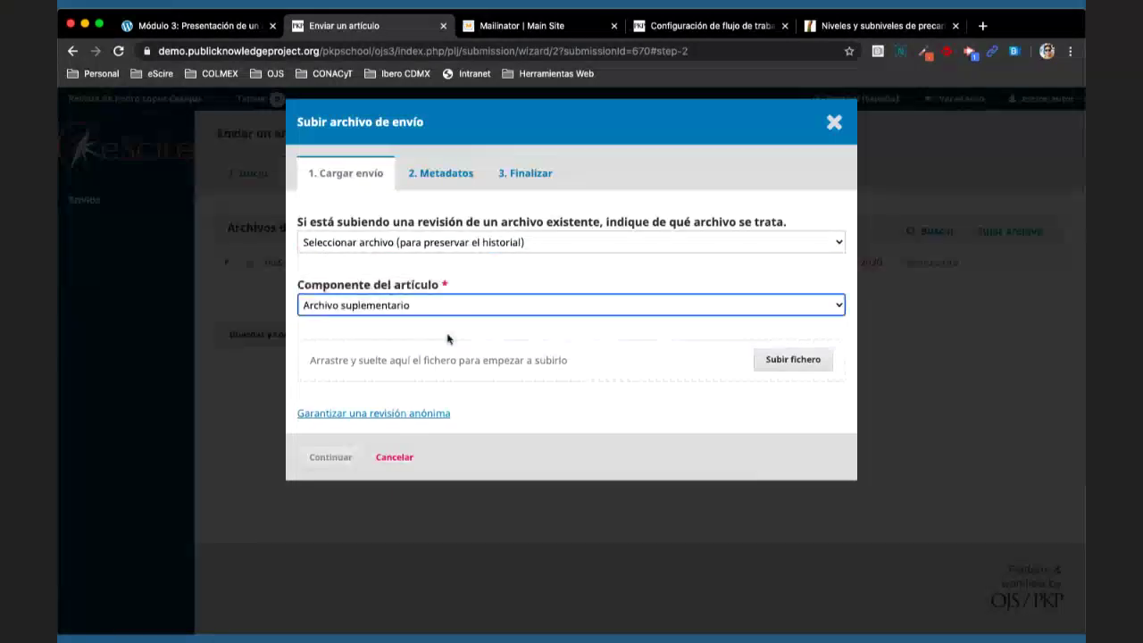
- Upload DOAJ.jpg from Descargas and continue to its metadata step
click(786, 362)
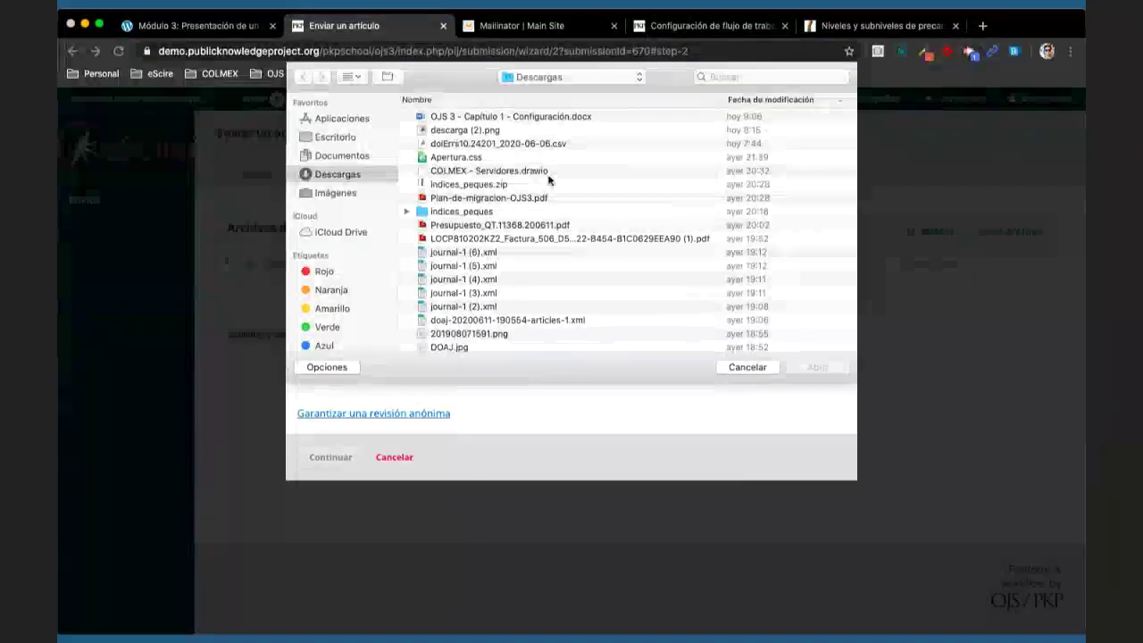
scroll(541, 190, down, 5)
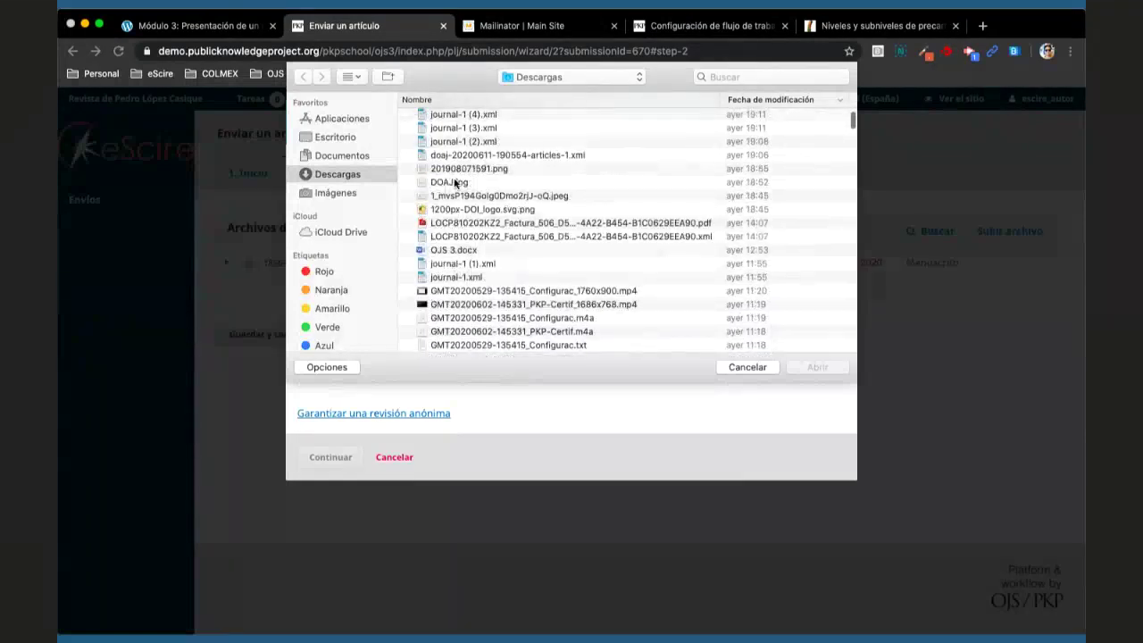
double_click(455, 182)
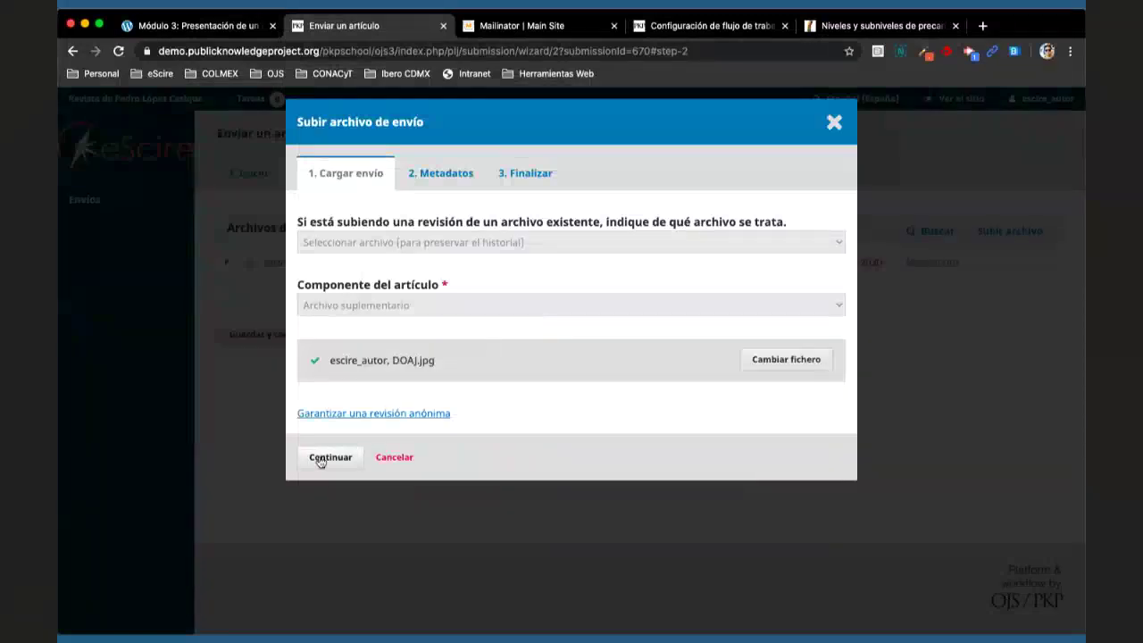
click(321, 458)
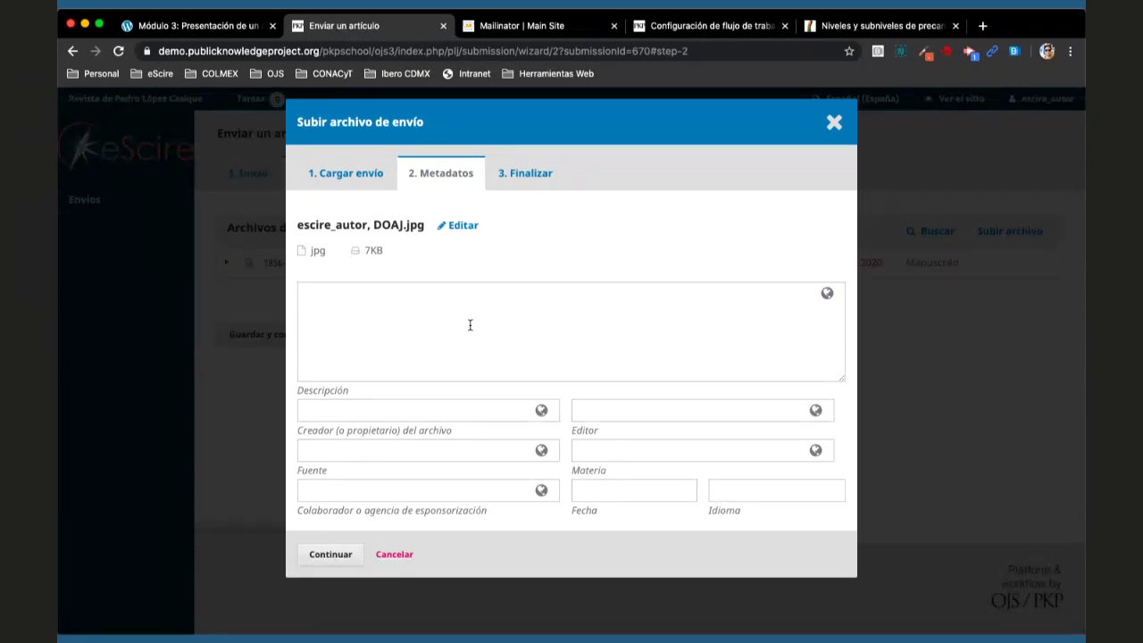
- Enter a creator's name for DOAJ.jpg, leaving the description empty
click(470, 325)
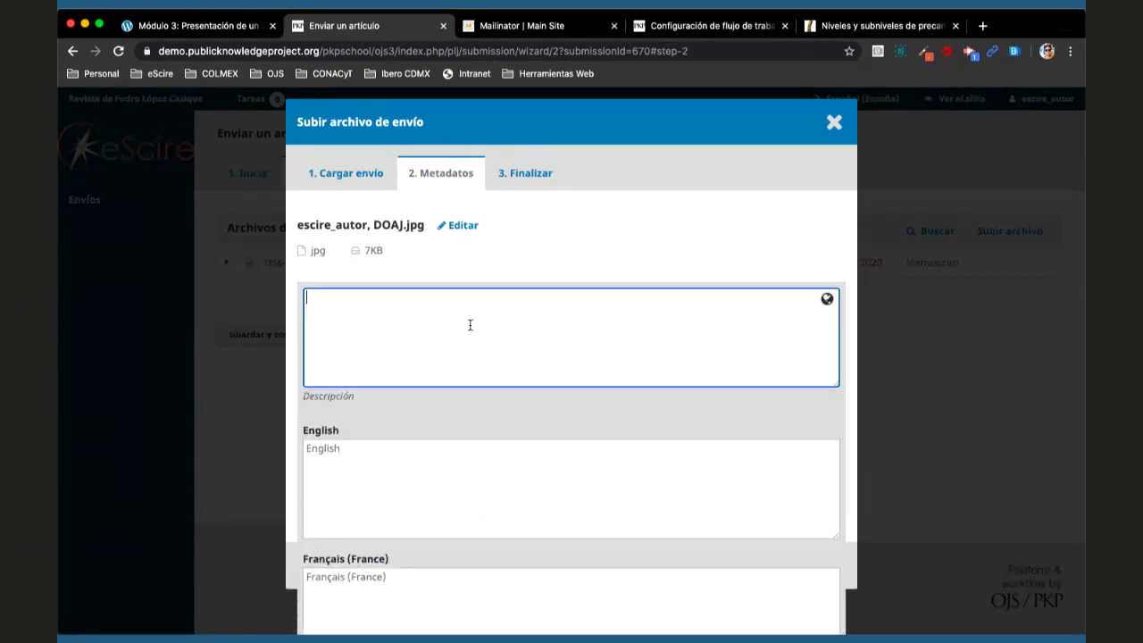
click(593, 246)
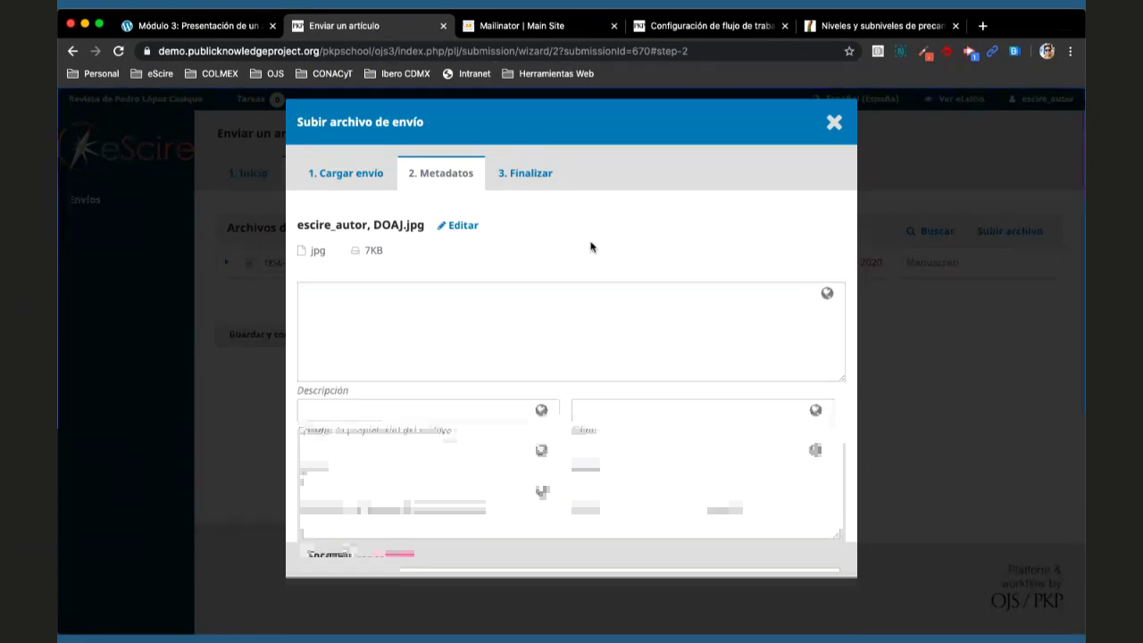
click(453, 407)
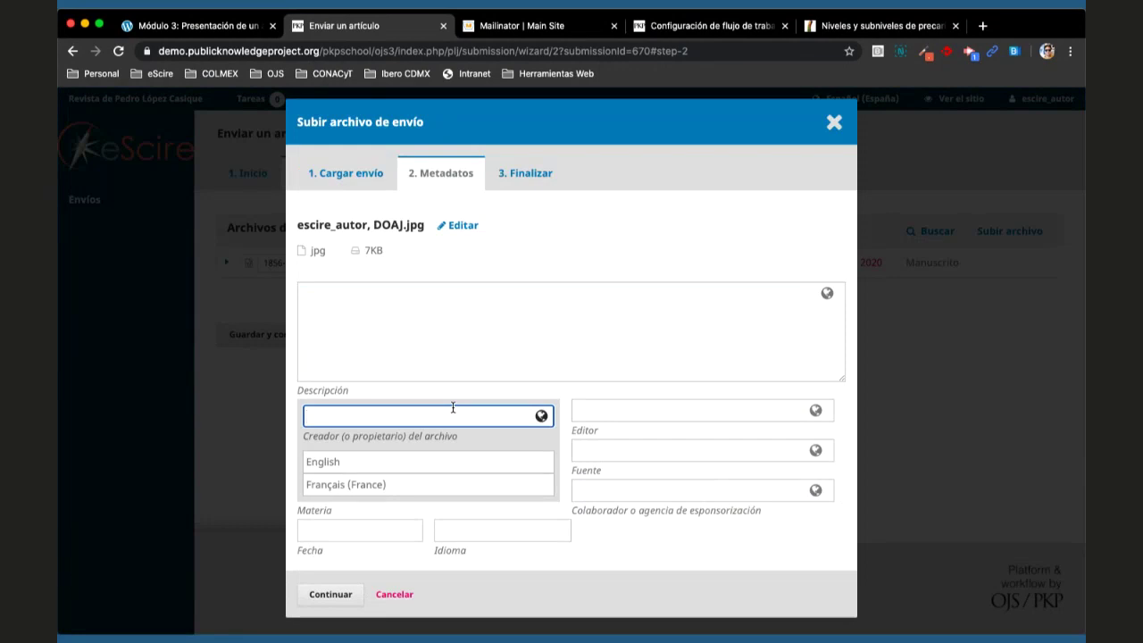
click(591, 229)
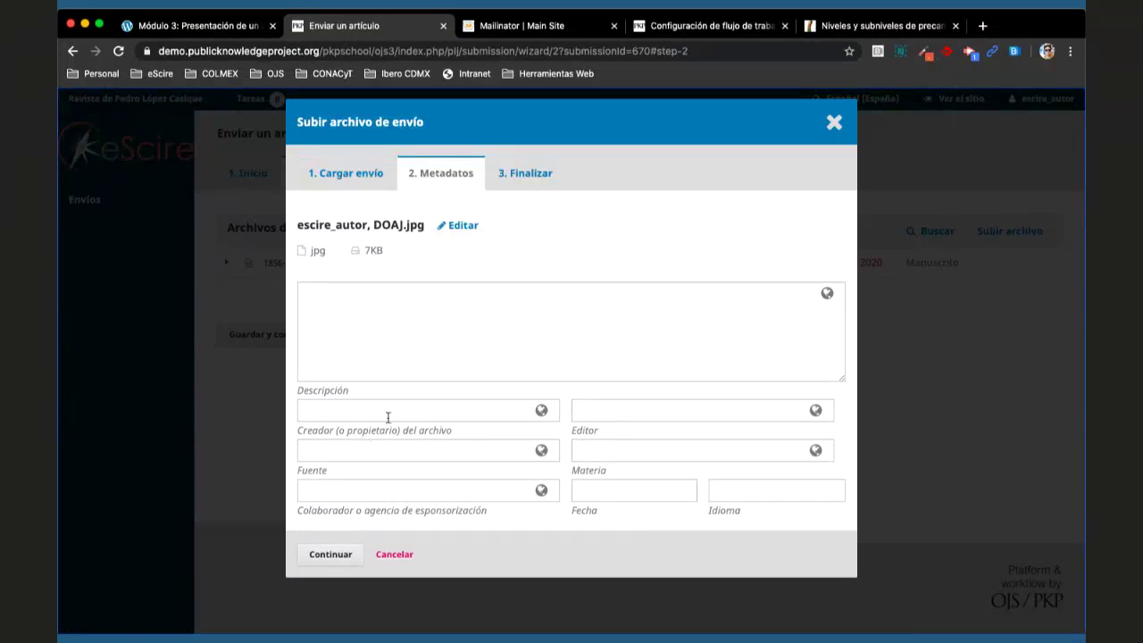
click(387, 416)
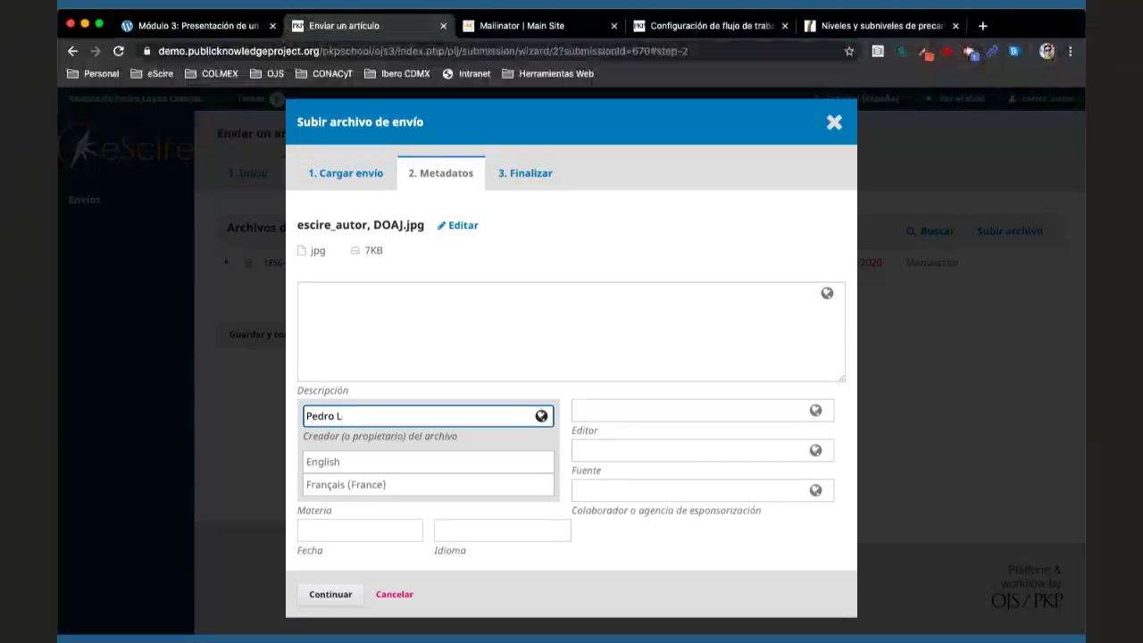
click(572, 377)
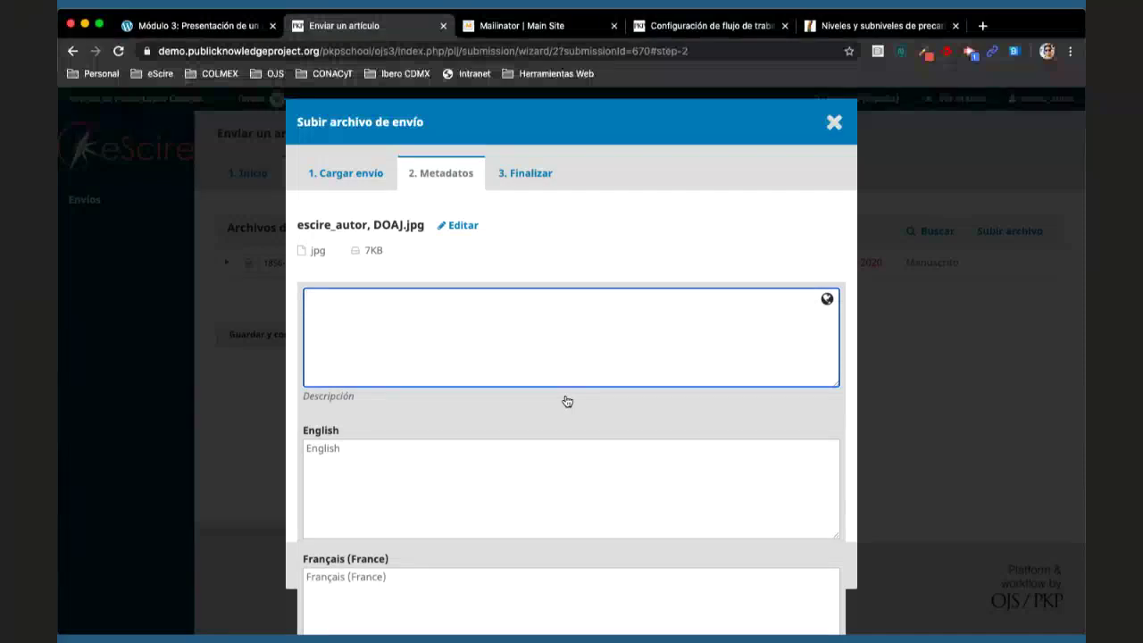
click(494, 440)
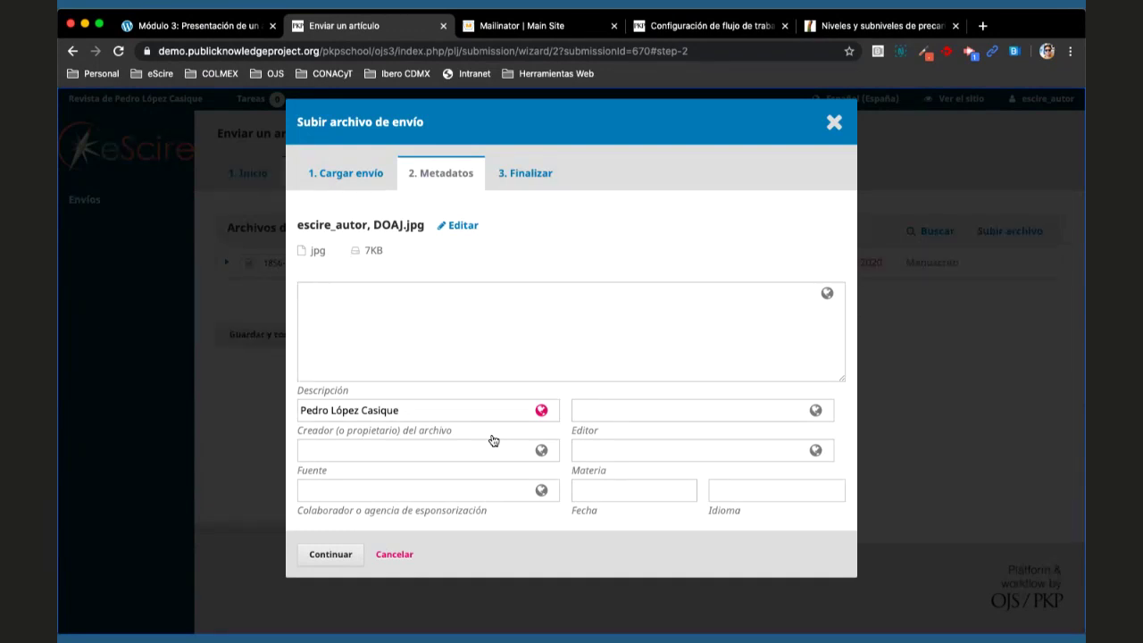
- Clear the Creador field and save the DOAJ.jpg metadata
triple_click(433, 401)
double_click(444, 408)
triple_click(444, 411)
key(BackSpace)
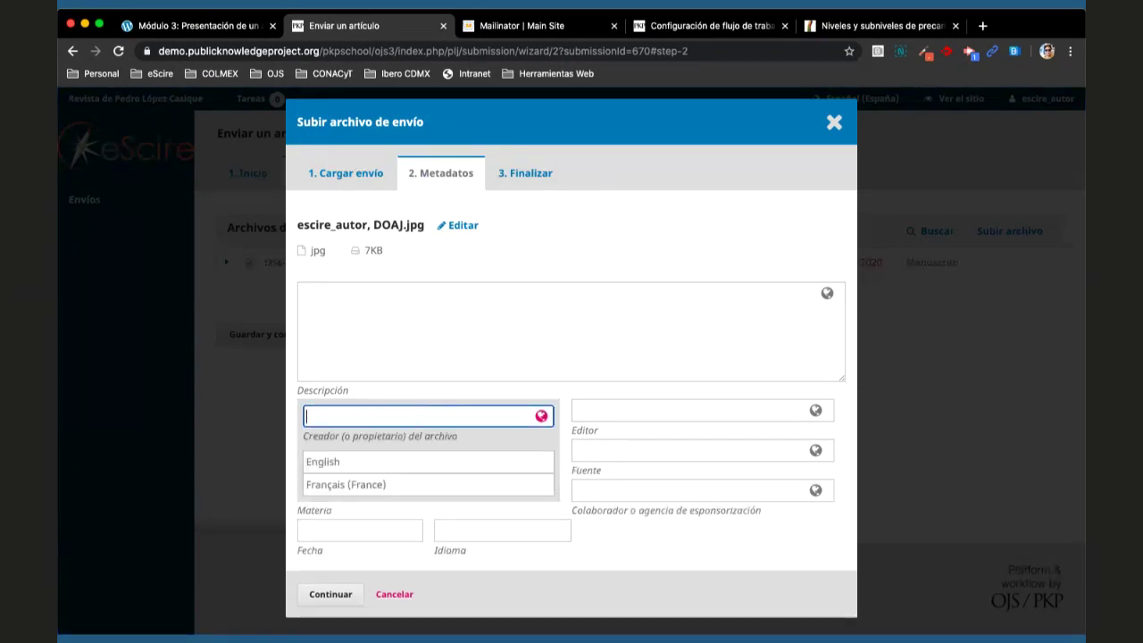
click(569, 268)
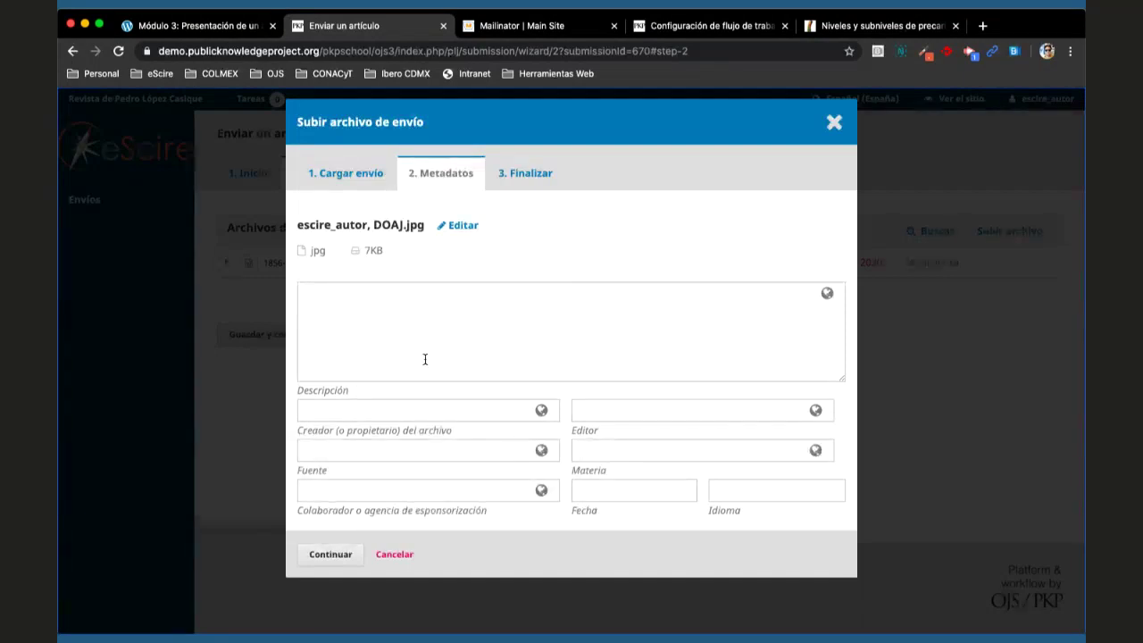
click(329, 555)
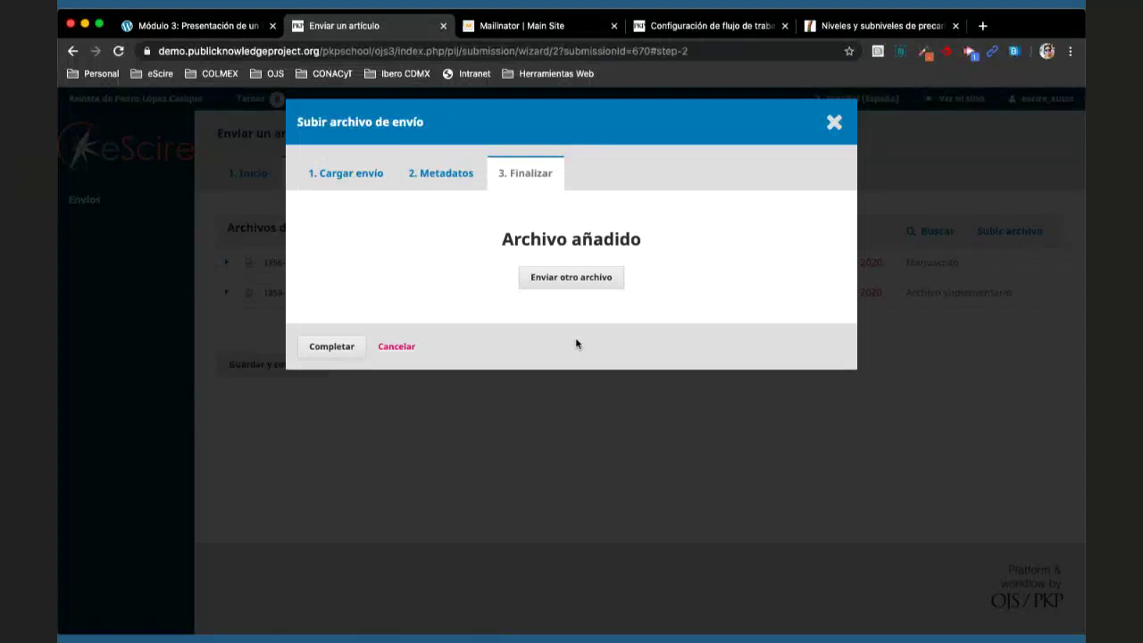
- Start another new-file upload with component Archivo suplementario
click(586, 278)
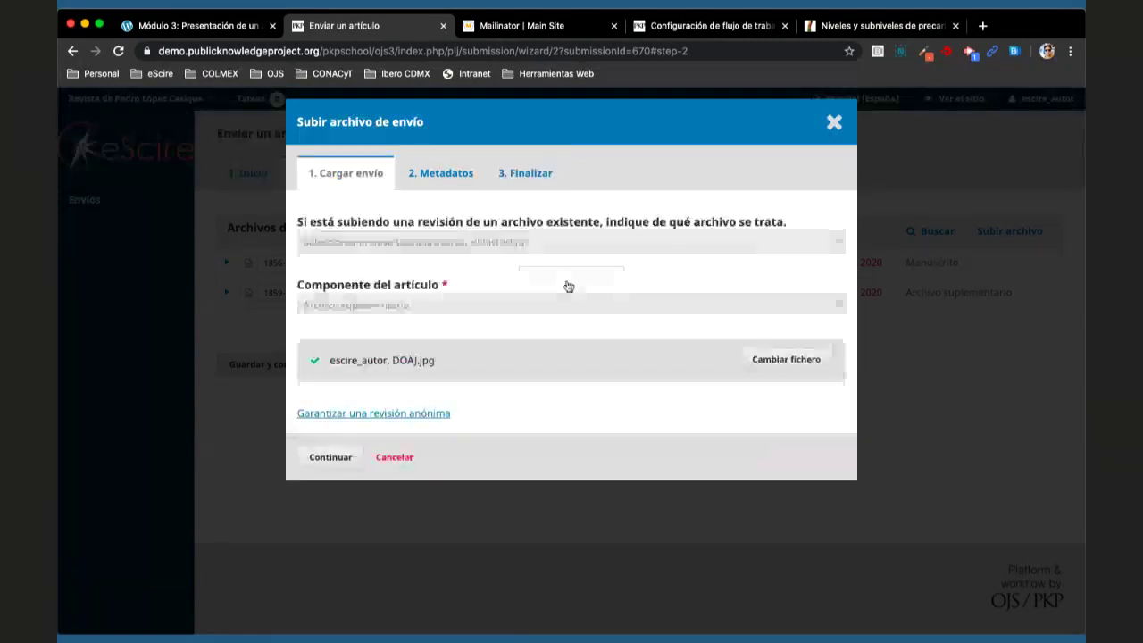
click(502, 249)
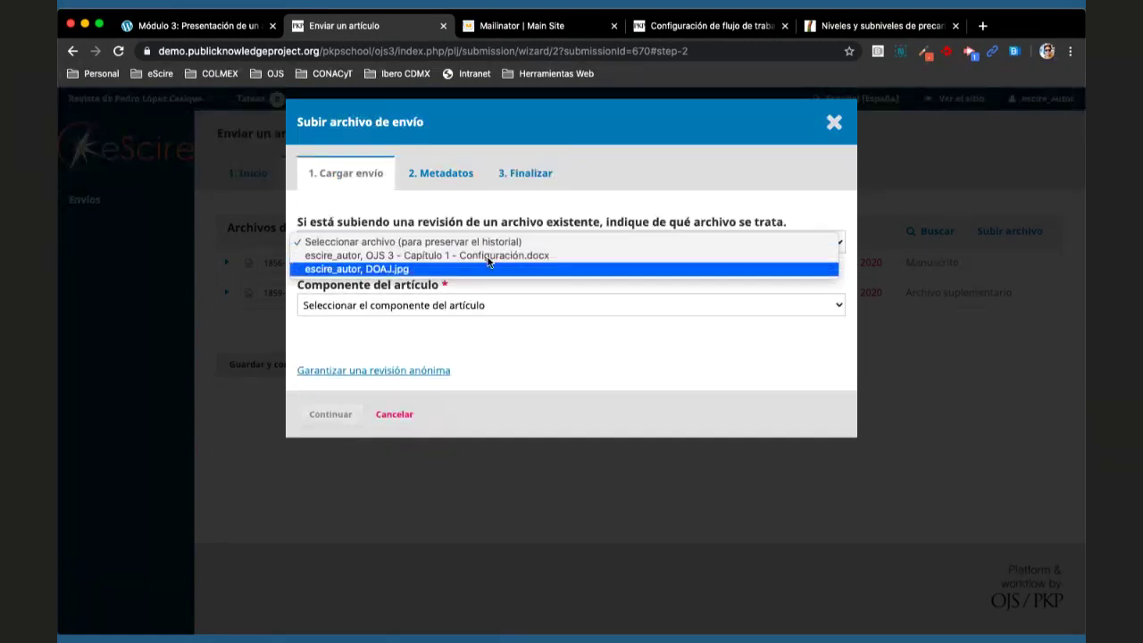
click(482, 242)
click(474, 308)
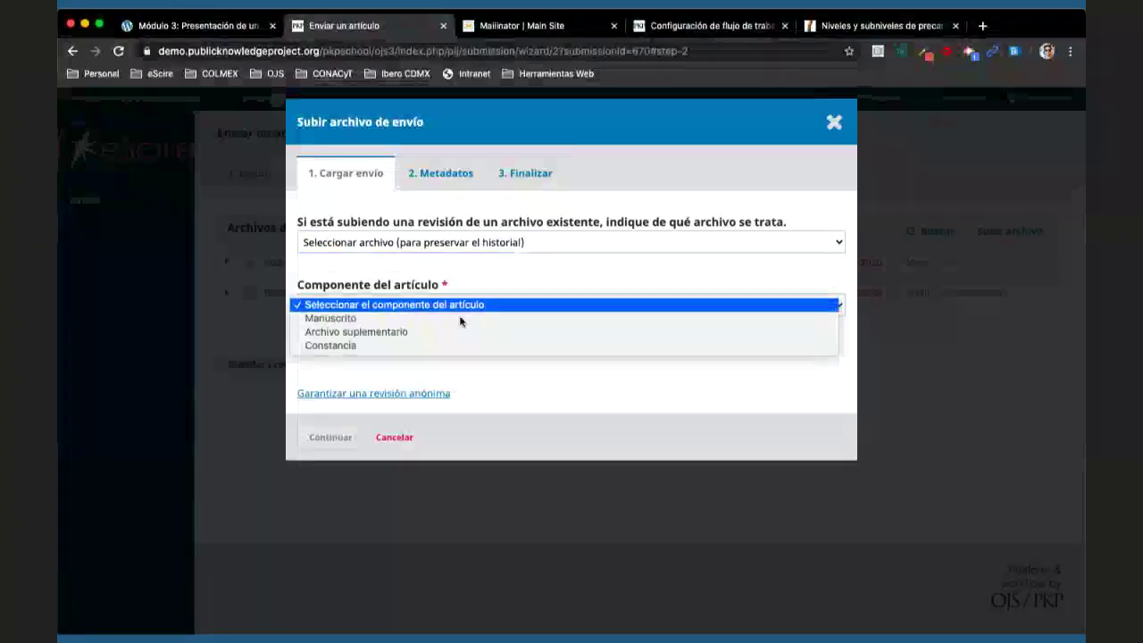
click(446, 331)
- Upload newplot (14).png and complete it without metadata
click(790, 383)
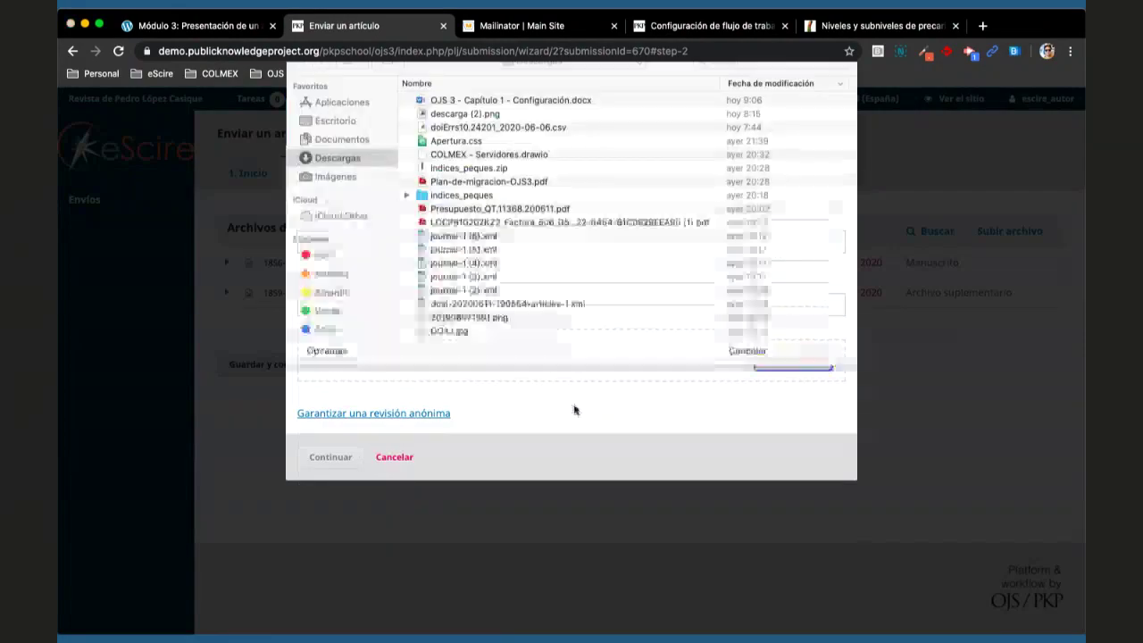
click(518, 309)
scroll(518, 309, down, 10)
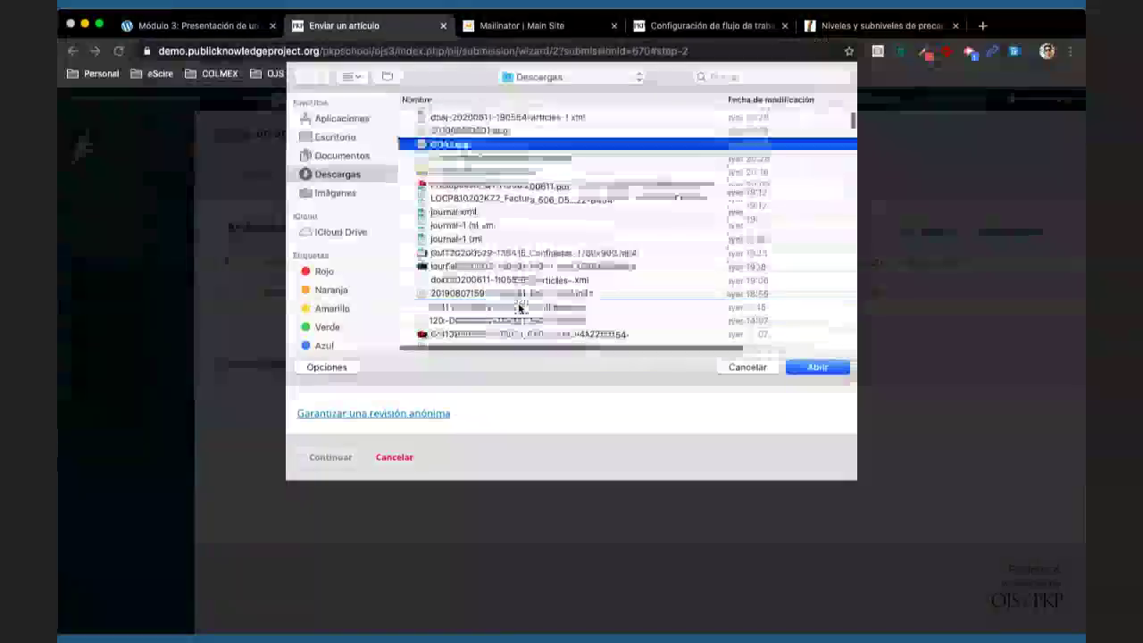
scroll(518, 308, down, 5)
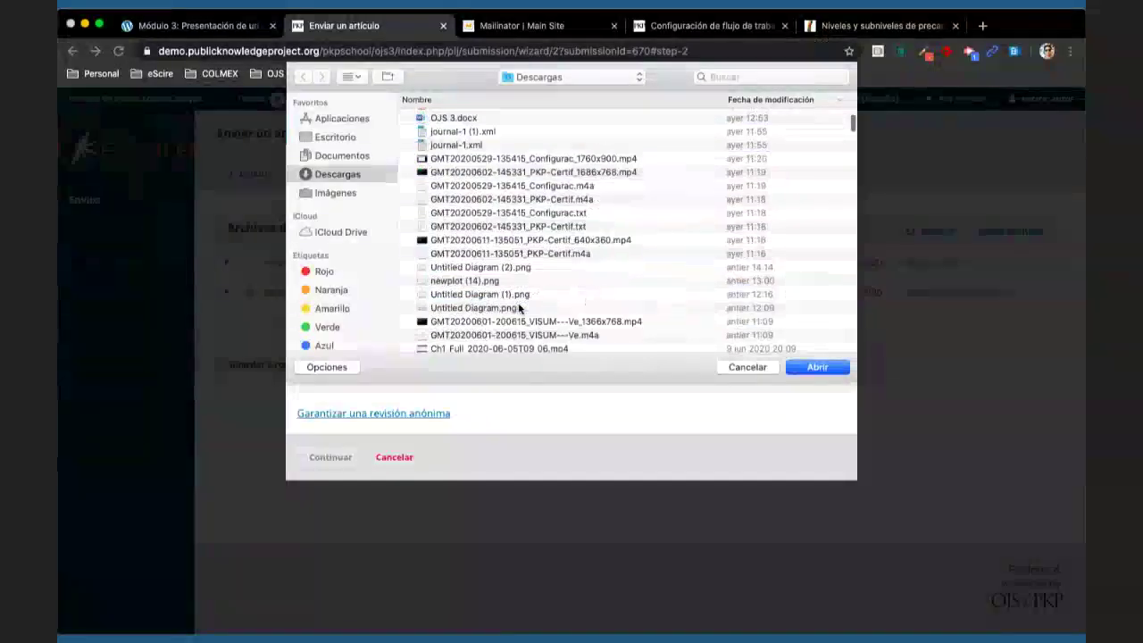
click(494, 279)
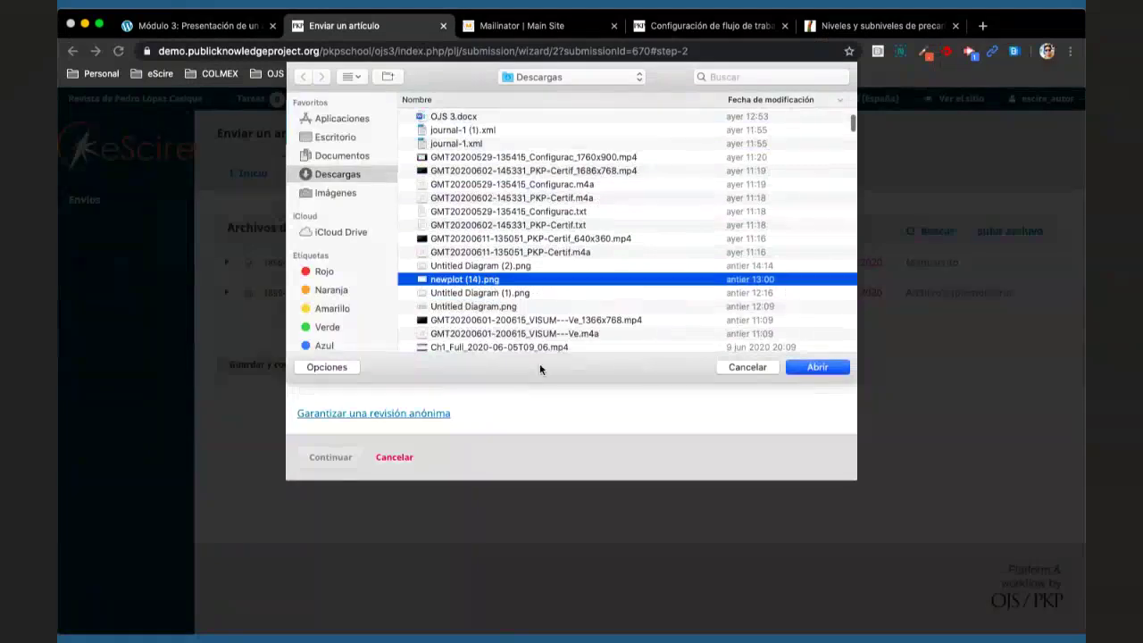
key(Return)
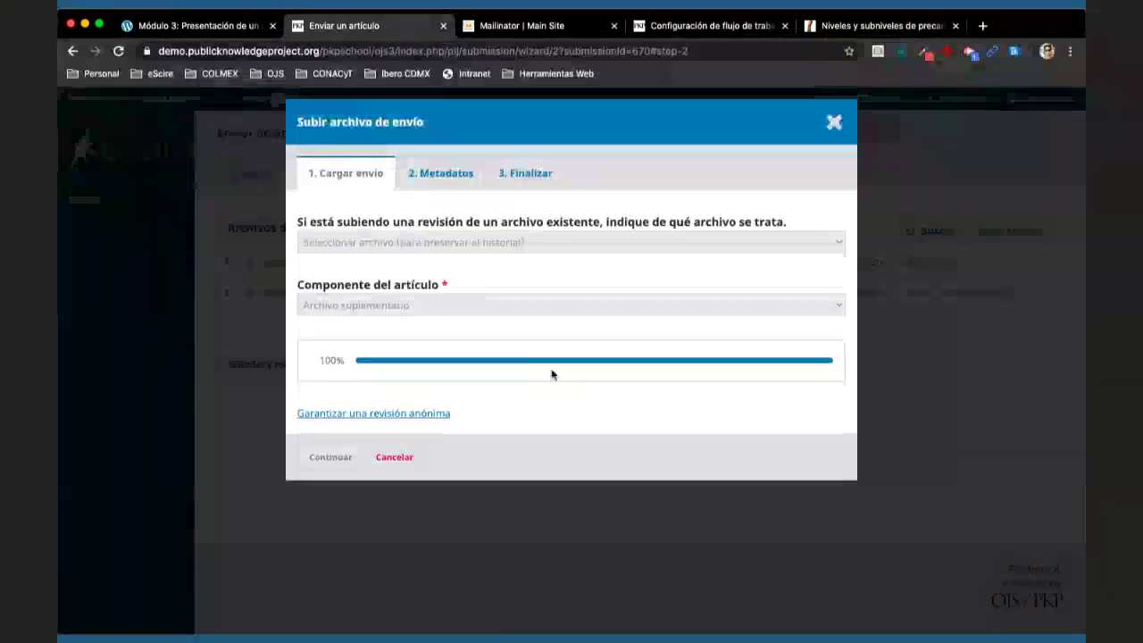
click(339, 456)
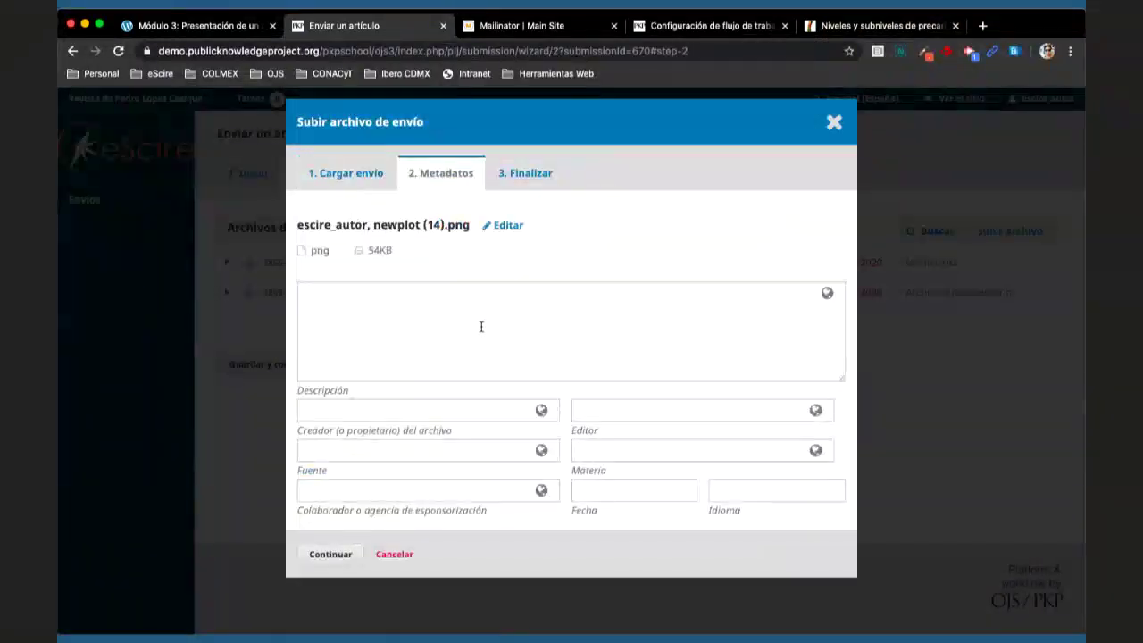
click(332, 554)
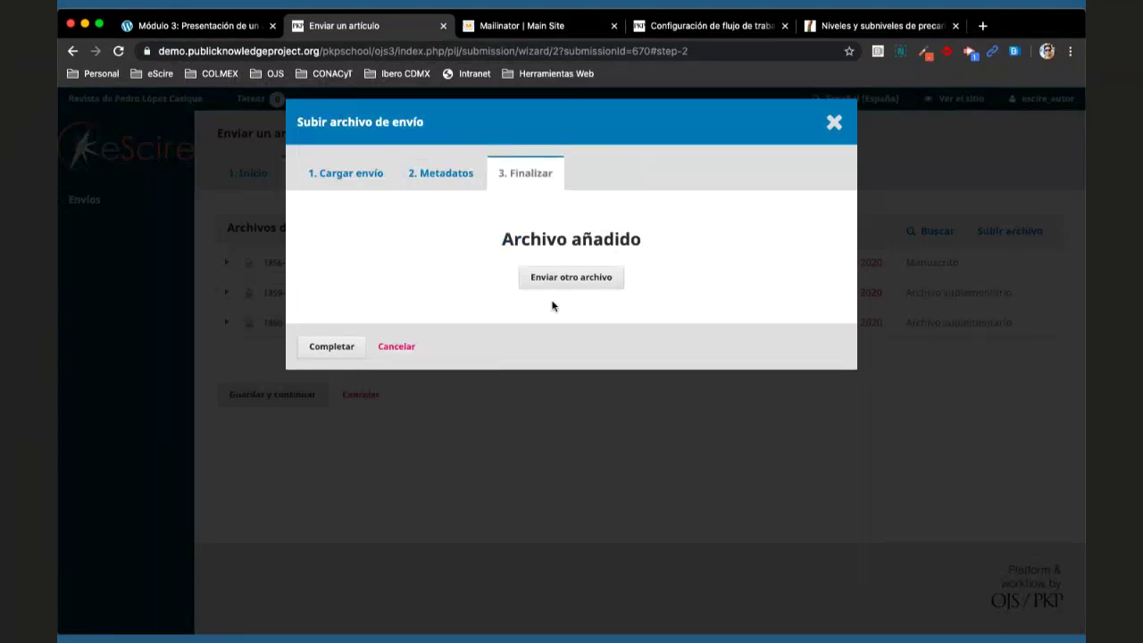
click(330, 346)
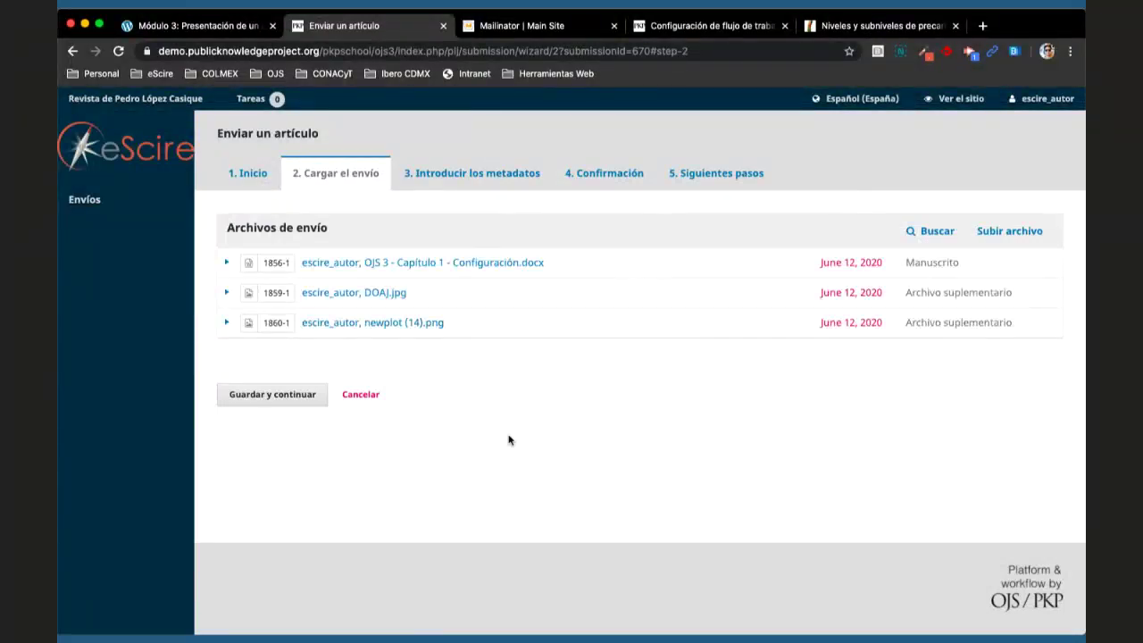
click(998, 234)
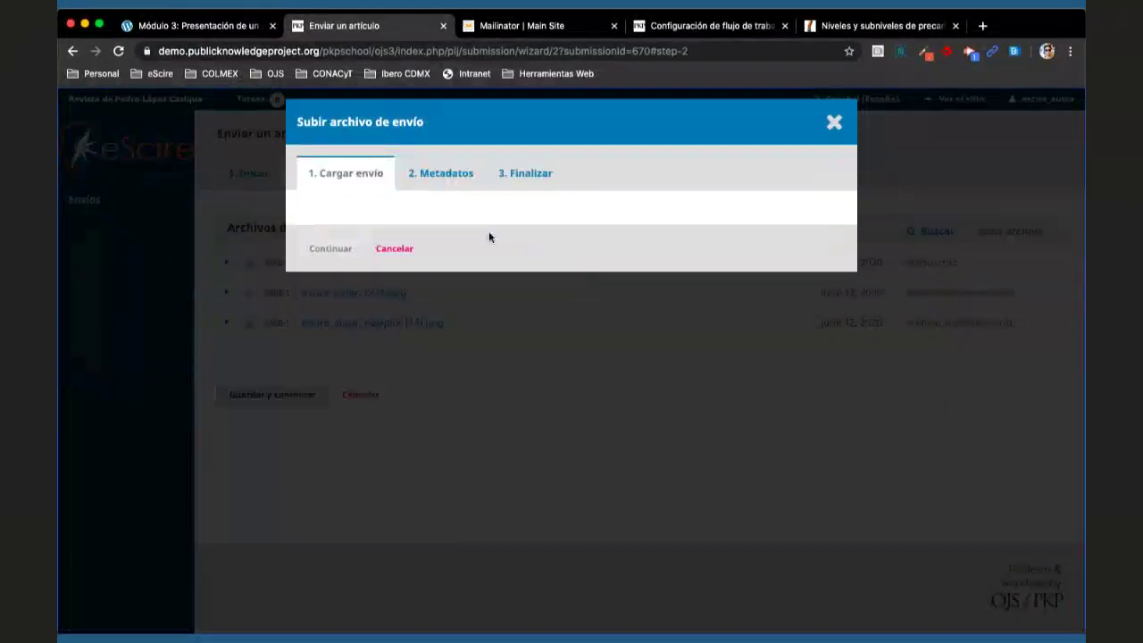
click(487, 247)
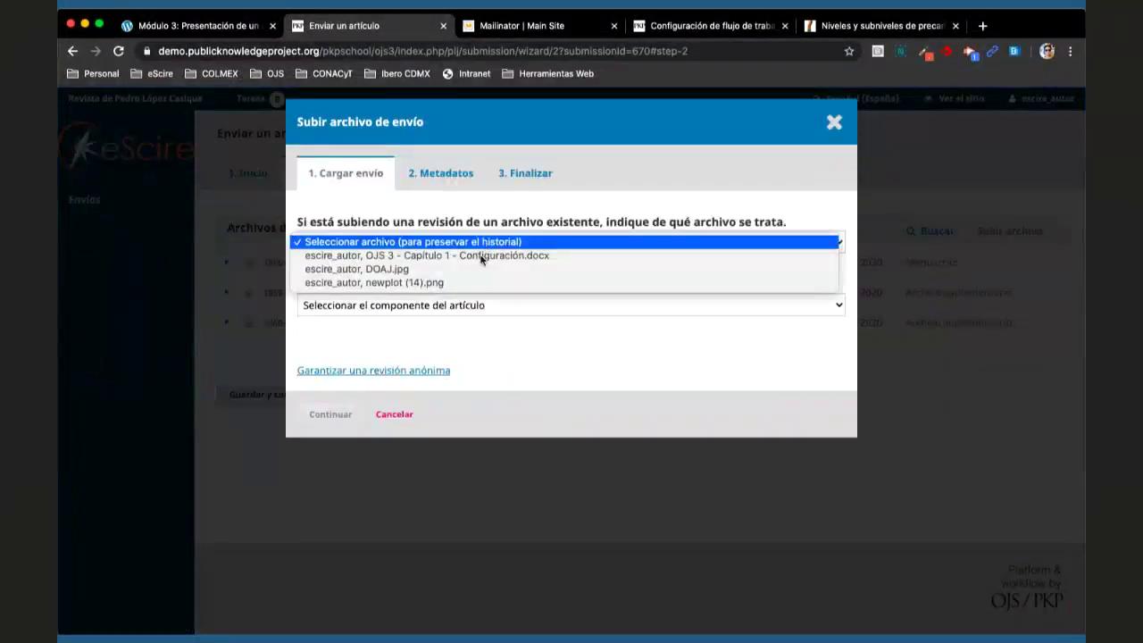
click(464, 322)
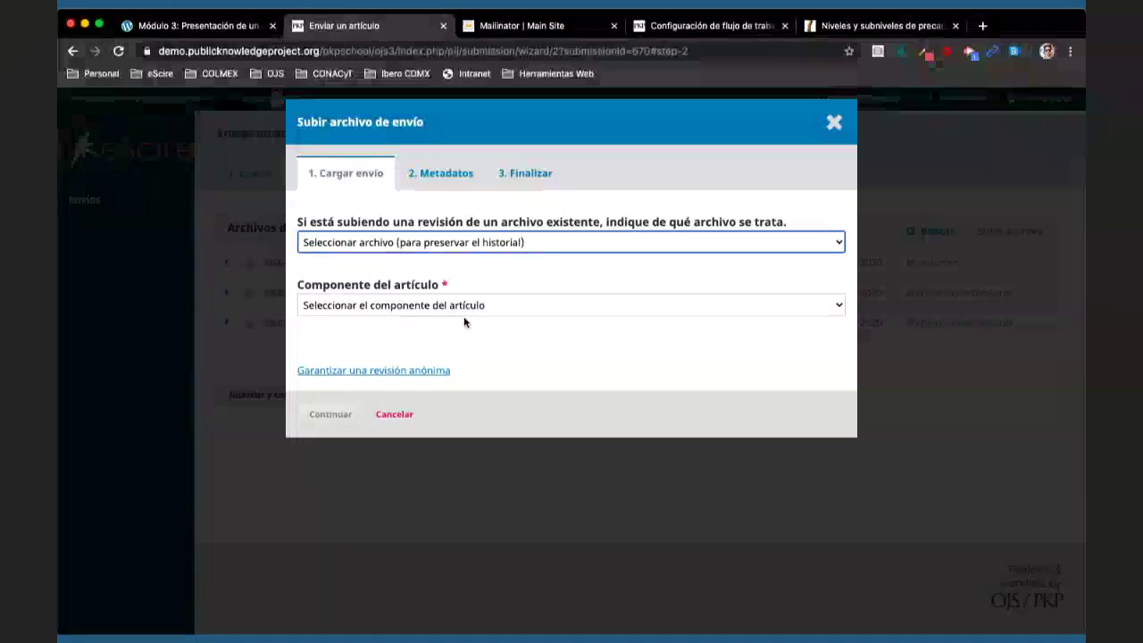
click(562, 245)
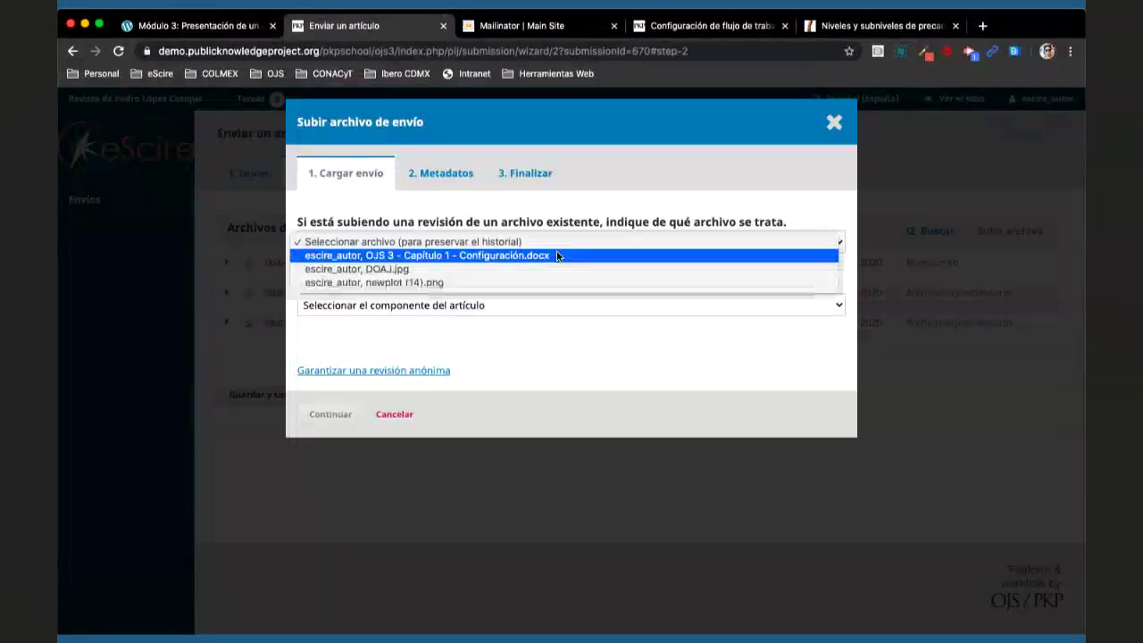
click(550, 257)
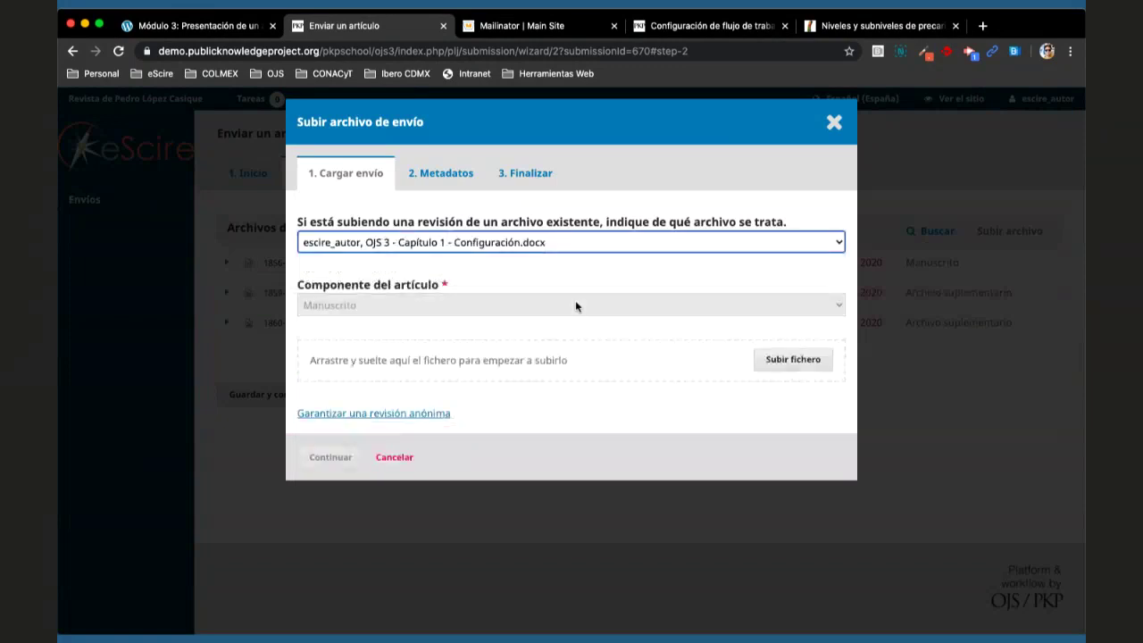
click(834, 123)
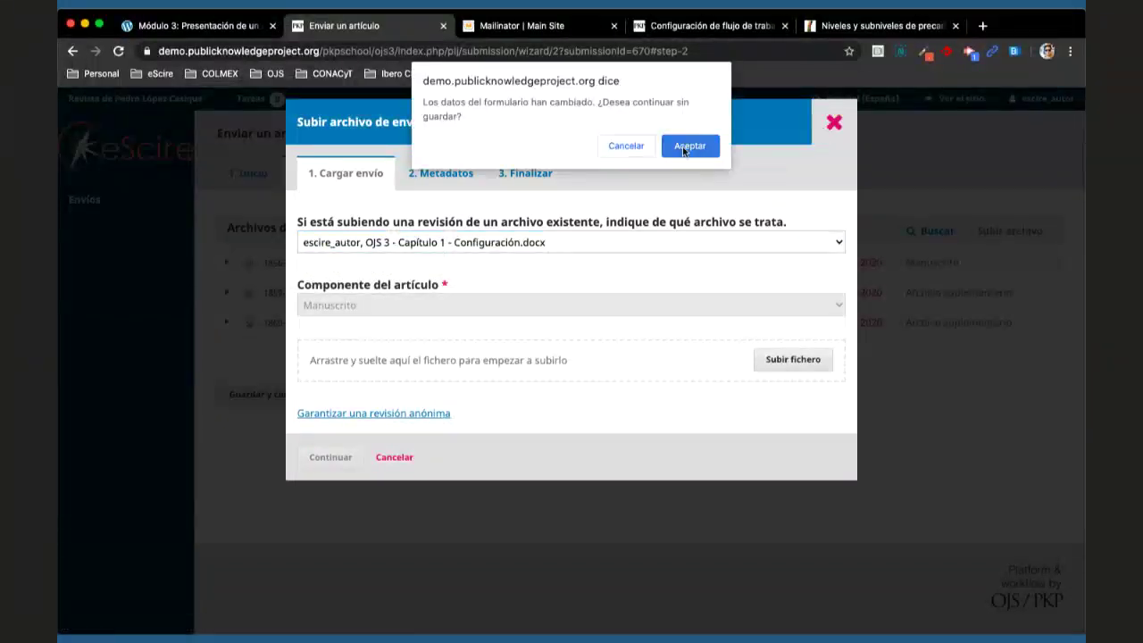
click(685, 148)
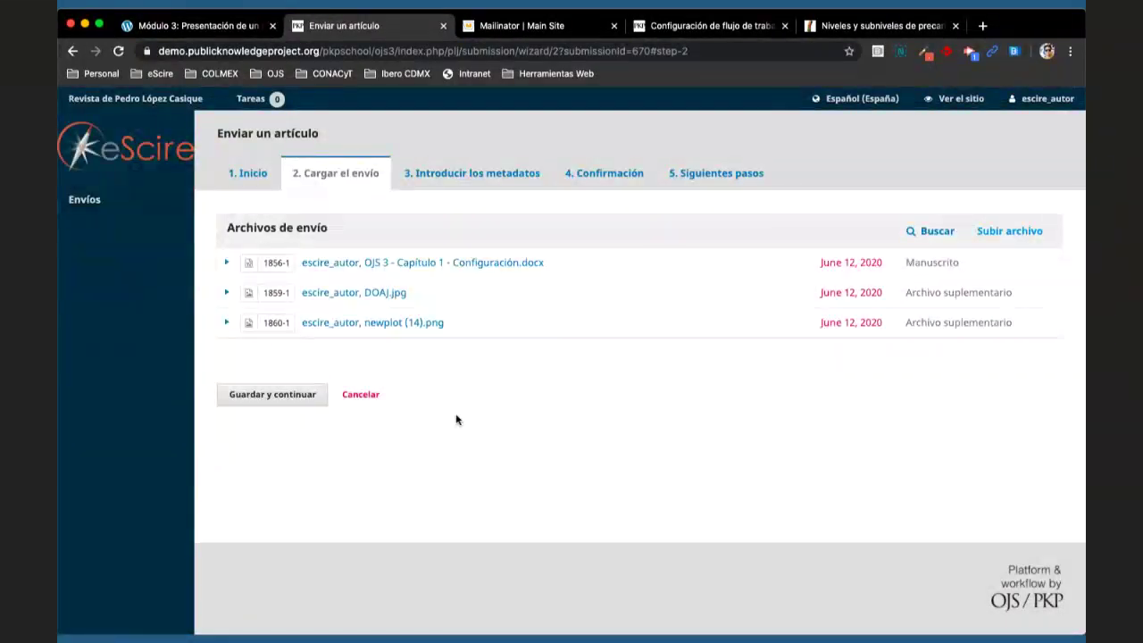
- Continue to the metadata step and enter the title 'Configuración de OJS 3'
click(259, 396)
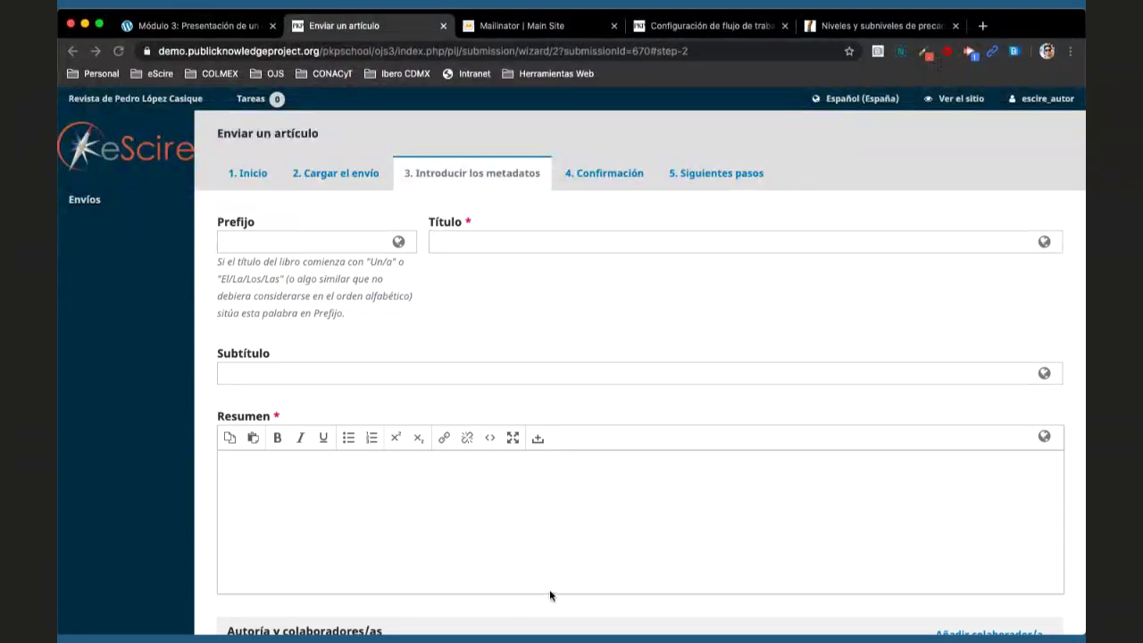
click(495, 242)
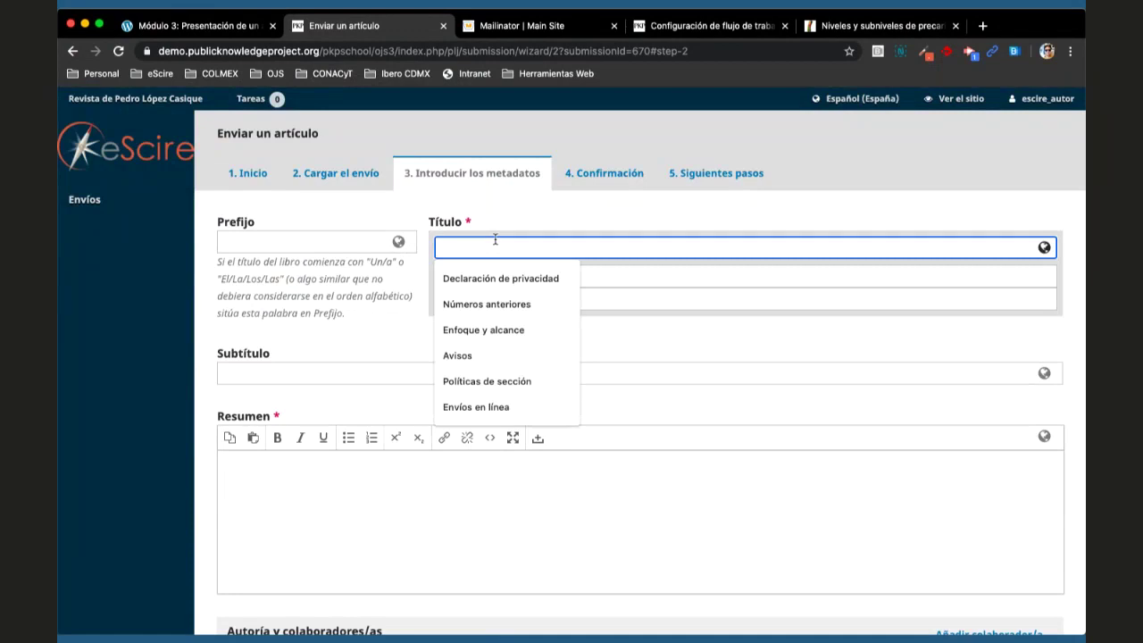
text(COnfigu)
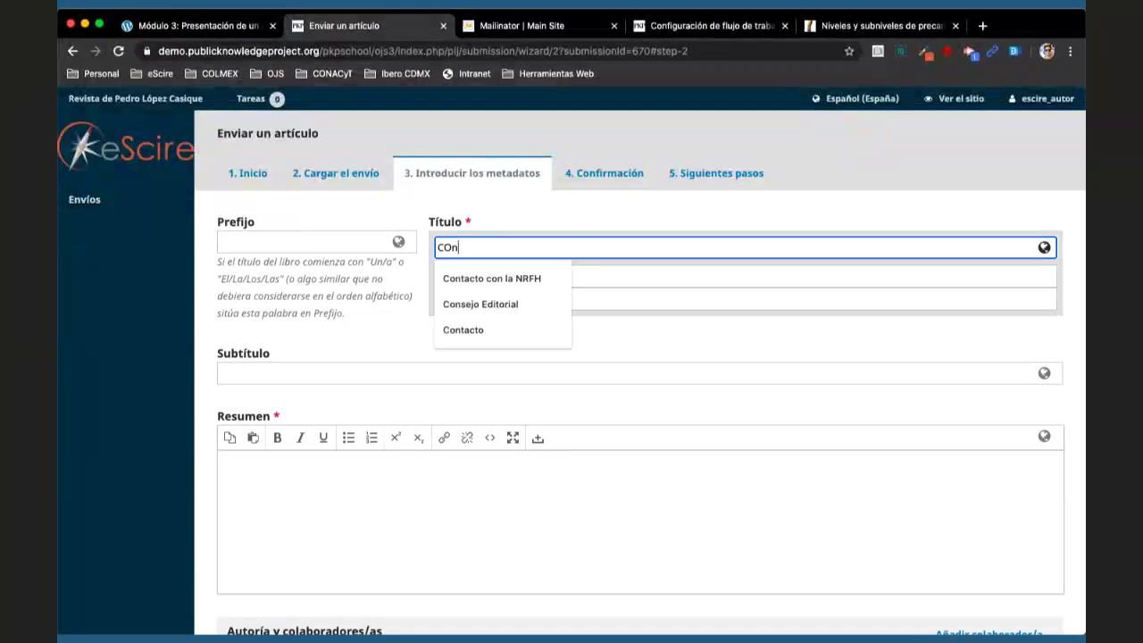
key(BackSpace)
key(BackSpace)
text(onfigu)
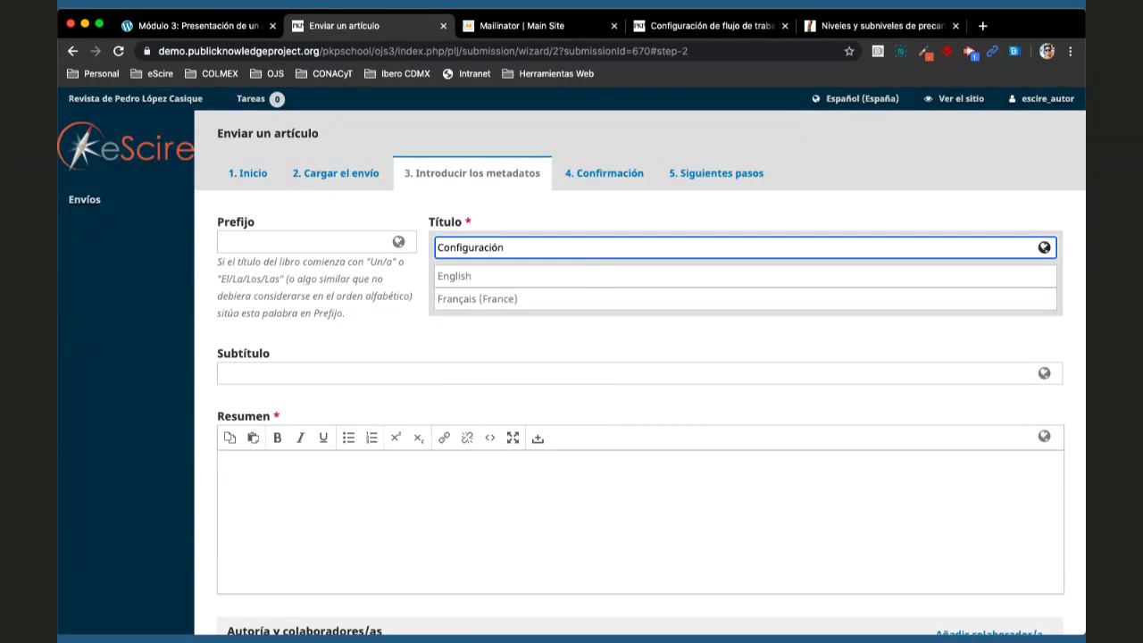
text(ración de OJS 3)
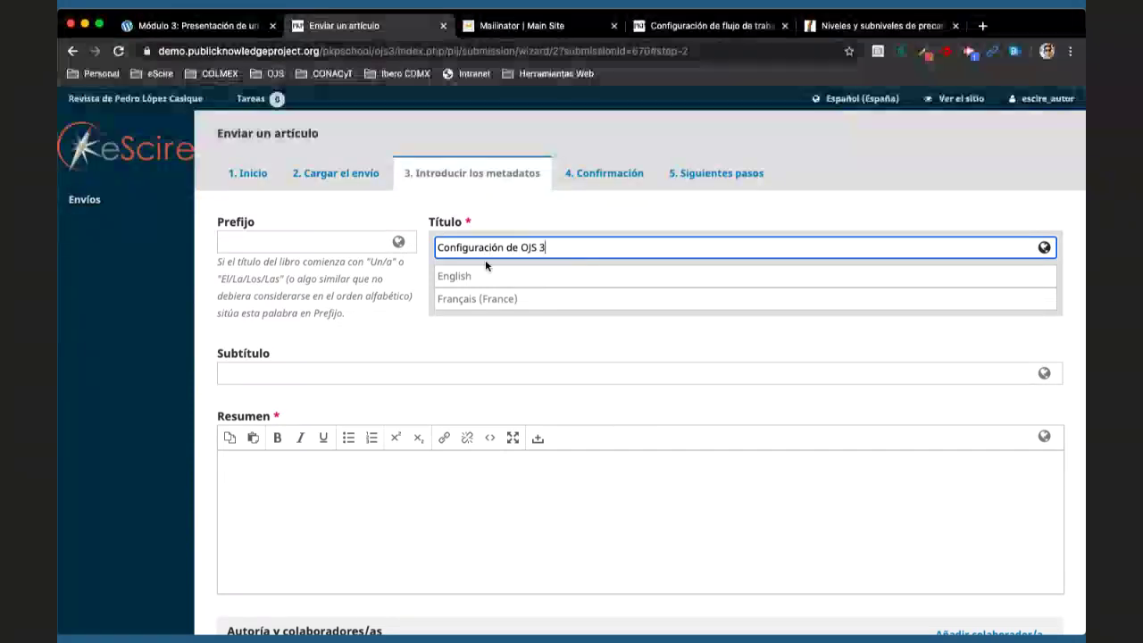
- Add the English title translation 'OJS 3 Configuration'
click(547, 273)
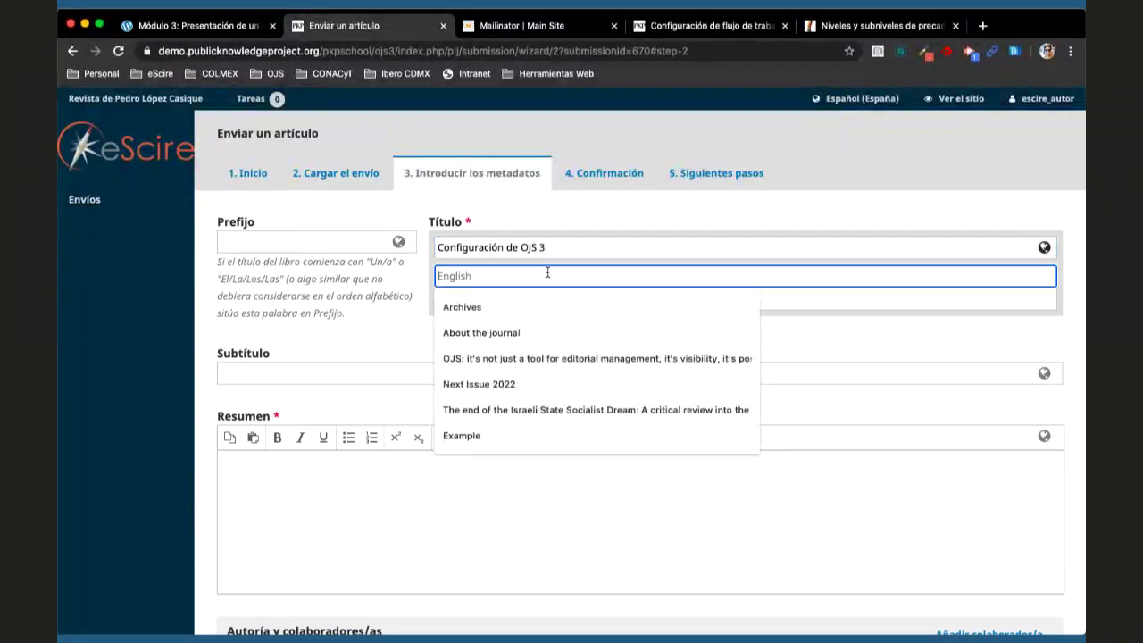
key(Escape)
text(OJS 3)
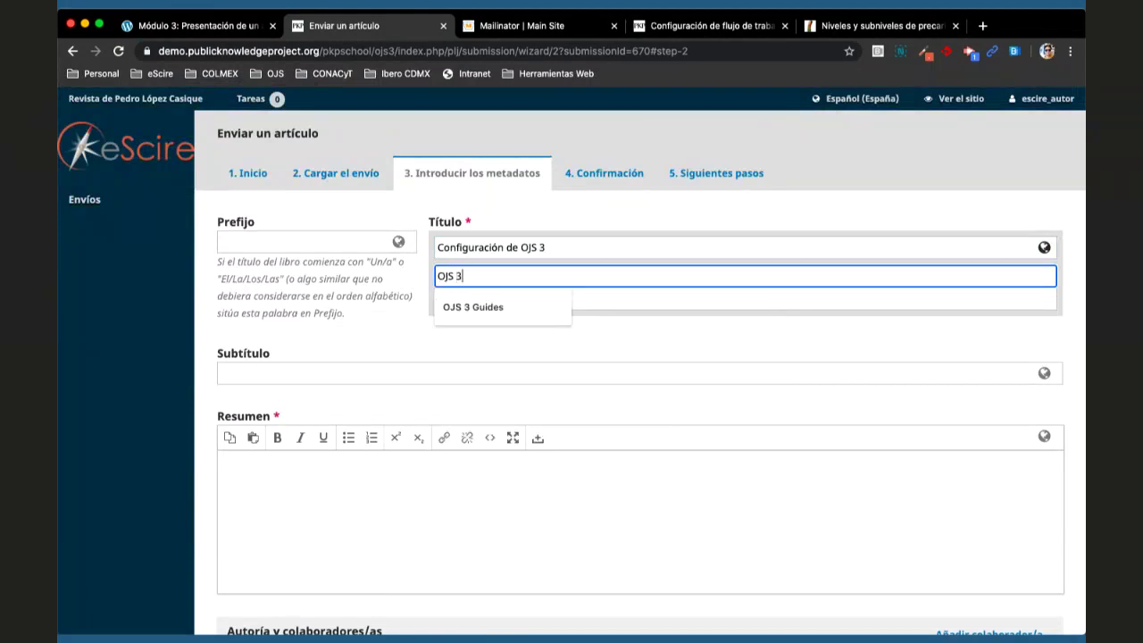
text( Configuration)
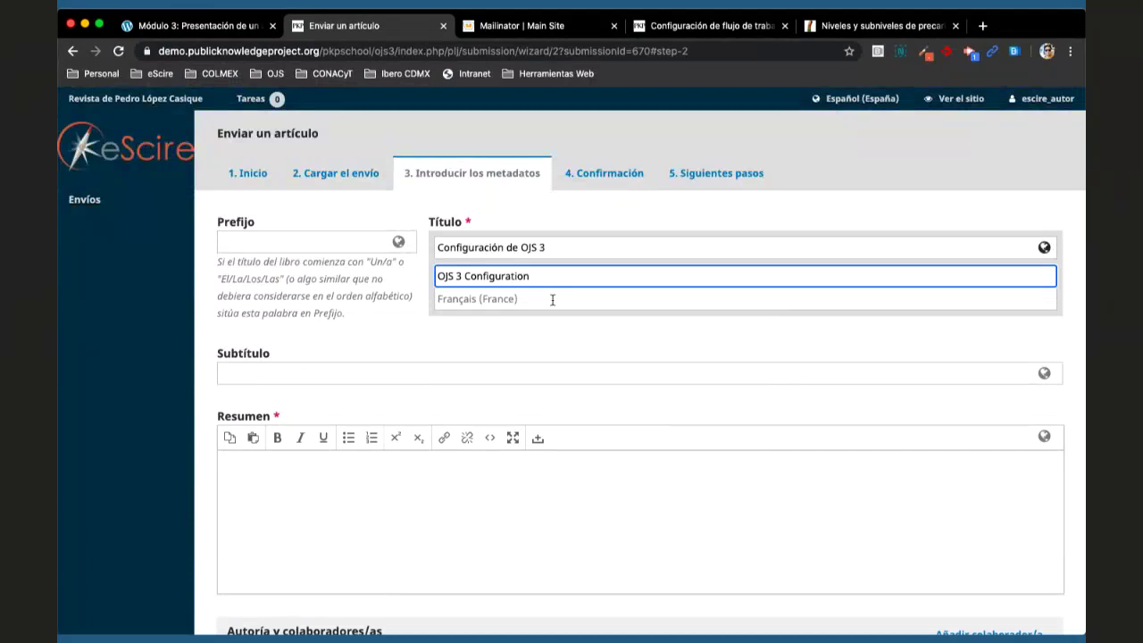
click(550, 302)
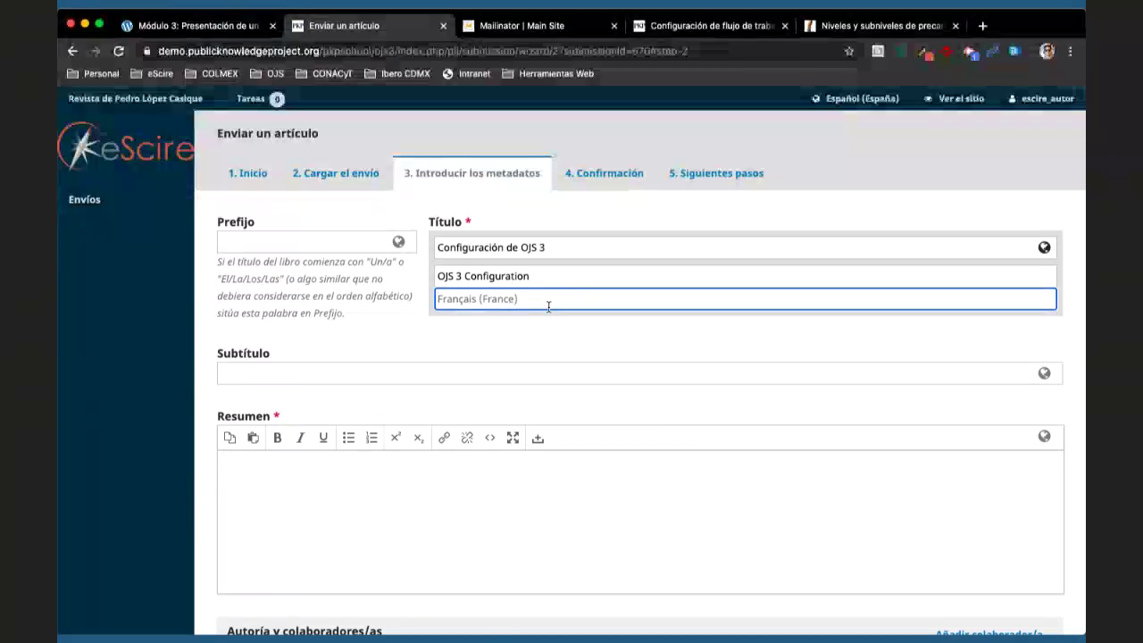
- Paste the two-paragraph Spanish OJS description into the Resumen abstract
click(628, 229)
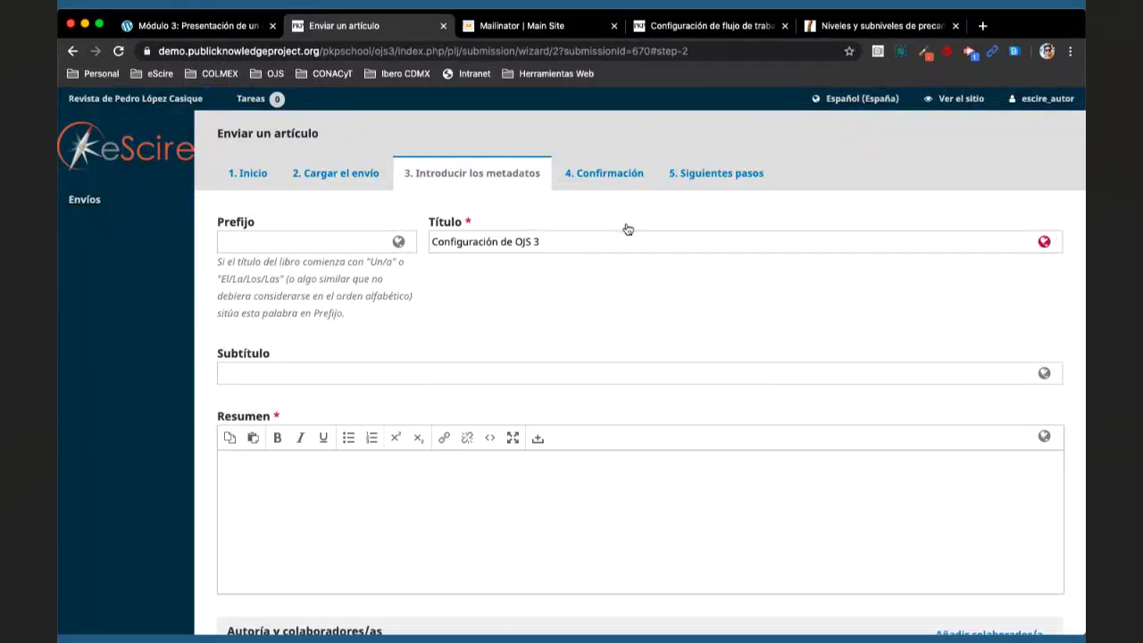
scroll(572, 336, down, 2)
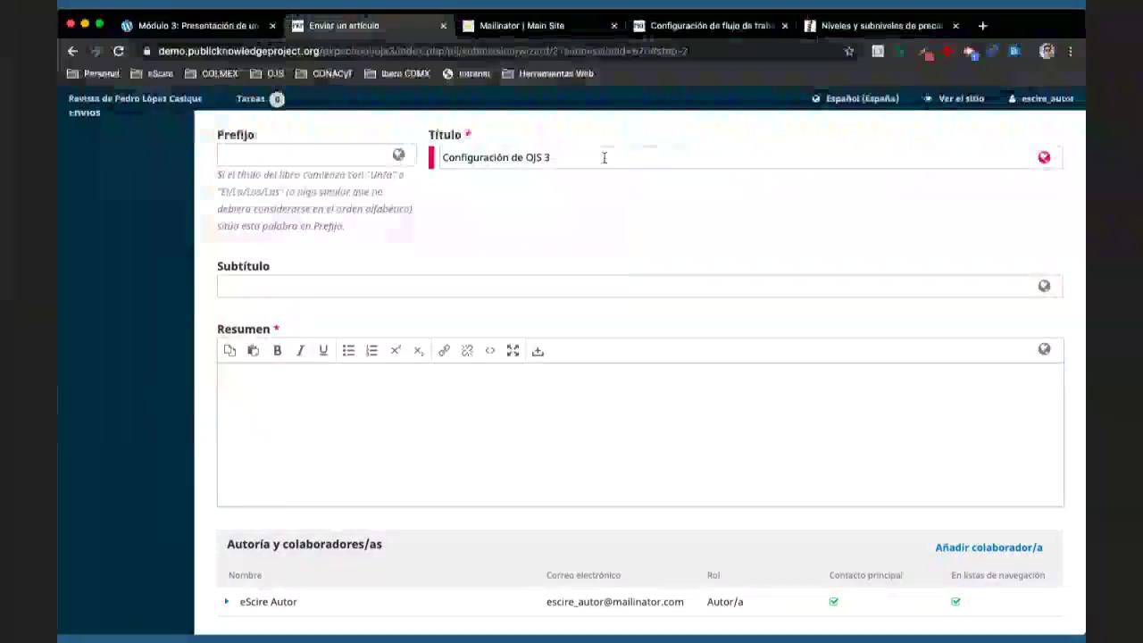
click(432, 430)
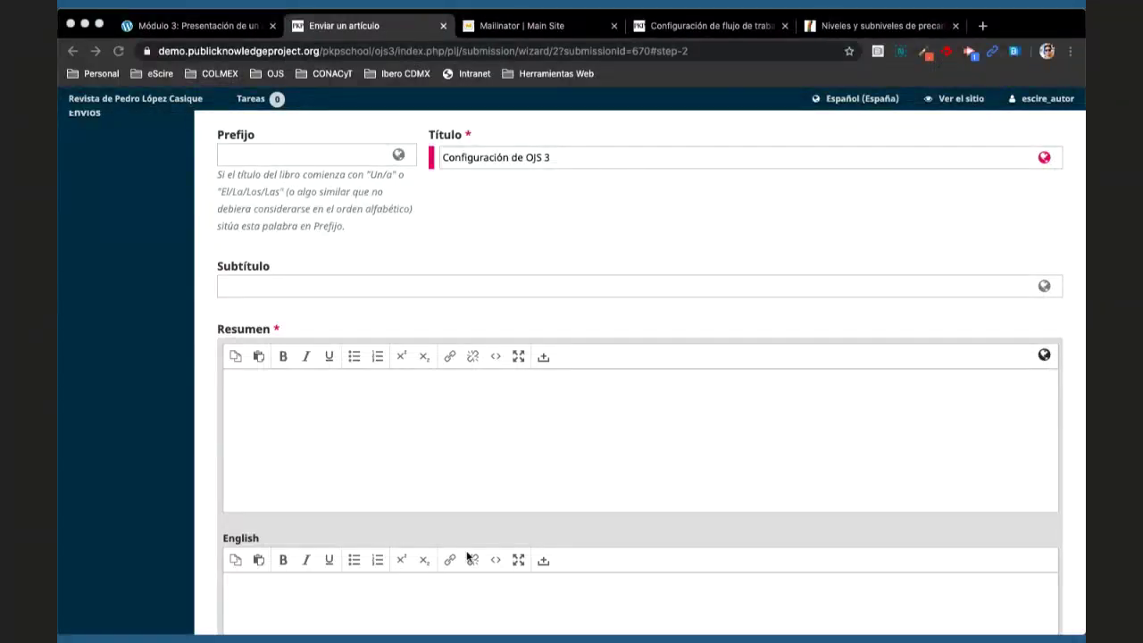
click(396, 438)
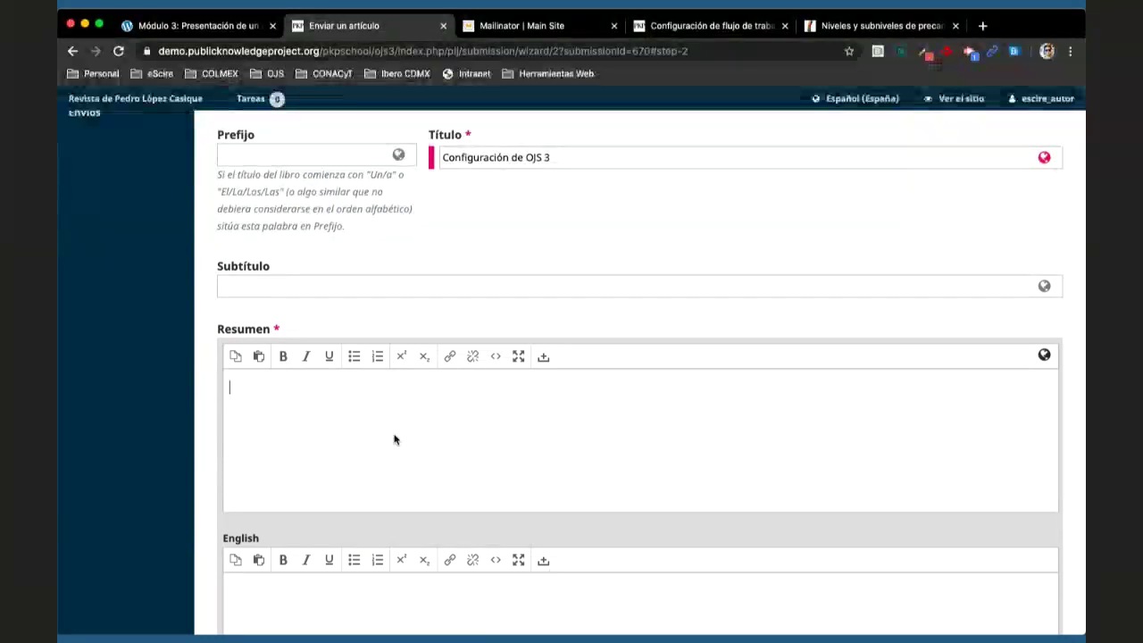
text(Open Journal Systems (OJS) es una solución de código abierto para la gestión y publicación de revistas académicas en línea. OJS es un sistema de gestión y publicación de revistas altamente flexible, operado por un editor, que puede descargarse gratuitamente e instalarse en un servidor web local. Ha sido diseñado para reducir el tiempo y la energía dedicados a las tareas administrativas y de gestión asociadas con la edición de una revista, al tiempo que mejora el mantenimiento de registros y la eficiencia de los procesos editoriales. Su objetivo es mejorar la calidad académica y pública de la publicación de revistas a través de una serie de innovaciones, entre las que se incluyen la mejora de la experiencia del lector, la transparencia de las políticas de las revistas y la mejora de la indización.)
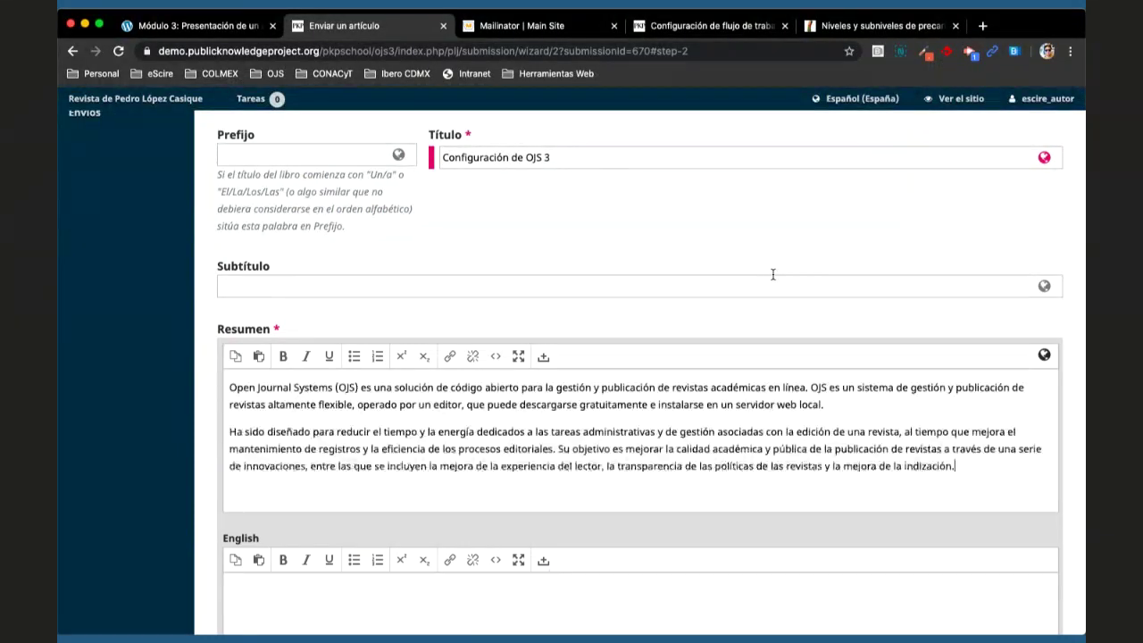
- Search Google for 'ojs docs' in a new tab and open the PKP Docs result
click(980, 26)
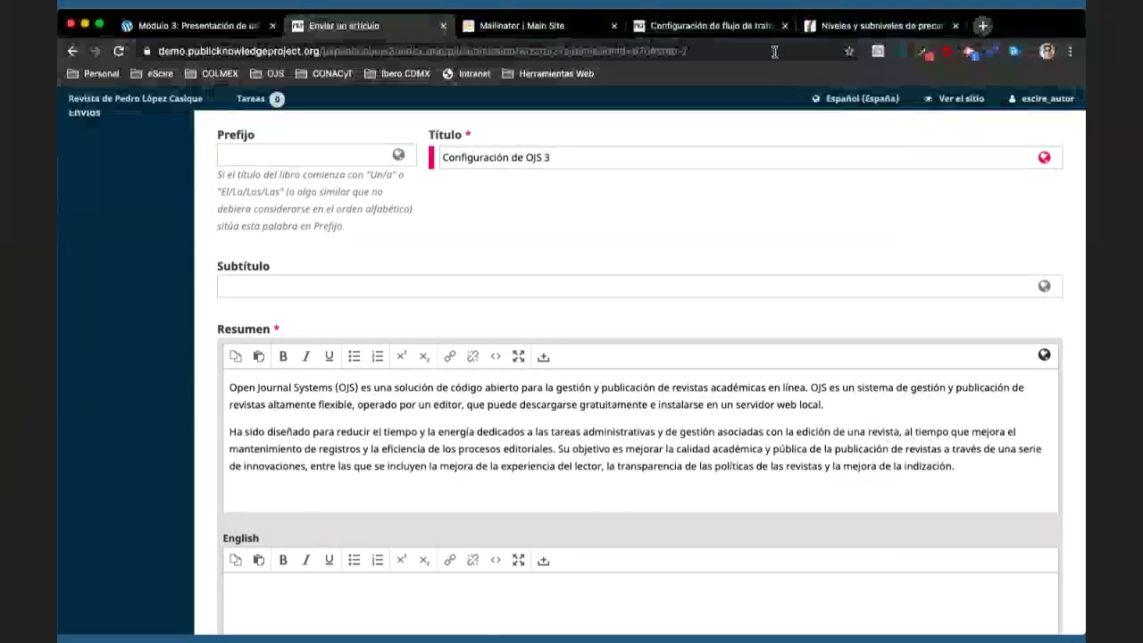
text(ojs)
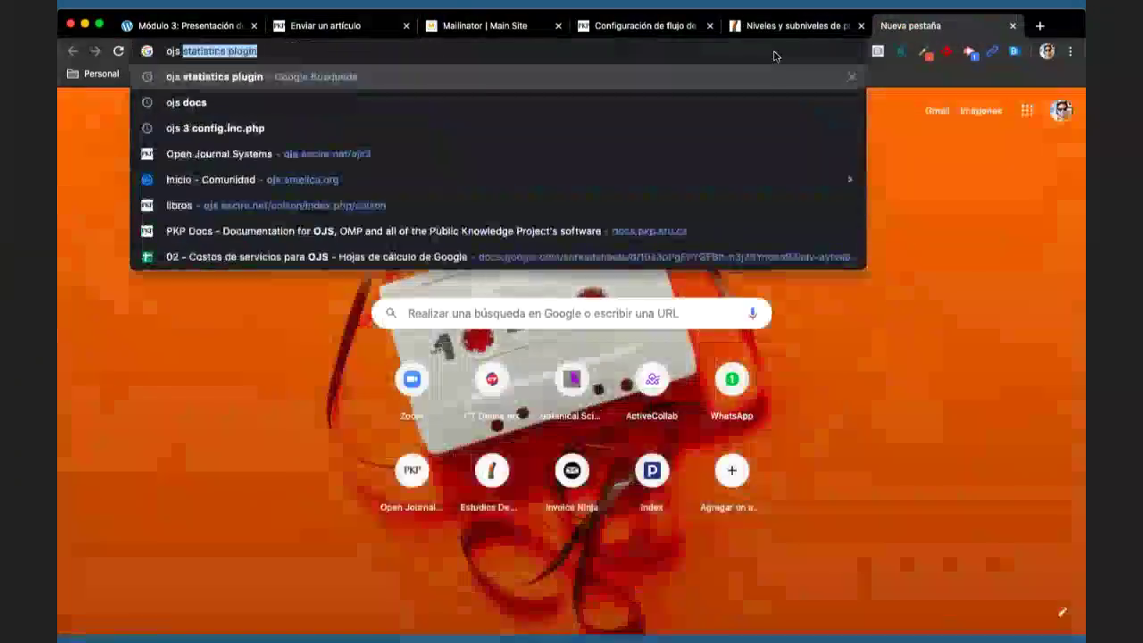
key(Down)
key(Return)
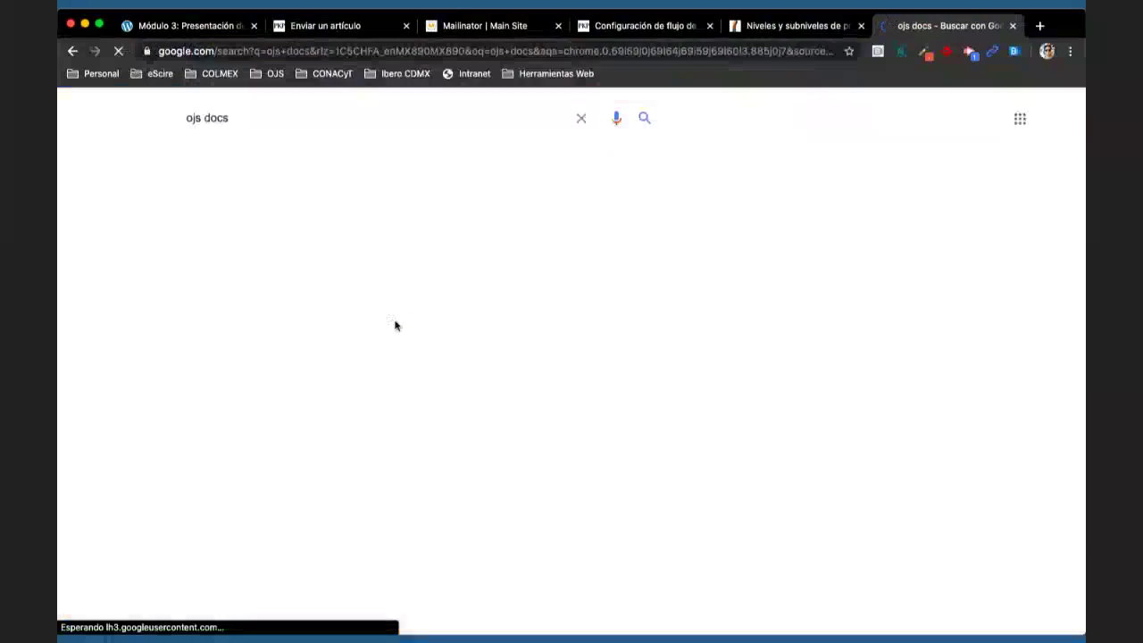
click(383, 234)
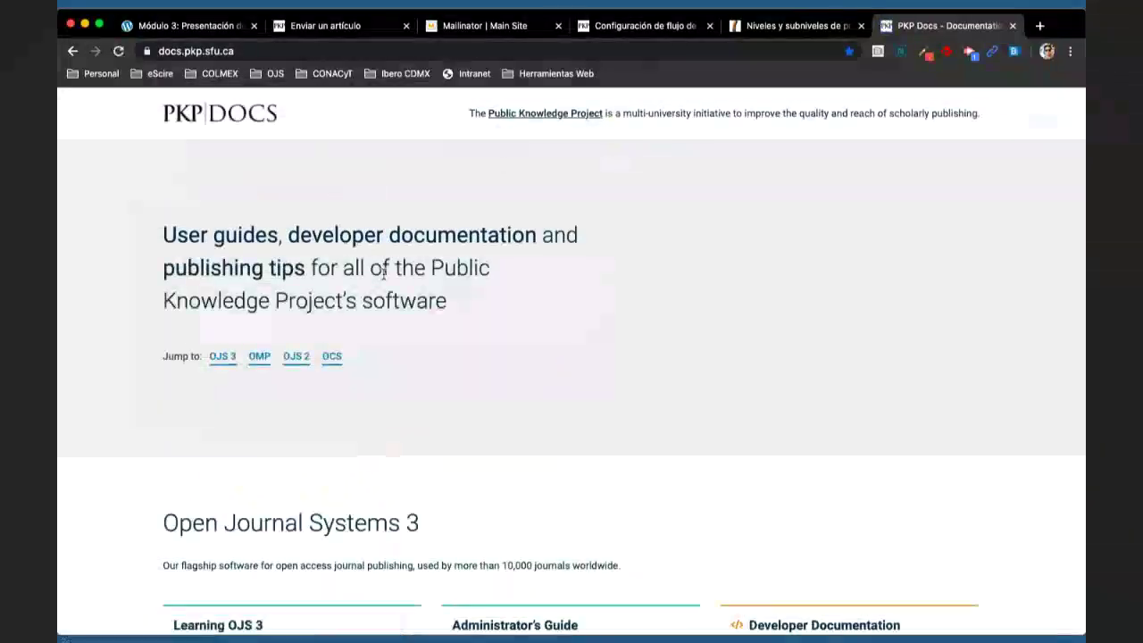
- Open the Learning OJS Introduction page and select its first two paragraphs
scroll(407, 292, down, 5)
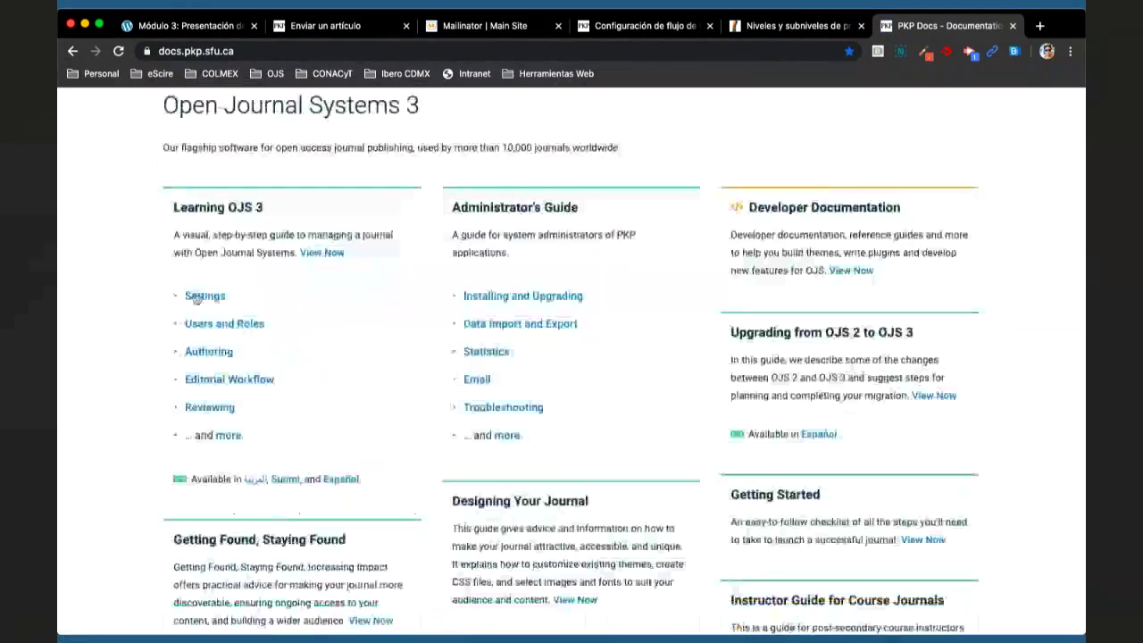
click(204, 295)
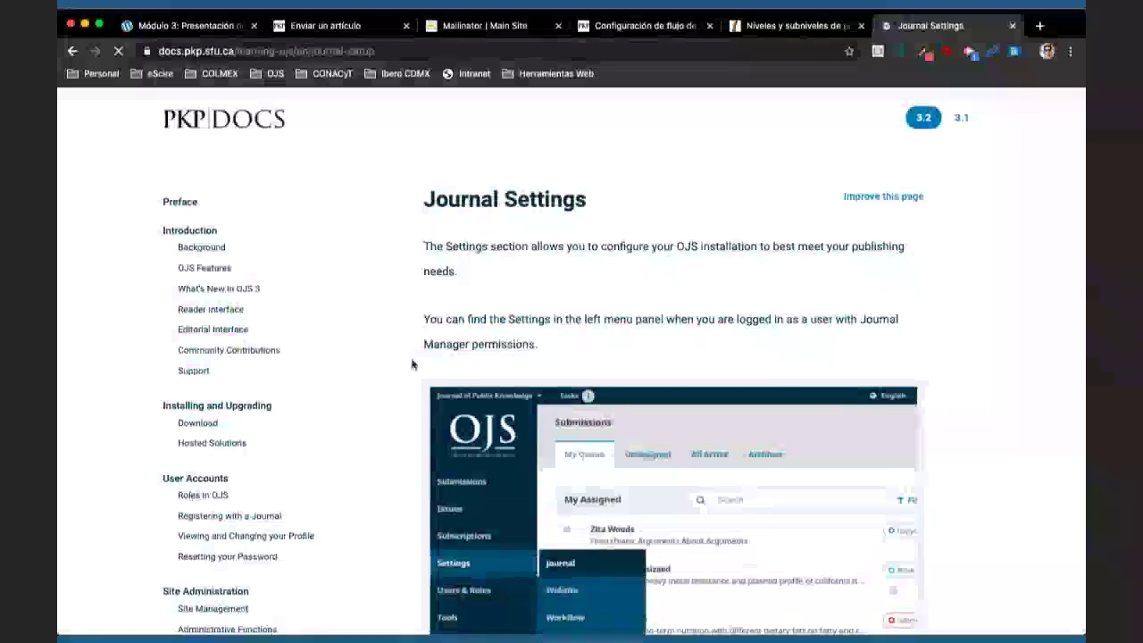
scroll(412, 363, down, 6)
scroll(413, 364, up, 3)
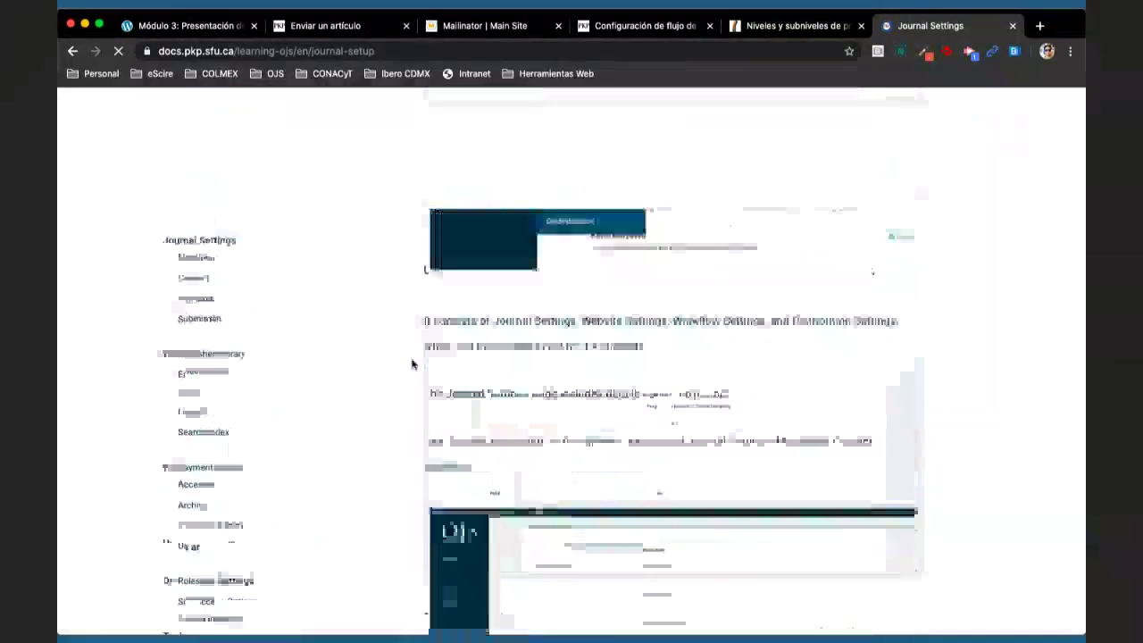
scroll(309, 253, up, 5)
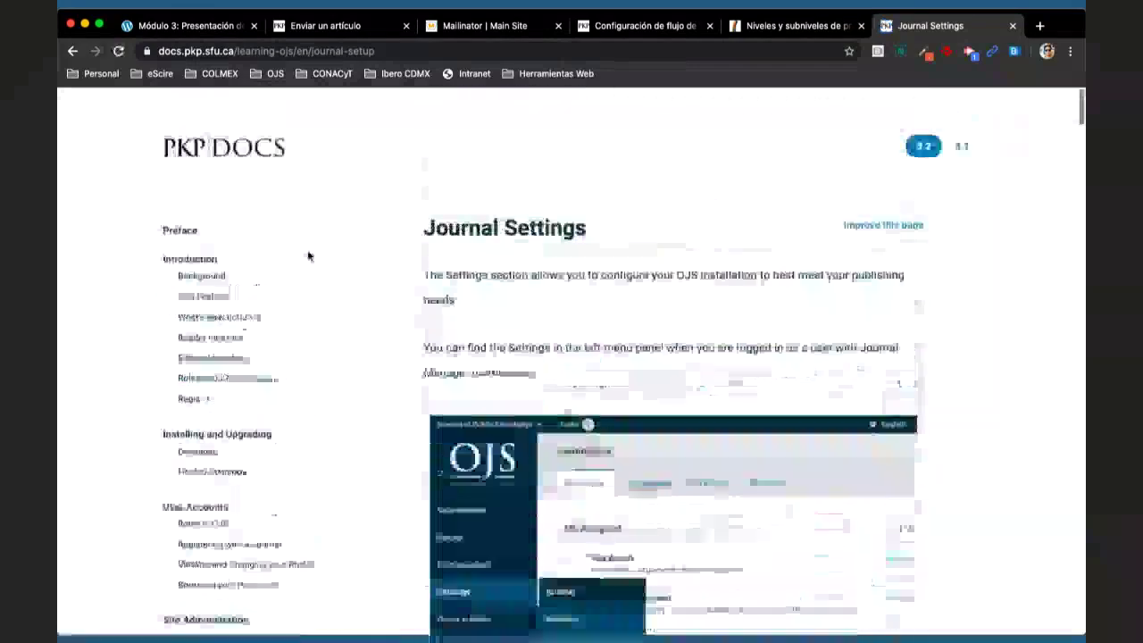
click(189, 231)
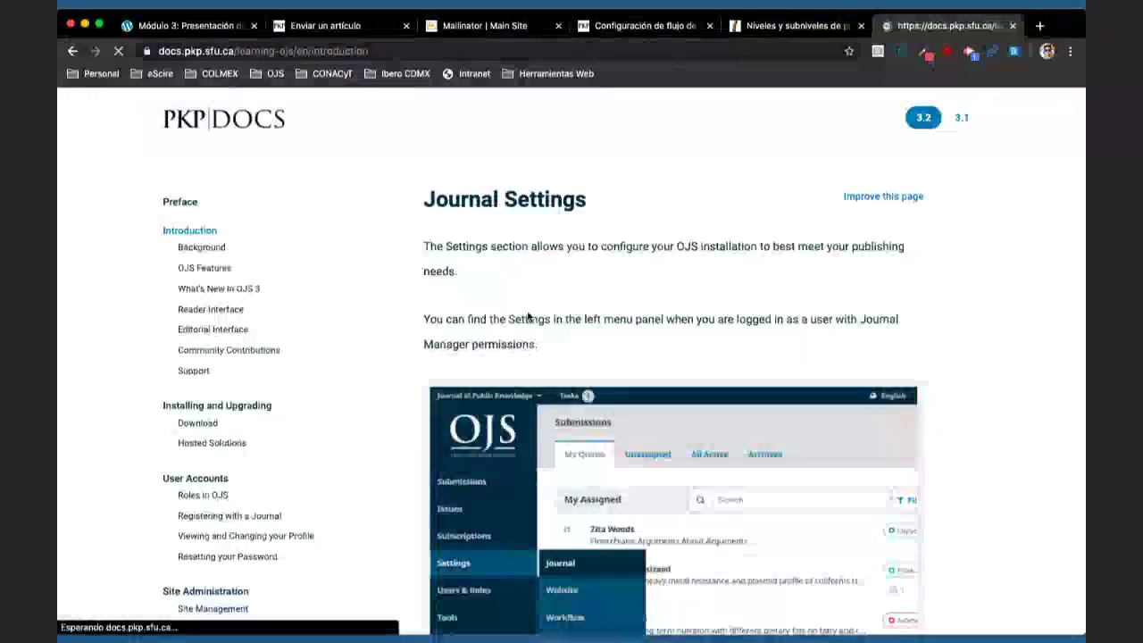
drag(423, 246, 611, 445)
key(ctrl+c)
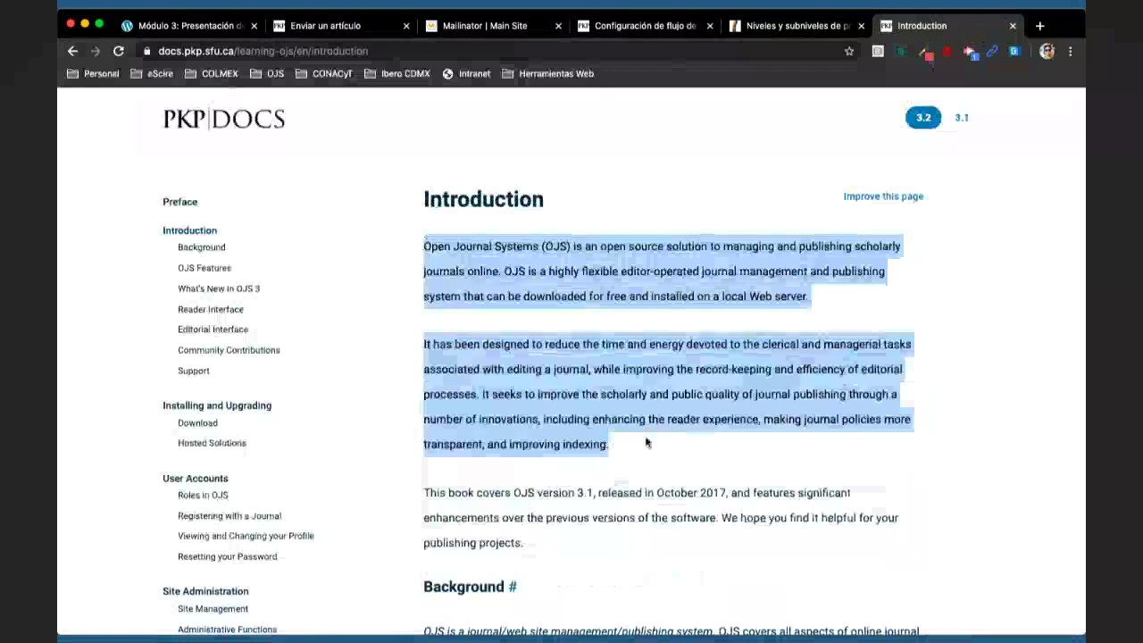
- Paste the copied PKP Docs introduction as the submission's English abstract
click(354, 35)
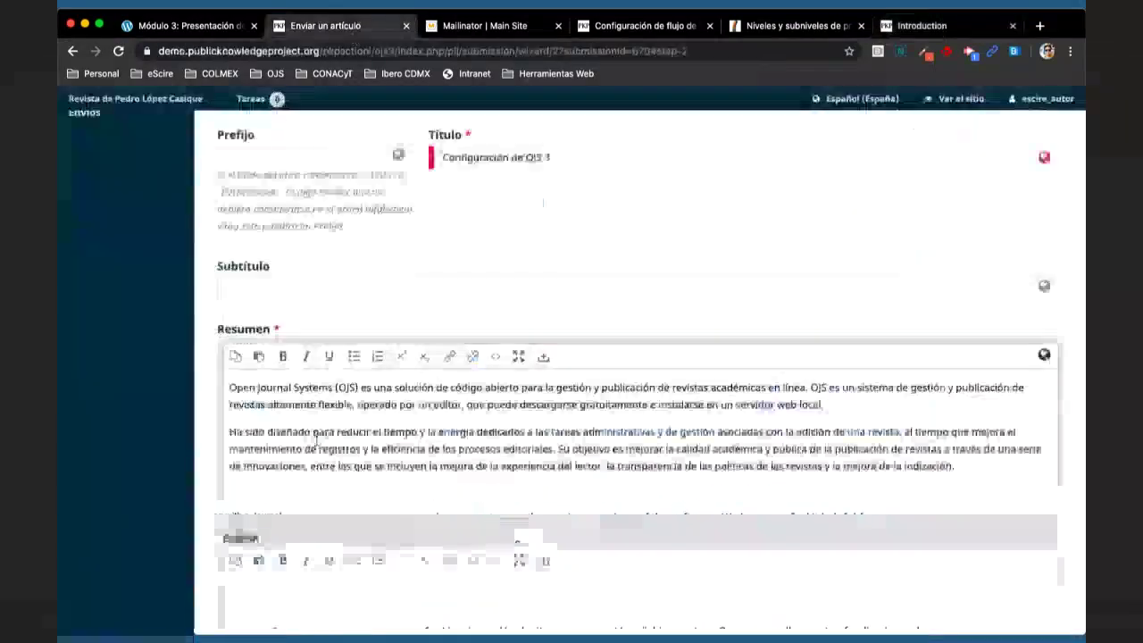
scroll(348, 320, down, 2)
scroll(353, 358, down, 1)
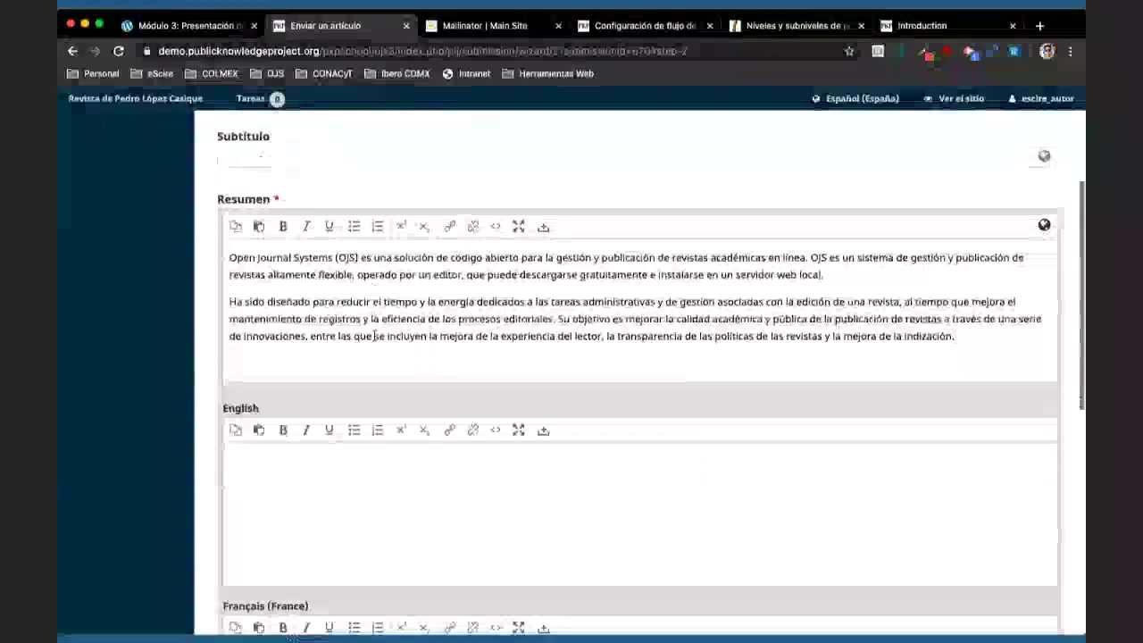
click(319, 463)
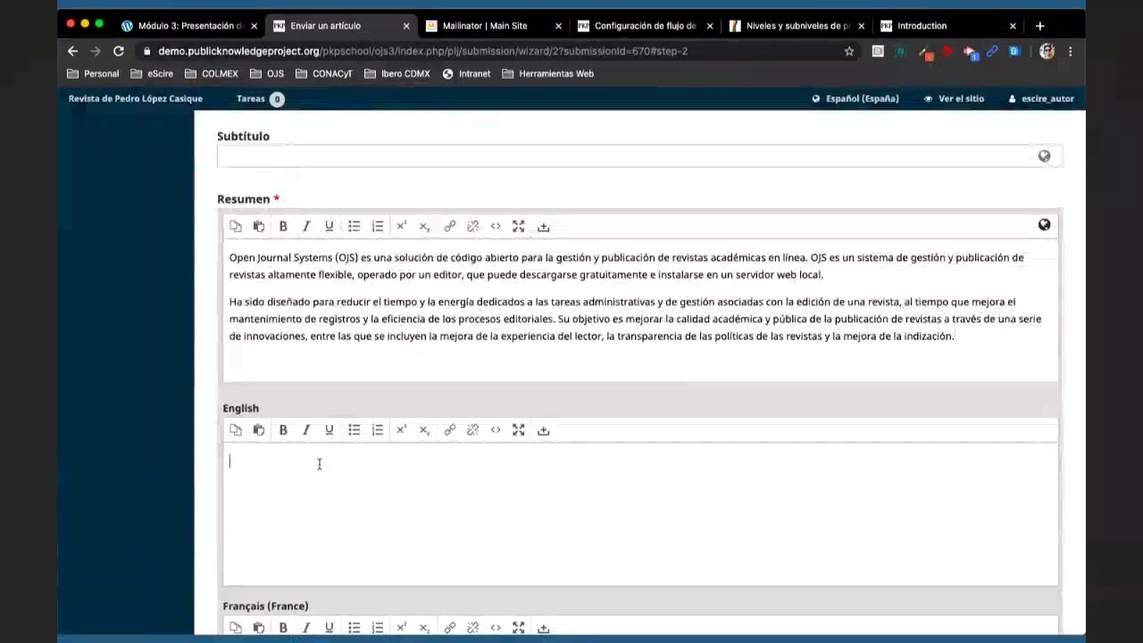
key(ctrl+v)
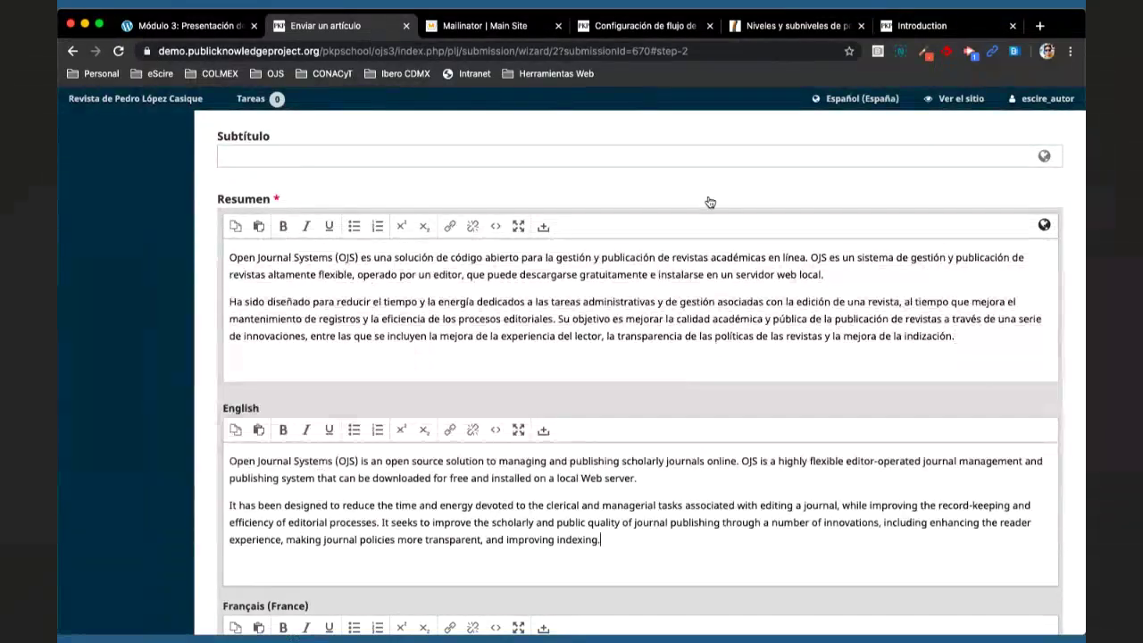
click(710, 203)
scroll(613, 384, down, 1)
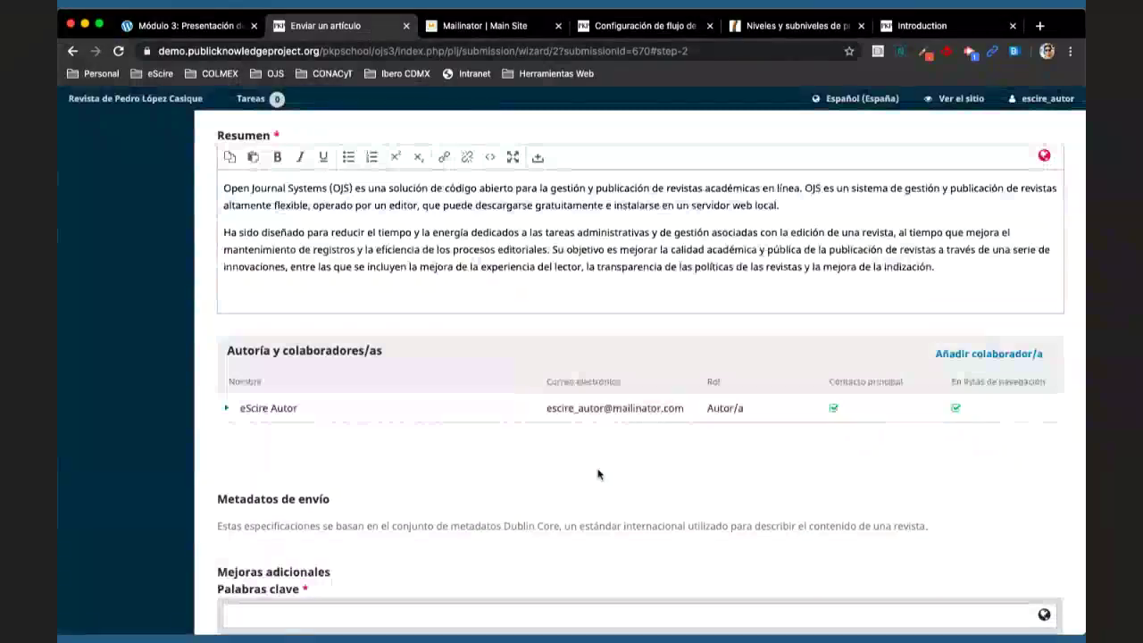
scroll(599, 474, down, 1)
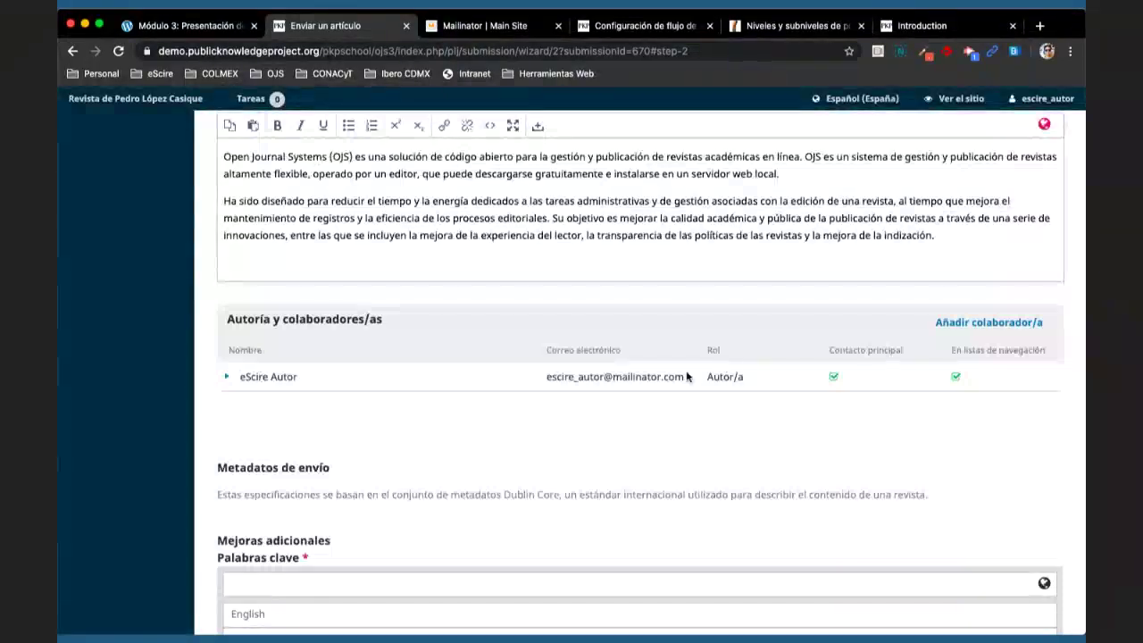
scroll(686, 376, up, 1)
mouse_move(1027, 100)
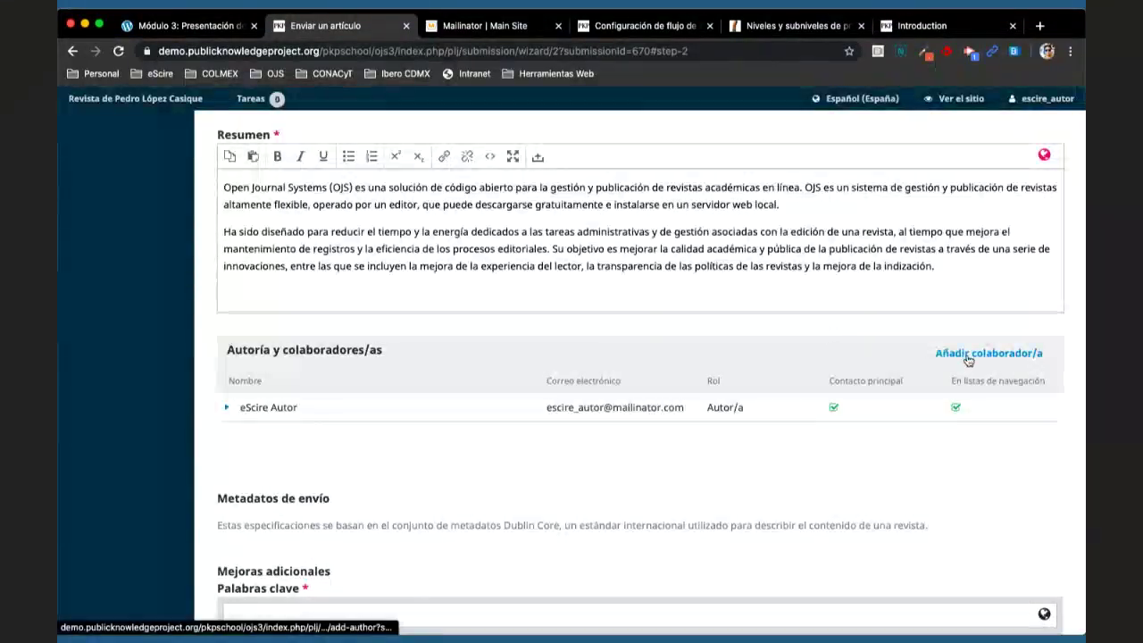
- Add a new contributor and enter the co-author's given name and family name
click(933, 353)
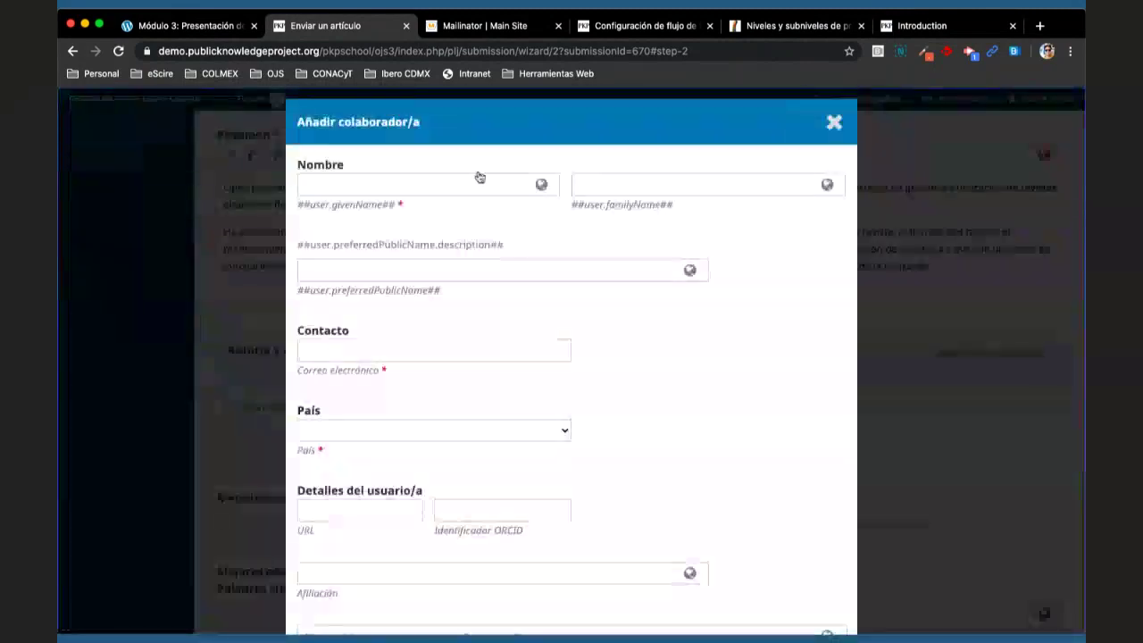
click(469, 180)
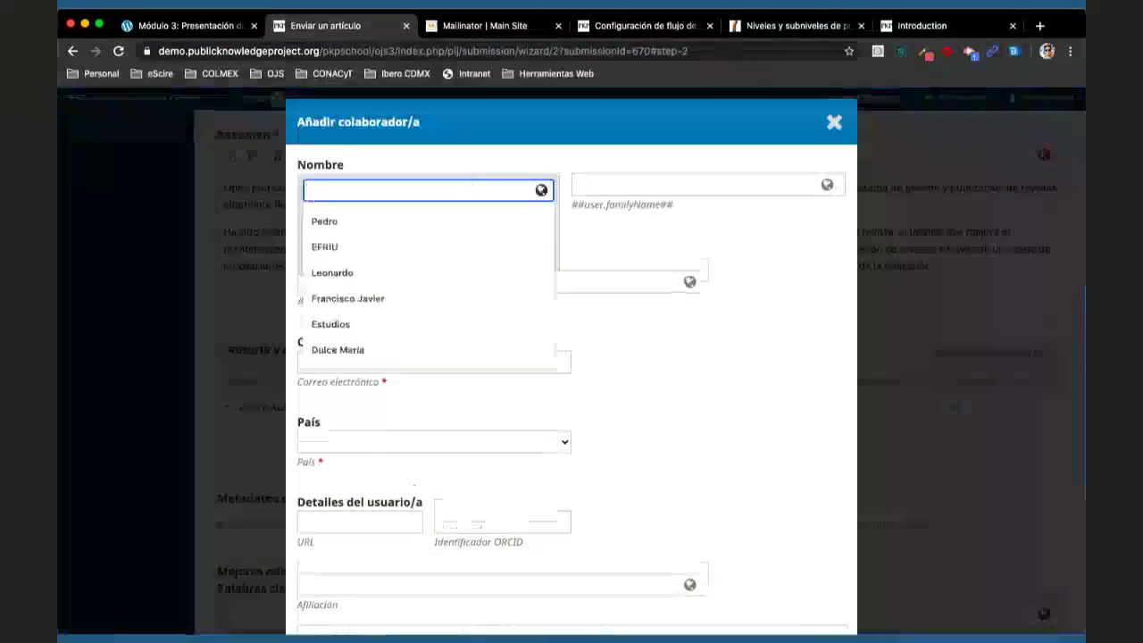
text(eScire)
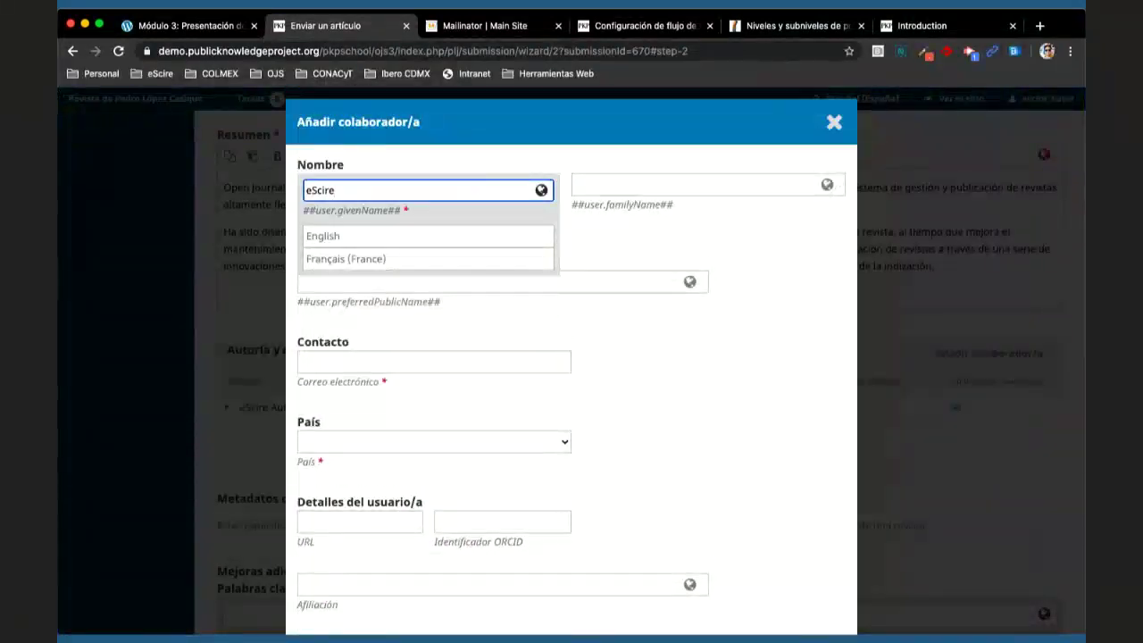
click(641, 183)
text(Autor)
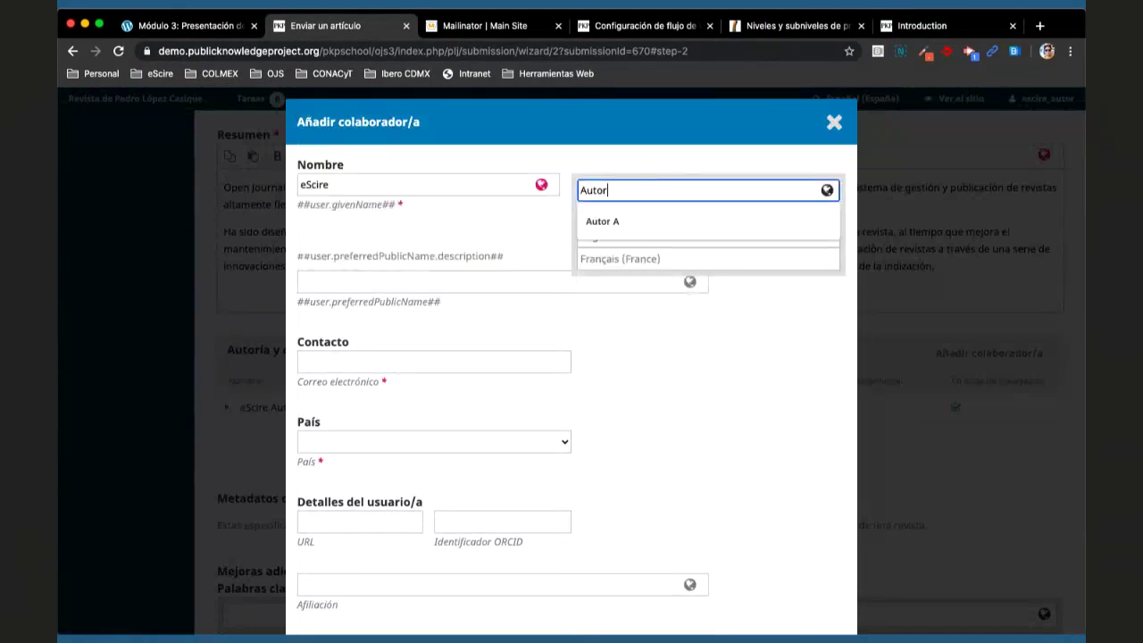
key(BackSpace)
key(BackSpace)
key(BackSpace)
key(BackSpace)
key(BackSpace)
text(Coau)
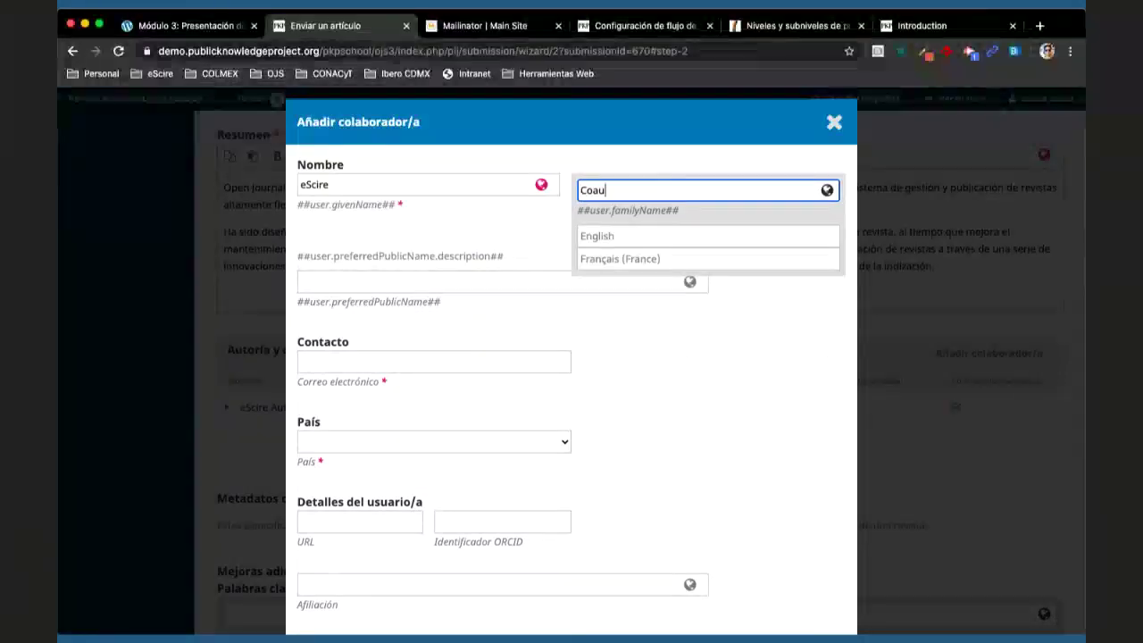
text(tor)
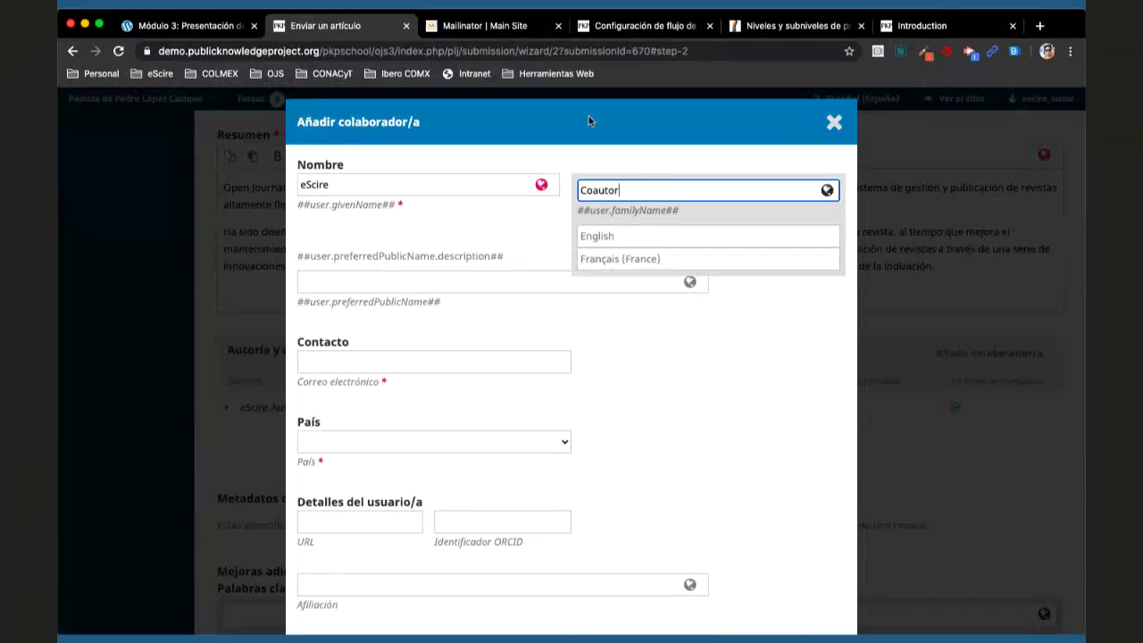
click(590, 121)
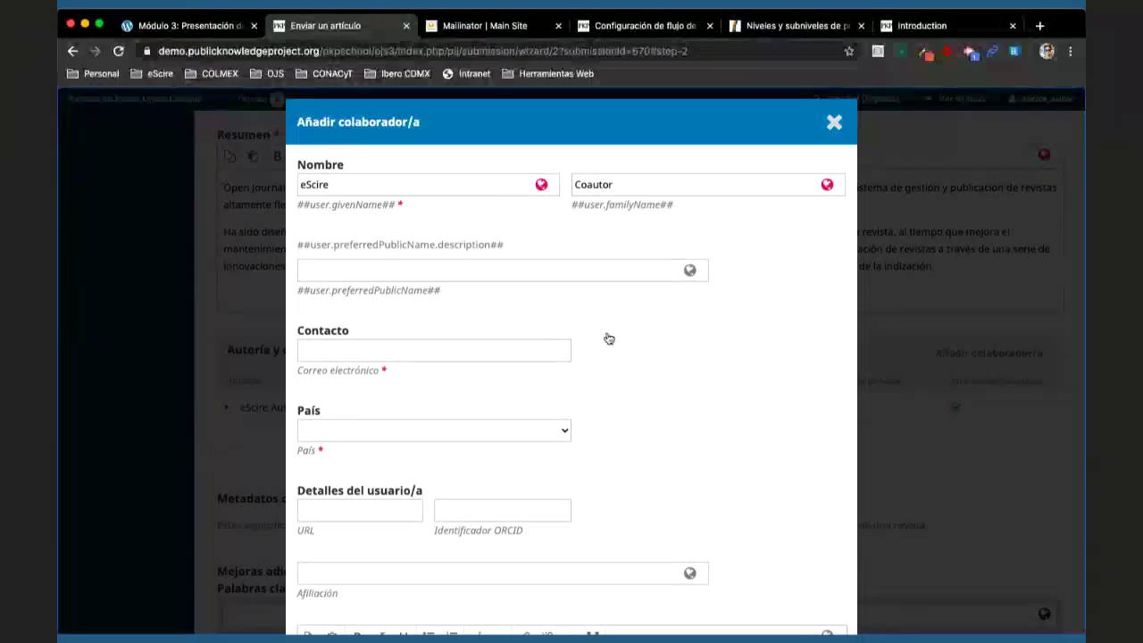
- Enter the co-author's contact e-mail address
click(545, 333)
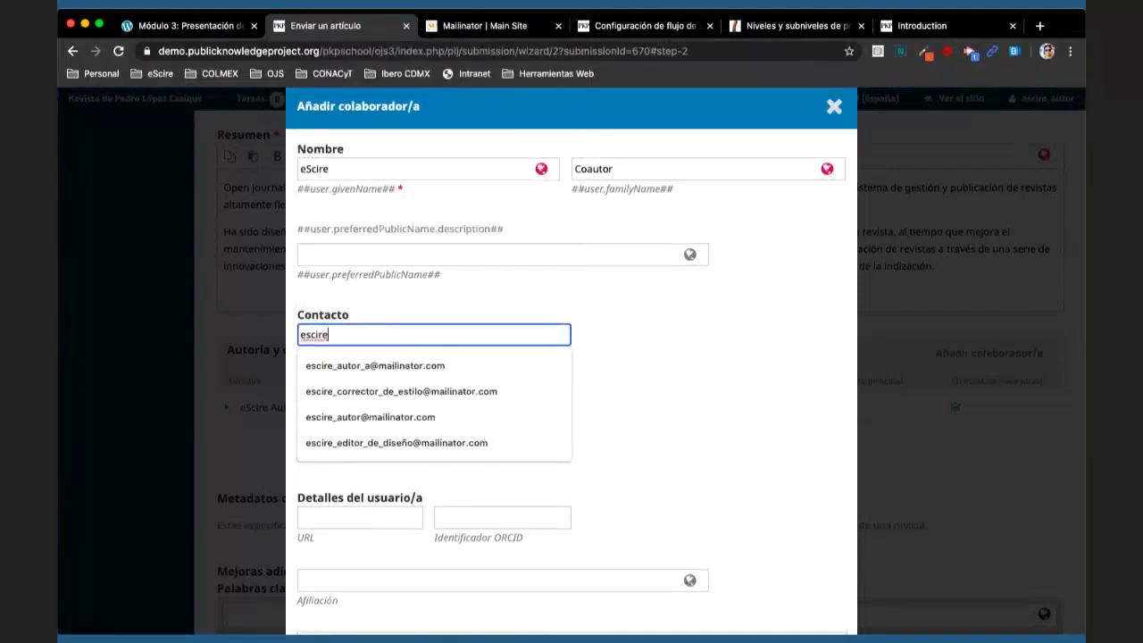
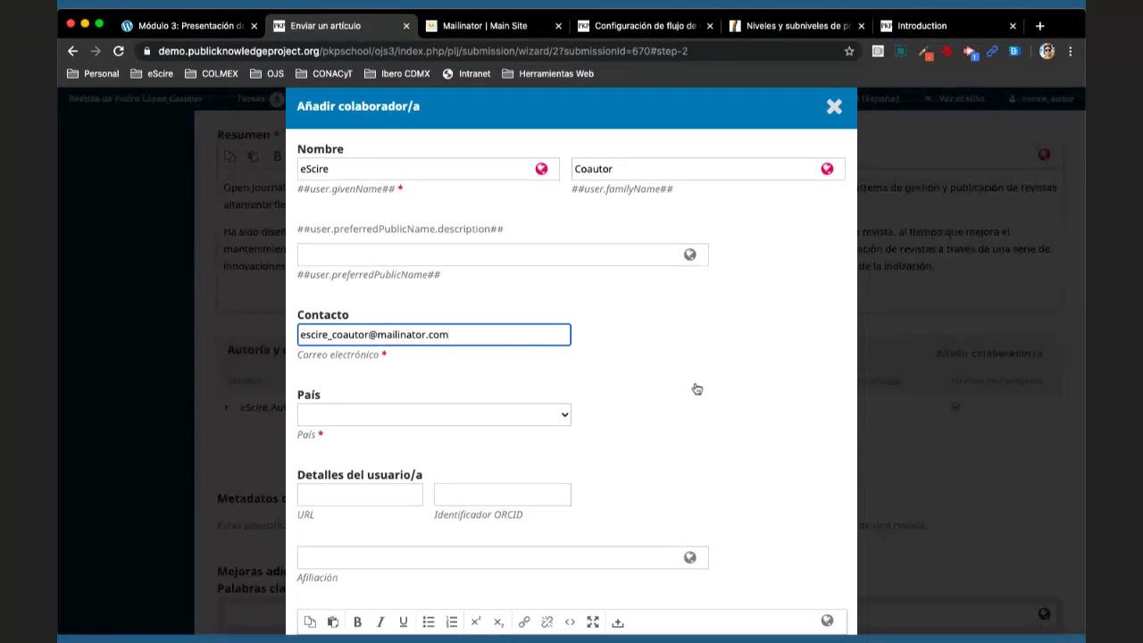
scroll(661, 375, down, 2)
- Set the co-author's country to México
click(539, 327)
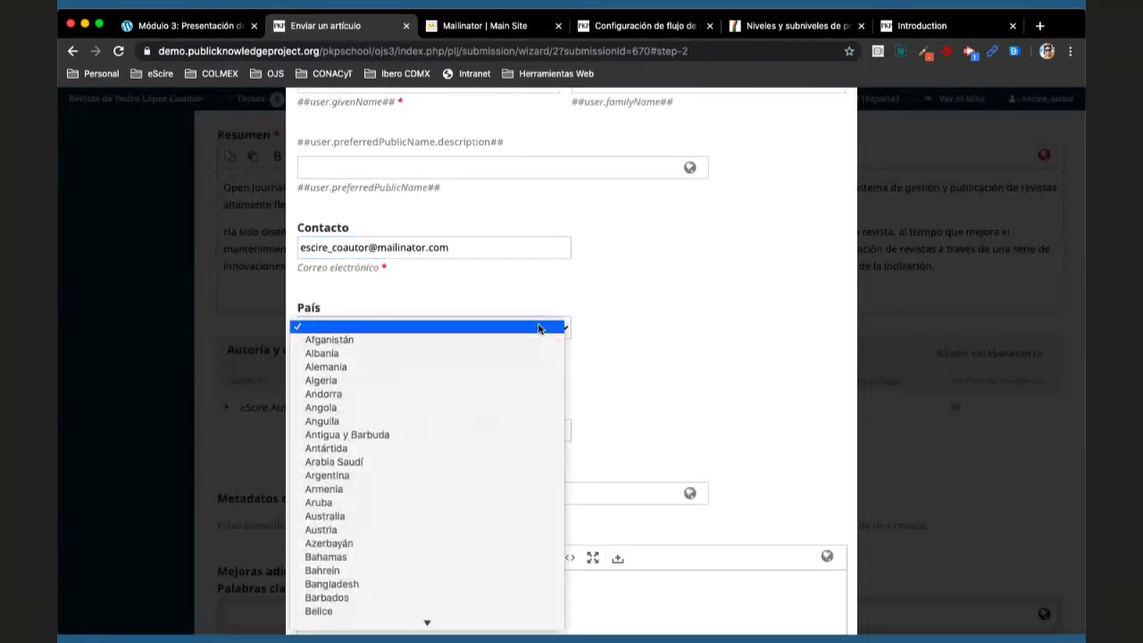
text(mex)
key(Return)
scroll(606, 393, down, 3)
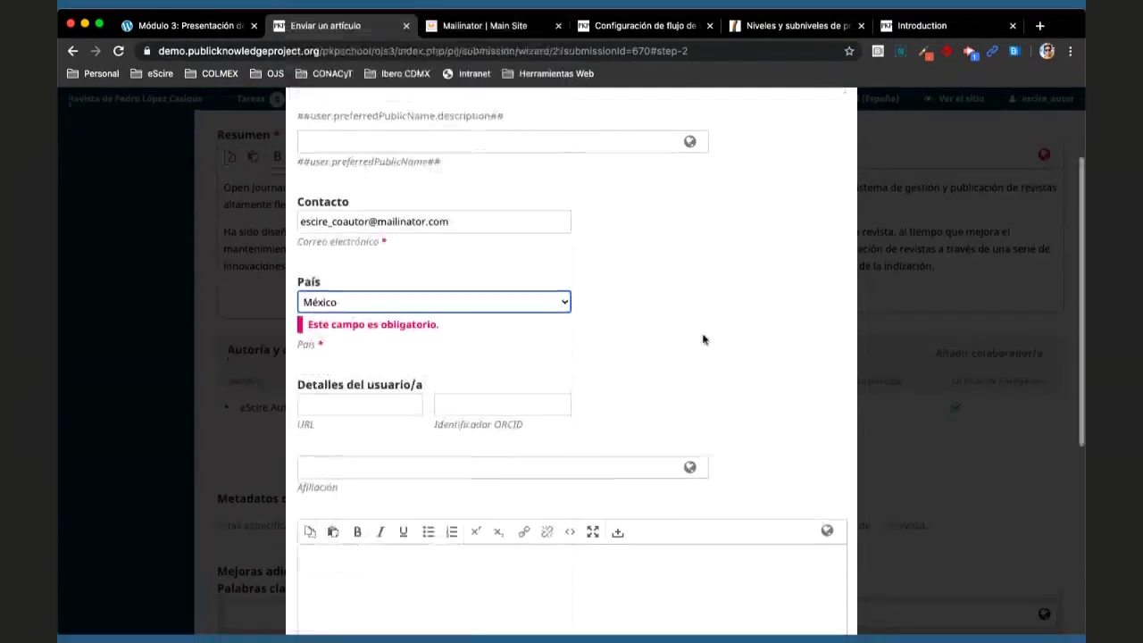
- Enter eScire as the co-author's affiliation and select the Autor/a role
click(564, 350)
text(e)
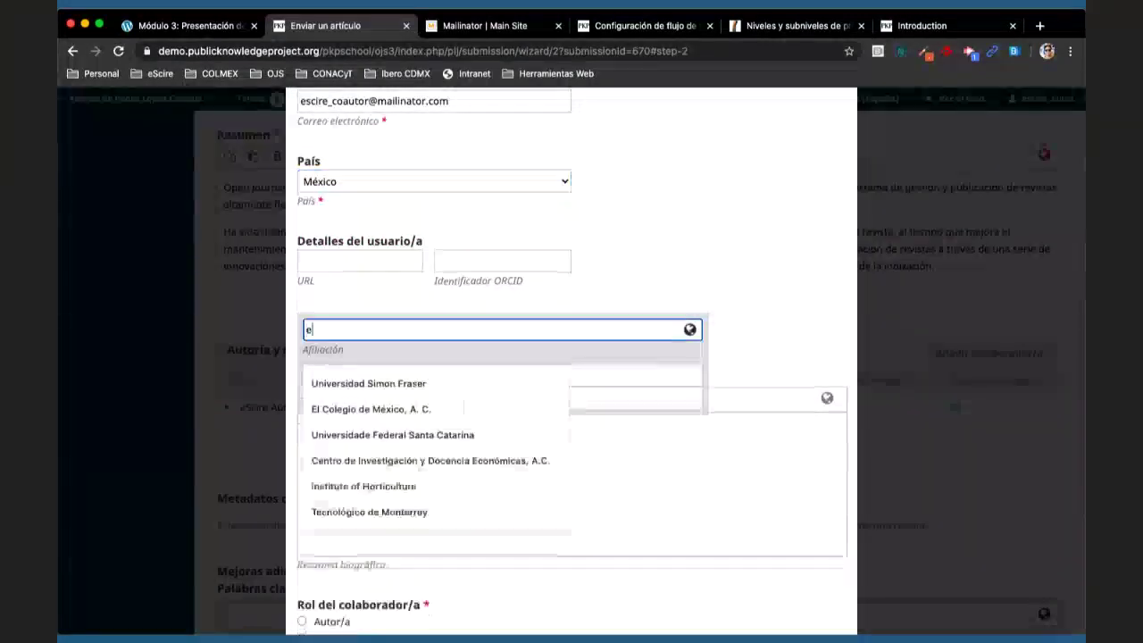
text(Scri)
key(BackSpace)
key(BackSpace)
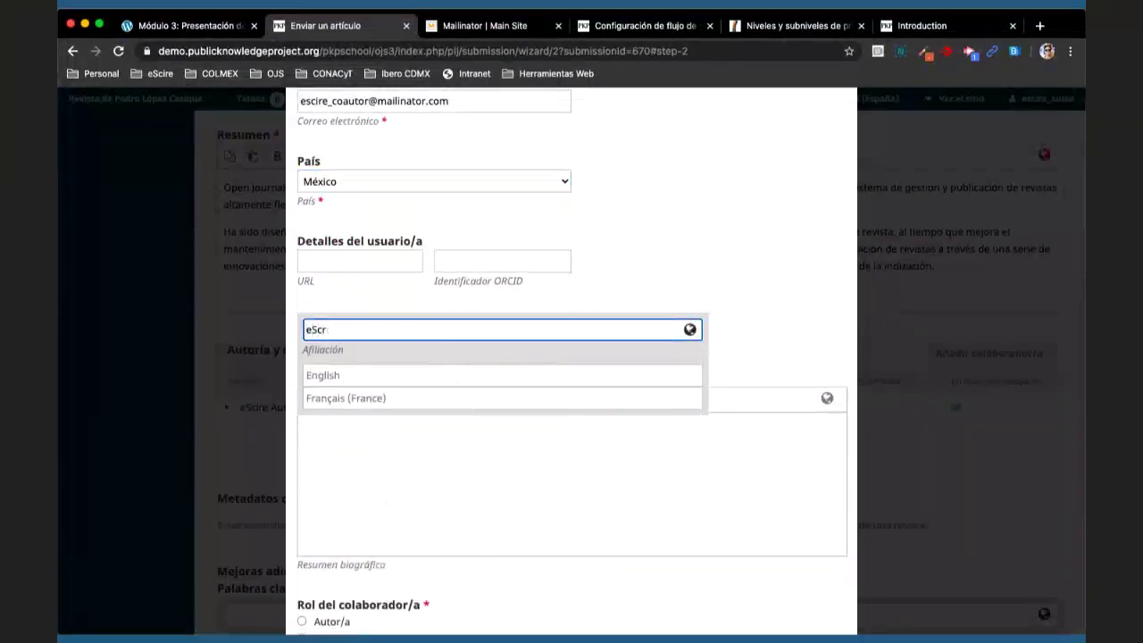
text(rir)
key(BackSpace)
key(BackSpace)
key(BackSpace)
text(ire)
click(702, 248)
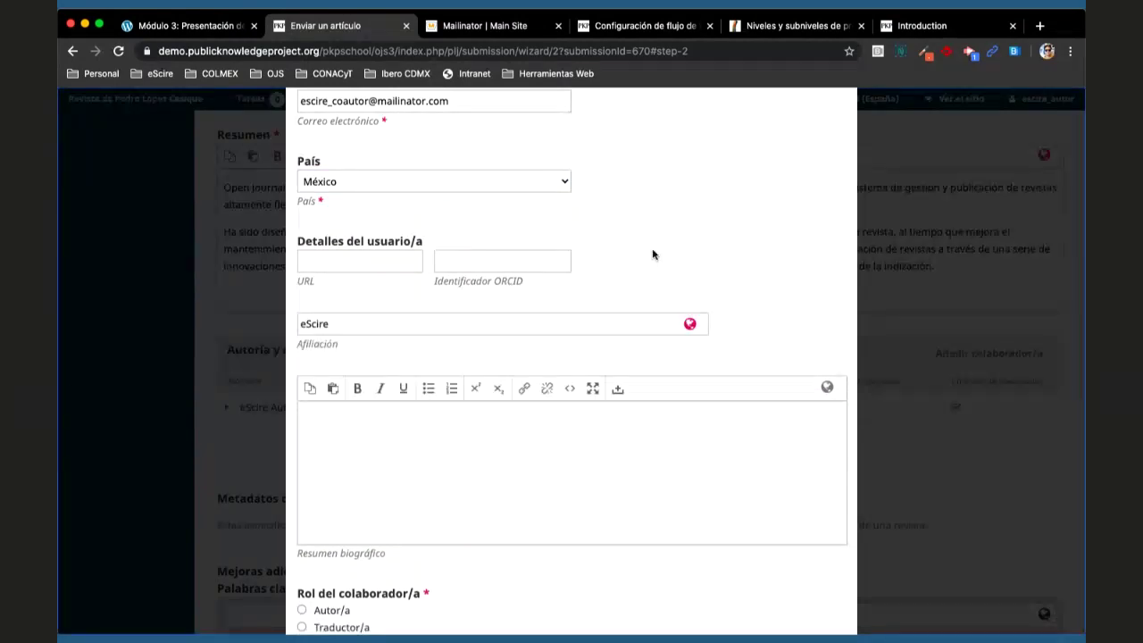
scroll(653, 254, down, 5)
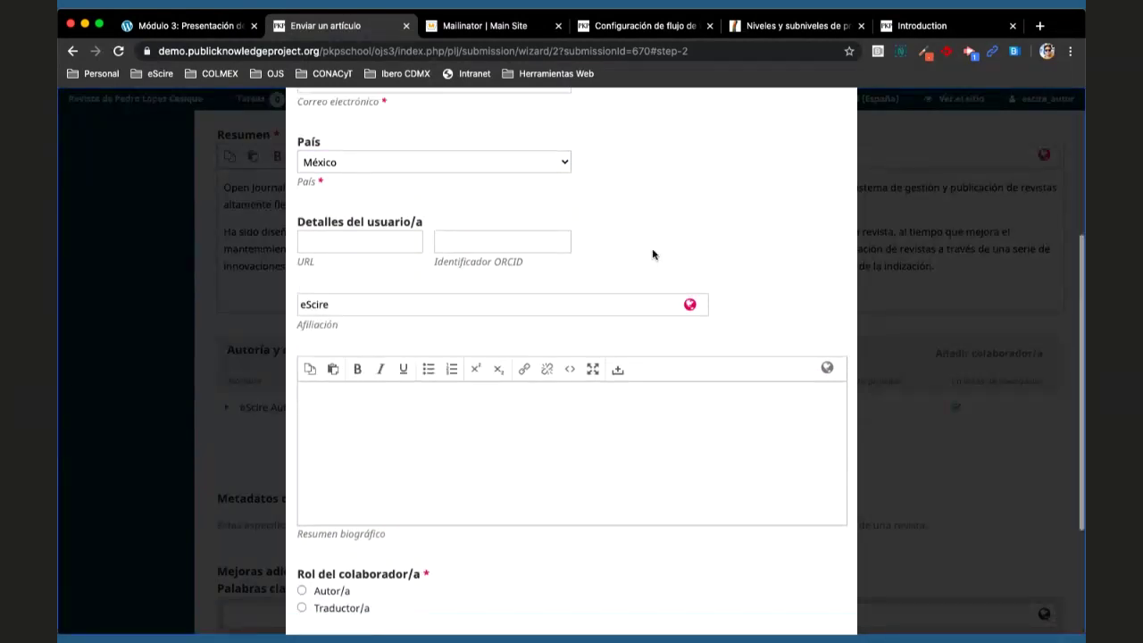
click(332, 408)
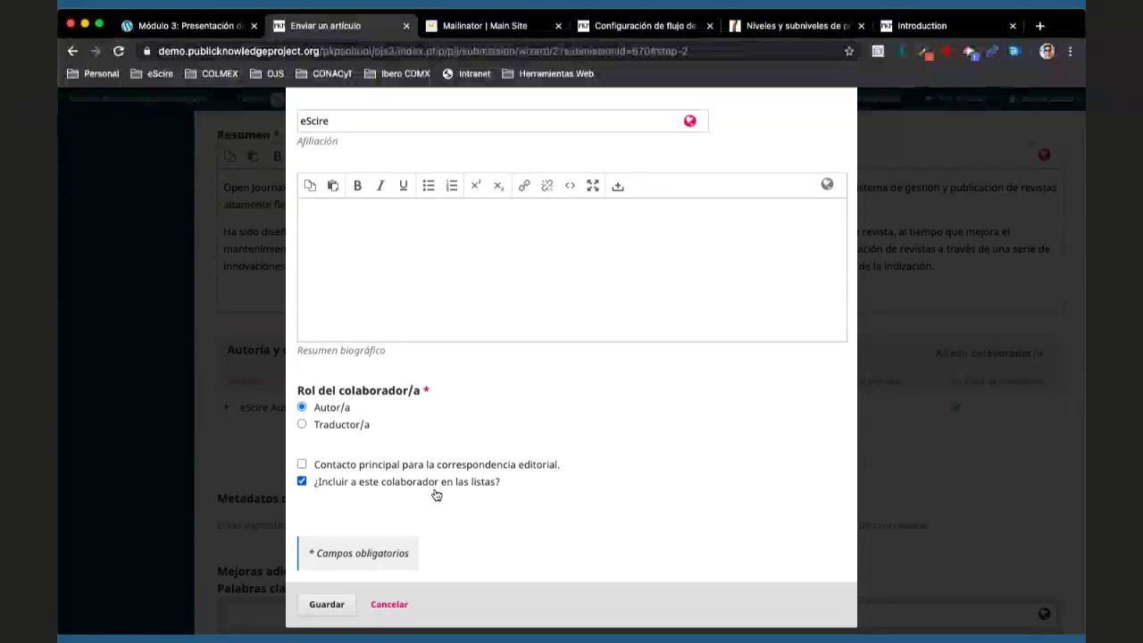
scroll(435, 493, down, 1)
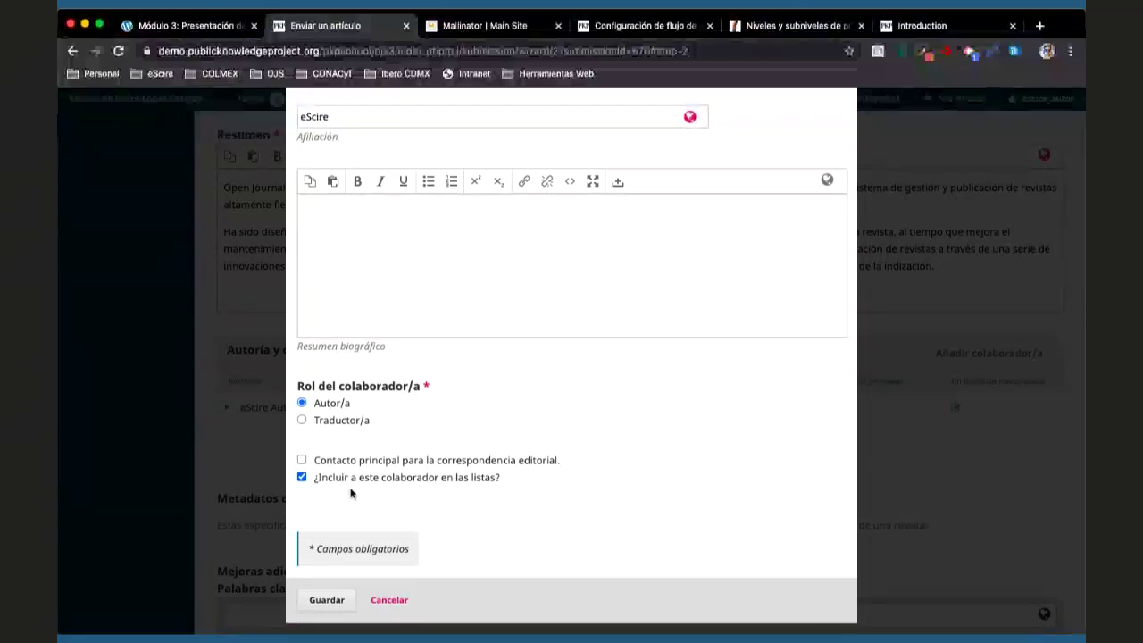
- Save the co-author contributor and scroll down to the Palabras clave section
click(326, 603)
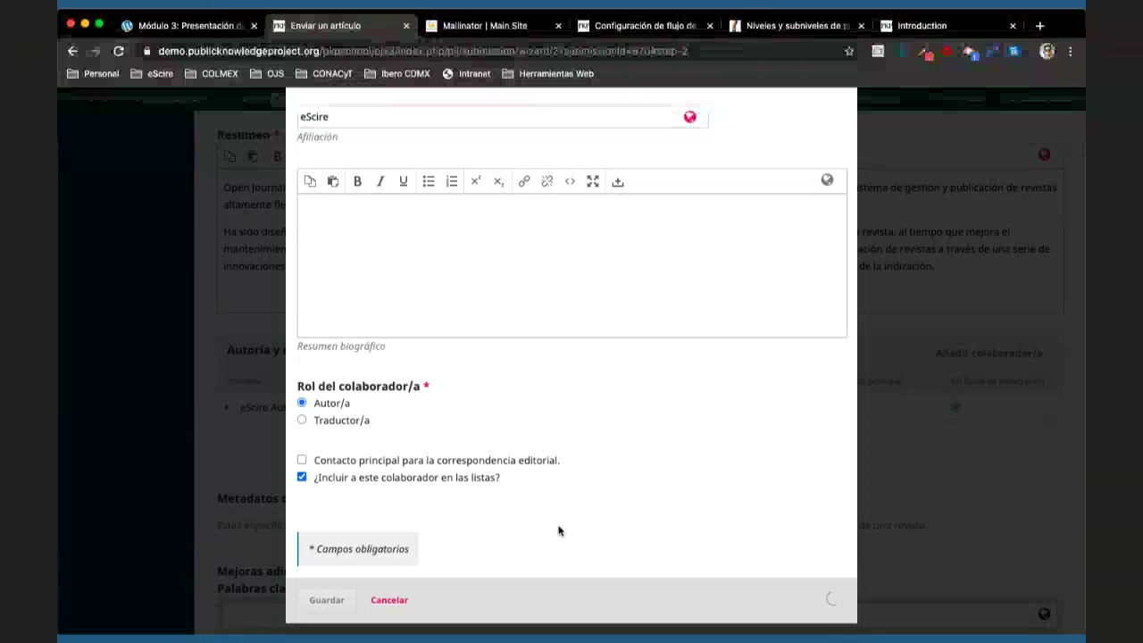
scroll(632, 477, down, 1)
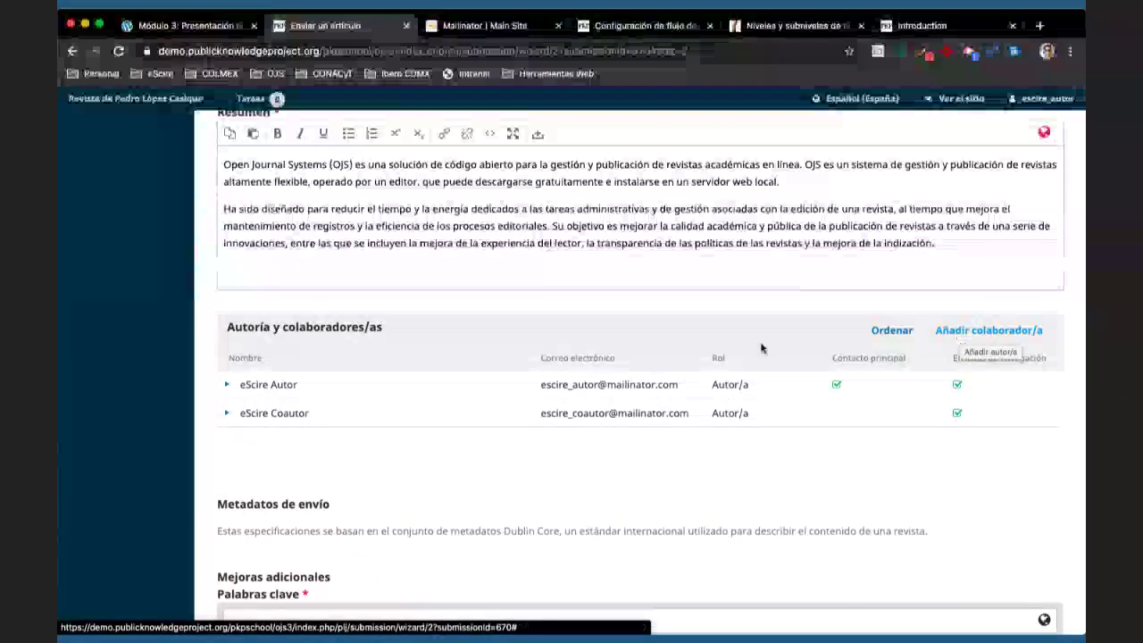
scroll(588, 404, down, 3)
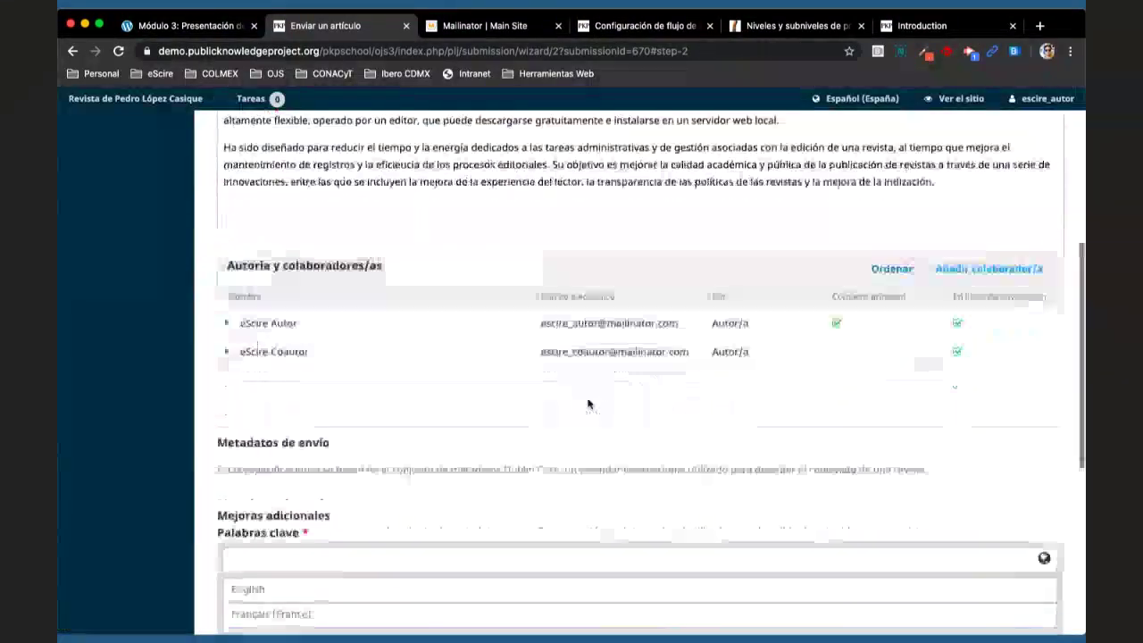
scroll(587, 404, down, 4)
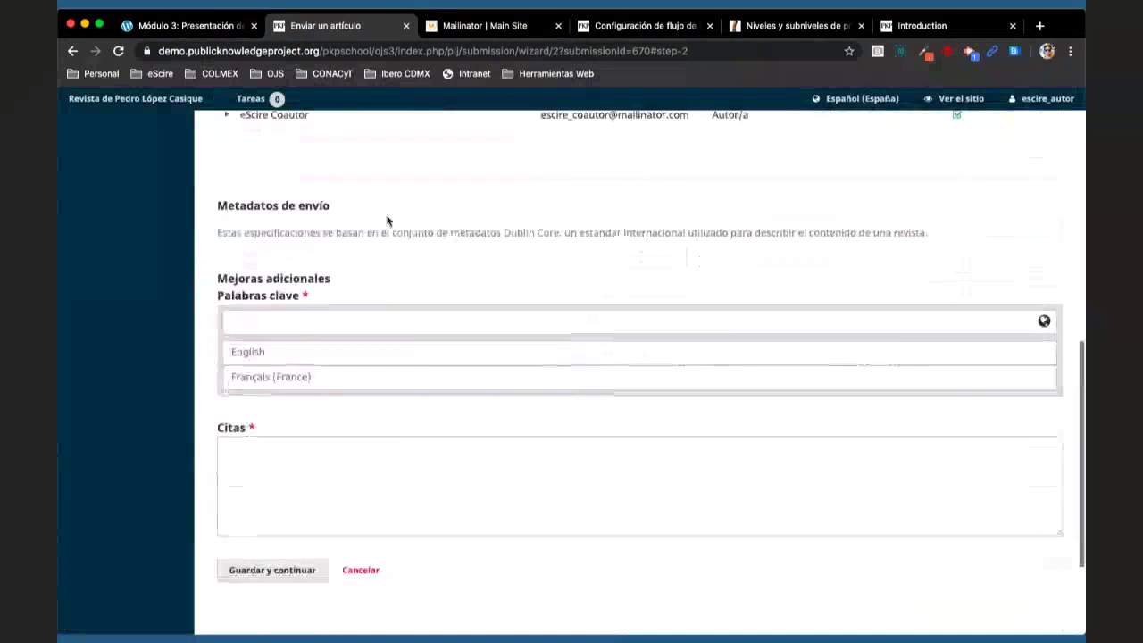
- Add Spanish keywords 'OJS 3 en español' and 'Configuración de OJS 3'
click(370, 319)
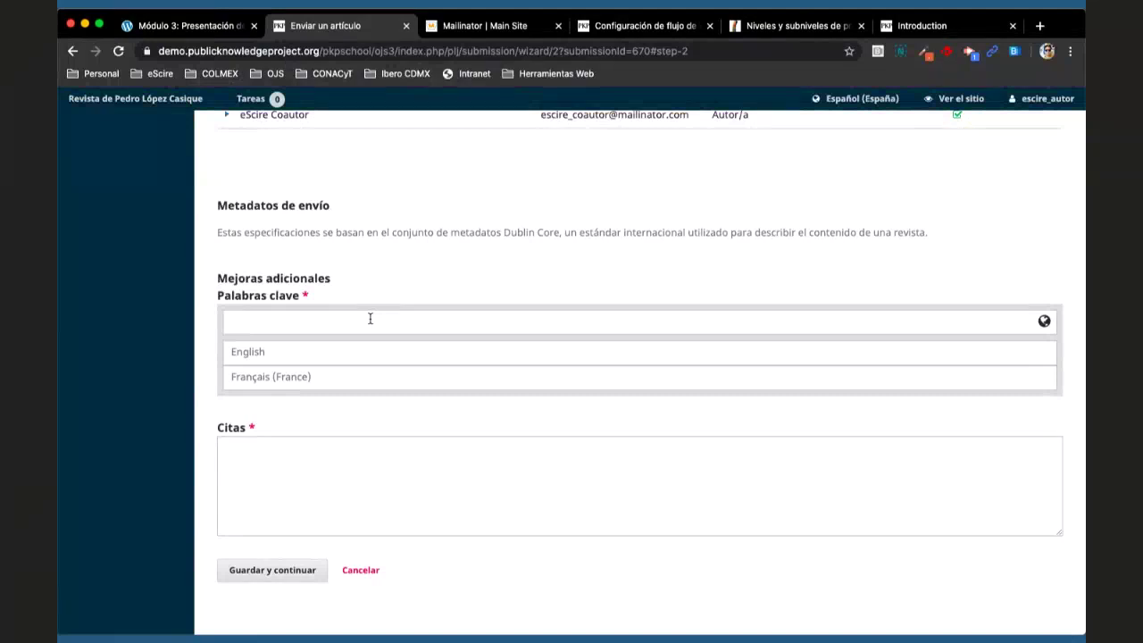
text(OJS 3 en )
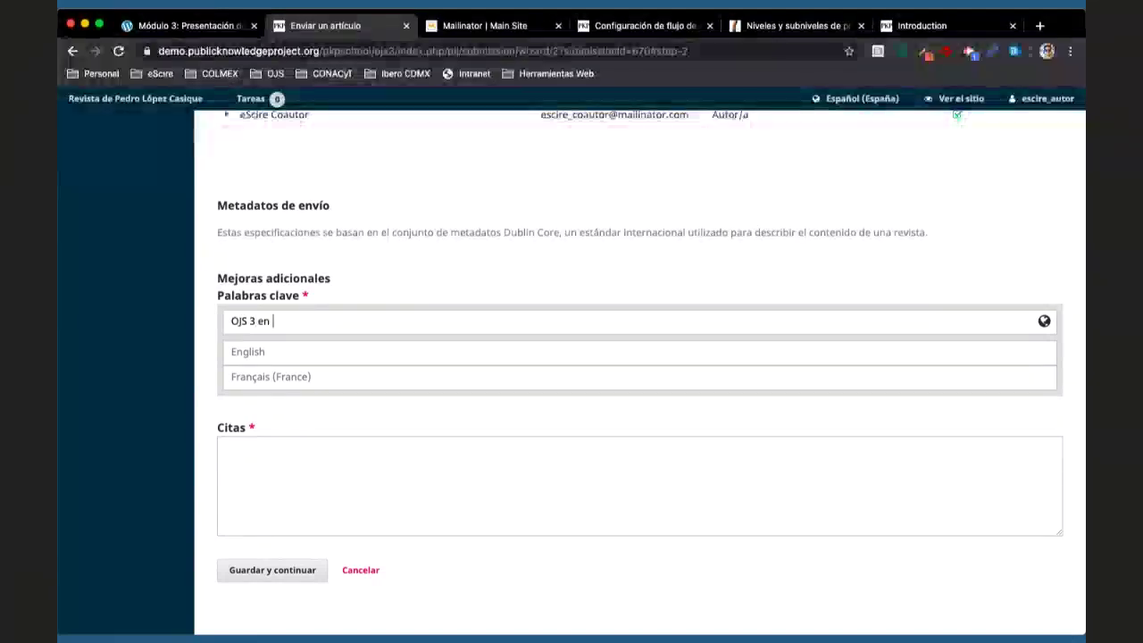
text(español)
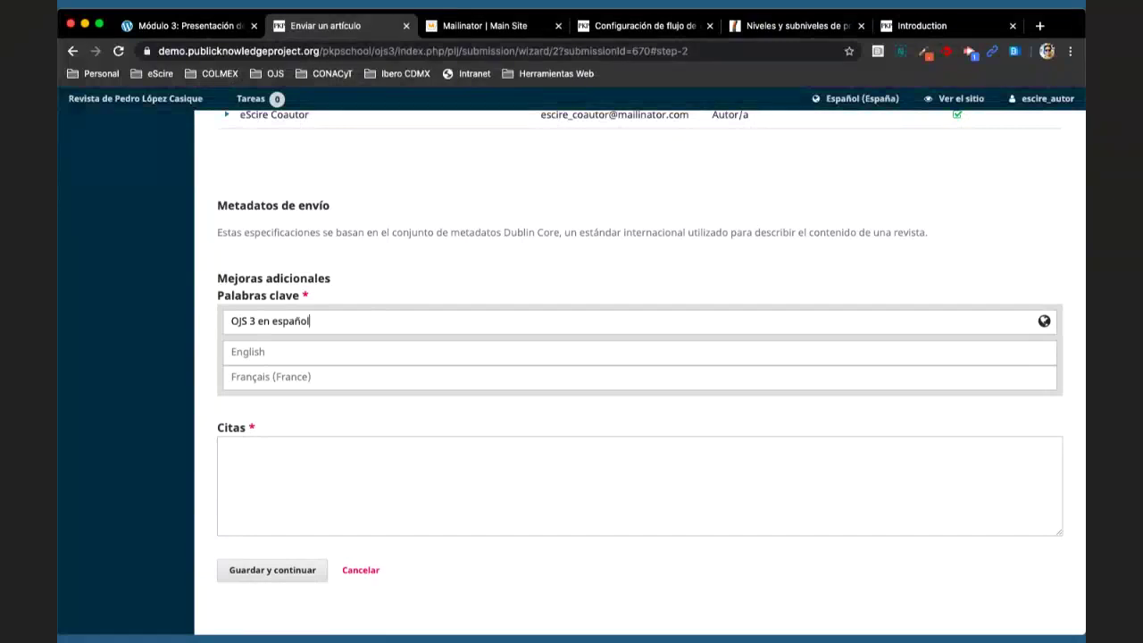
key(Return)
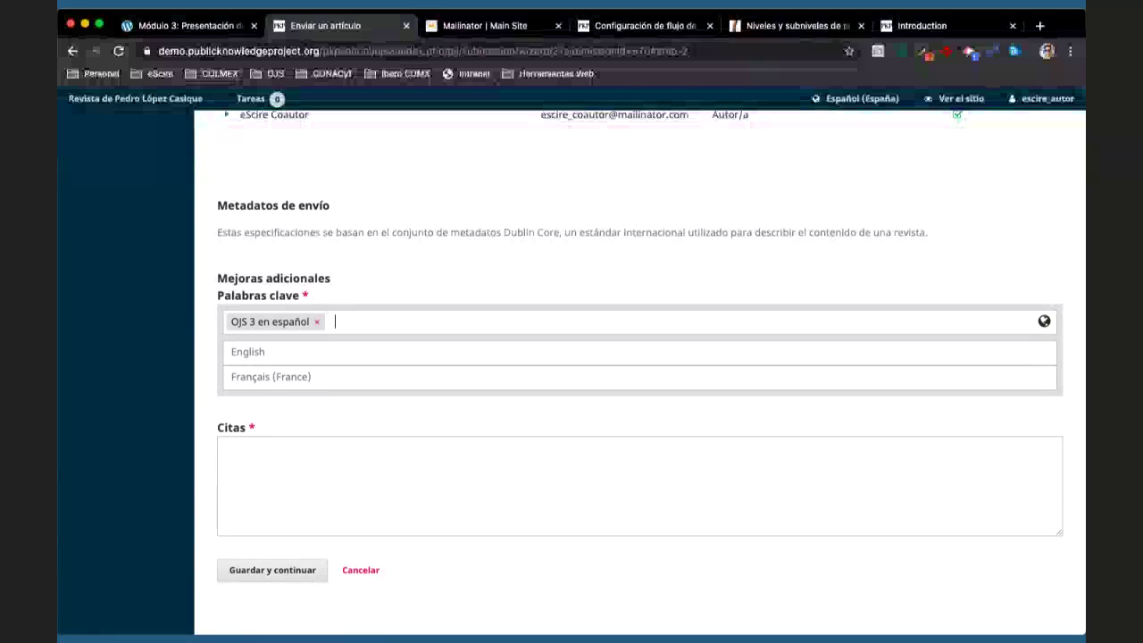
text(Config)
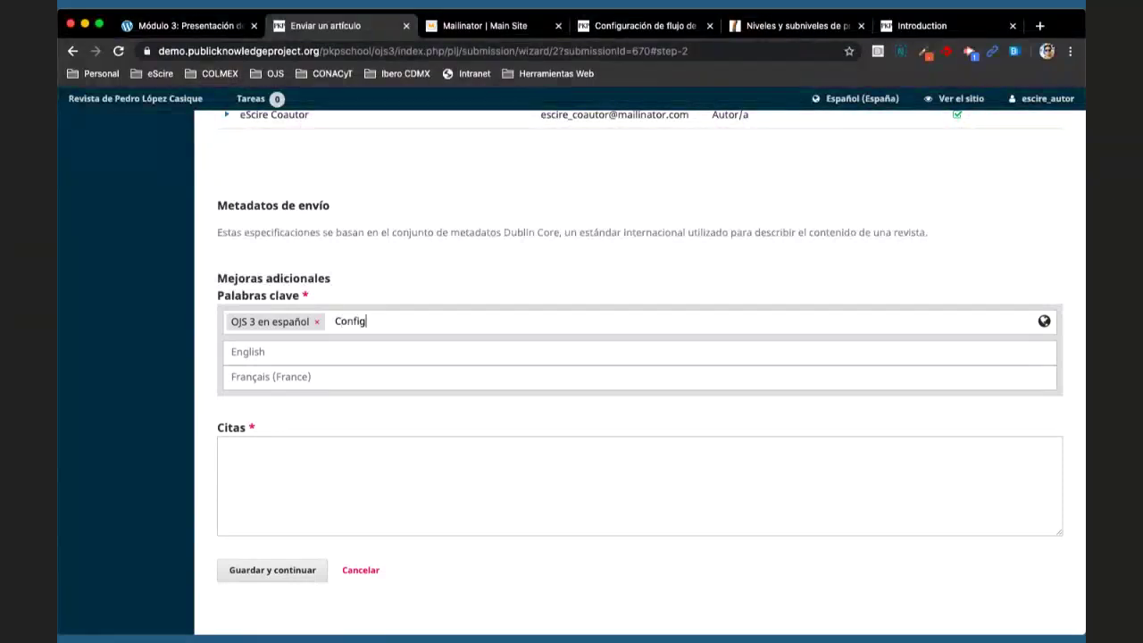
text(uración de OJS 3)
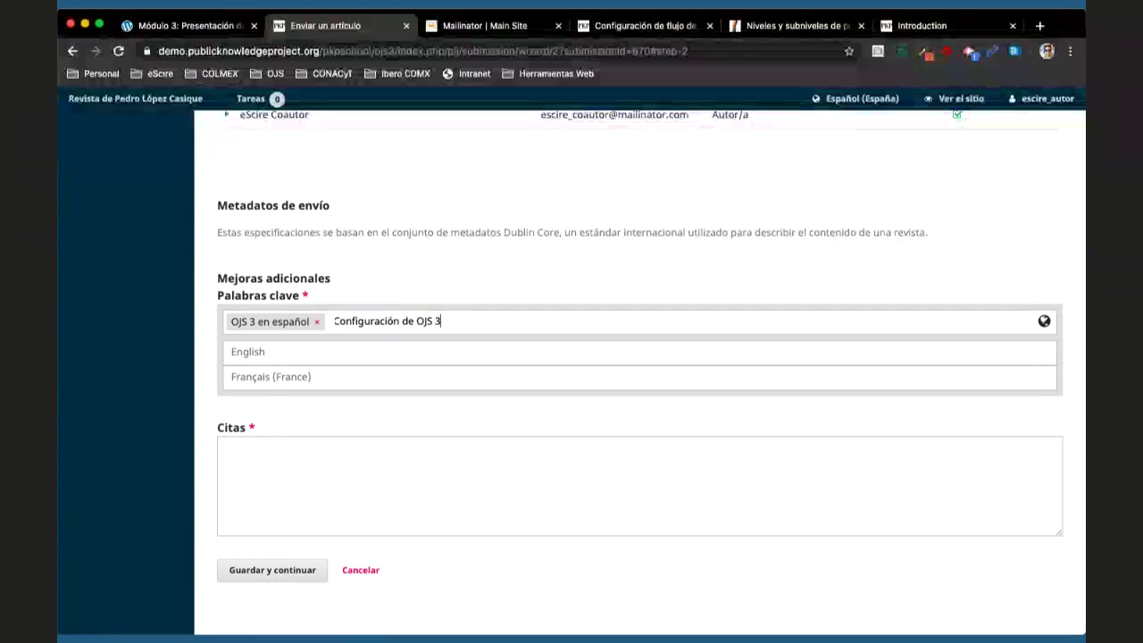
key(Return)
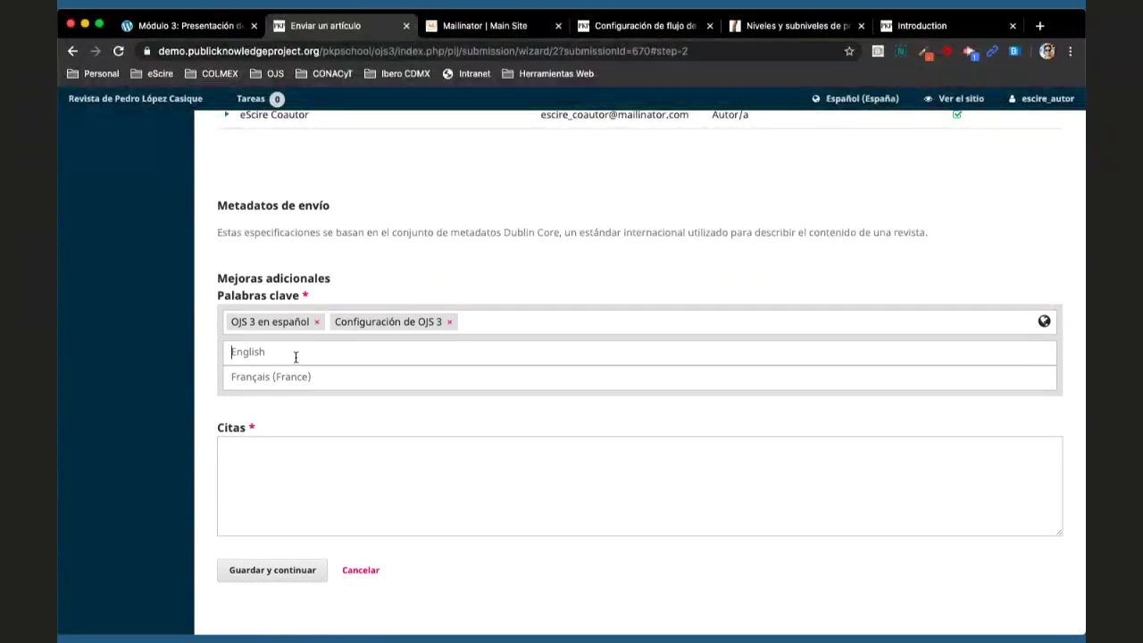
- Add English keywords 'OJS 3 COnfiguration' and 'OJS 3 Spanish'
text(OJS 3 )
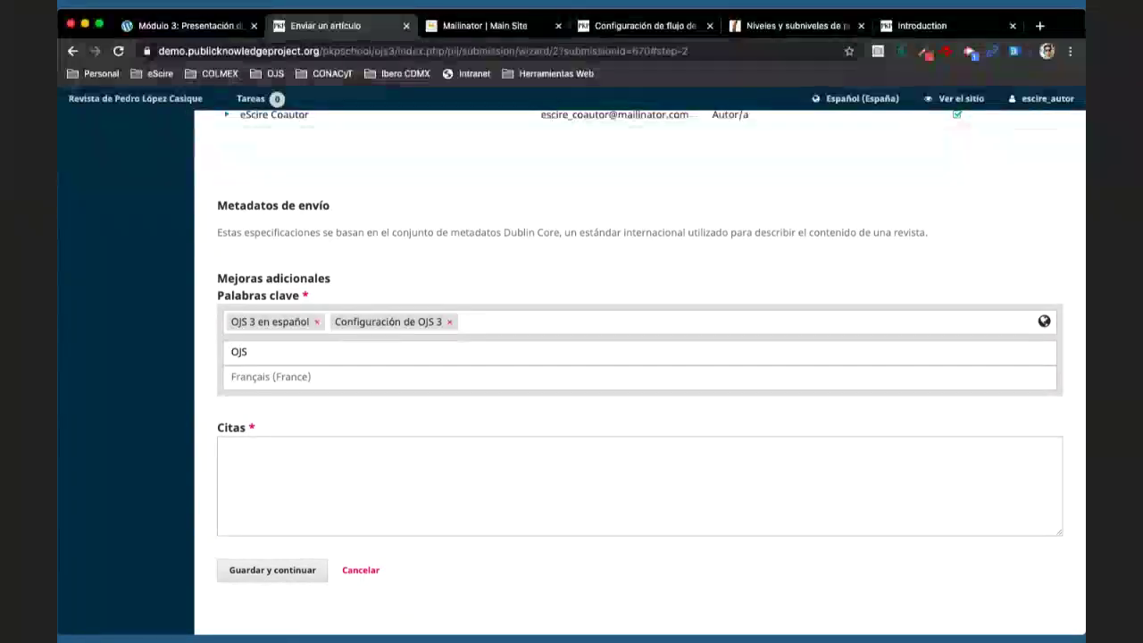
text(COnfigurati)
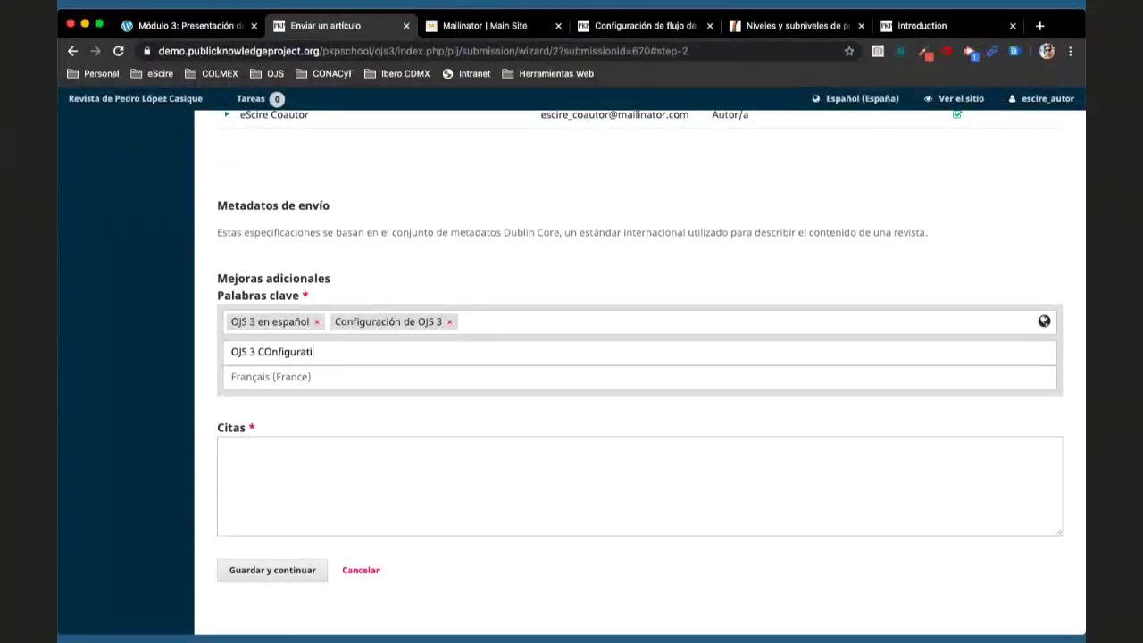
text(on)
key(Return)
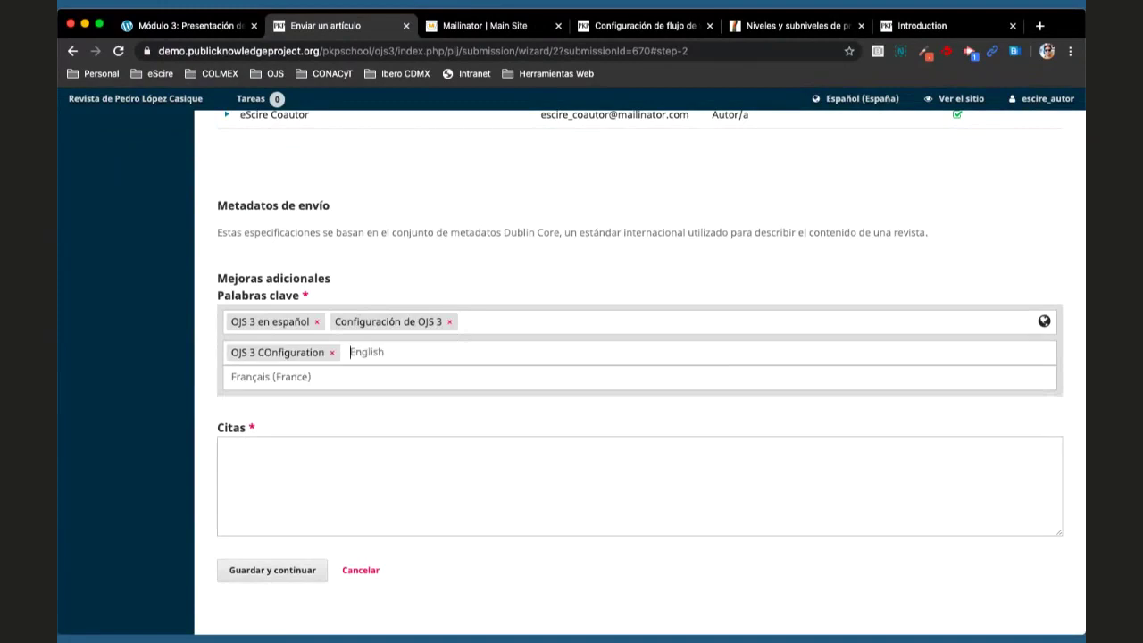
text(OJS )
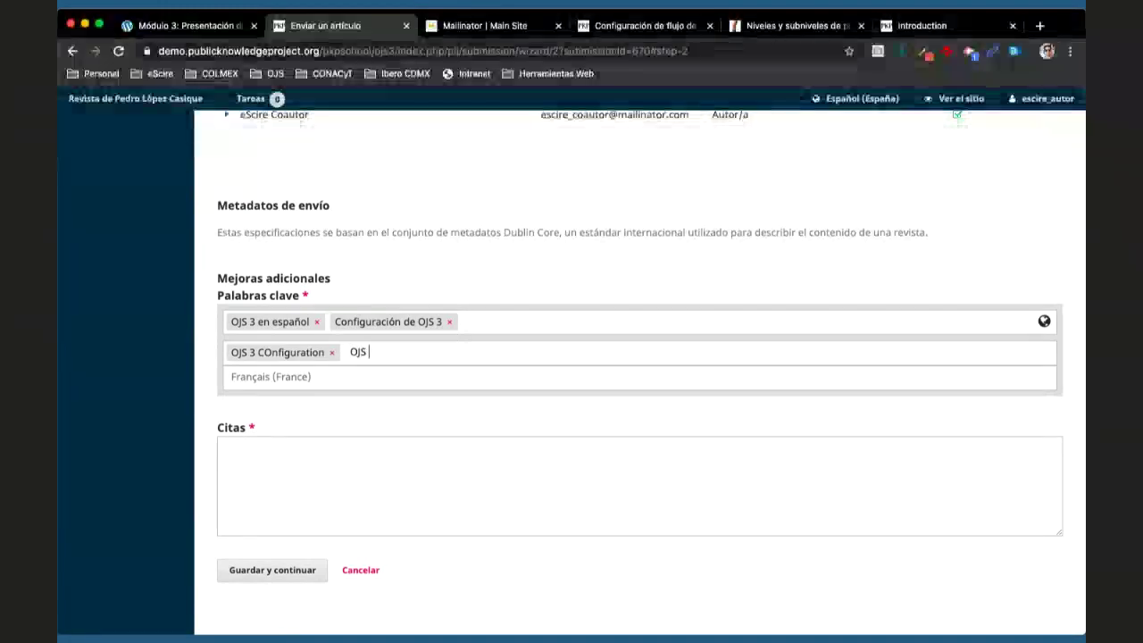
text(3 Spani)
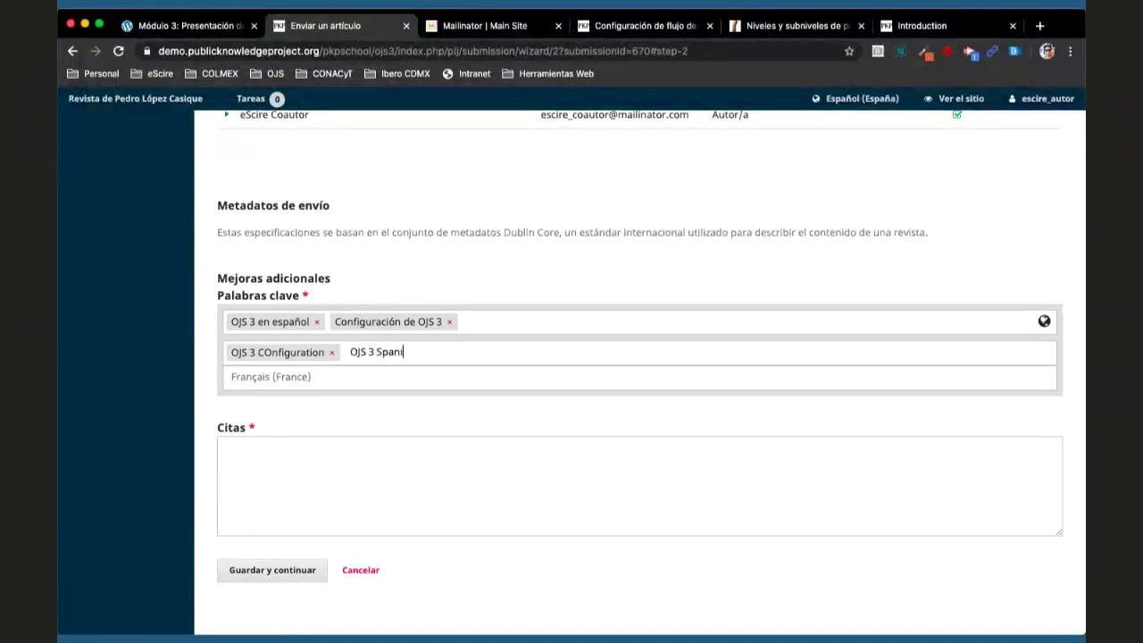
text(sh)
key(Return)
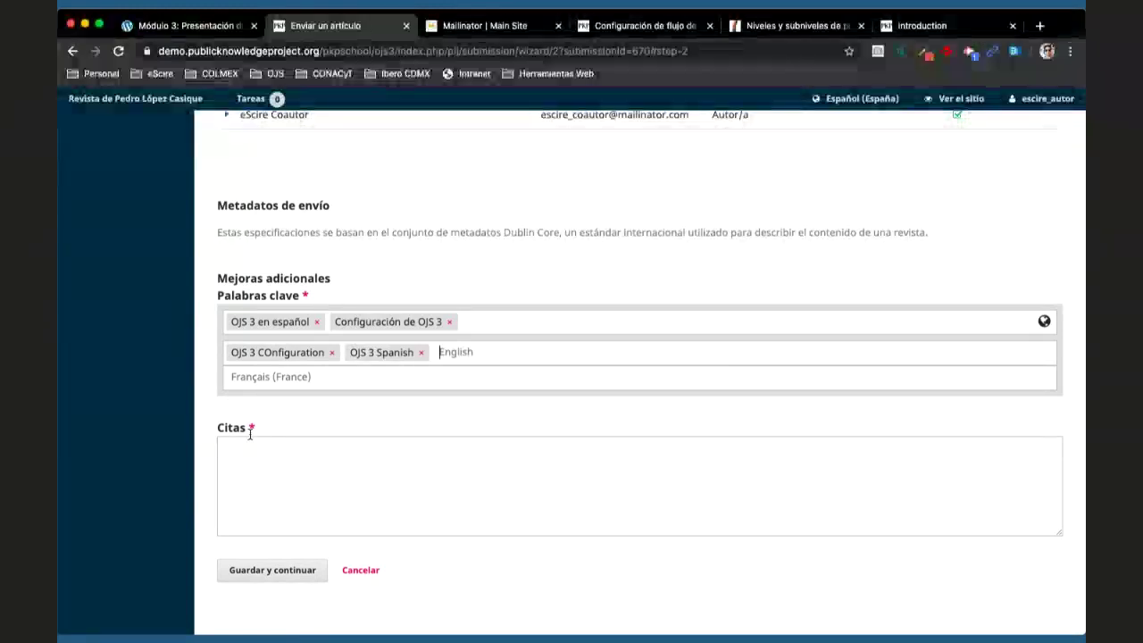
- Enter 'Referencia 1', 'Referencia 2' and 'Referencia 3' on separate lines in Citas
click(295, 447)
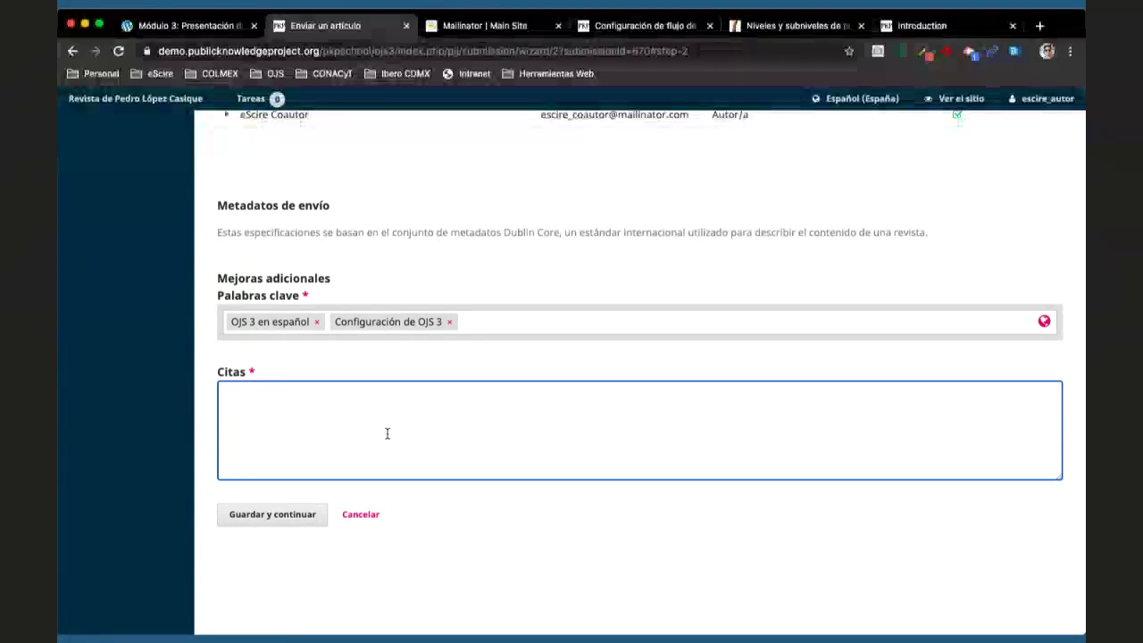
text(Ref)
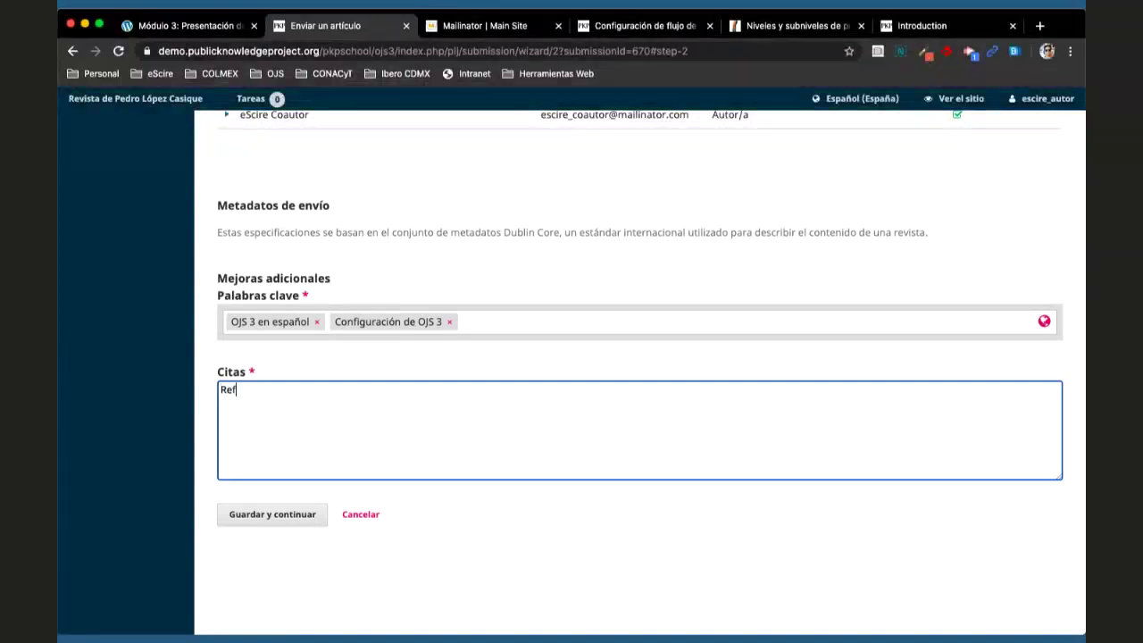
text(erencia 1)
key(Return)
key(Return)
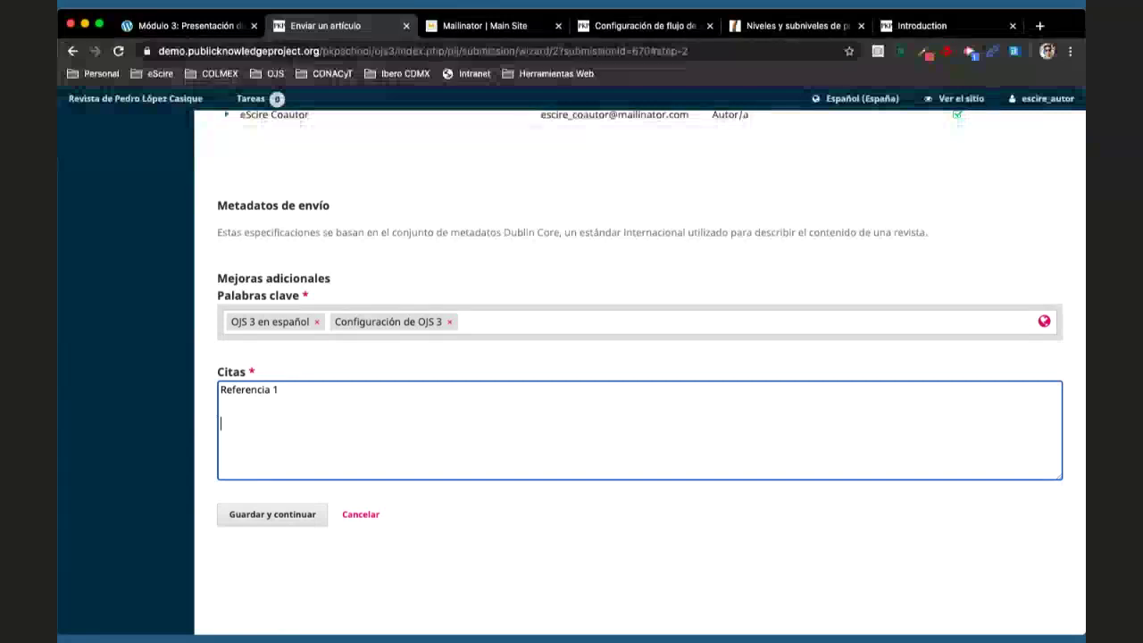
text(rencia 1  eferencia 2)
key(Return)
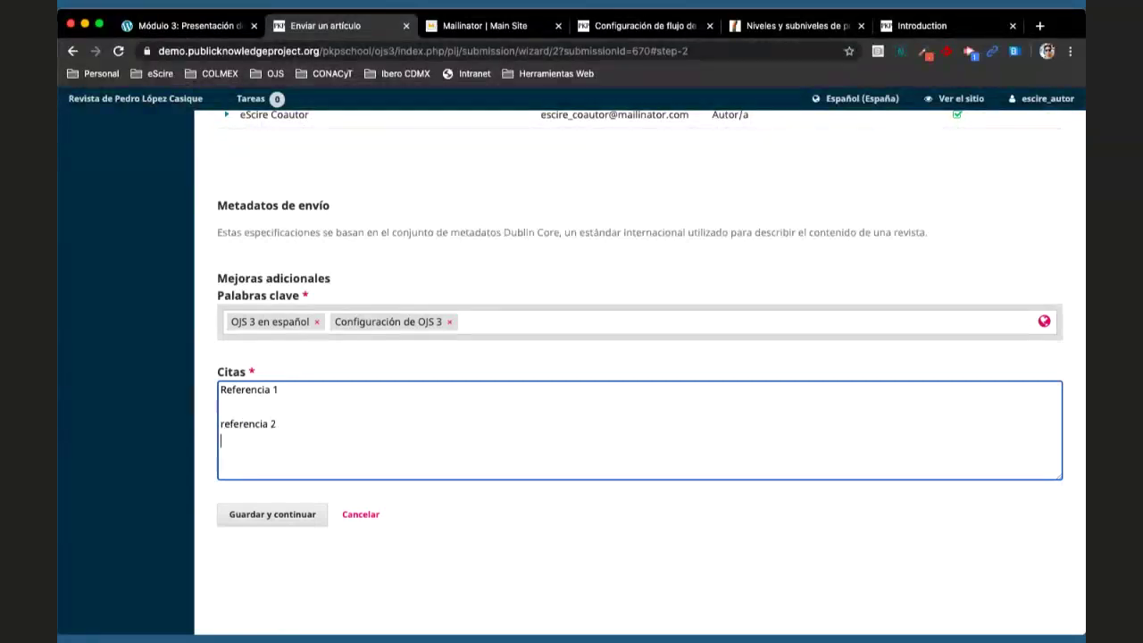
key(Up)
key(Delete)
text(Refe)
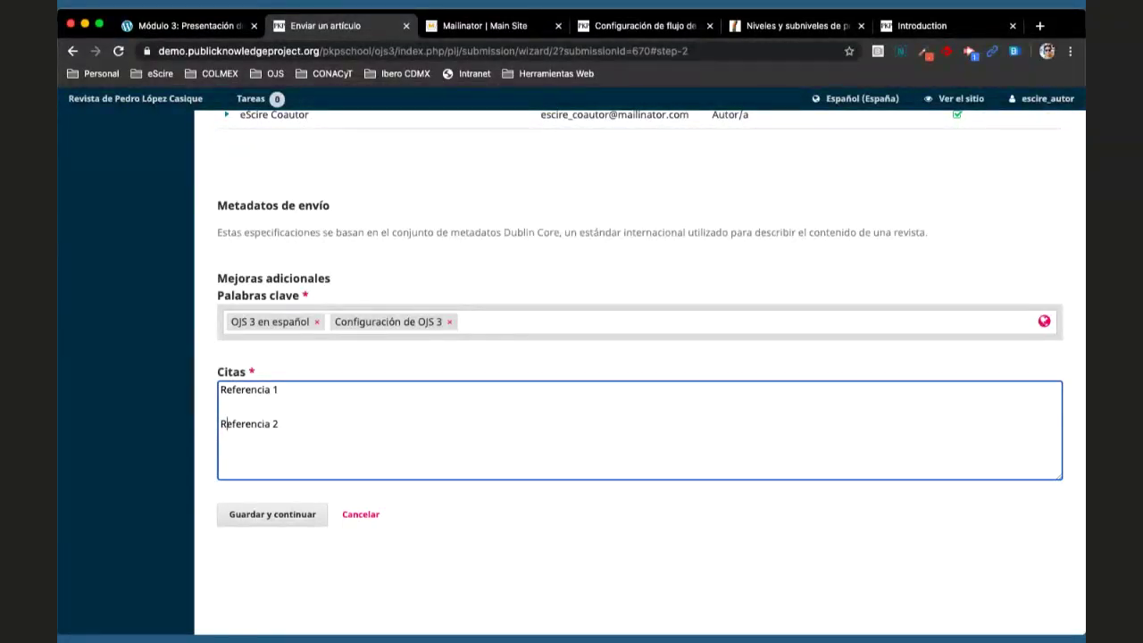
text(ren)
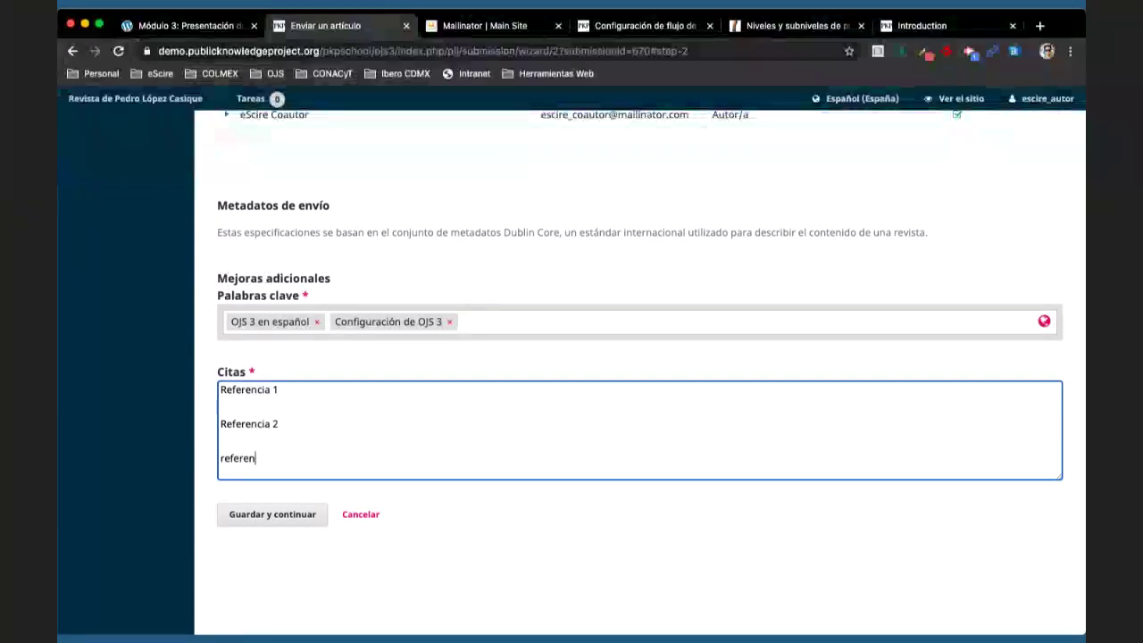
text(cia 2  Referencia 3)
key(Return)
key(Up)
key(Delete)
text(R)
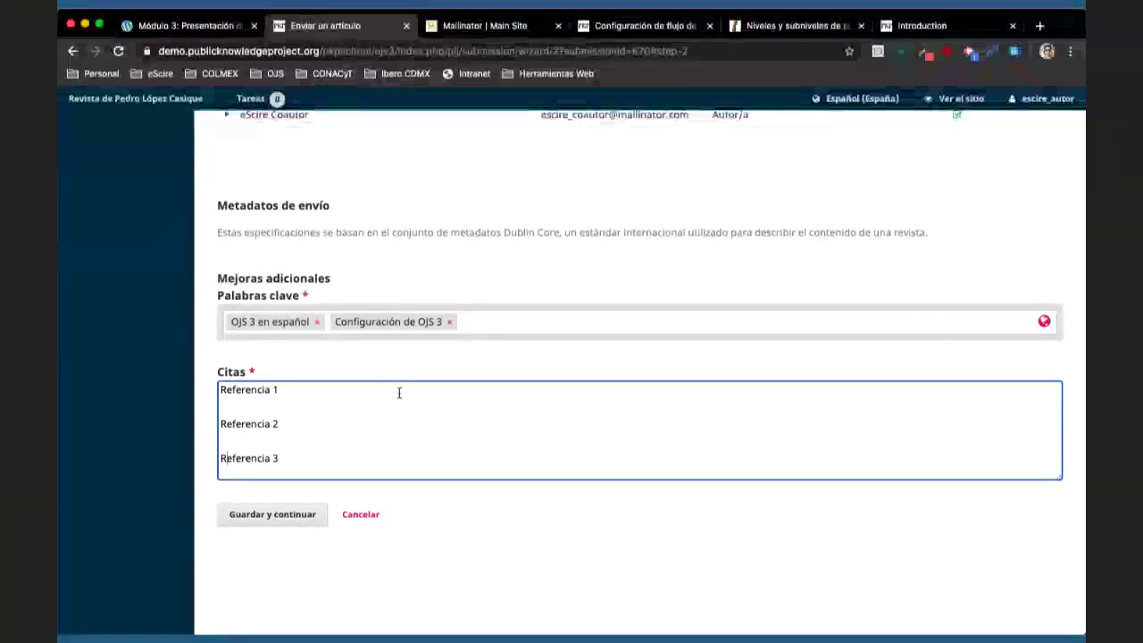
- Check the title's other-language versions, then save the metadata and continue to Confirmación
scroll(399, 393, up, 1)
scroll(400, 393, up, 5)
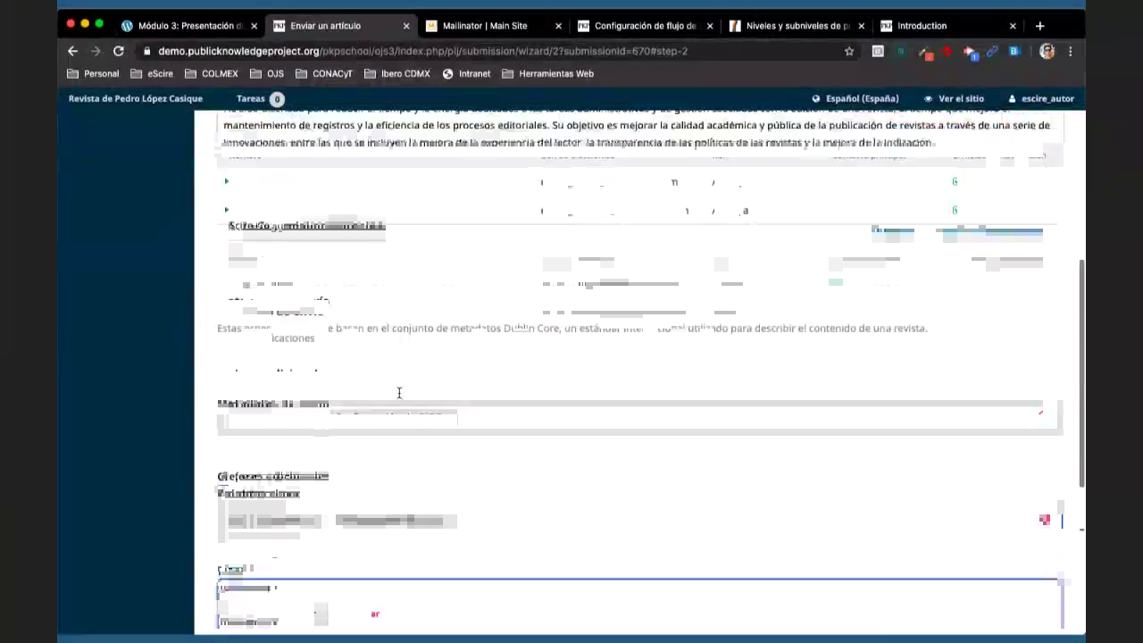
scroll(396, 412, up, 6)
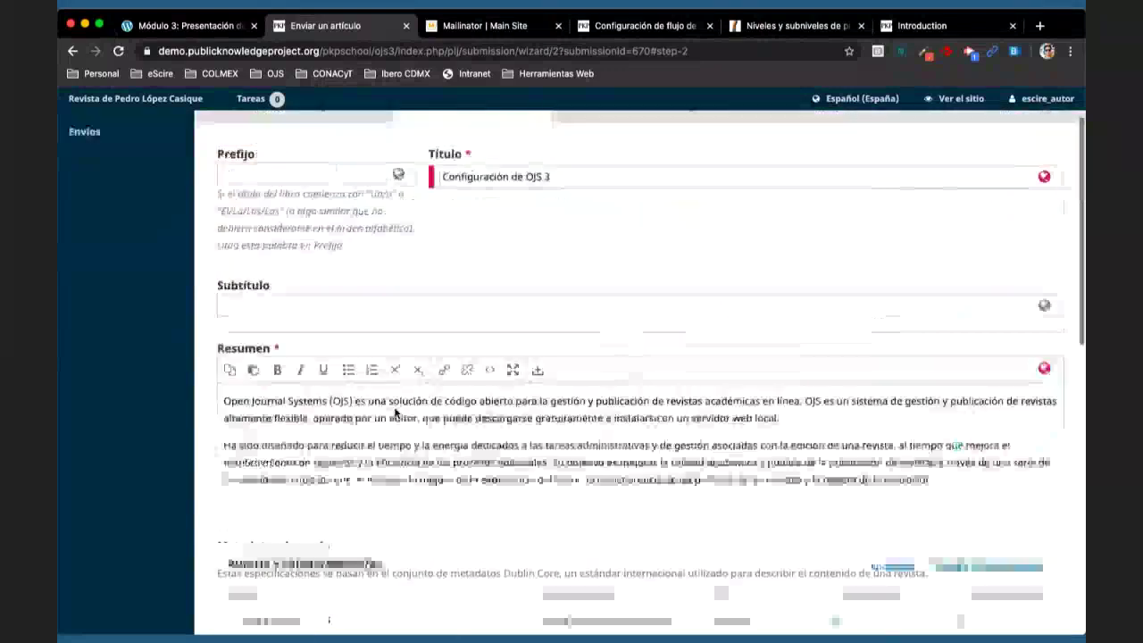
click(583, 234)
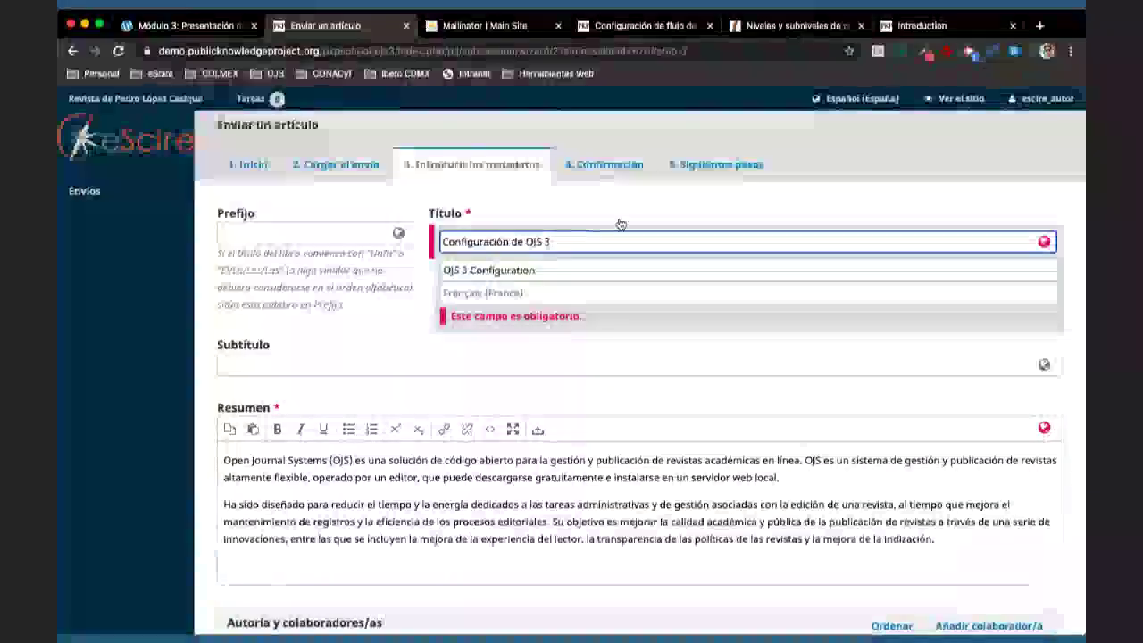
click(491, 253)
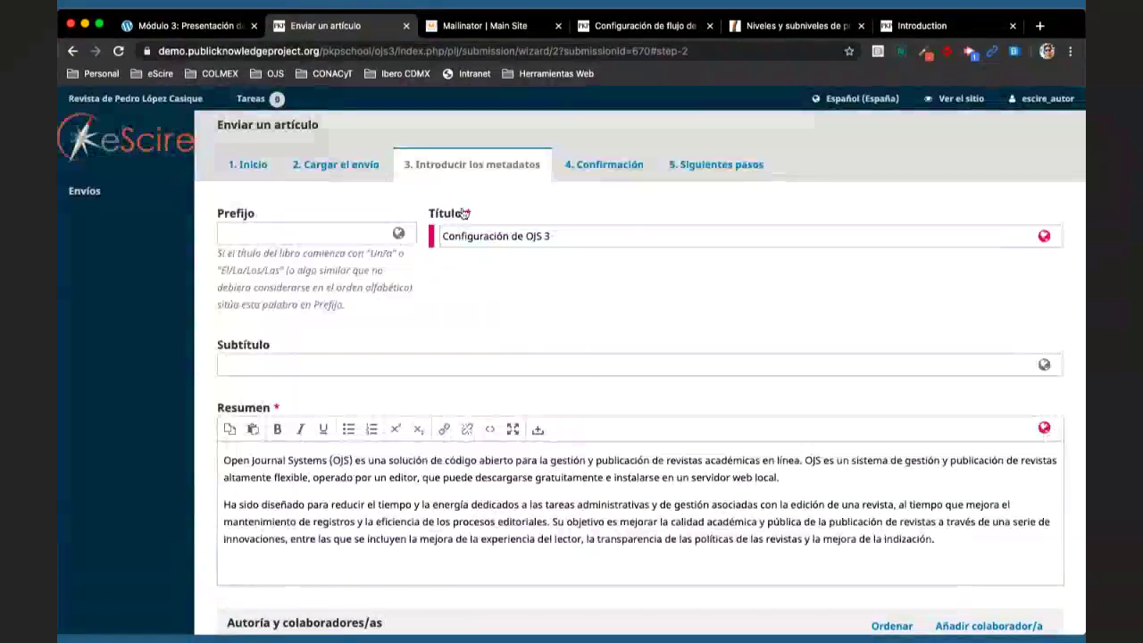
scroll(460, 322, down, 15)
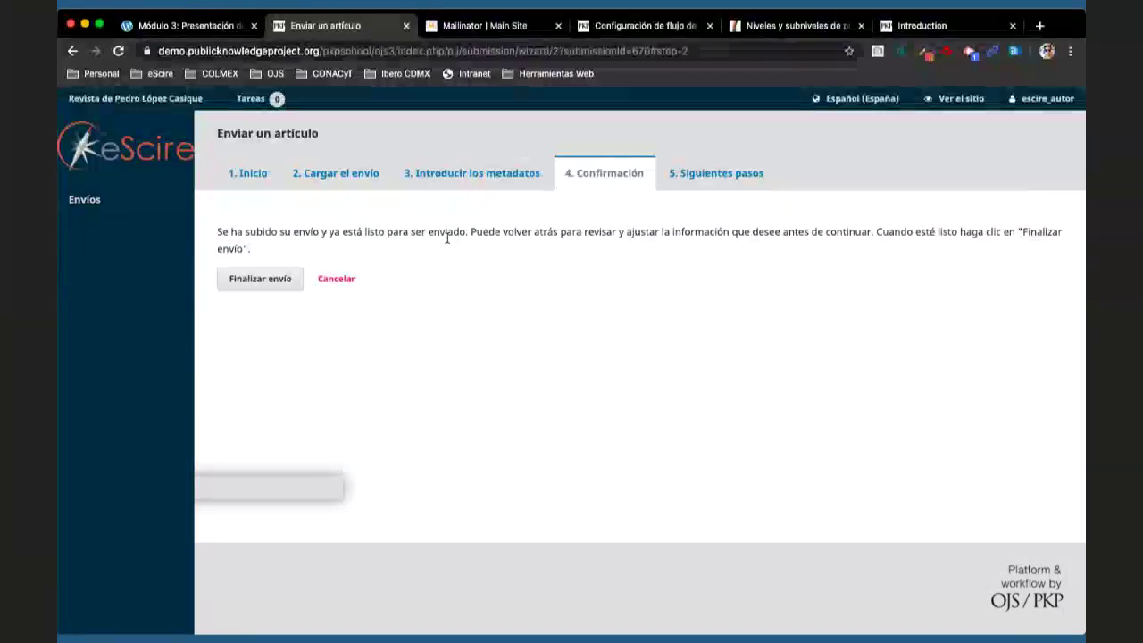
- Finish the submission and confirm sending the article to the journal
click(258, 279)
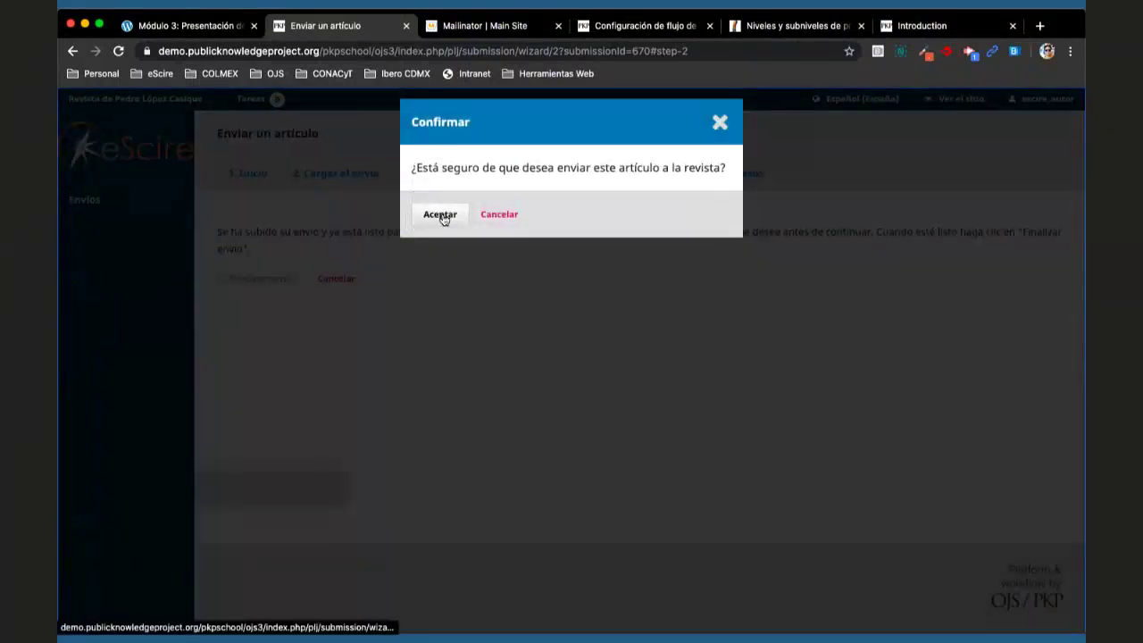
click(441, 215)
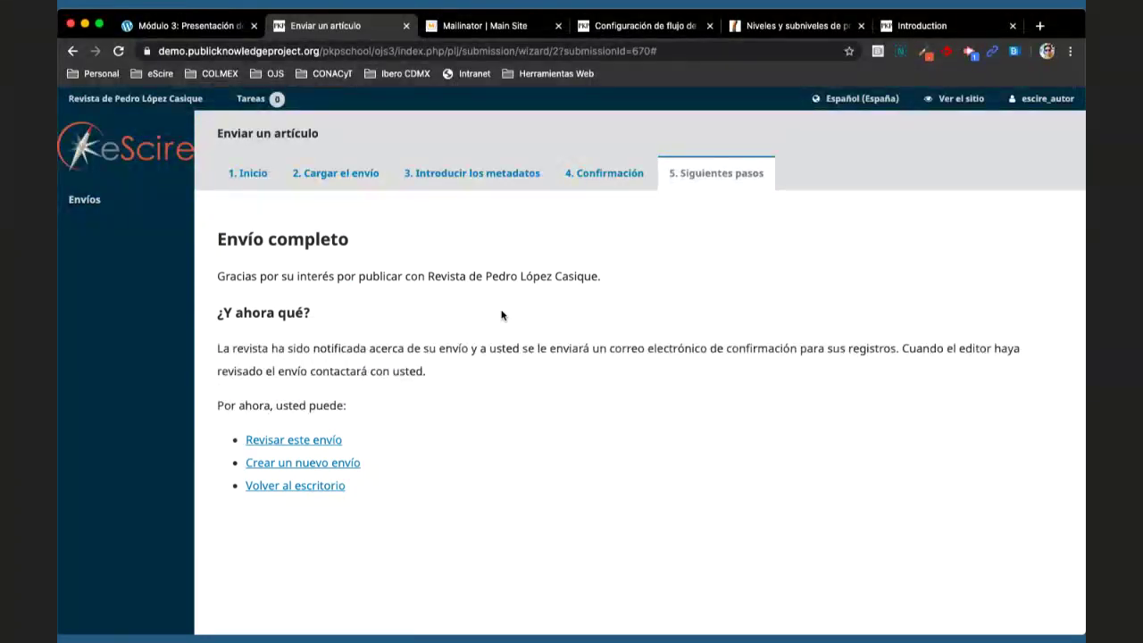
- Read the 'Acuse de recibo del envío' e-mail in Mailinator, highlighting the title and journal name
click(478, 27)
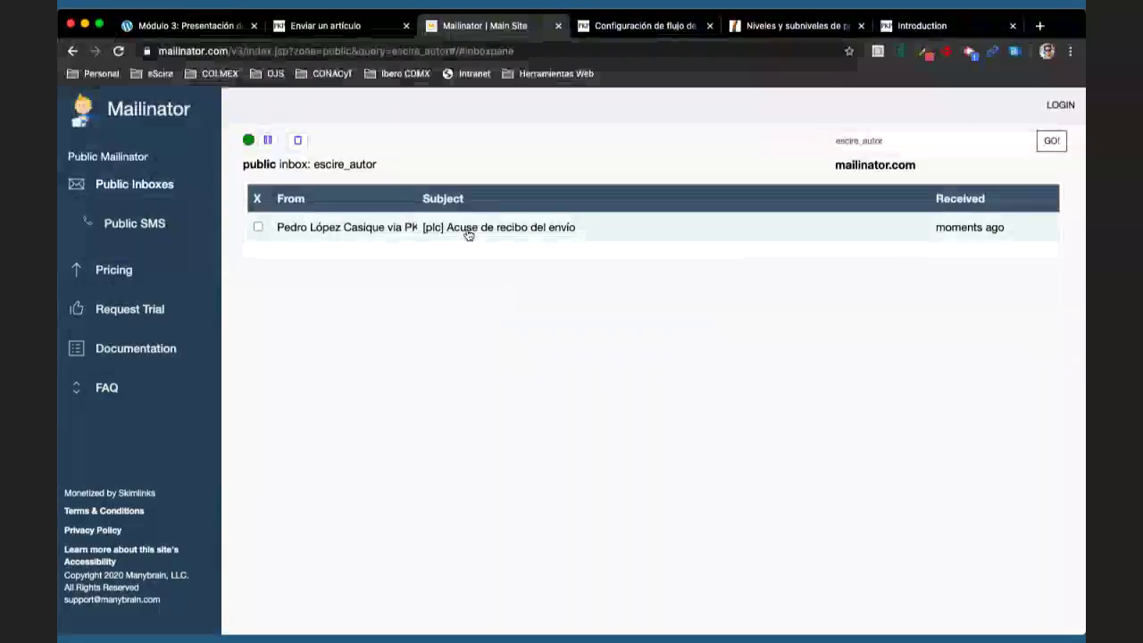
click(525, 232)
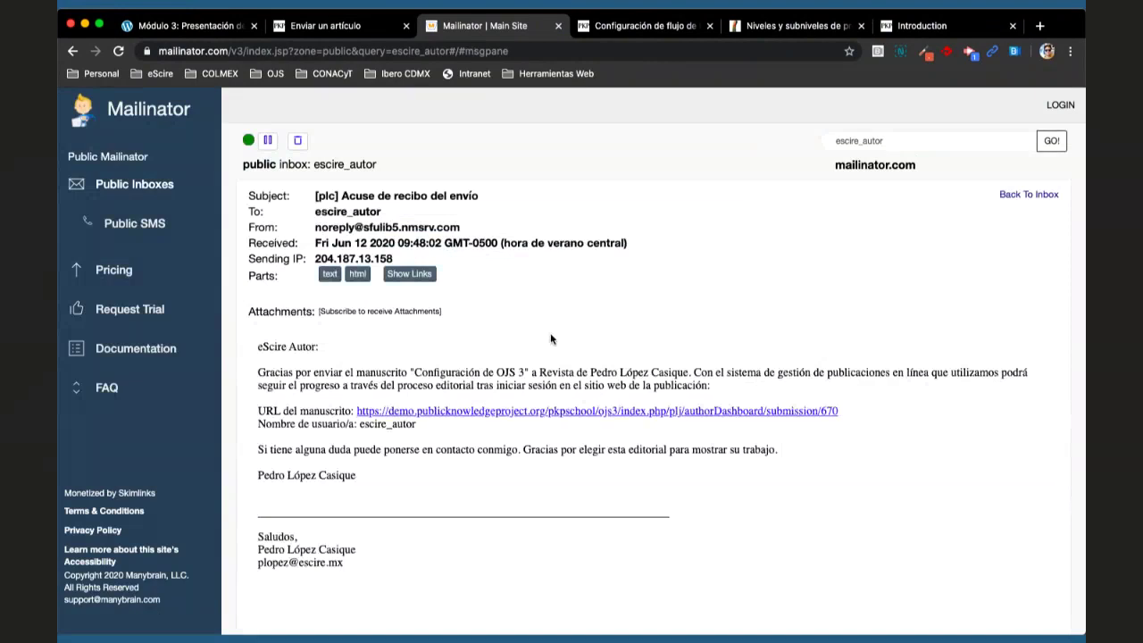
scroll(551, 339, down, 1)
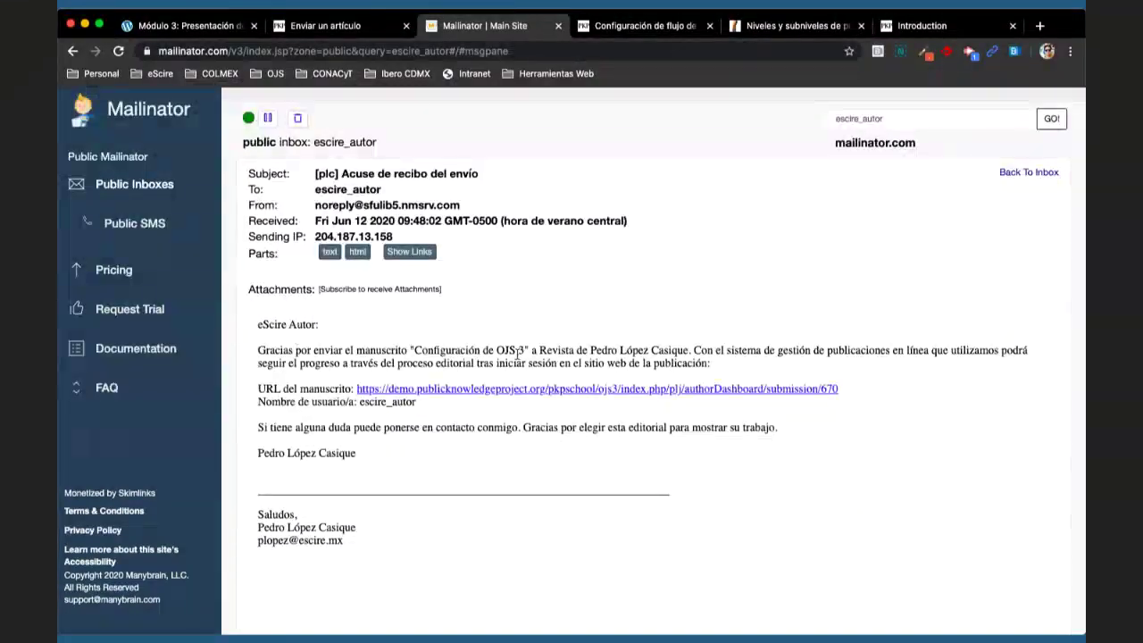
drag(530, 350, 410, 350)
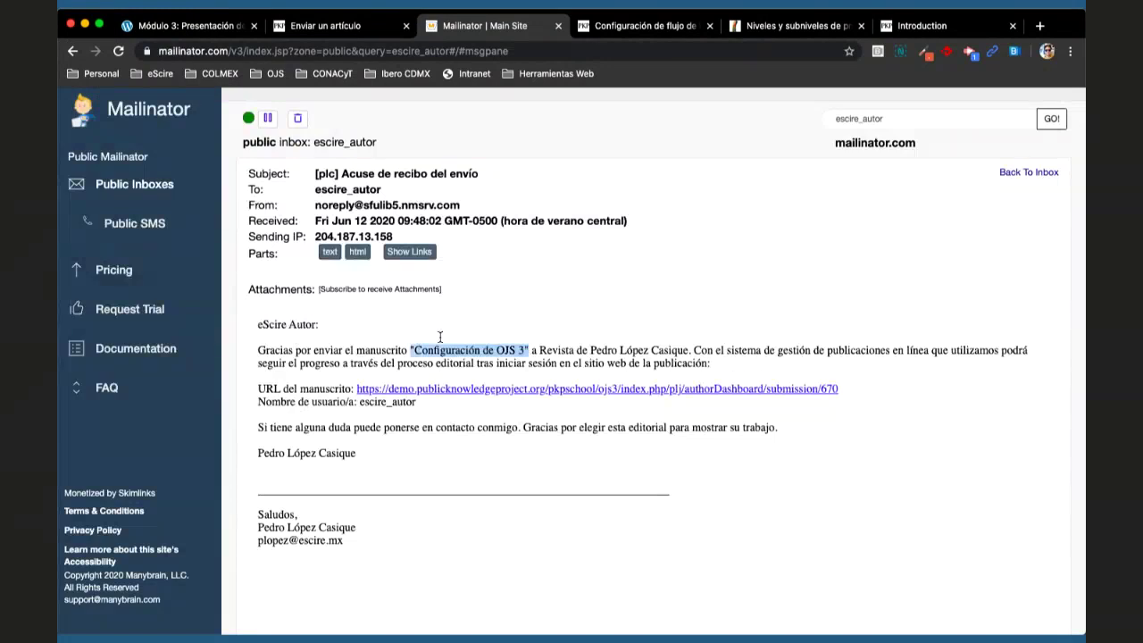
drag(539, 351, 689, 350)
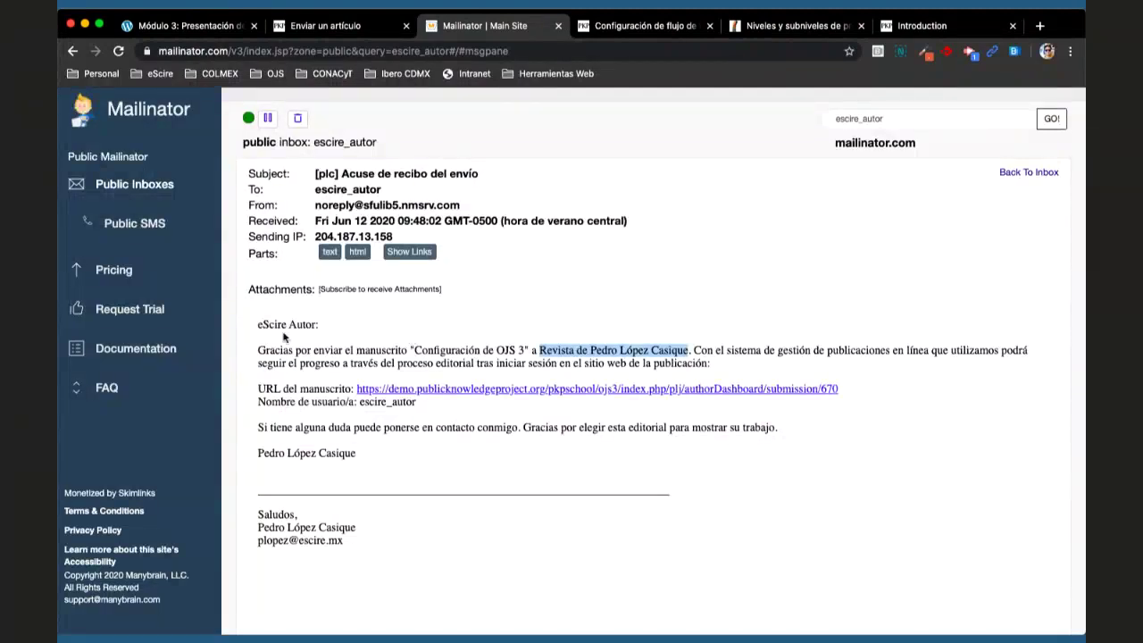
click(477, 436)
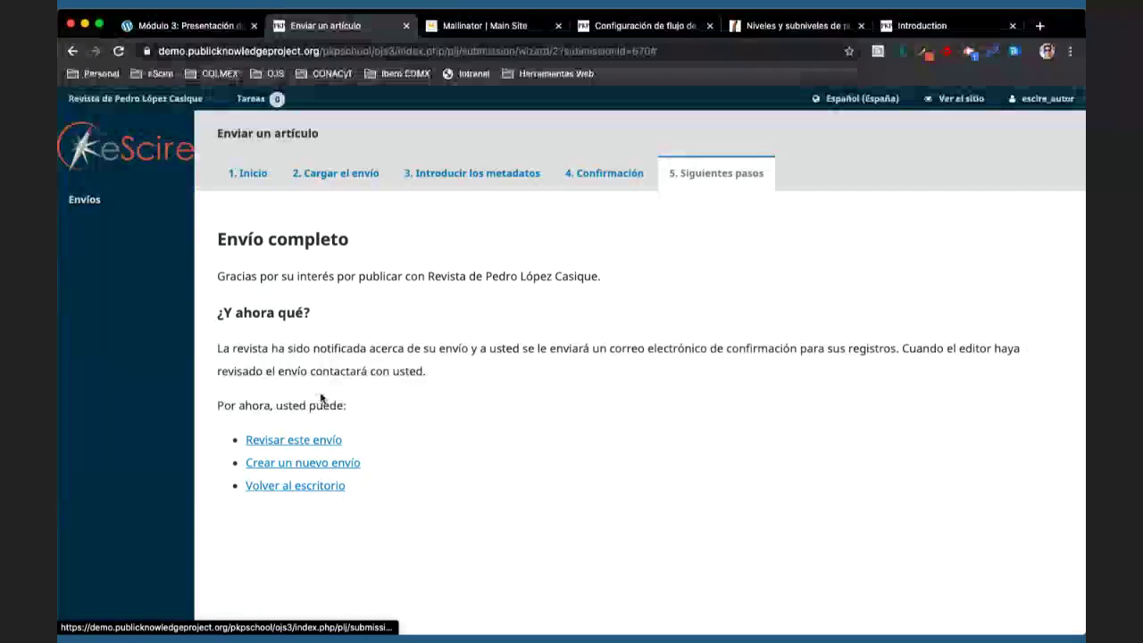
- Go back to the dashboard and expand submission 670's row
click(268, 485)
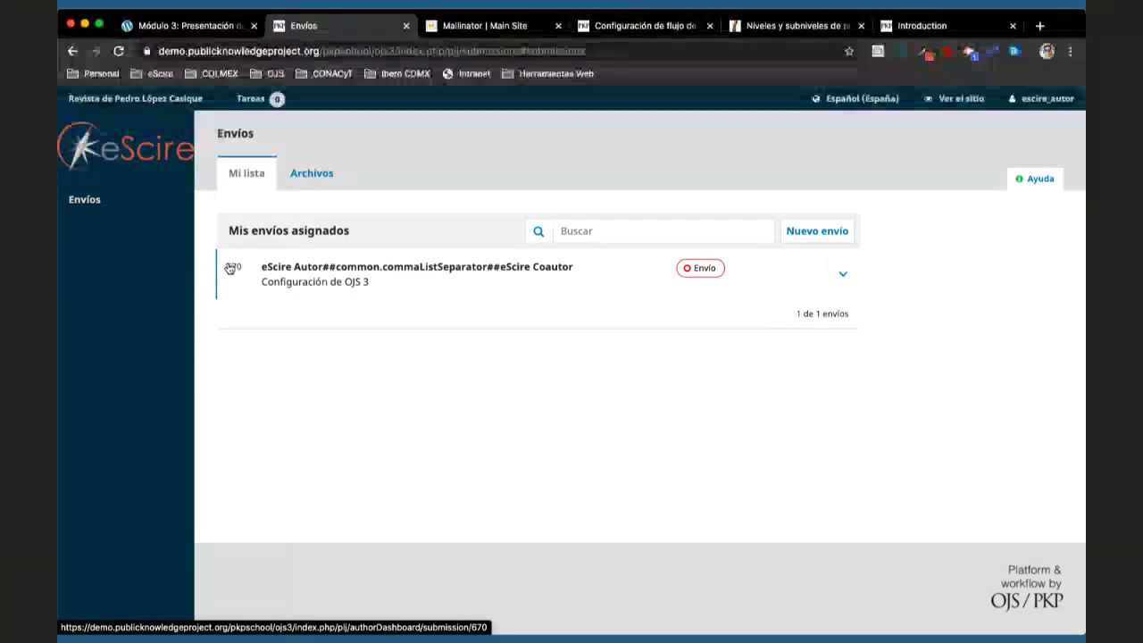
click(843, 275)
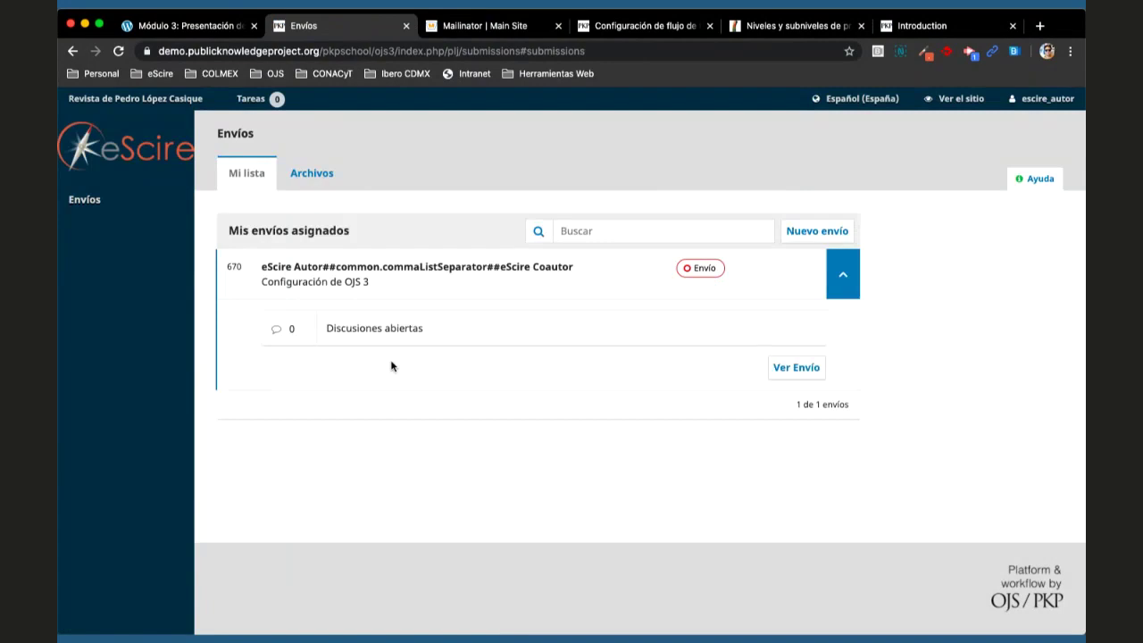
- Open 'Configuración de OJS 3', view the Revisión, Editorial and Producción stages, then return to Envío
click(405, 279)
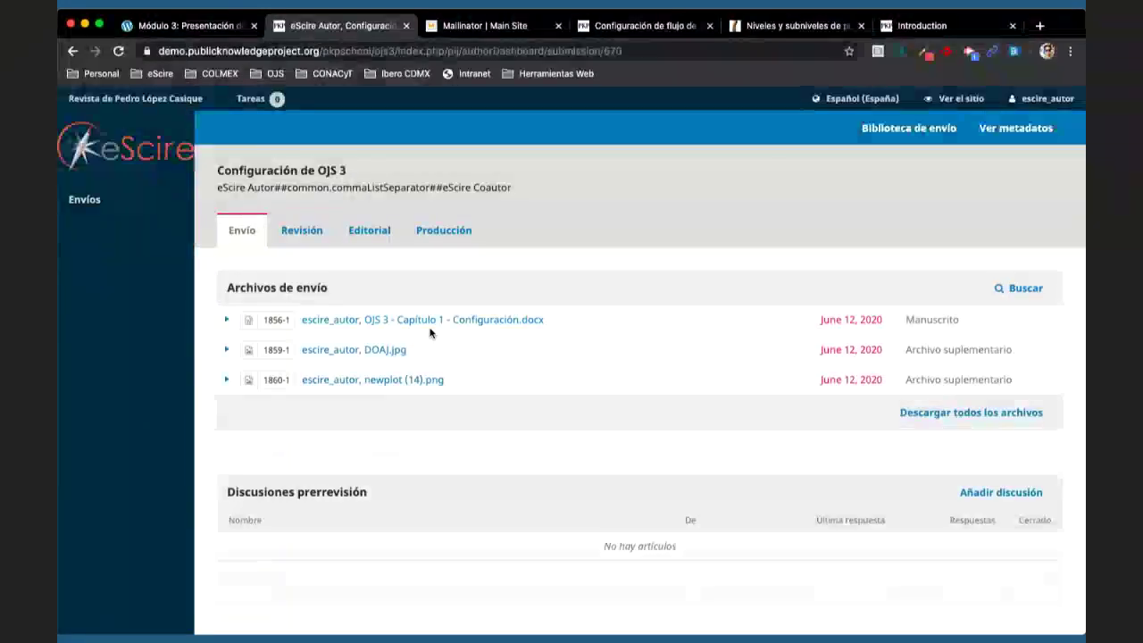
scroll(492, 390, down, 3)
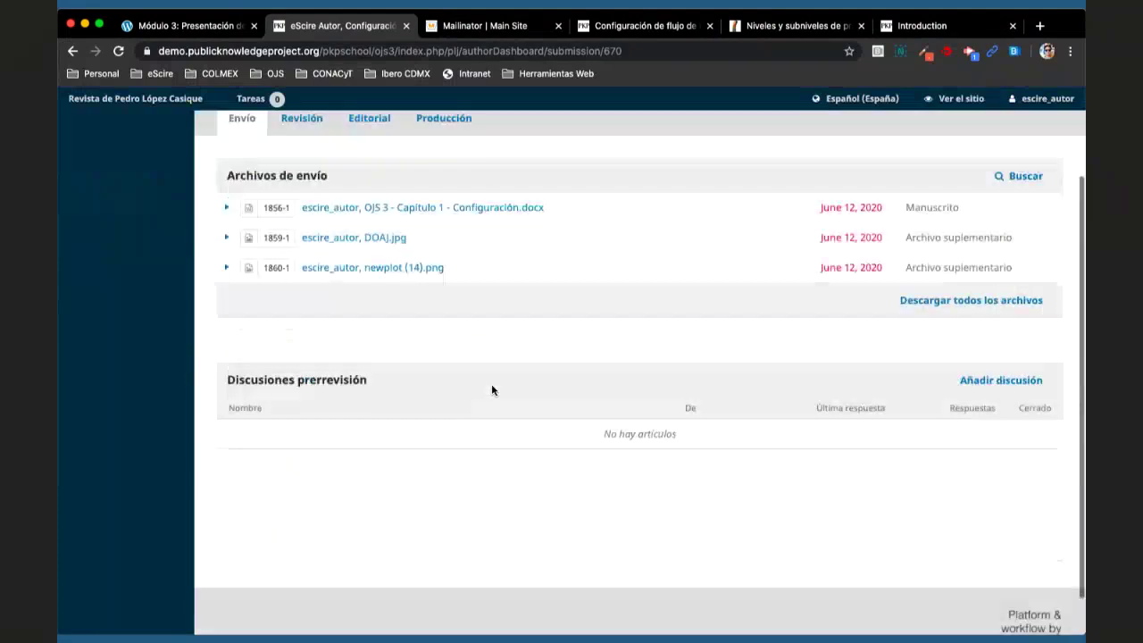
scroll(375, 267, up, 3)
click(308, 231)
click(362, 232)
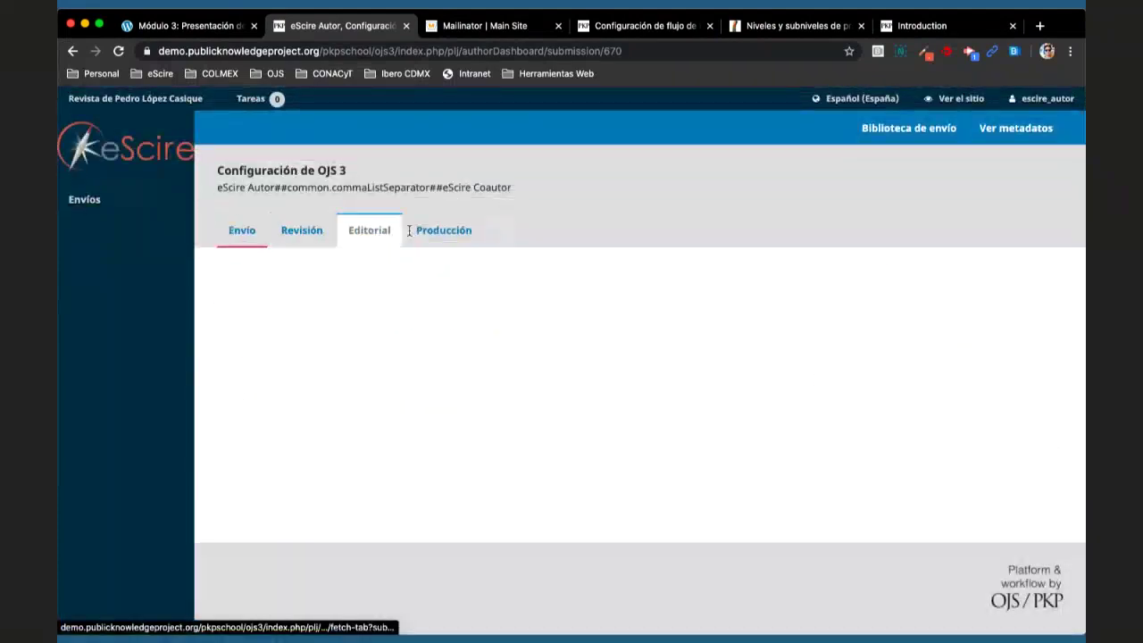
click(435, 234)
click(239, 230)
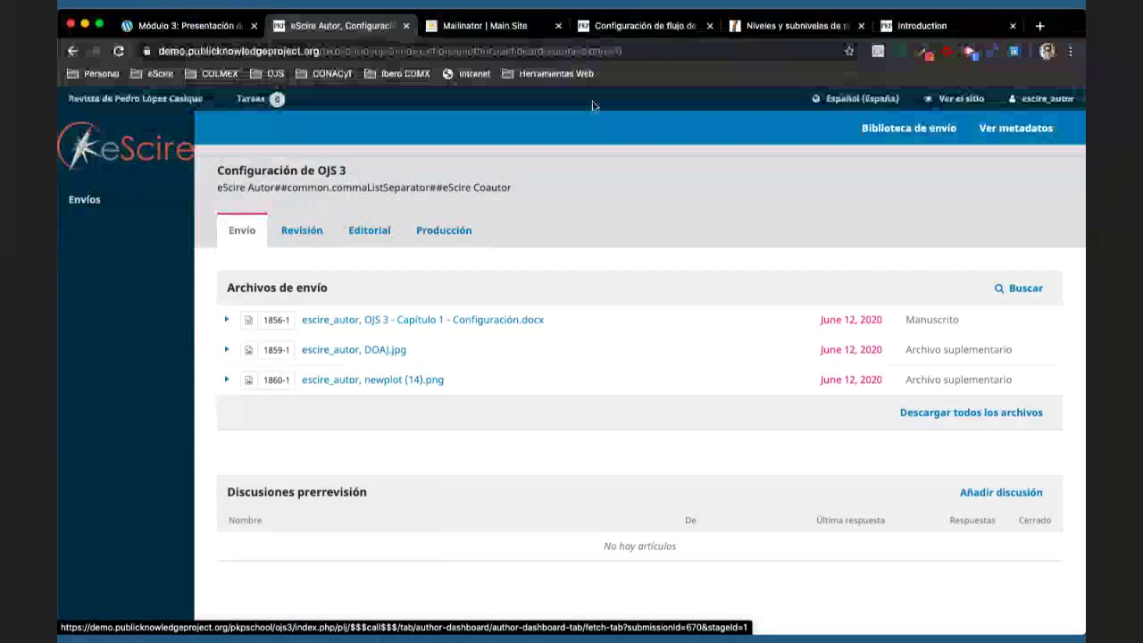
- Close the two extra documentation tabs and switch to the Módulo 3 'Presentación de un artículo' lesson
click(711, 26)
click(711, 26)
click(665, 32)
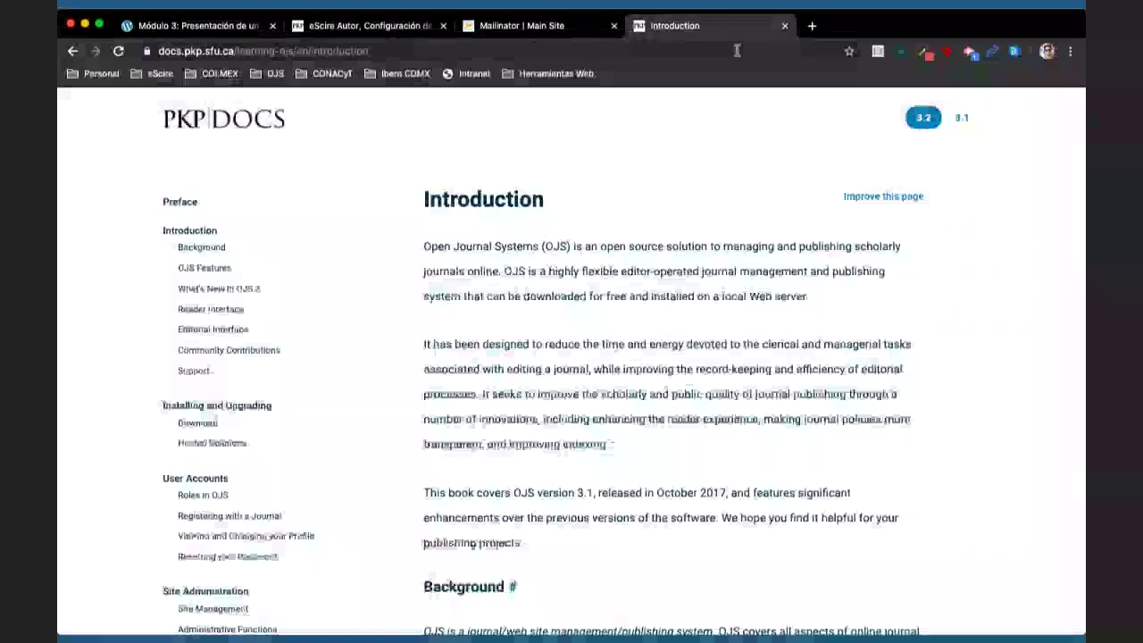
key(ctrl+Tab)
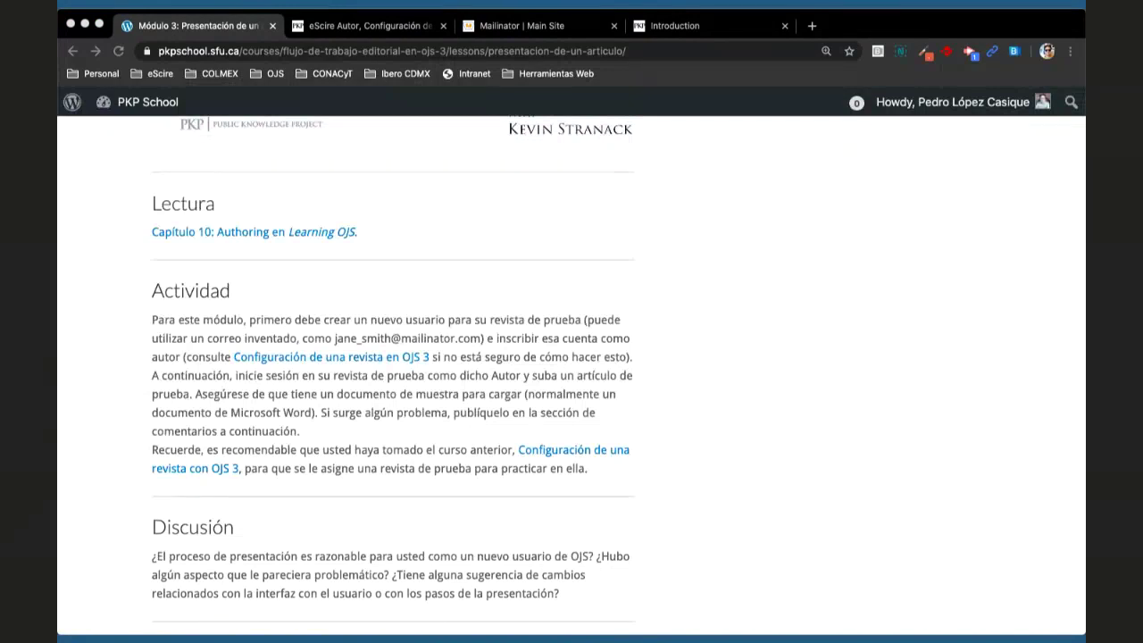
click(748, 358)
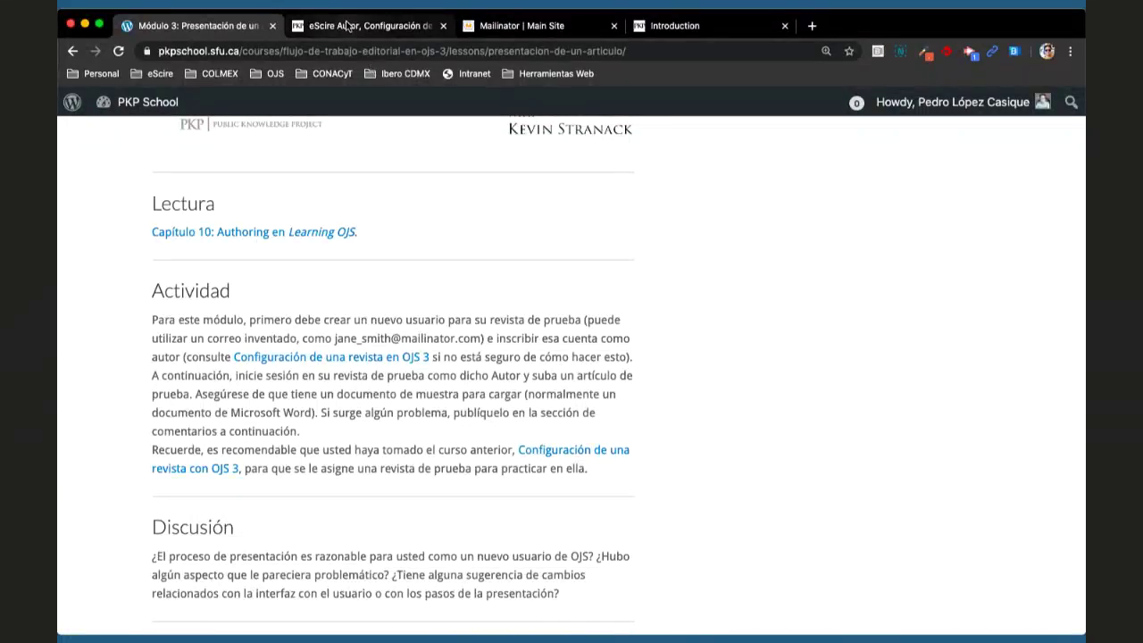
- Switch to the eScire Autor tab showing the Configuración de OJS 3 Envío stage
click(347, 25)
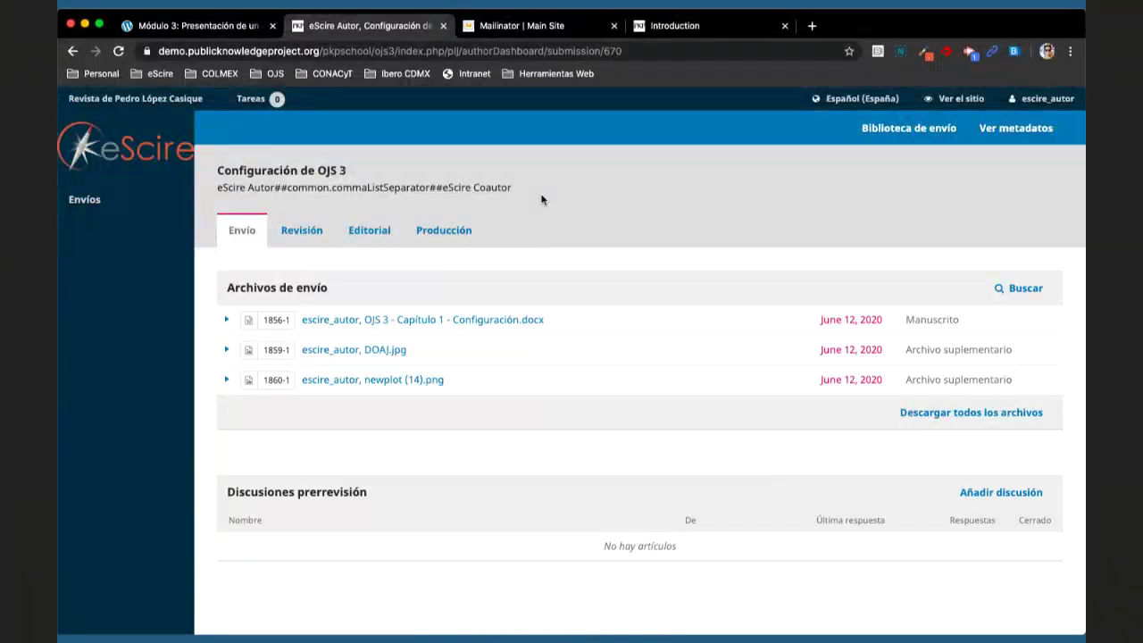
- Load the ojs.escire.net OJS 3 site in the PKP Docs tab
click(736, 35)
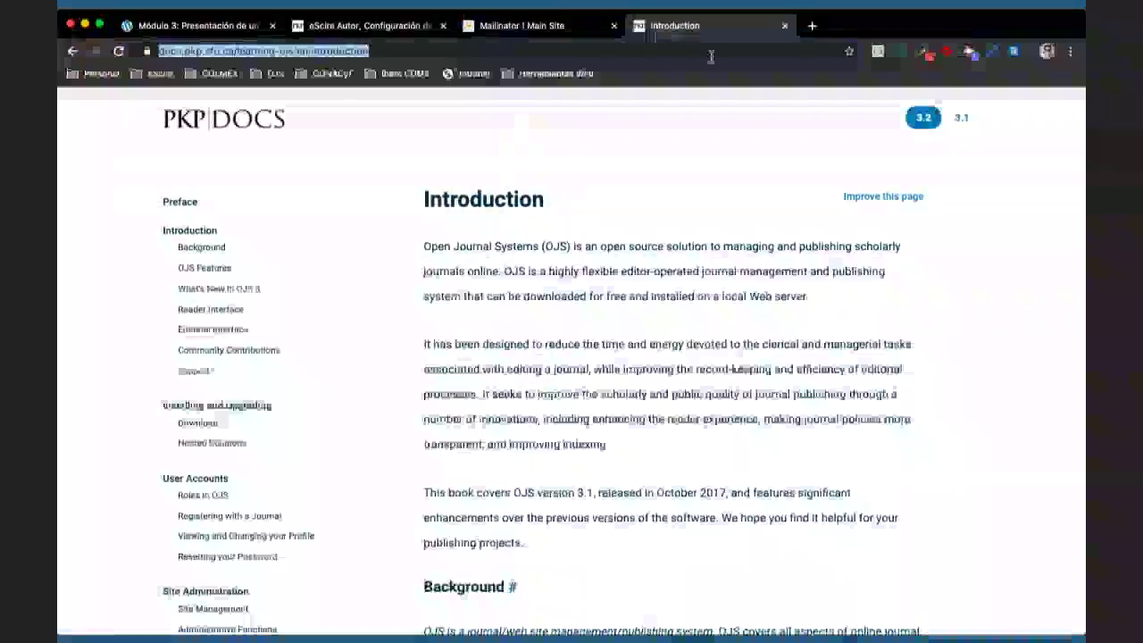
key(super+l)
text(ojs.es)
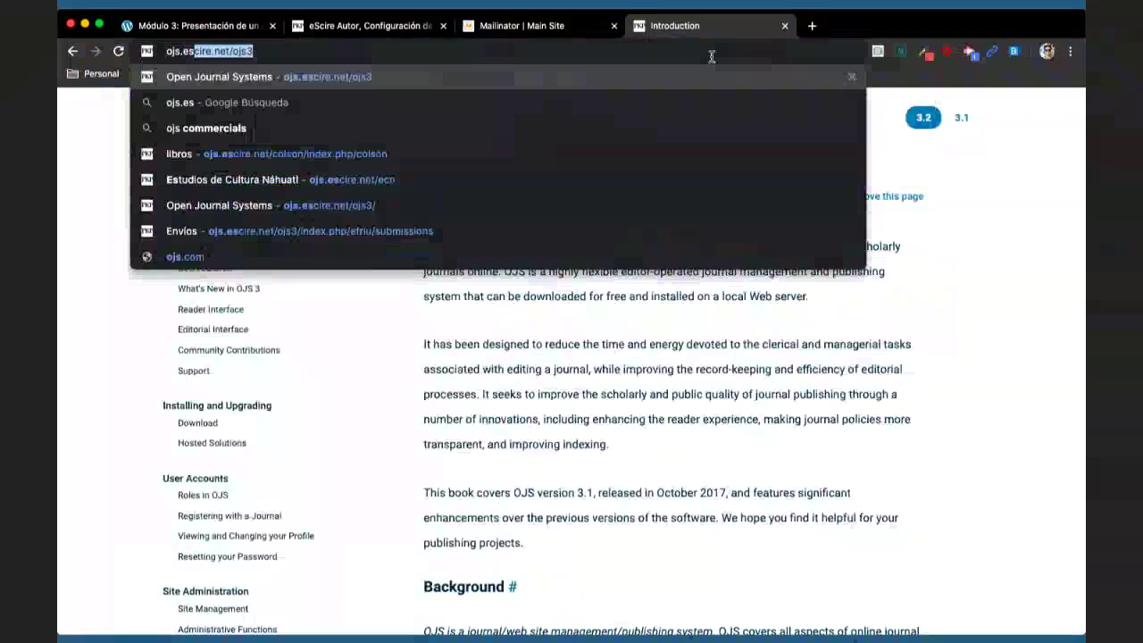
key(Return)
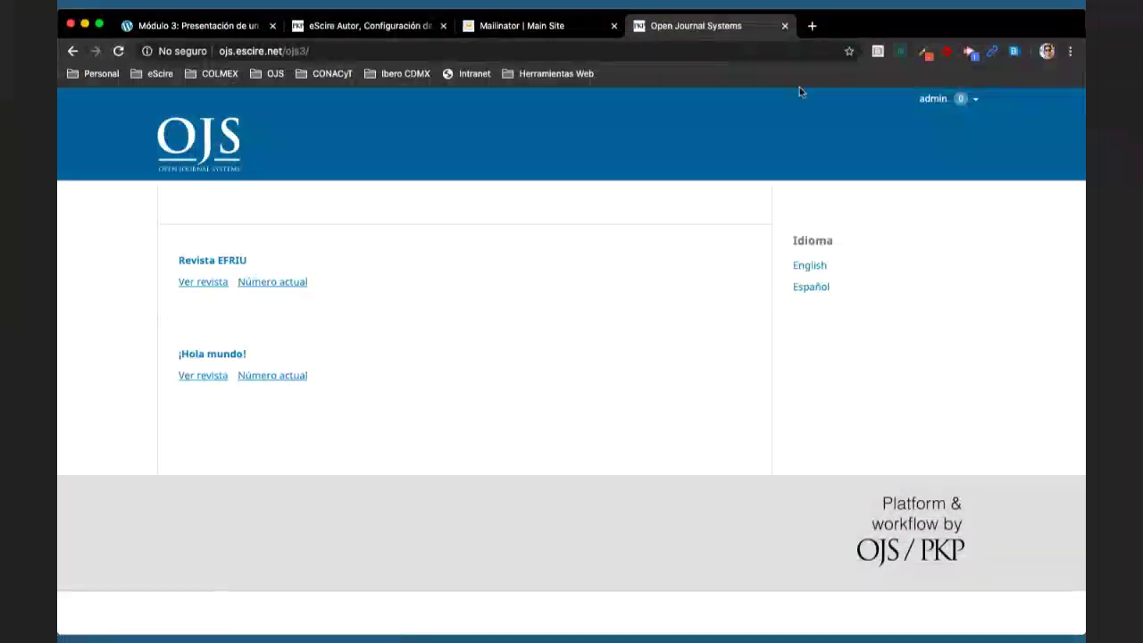
- Open Revista EFRIU's archived submissions from the admin dashboard, then return to the author's submission tab
click(933, 99)
click(954, 120)
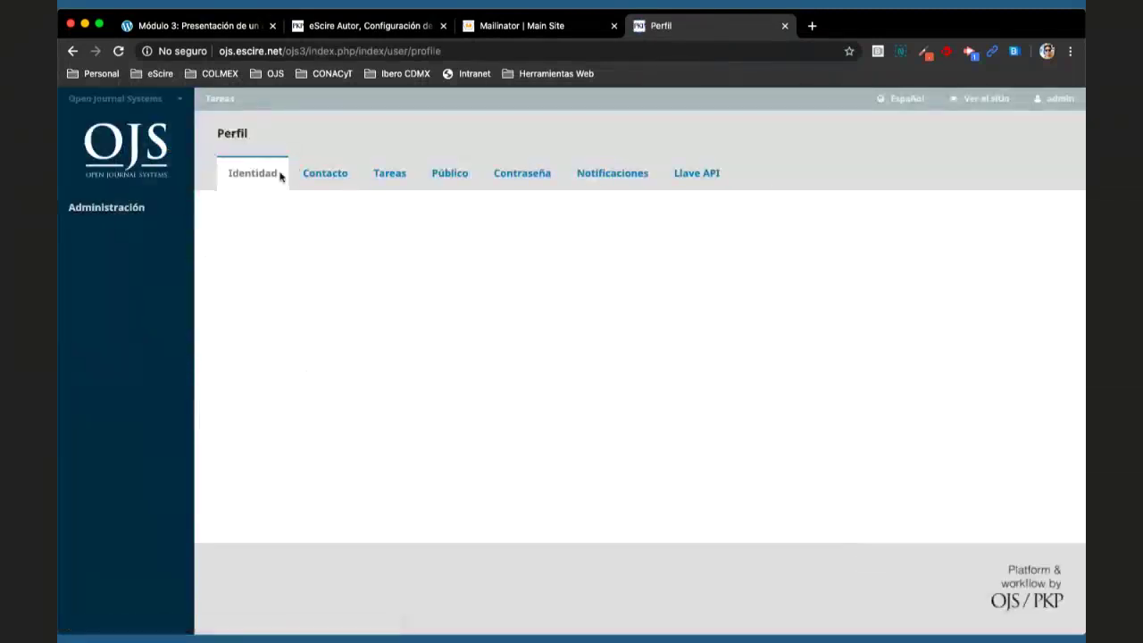
mouse_move(120, 100)
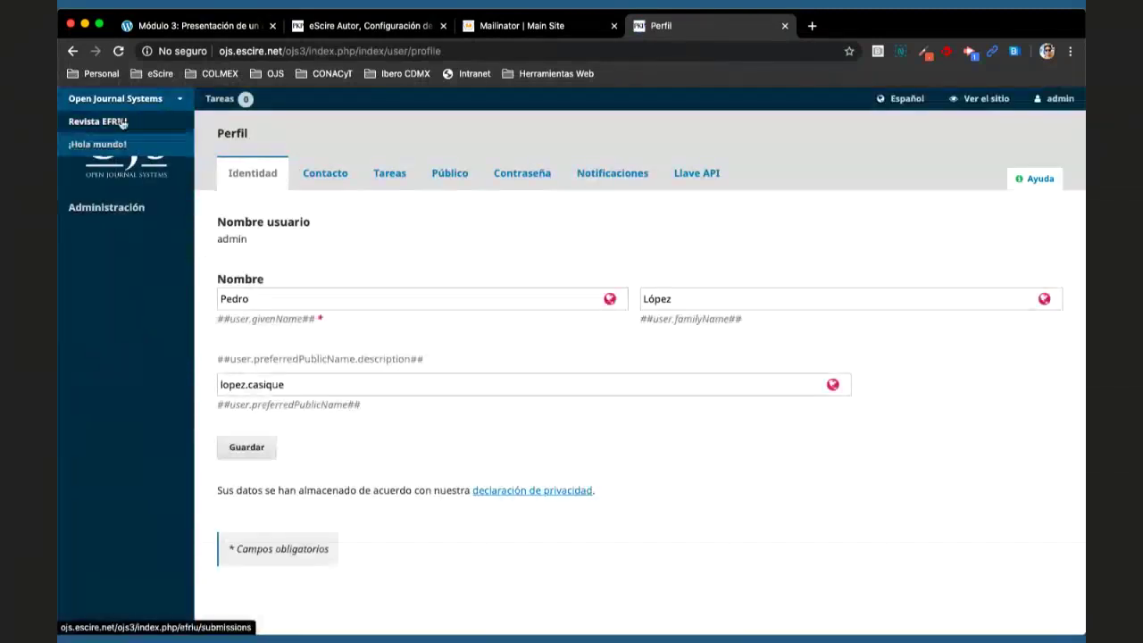
click(123, 123)
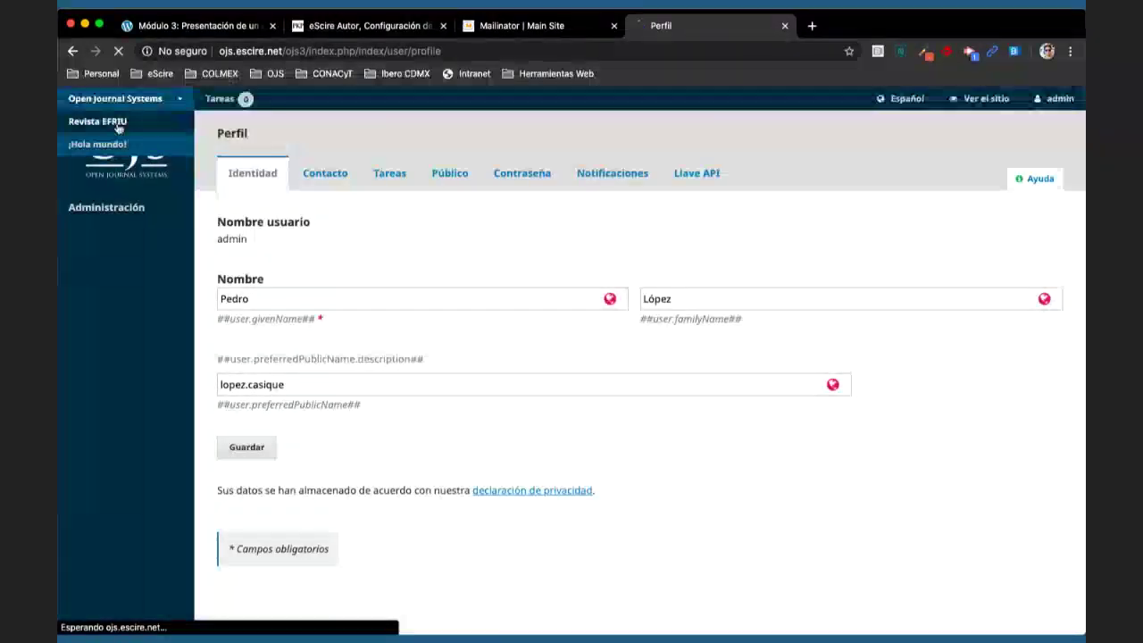
click(502, 170)
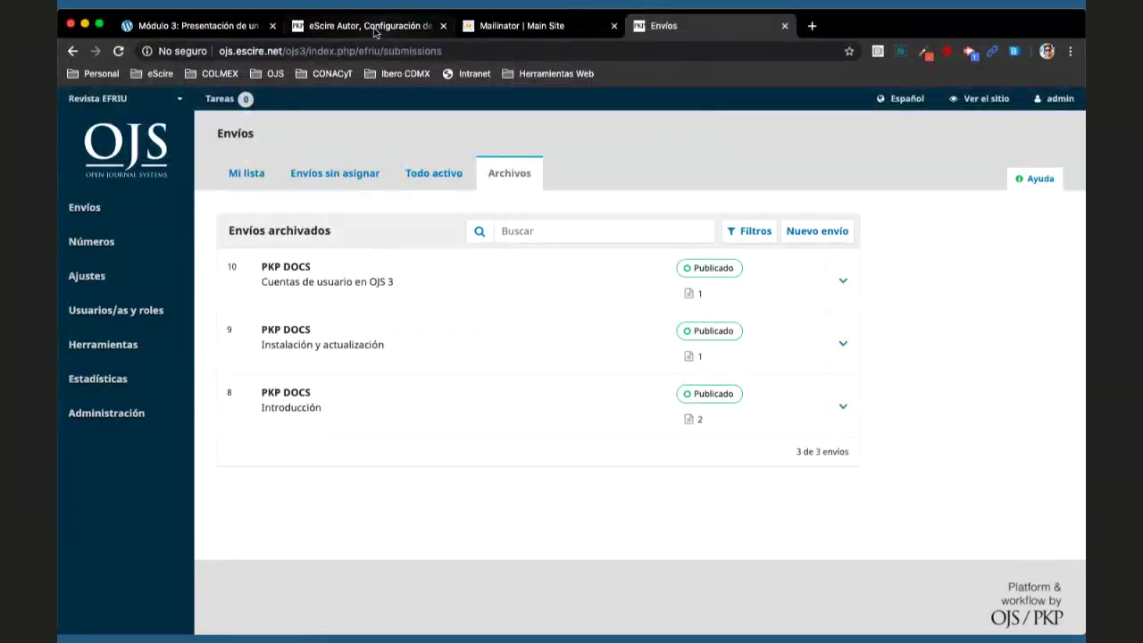
click(375, 27)
click(497, 50)
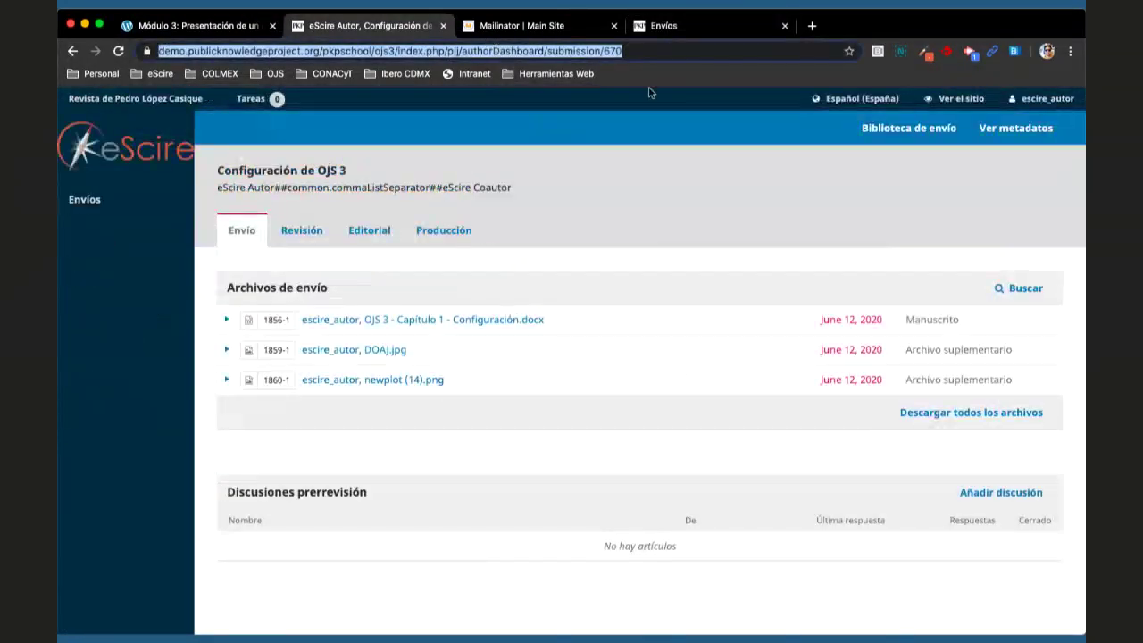
key(Return)
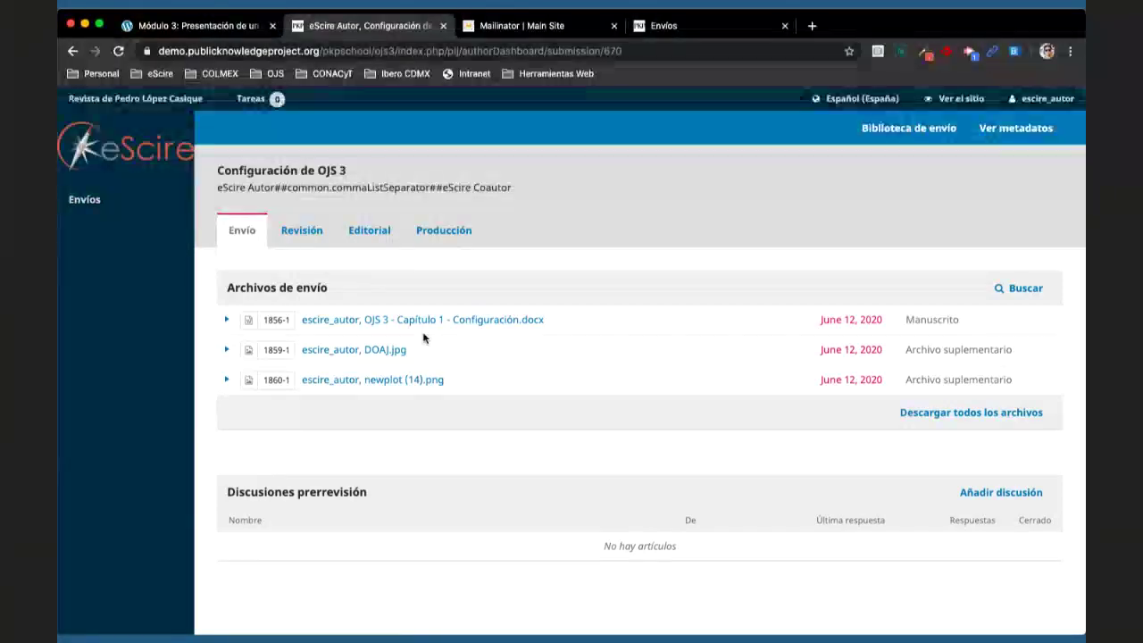
click(132, 205)
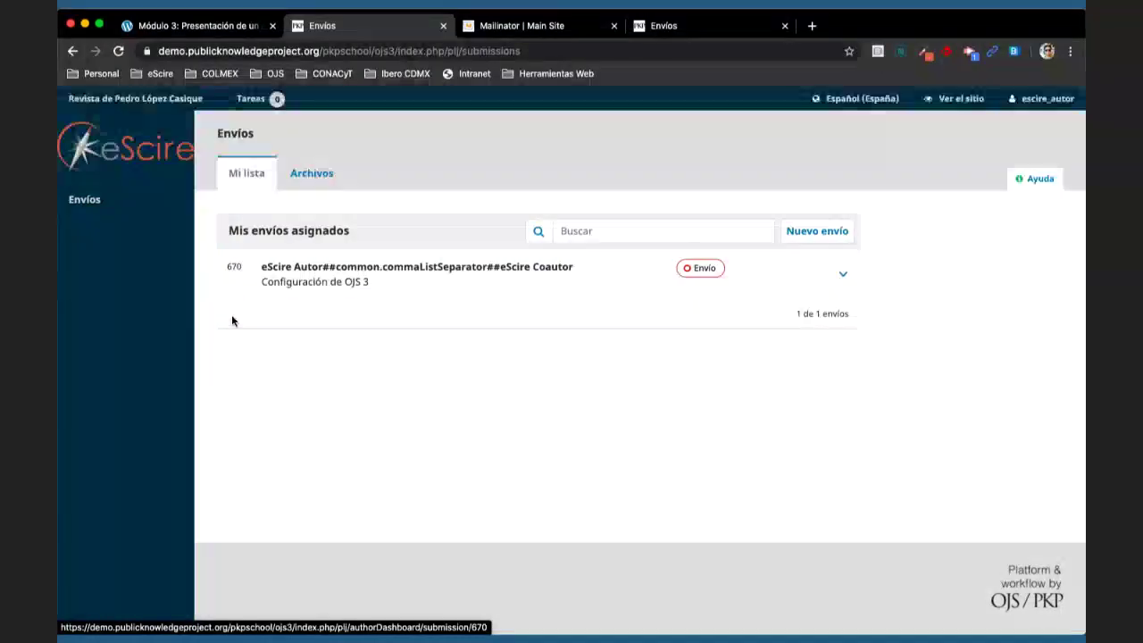
click(325, 271)
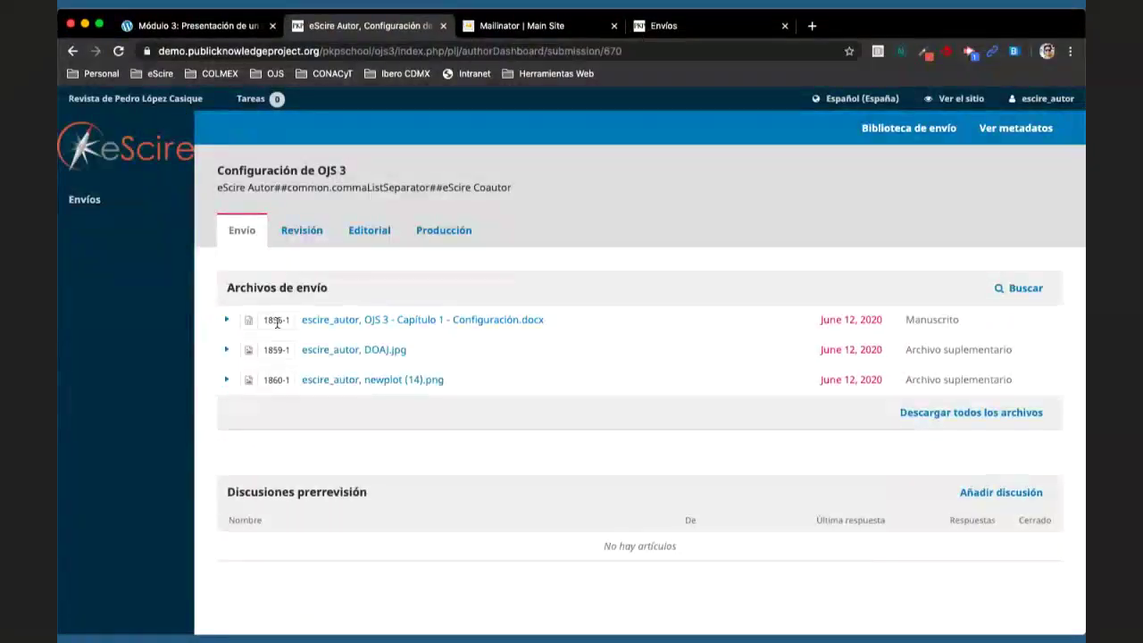
click(616, 51)
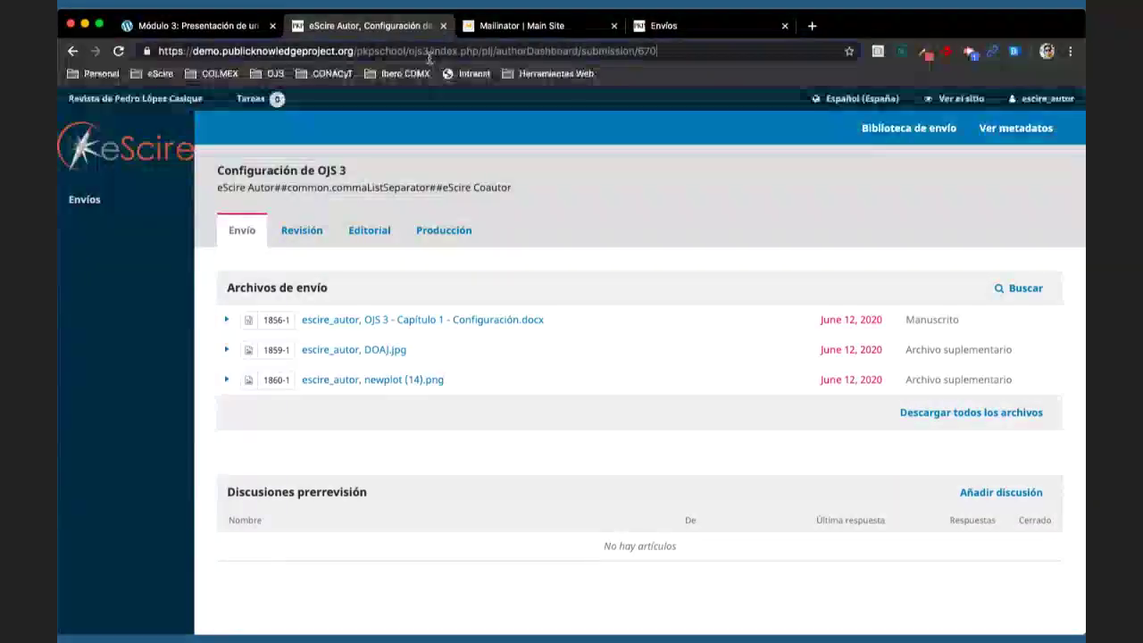
drag(430, 51, 658, 51)
- Trim the address to ojs3/ and scroll through PKP School's hosted journal list
key(BackSpace)
key(Return)
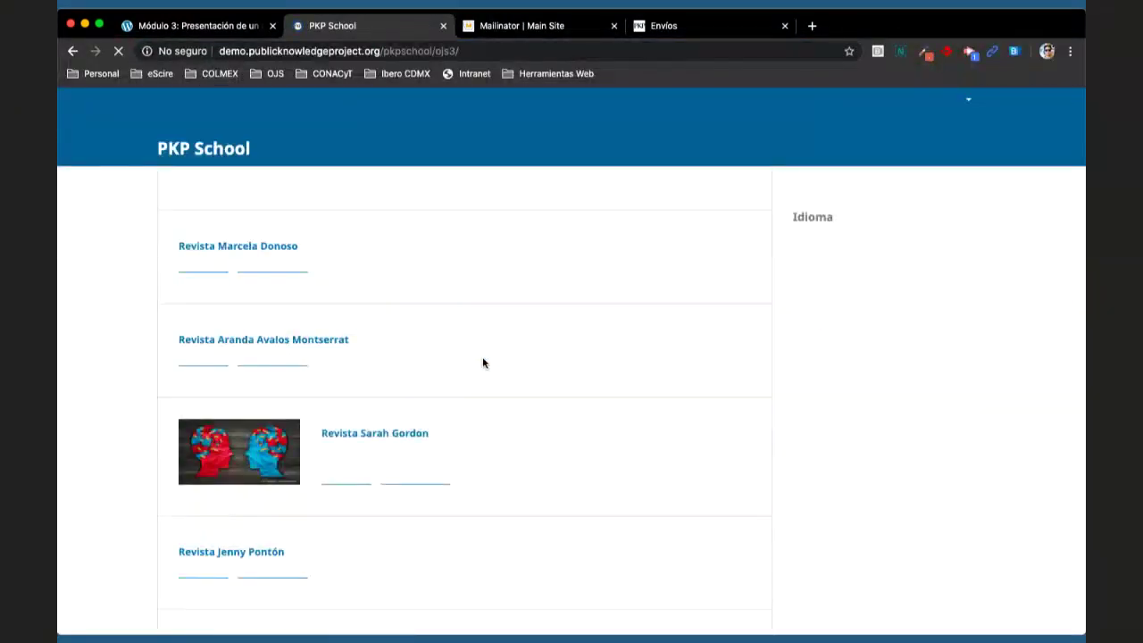
scroll(481, 367, down, 1)
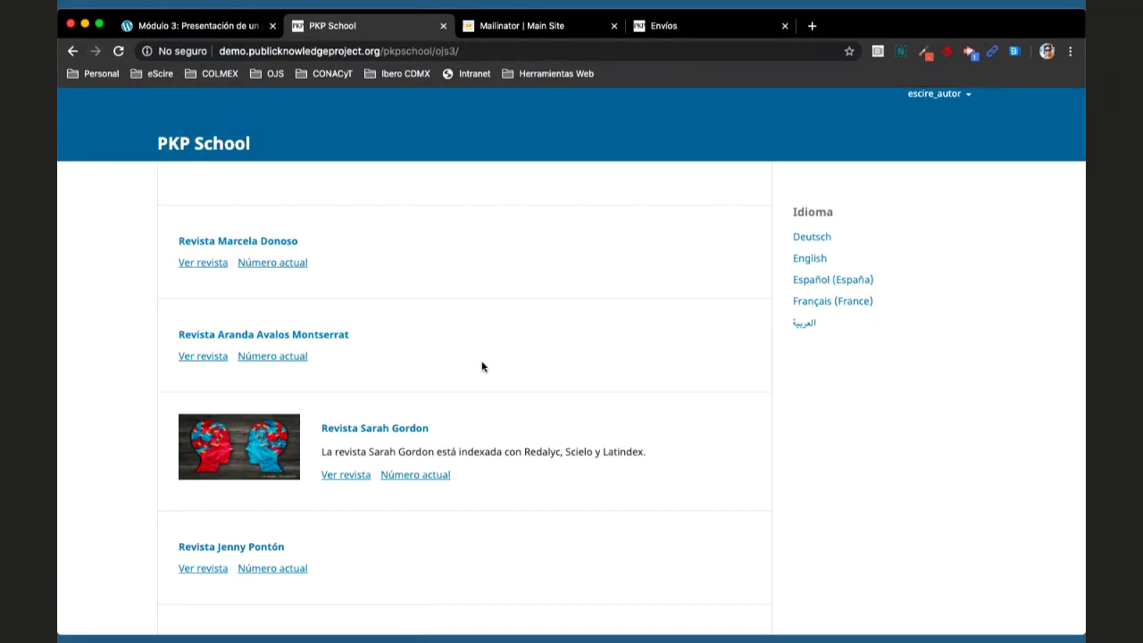
scroll(482, 367, down, 10)
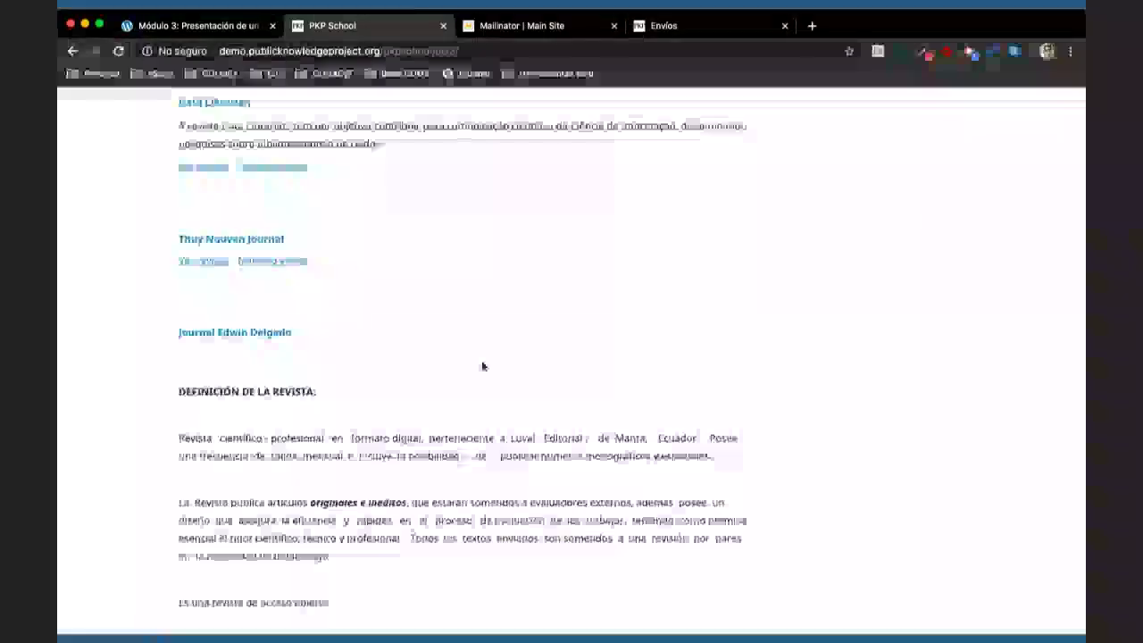
scroll(482, 366, up, 10)
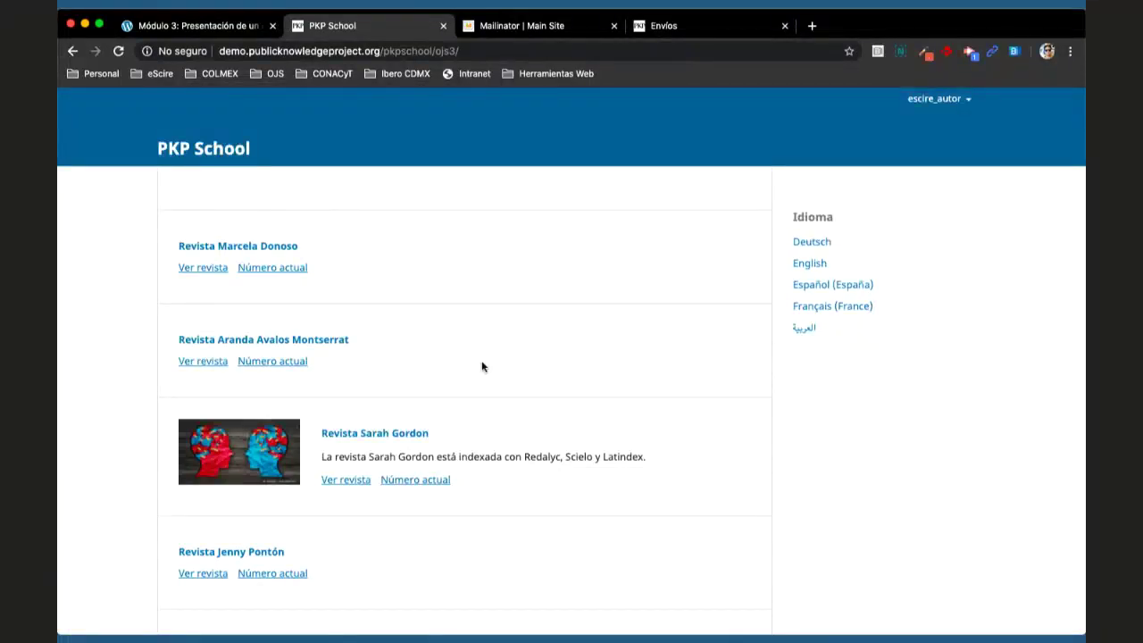
click(513, 54)
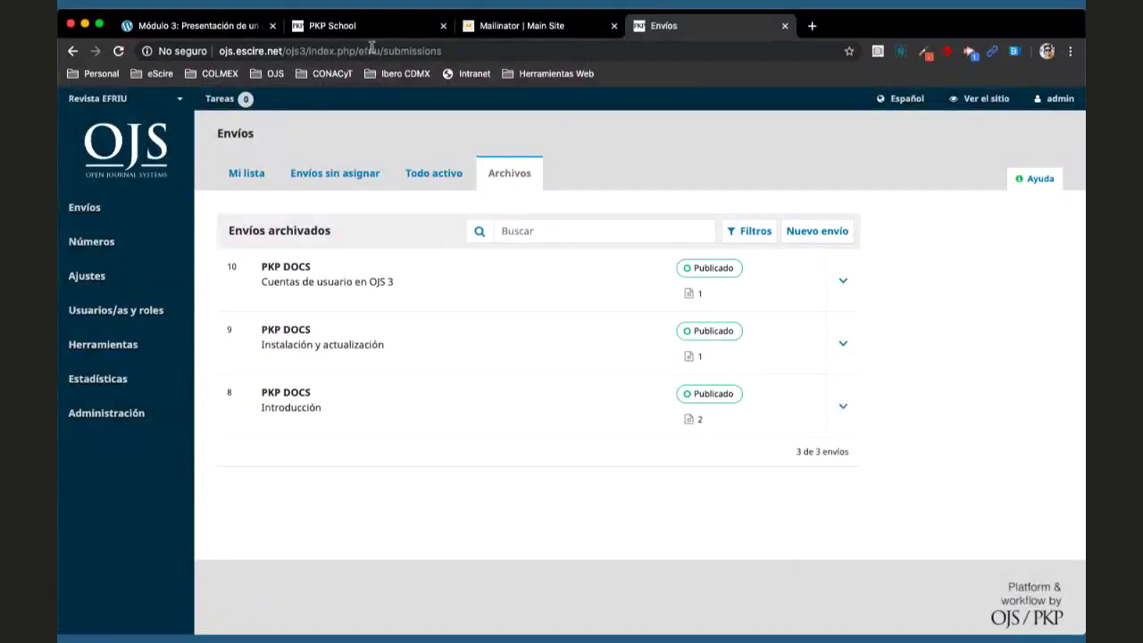
- Return to submission 670, Configuración de OJS 3, and download its Configuración.docx manuscript
click(356, 34)
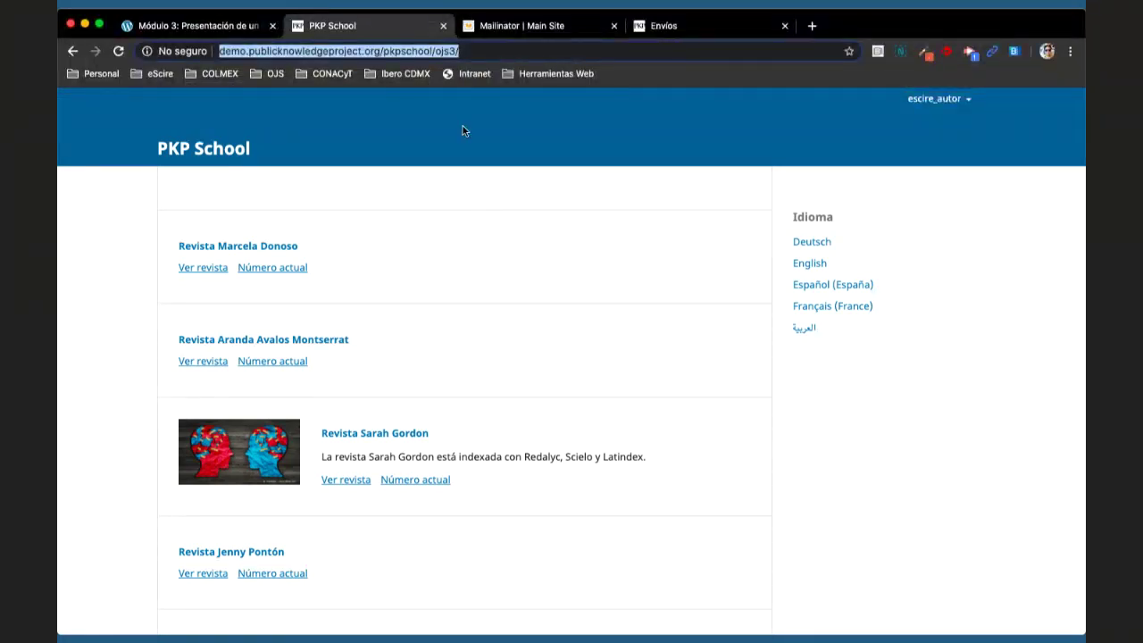
click(74, 51)
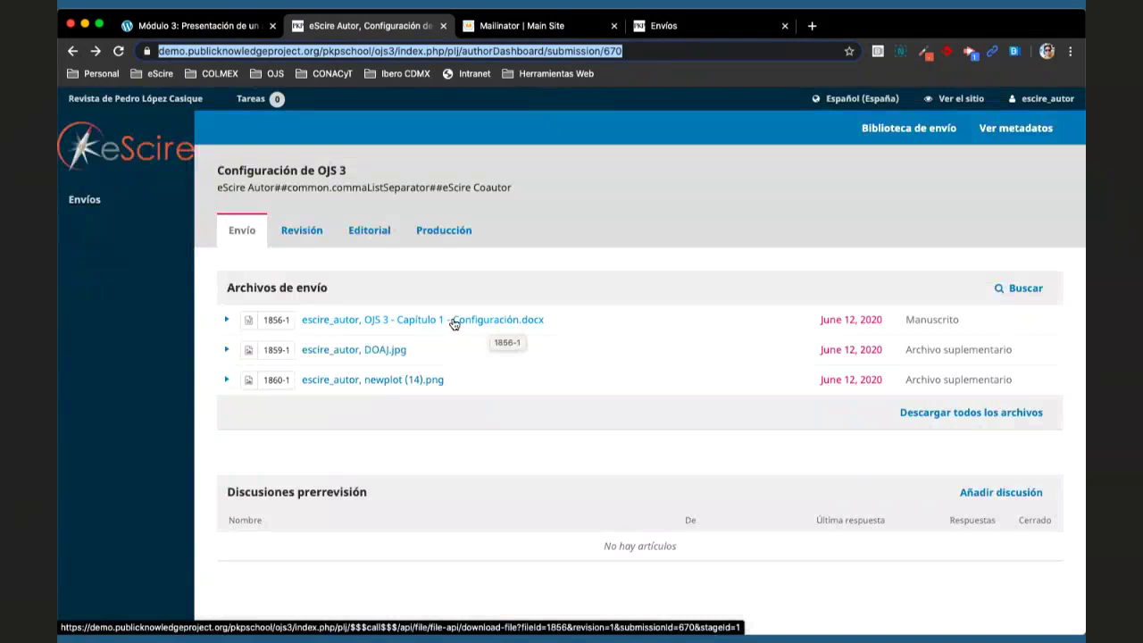
click(649, 51)
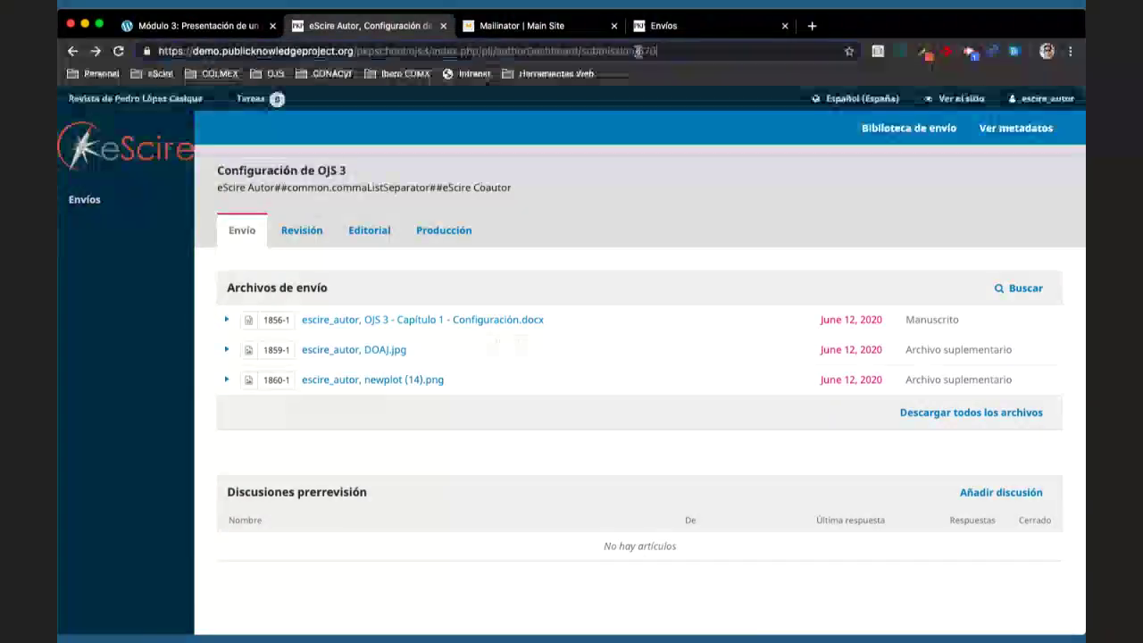
double_click(650, 51)
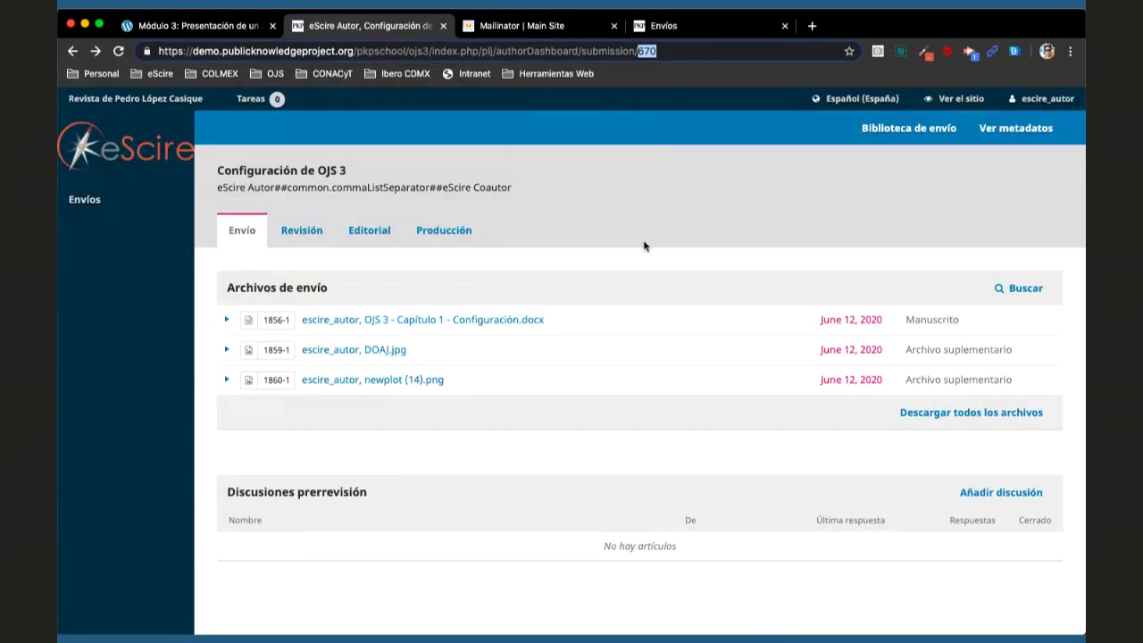
click(471, 324)
click(666, 28)
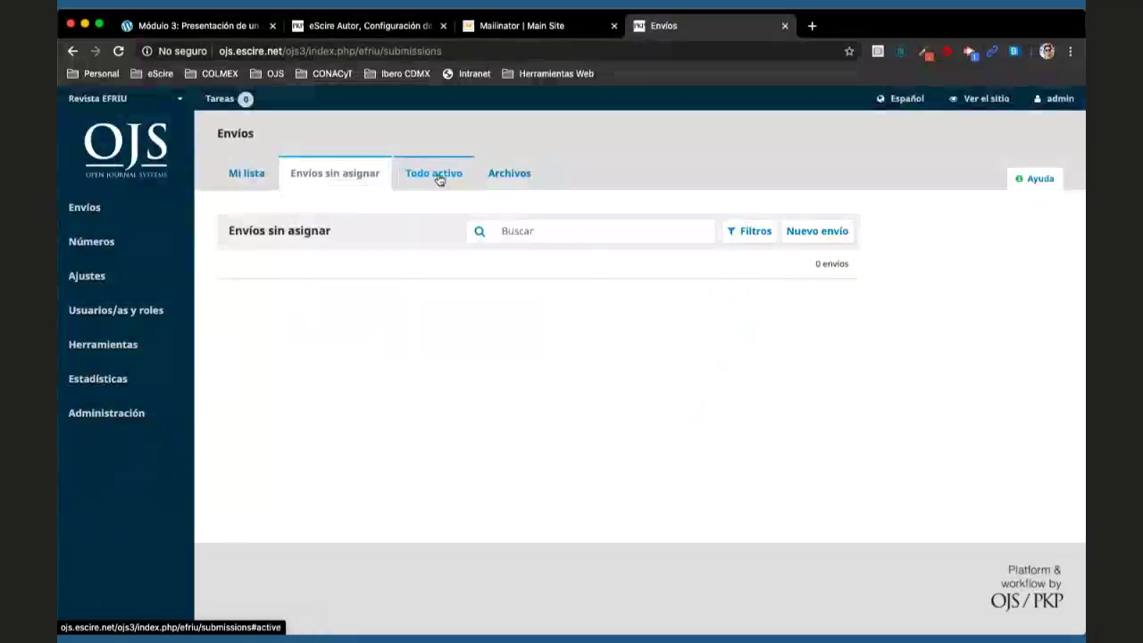
- Show the Todo activo list: #6 in Producción and incomplete #7
click(437, 176)
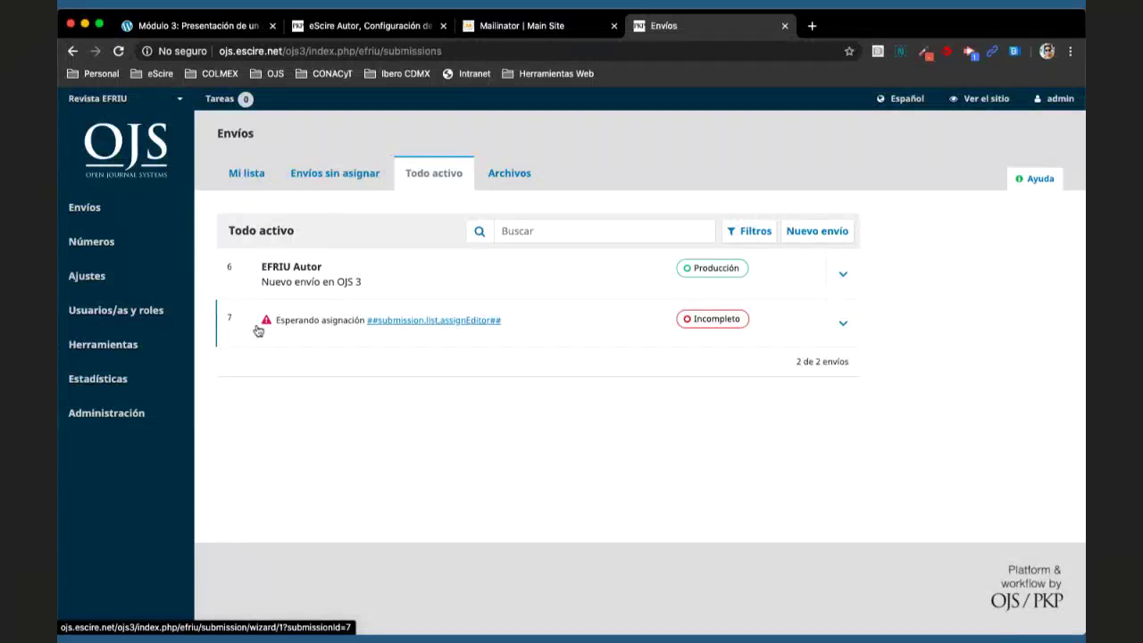
- Switch to the 'Módulo 3: Presentación de un artículo' lesson tab
click(224, 26)
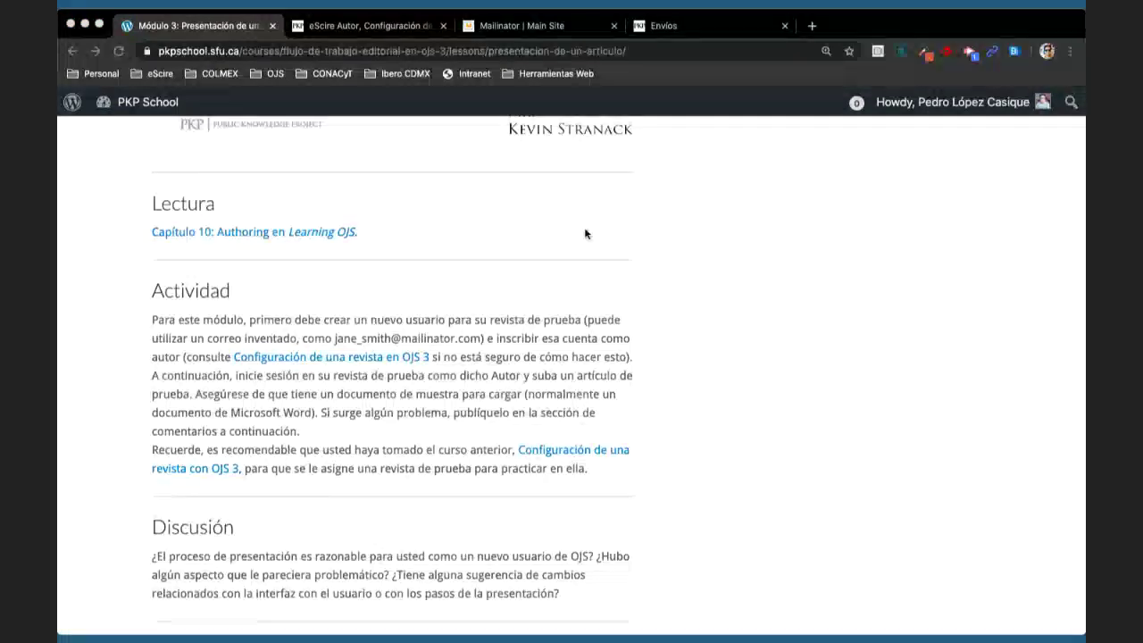
- Open the Mailinator '[plc] Acuse de recibo del envío' email for Configuración de OJS 3
click(531, 231)
click(738, 276)
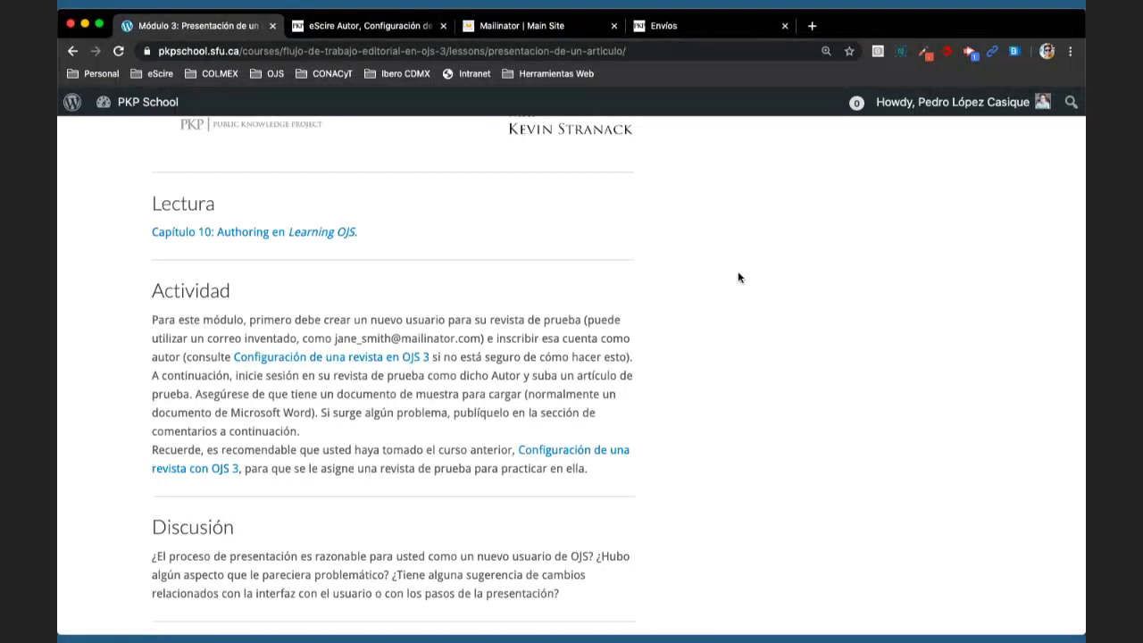
click(554, 26)
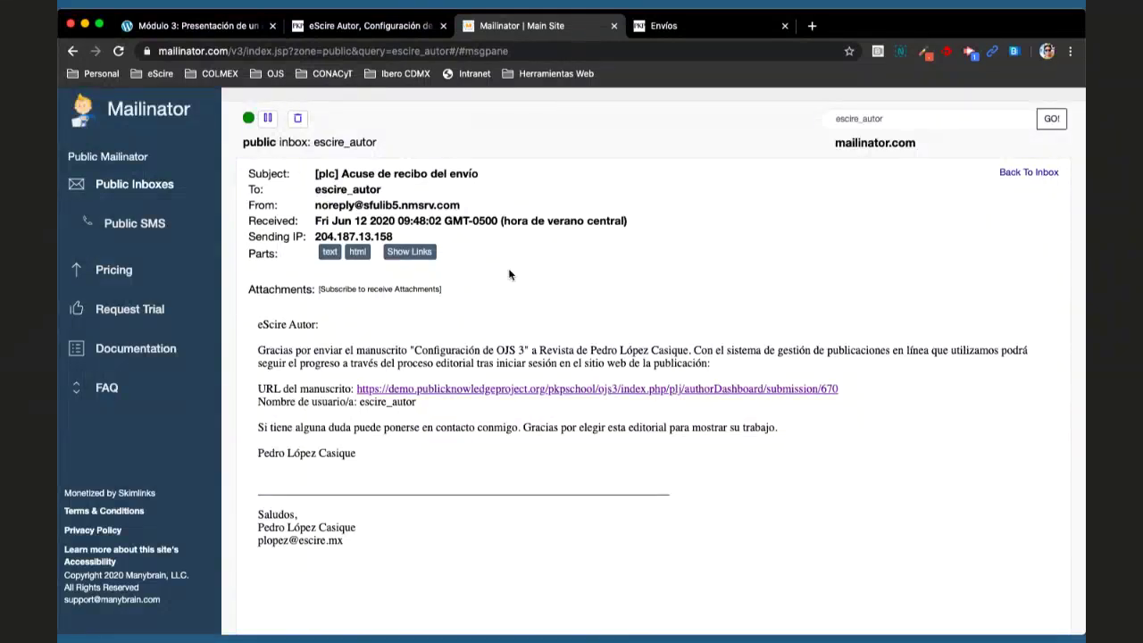
- Switch back to the 'Módulo 3: Presentación de un artículo' lesson tab
click(191, 27)
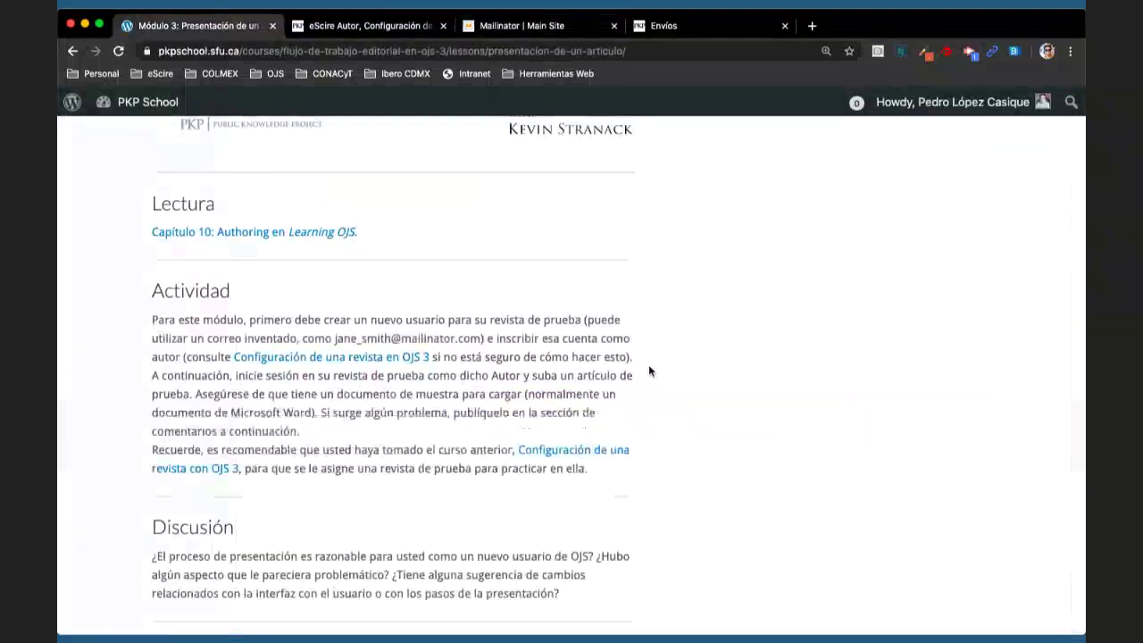
- Scroll down to the Discusión questions, then switch to the Configuración de OJS 3 submission tab
scroll(649, 364, down, 3)
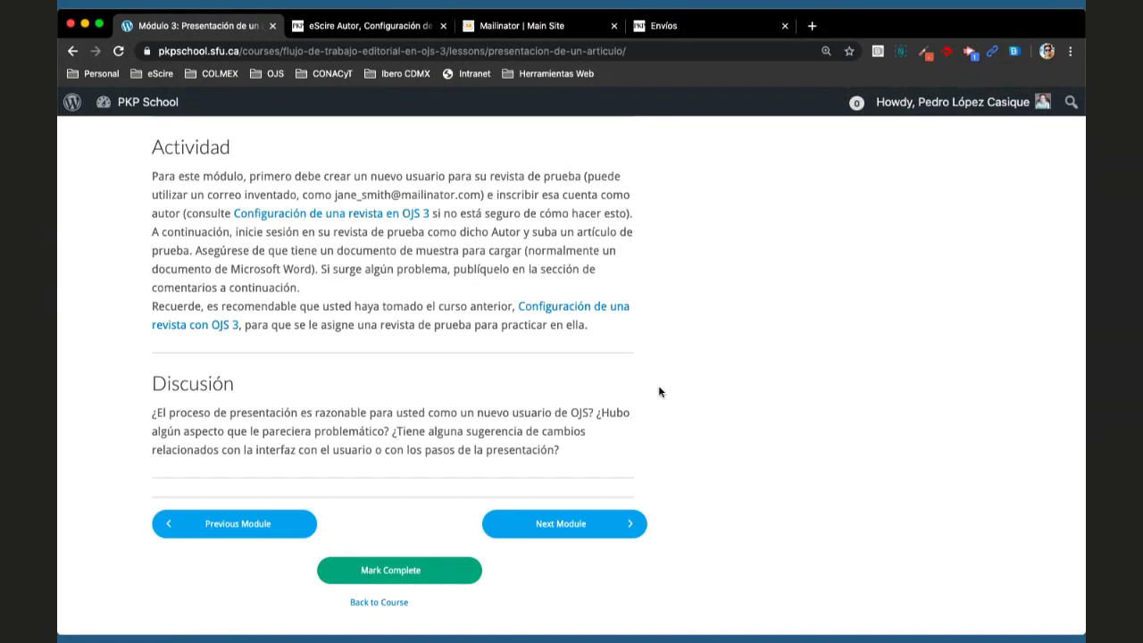
click(365, 26)
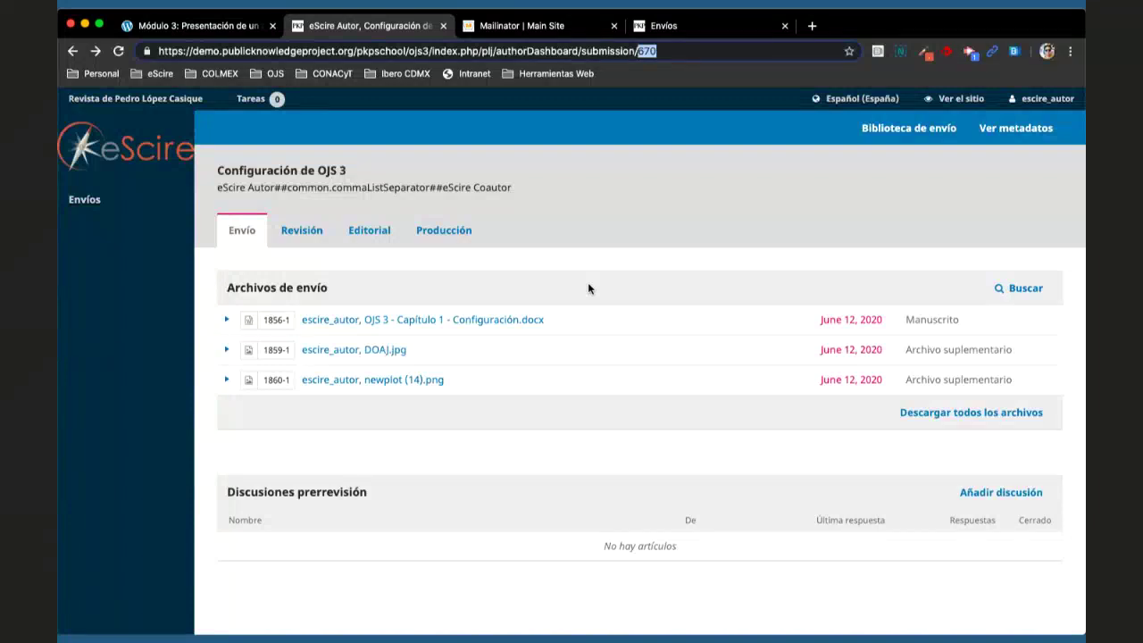
click(706, 187)
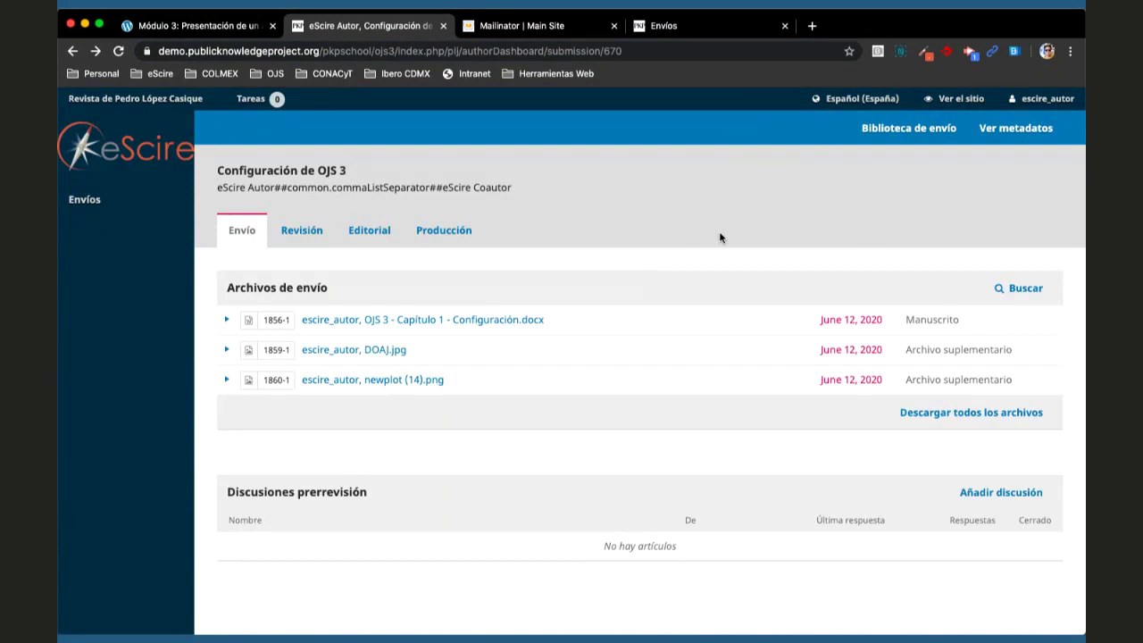
click(187, 28)
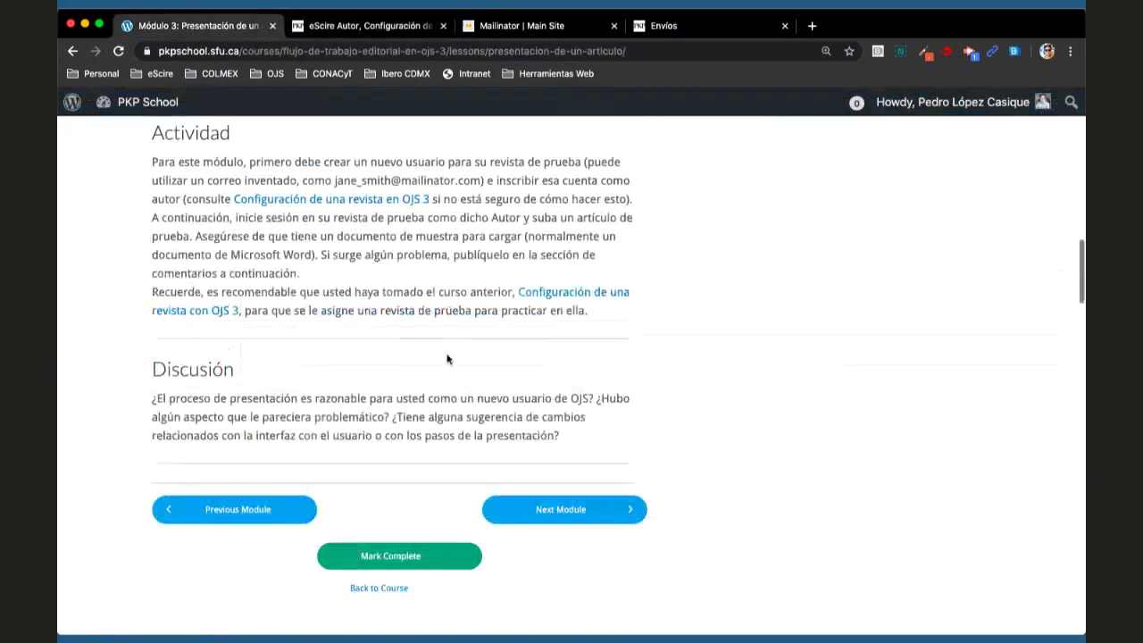
- Scroll through the earlier student comments on the Módulo 3 lesson page
scroll(447, 359, down, 3)
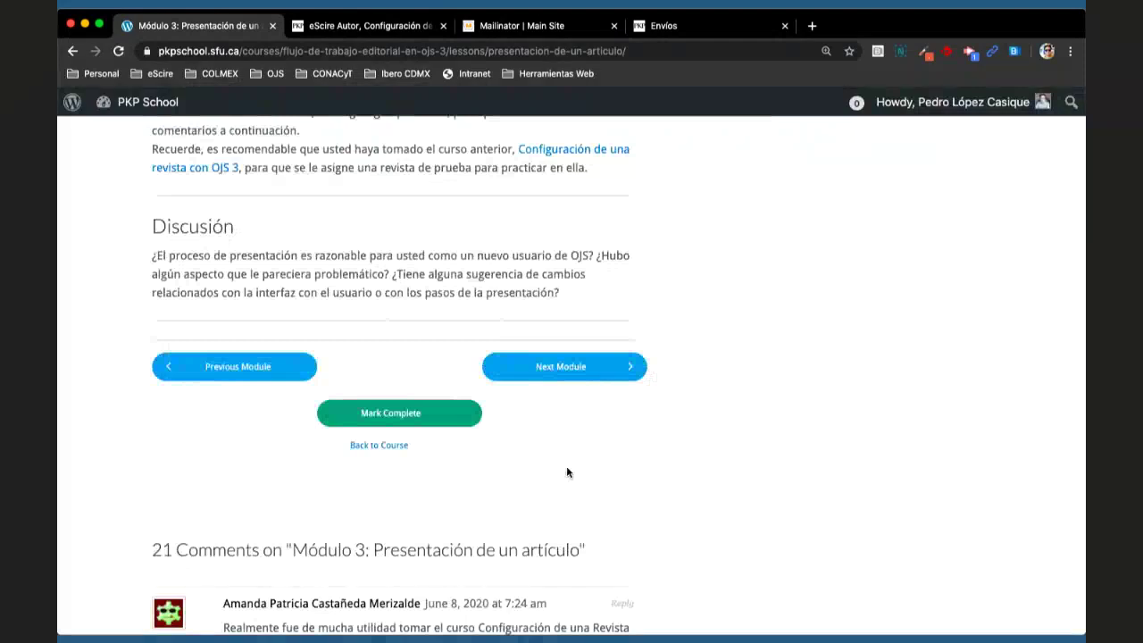
scroll(566, 473, down, 1)
scroll(566, 473, down, 2)
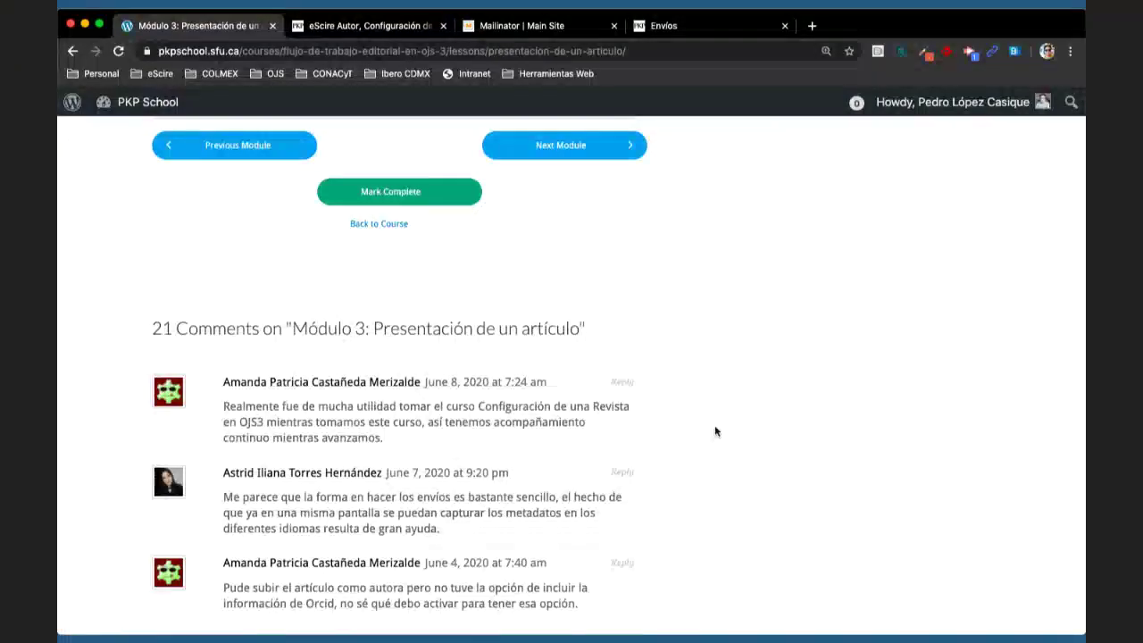
scroll(715, 428, down, 2)
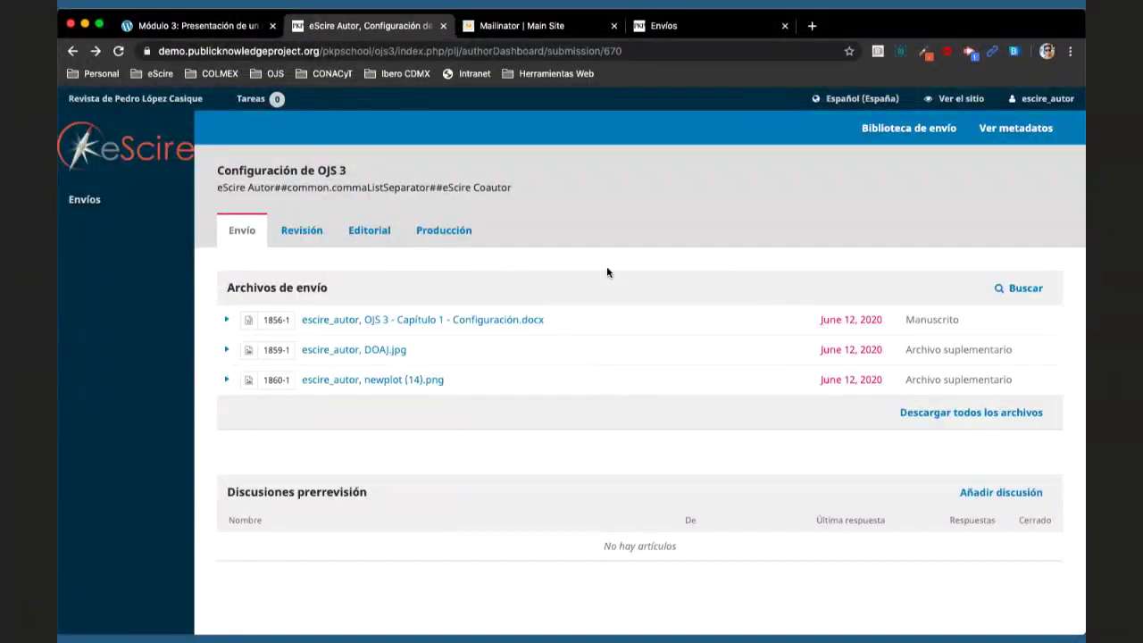
- Return to the 'Módulo 3: Presentación de un artículo' lesson on PKP School
click(210, 31)
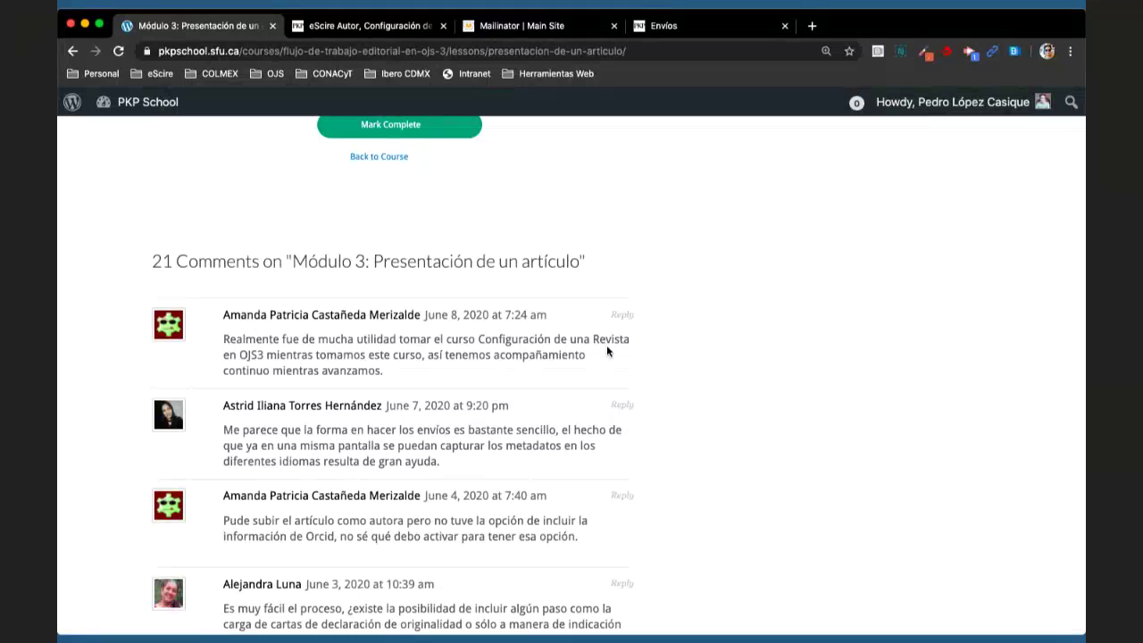
- Find the user's name on the page and put the cursor in the empty comment box
scroll(712, 383, down, 15)
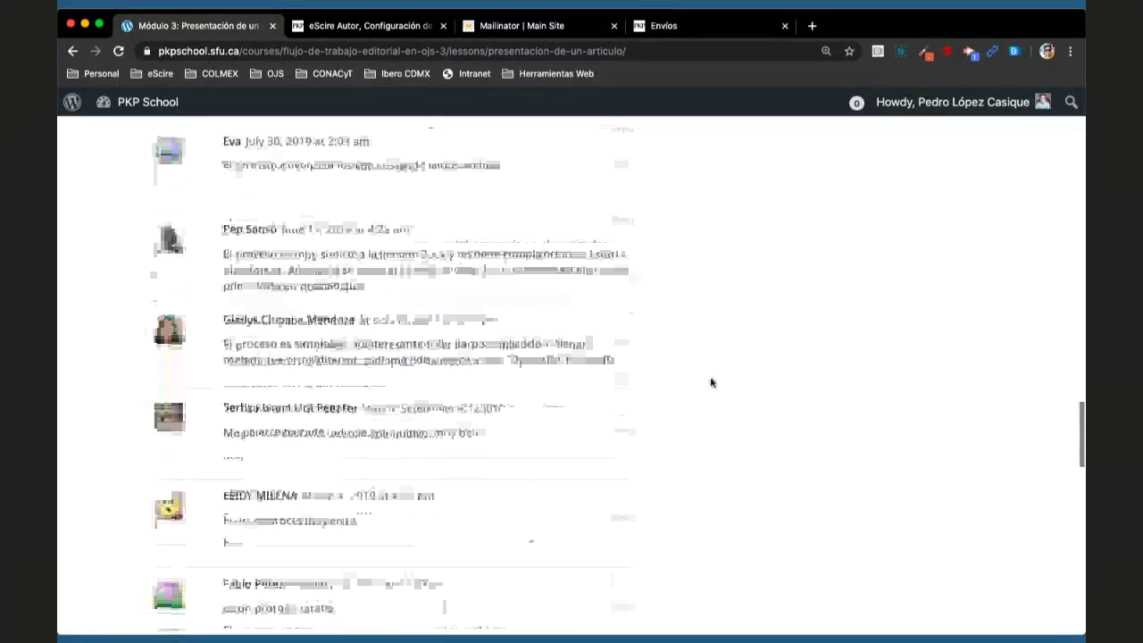
key(super+f)
text(Pedro)
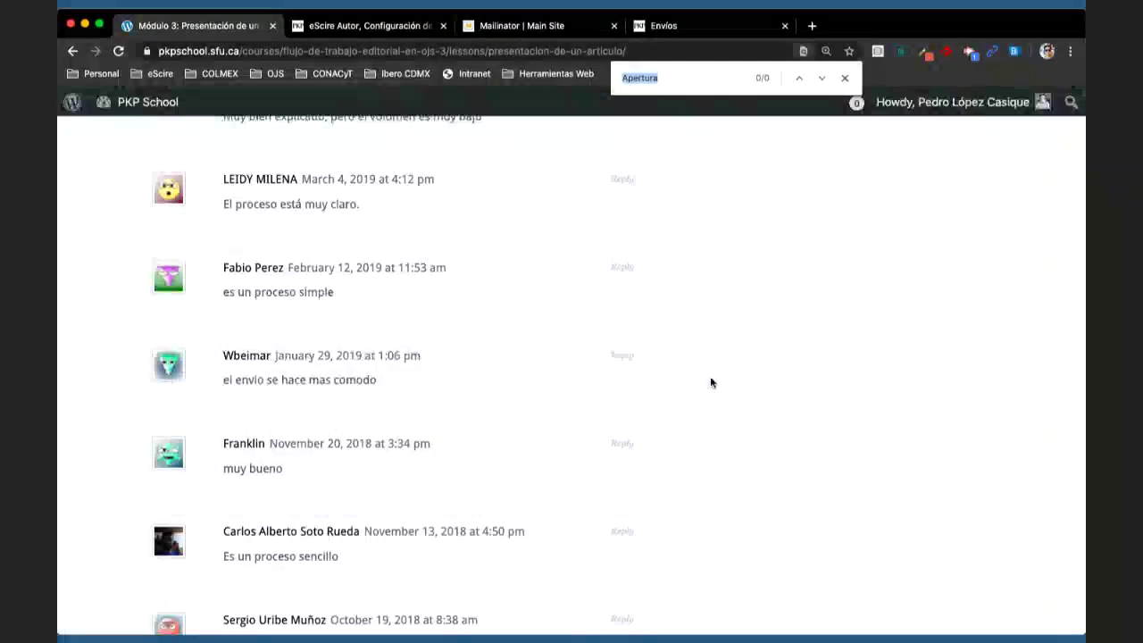
key(Return)
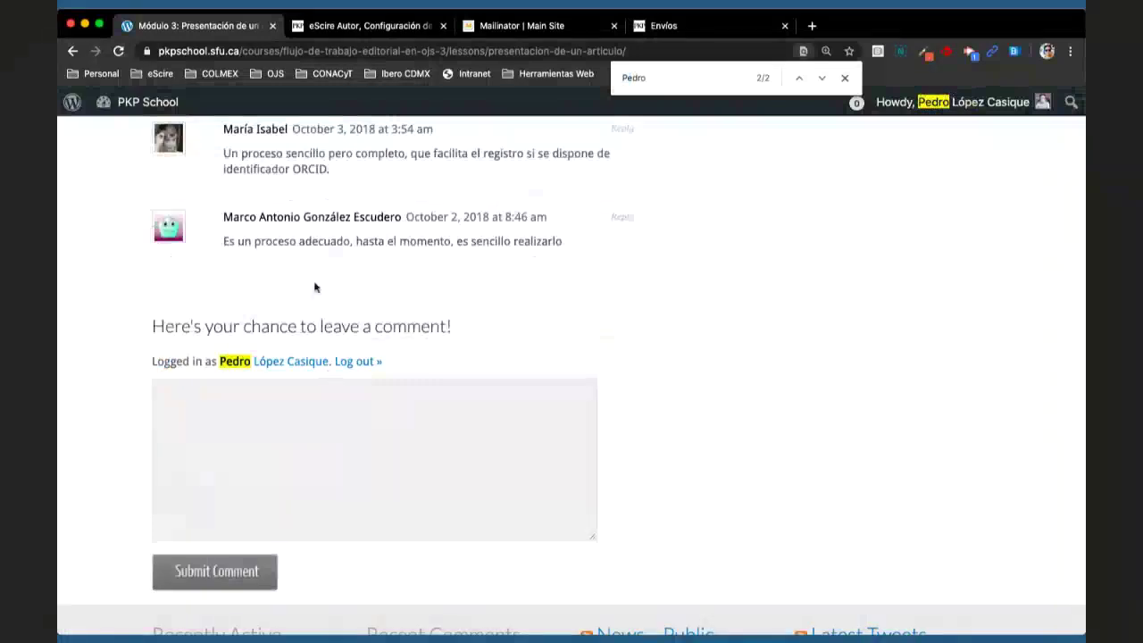
scroll(657, 313, up, 4)
scroll(658, 311, down, 4)
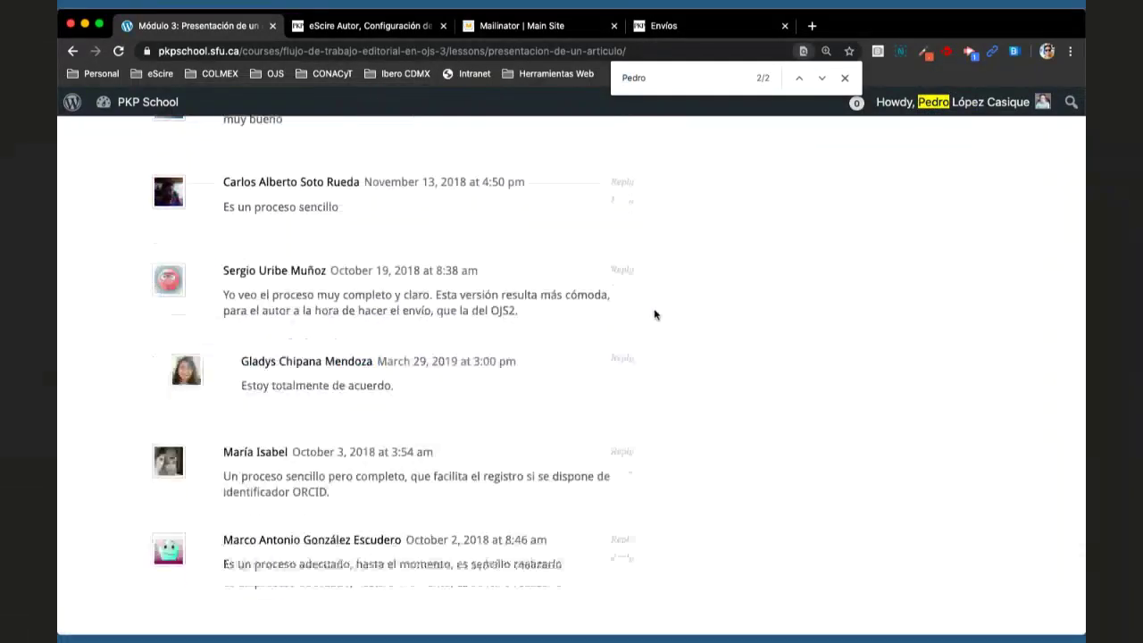
click(357, 378)
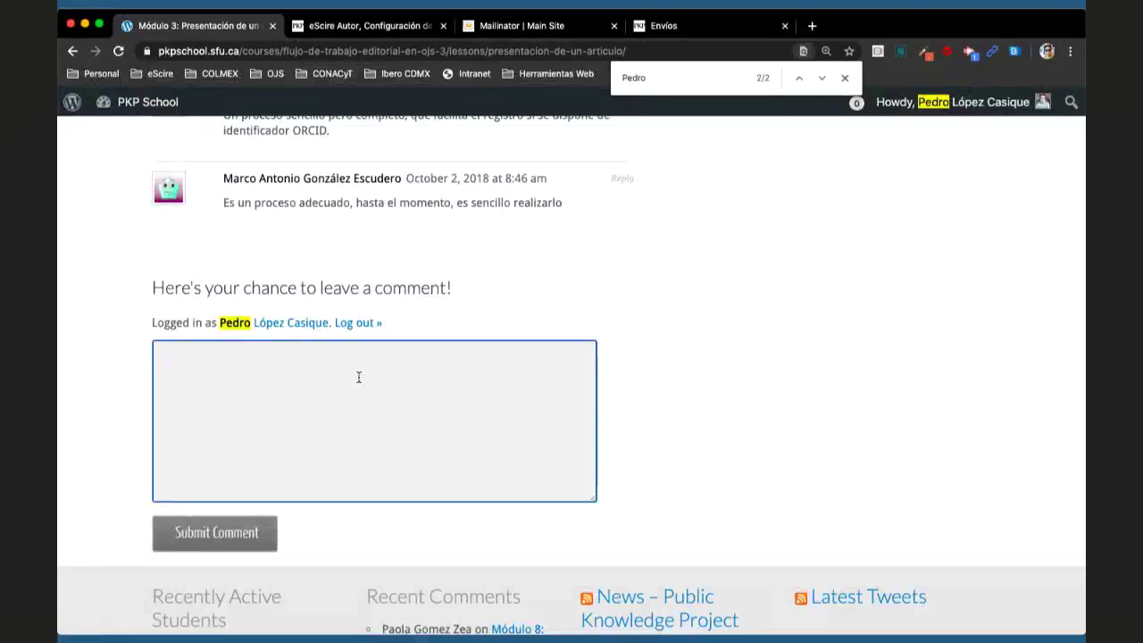
- Type 'El envío de un nuevo trabajo se ha simplificado, sin embargo, veo confuso cuando se quiere actualizar/'
text(El envío d euna)
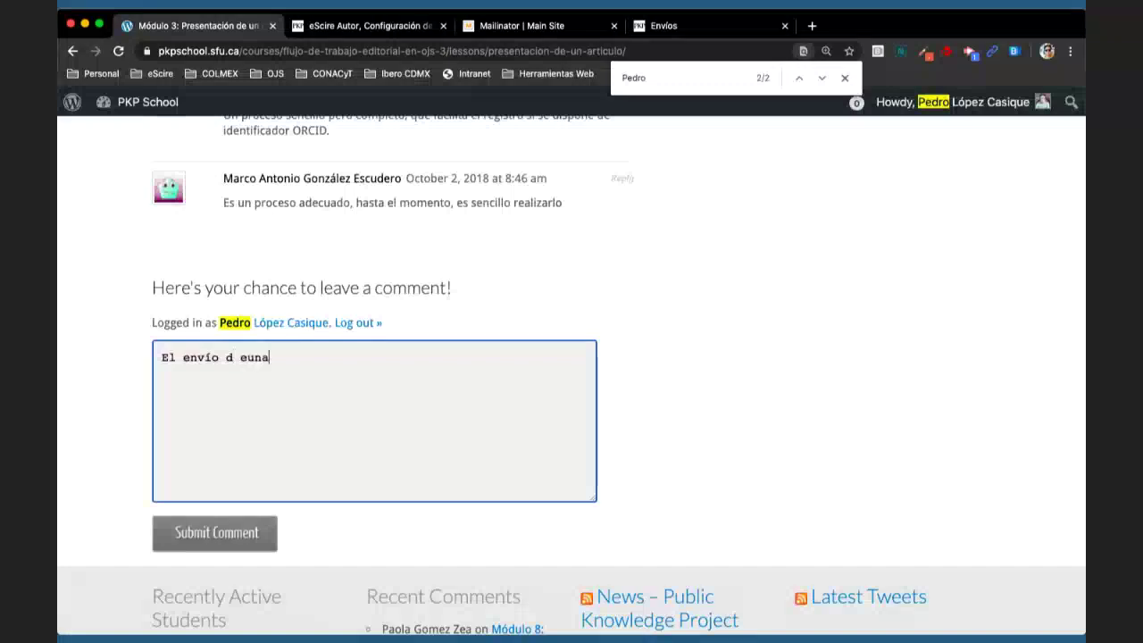
key(BackSpace)
key(BackSpace)
key(BackSpace)
key(BackSpace)
key(BackSpace)
text(e un nuevo tab)
key(BackSpace)
key(BackSpace)
text(rabajo se)
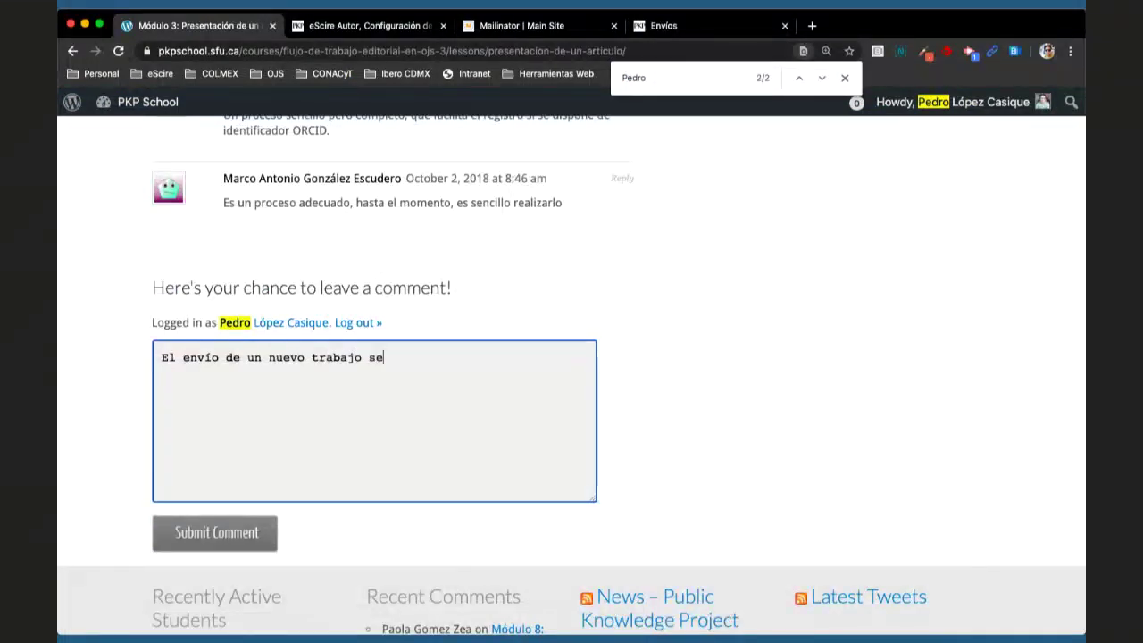
text( ha simplificado, si)
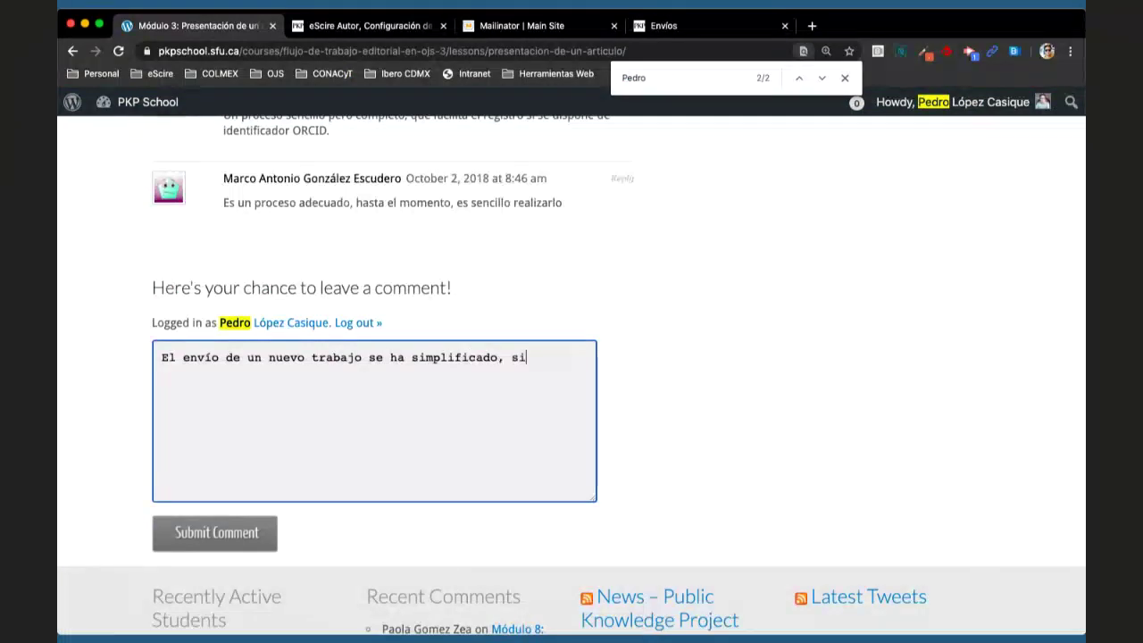
text(n embargo,)
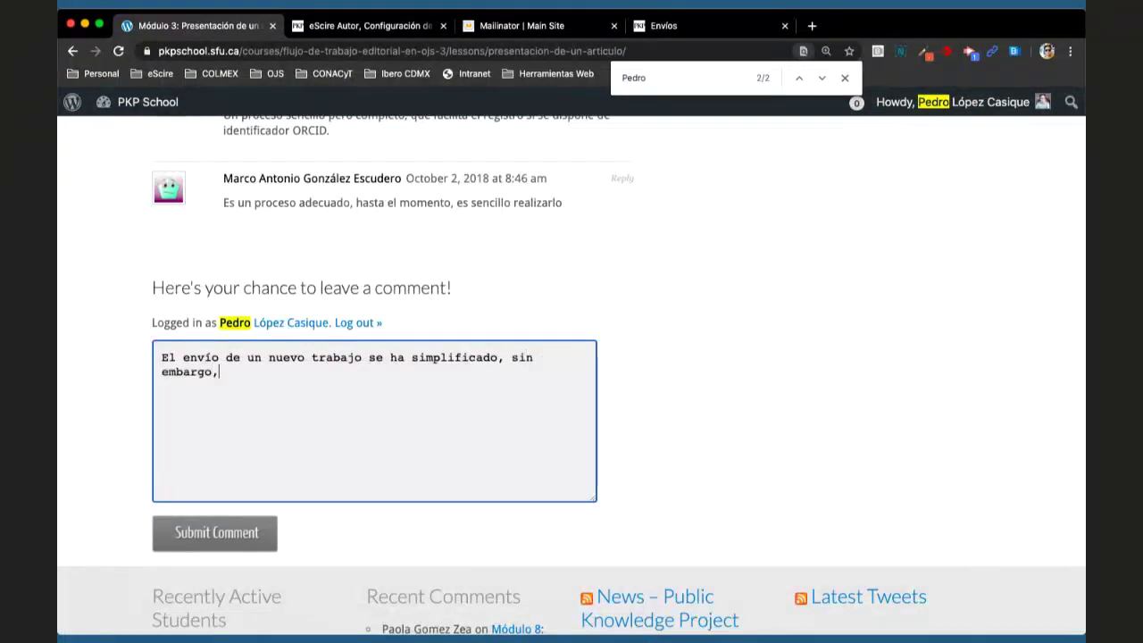
text( veo)
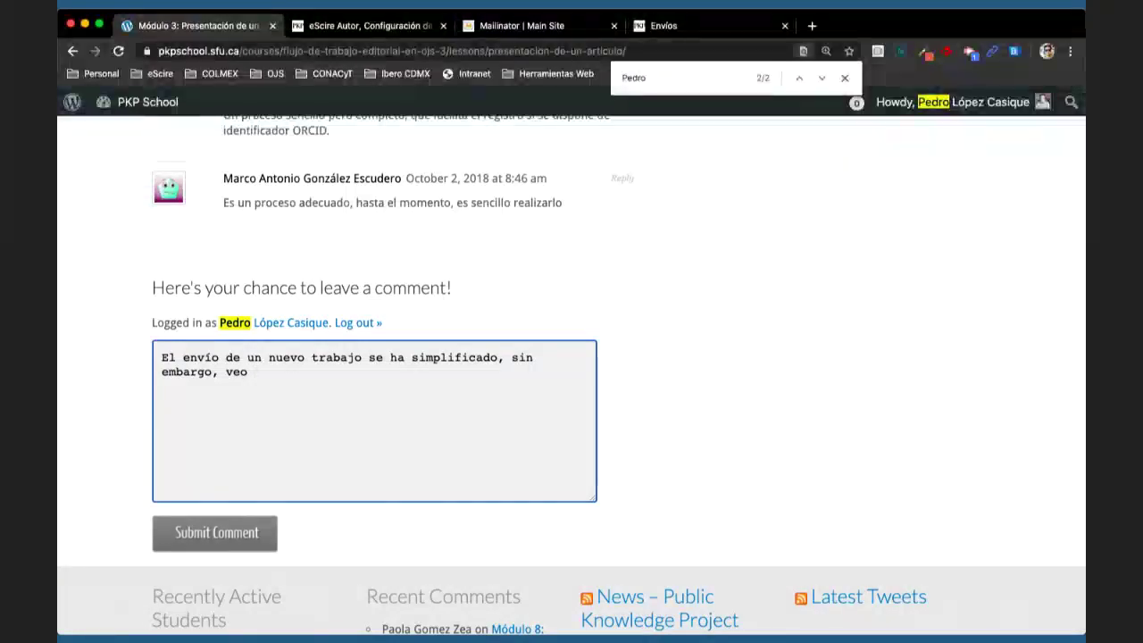
text(consu)
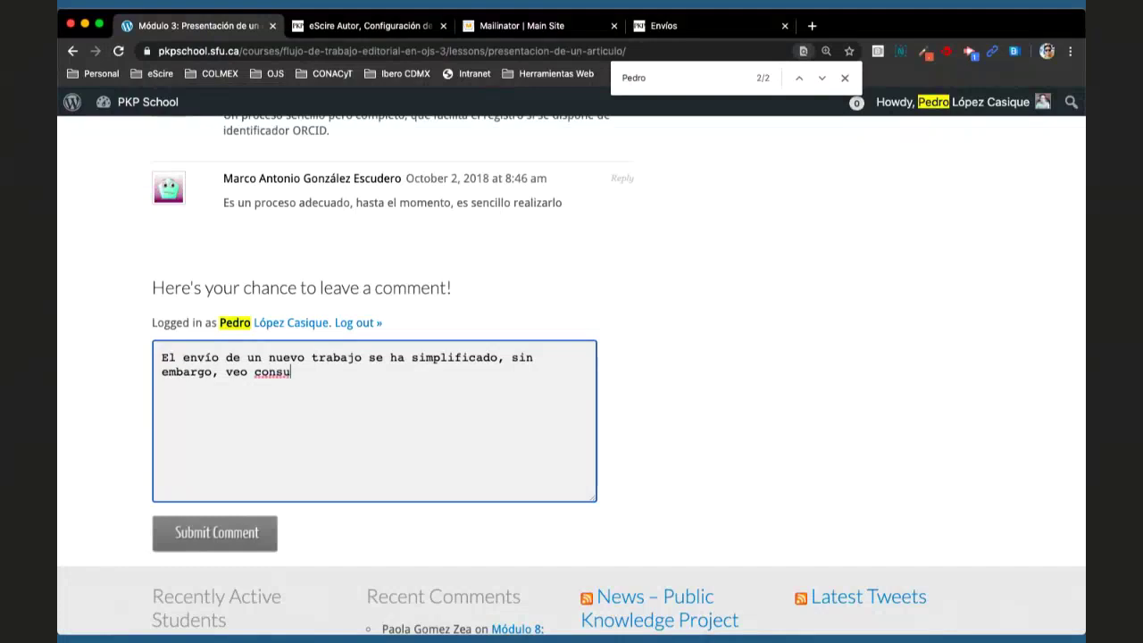
key(BackSpace)
key(BackSpace)
text(fuso )
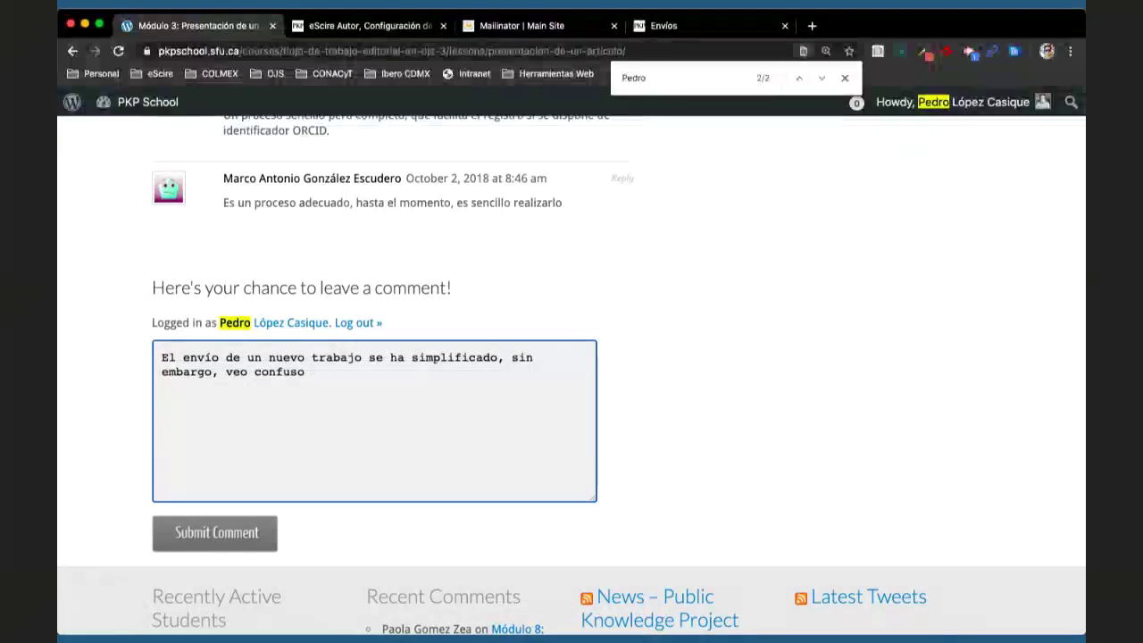
text(cuando se qui)
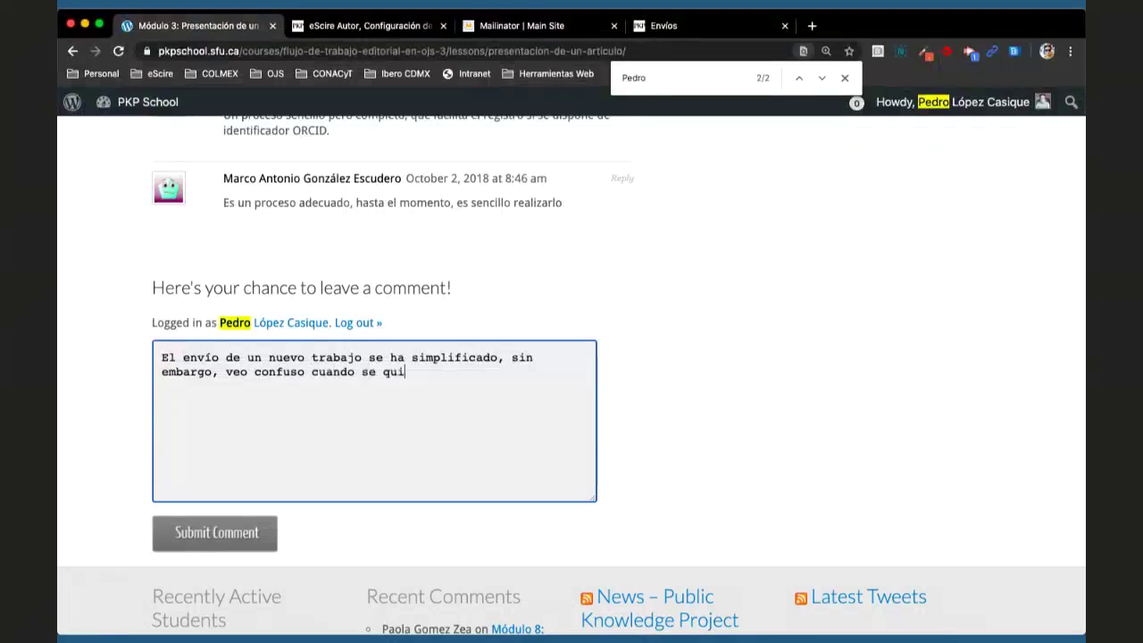
text(ere a)
key(BackSpace)
text(actualizar/)
- Finish with 'modificar los archivos originales o complementarios. Sugiero revisar la traducción al Español.' and 'Gracias.'
text(modi)
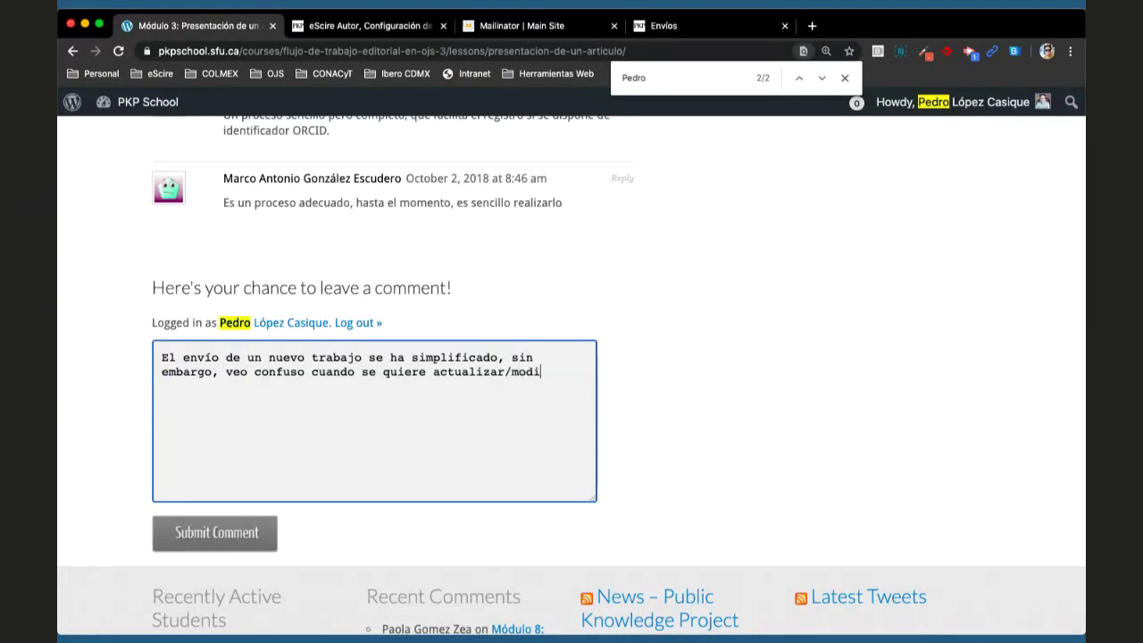
text(ficar los archivos)
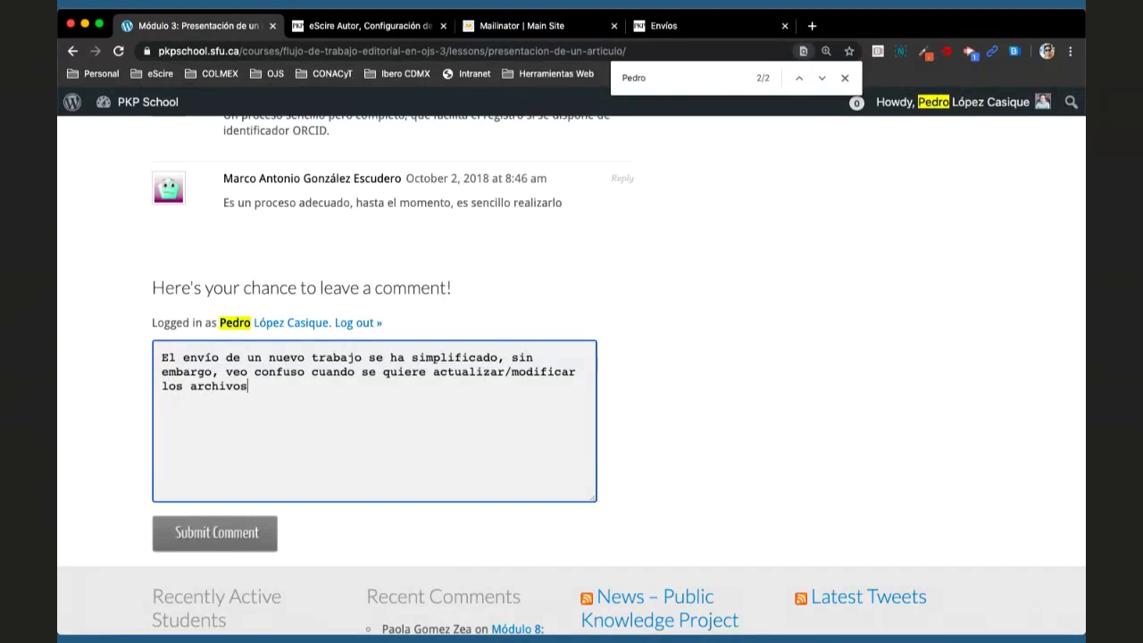
text( or)
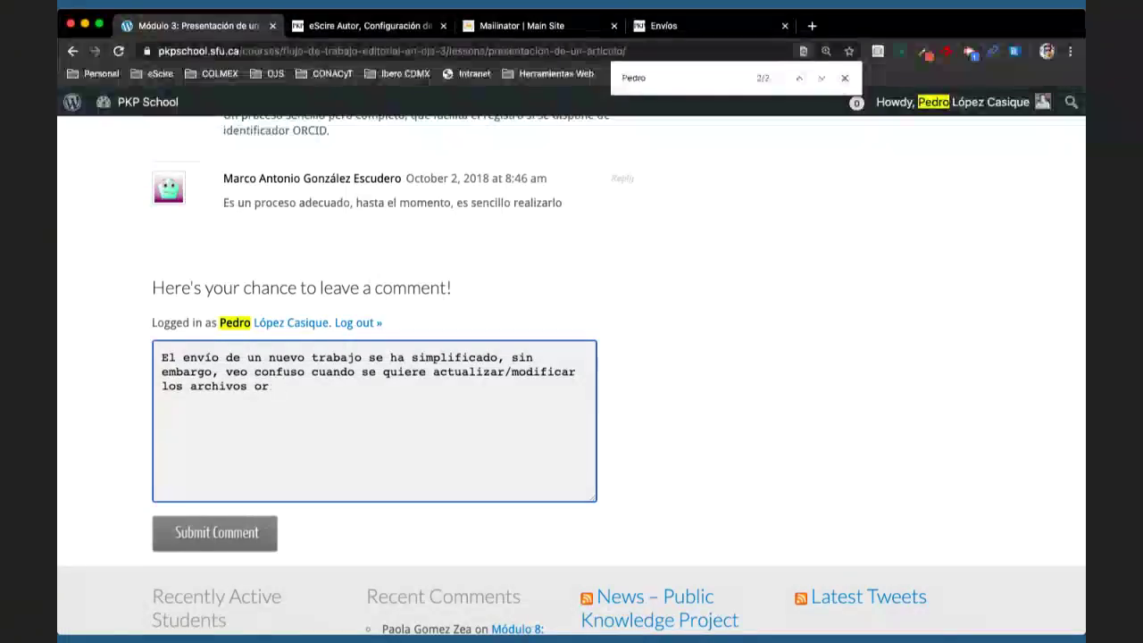
text(iginales o)
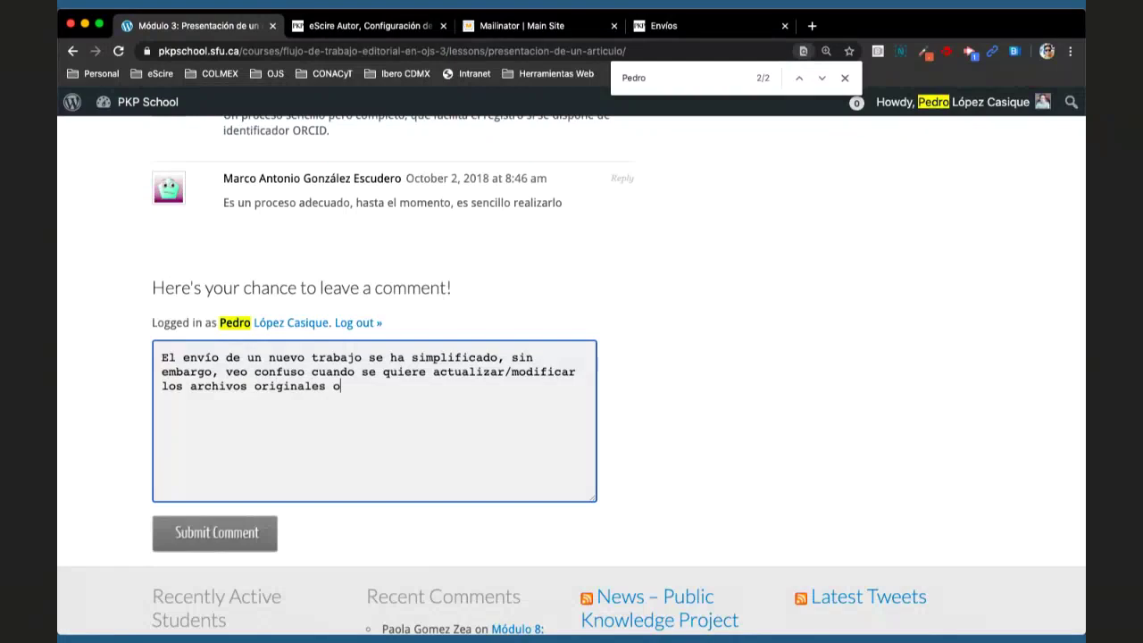
text( complementa)
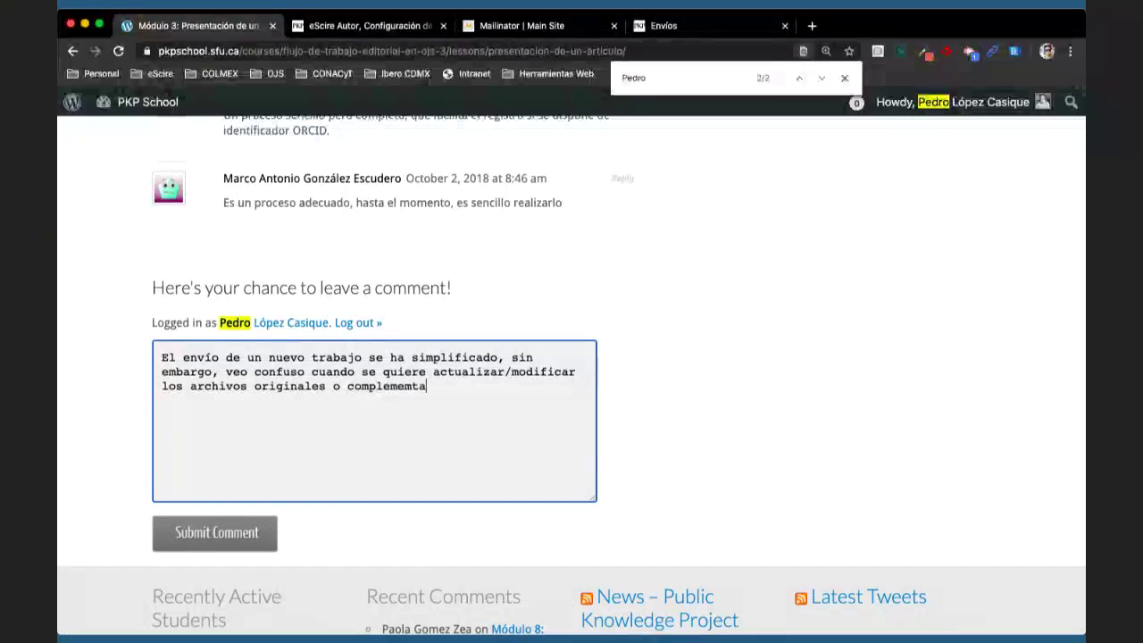
key(BackSpace)
key(BackSpace)
key(BackSpace)
text(ntario)
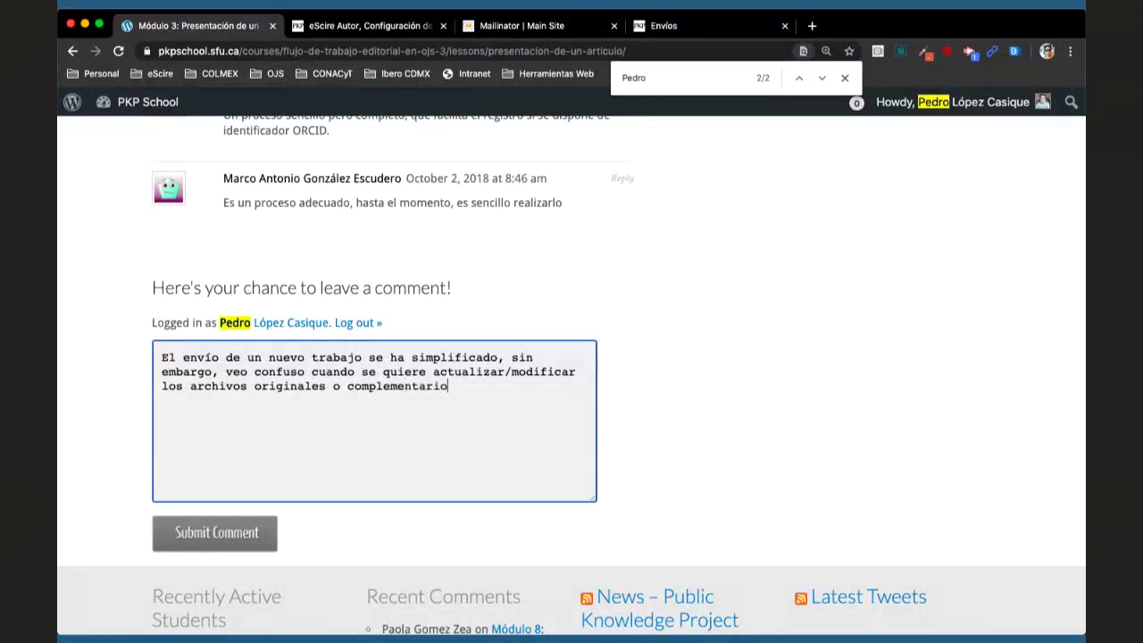
text(s. Sugiero revisar la trad)
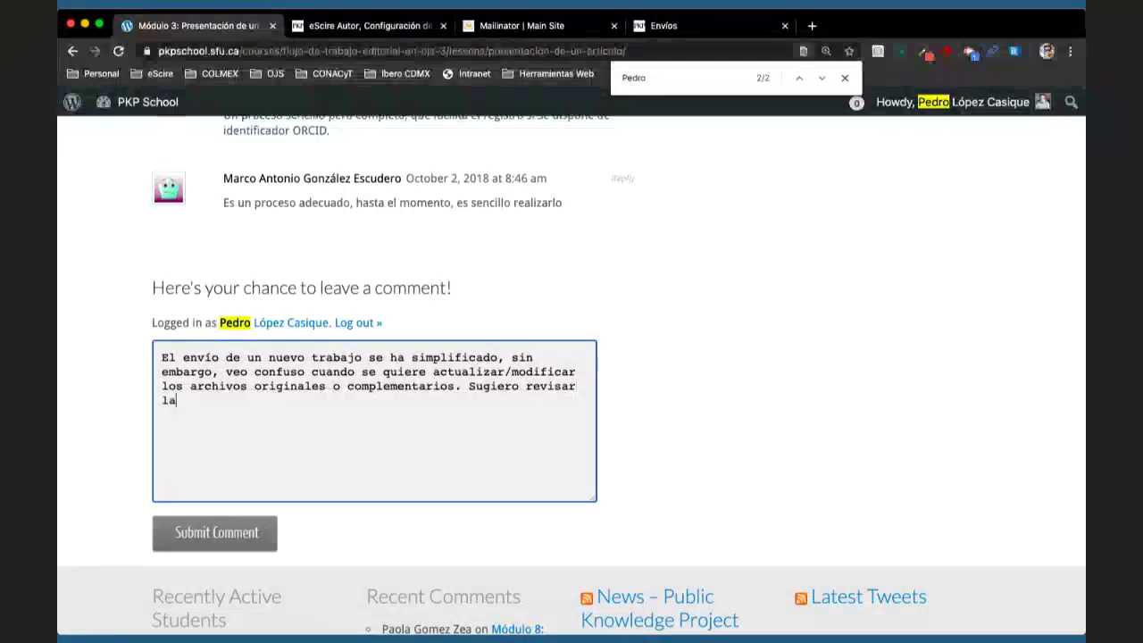
text(ucción)
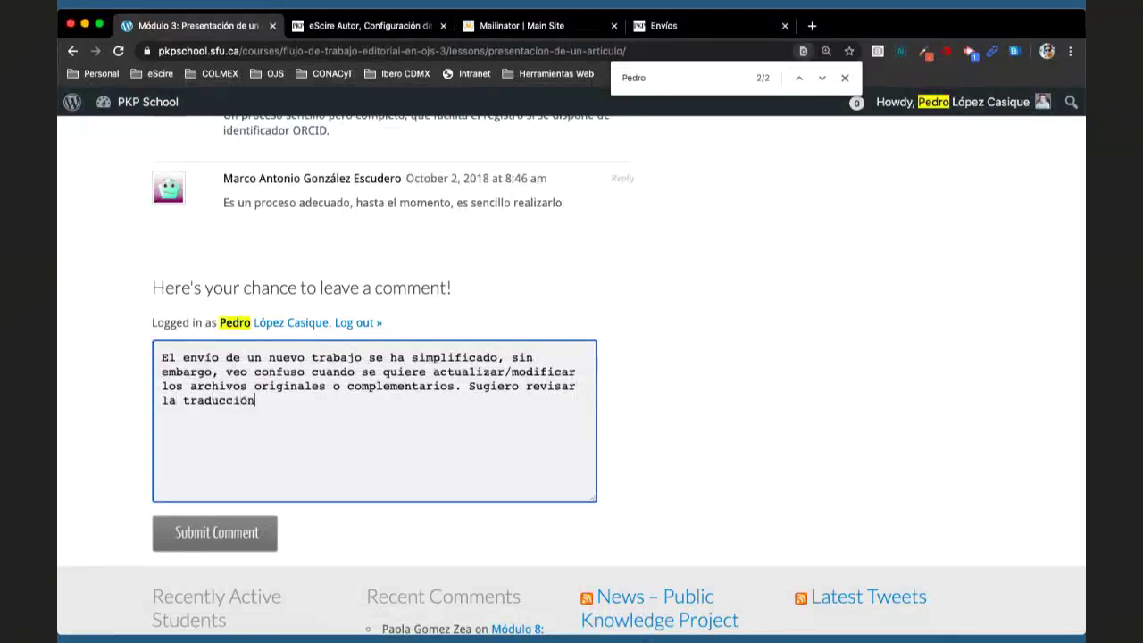
text( al Español.)
key(Return)
key(Return)
text(Gracias.)
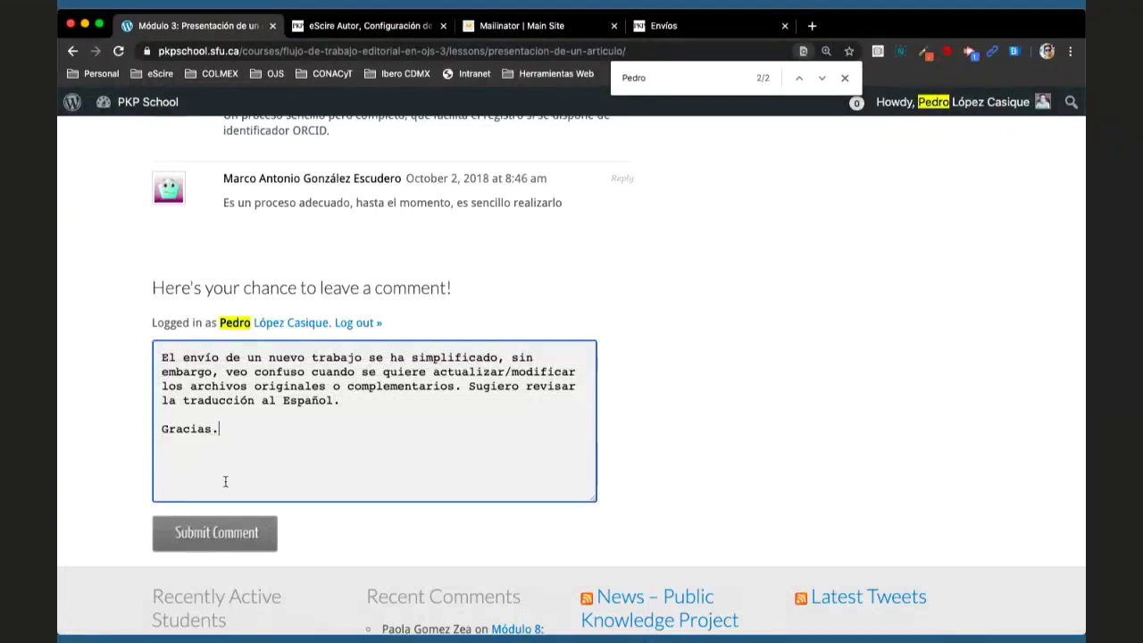
- Submit the comment and confirm it tops the list of 24 Módulo 3 comments
click(203, 542)
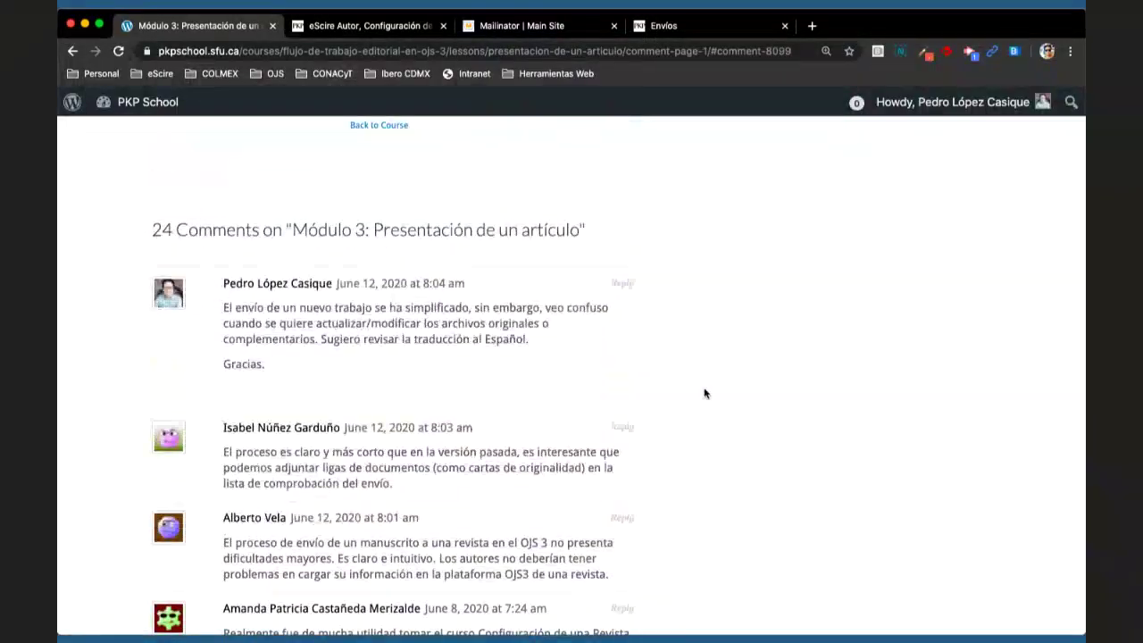
scroll(707, 401, down, 1)
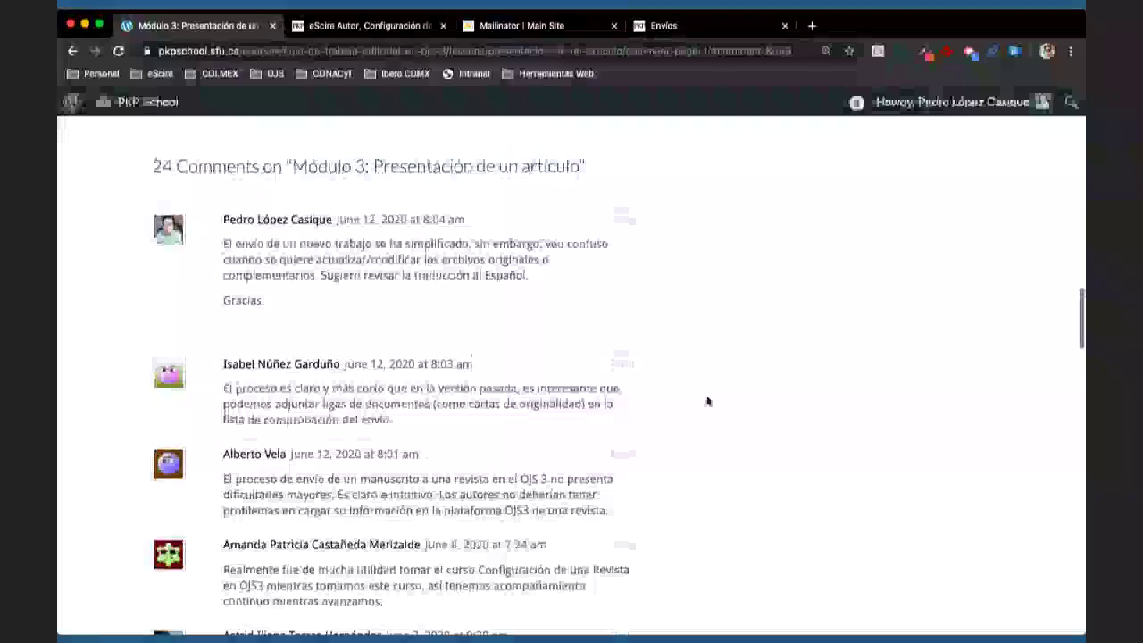
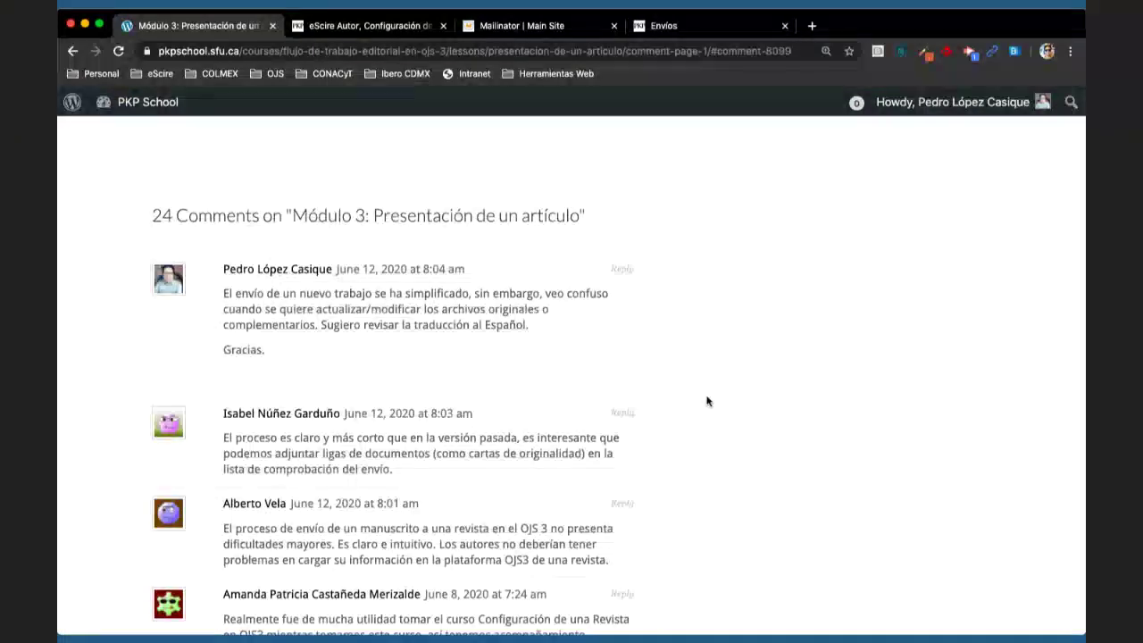
- Reload the Módulo 3: Presentación de un artículo lesson page and mark it complete
scroll(706, 401, up, 2)
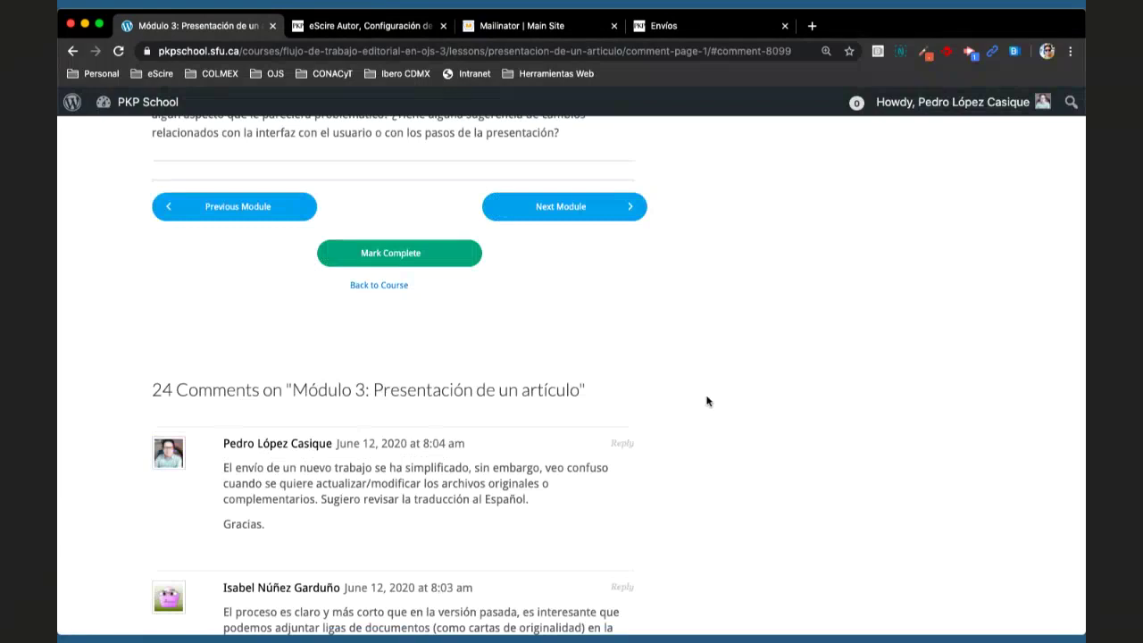
click(118, 52)
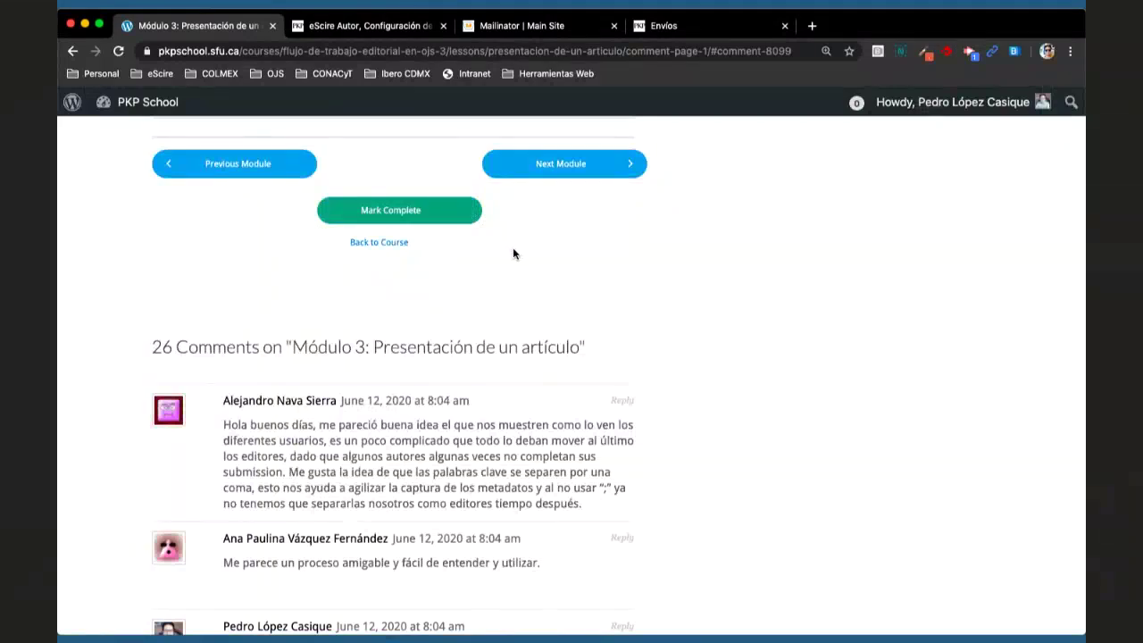
click(415, 223)
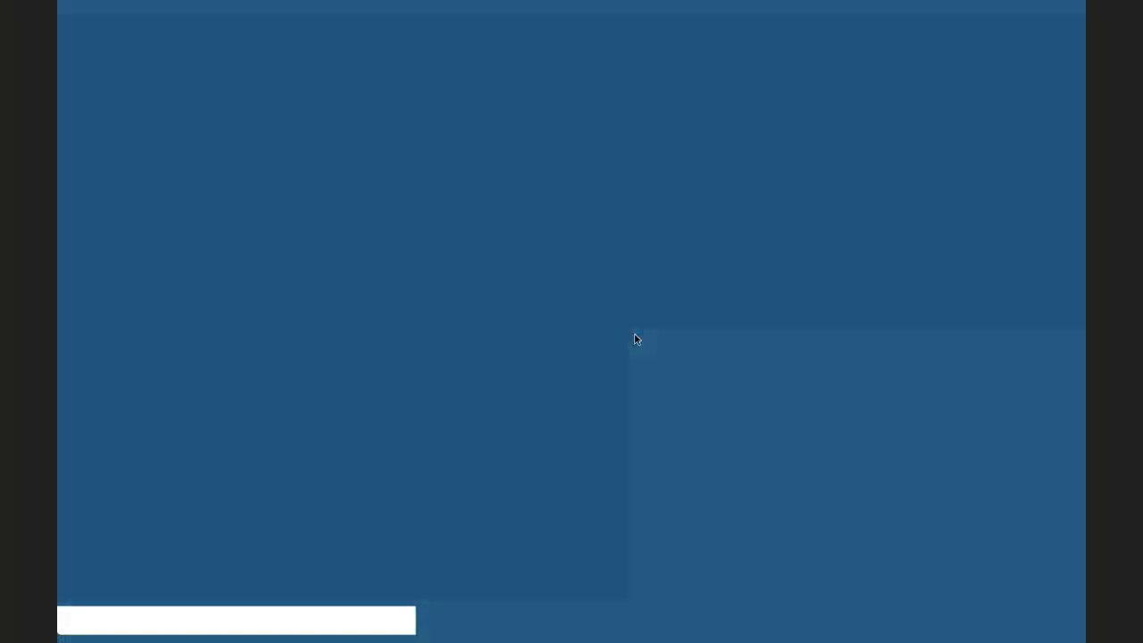
- Skim the Módulo 4 lesson, select its whole Objetivo paragraph, and scroll down to the video
scroll(635, 338, down, 2)
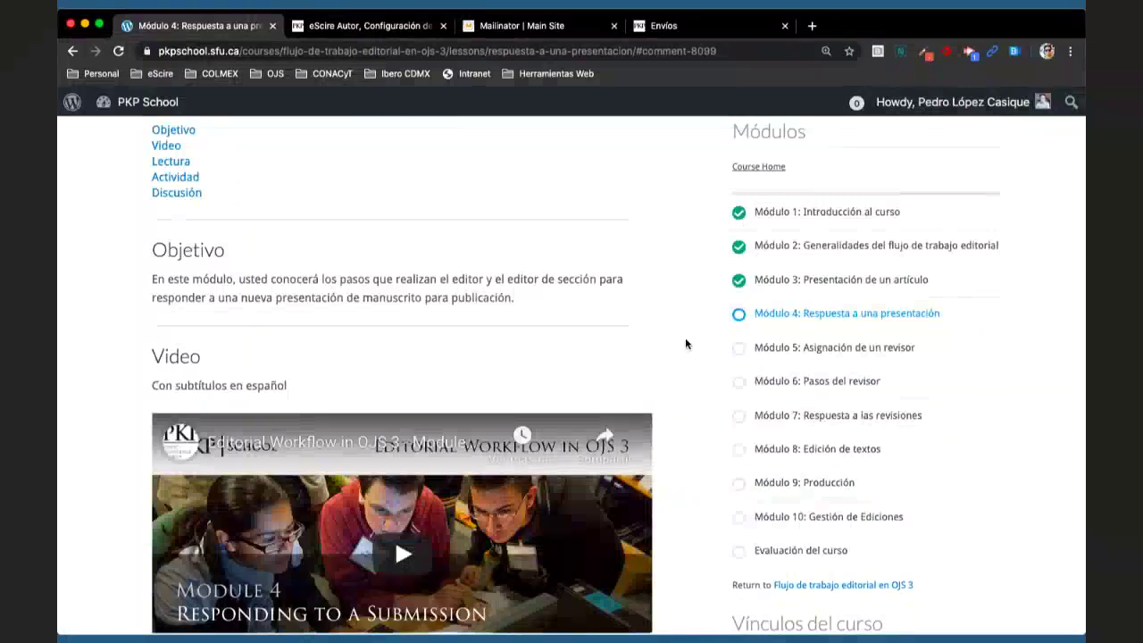
scroll(686, 340, down, 2)
scroll(686, 339, down, 2)
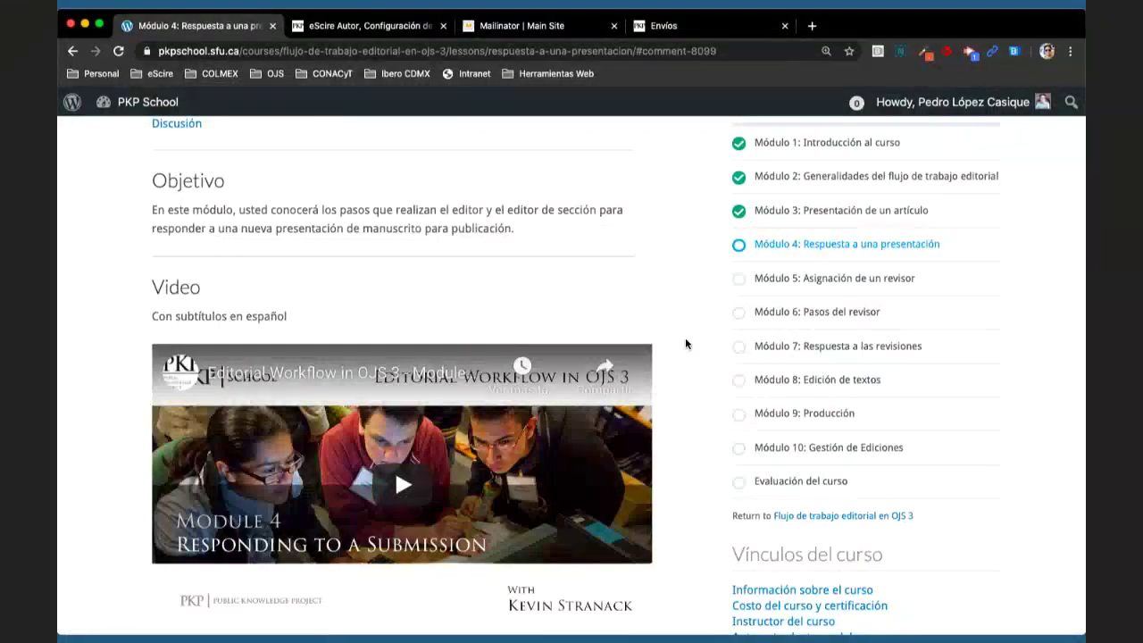
scroll(685, 344, up, 5)
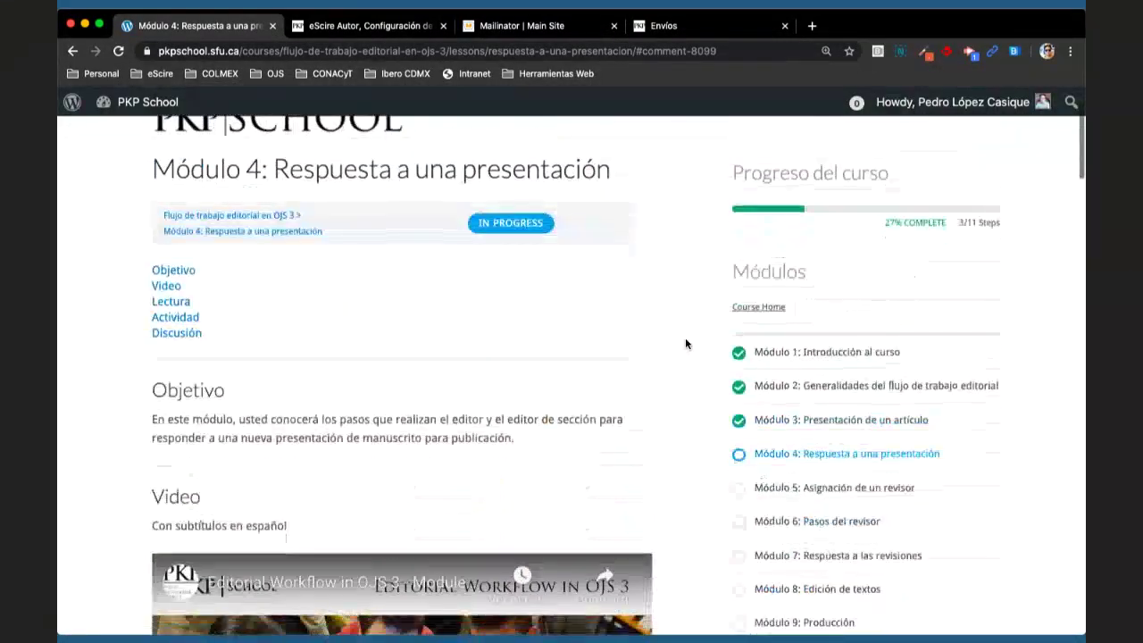
scroll(685, 344, down, 2)
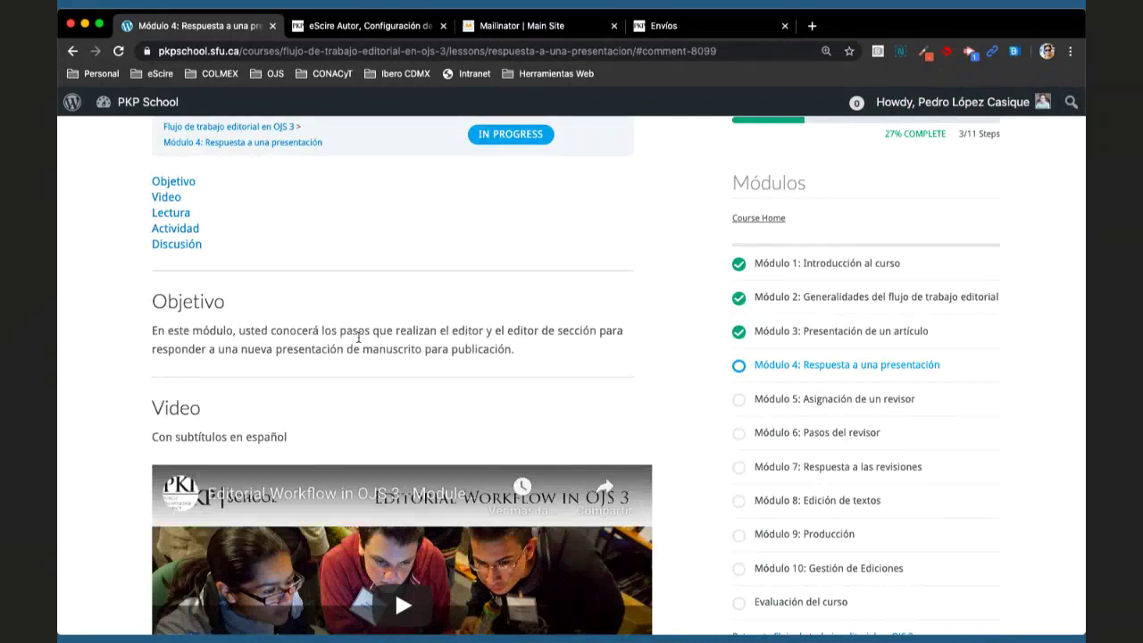
triple_click(357, 349)
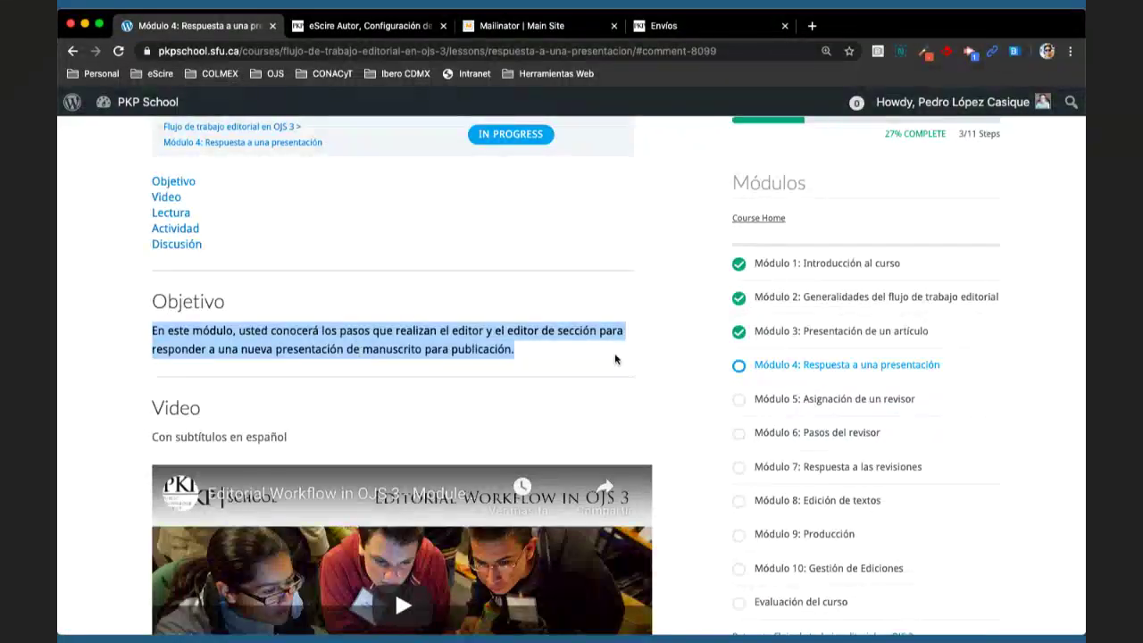
scroll(684, 420, down, 5)
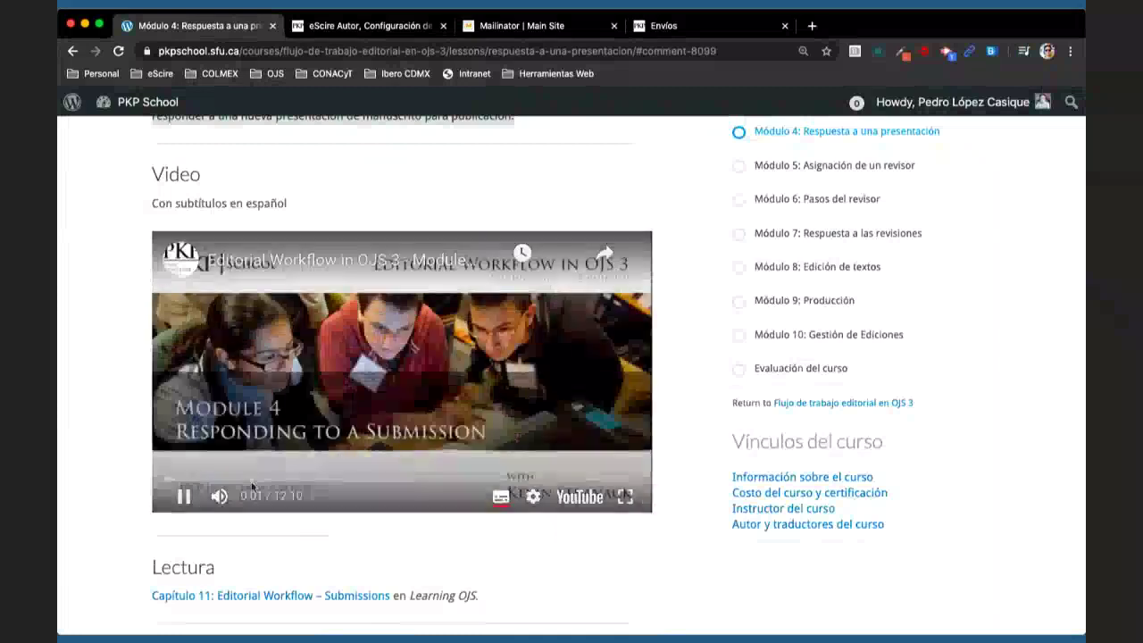
- Start the Module 4 video partway in, pause it, then resume playback
click(196, 483)
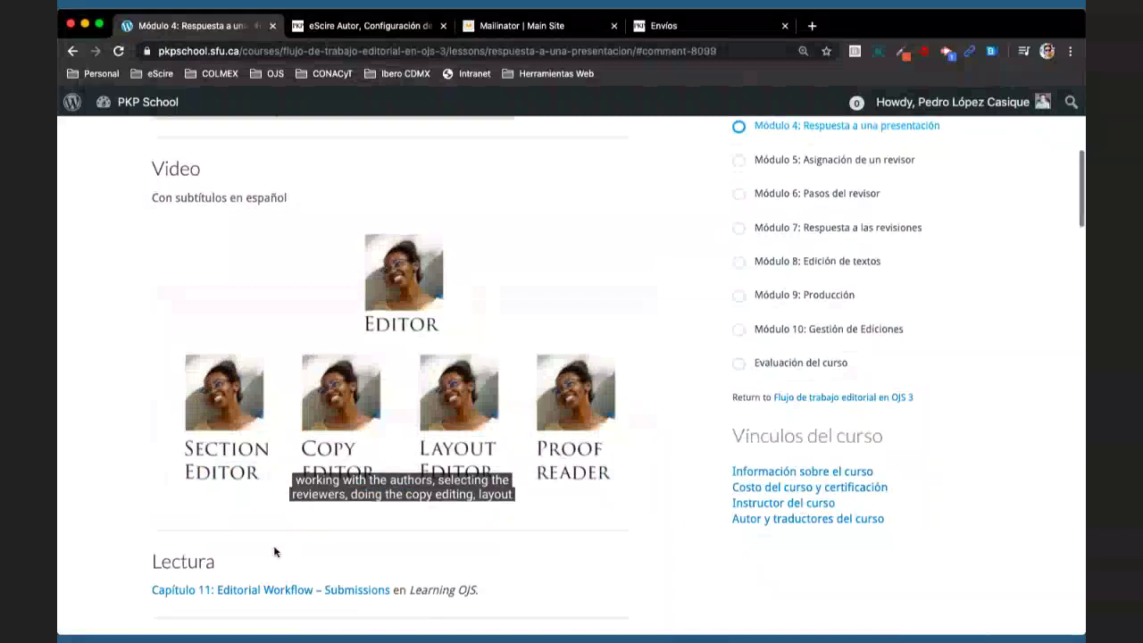
scroll(276, 546, down, 2)
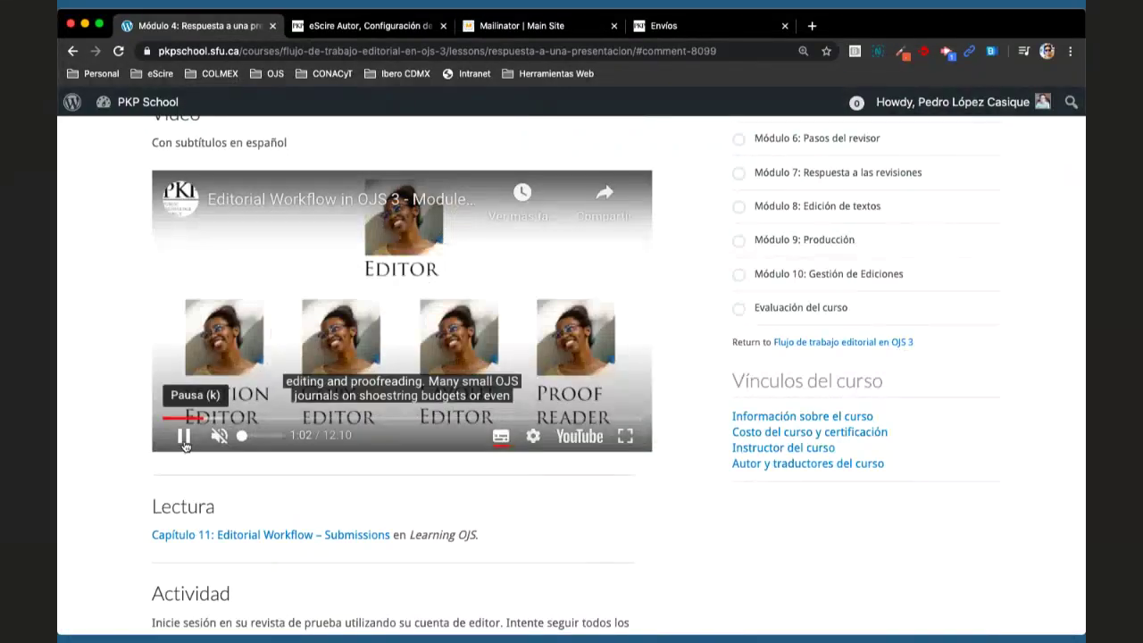
click(183, 436)
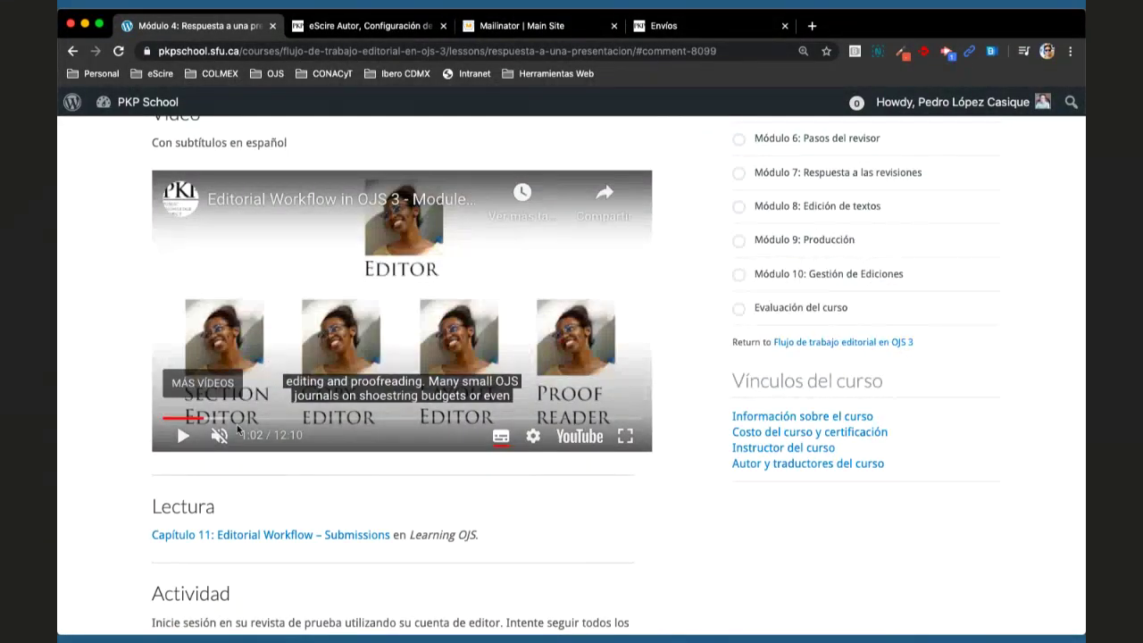
click(184, 435)
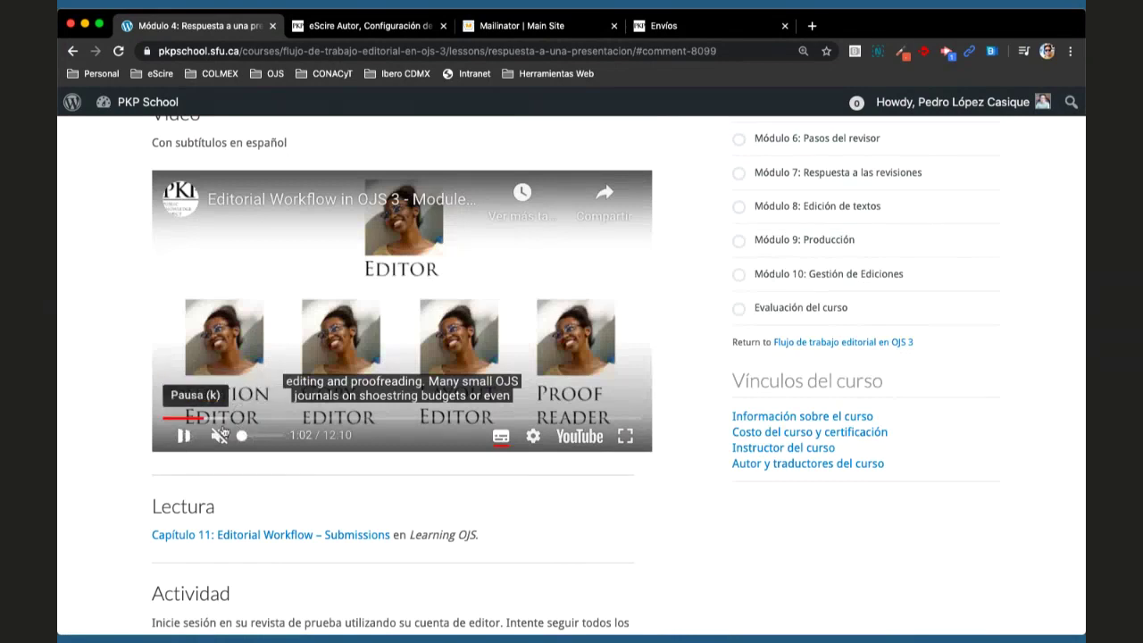
- Skip the video ahead through 1:43, 2:21, 3:05, 4:25, 5:43, 8:36, 10:09, then pause at 11:33
click(231, 418)
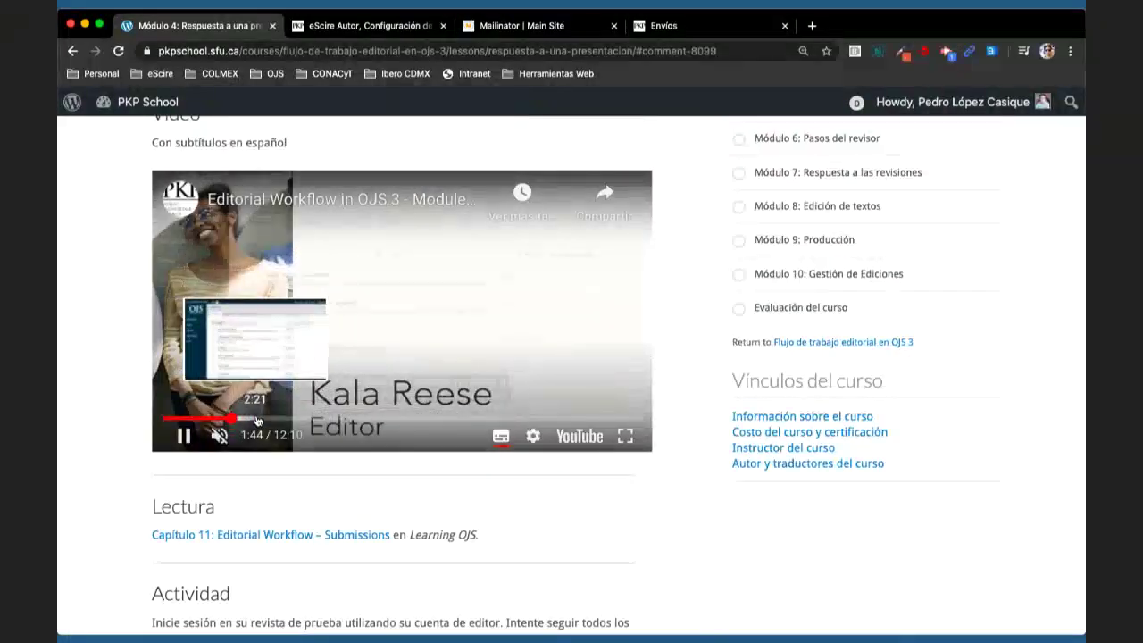
click(256, 418)
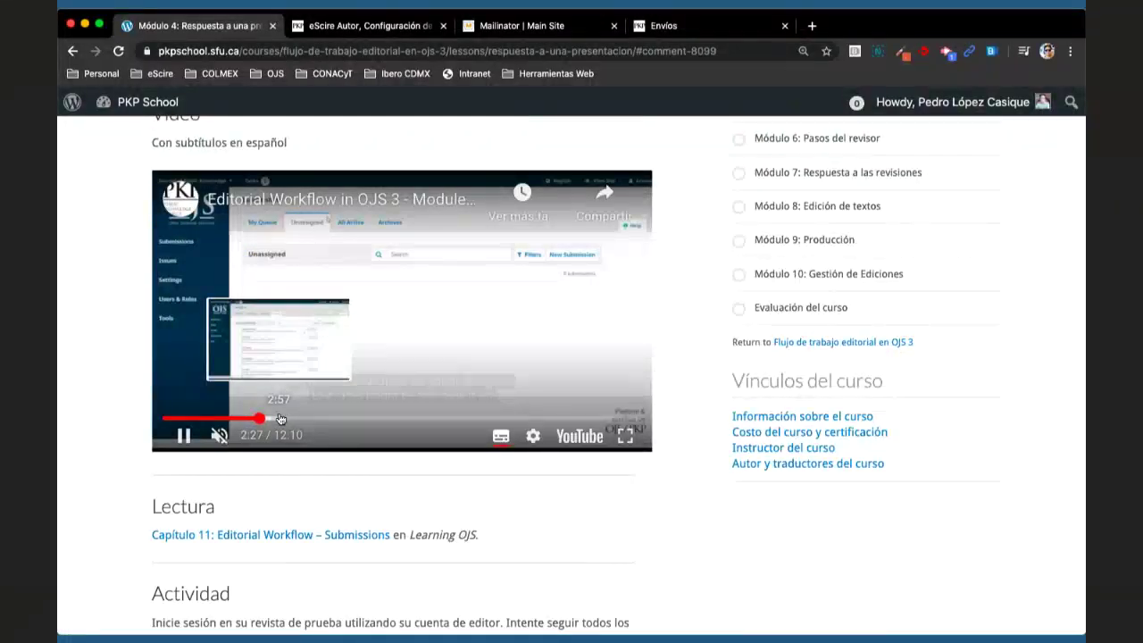
click(286, 418)
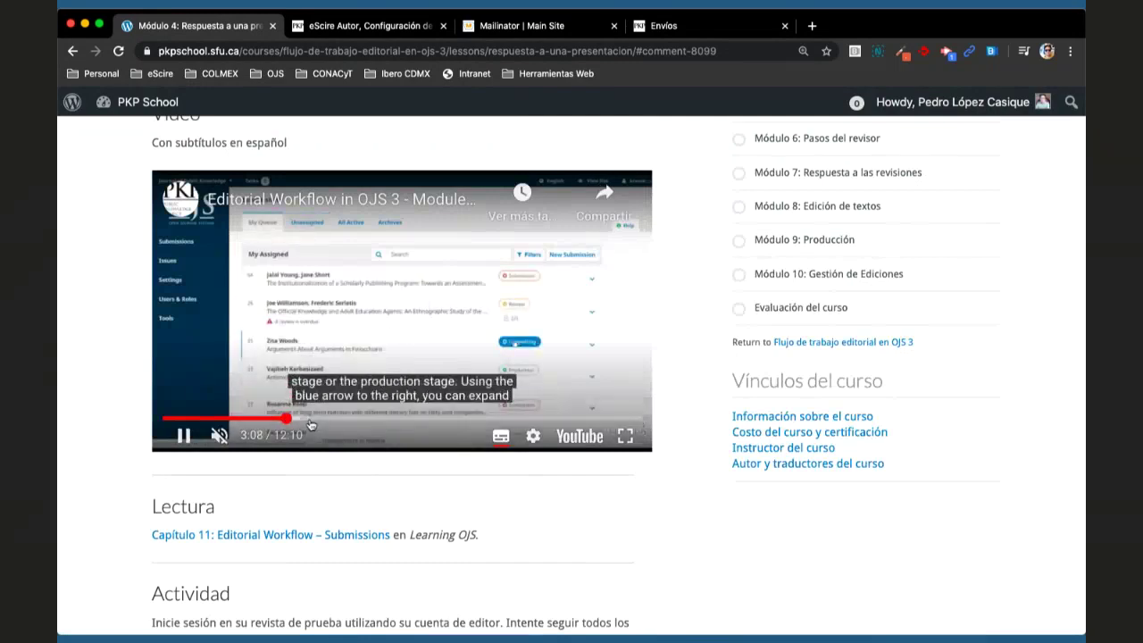
click(337, 419)
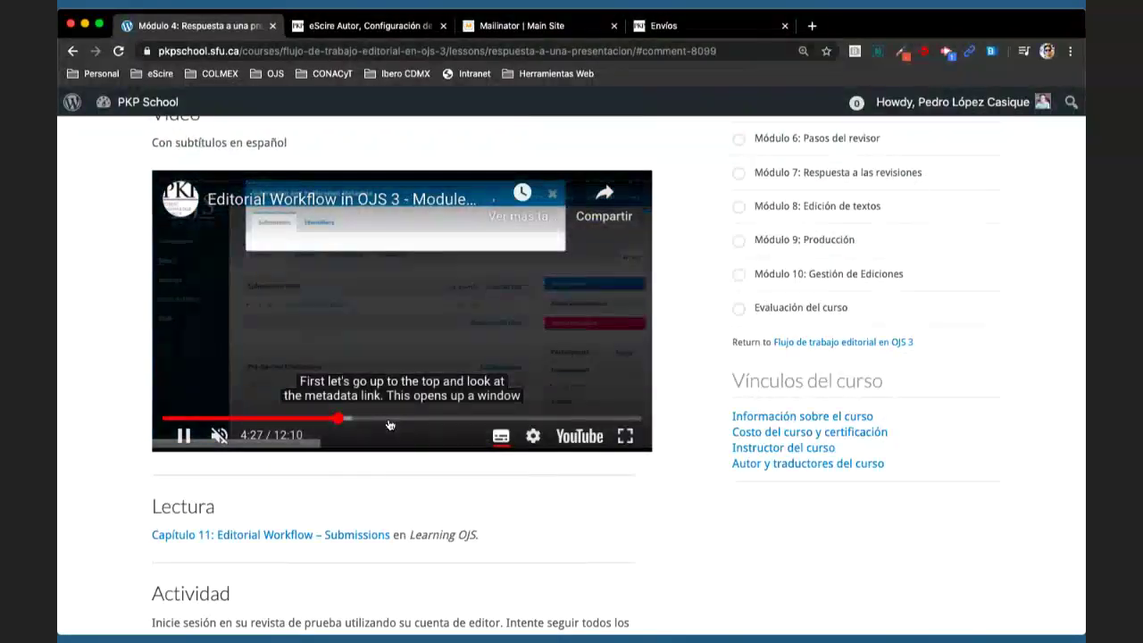
click(390, 419)
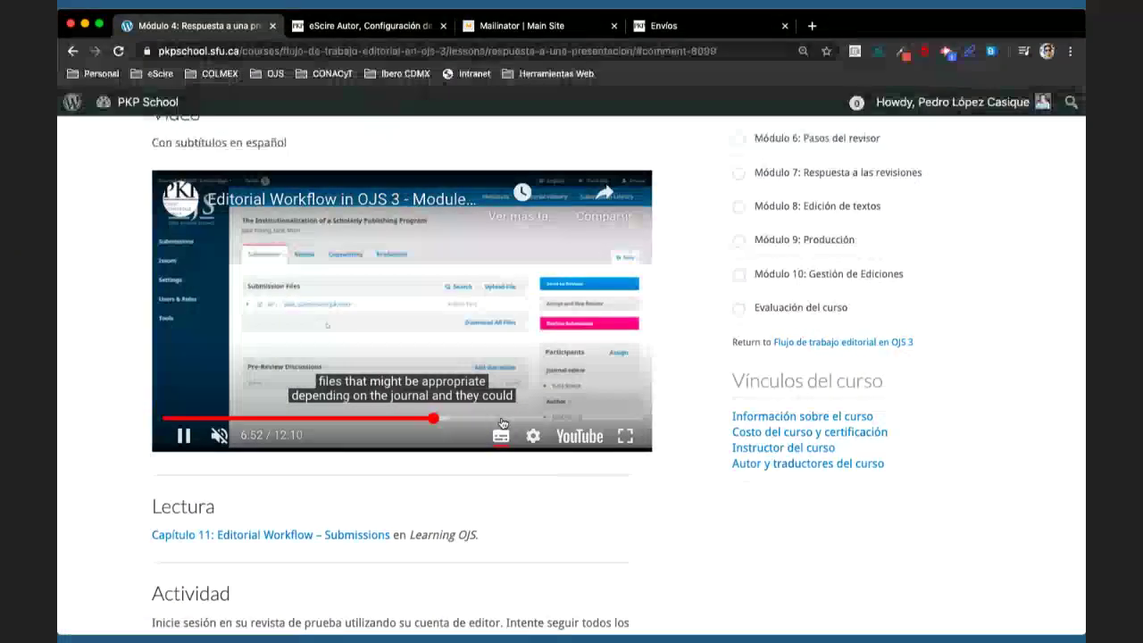
click(502, 419)
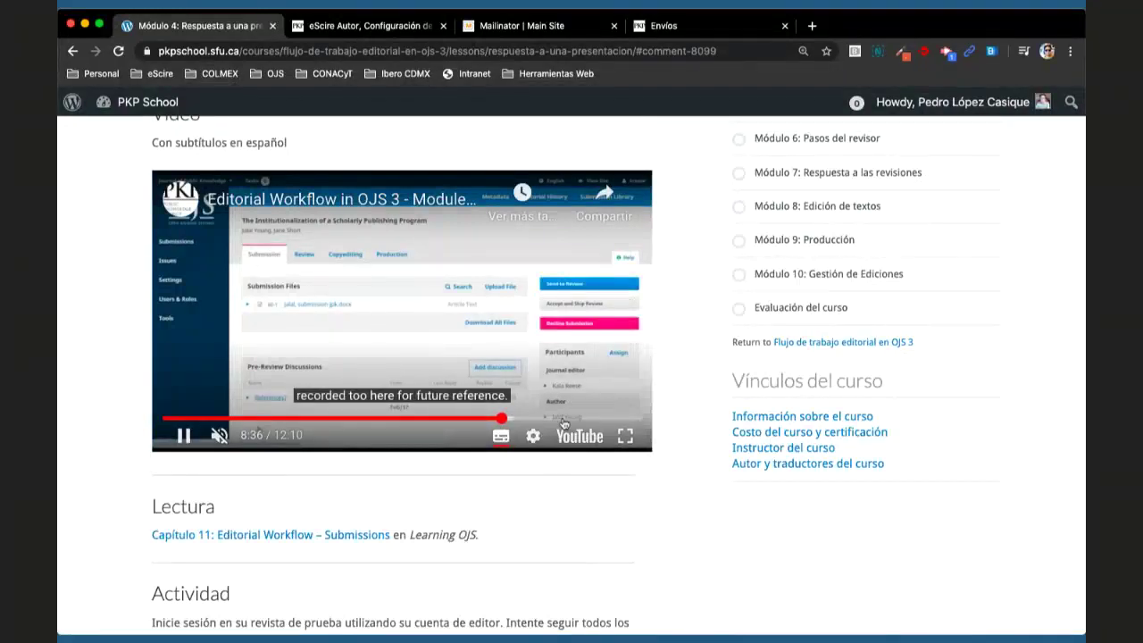
click(562, 419)
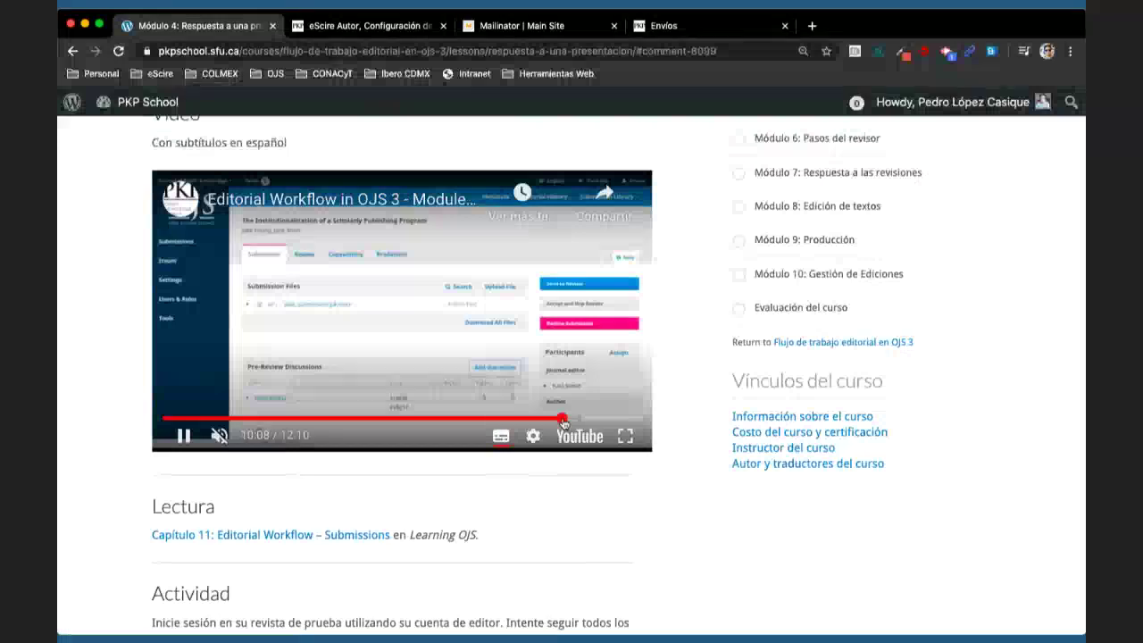
click(613, 424)
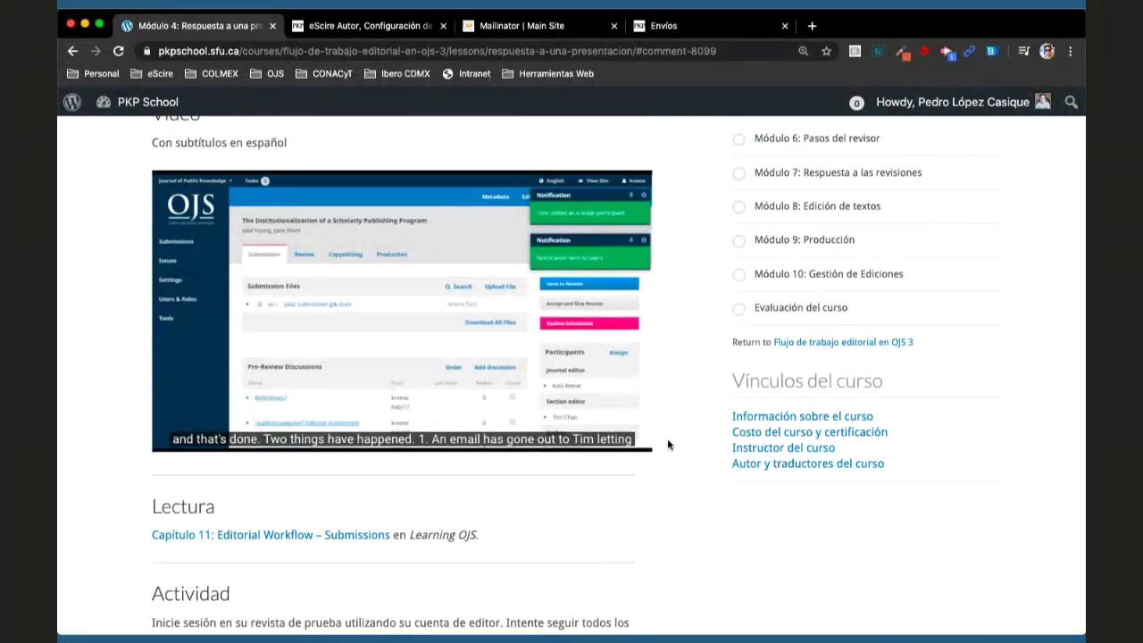
click(183, 436)
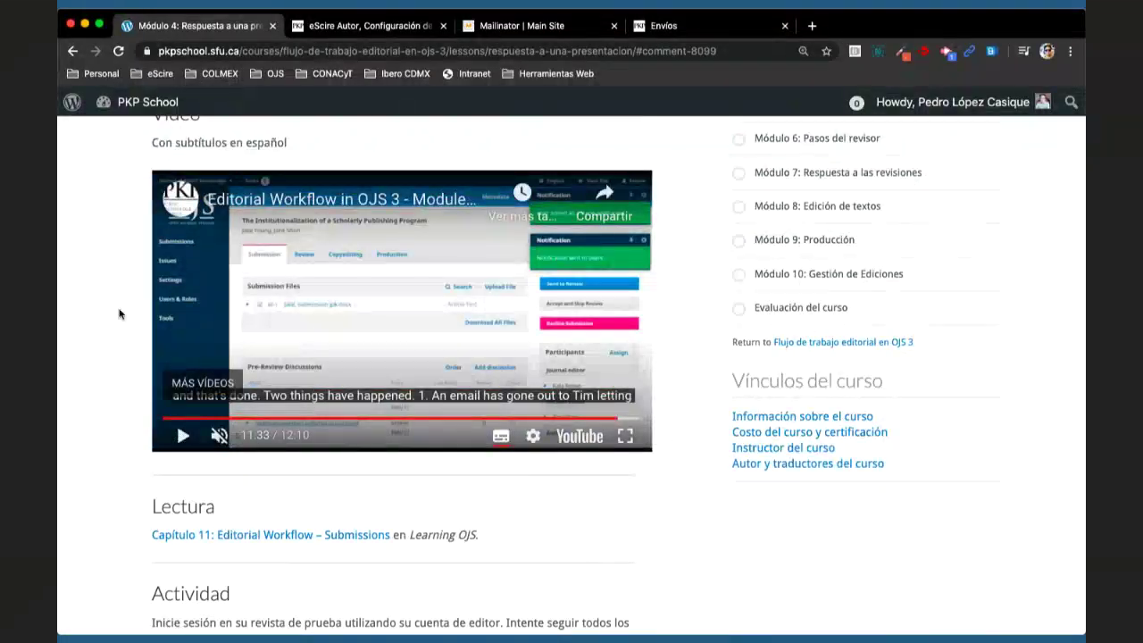
scroll(119, 314, up, 4)
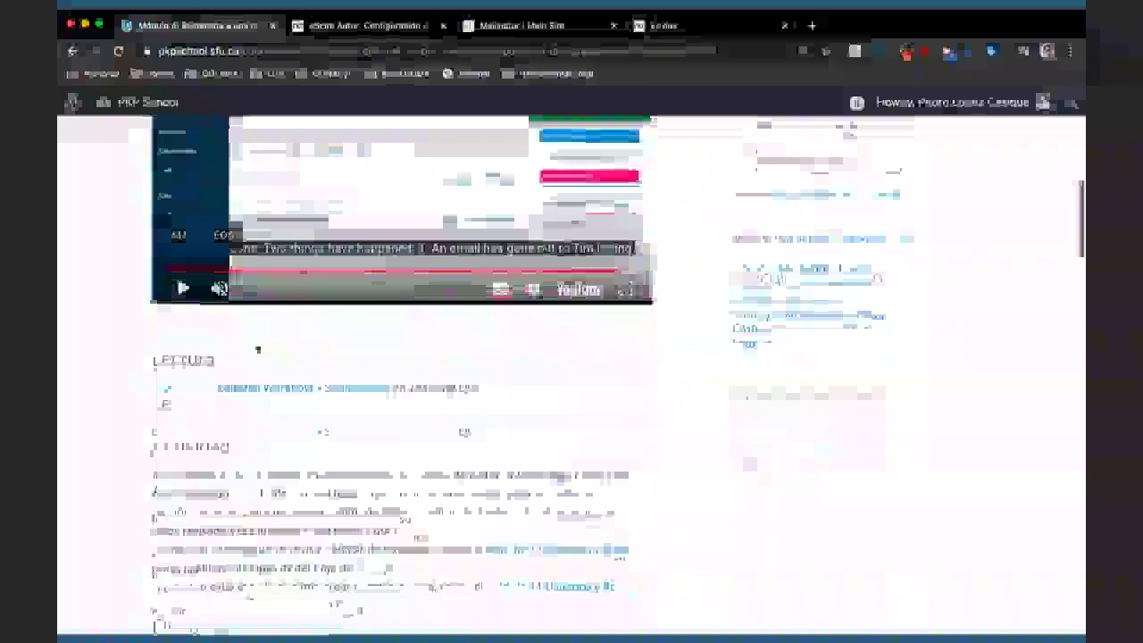
- Open the Capítulo 11: Editorial Workflow – Submissions reading in a new tab and switch to it
scroll(319, 281, down, 1)
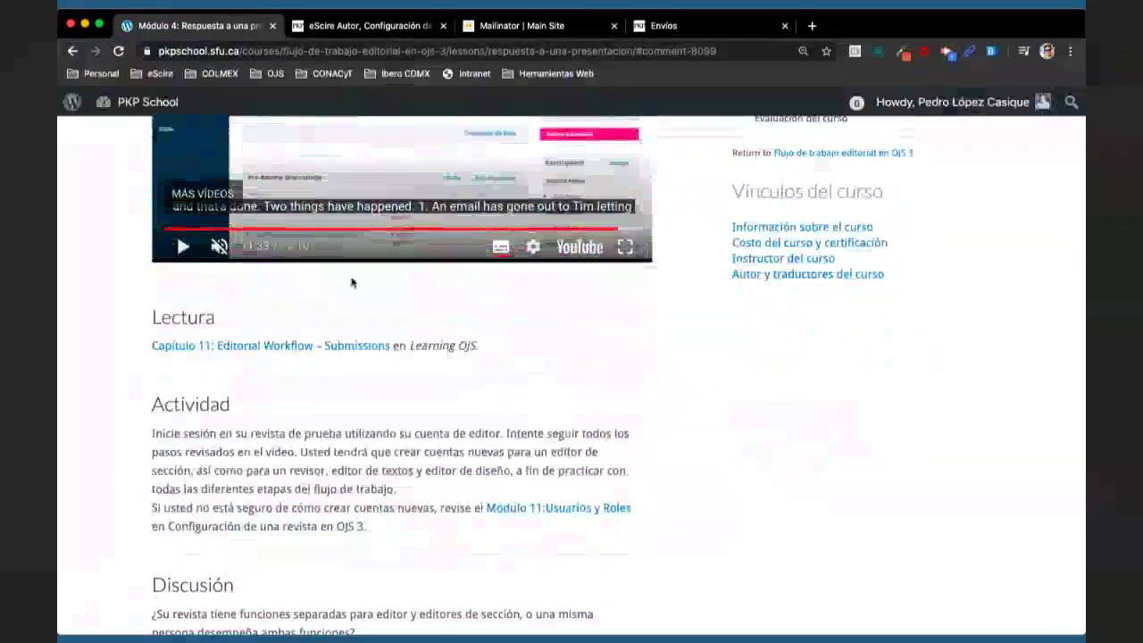
right_click(252, 350)
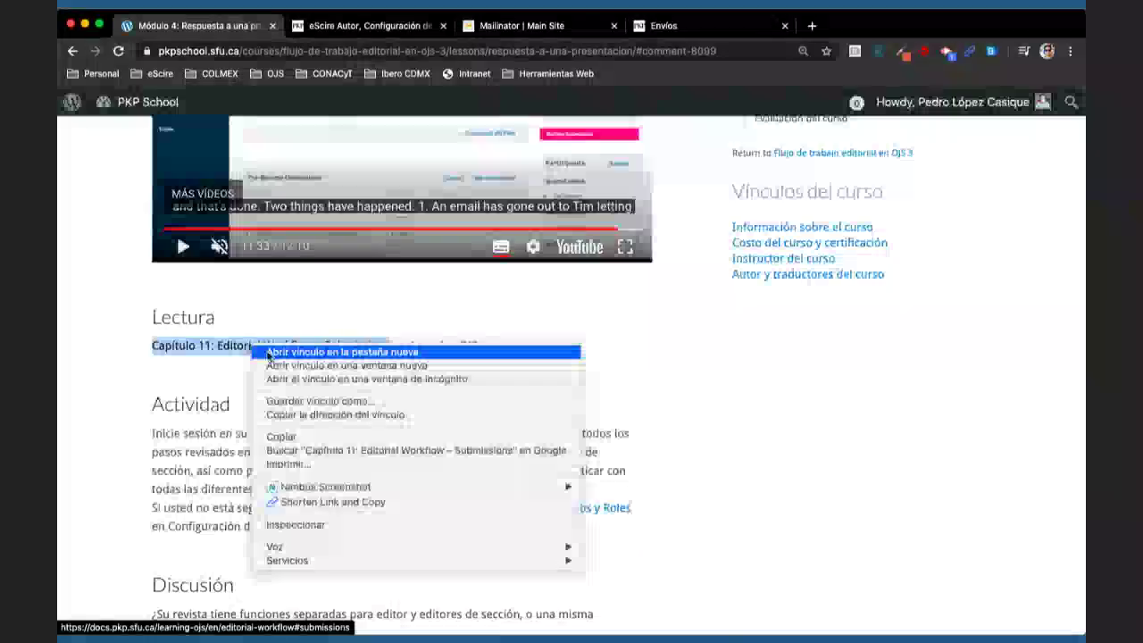
click(268, 355)
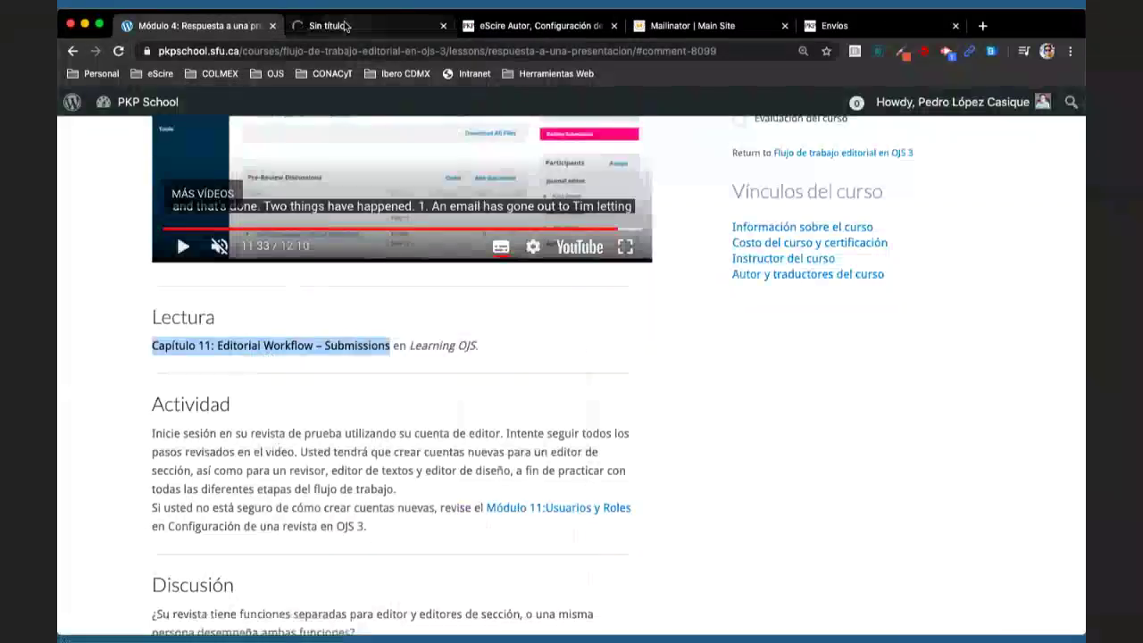
click(375, 25)
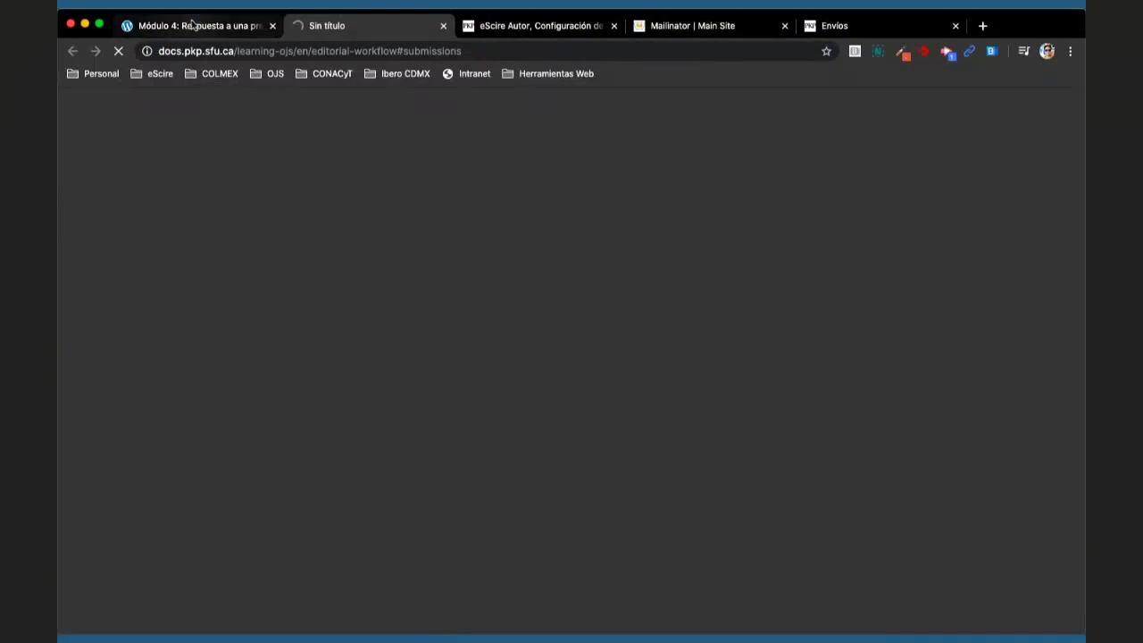
- Scroll through the PKP Docs Editorial Workflow chapter, then return to the Módulo 4 lesson tab
click(192, 25)
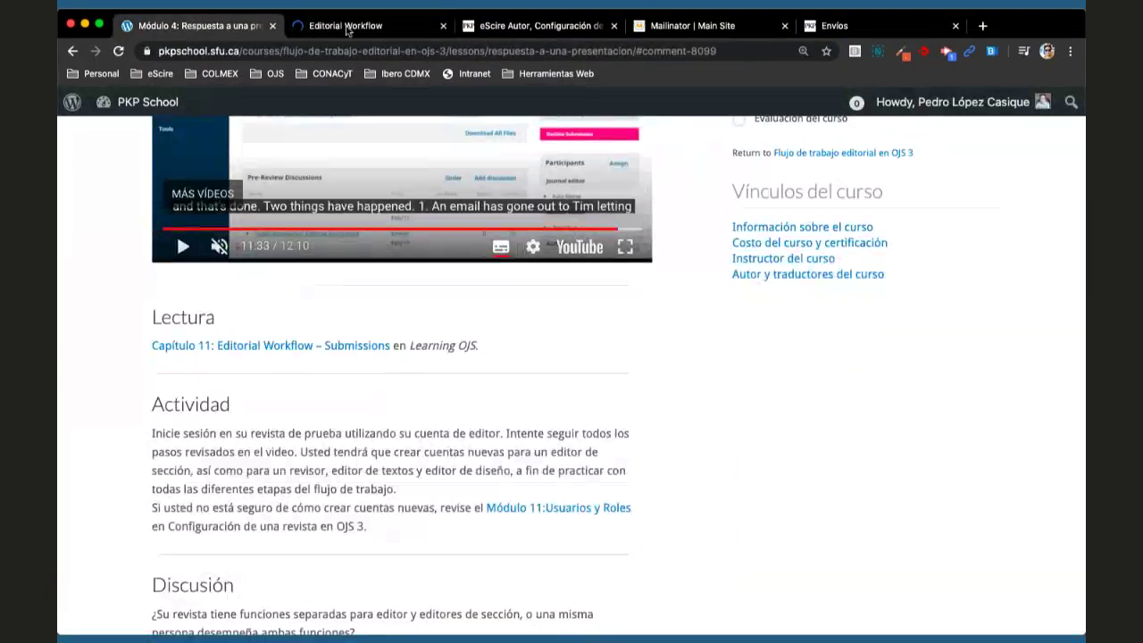
click(348, 27)
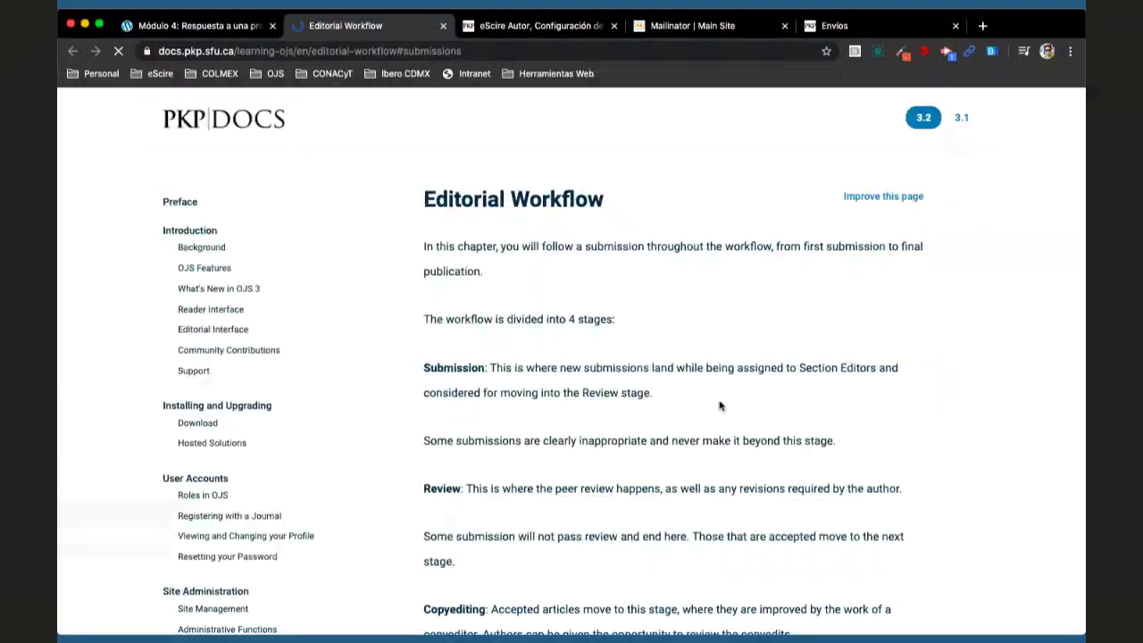
scroll(720, 406, down, 5)
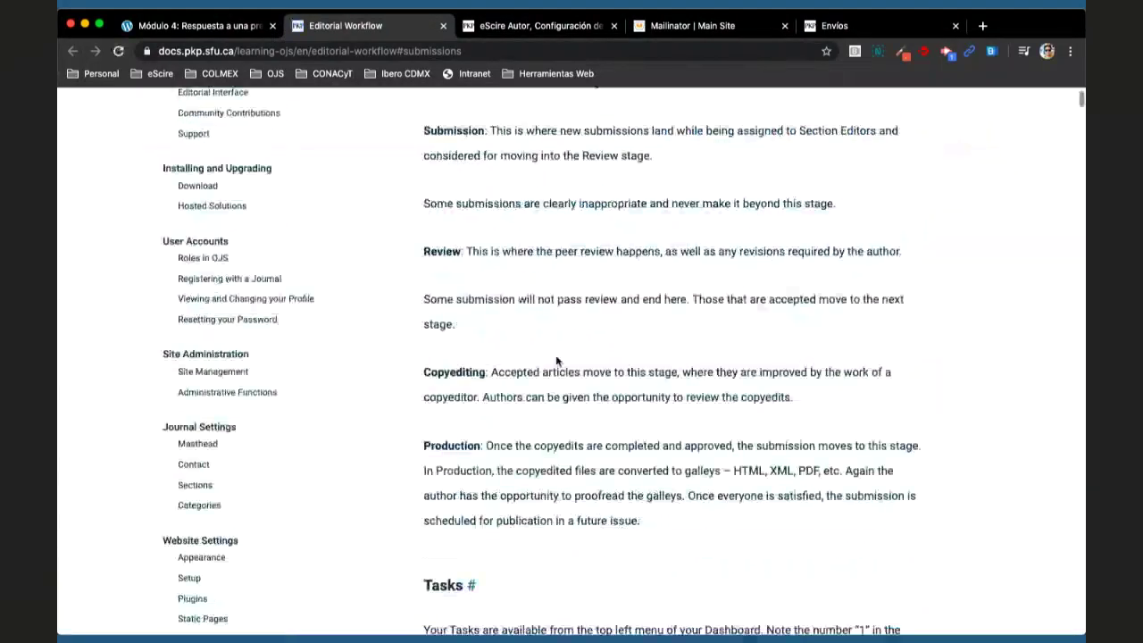
scroll(556, 360, down, 7)
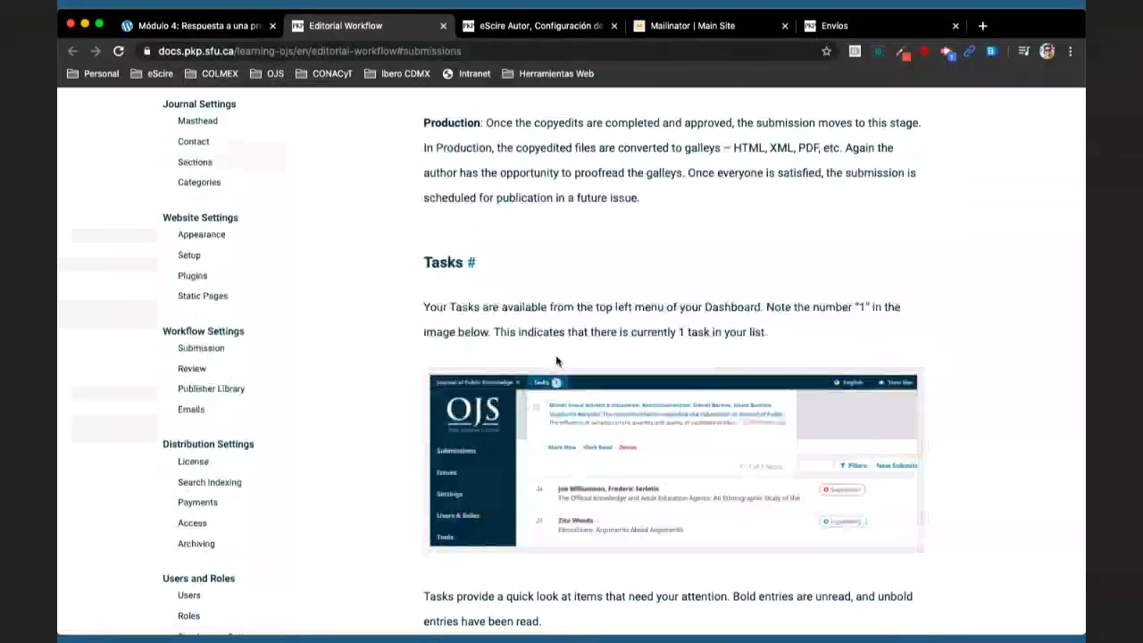
scroll(555, 360, down, 3)
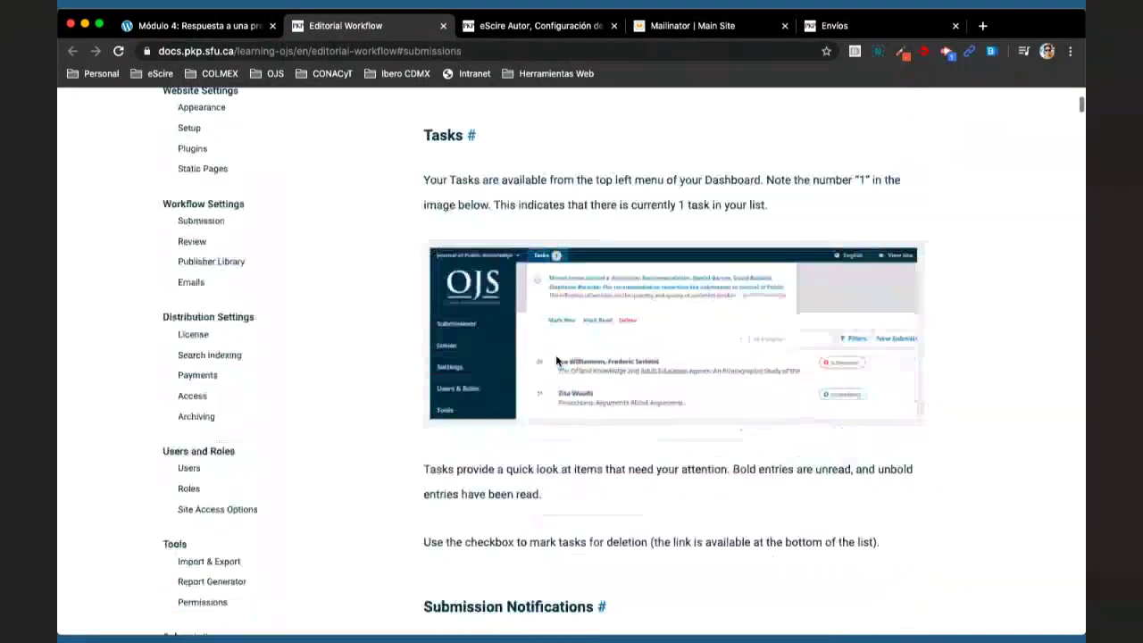
scroll(556, 360, down, 12)
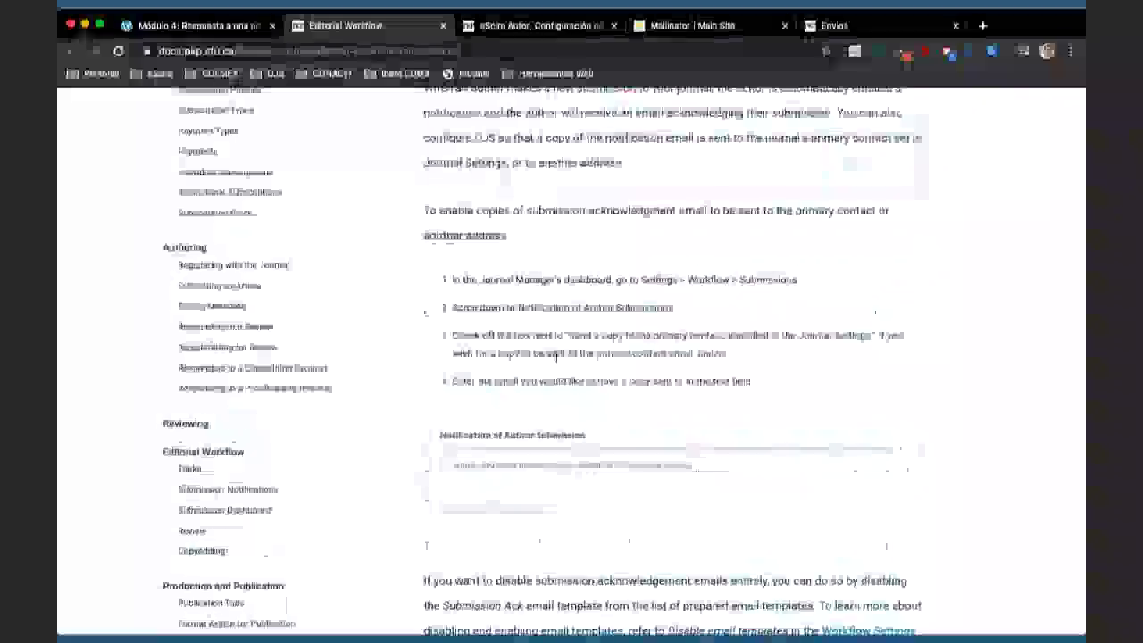
scroll(556, 357, down, 12)
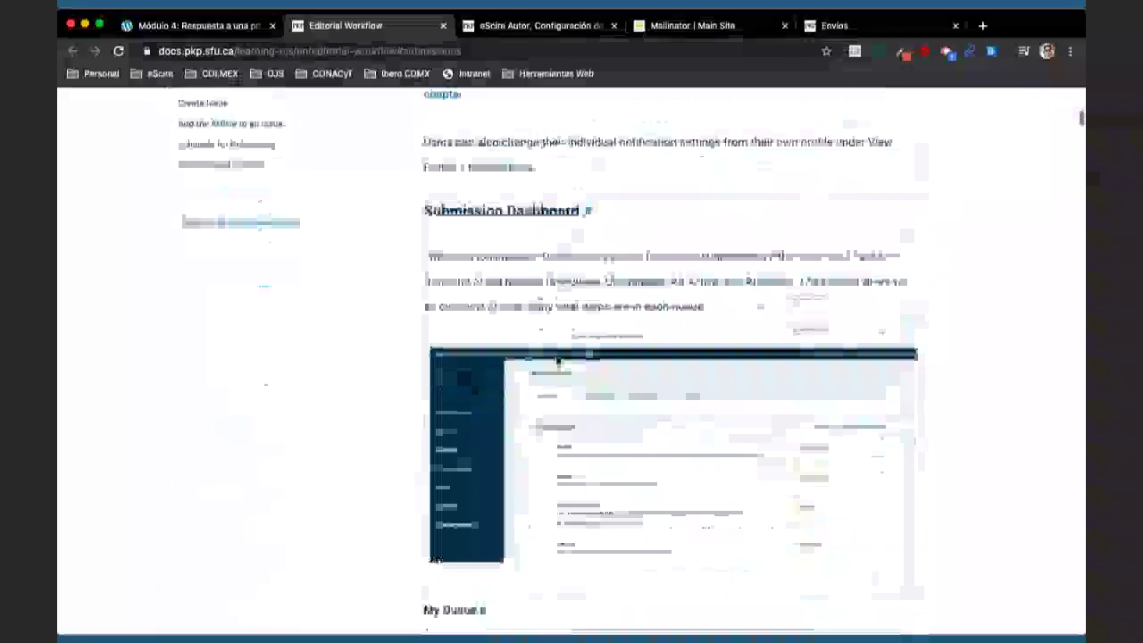
scroll(555, 360, up, 20)
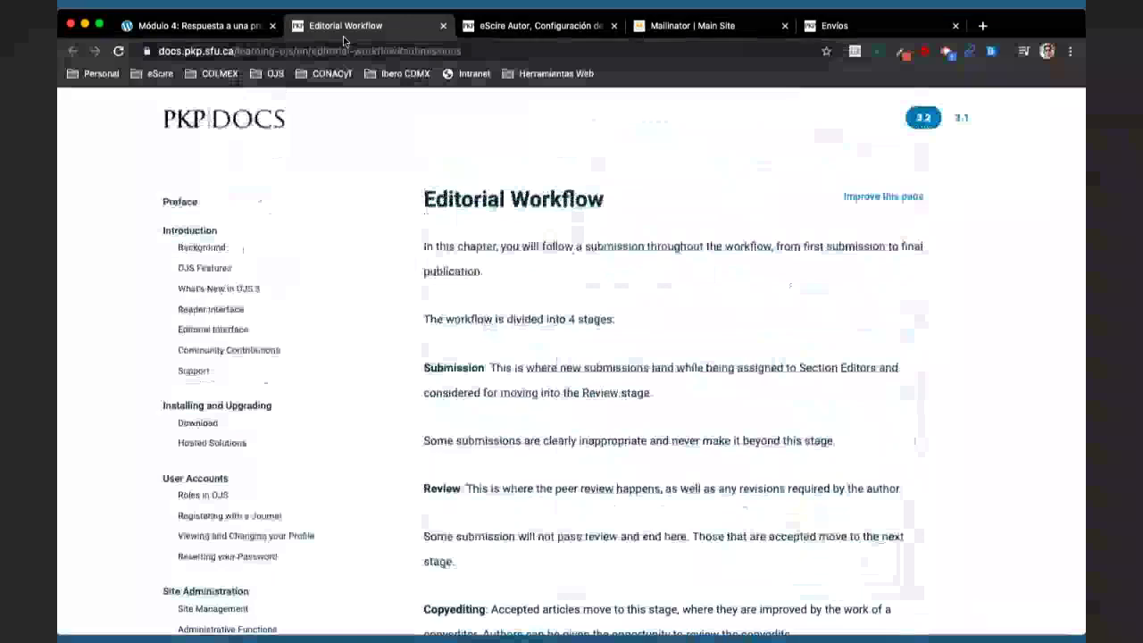
key(ctrl+shift+Tab)
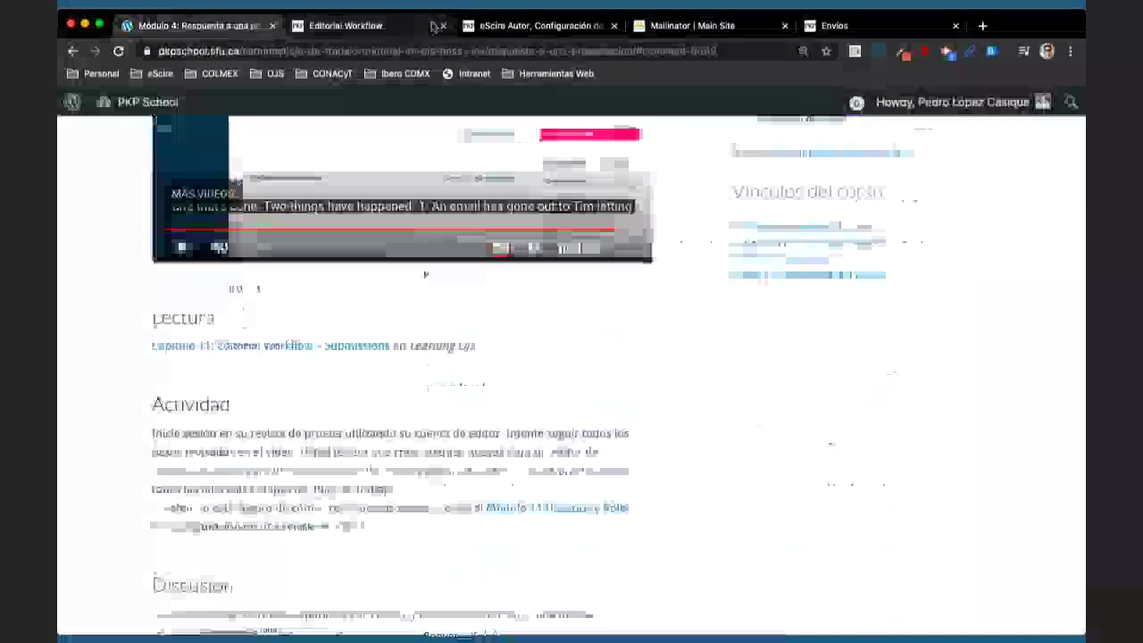
- Close the Editorial Workflow tab and highlight the word 'editor' in the Actividad instructions
click(438, 26)
scroll(693, 389, down, 2)
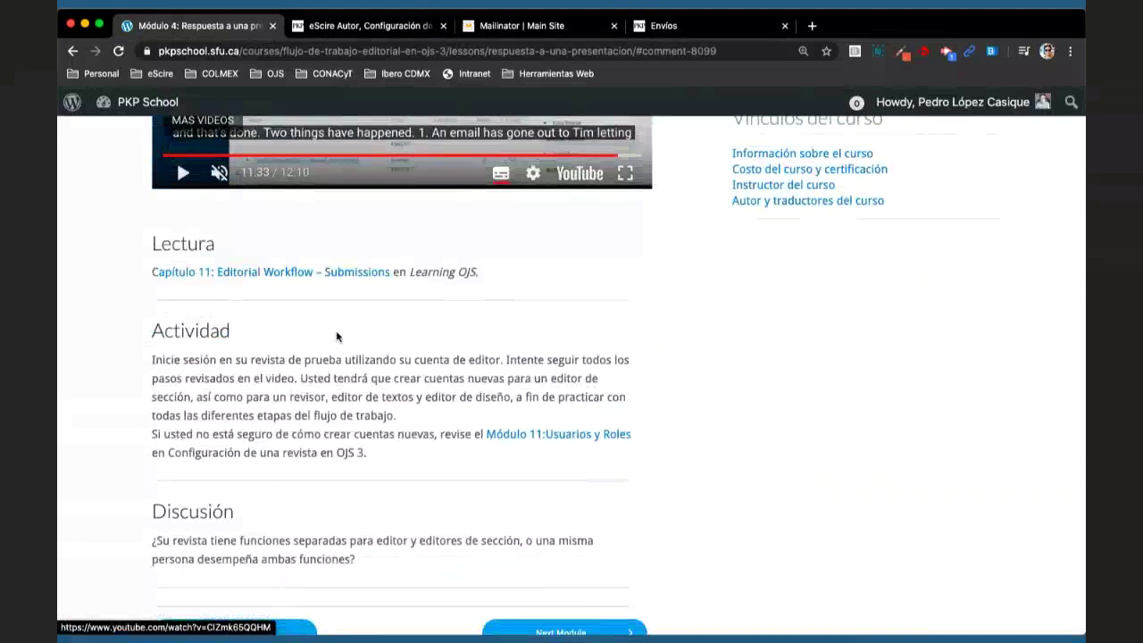
double_click(487, 359)
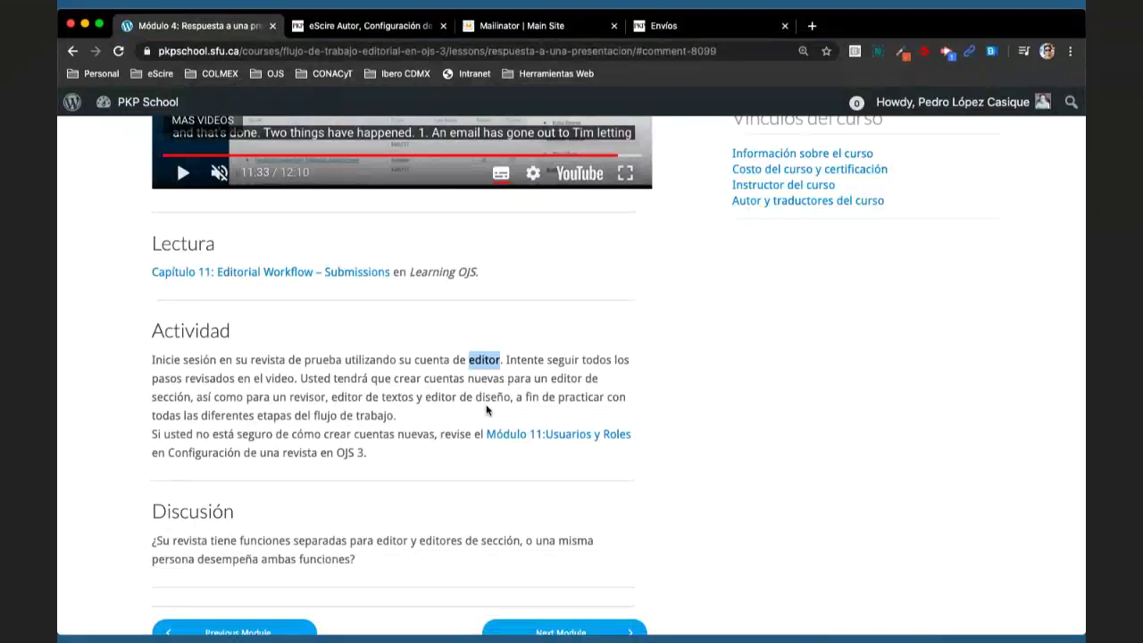
scroll(487, 410, down, 3)
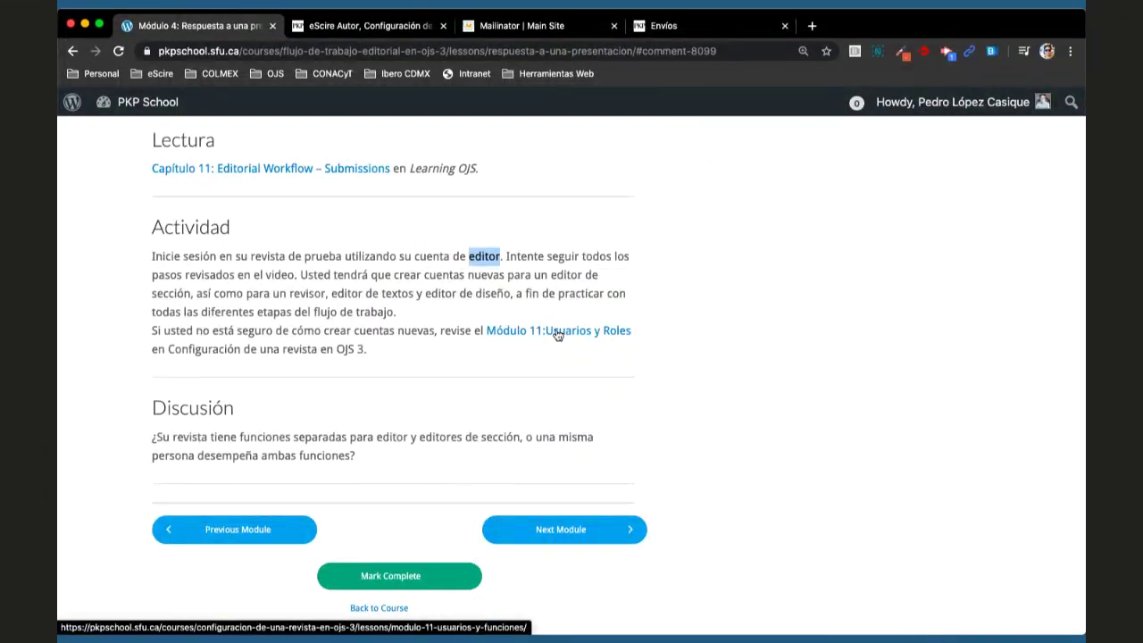
click(649, 319)
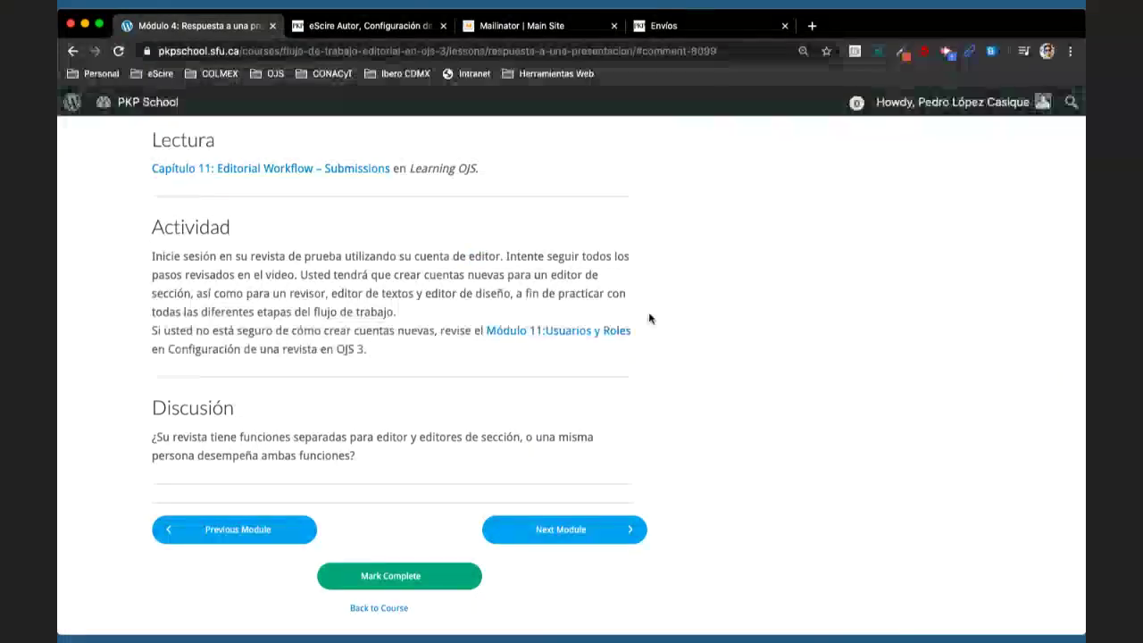
- Highlight 'editor', 'revisor' and 'editor de textos', then the whole Actividad paragraph
double_click(563, 275)
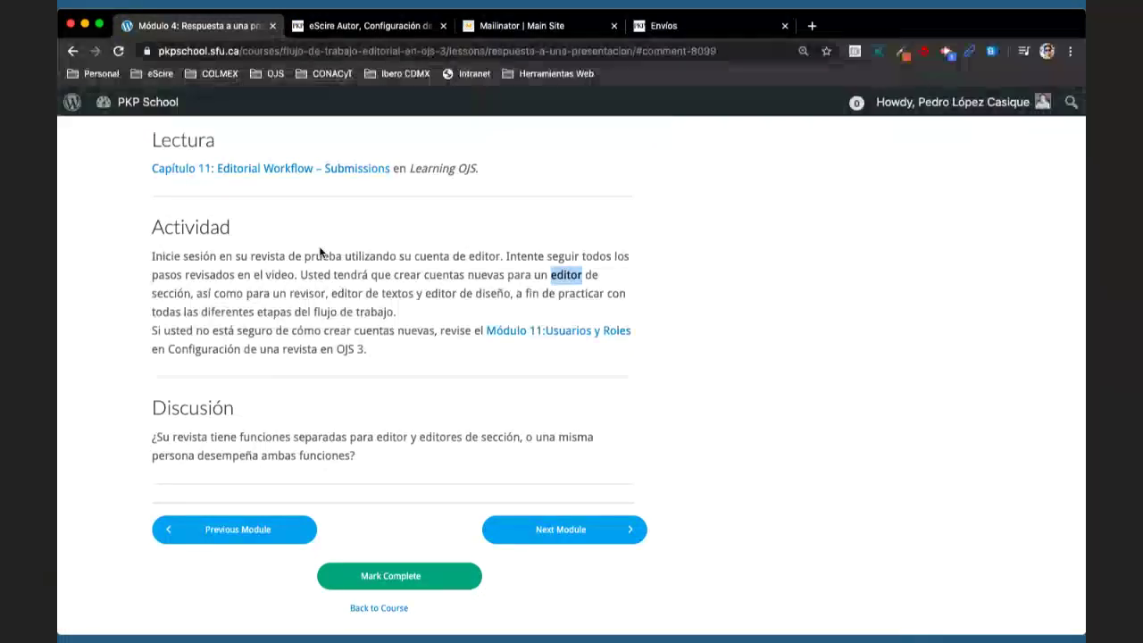
double_click(304, 294)
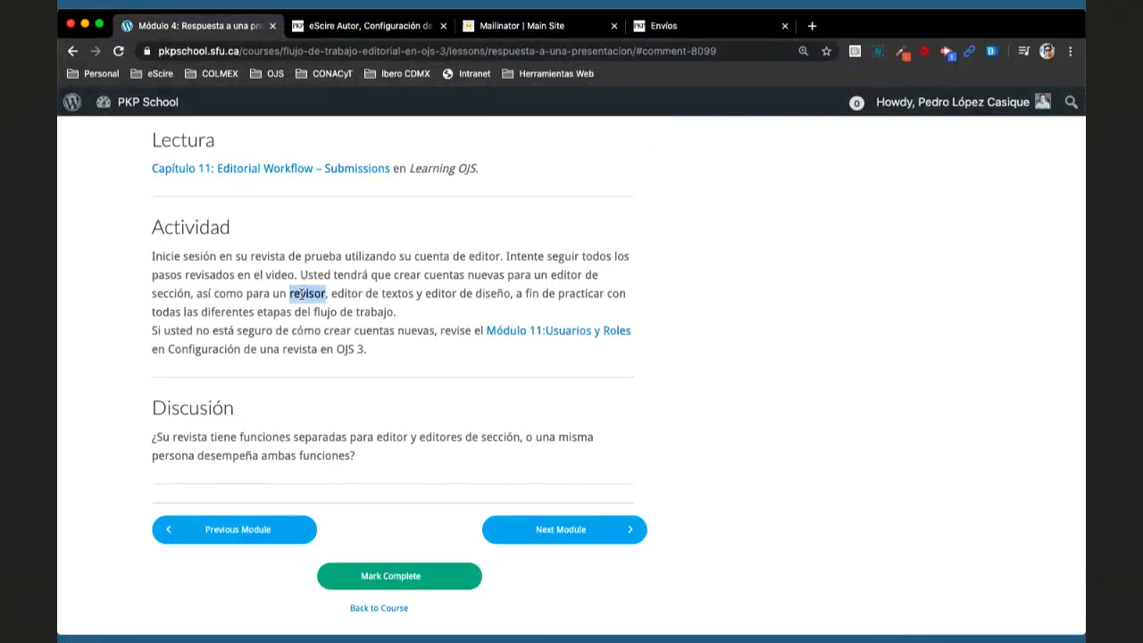
double_click(371, 294)
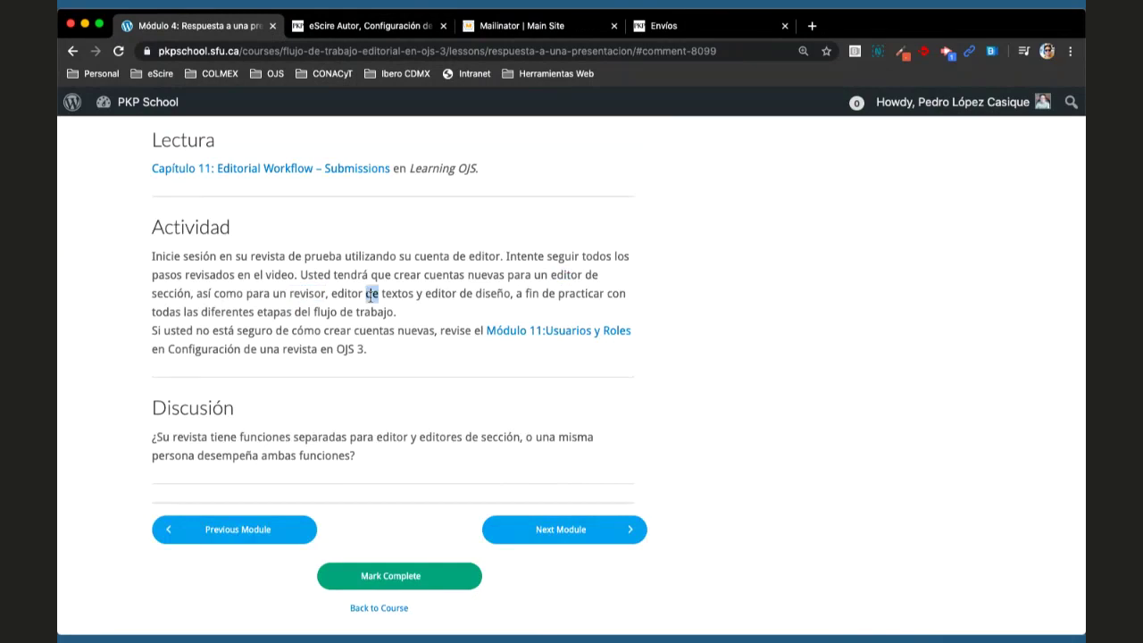
click(457, 294)
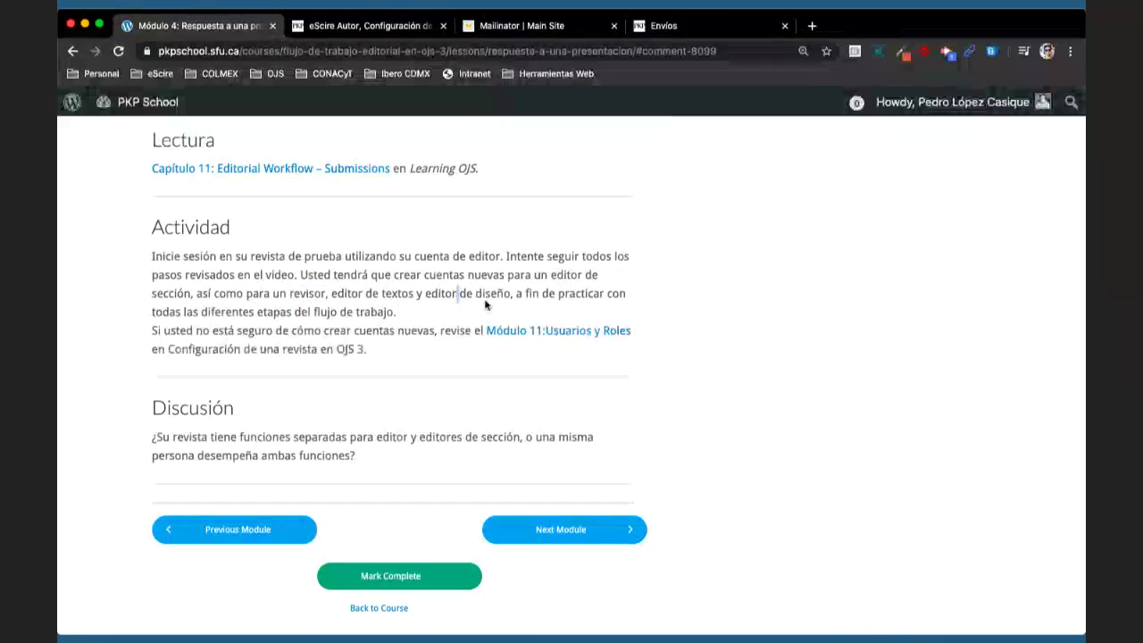
triple_click(478, 293)
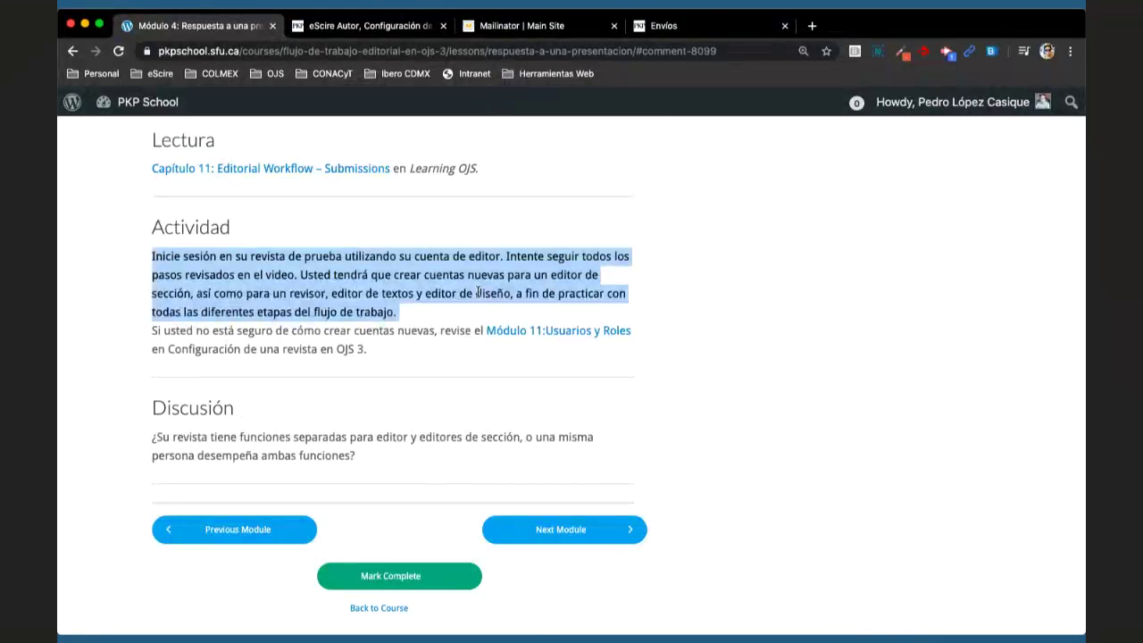
click(478, 293)
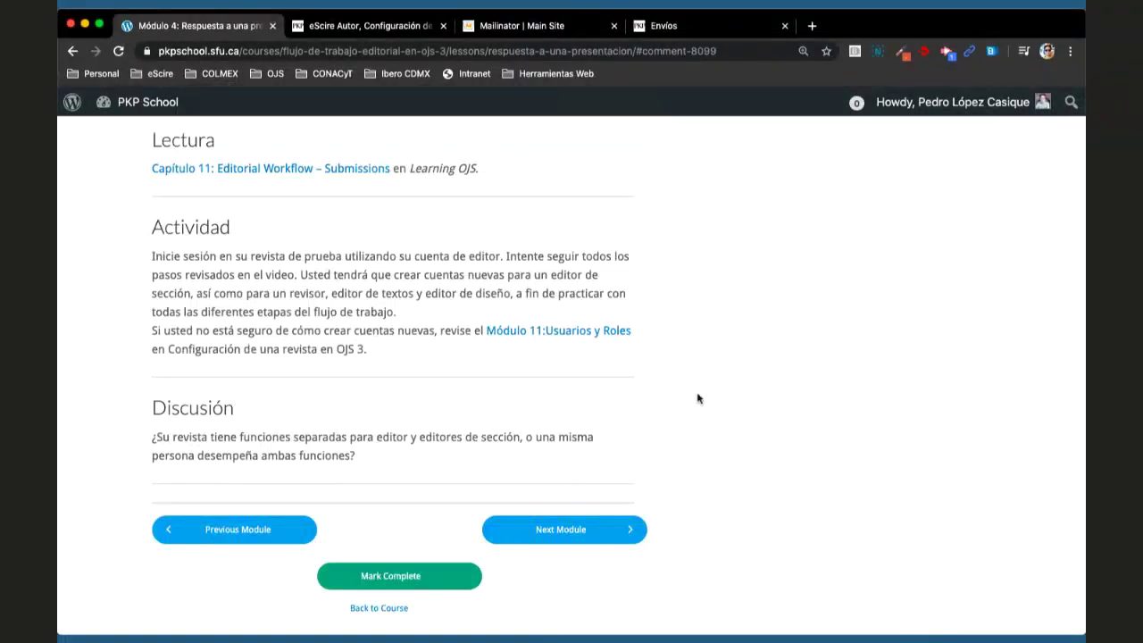
scroll(699, 398, up, 10)
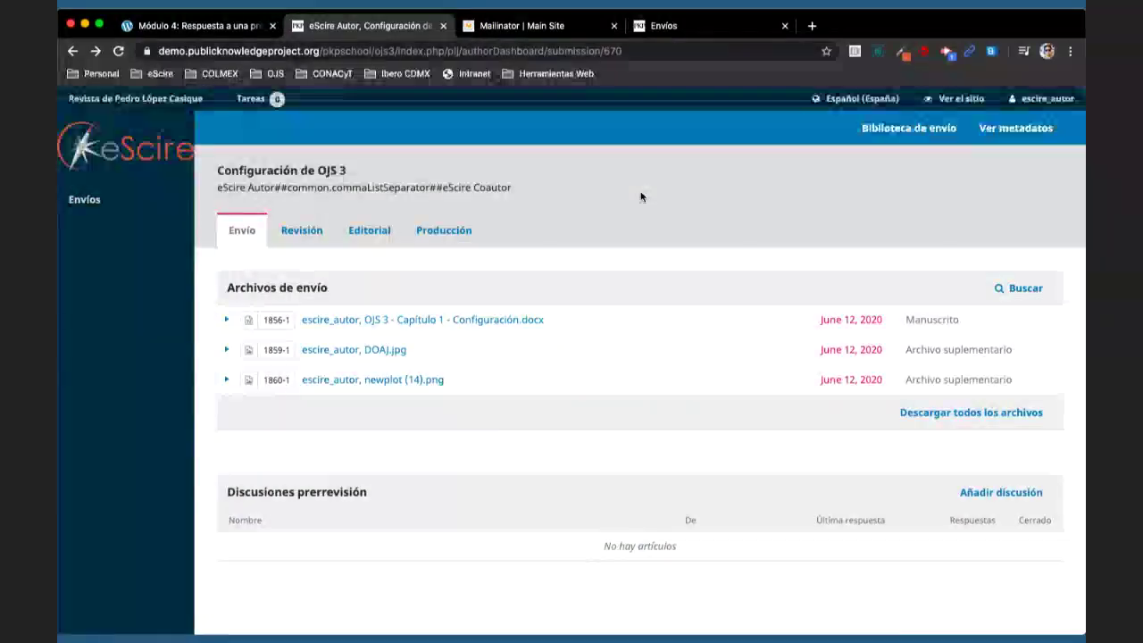
- Sign out of the author account and sign in as the editor using the saved login
mouse_move(1050, 103)
click(1005, 140)
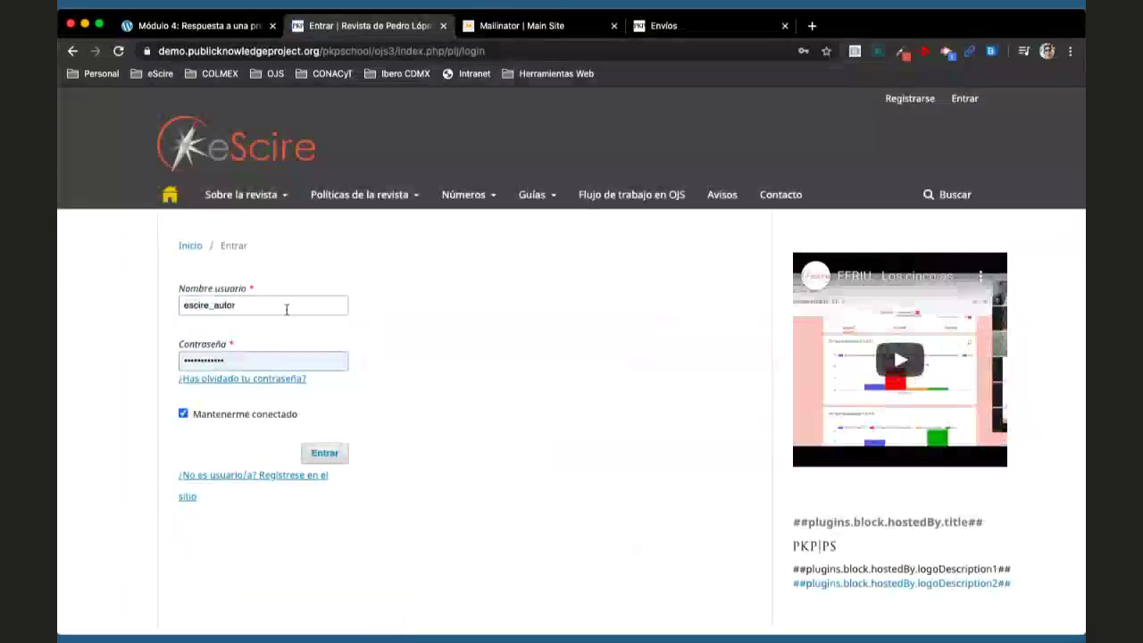
double_click(286, 306)
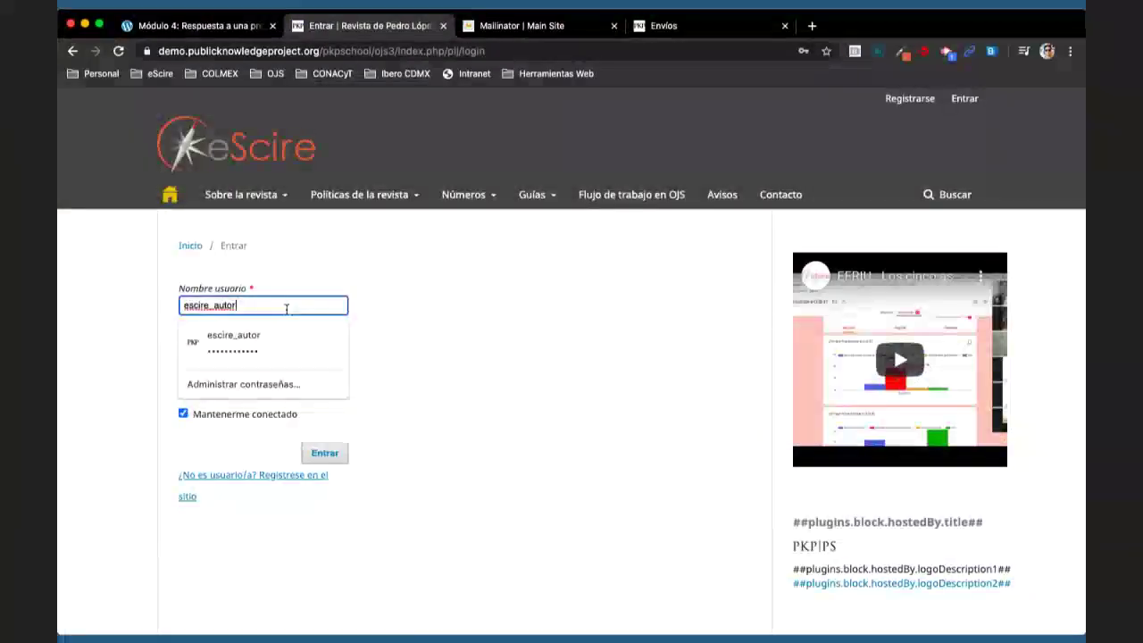
key(BackSpace)
click(268, 507)
click(324, 453)
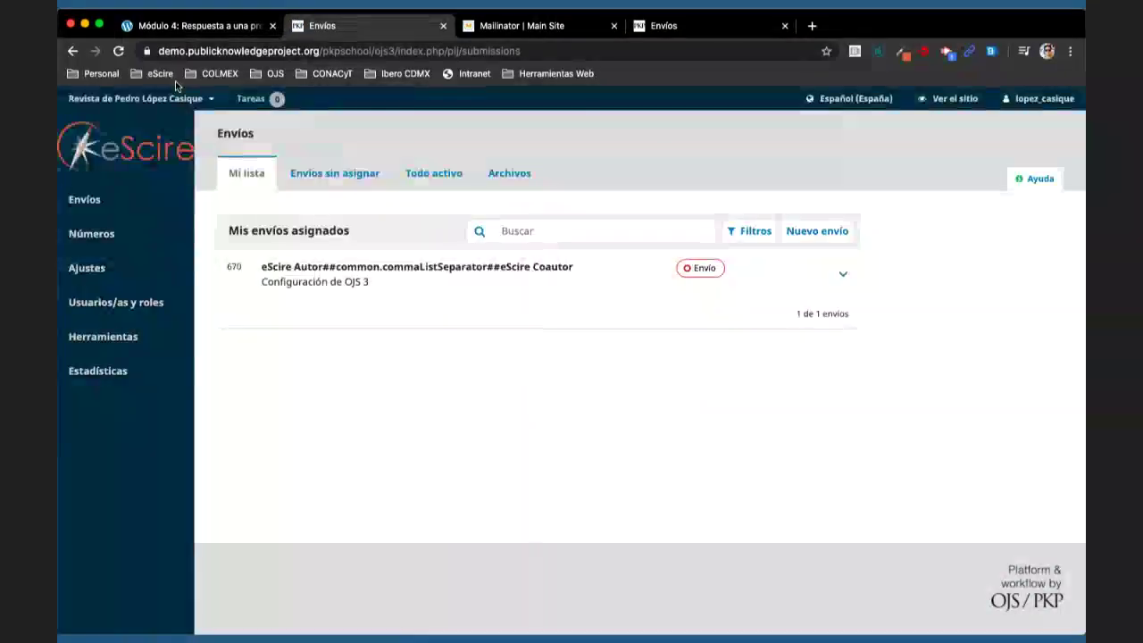
click(205, 27)
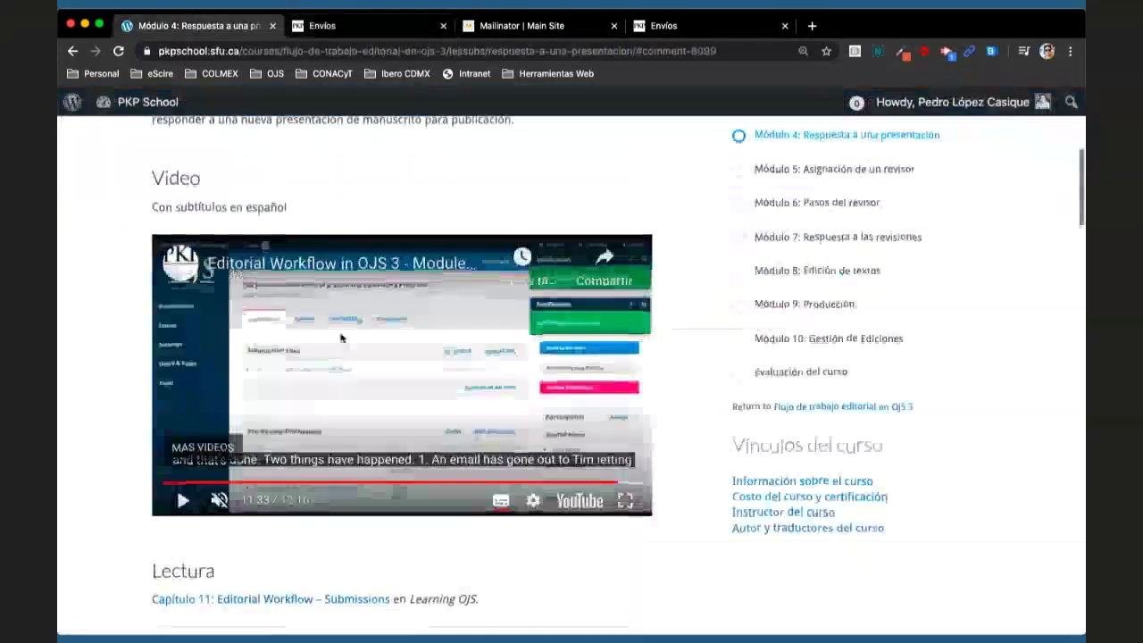
scroll(136, 423, down, 1)
scroll(135, 416, down, 5)
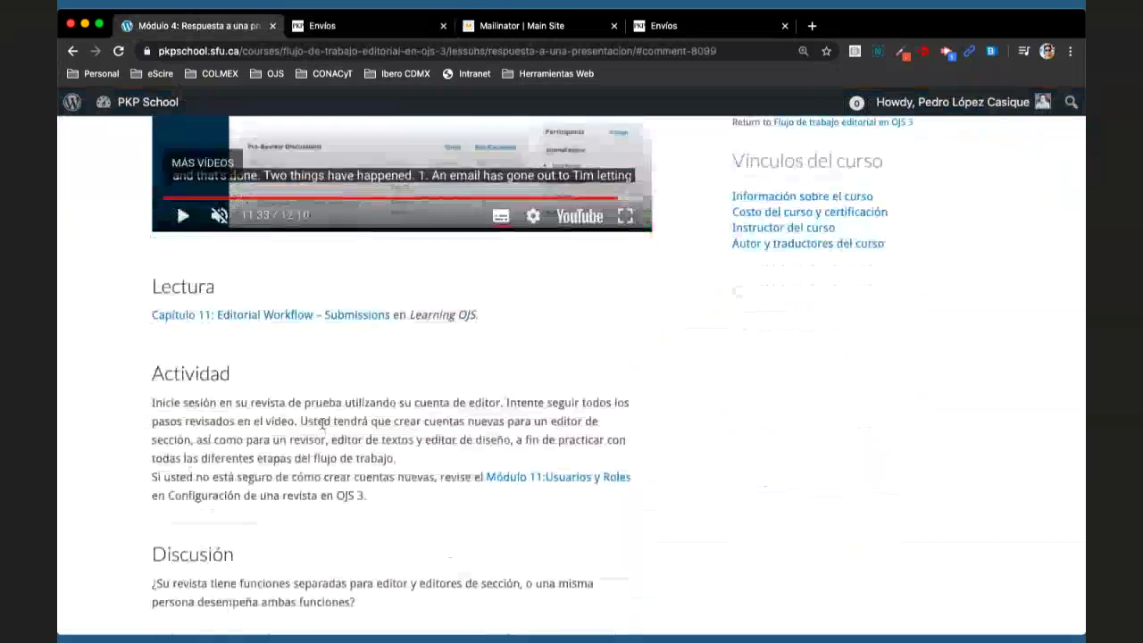
drag(324, 420, 411, 461)
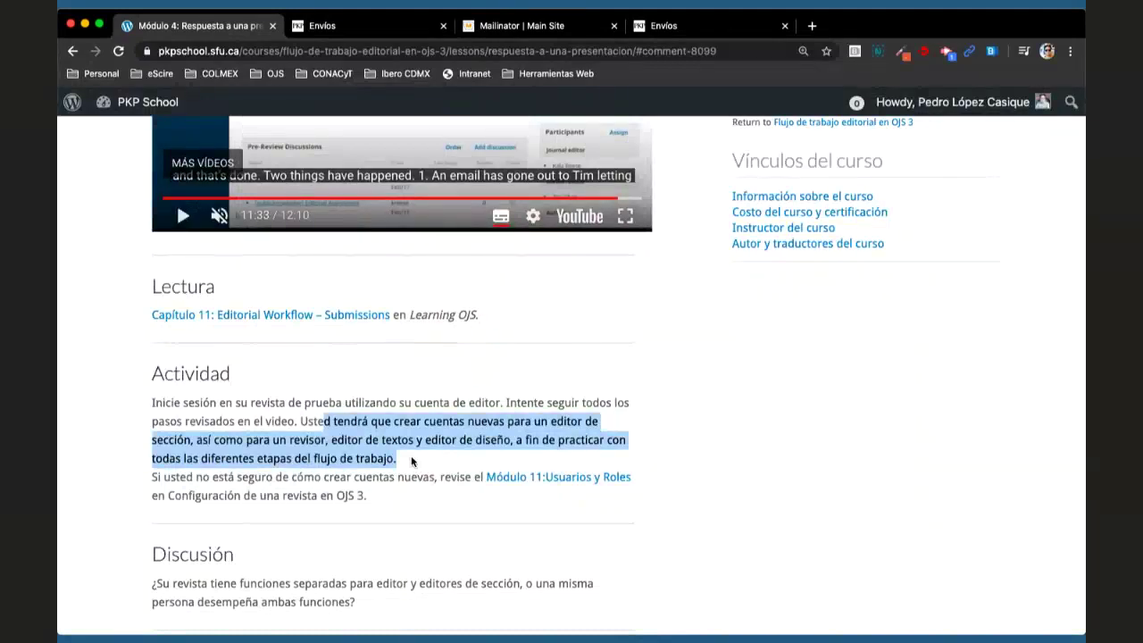
click(411, 455)
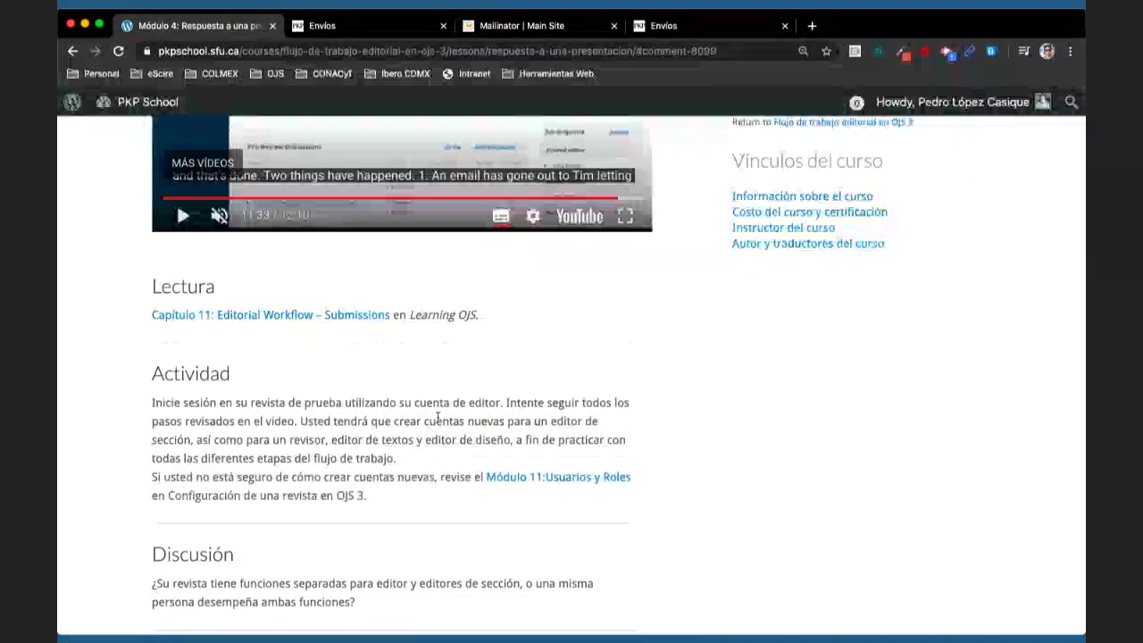
double_click(566, 421)
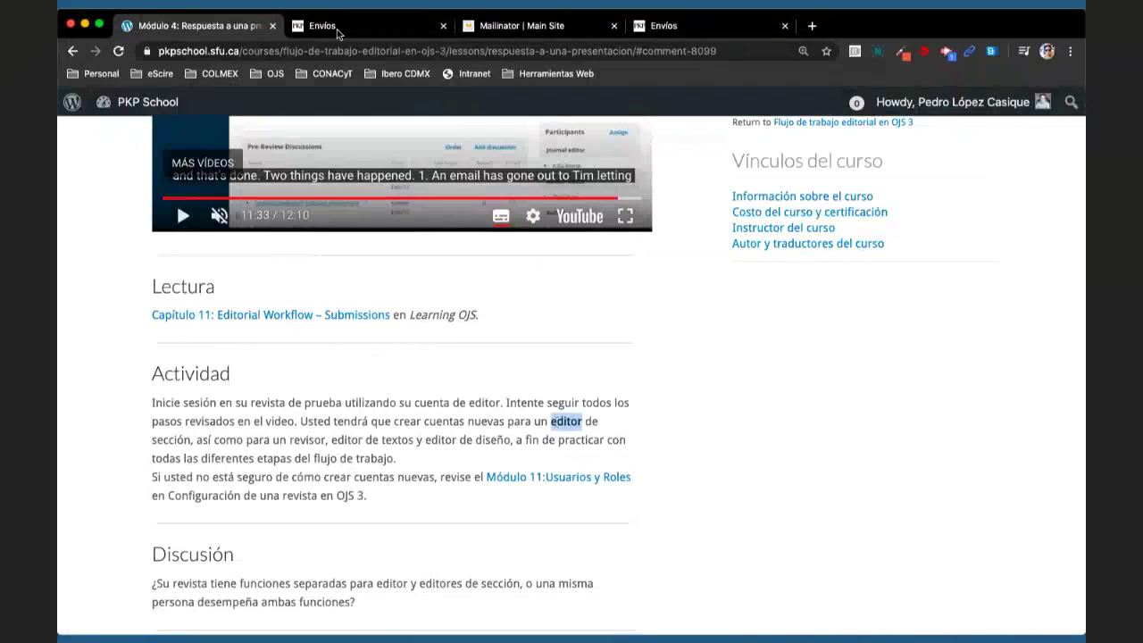
- Go from the submissions page to the journal's Usuarios/as list
click(338, 33)
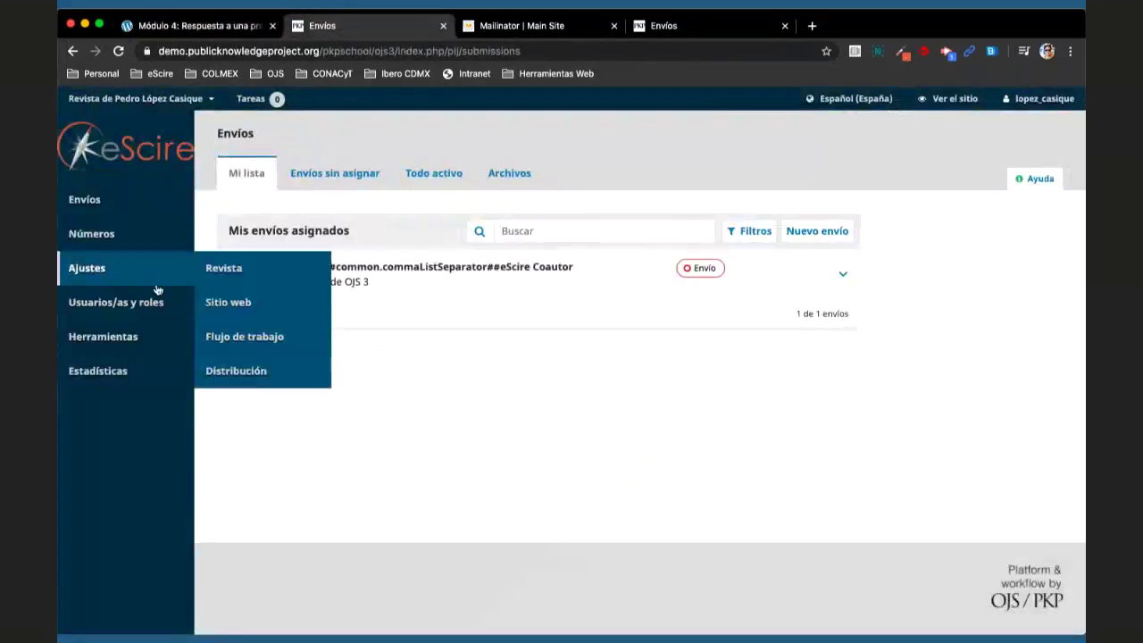
mouse_move(102, 304)
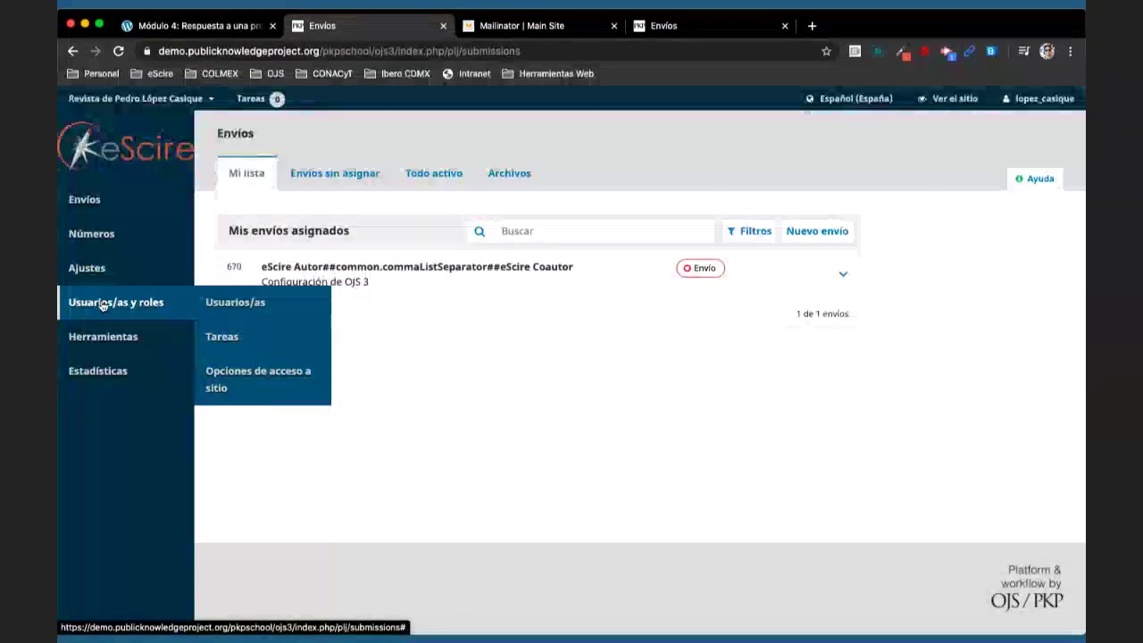
click(262, 307)
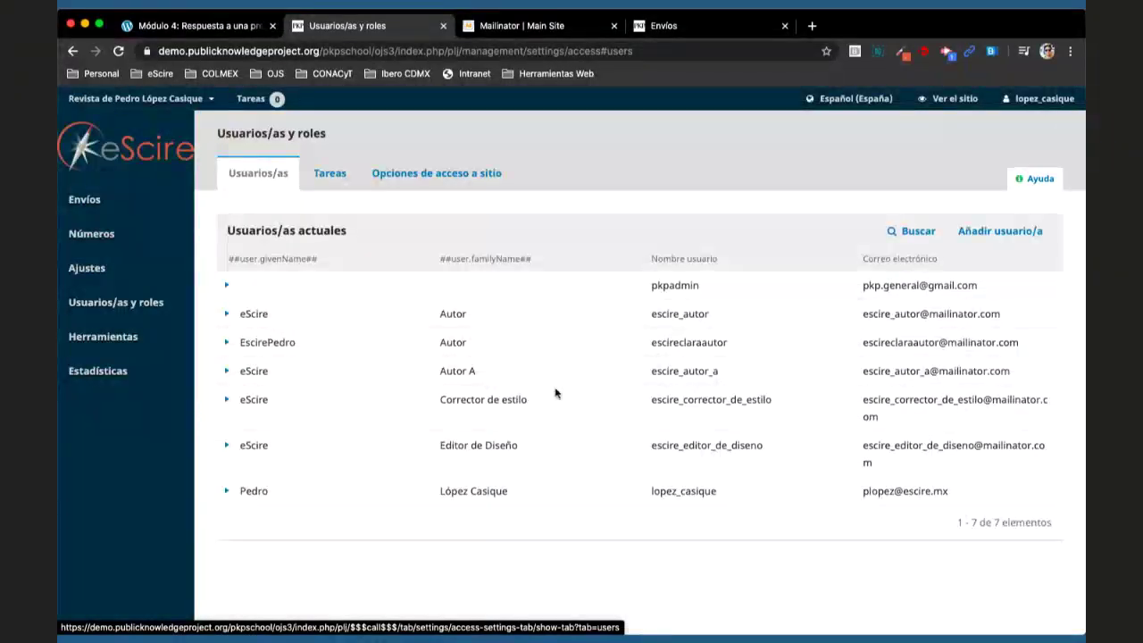
- Remove the Corrector de estilo, Editor de Diseño and Autor A users, confirming each deletion
click(225, 400)
click(515, 441)
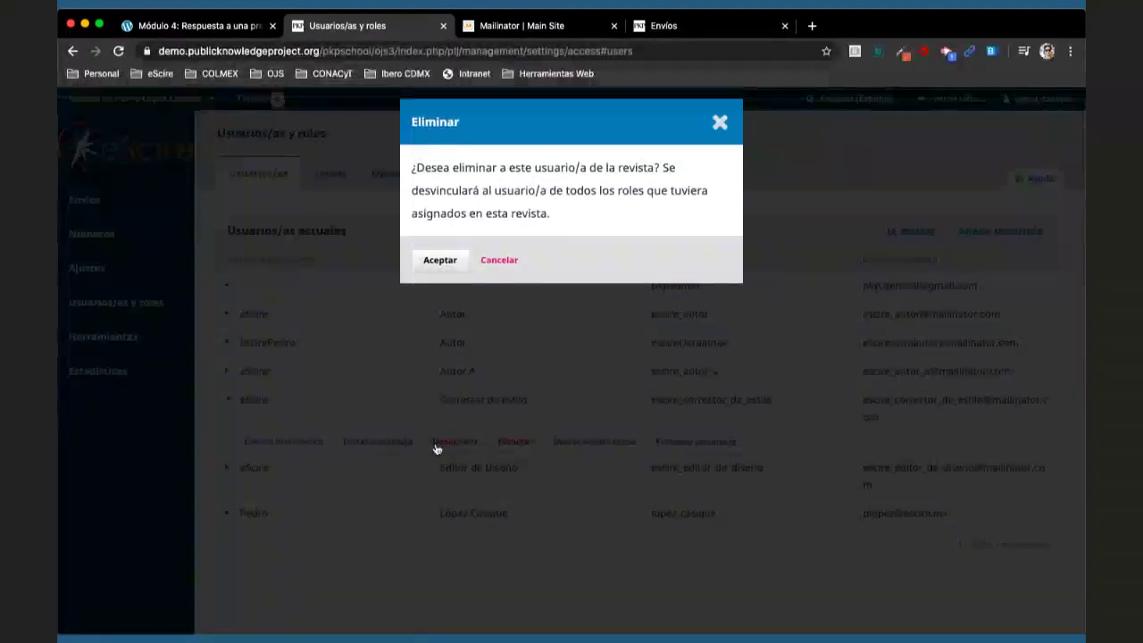
key(Return)
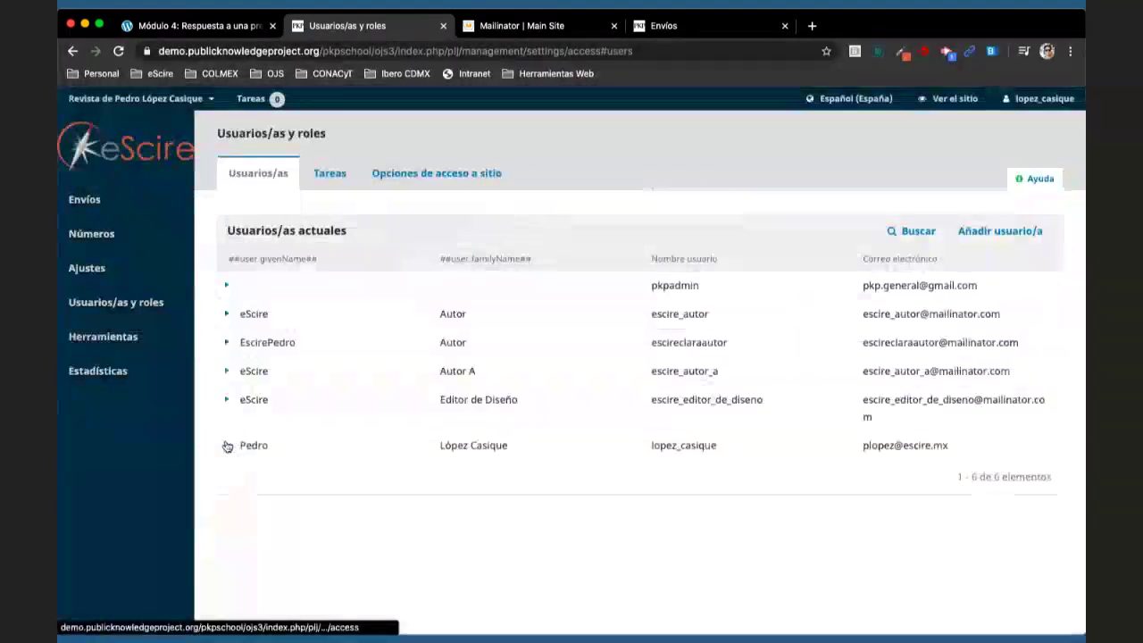
click(227, 400)
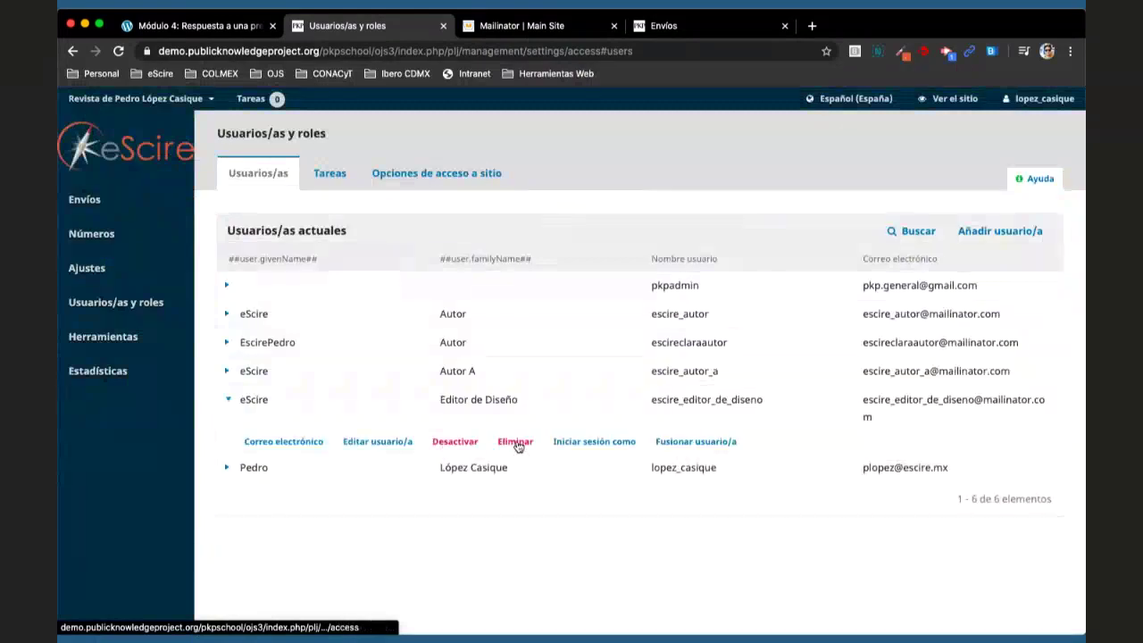
click(517, 442)
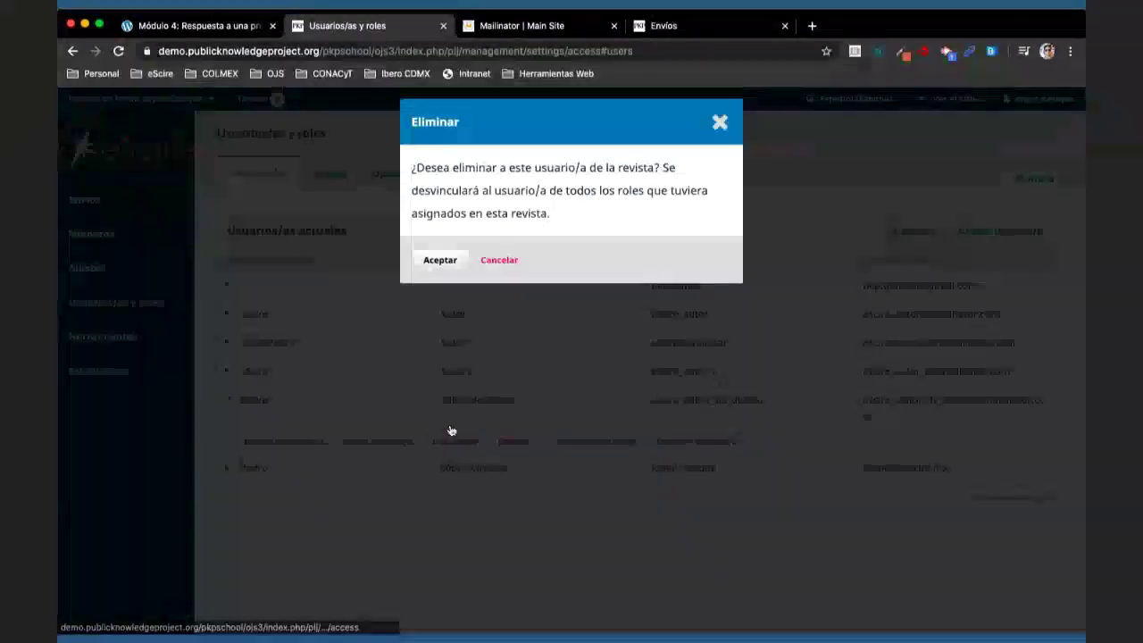
key(Return)
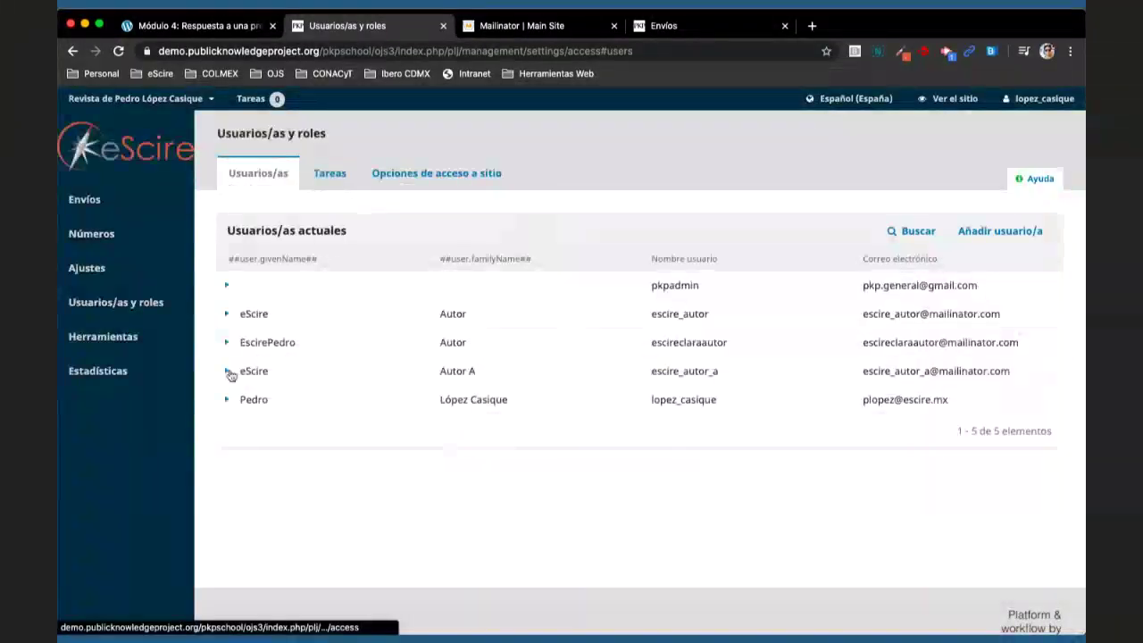
click(228, 371)
click(517, 396)
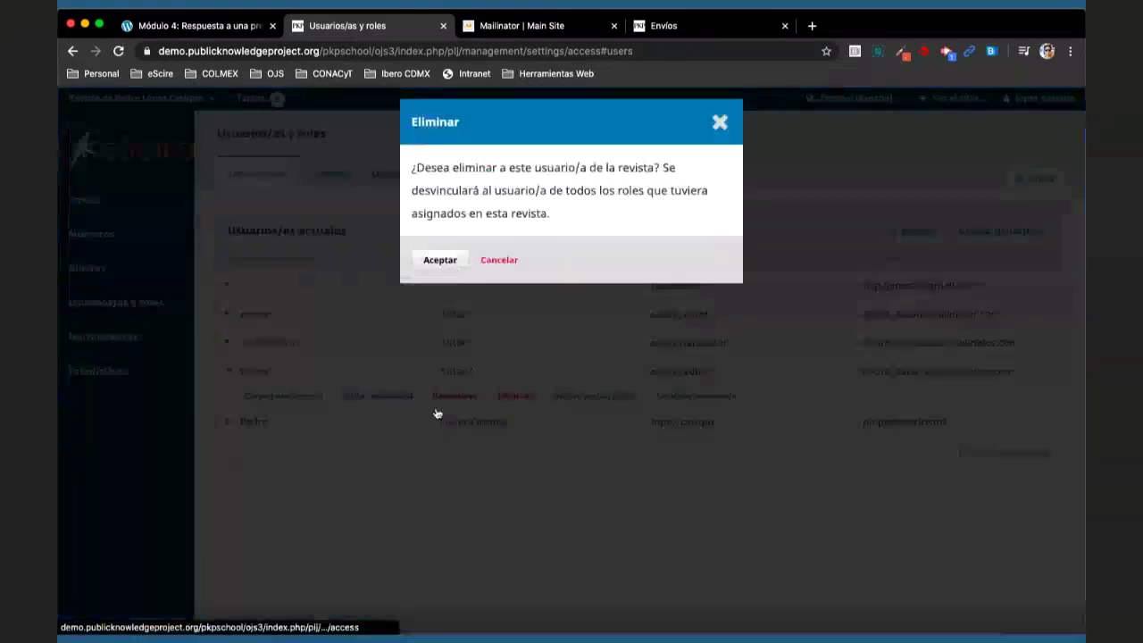
key(Return)
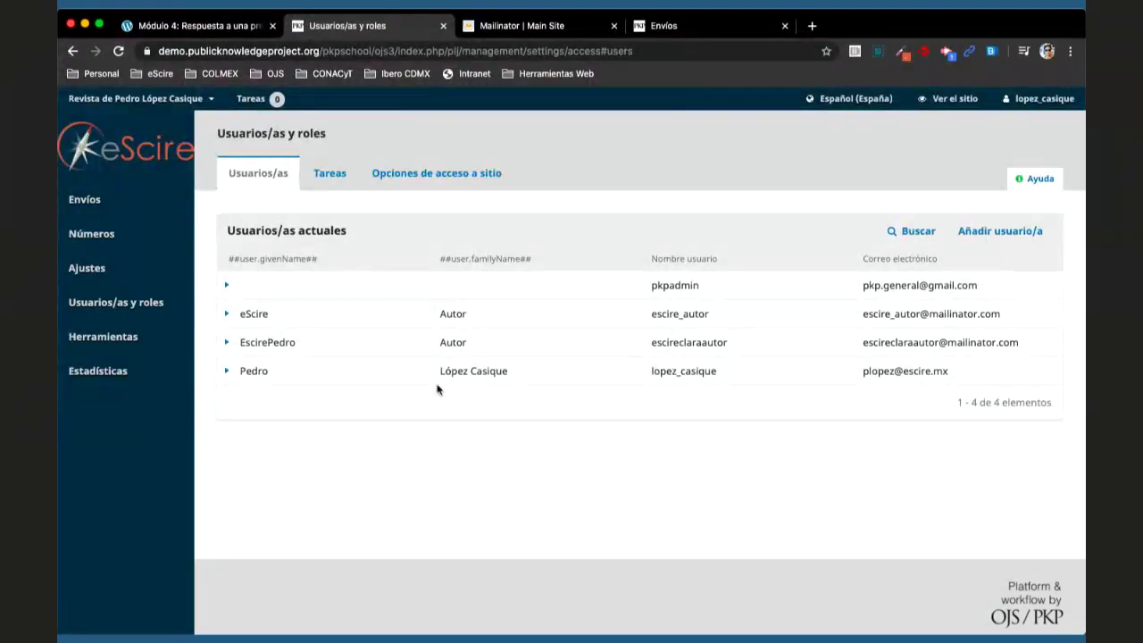
- Start a new user with given name 'eScire' and family name 'Editor'
click(1002, 233)
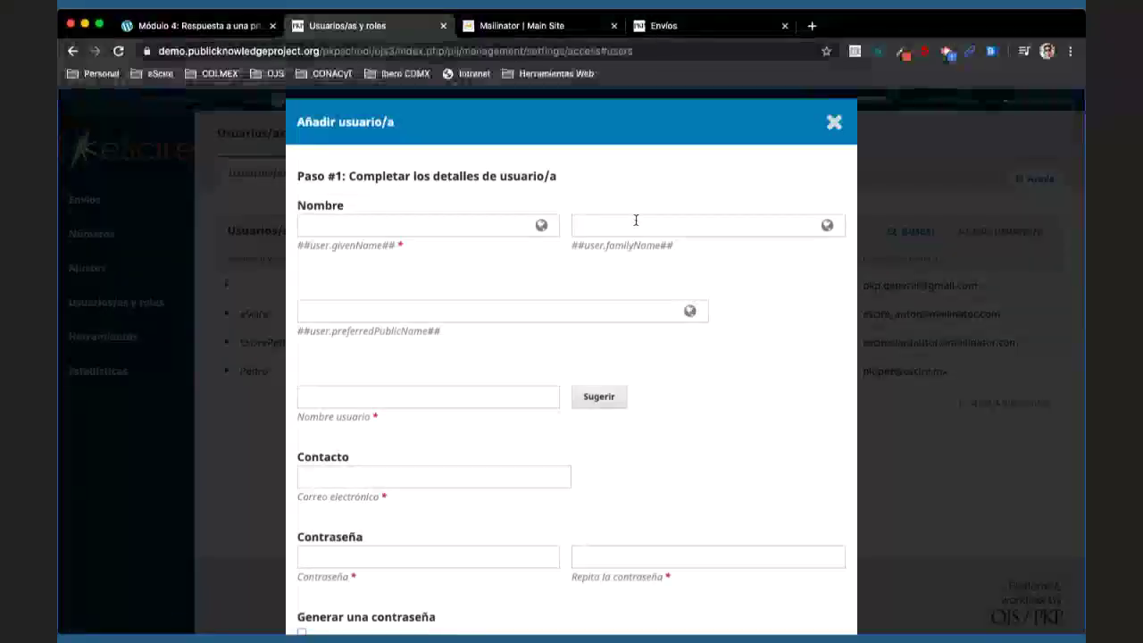
click(504, 227)
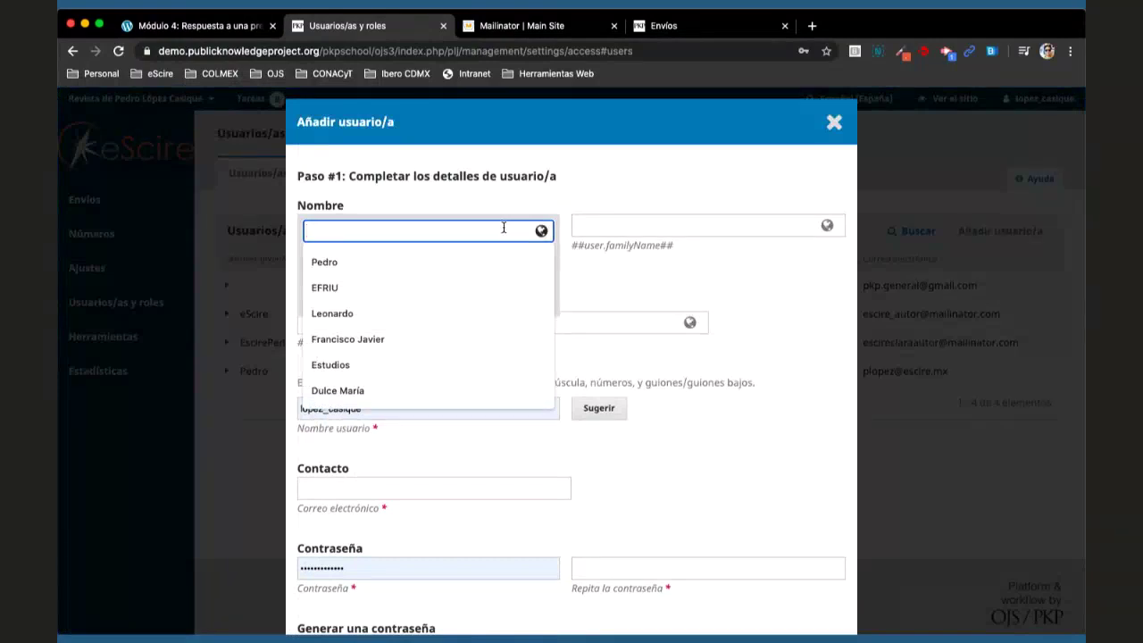
text(eScire)
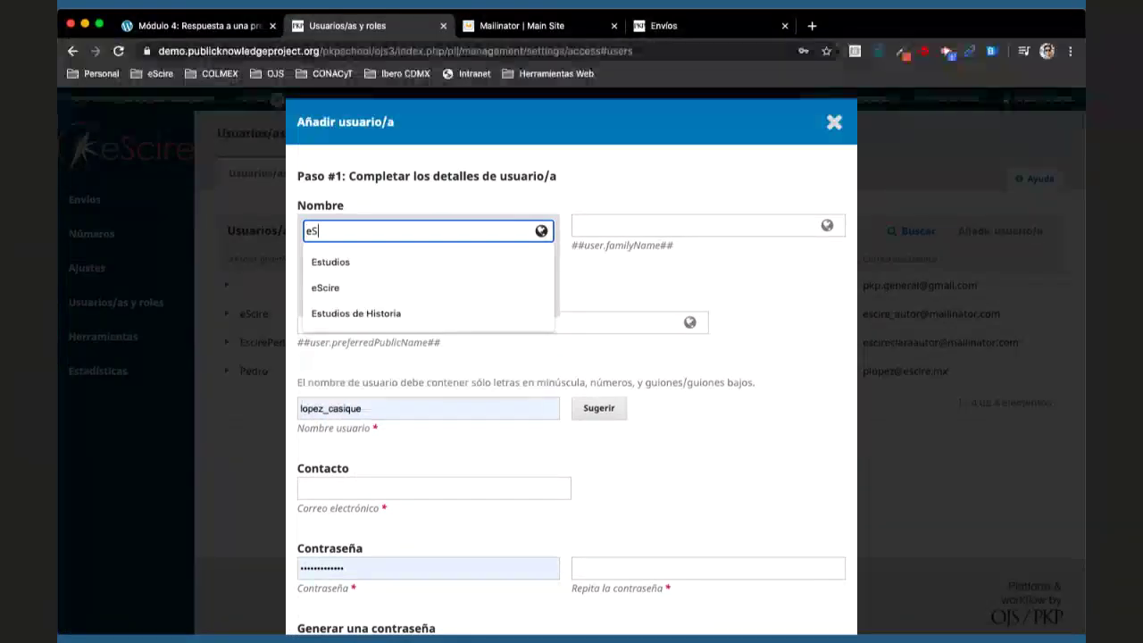
click(654, 218)
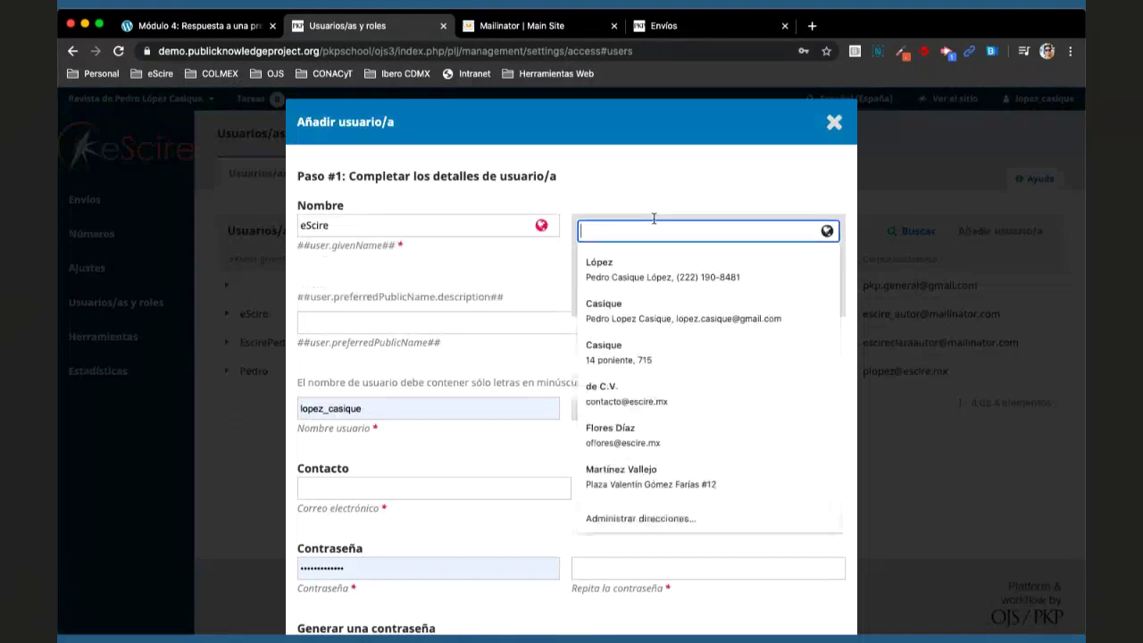
text(Editor)
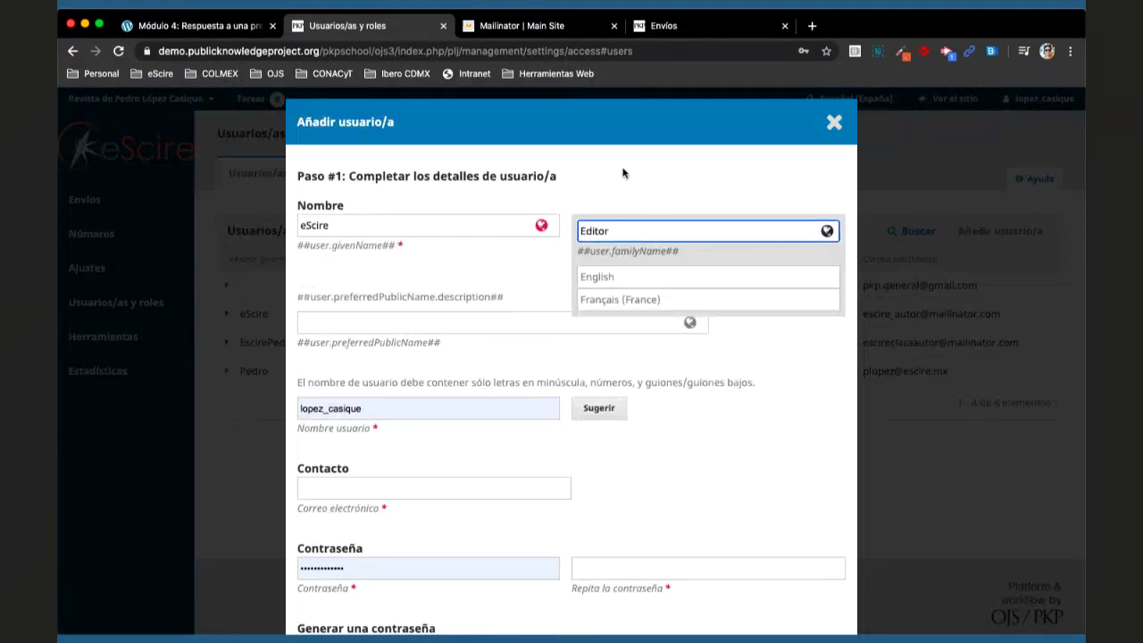
click(623, 173)
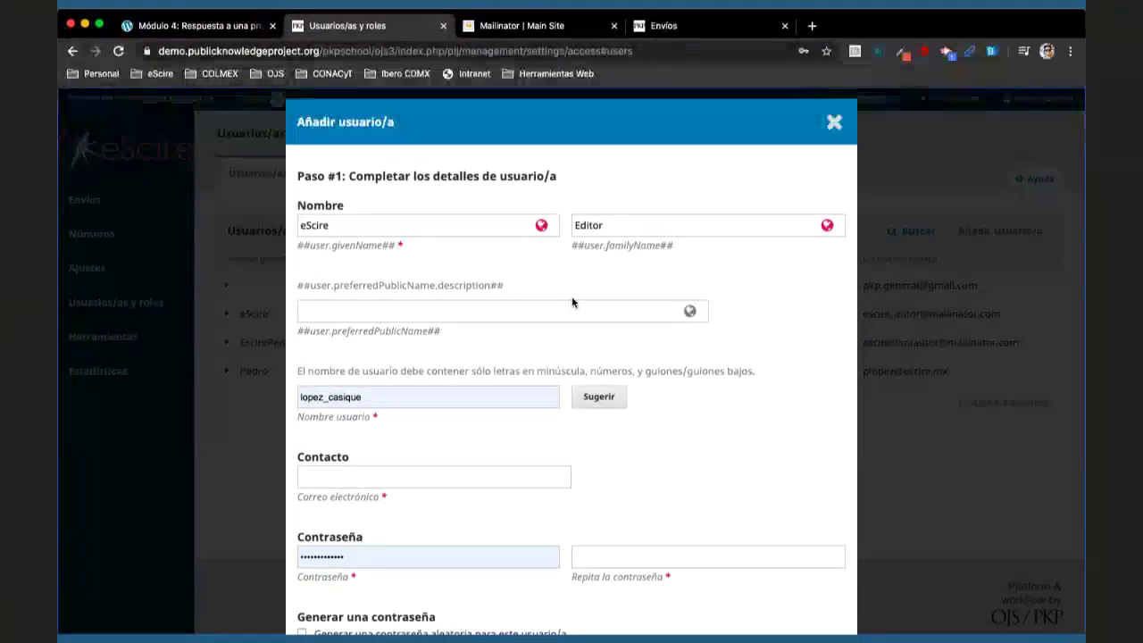
- Replace the autofilled username with 'escire_editor'
scroll(572, 302, down, 1)
click(472, 335)
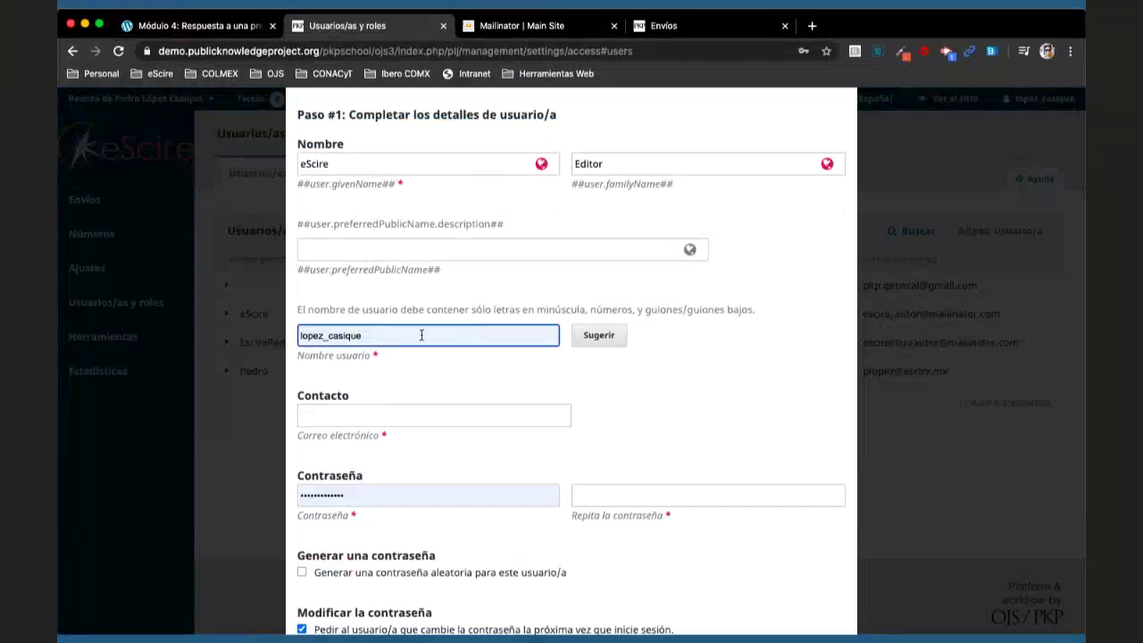
key(super+a)
key(BackSpace)
text(es)
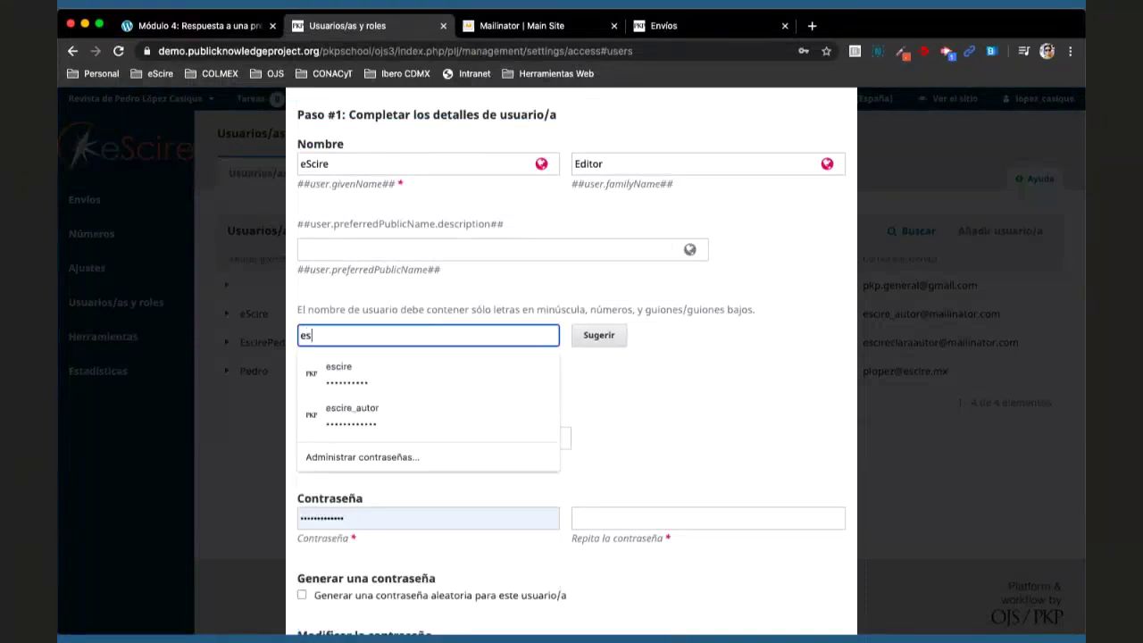
text(cire_editor)
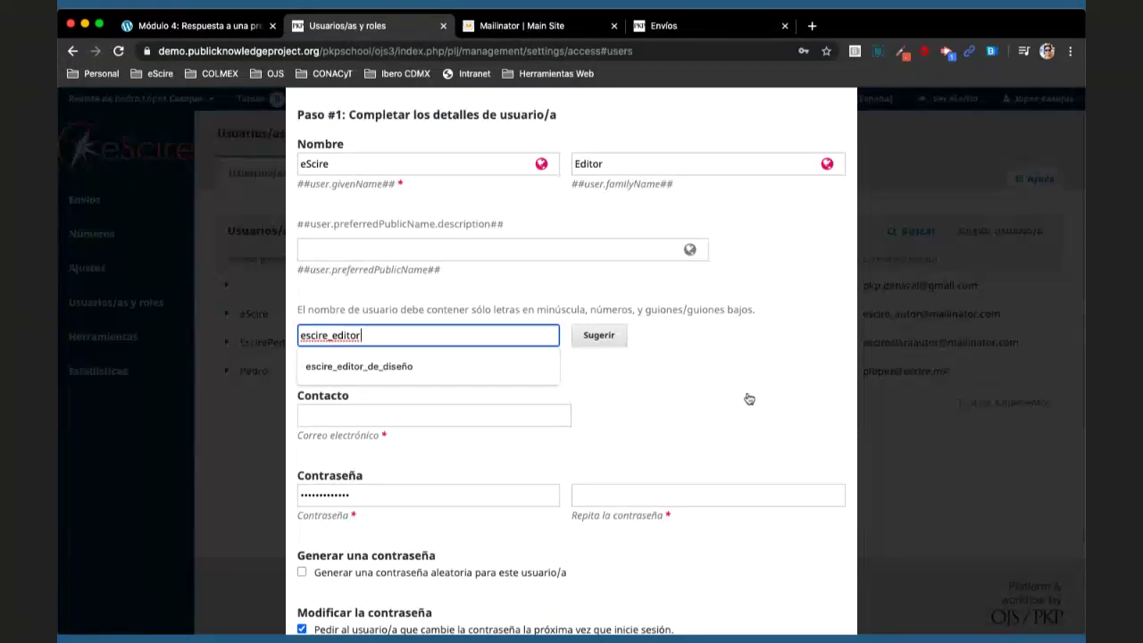
click(749, 398)
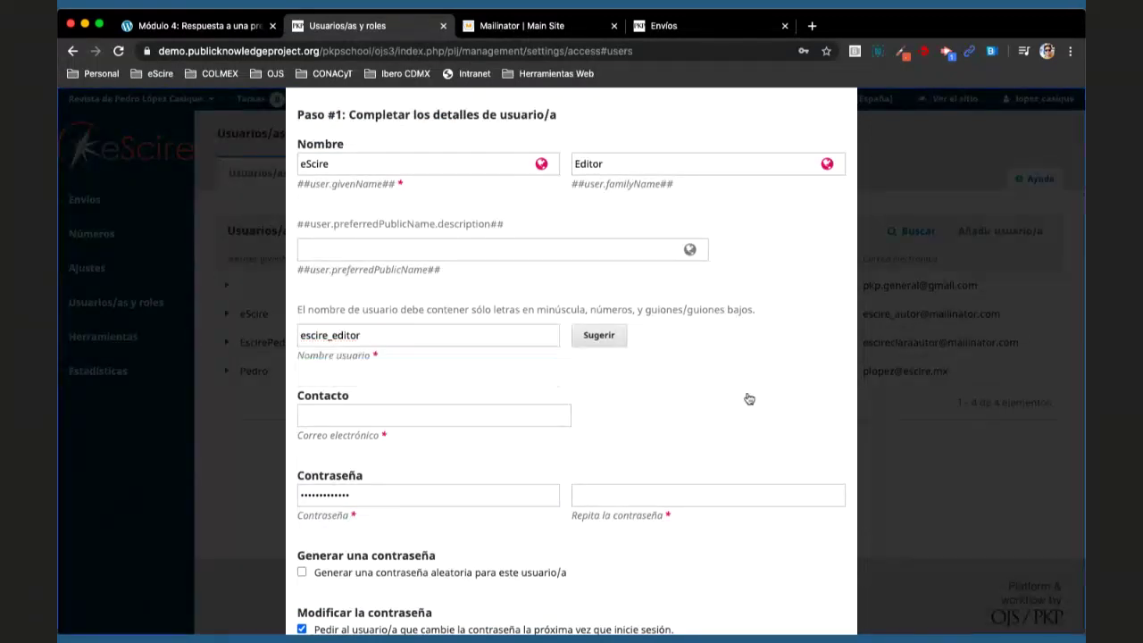
scroll(618, 410, down, 1)
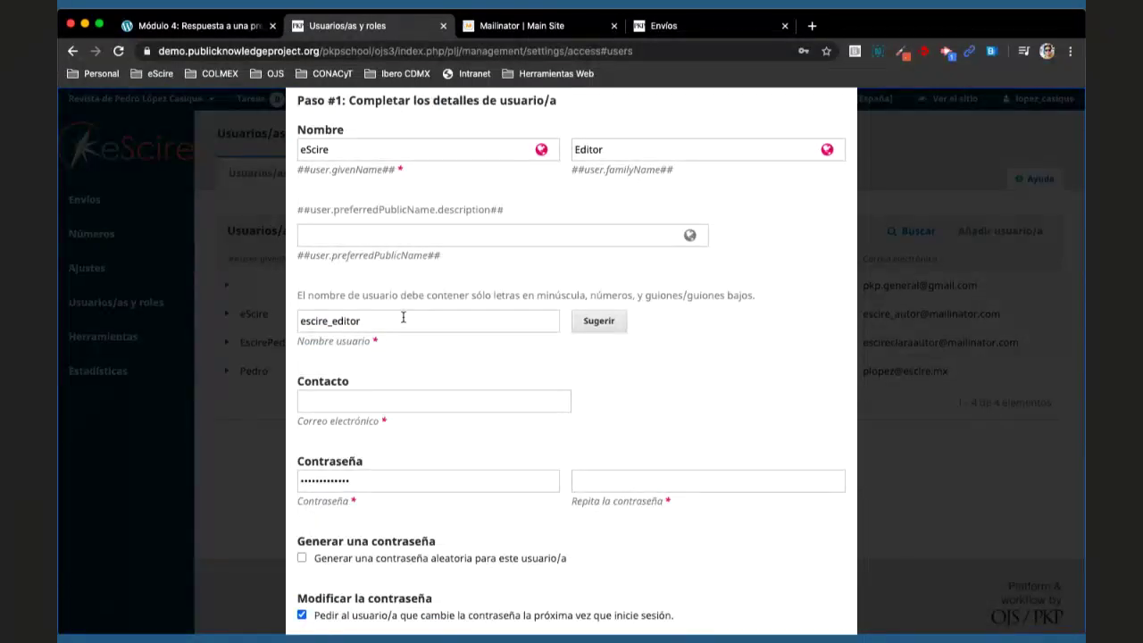
click(377, 399)
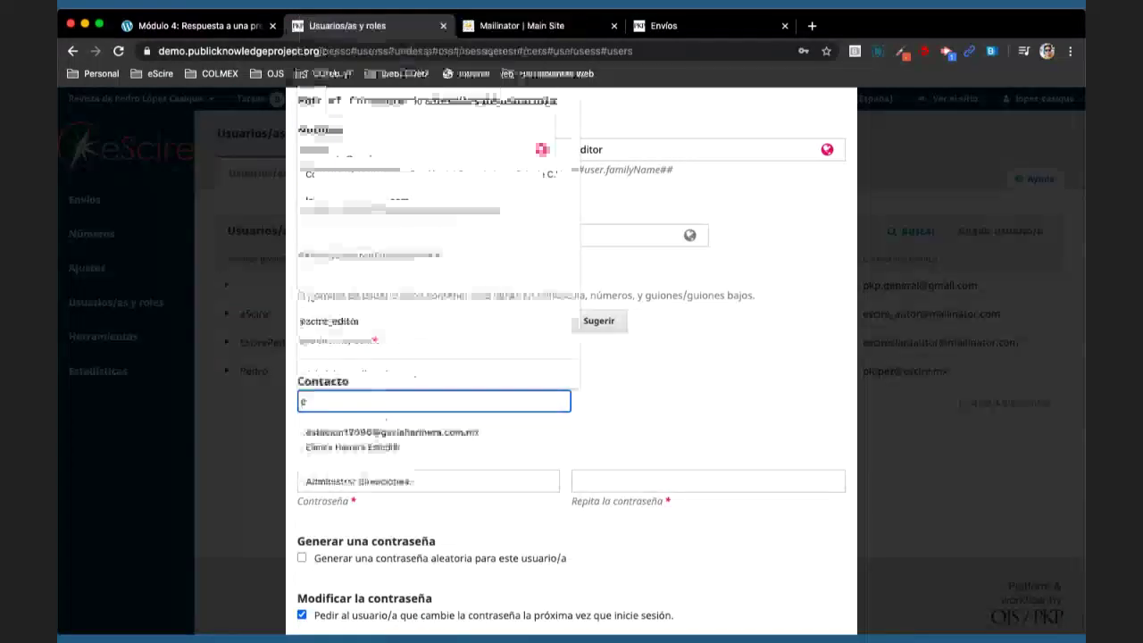
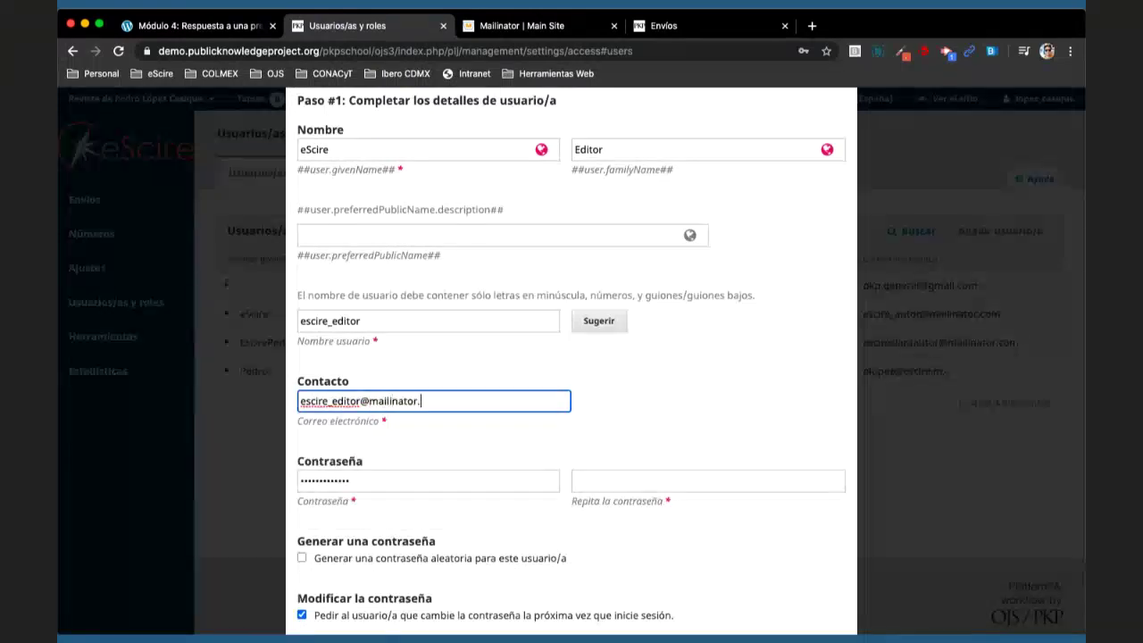
scroll(663, 399, down, 1)
click(361, 391)
key(shift+Left)
key(shift+Left)
key(shift+Left)
key(shift+Left)
key(shift+Left)
key(shift+Left)
key(shift+Left)
key(shift+Left)
key(shift+Left)
key(shift+Left)
key(shift+Left)
key(shift+Left)
key(shift+Left)
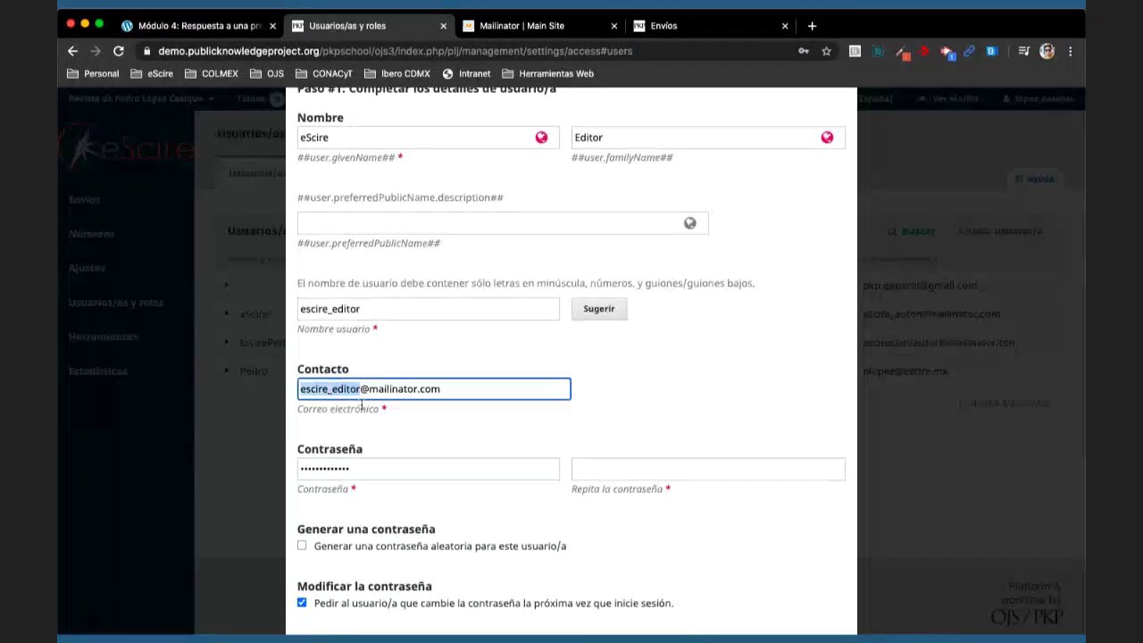
click(556, 473)
key(Tab)
key(ctrl+v)
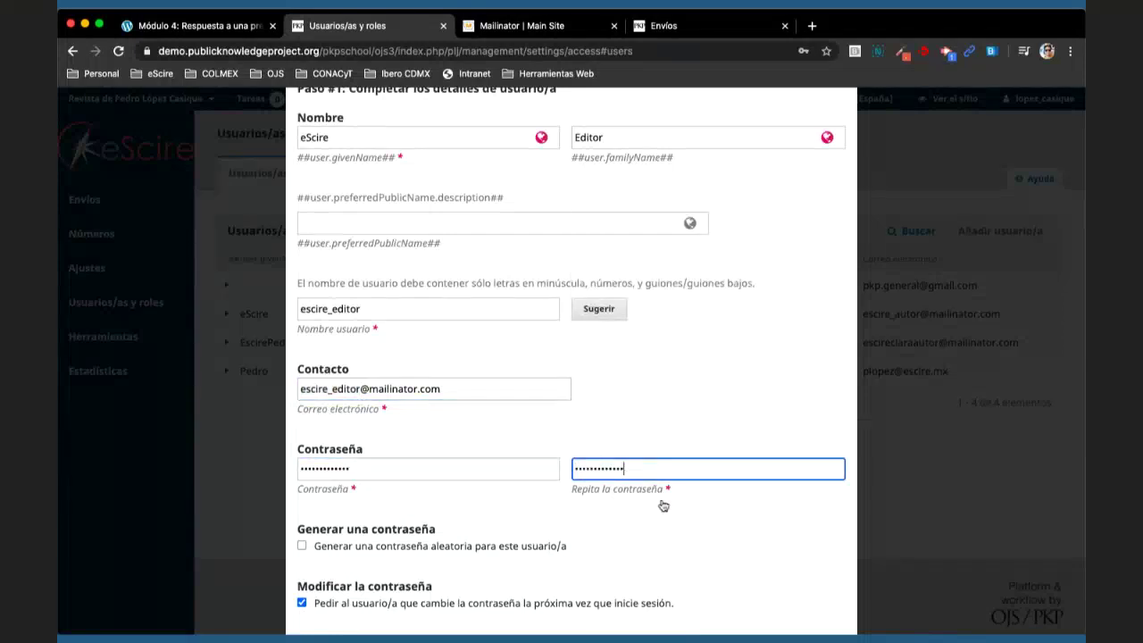
scroll(696, 545, down, 5)
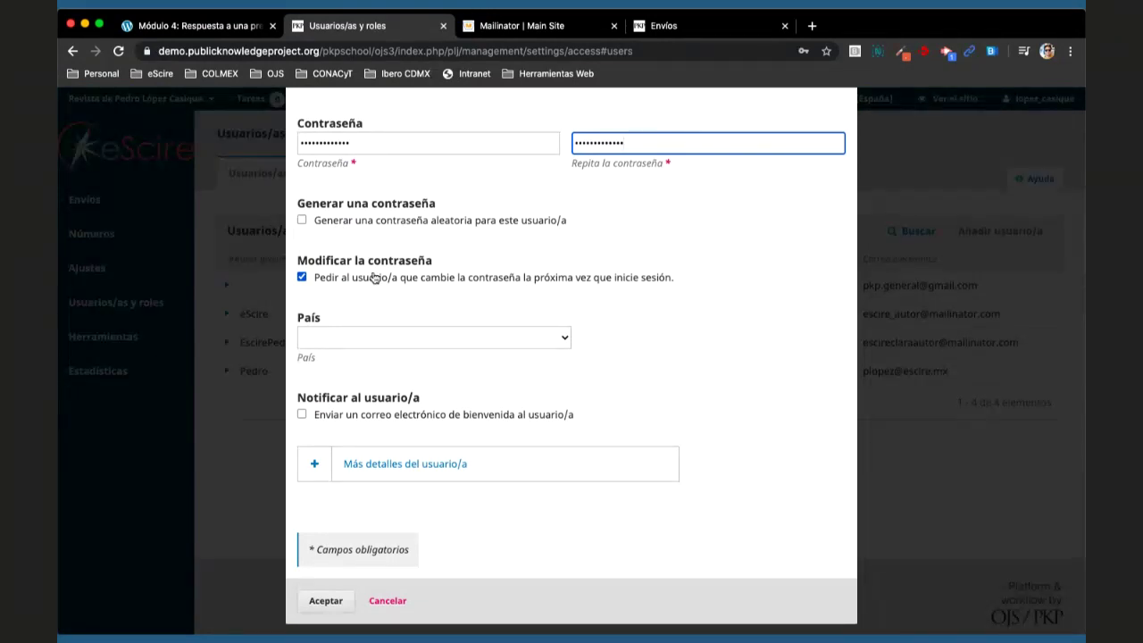
- Turn off the forced password change at next login and enable the welcome e-mail
click(374, 278)
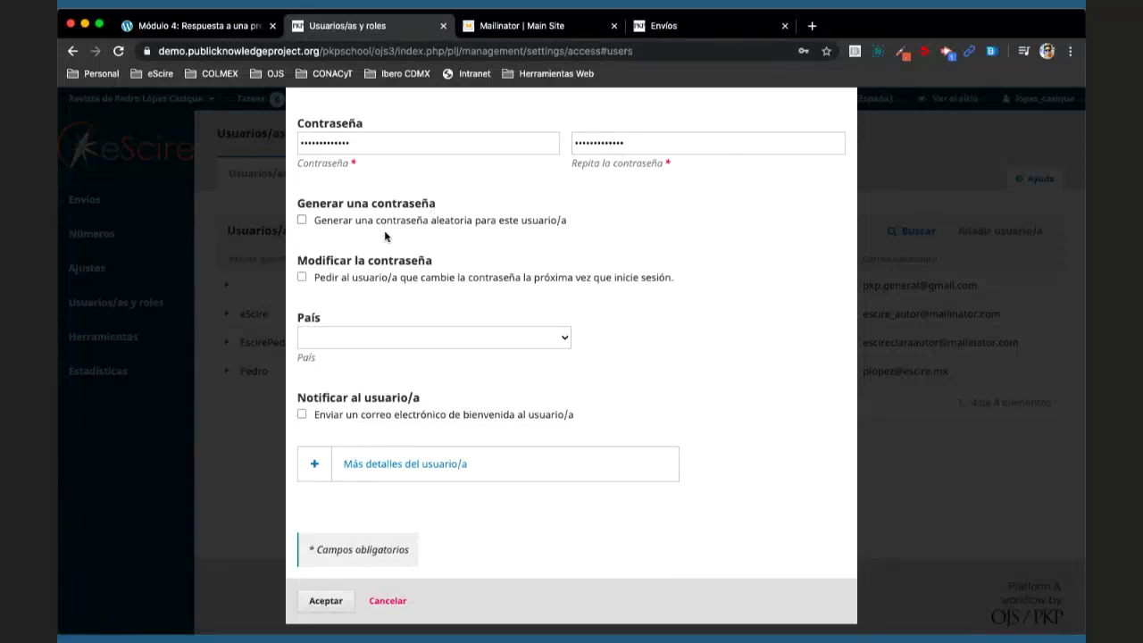
click(340, 422)
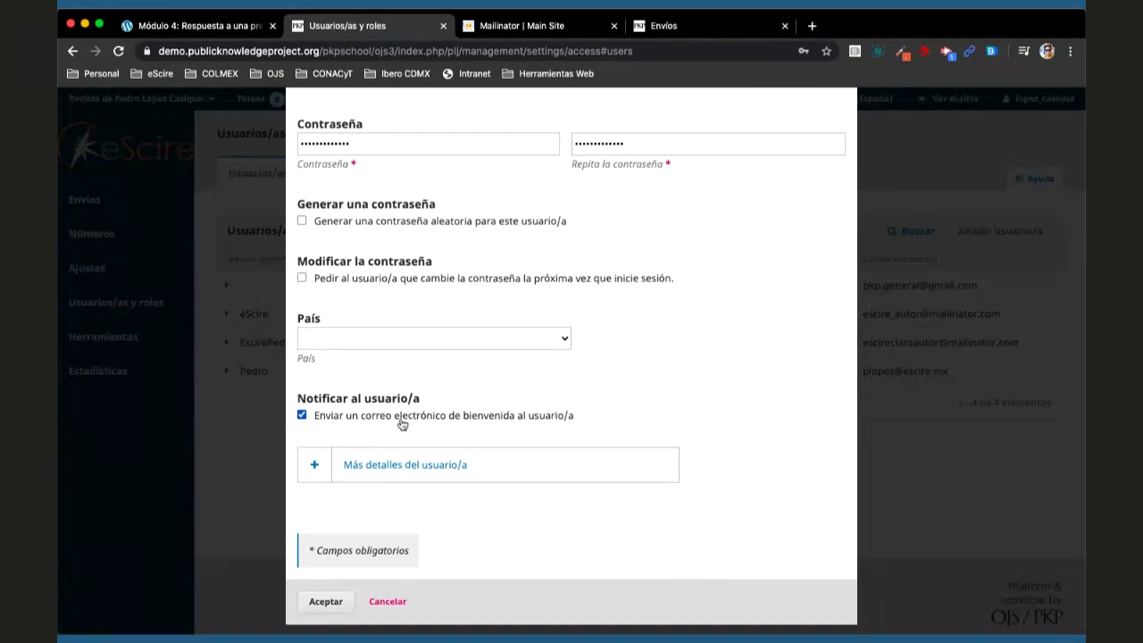
scroll(401, 424, up, 4)
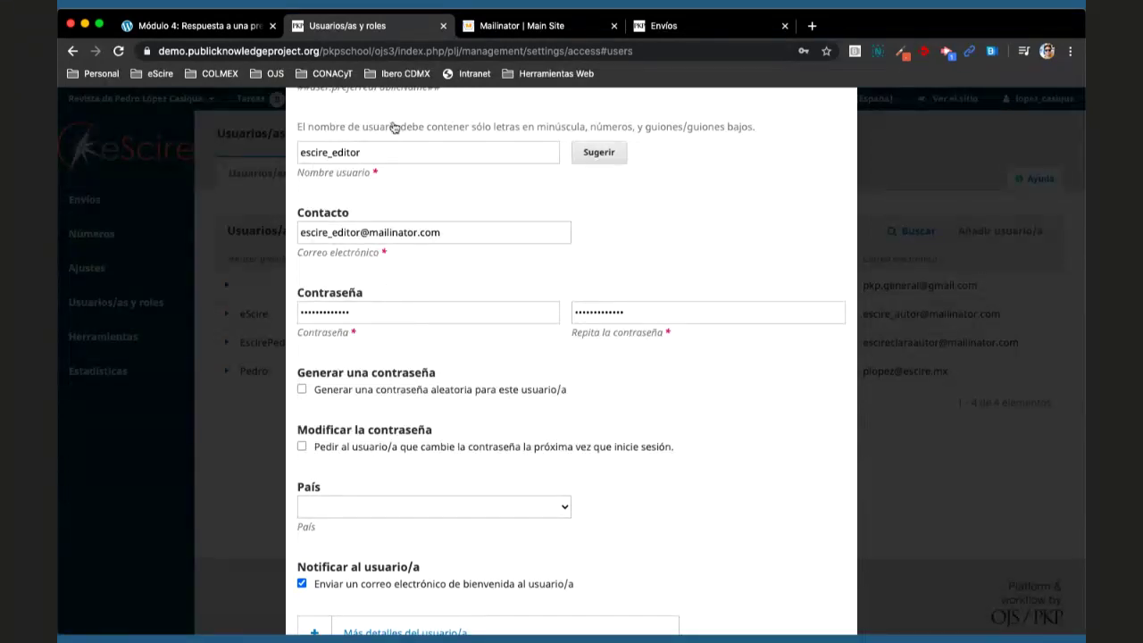
scroll(392, 310, down, 5)
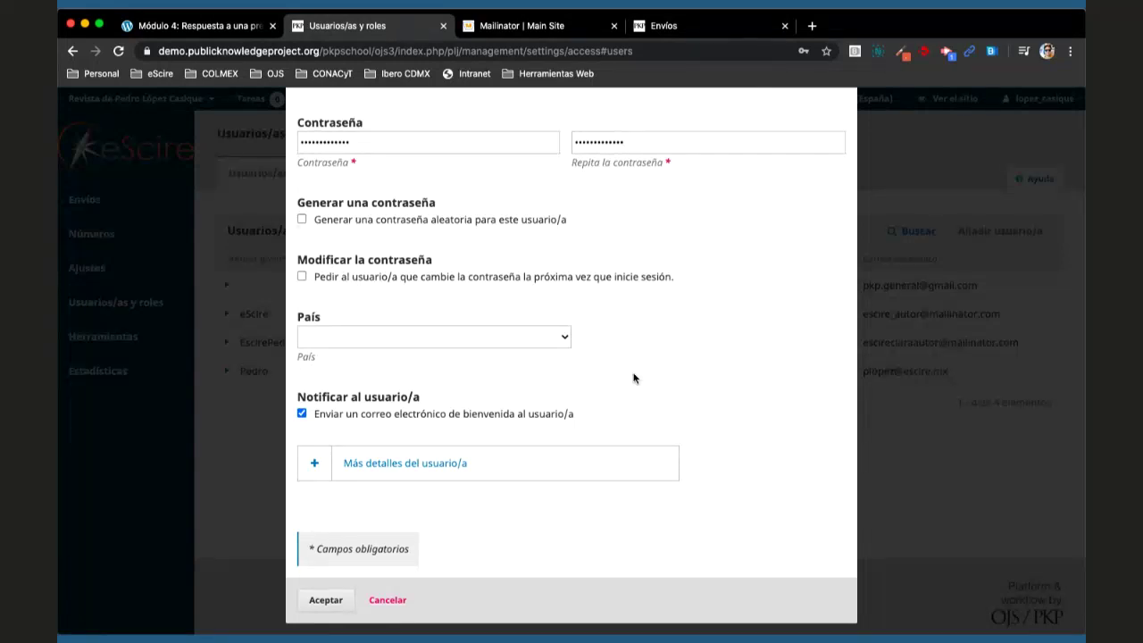
scroll(633, 379, up, 3)
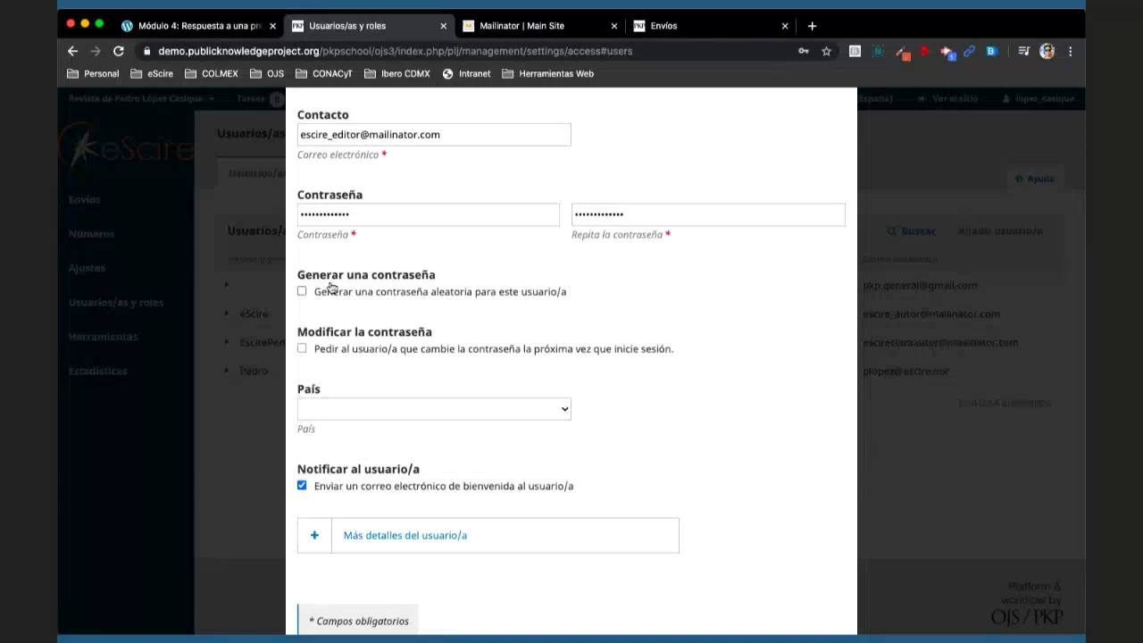
- Have a random password generated for the new user and require a password change at next login
click(302, 292)
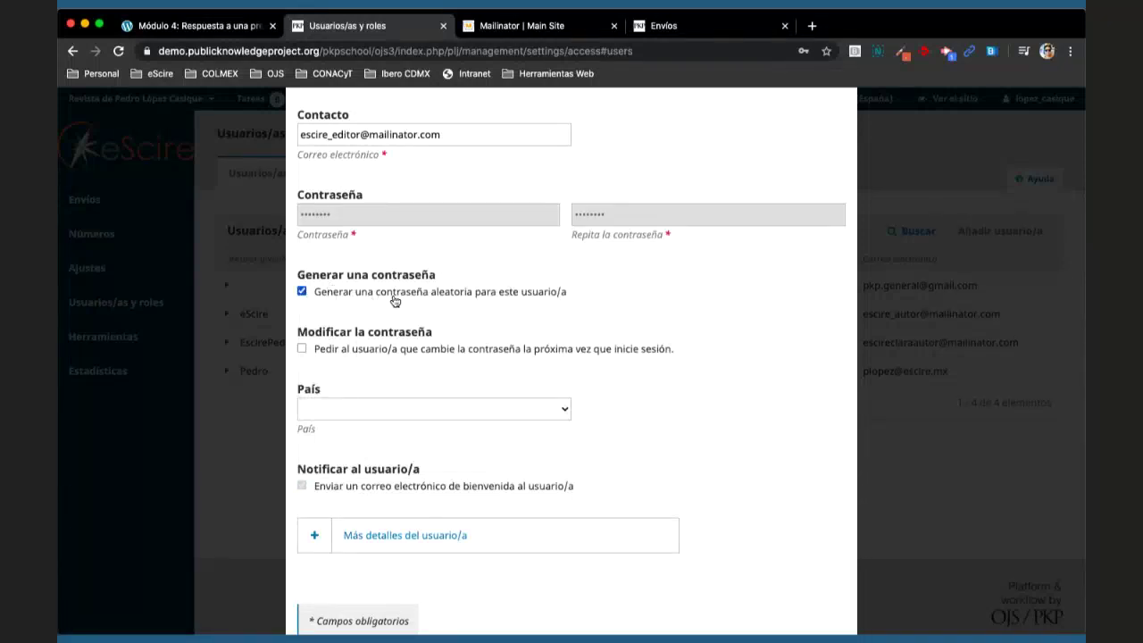
double_click(355, 214)
click(392, 219)
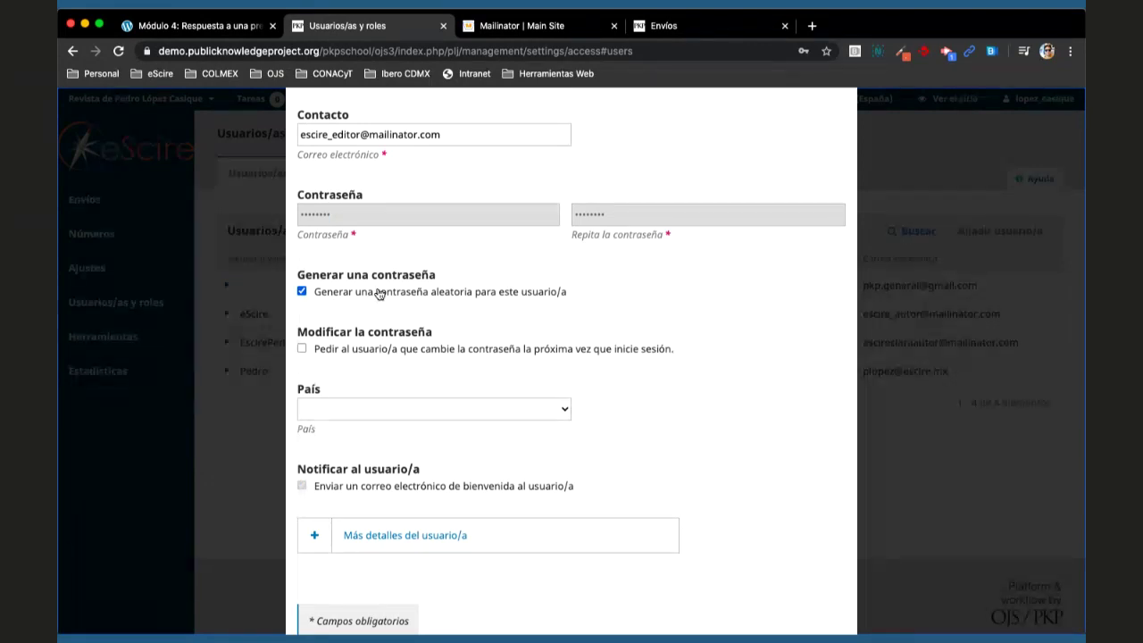
click(327, 349)
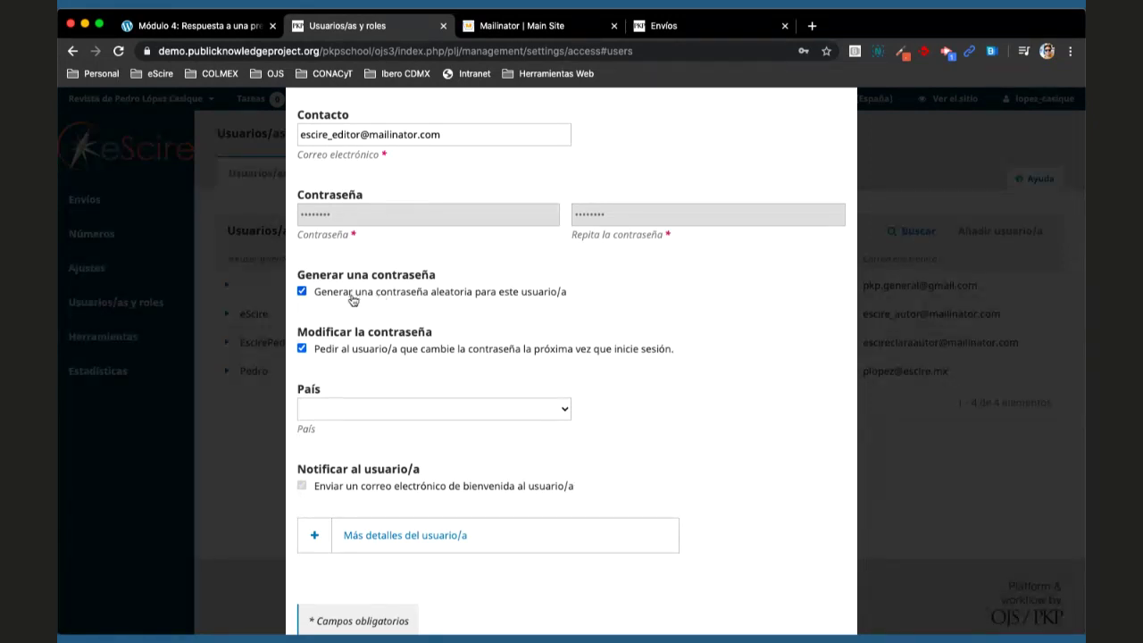
scroll(370, 372, down, 1)
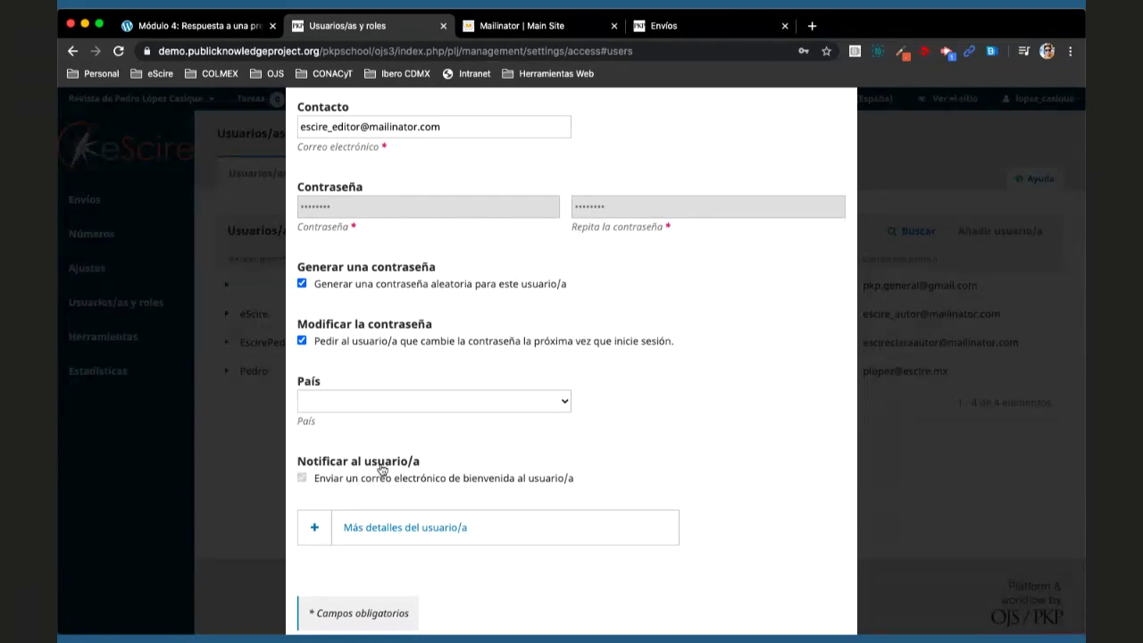
scroll(487, 223, up, 2)
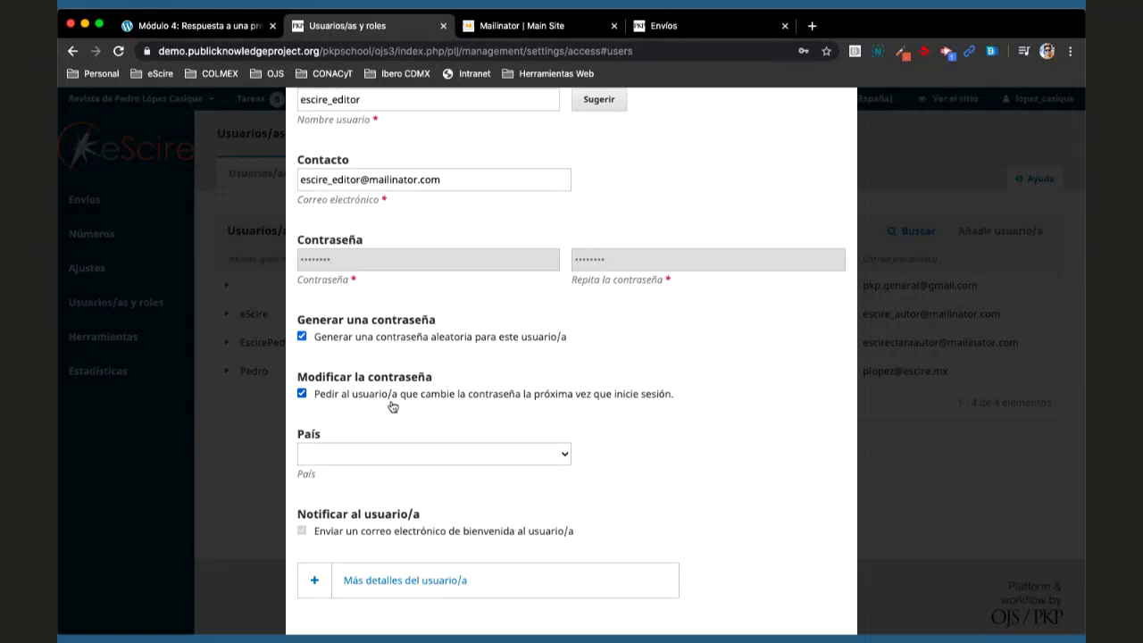
scroll(474, 409, down, 1)
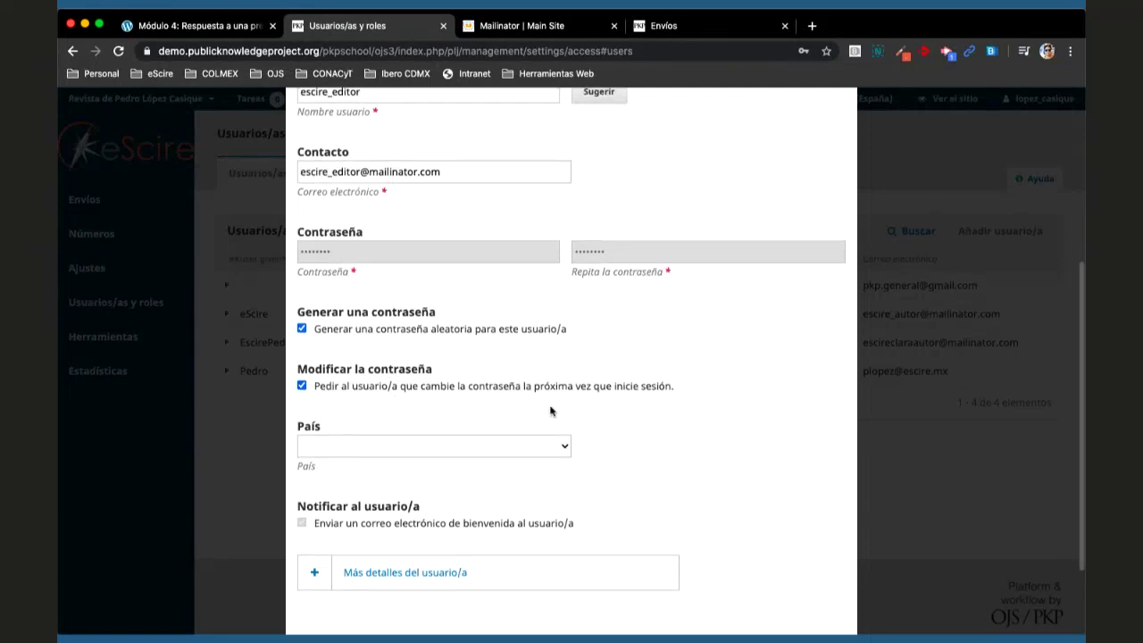
scroll(550, 411, up, 5)
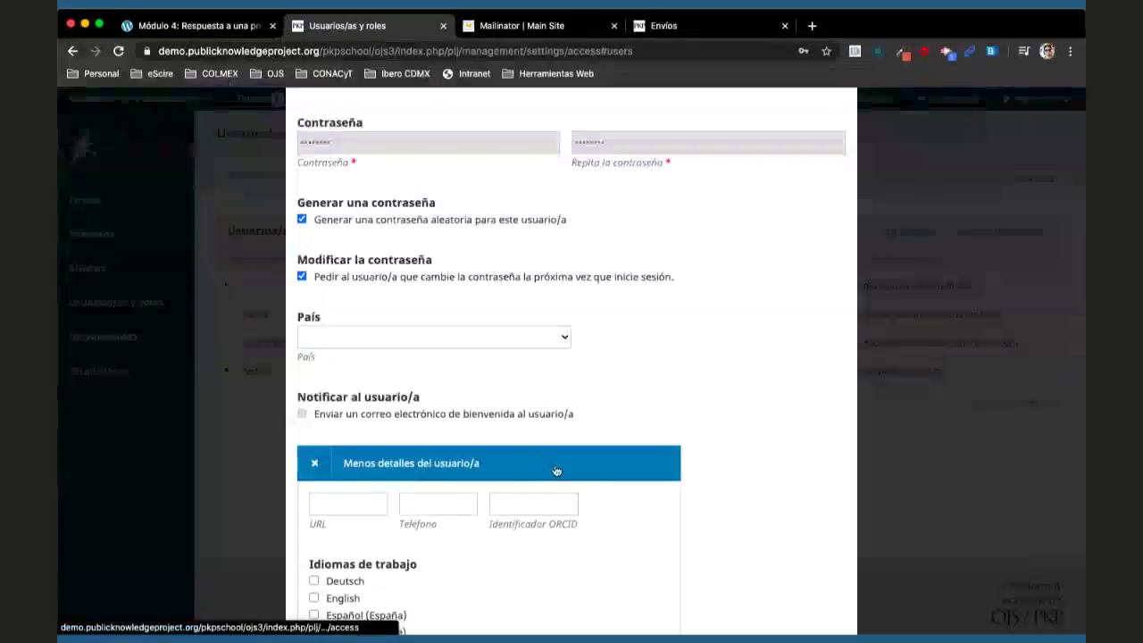
- Tick English under Idiomas de trabajo and submit the new-user form with Aceptar
scroll(348, 385, down, 4)
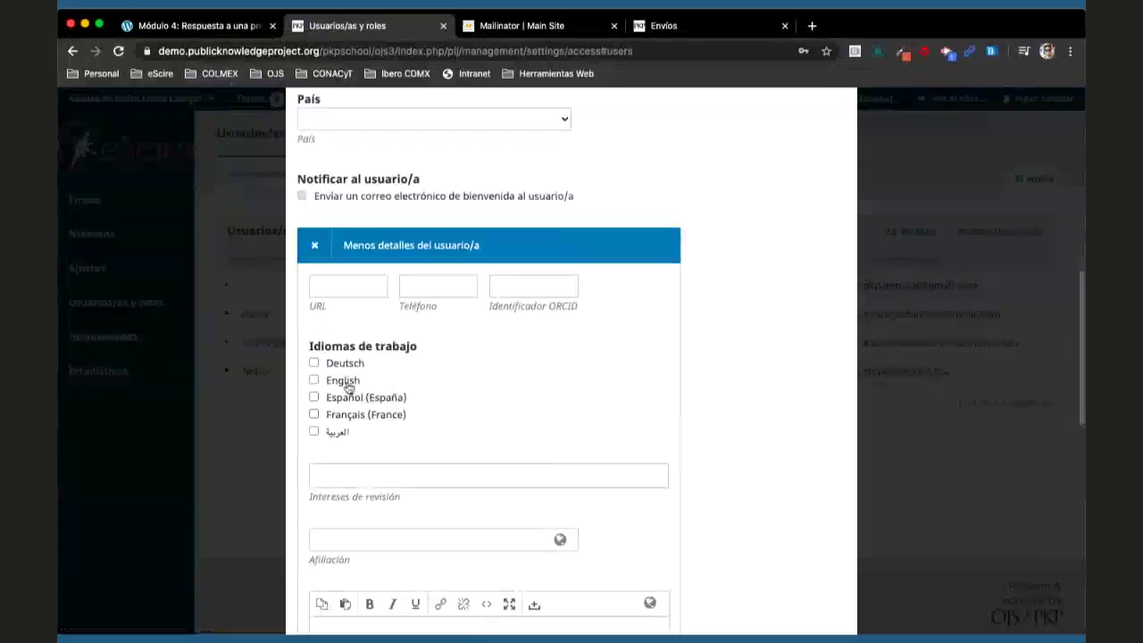
click(348, 383)
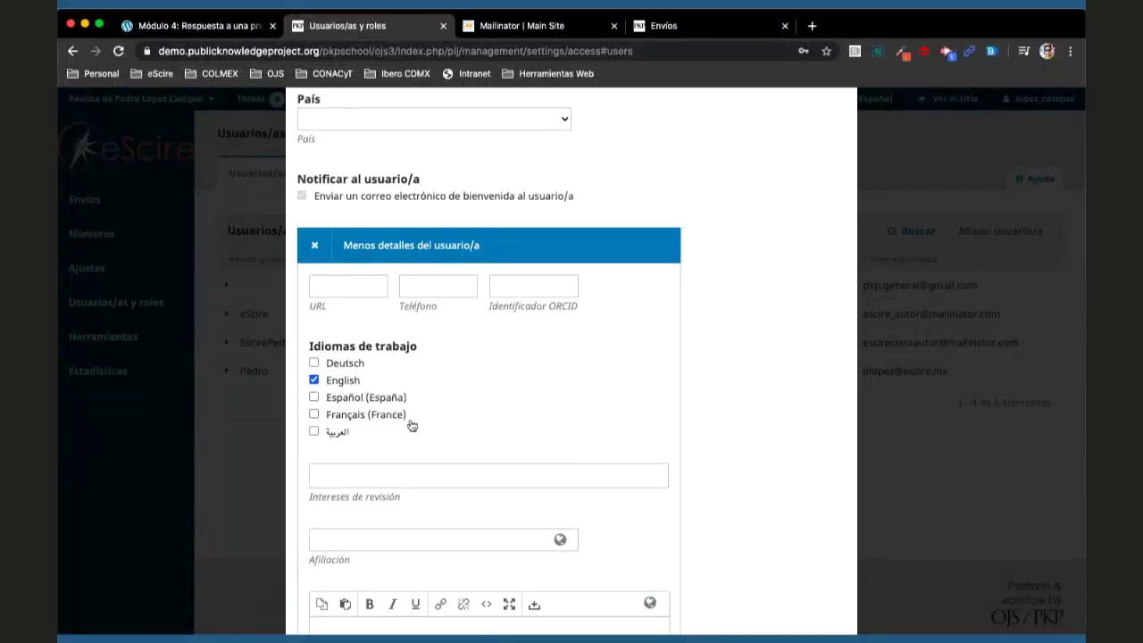
scroll(420, 411, down, 3)
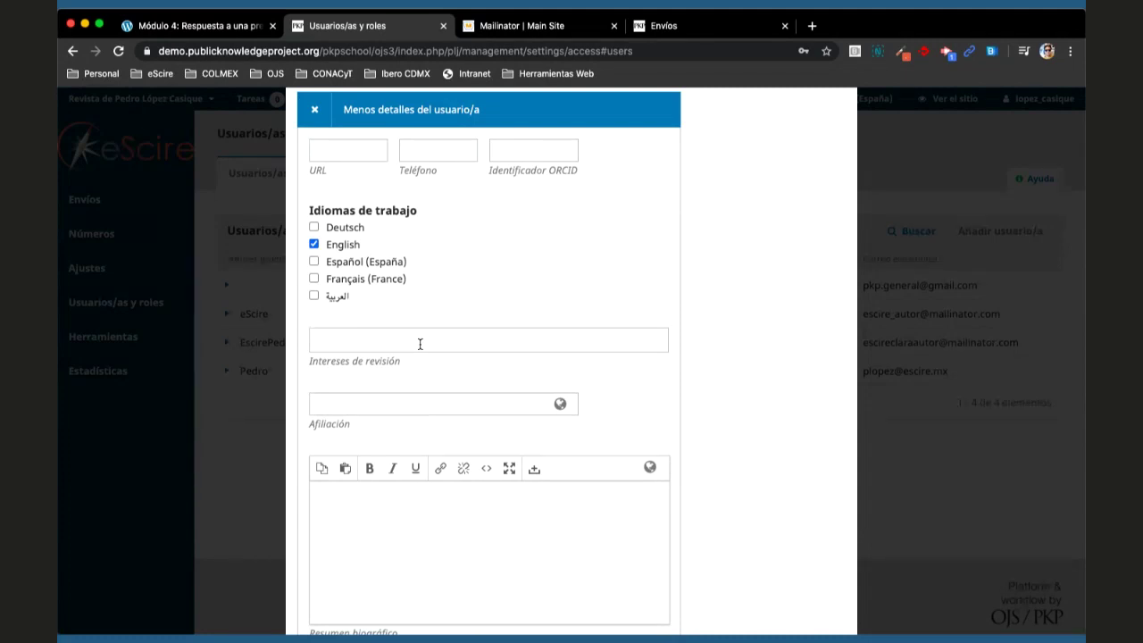
scroll(421, 345, down, 2)
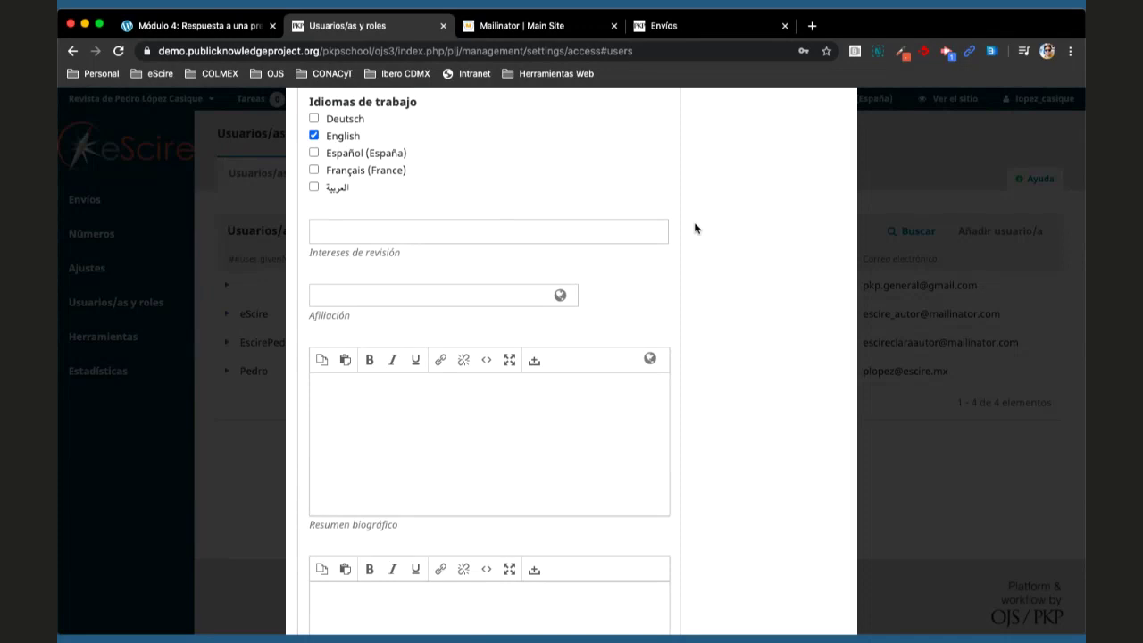
scroll(713, 400, up, 3)
scroll(713, 399, down, 1)
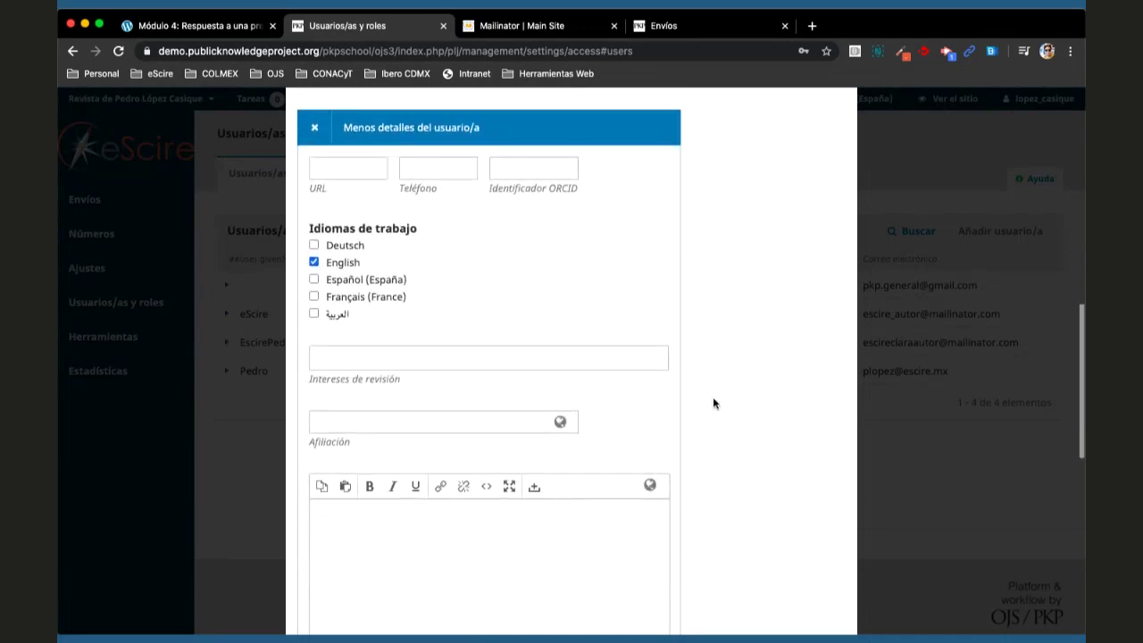
scroll(713, 399, down, 7)
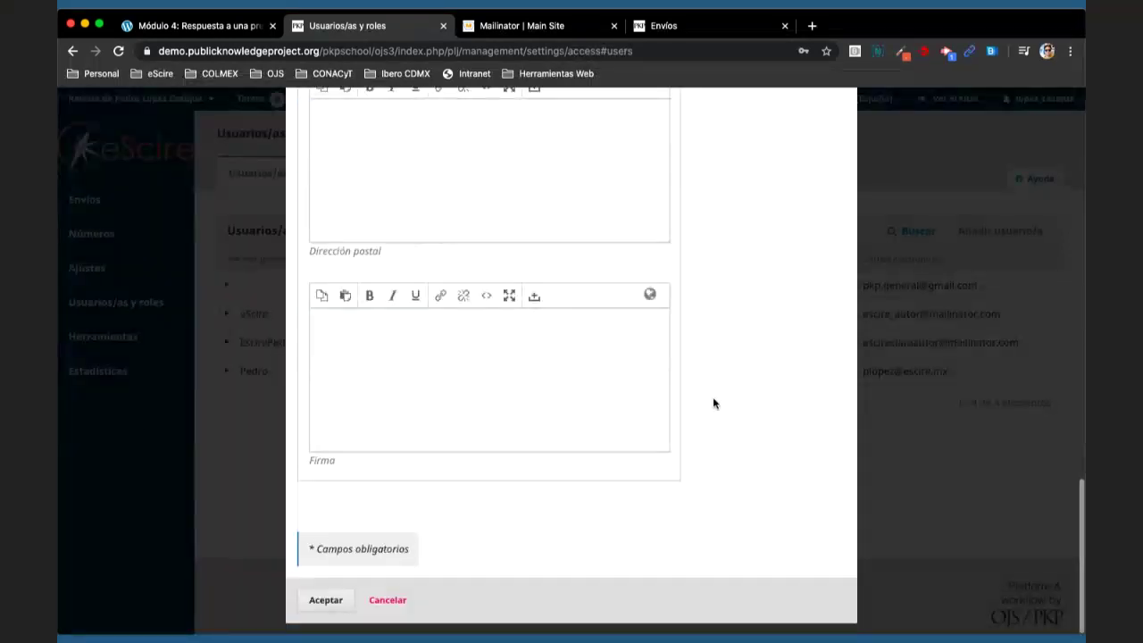
click(326, 599)
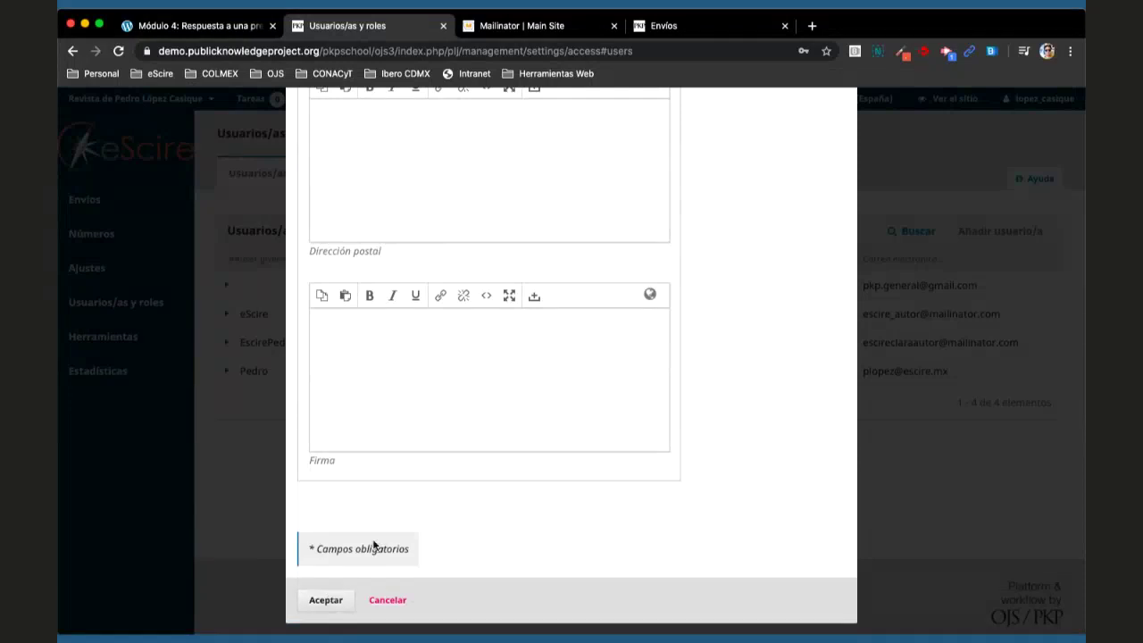
scroll(373, 545, up, 6)
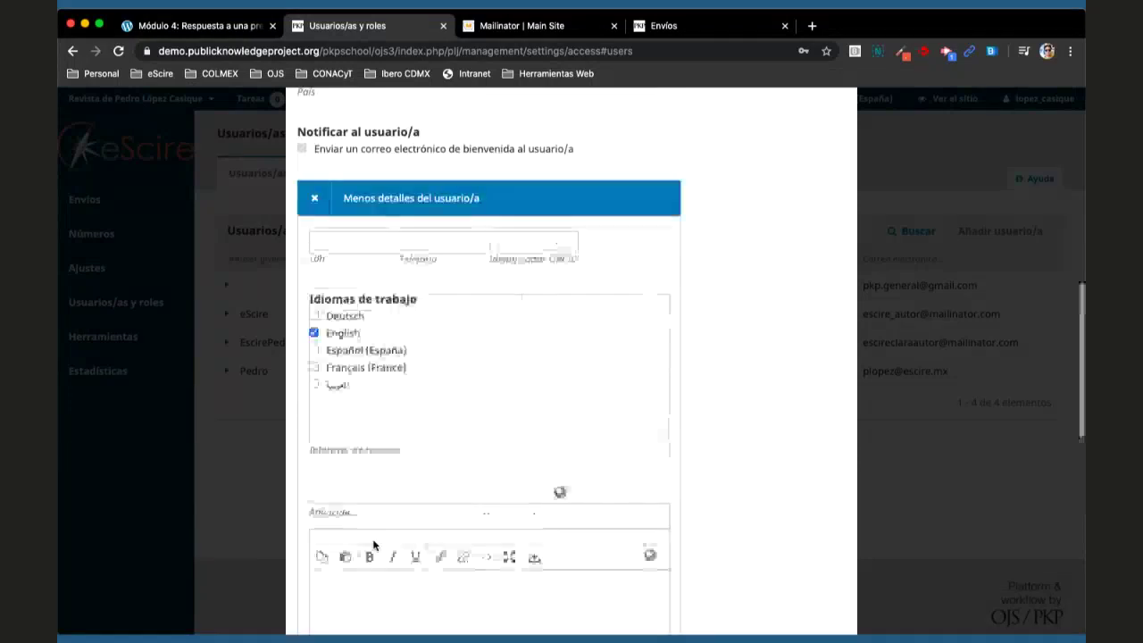
scroll(374, 545, down, 1)
scroll(373, 545, down, 6)
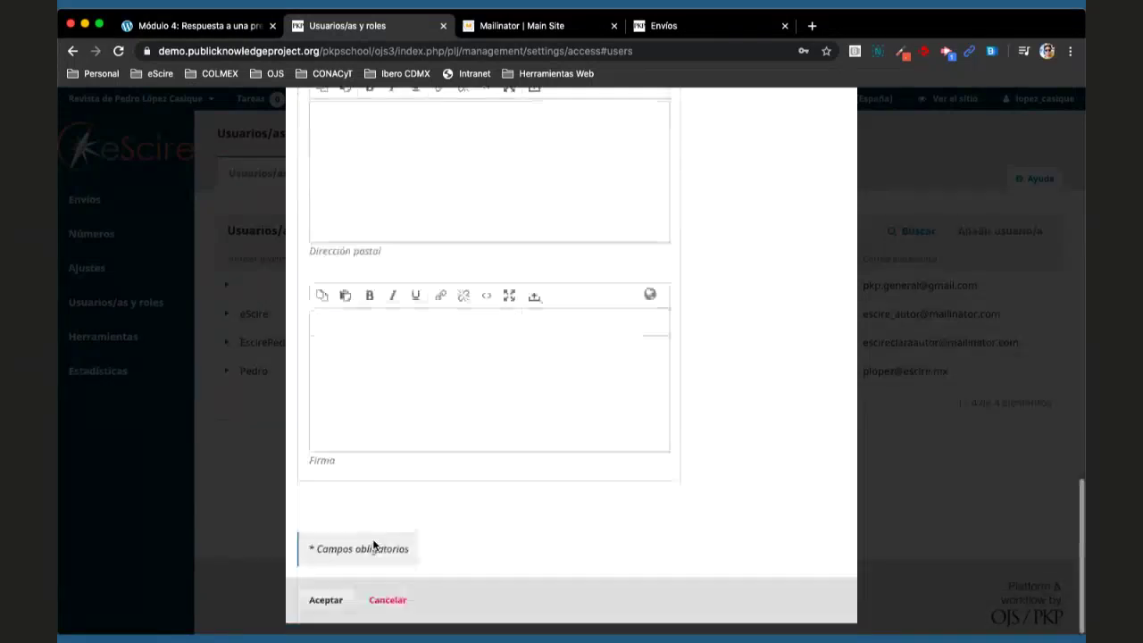
- Resubmit the form, then enter English given name 'eScire' and family name 'Editor'
click(332, 599)
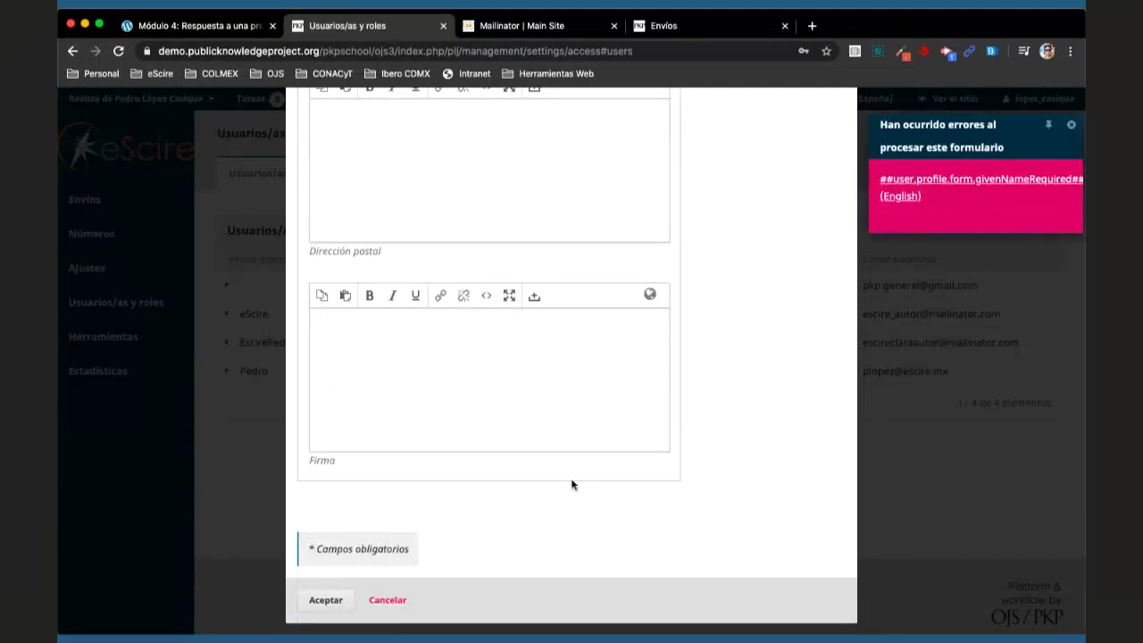
scroll(572, 482, up, 15)
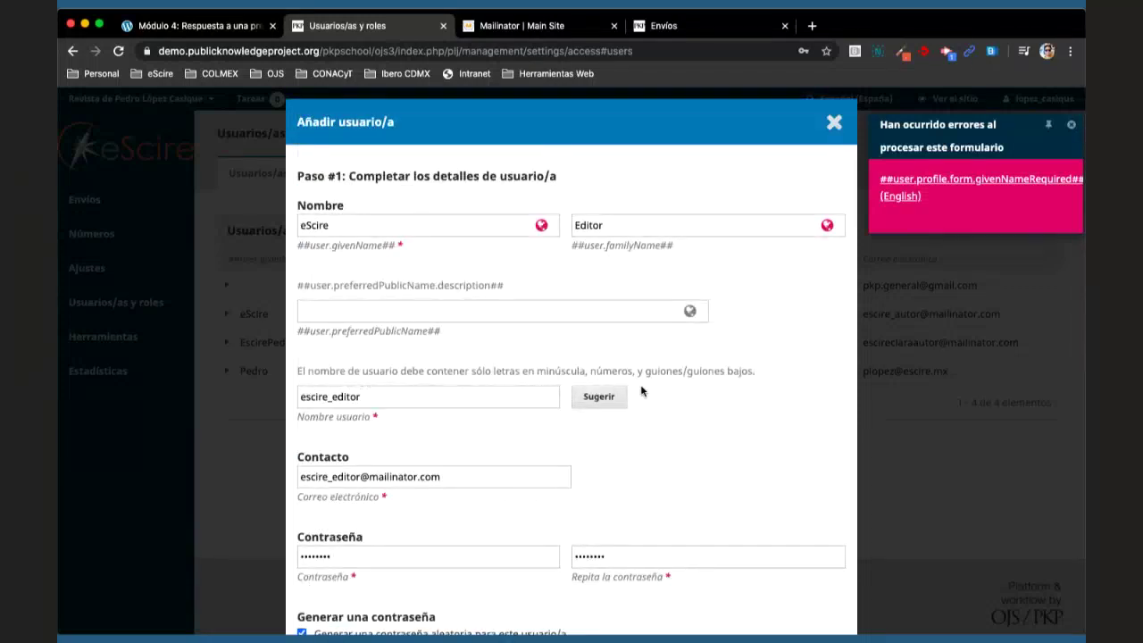
click(385, 225)
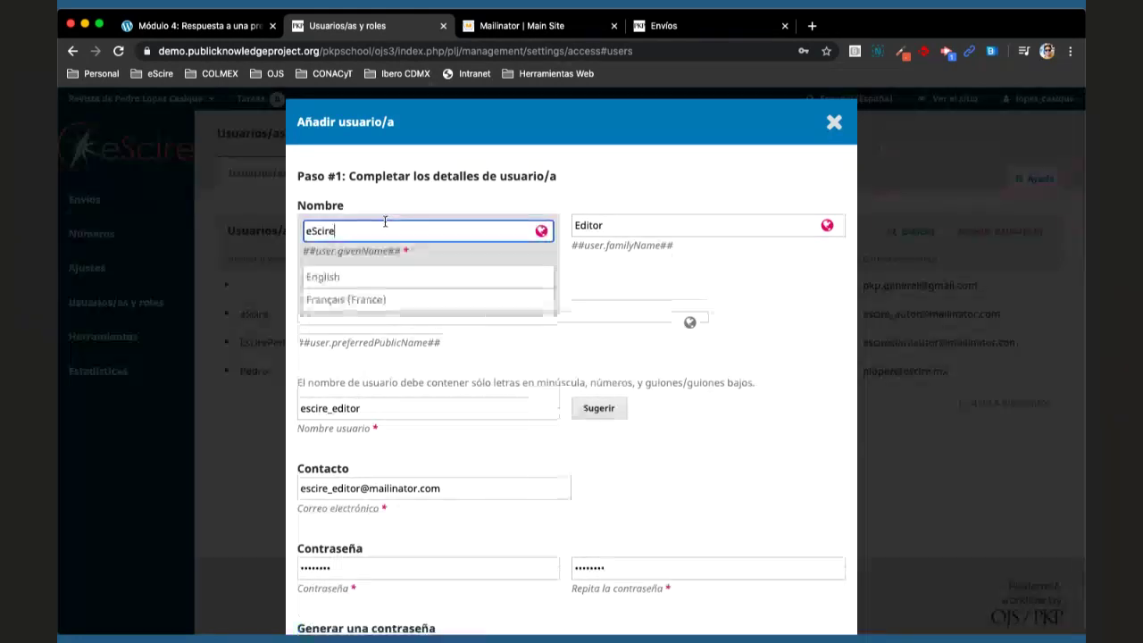
click(397, 276)
text(eScire)
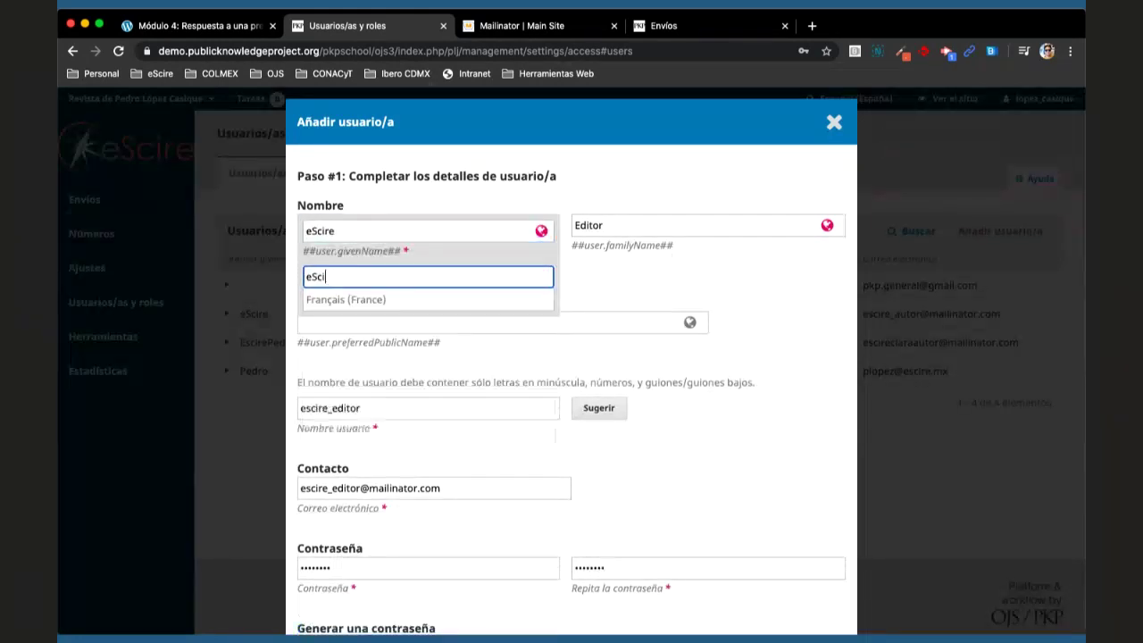
click(665, 224)
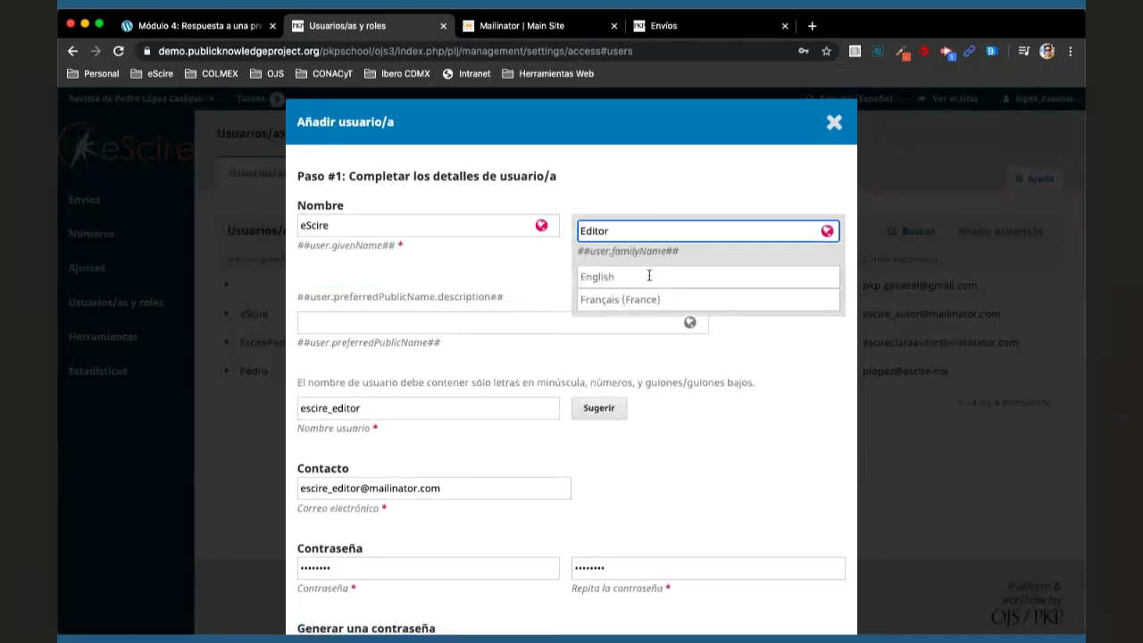
click(648, 276)
text(Editor)
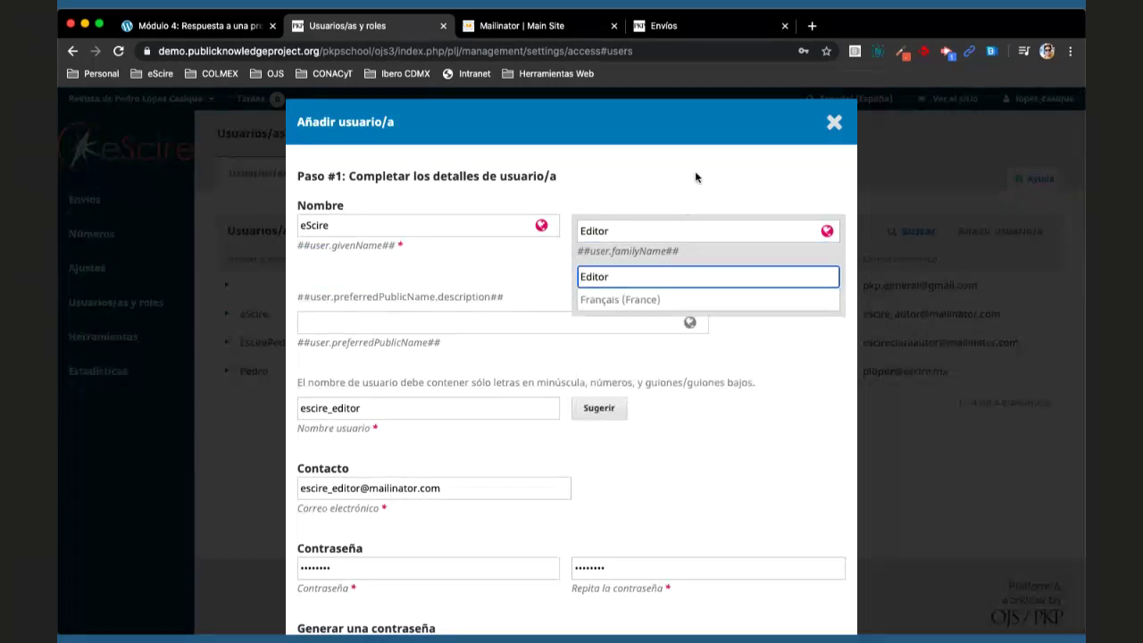
click(695, 174)
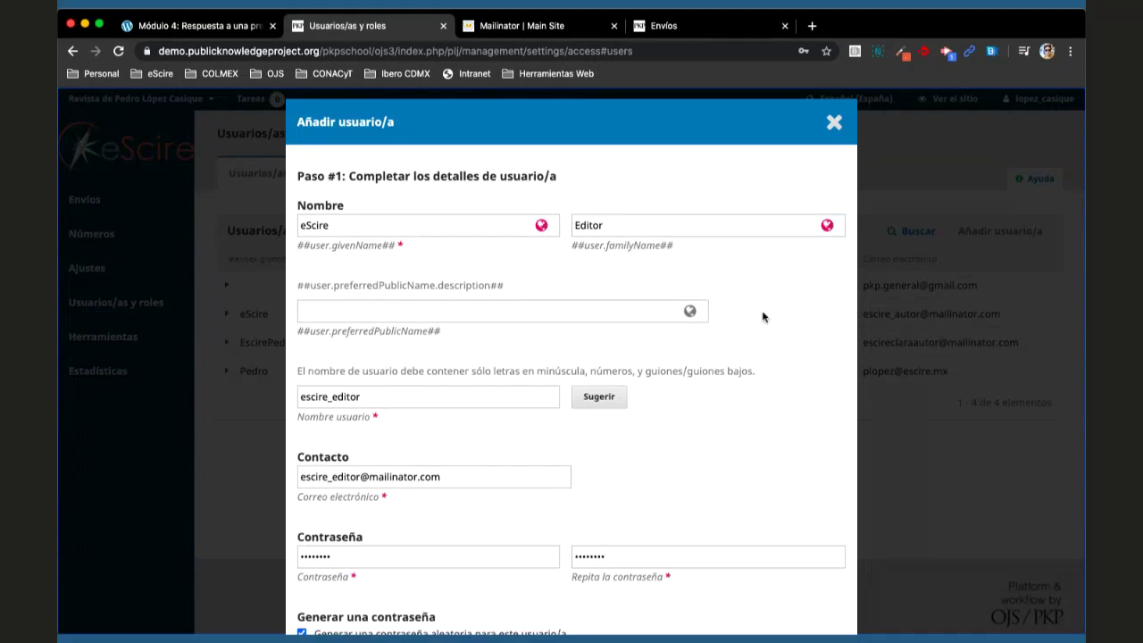
scroll(709, 467, down, 15)
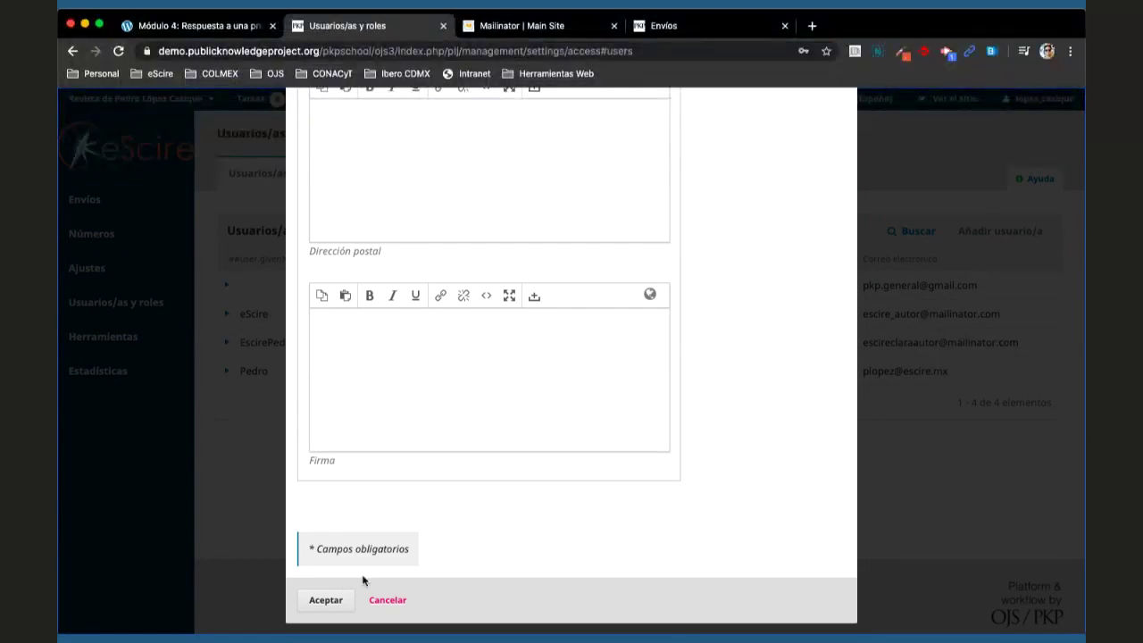
- Submit the editor's account details and decline Chrome's offer to save the password
click(326, 601)
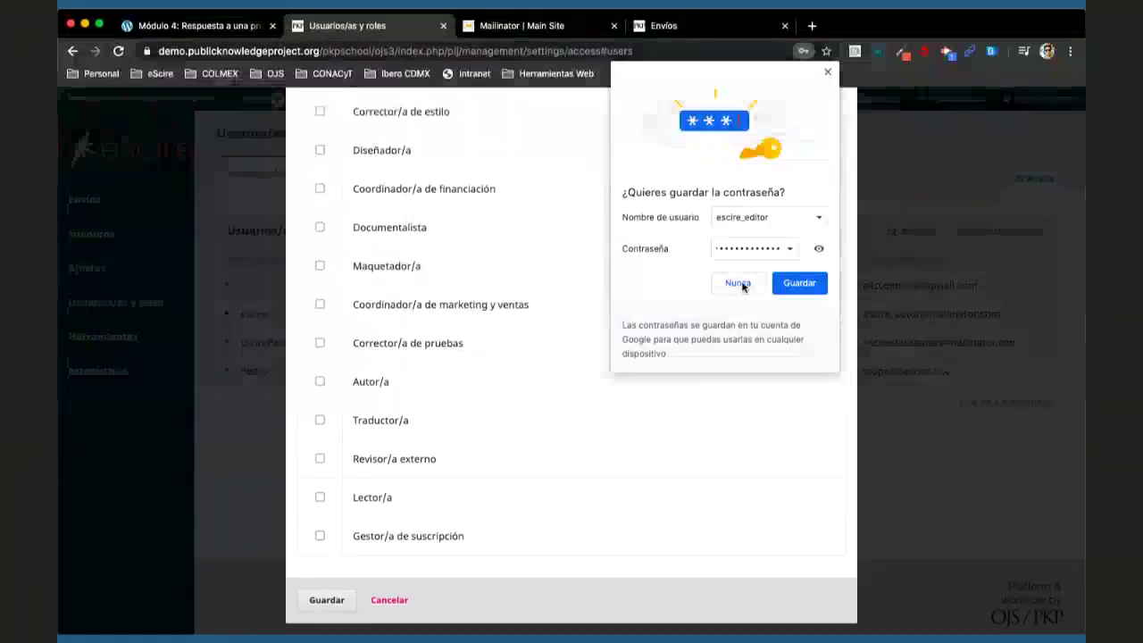
click(734, 283)
scroll(661, 403, up, 5)
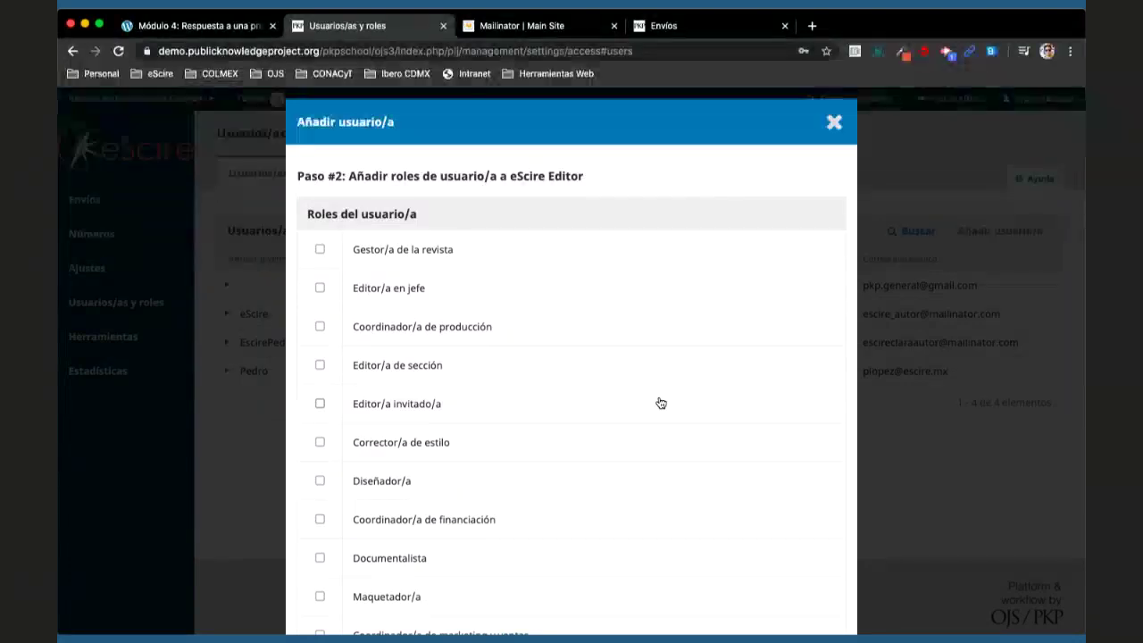
- Leave only Editor/a en jefe ticked, unticking Gestor/a de la revista and Maquetador/a
click(321, 288)
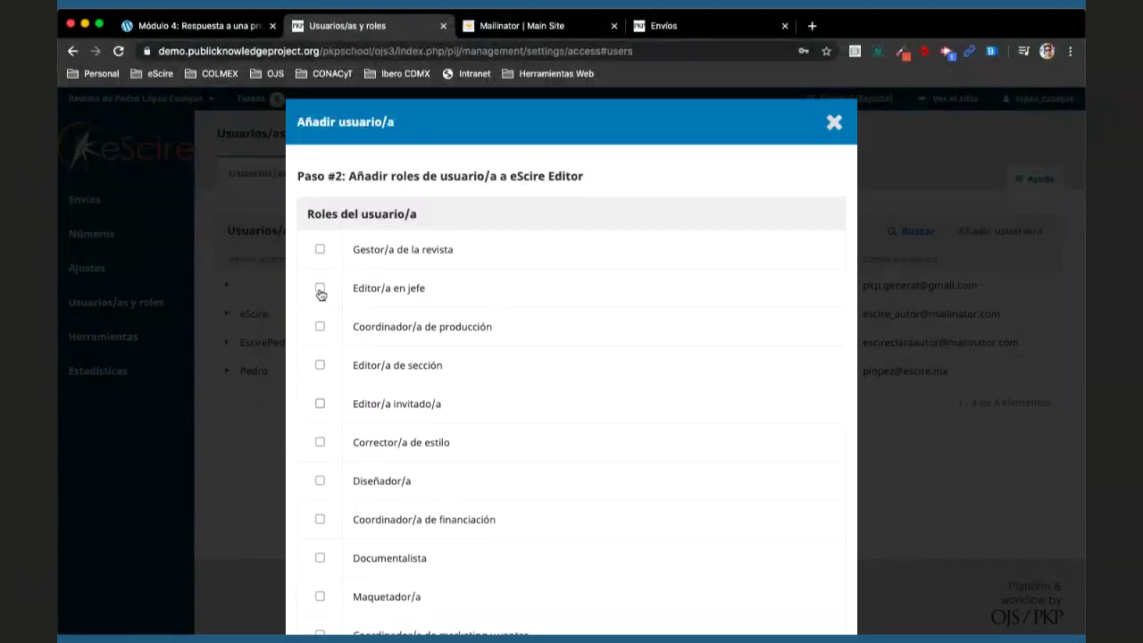
click(332, 254)
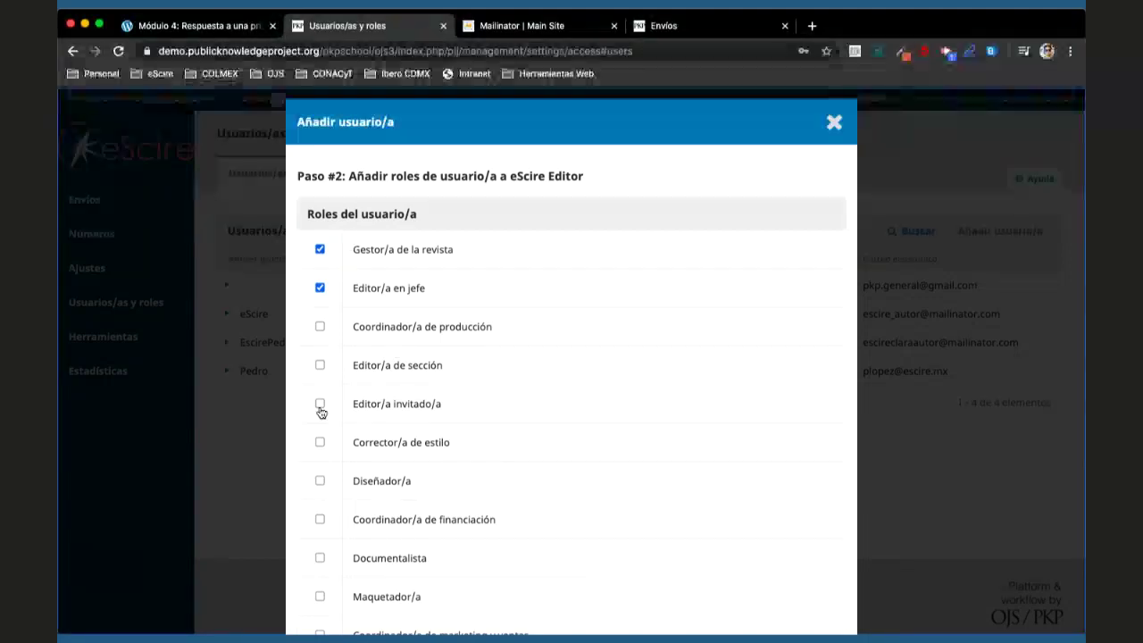
scroll(322, 534, down, 2)
click(319, 542)
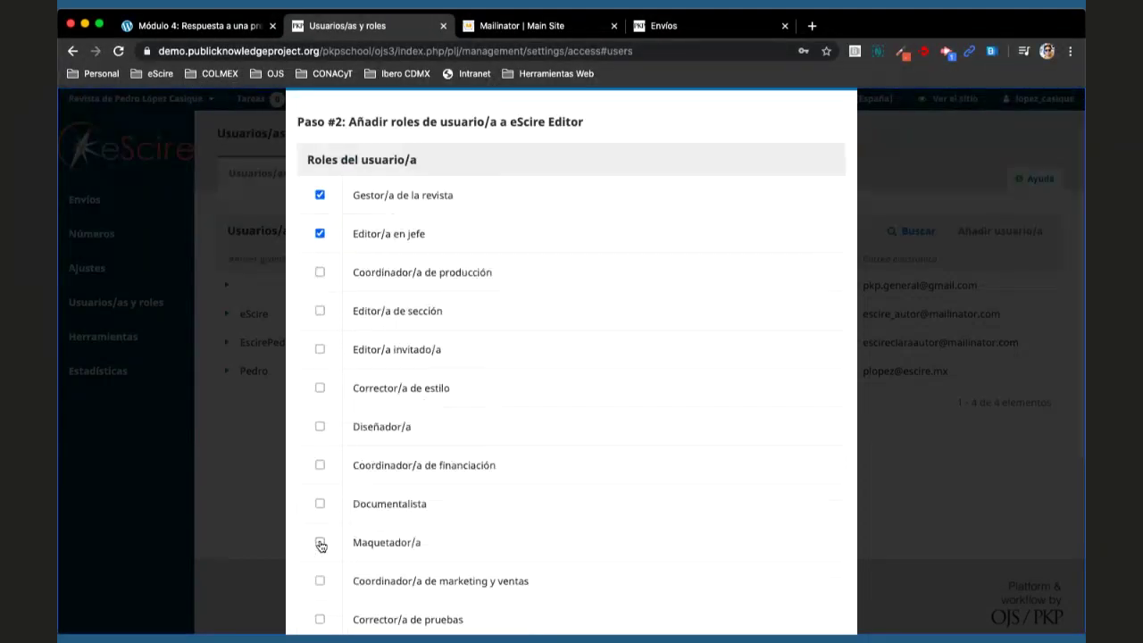
scroll(384, 474, down, 1)
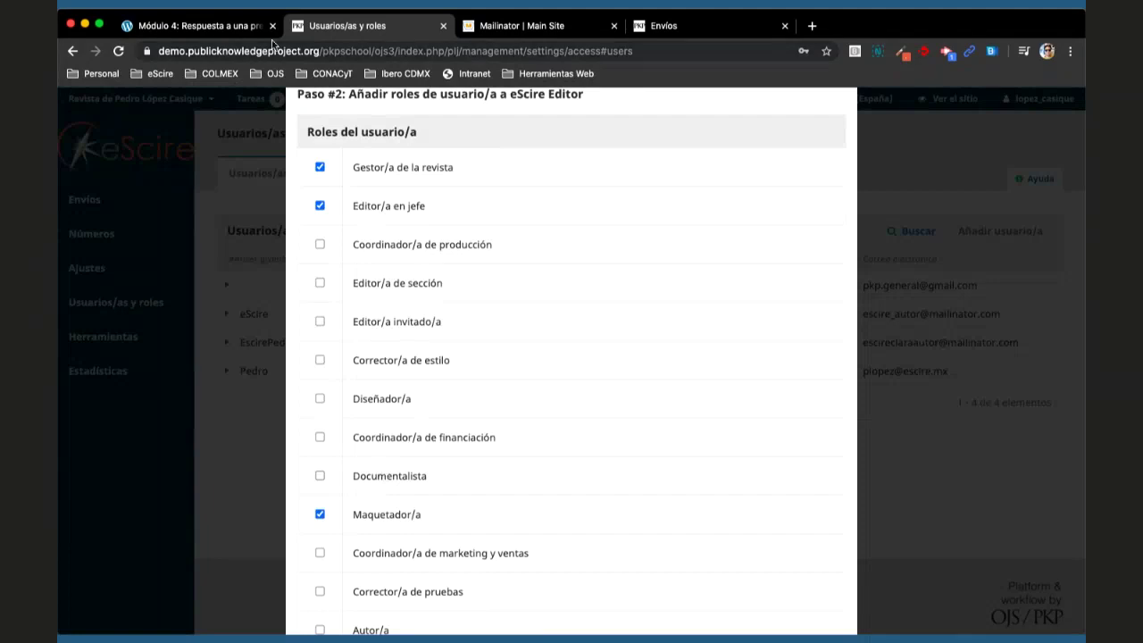
click(205, 26)
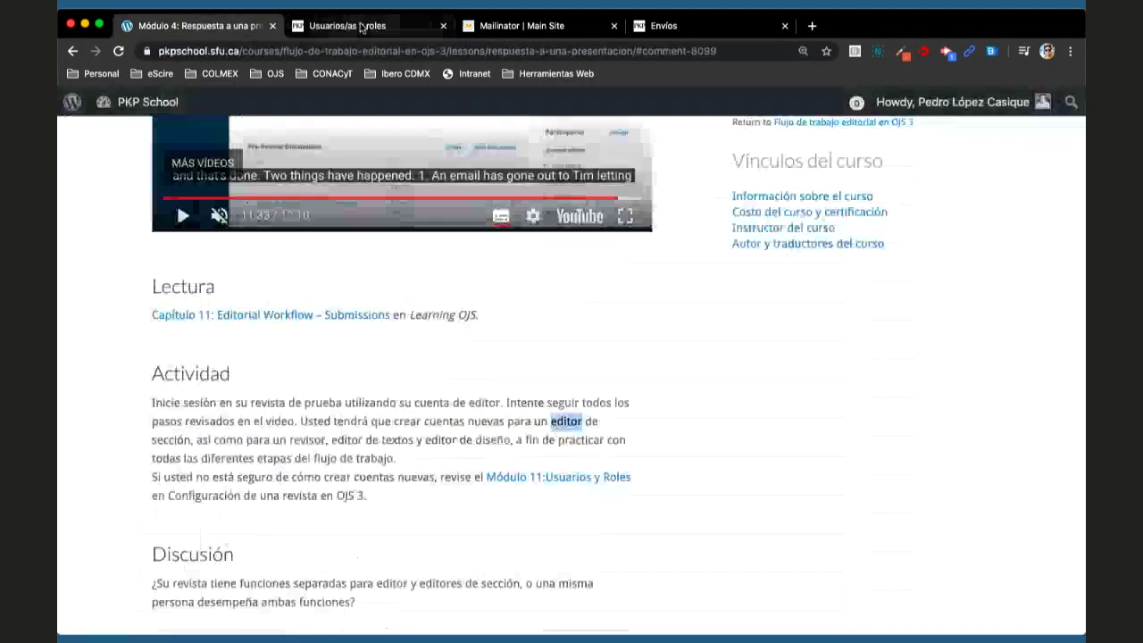
click(348, 26)
click(319, 167)
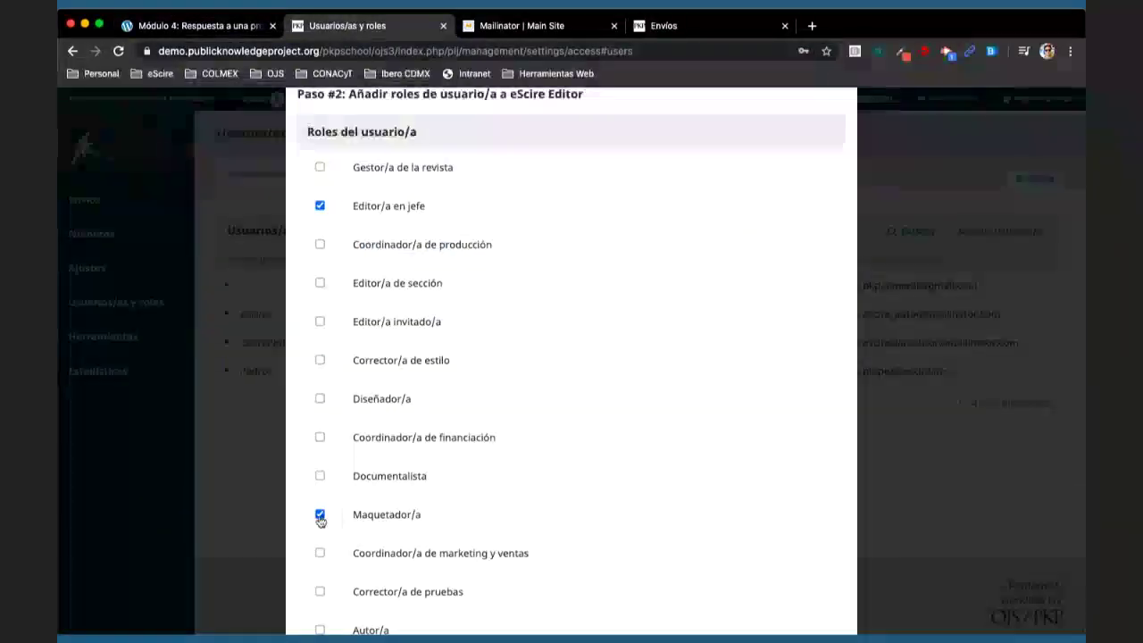
click(319, 515)
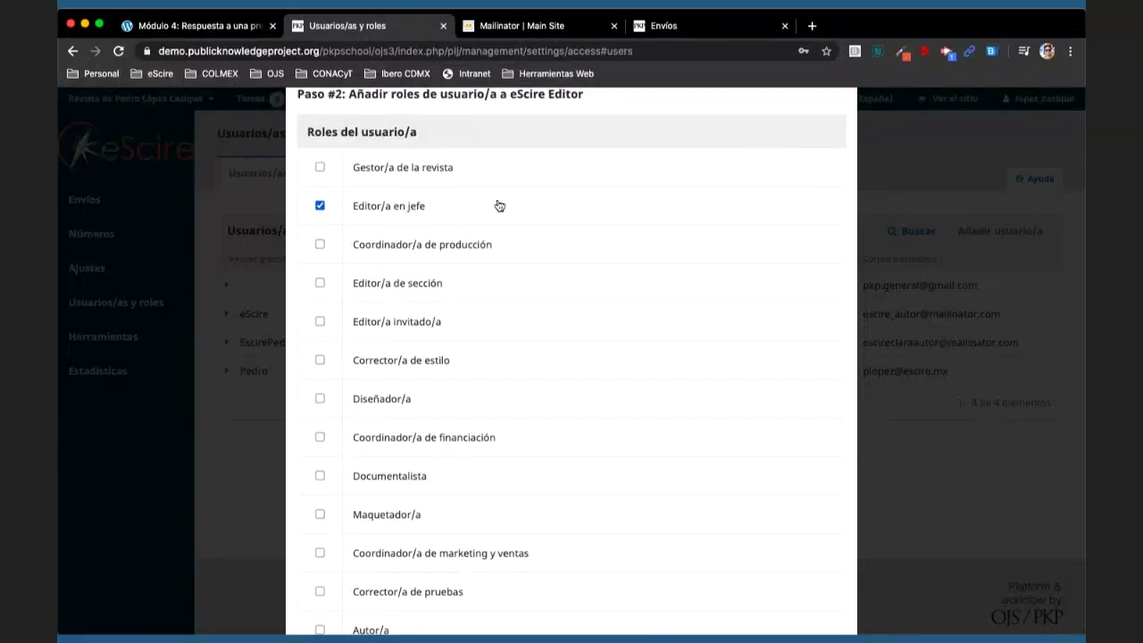
scroll(499, 206, down, 5)
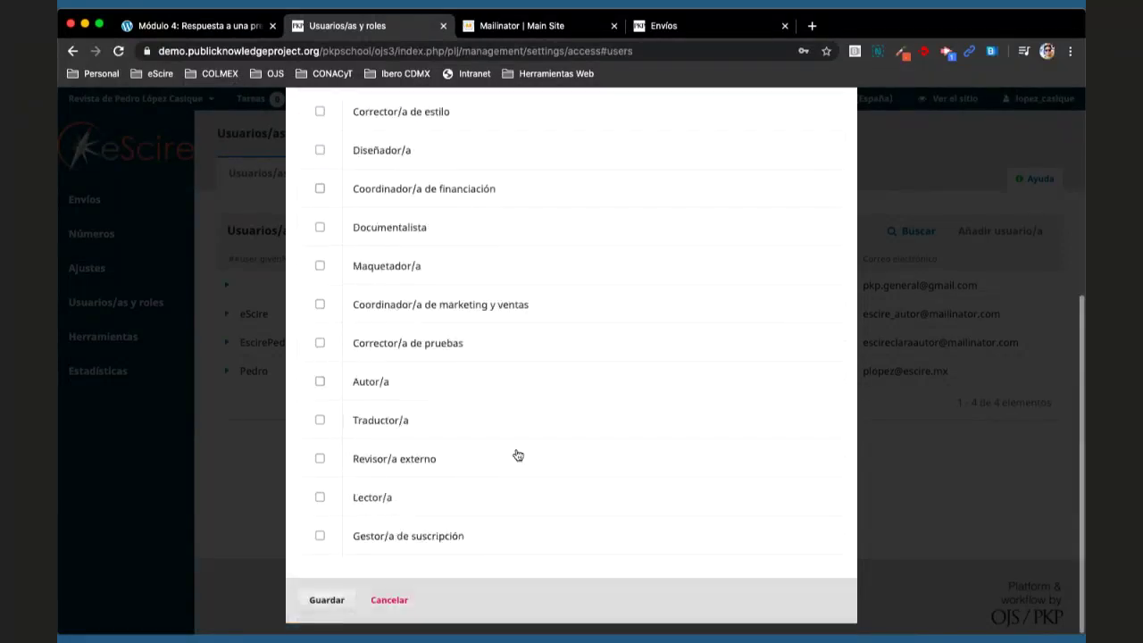
- Save the role assignments and select the new editor's e-mail address
click(316, 605)
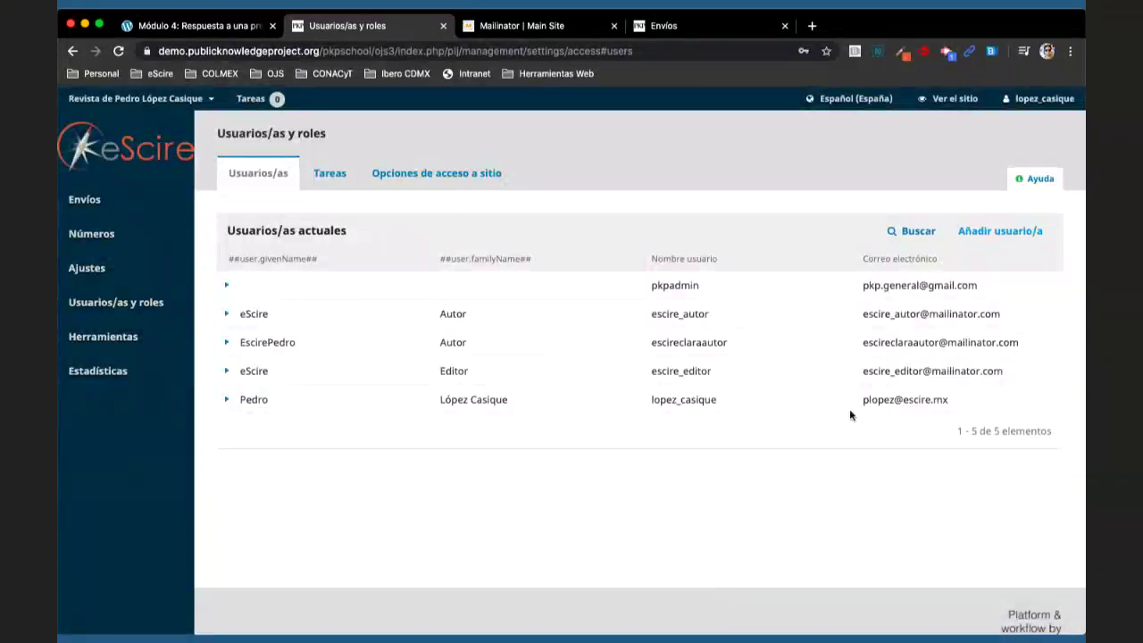
drag(863, 370, 1018, 375)
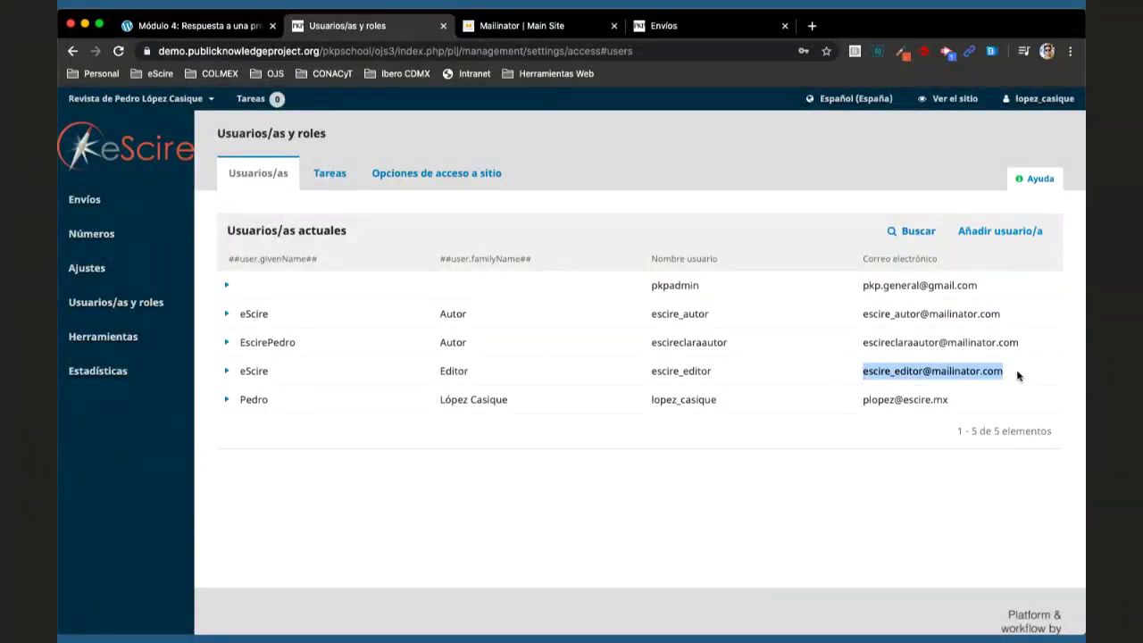
click(527, 26)
- Log out of the administrator account from the user menu's Salir option
click(349, 26)
mouse_move(1040, 101)
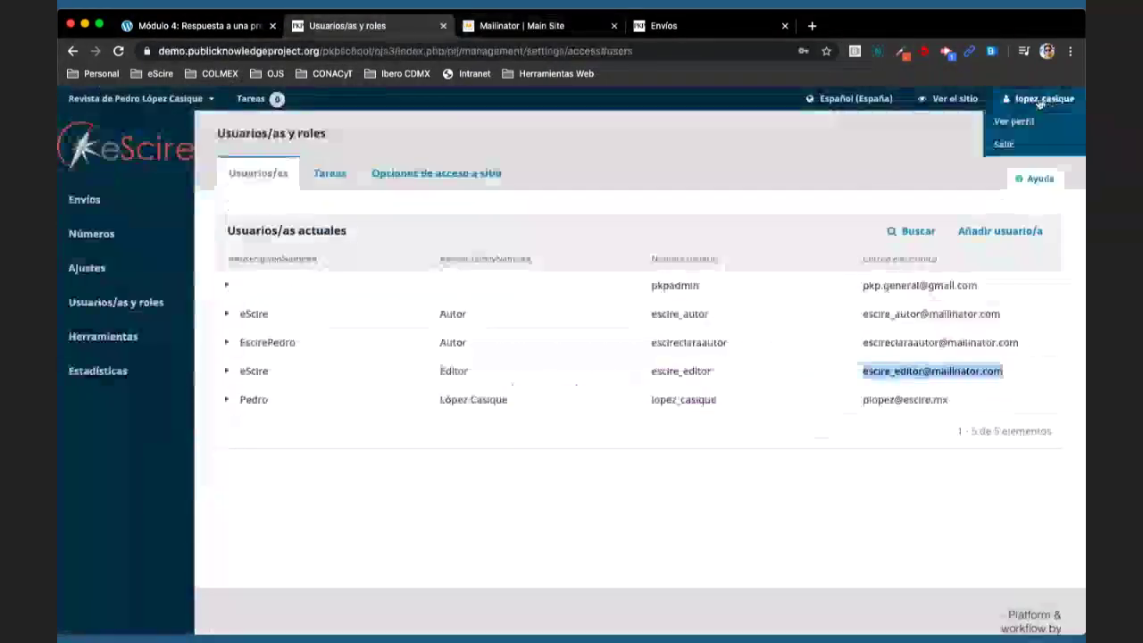
click(1004, 144)
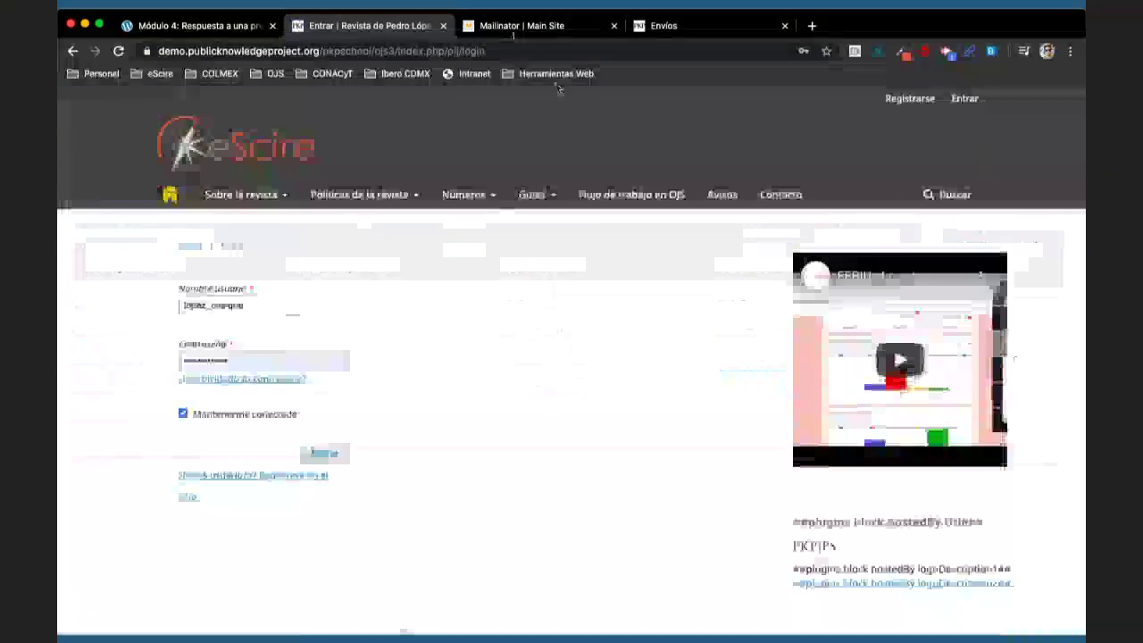
- Look up the editor's address in Mailinator's public inbox and open the Nuevo registro email
click(510, 27)
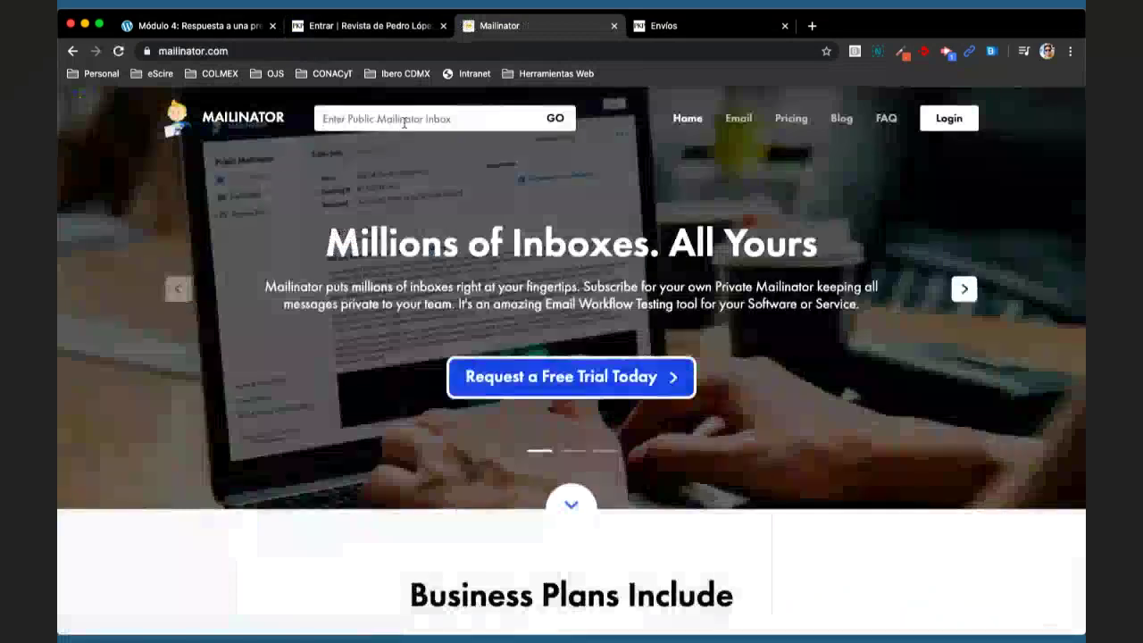
click(404, 122)
key(super+v)
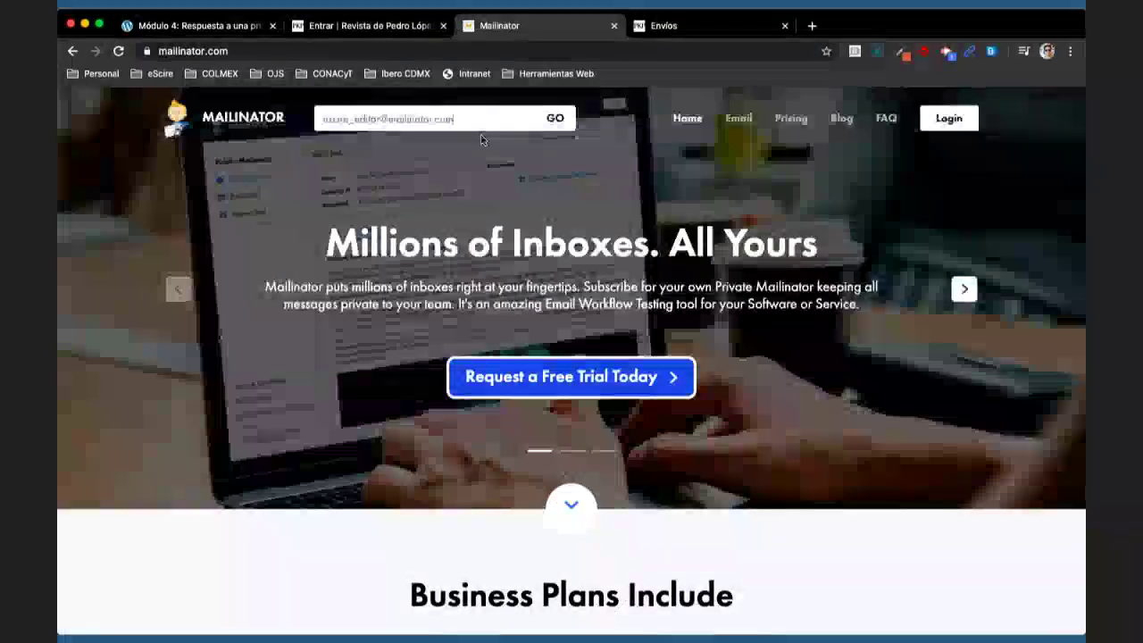
key(Return)
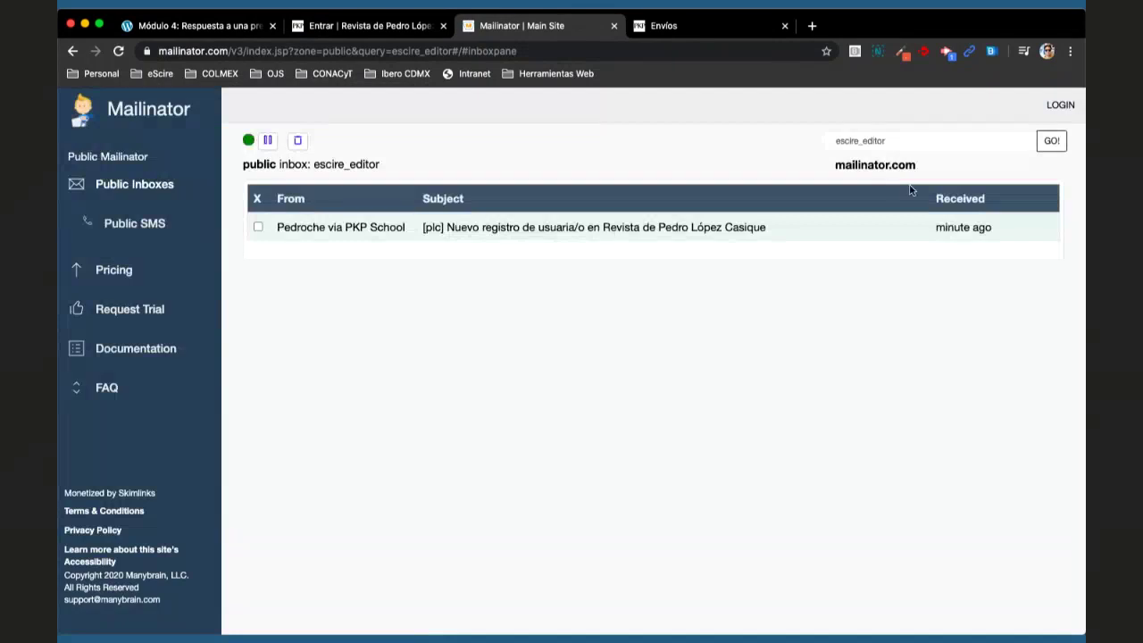
click(566, 229)
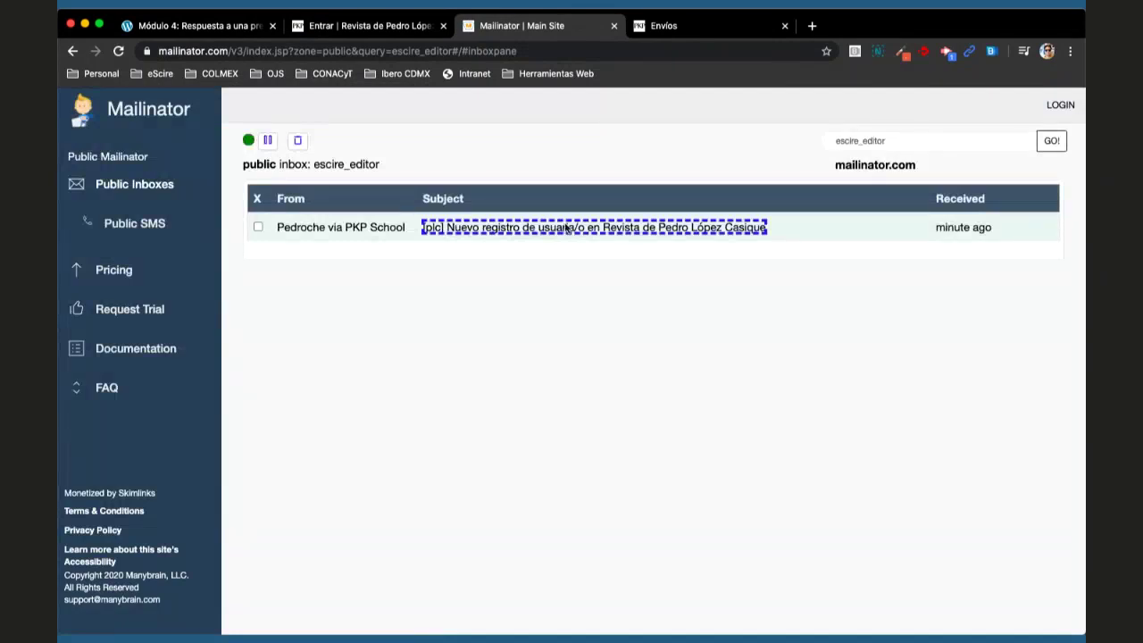
- Read the welcome email at larger zoom, highlighting the username line and the password
scroll(572, 426, down, 1)
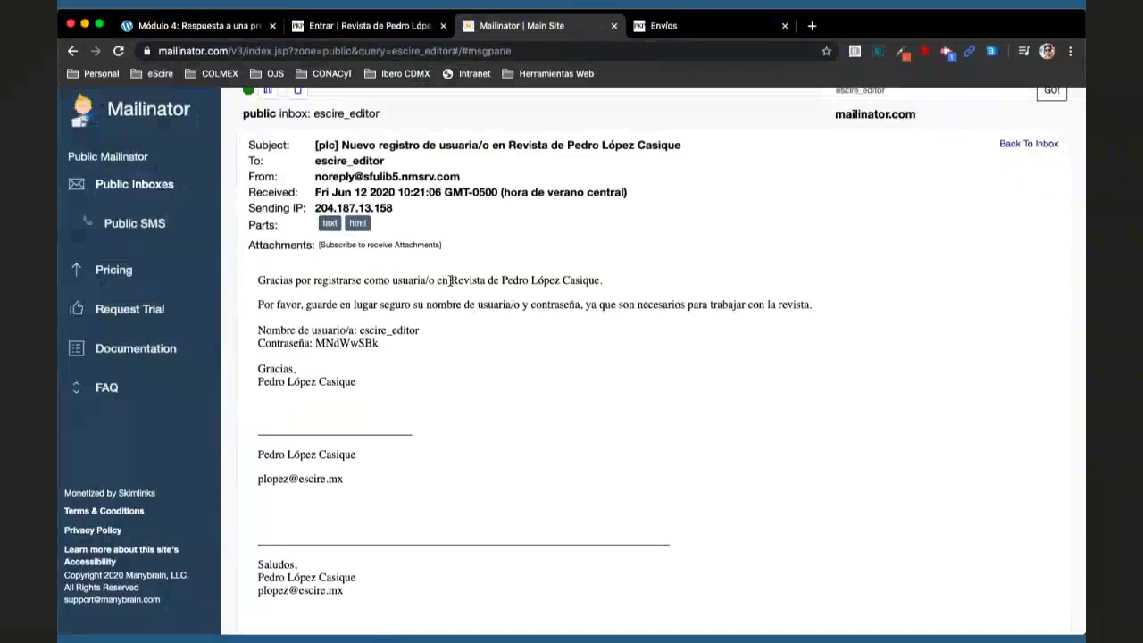
drag(446, 280, 629, 306)
click(312, 315)
drag(258, 330, 444, 333)
click(355, 333)
key(super+equal)
key(super+equal)
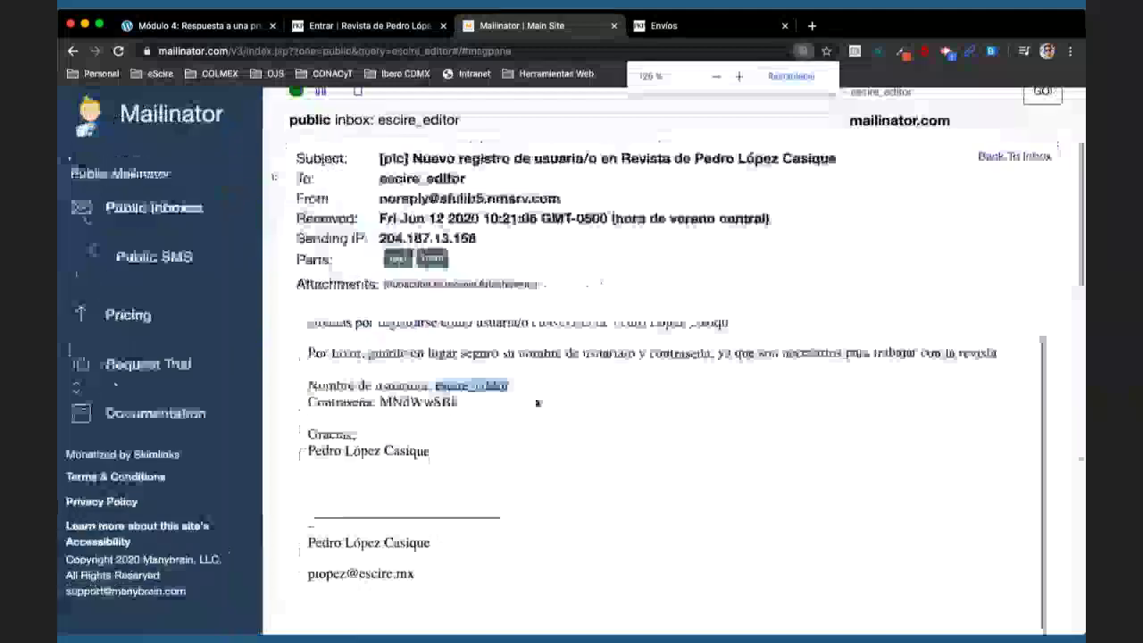
double_click(416, 401)
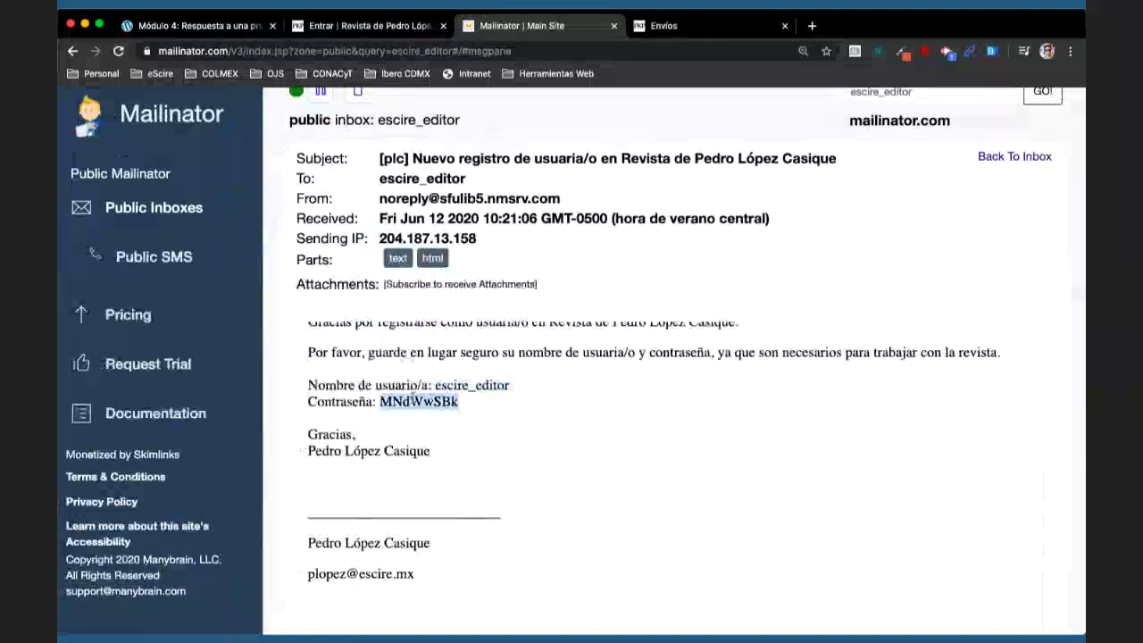
click(564, 438)
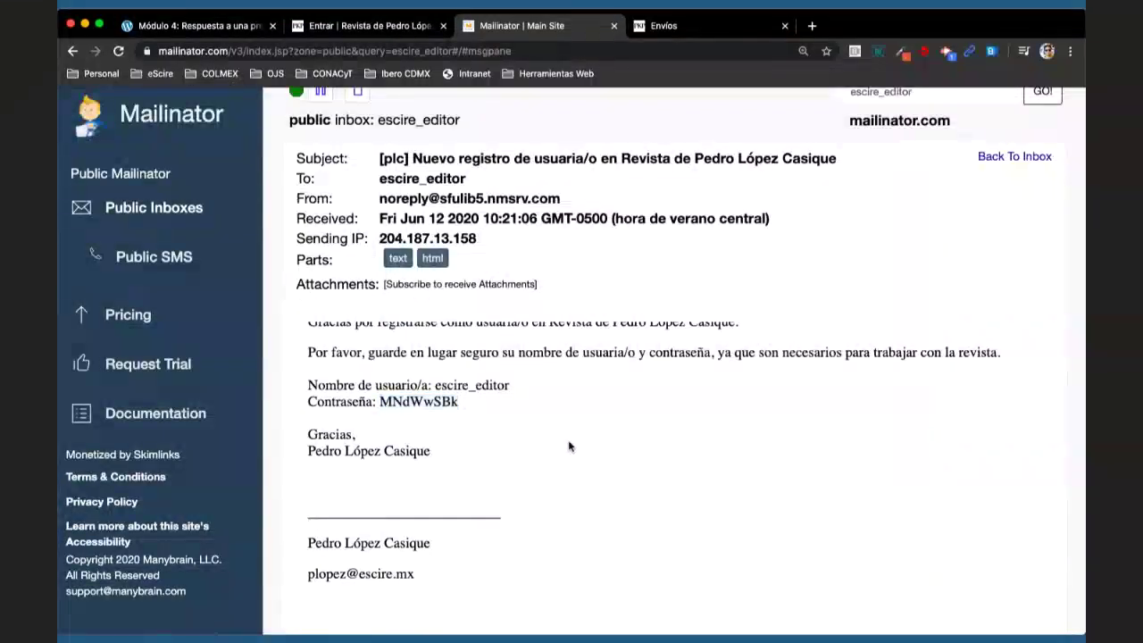
- Select the username in the email and bring the browser window to the front
scroll(567, 443, up, 1)
scroll(569, 446, down, 1)
scroll(569, 446, up, 1)
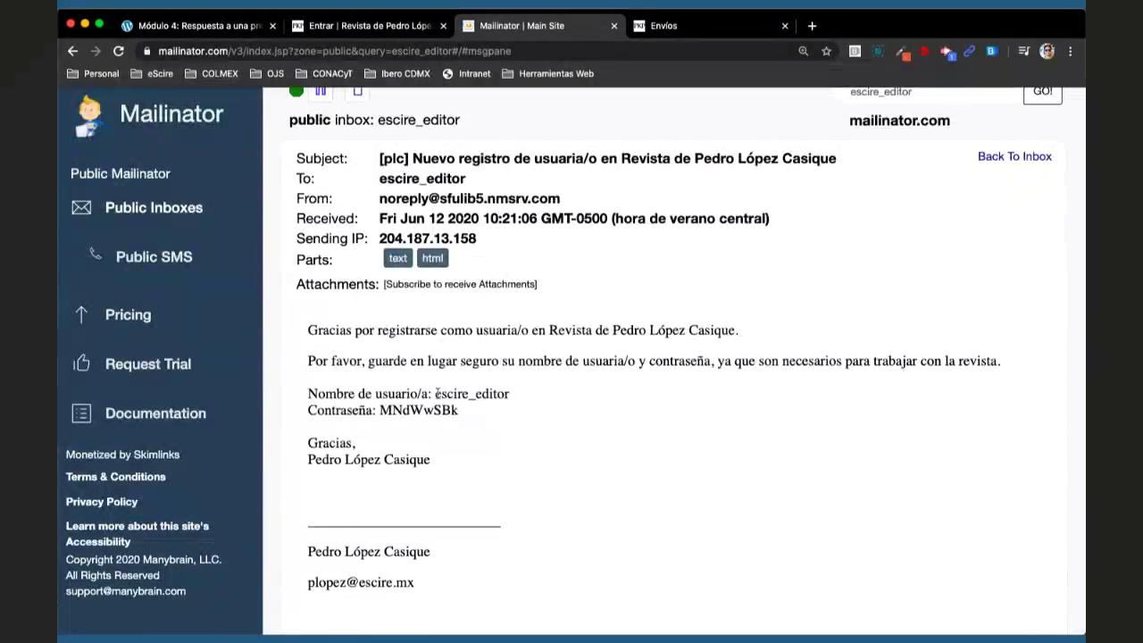
drag(436, 394, 515, 397)
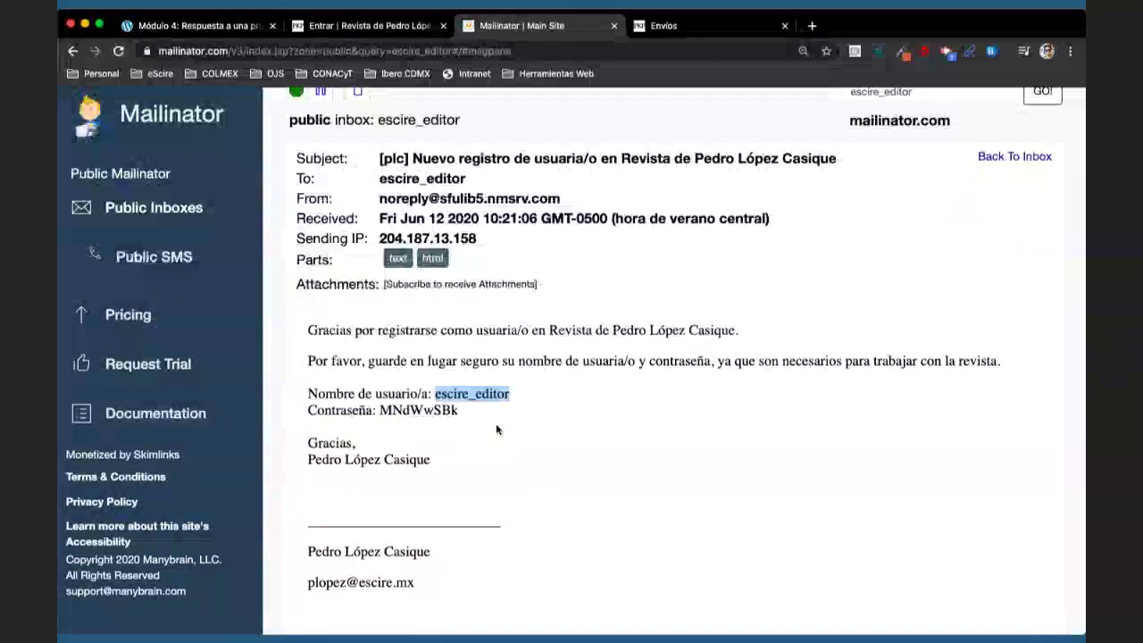
click(503, 427)
scroll(509, 435, up, 1)
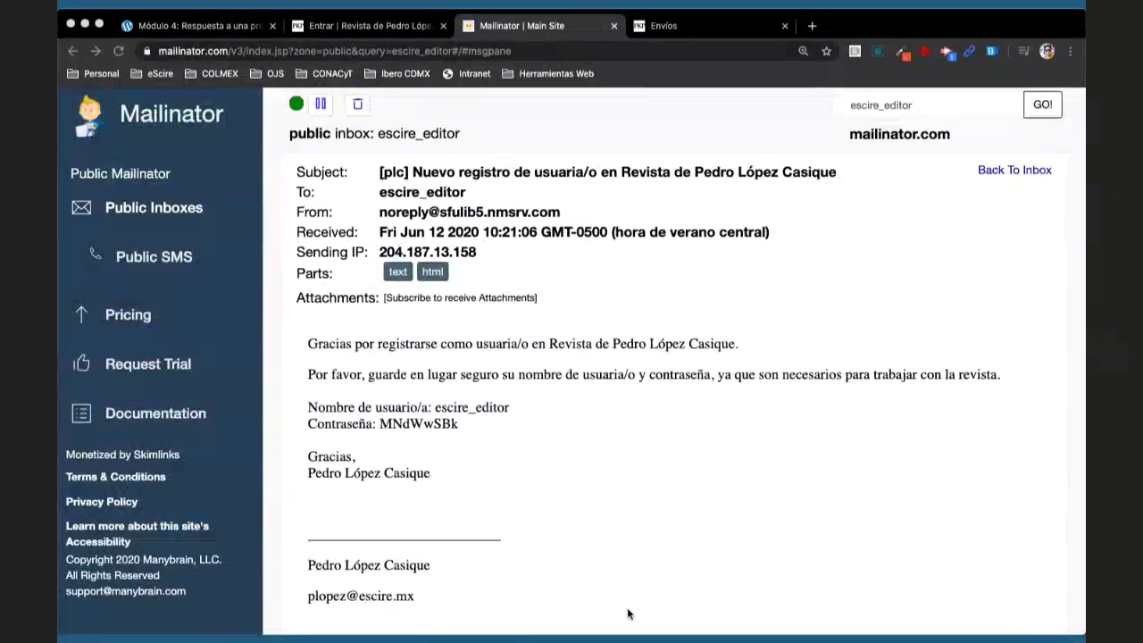
click(553, 564)
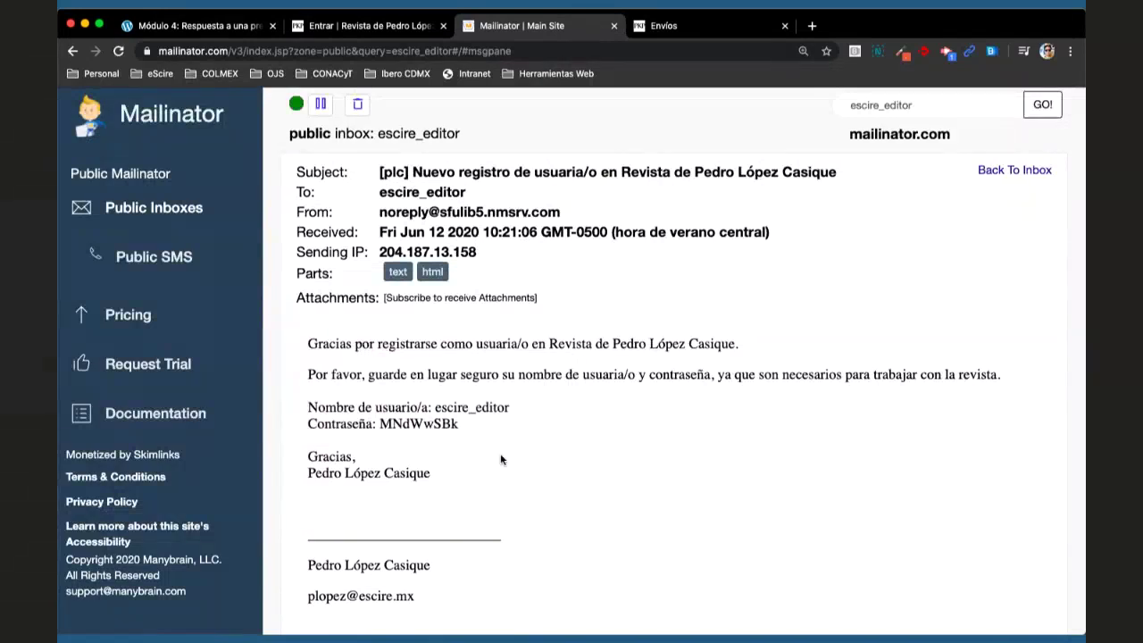
- Paste the emailed username and password into the journal login form and click Entrar
drag(436, 407, 515, 408)
key(super+c)
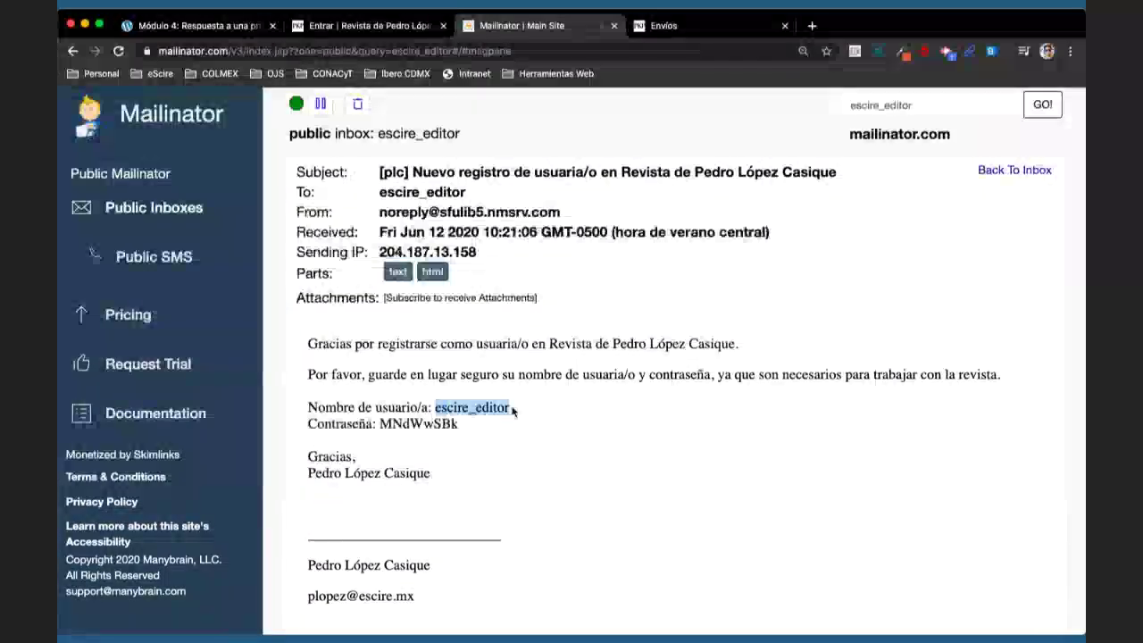
click(386, 27)
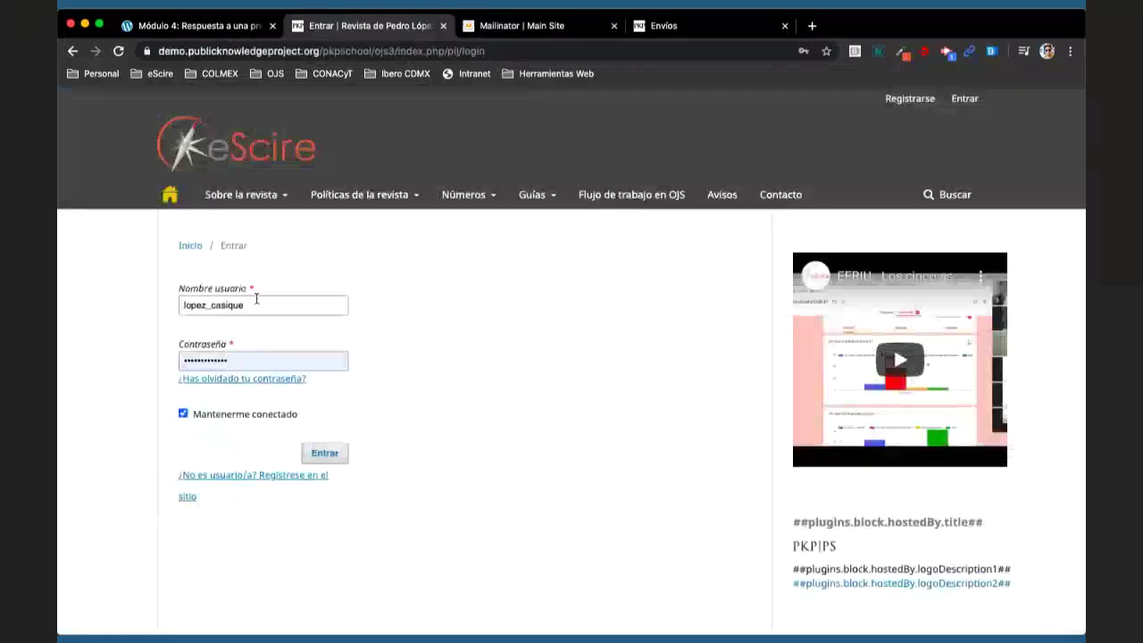
key(super+v)
key(Down)
key(Return)
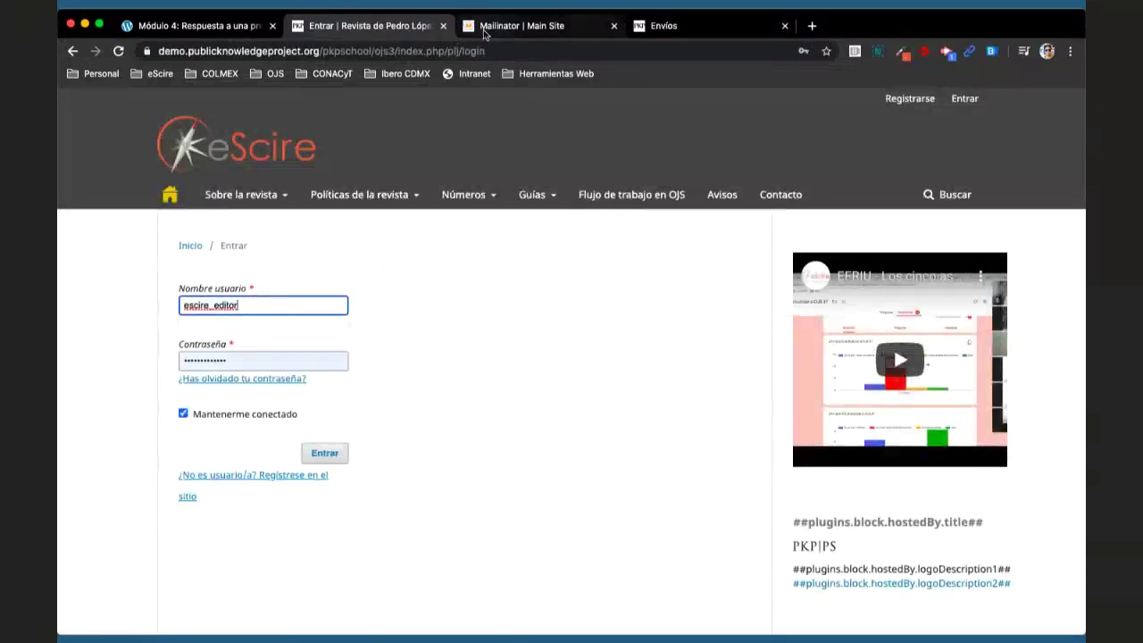
click(483, 30)
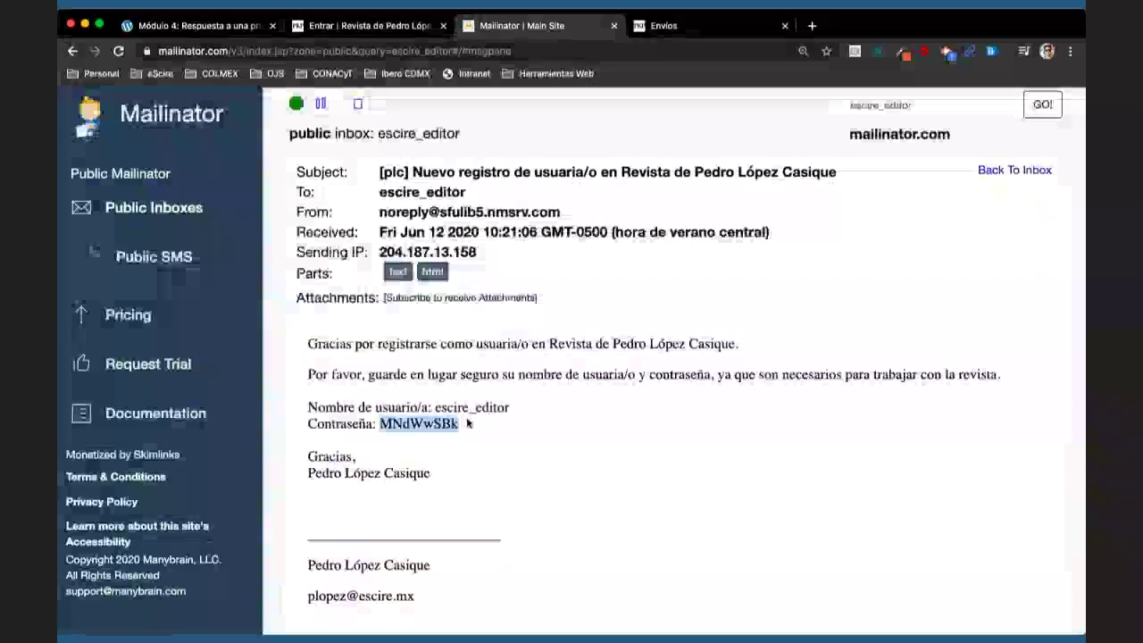
click(350, 33)
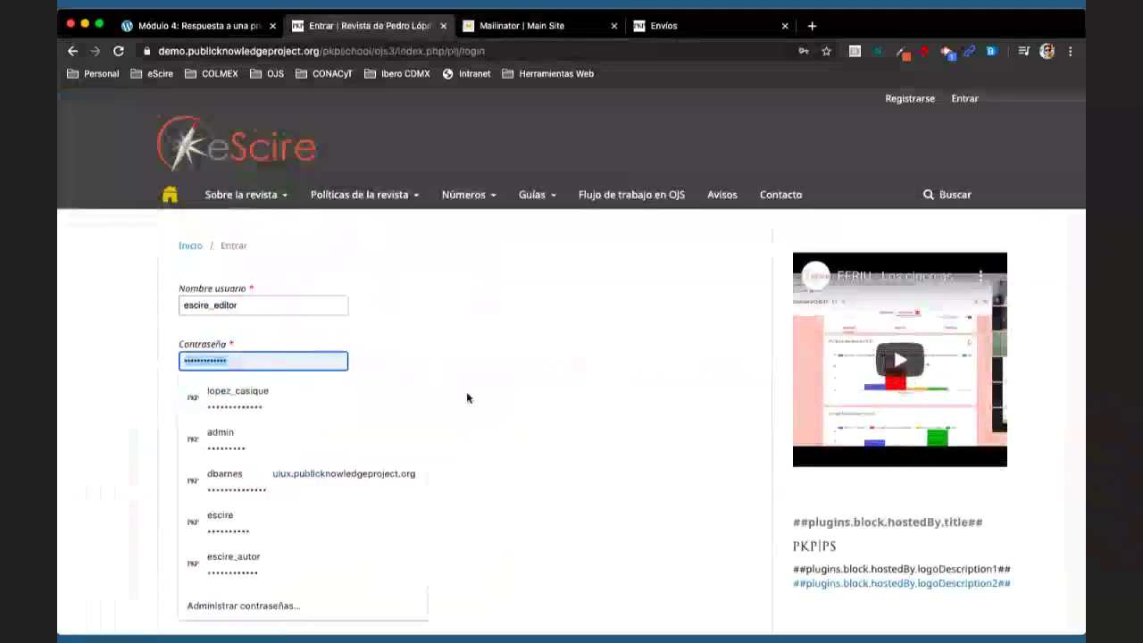
key(super+v)
click(328, 452)
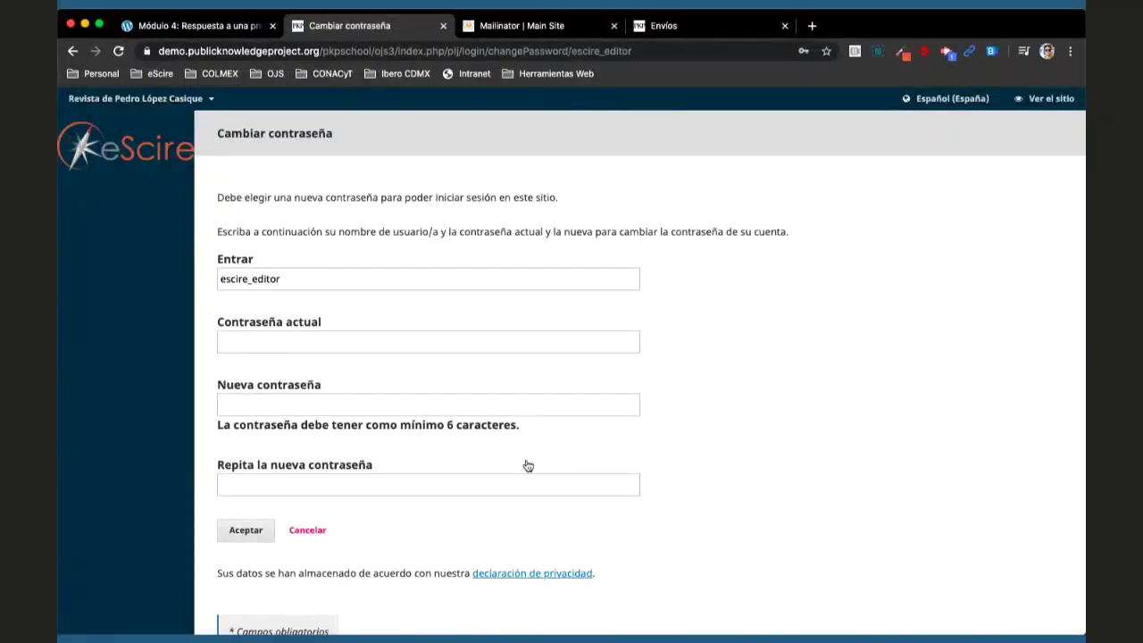
- Enter the emailed current password on the Cambiar contraseña form
click(304, 278)
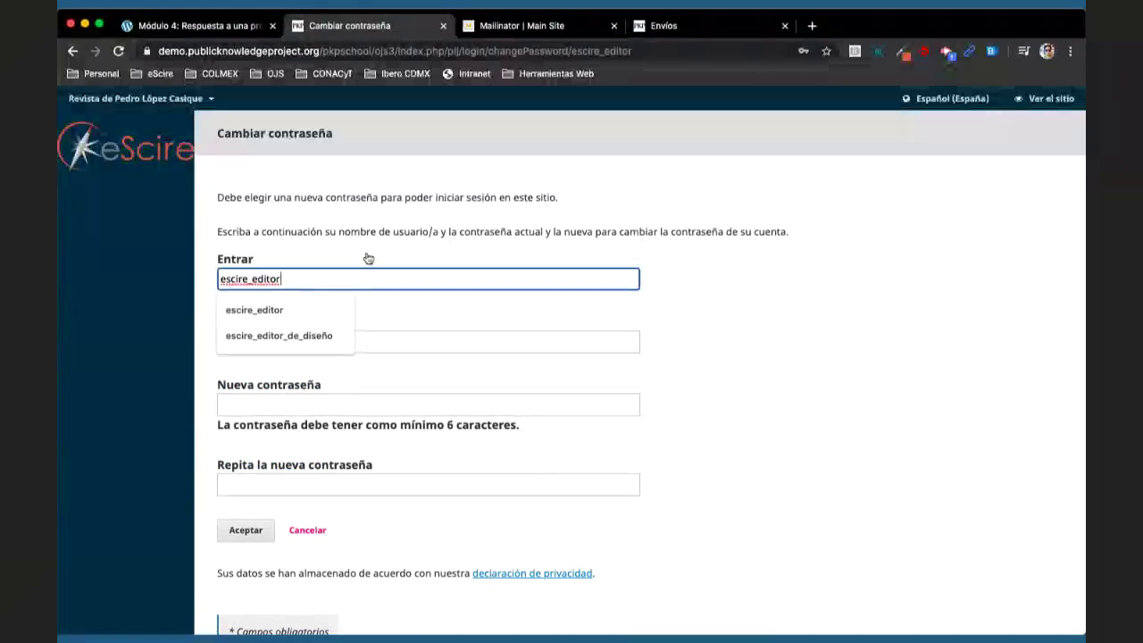
click(299, 340)
text(••••••••)
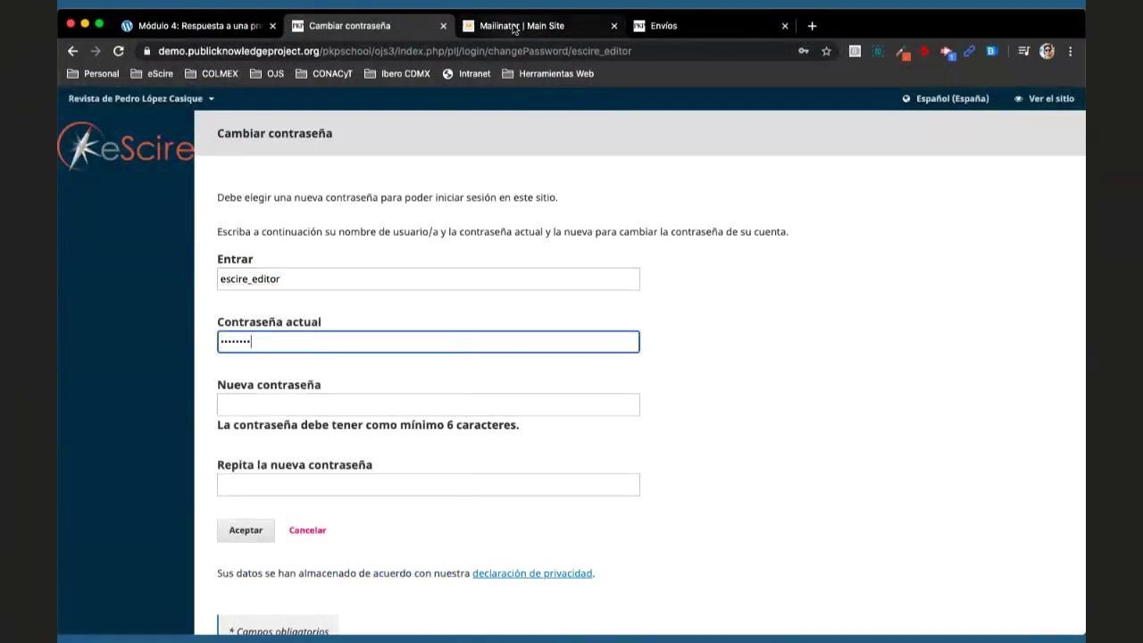
click(515, 29)
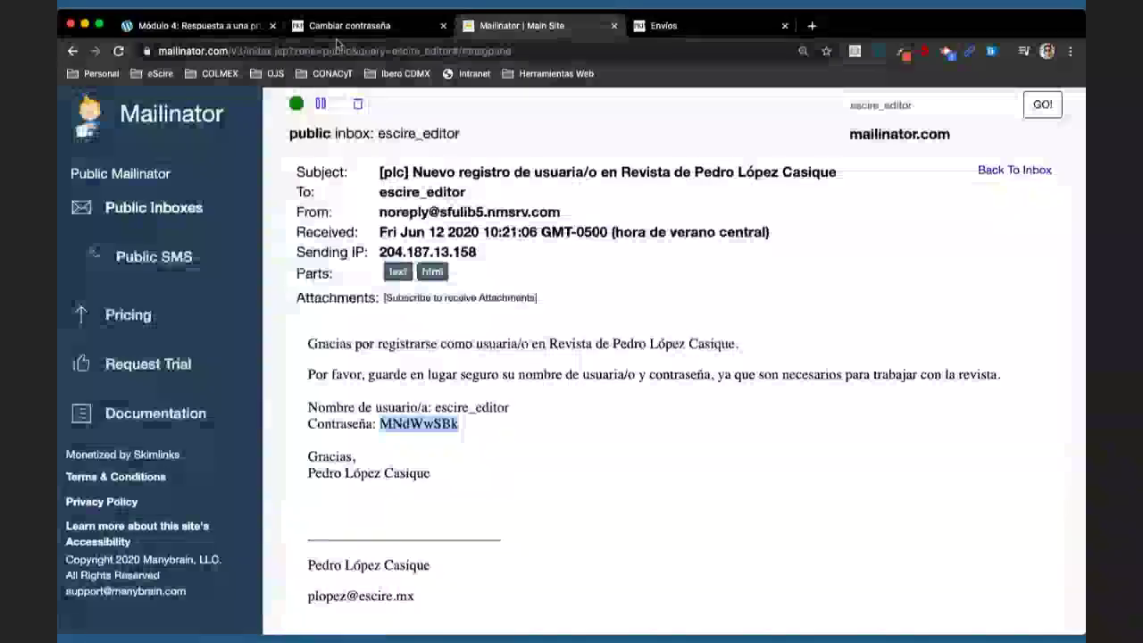
click(346, 27)
- Type a new password and its repeat, then clear both entries to redo them
click(310, 403)
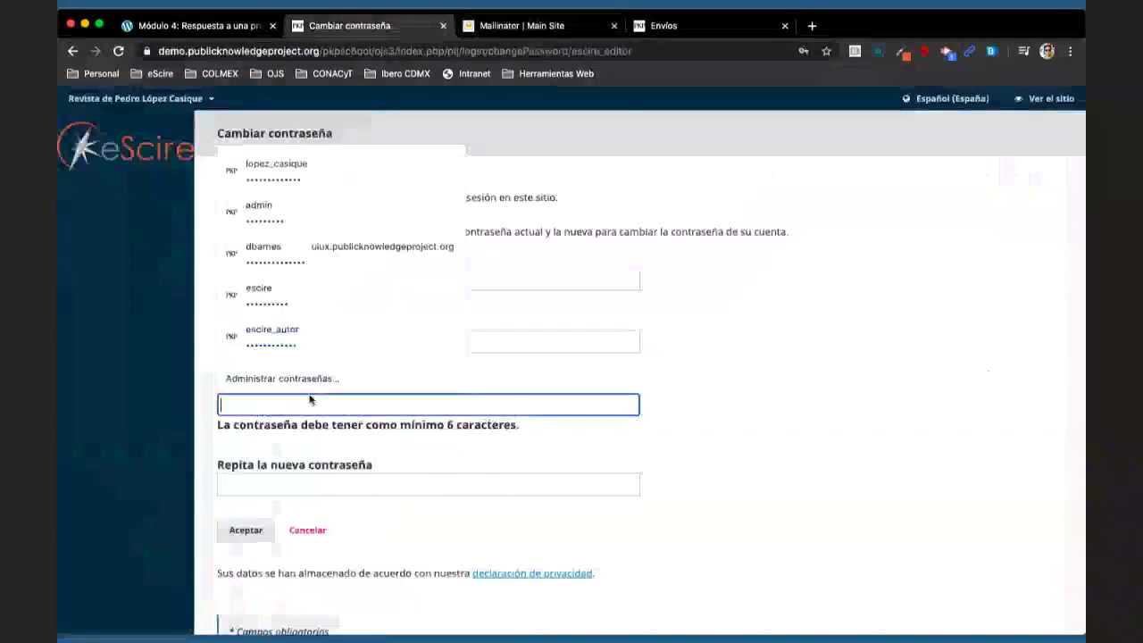
click(673, 393)
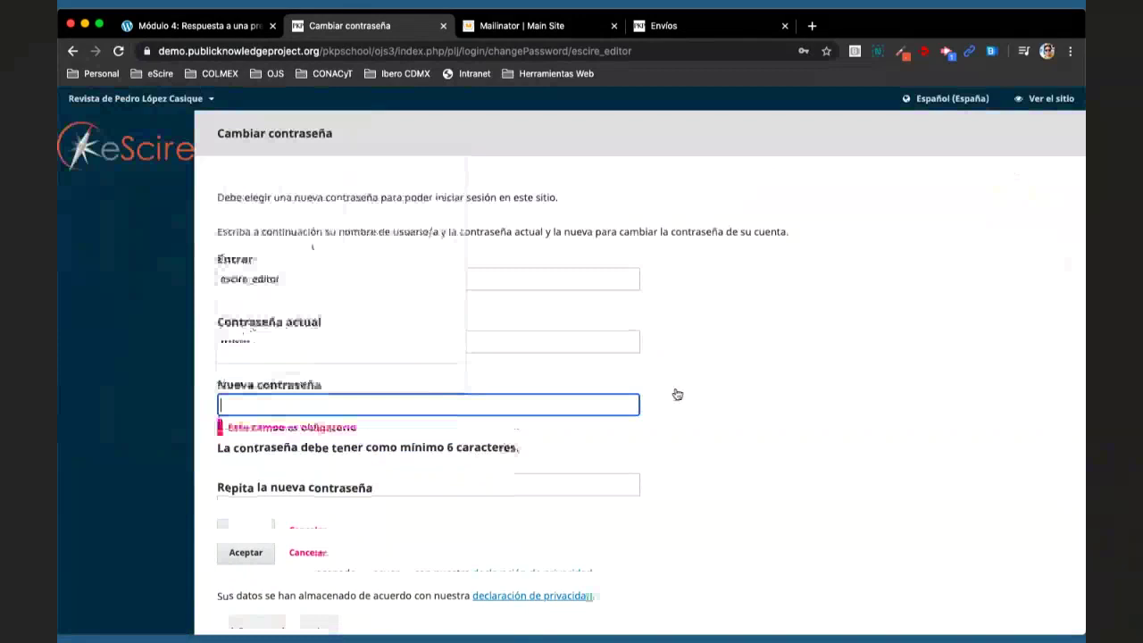
click(383, 402)
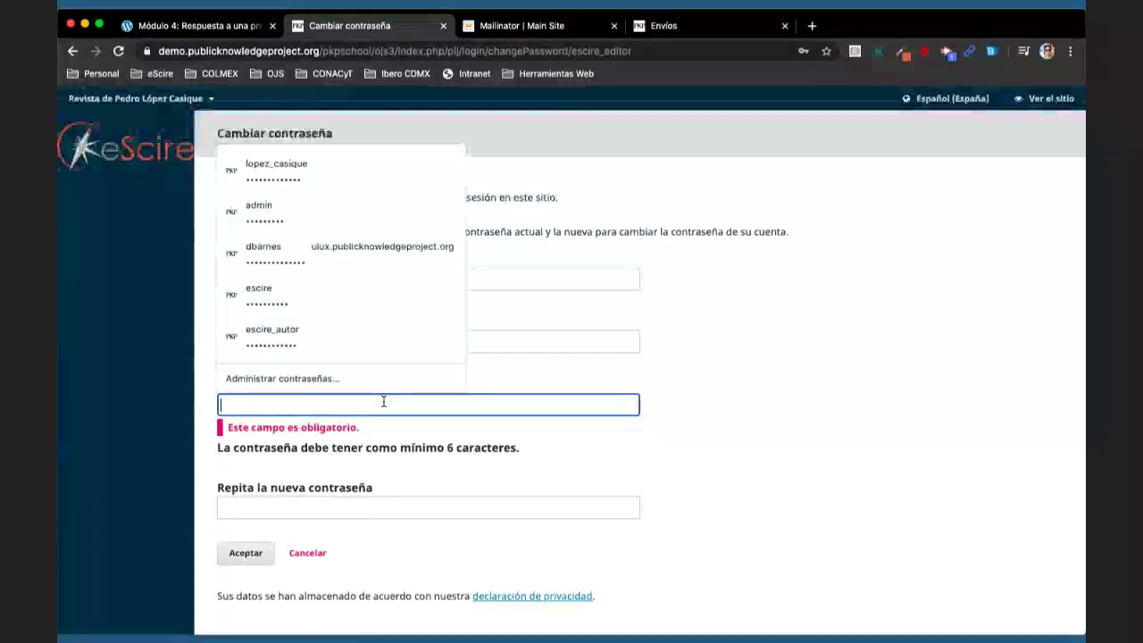
text(••••••)
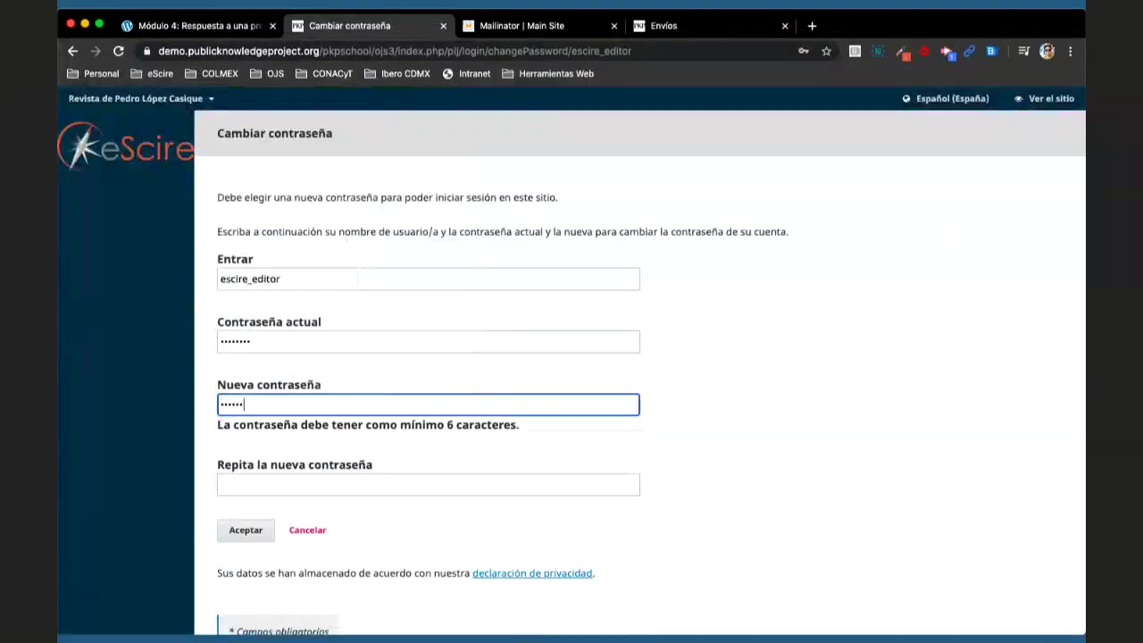
text(•••••••)
click(366, 464)
text(••)
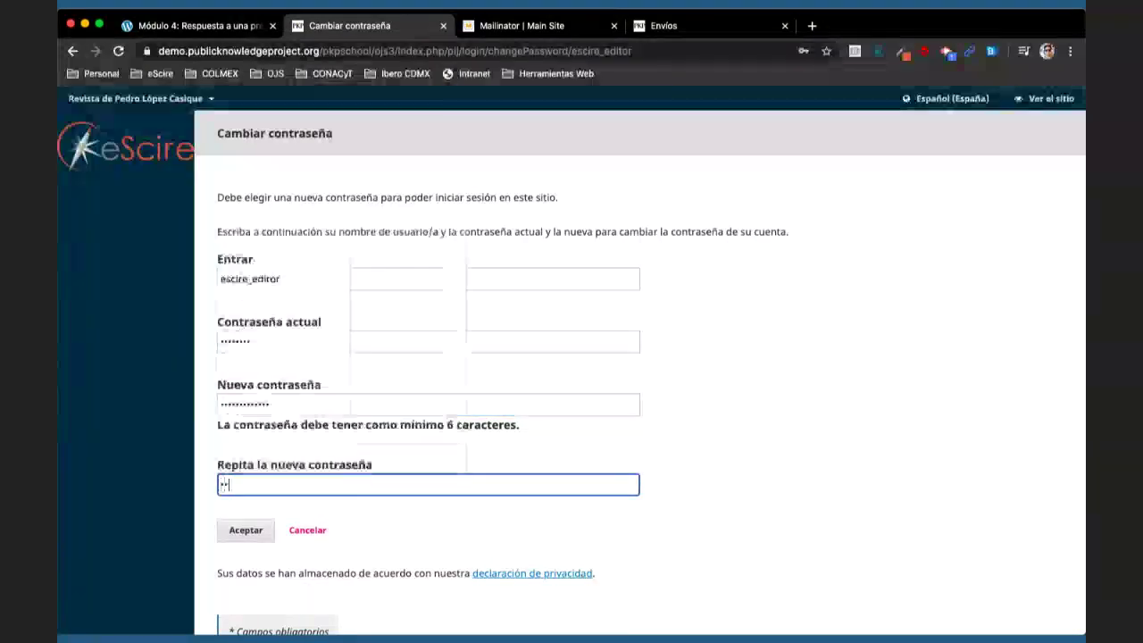
text(•••••••)
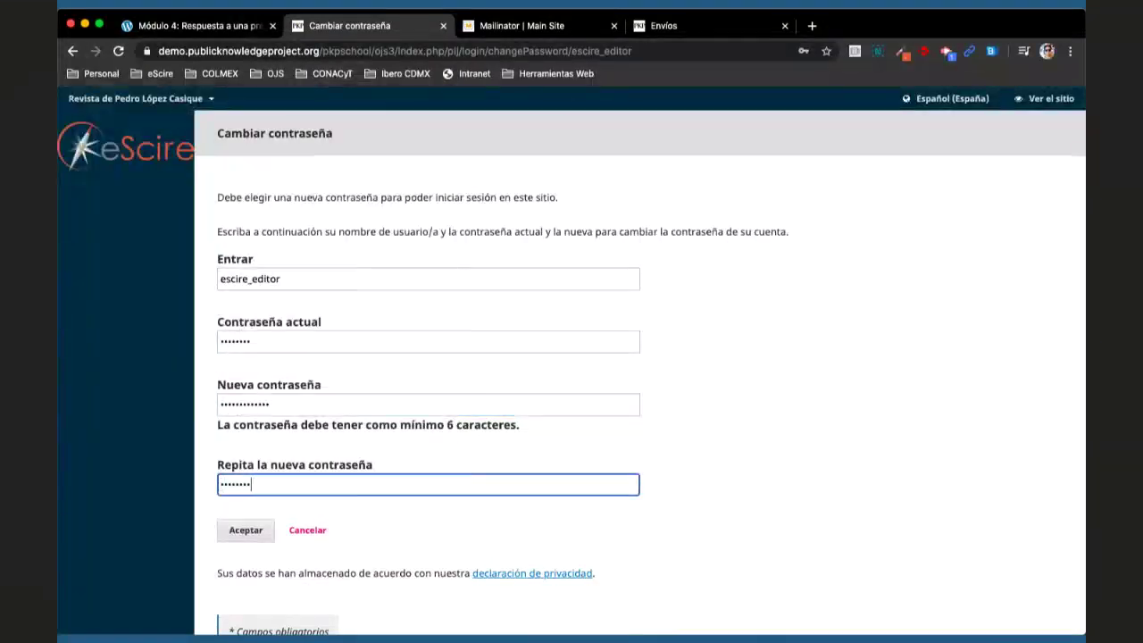
double_click(322, 409)
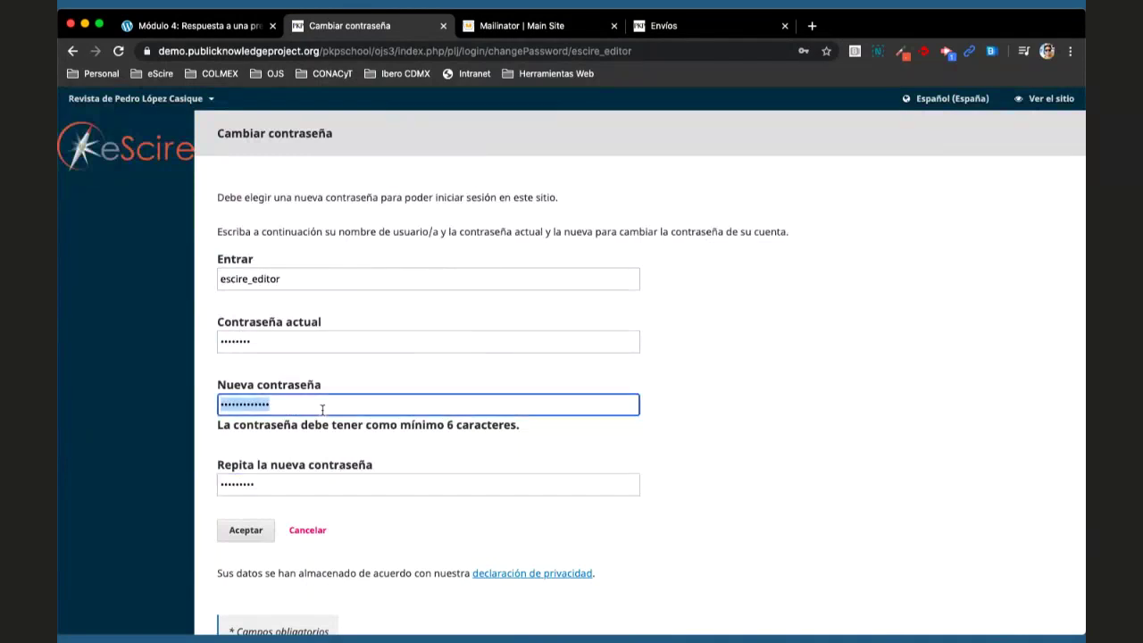
key(BackSpace)
double_click(286, 510)
key(BackSpace)
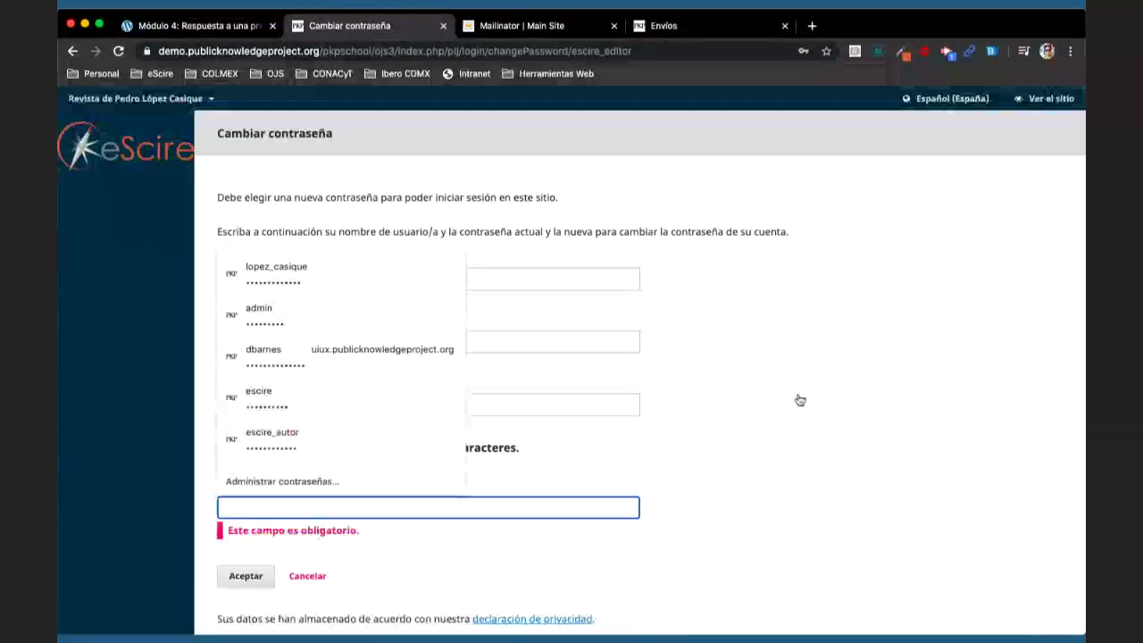
click(790, 479)
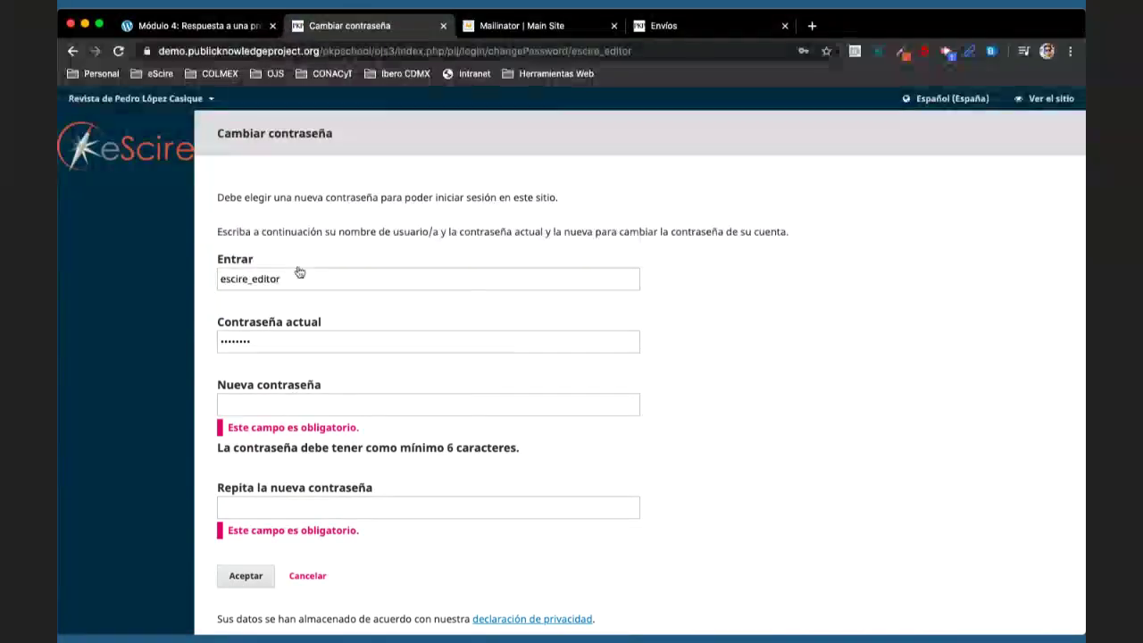
- Paste the new password into both new-password fields and submit the change
drag(299, 275, 223, 278)
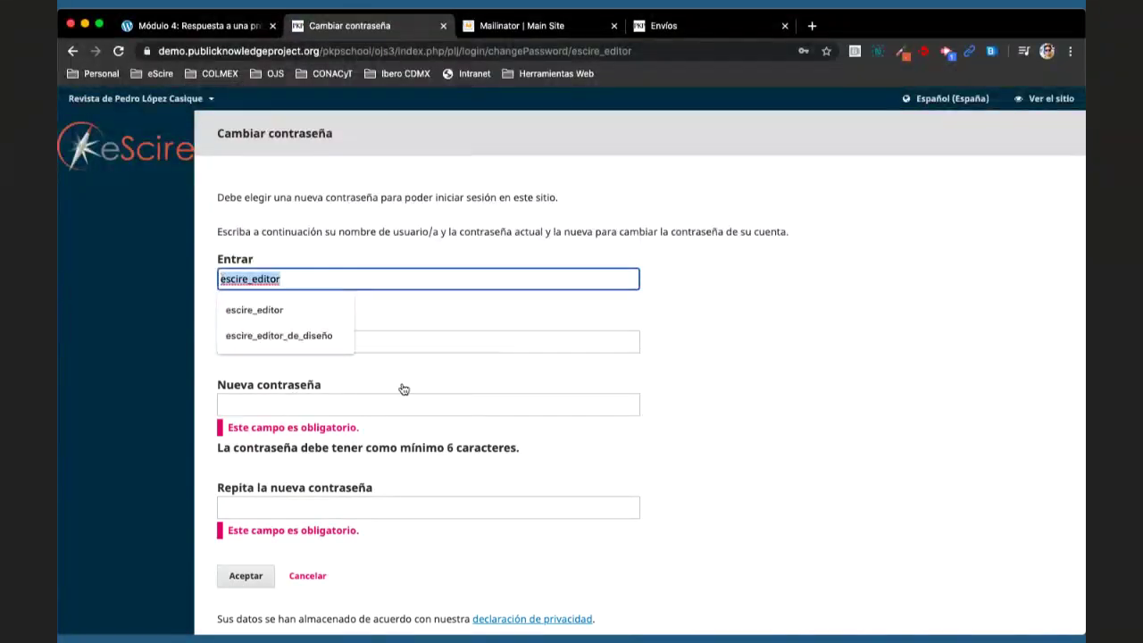
click(378, 400)
key(super+v)
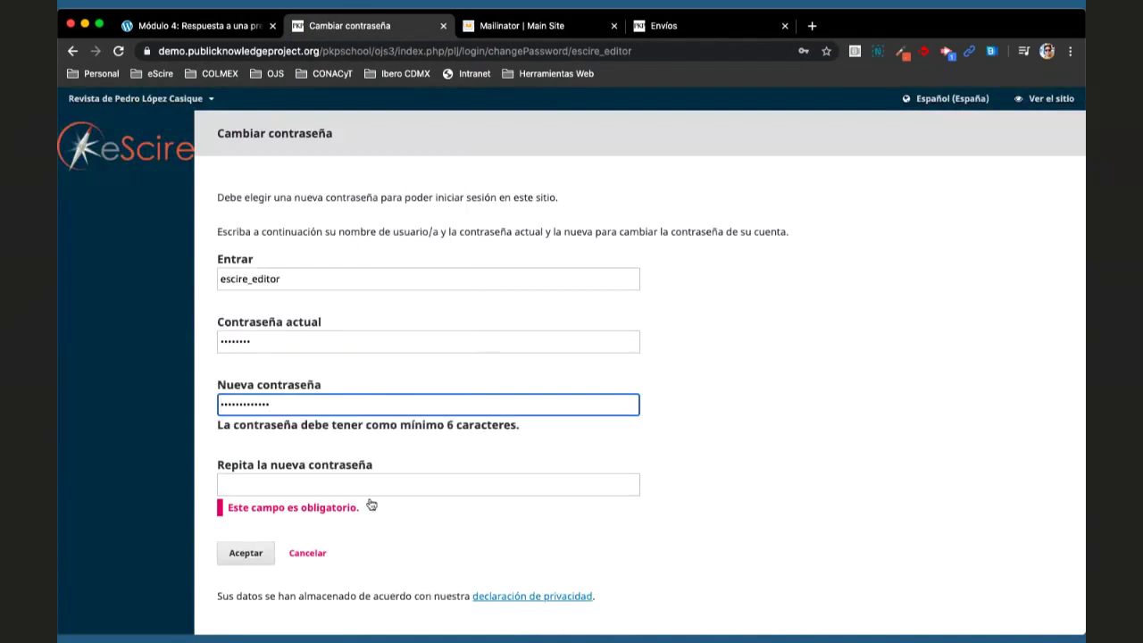
click(373, 489)
key(super+v)
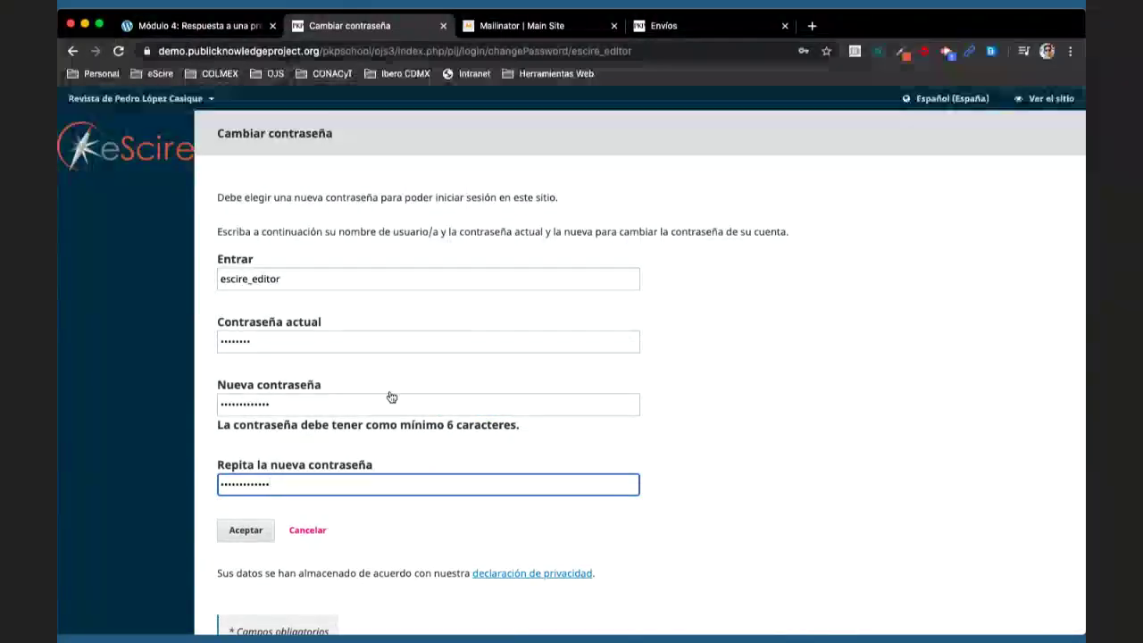
scroll(391, 397, down, 1)
key(Return)
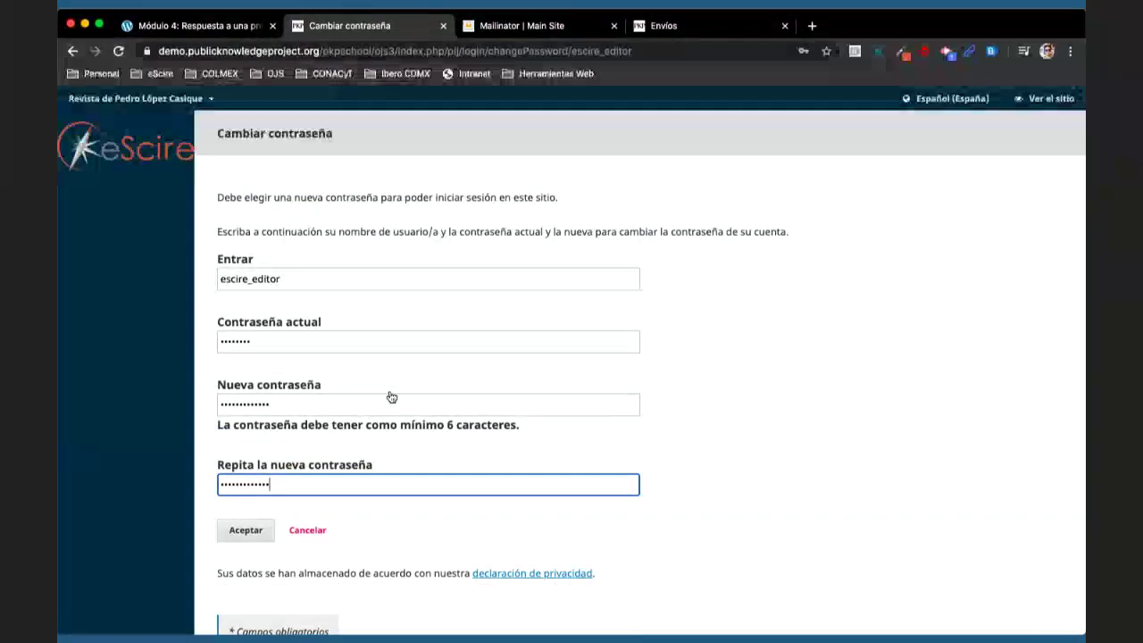
click(258, 529)
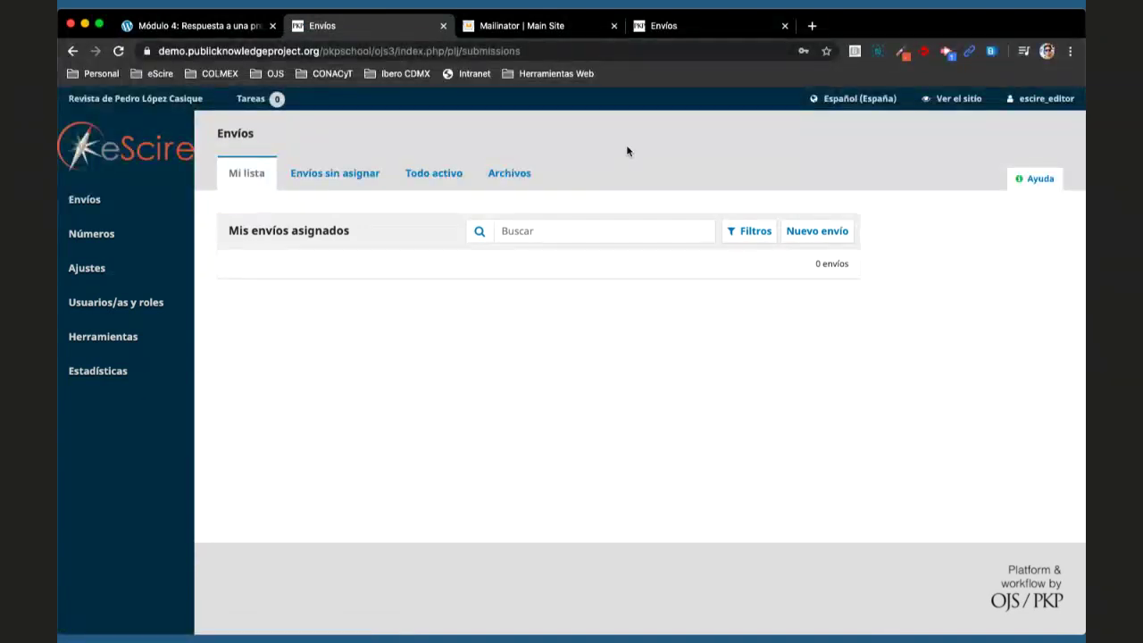
- Switch back to the PKP School Módulo 4 lesson tab
click(198, 32)
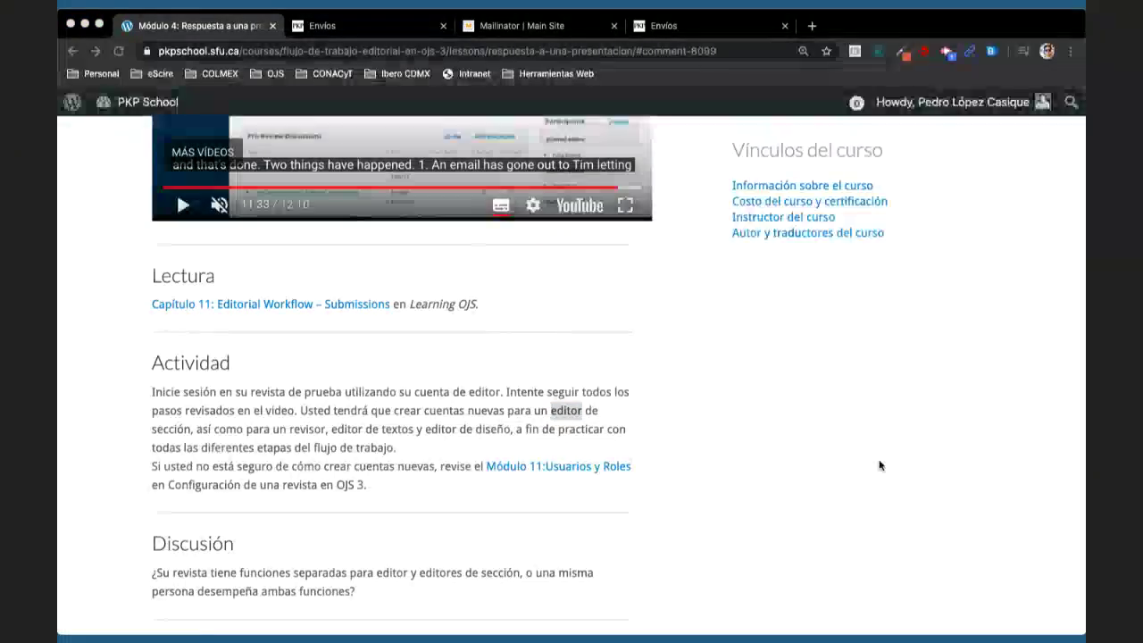
- Scroll through the lesson's Actividad section, then return to the journal's Envíos tab
scroll(840, 471, up, 5)
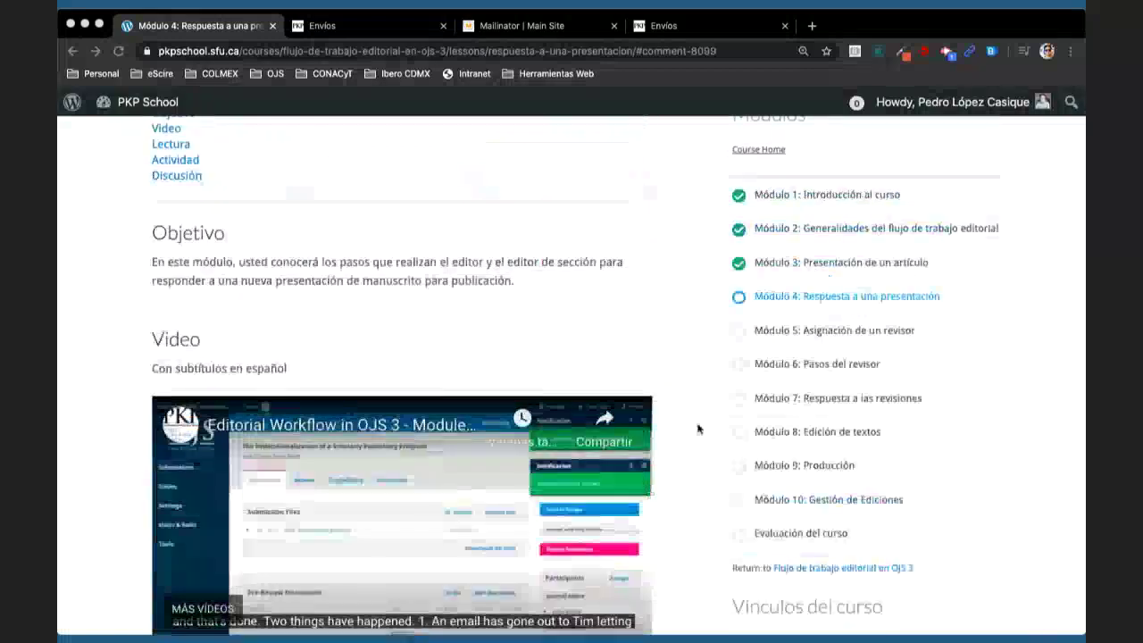
scroll(698, 430, down, 6)
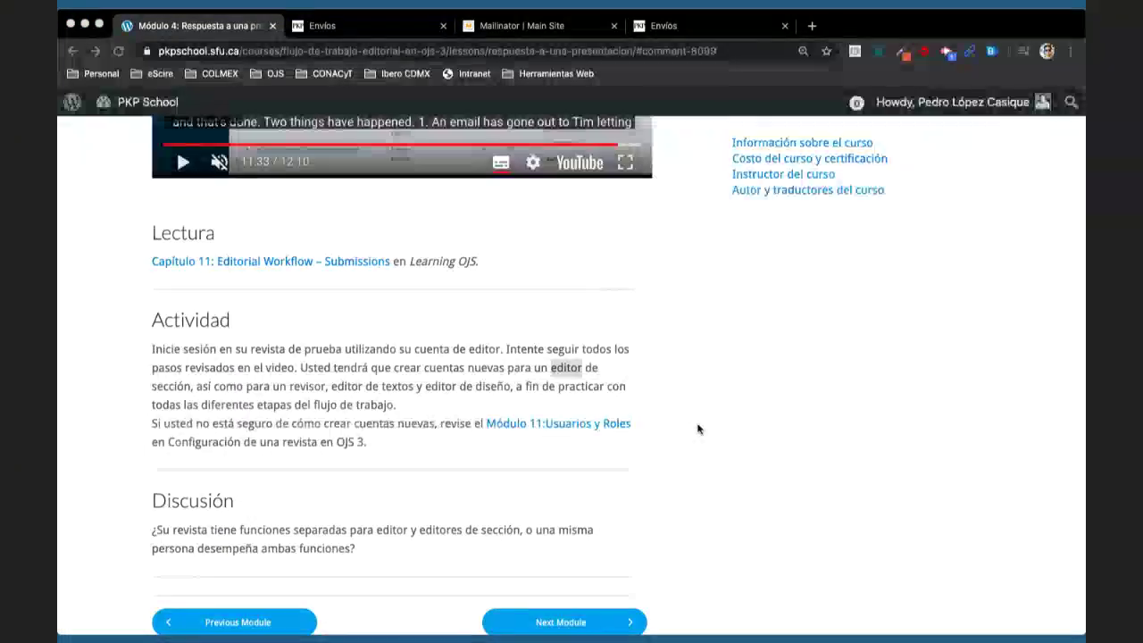
click(338, 39)
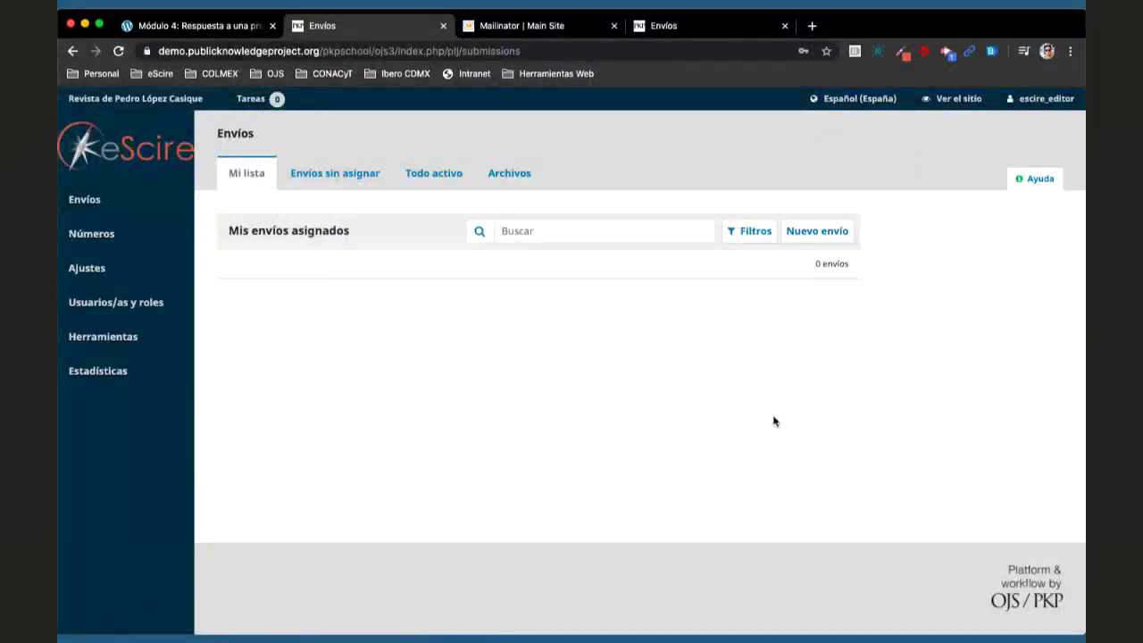
- Sign out of the editor account and log in with the journal owner's saved login
mouse_move(1047, 98)
click(1009, 146)
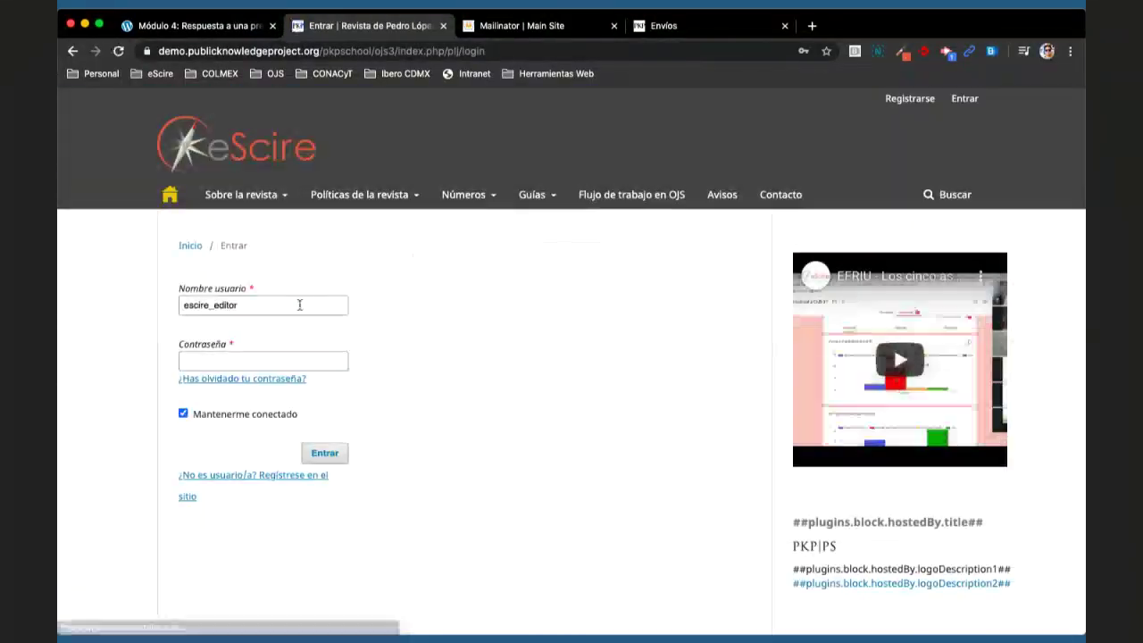
click(298, 305)
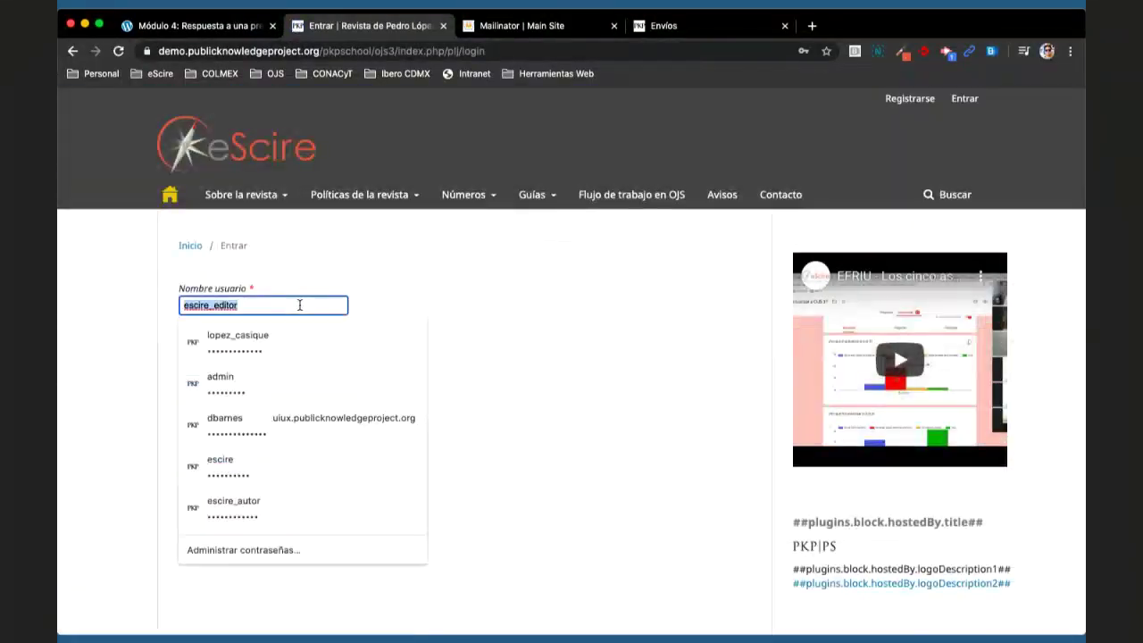
click(259, 348)
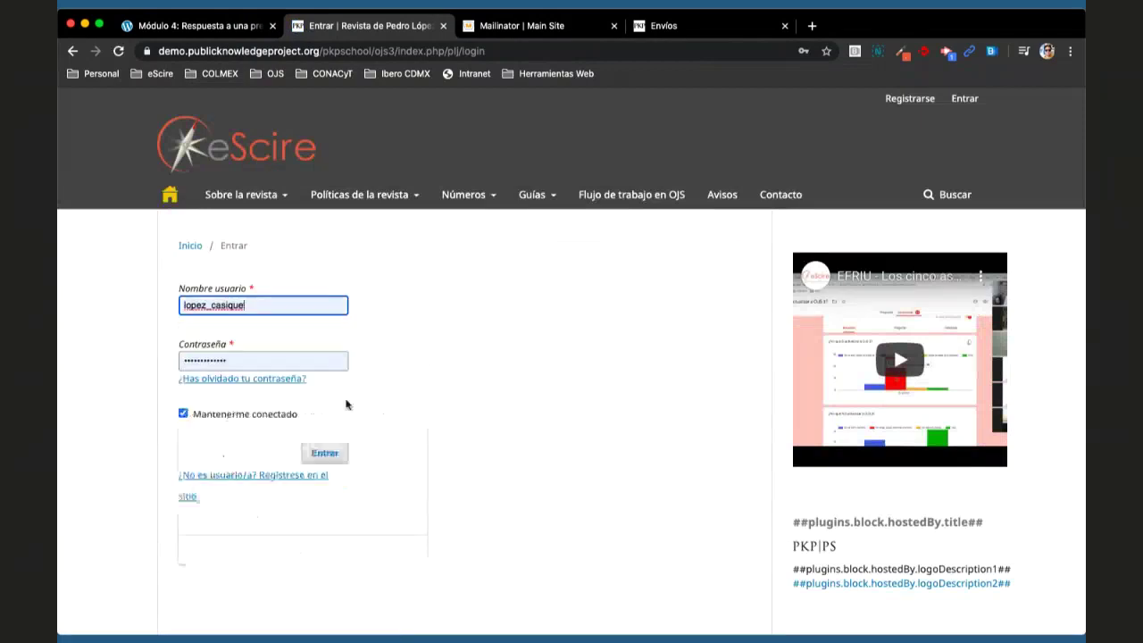
click(325, 453)
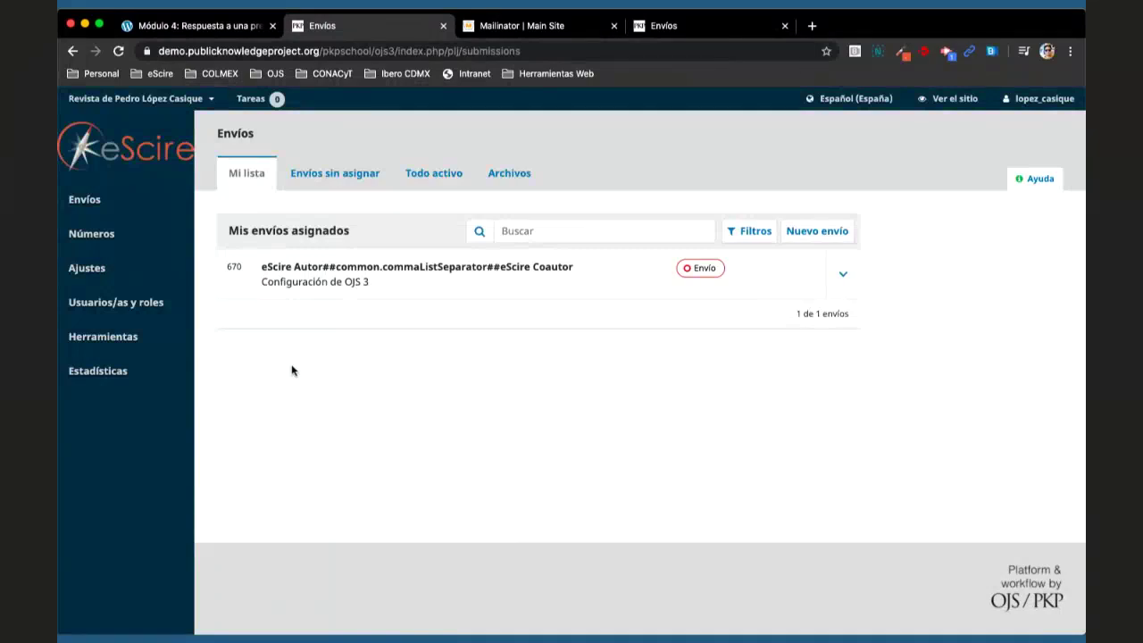
- Go to the journal's users list and start adding a new user
mouse_move(126, 305)
click(237, 304)
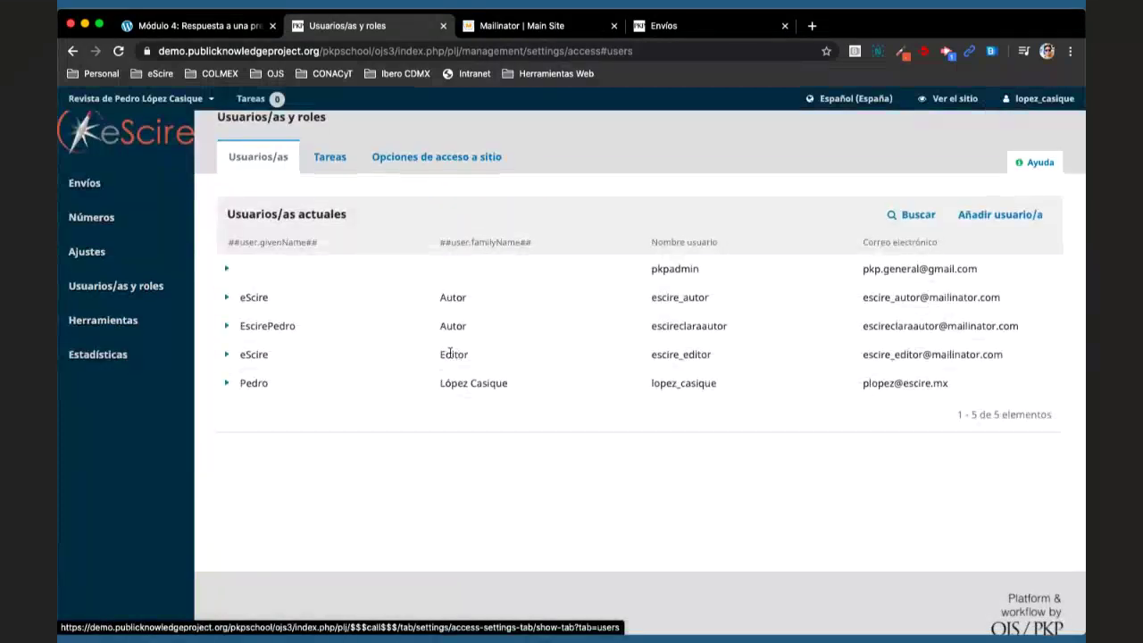
double_click(449, 354)
click(581, 474)
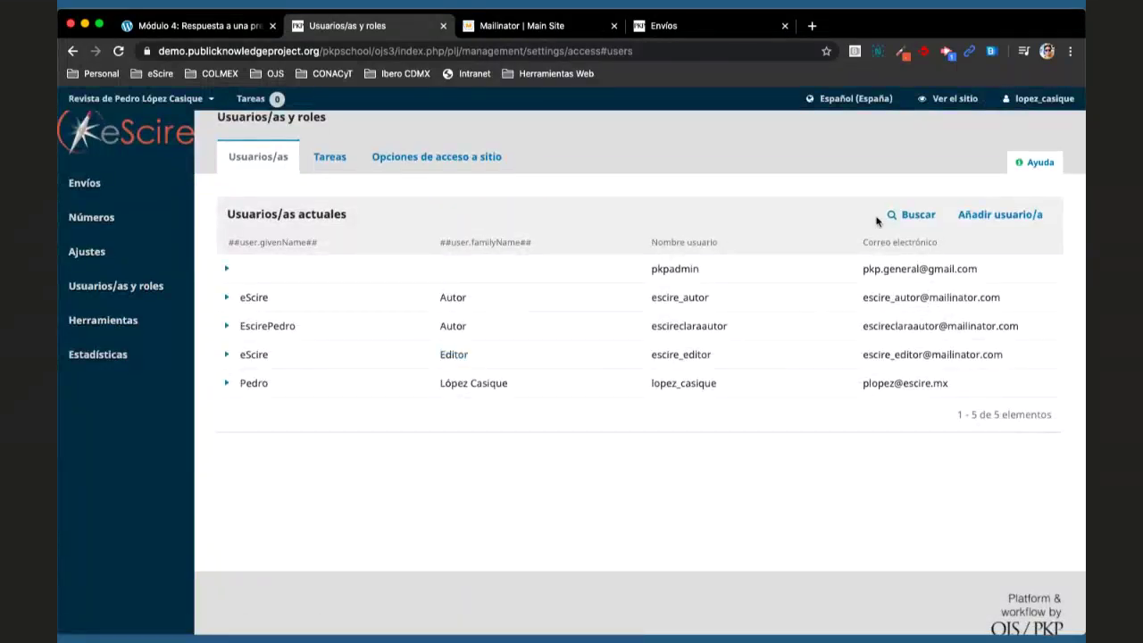
click(987, 215)
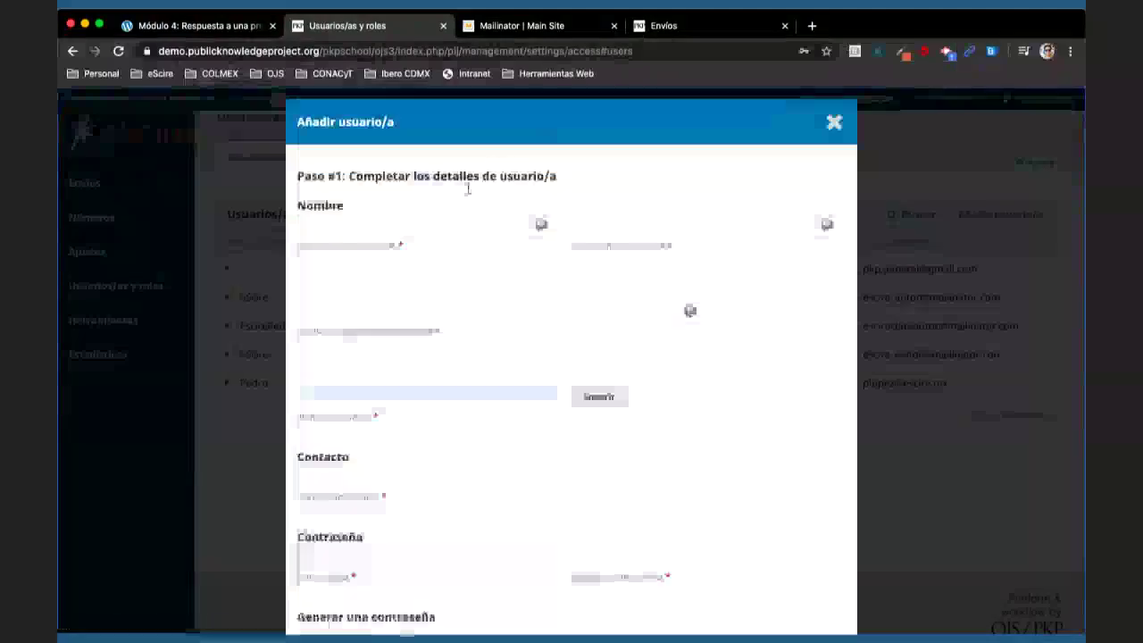
- Fill in given name eScire and family name Editor de Seccion, with English versions
click(440, 227)
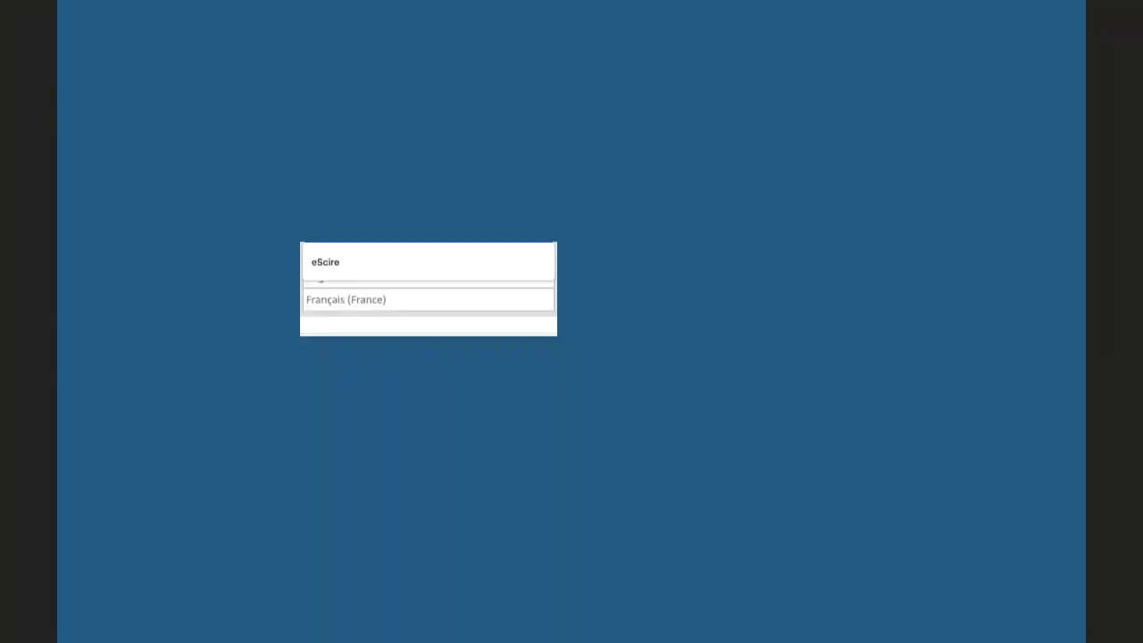
text(eScire)
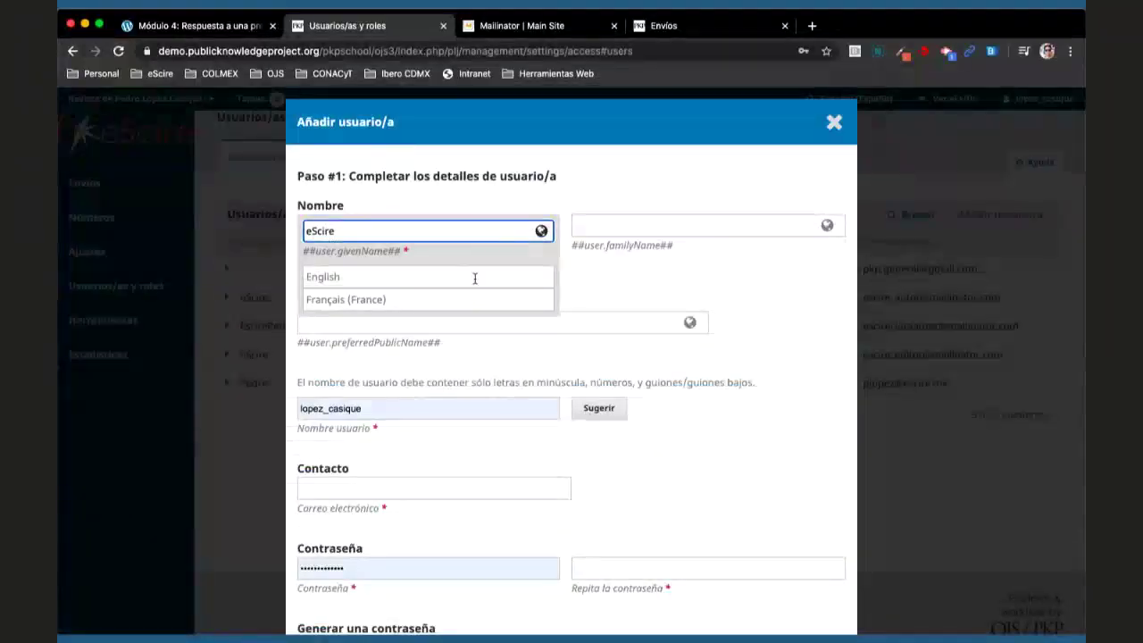
click(474, 277)
text(eScire)
click(643, 223)
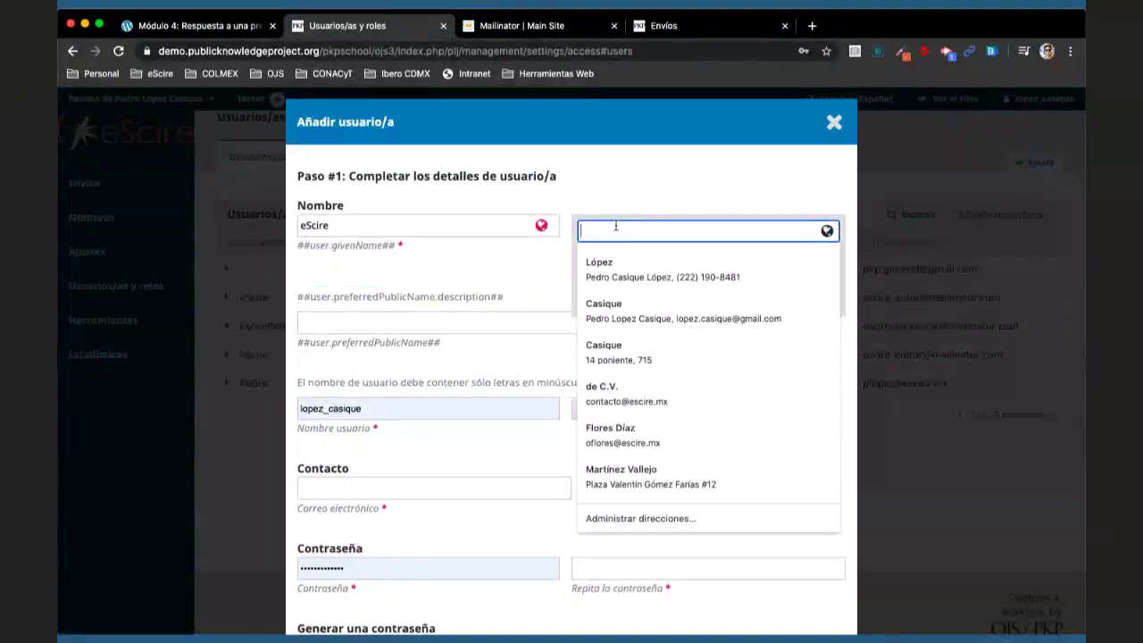
text(de S)
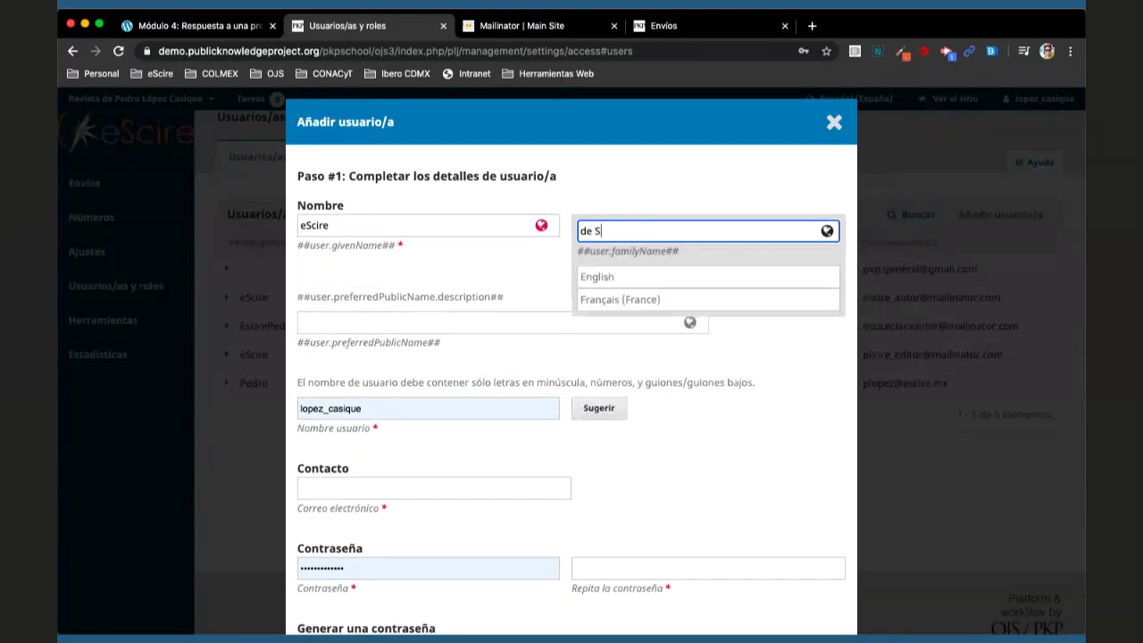
text(eccion)
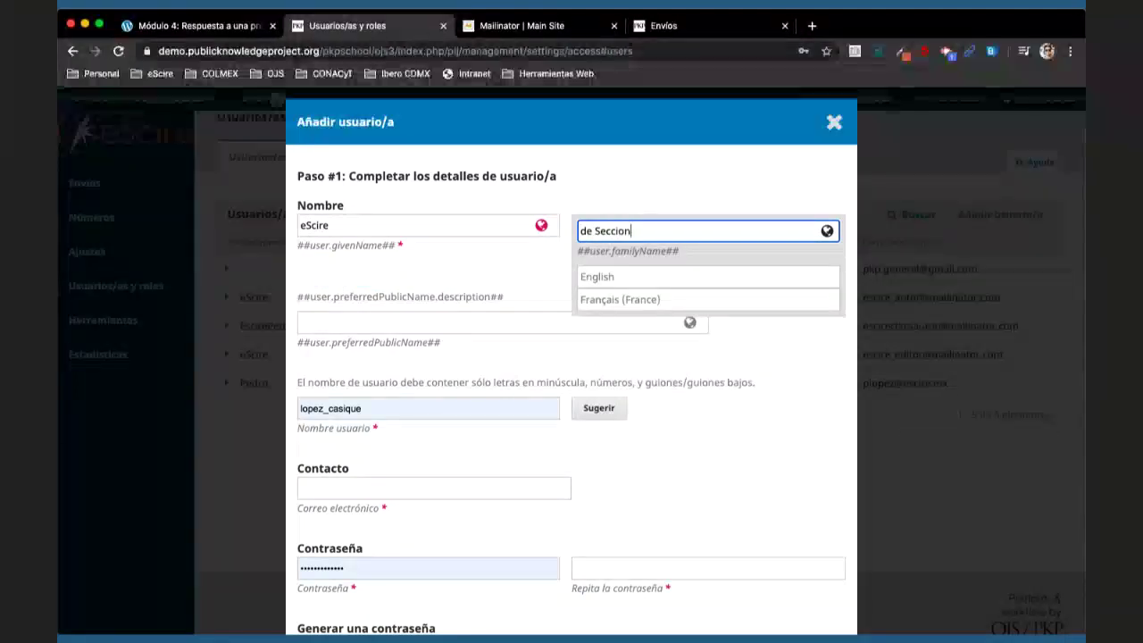
key(Tab)
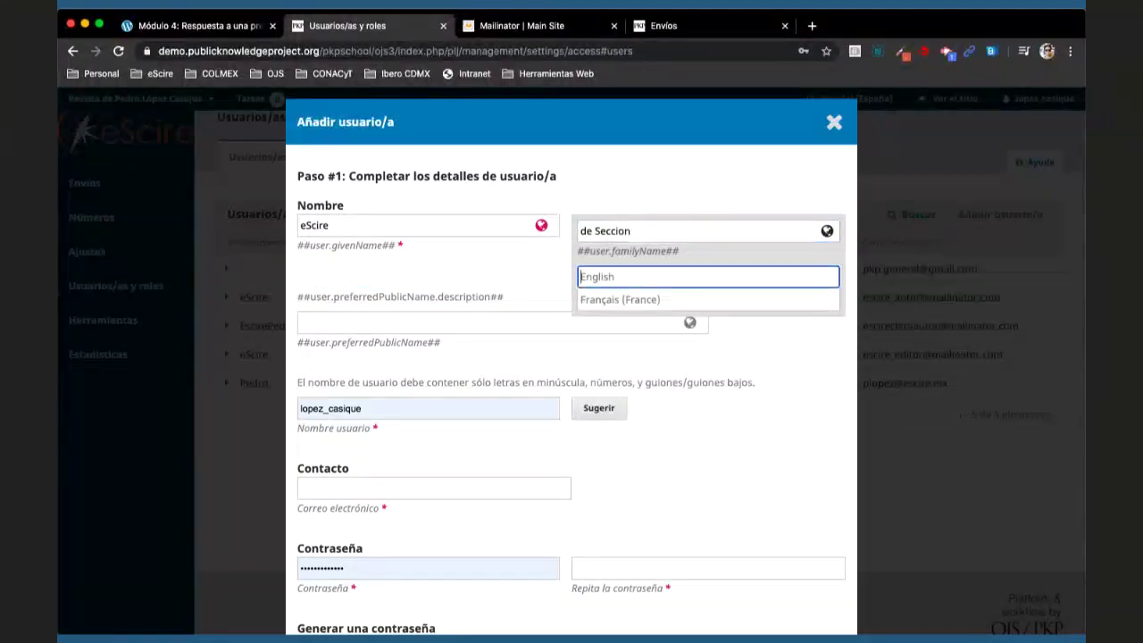
text(Section)
click(611, 230)
text(Ed)
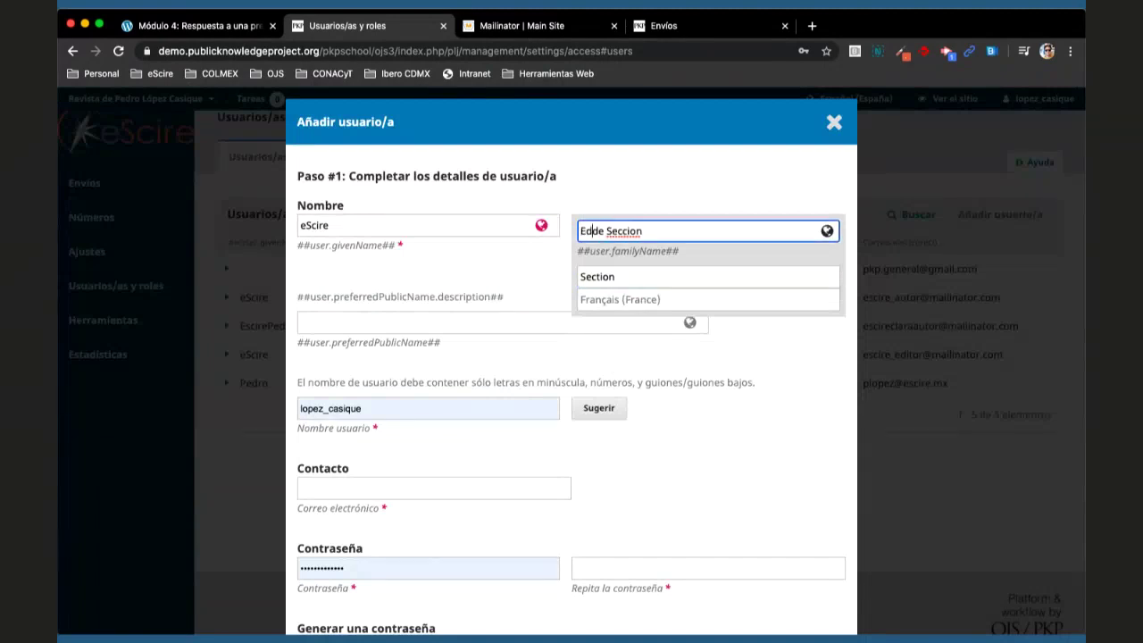
text(itor)
click(616, 277)
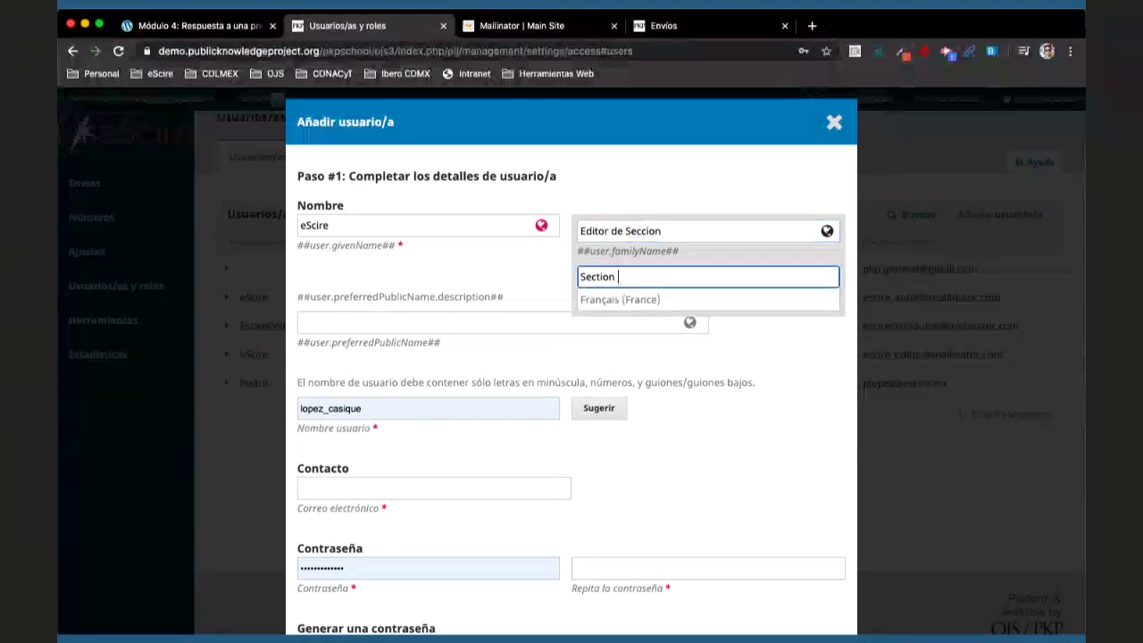
text(Editor)
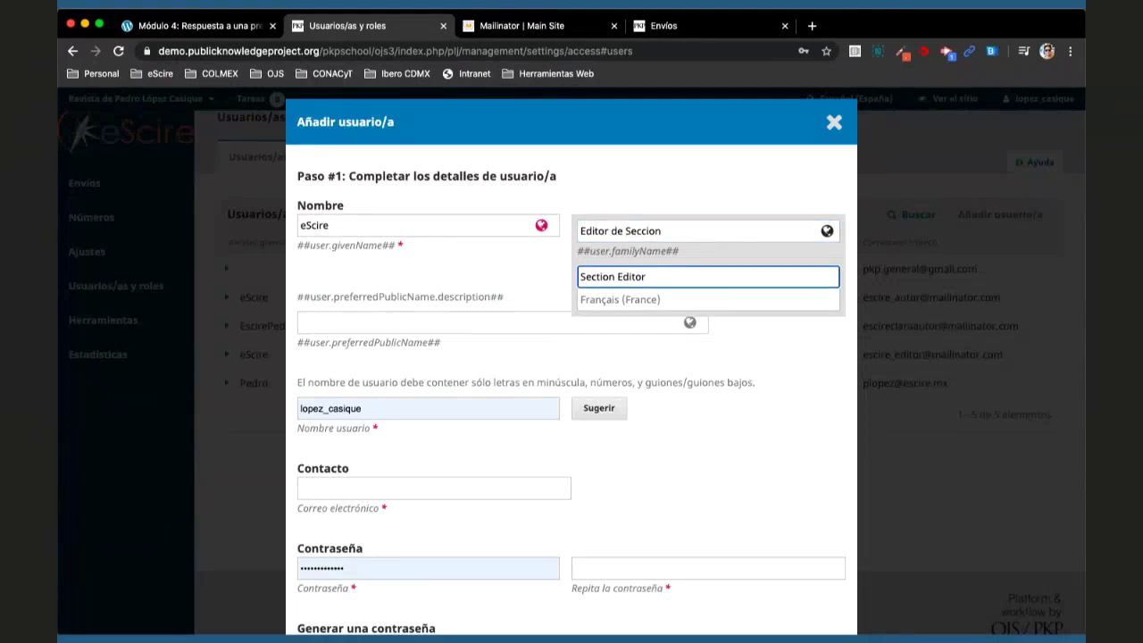
click(476, 402)
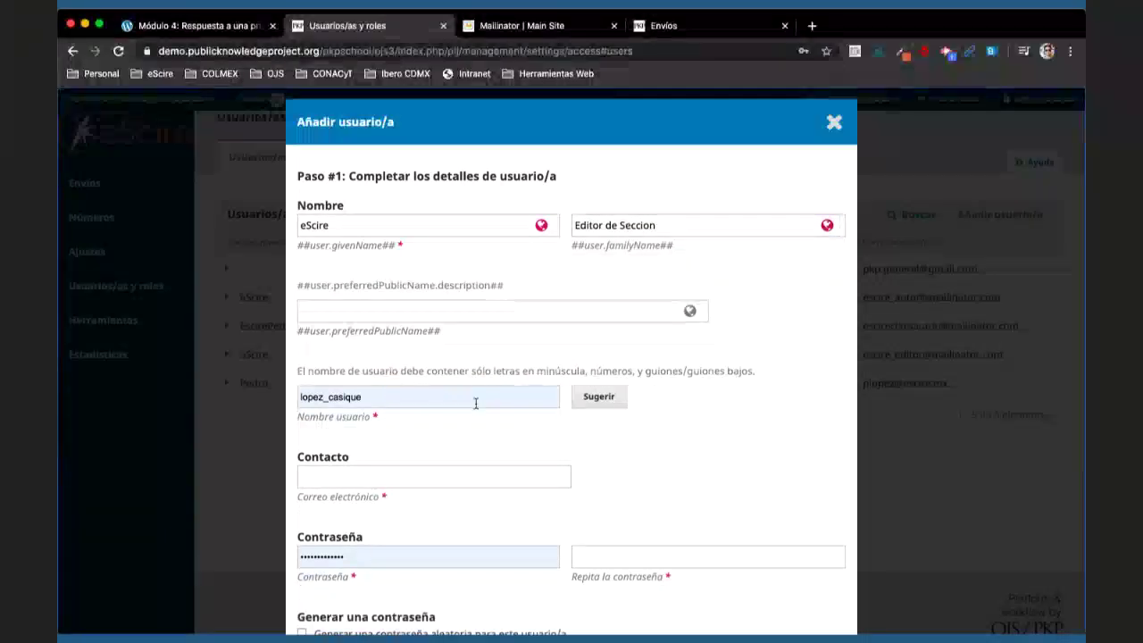
key(super+a)
key(BackSpace)
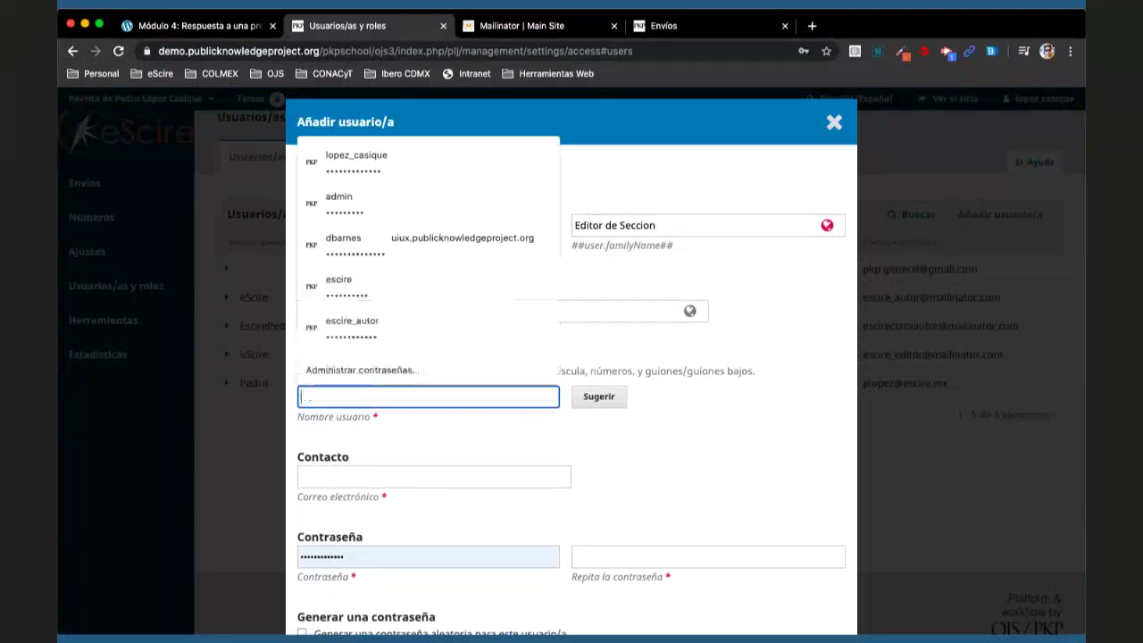
text(escire)
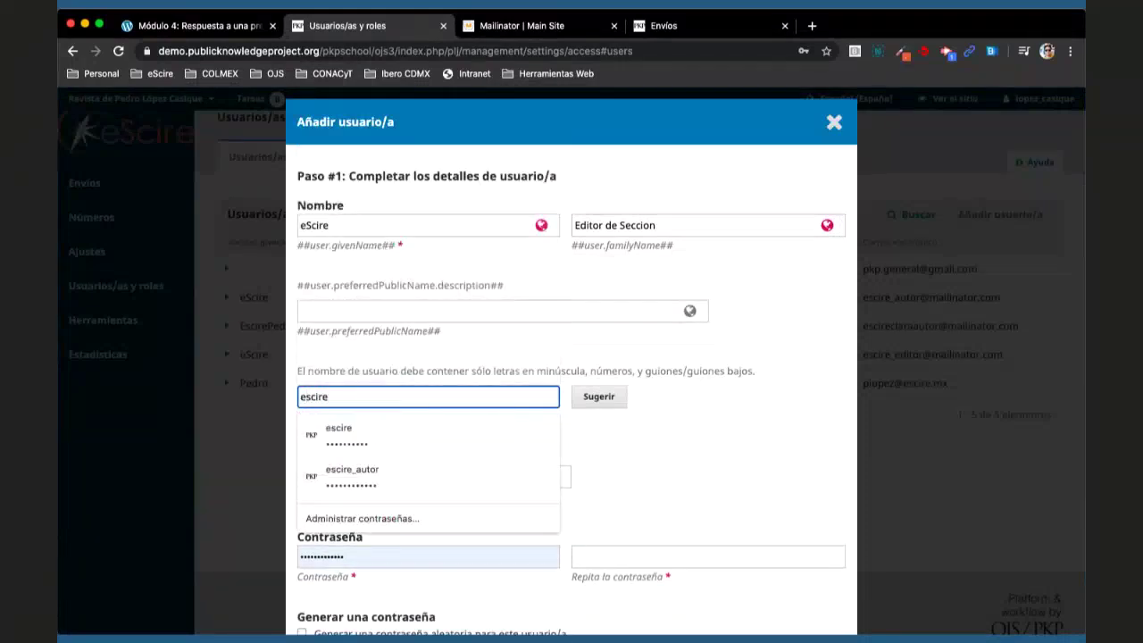
text(_editor)
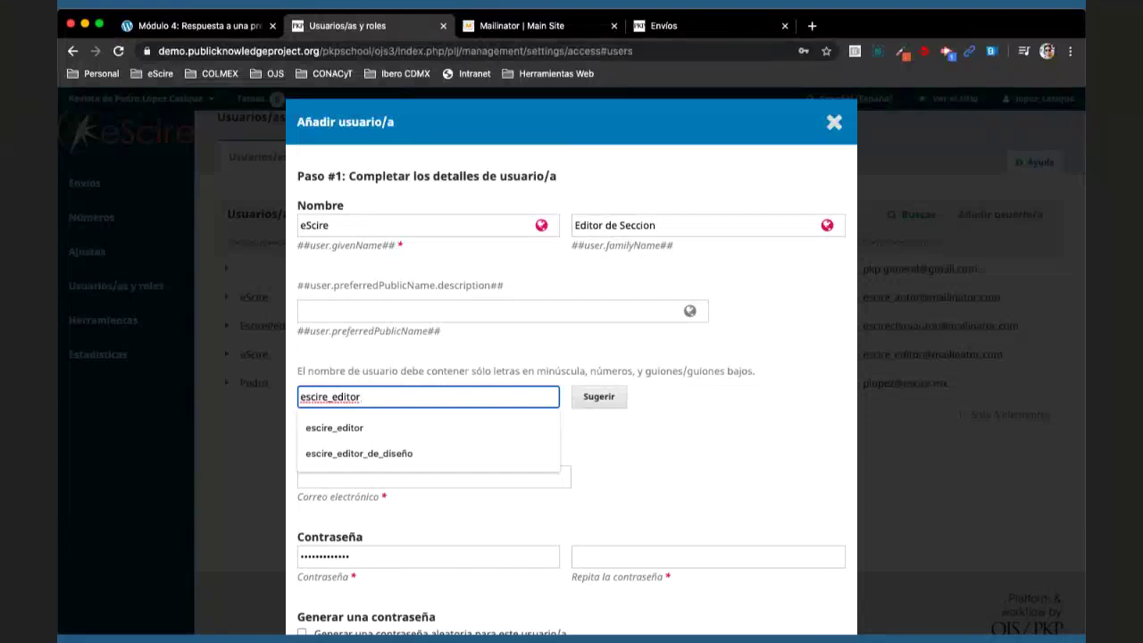
text(deseccion)
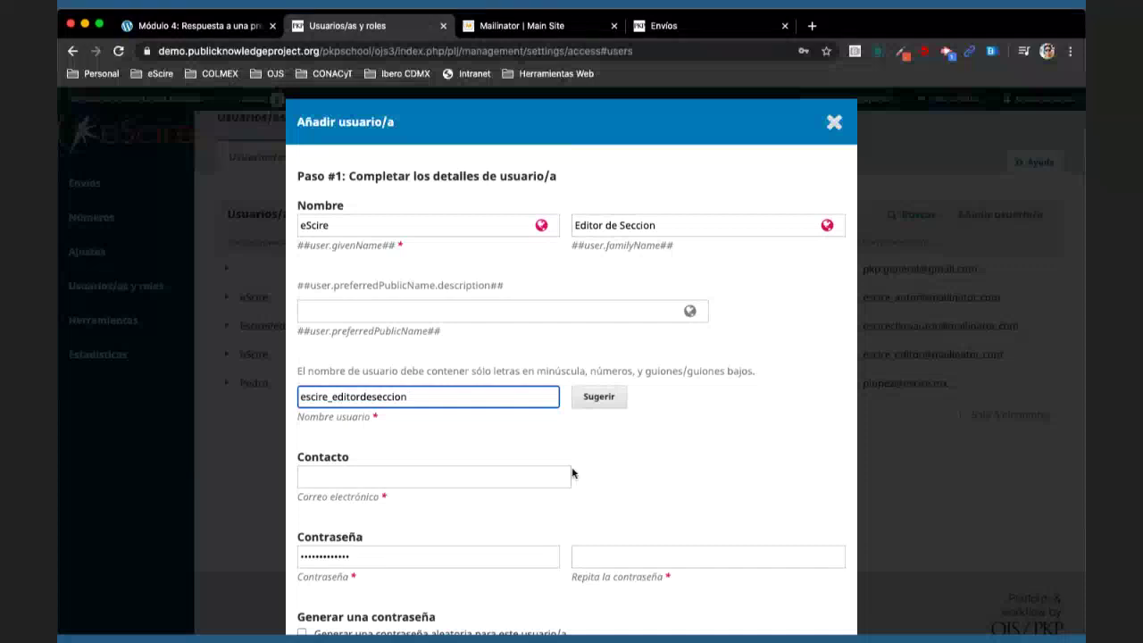
scroll(573, 473, down, 1)
click(427, 354)
double_click(427, 353)
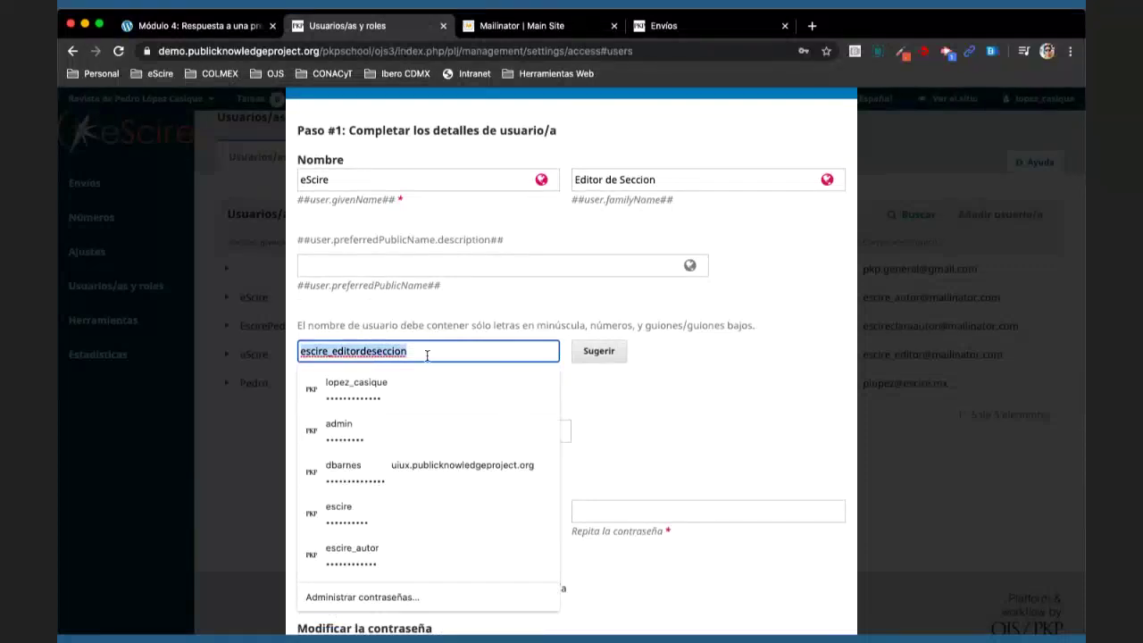
key(ctrl+c)
click(460, 430)
key(ctrl+v)
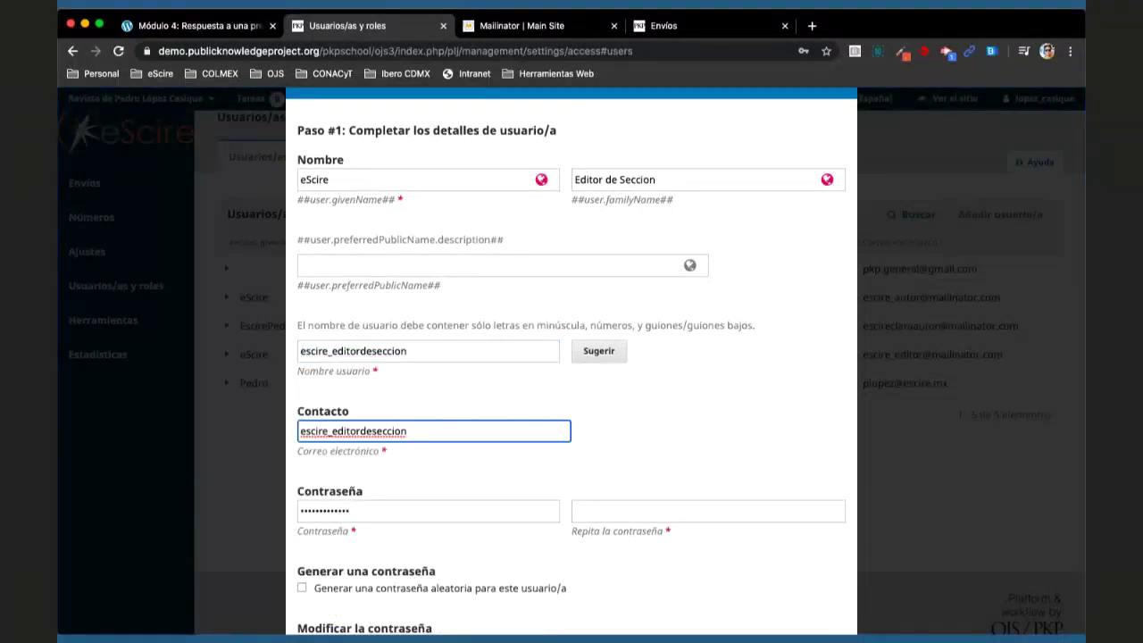
text(@mailinator.com)
- Enter the new account password in both Contraseña fields
scroll(662, 381, down, 5)
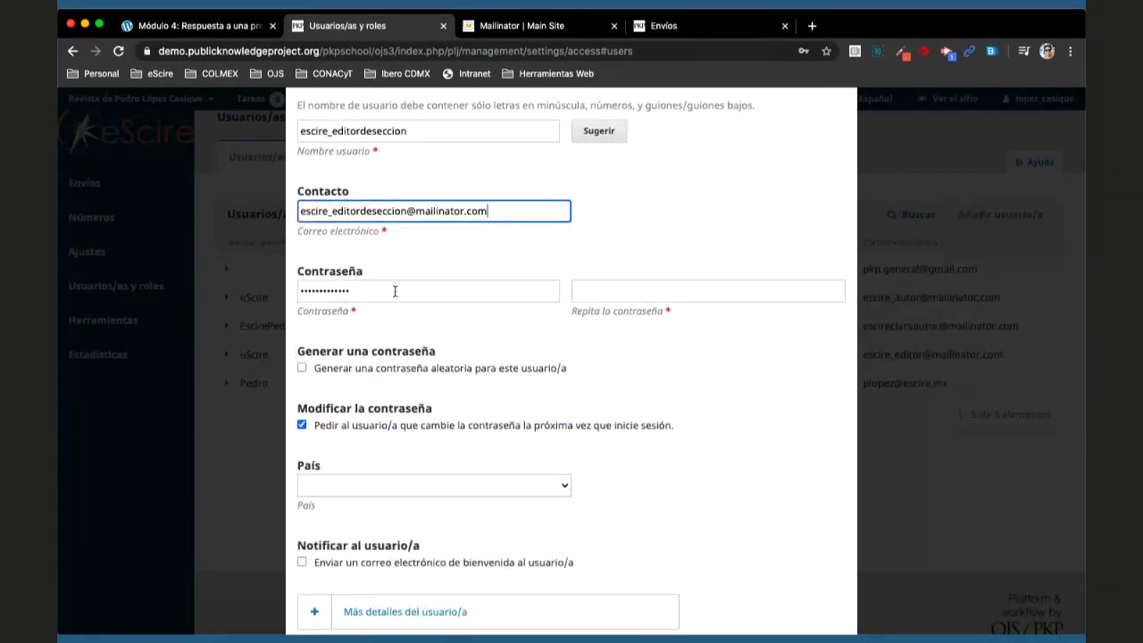
drag(408, 212, 275, 217)
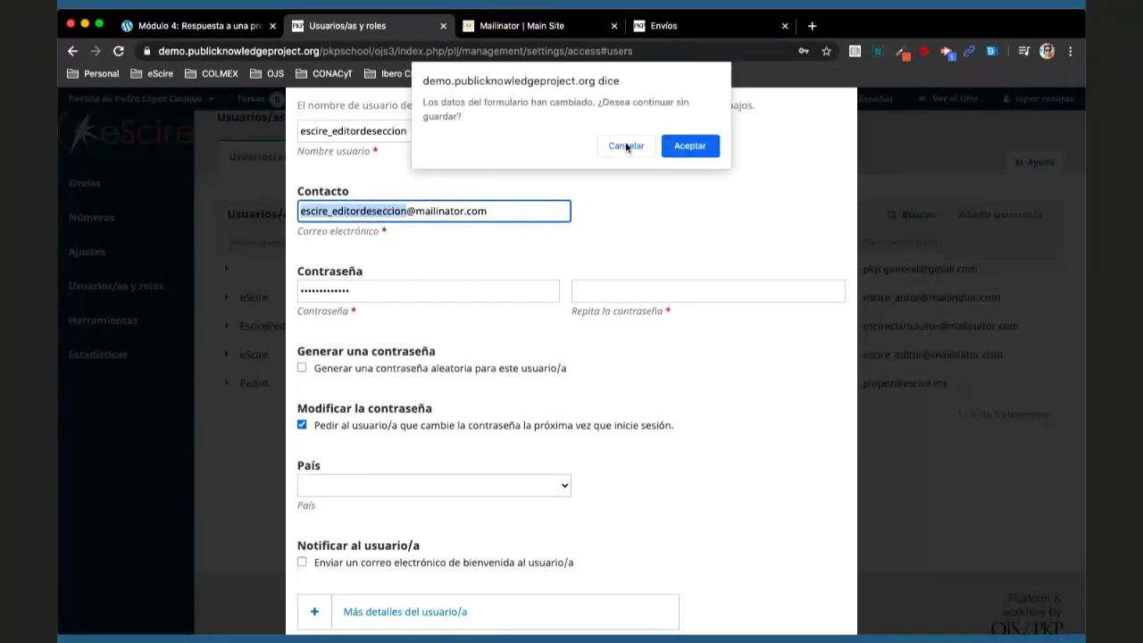
click(626, 147)
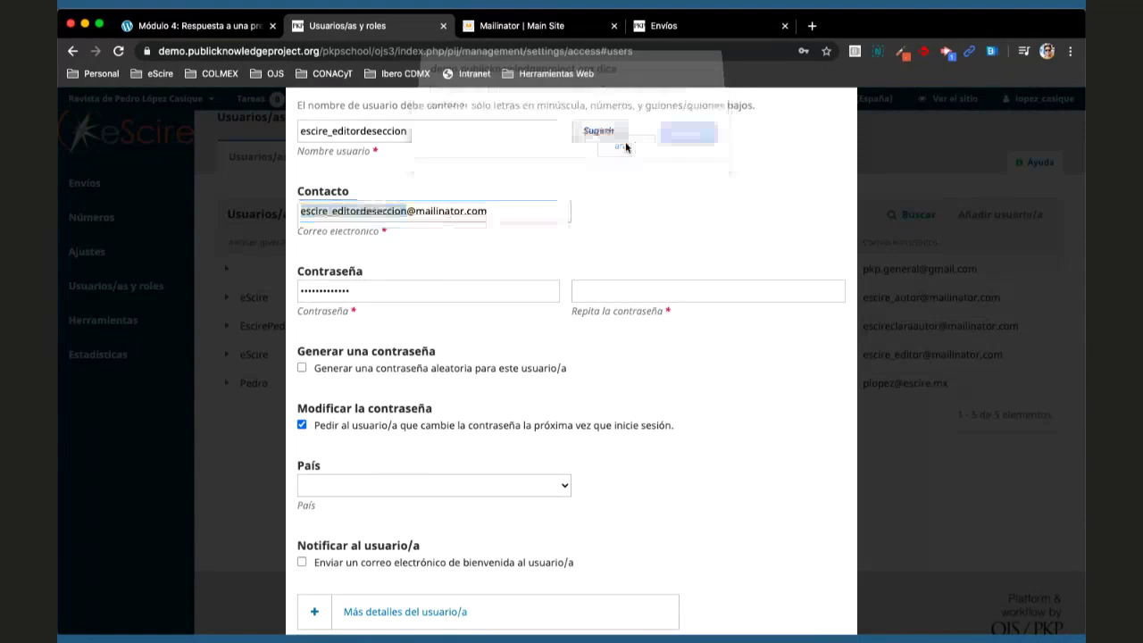
click(407, 211)
drag(408, 211, 300, 212)
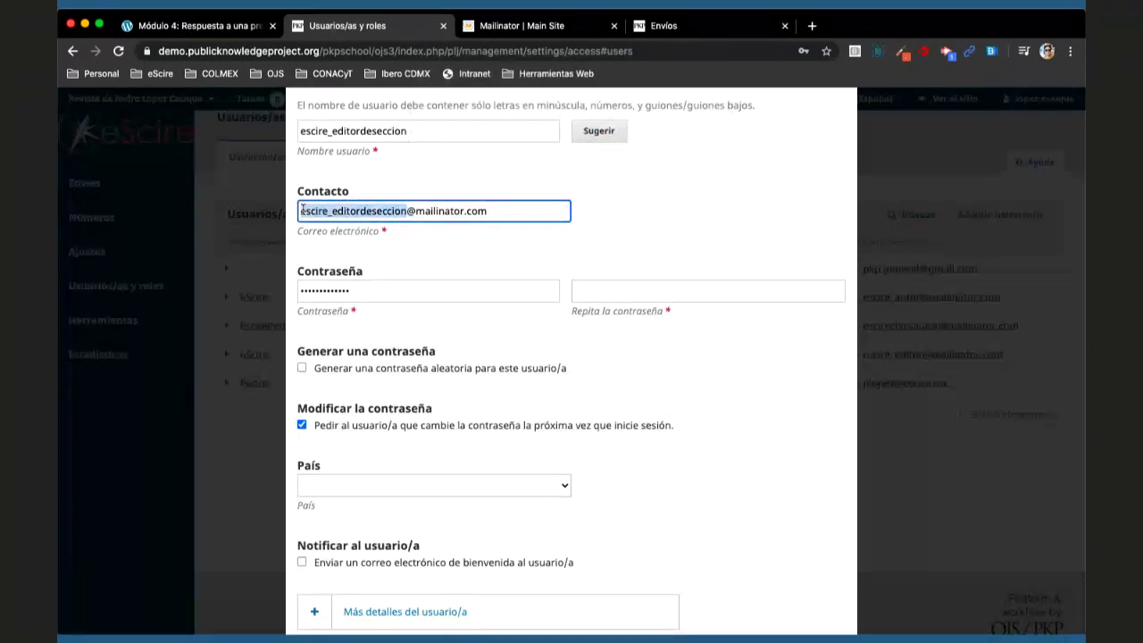
double_click(373, 300)
key(ctrl+v)
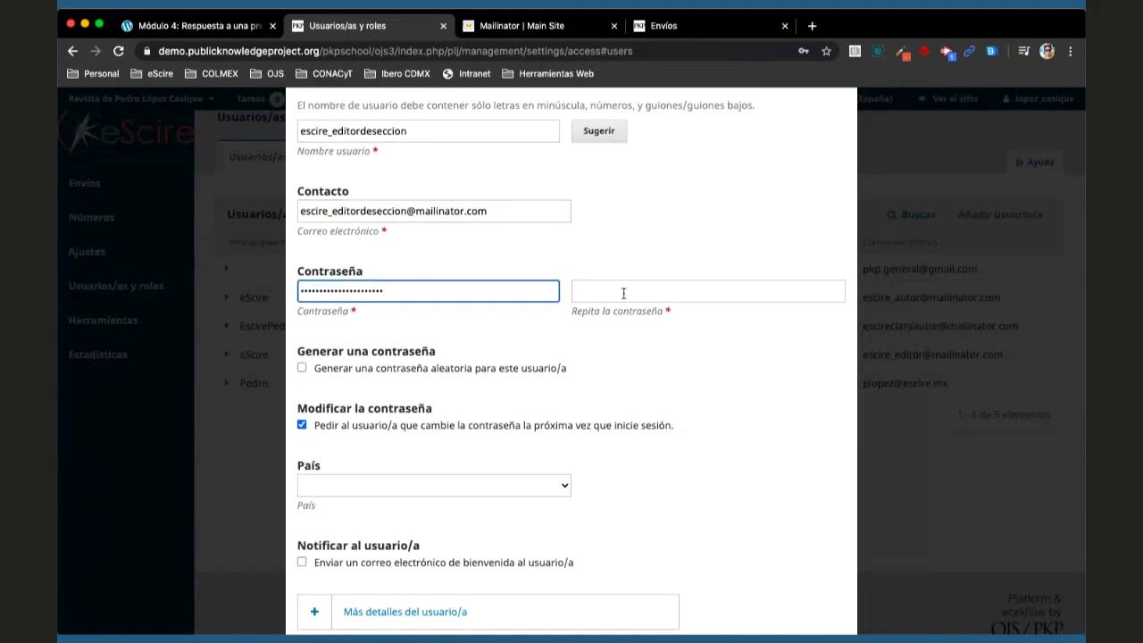
click(624, 293)
key(ctrl+v)
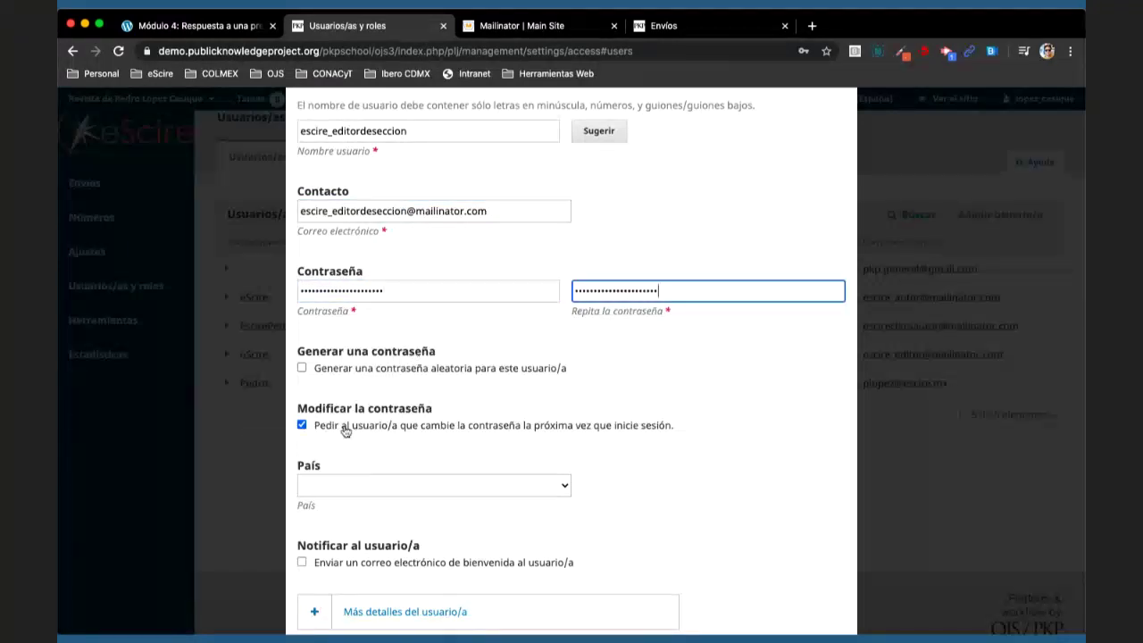
- Turn off the forced password change and enable the welcome e-mail
click(348, 429)
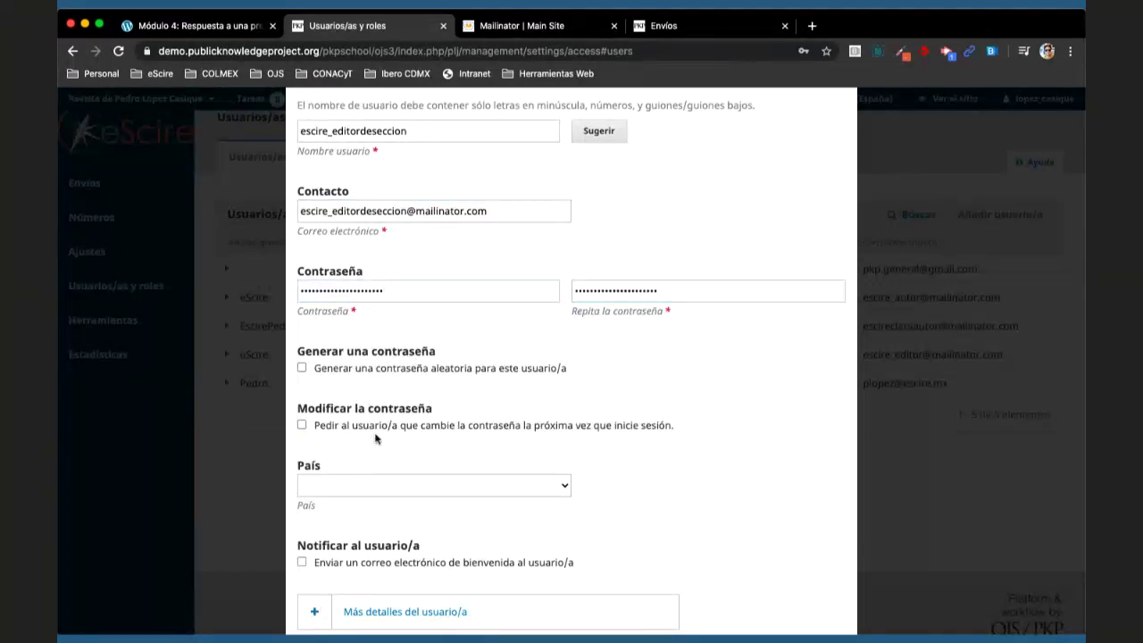
scroll(376, 437, down, 2)
click(342, 475)
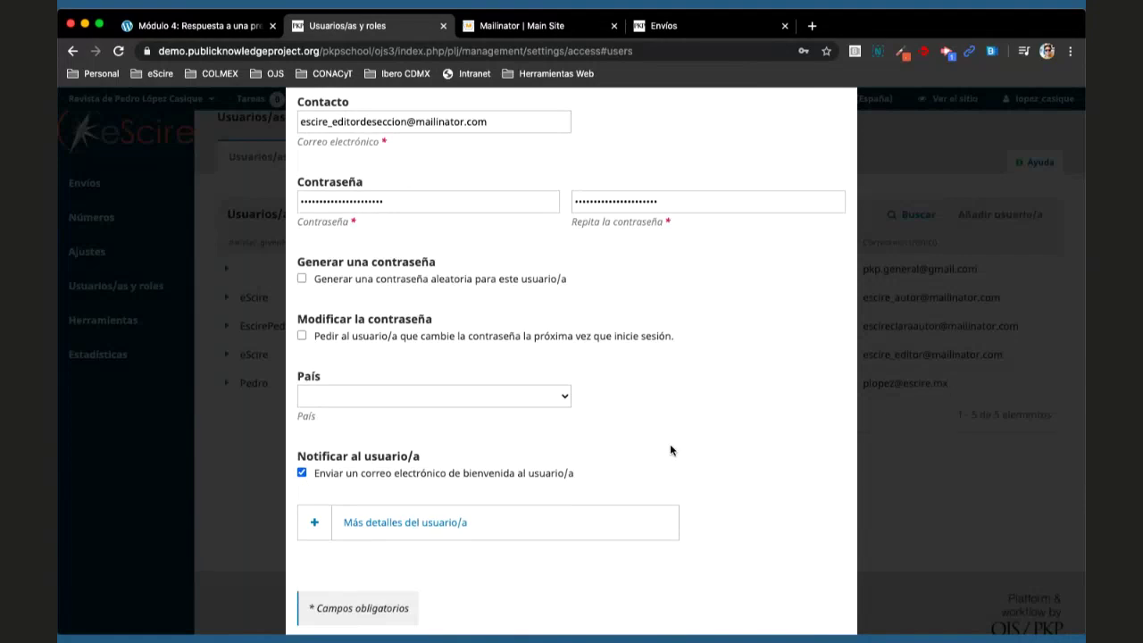
scroll(671, 451, down, 1)
- Submit the details, decline saving the password, and save the user with the Editor/a de sección role
click(325, 599)
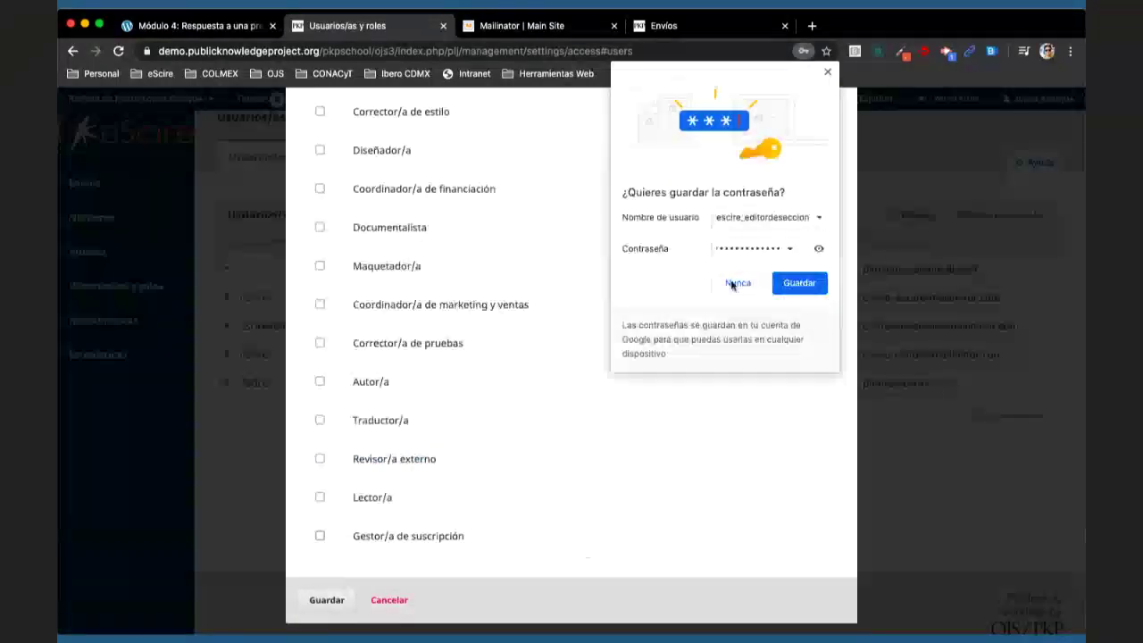
click(735, 284)
scroll(627, 353, up, 5)
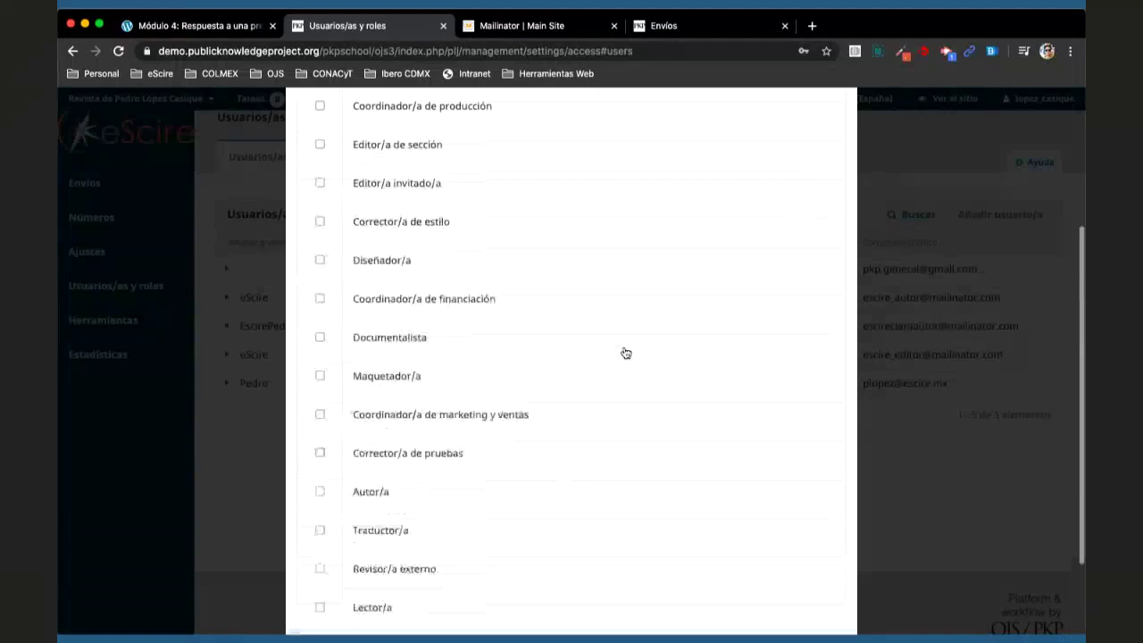
click(319, 233)
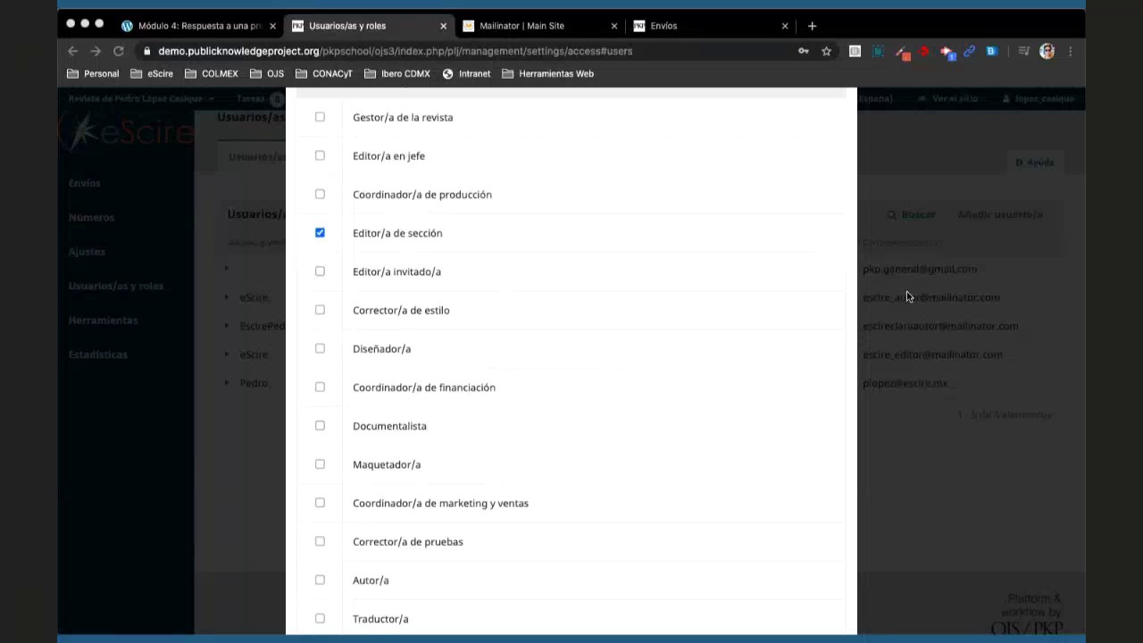
scroll(570, 414, down, 5)
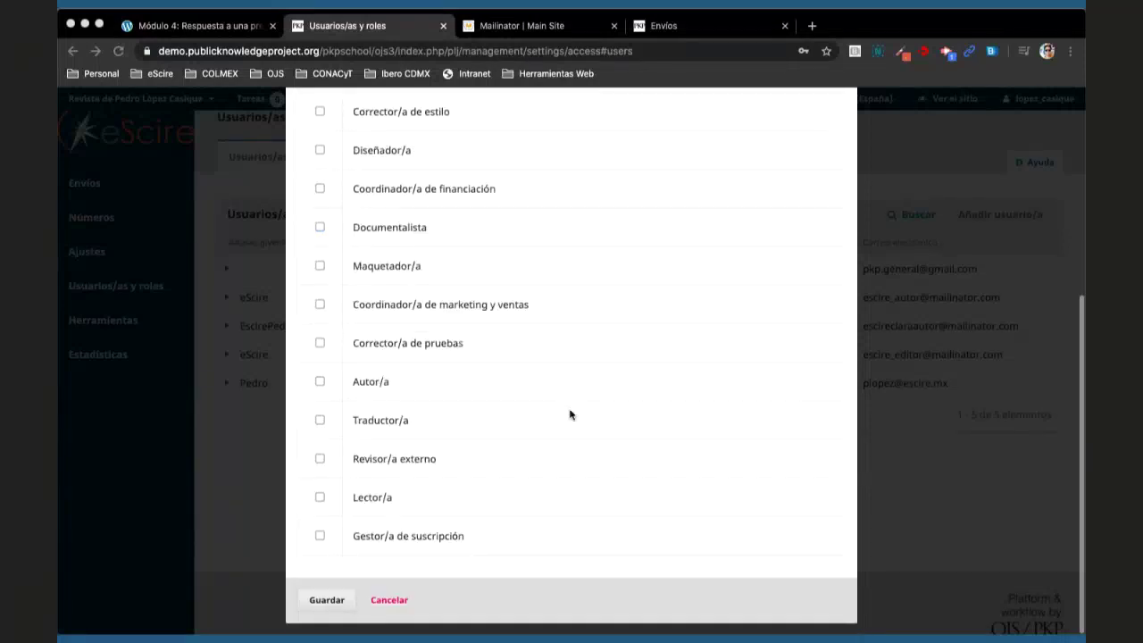
click(327, 603)
click(327, 603)
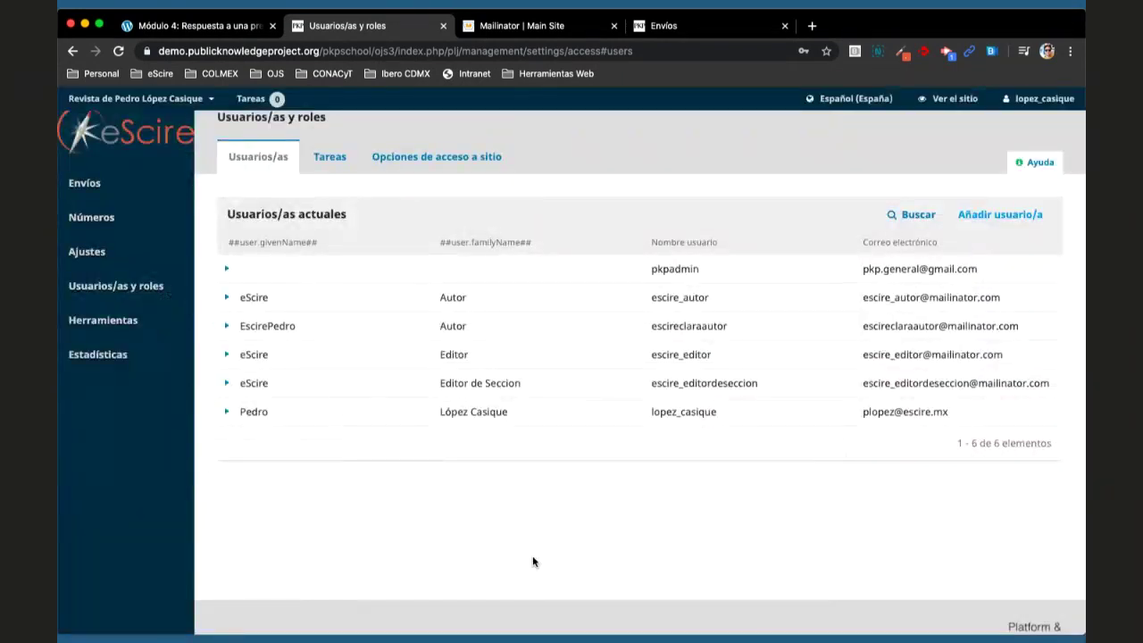
- Open the new user's Mailinator inbox and its registration e-mail, selecting the password shown
click(516, 27)
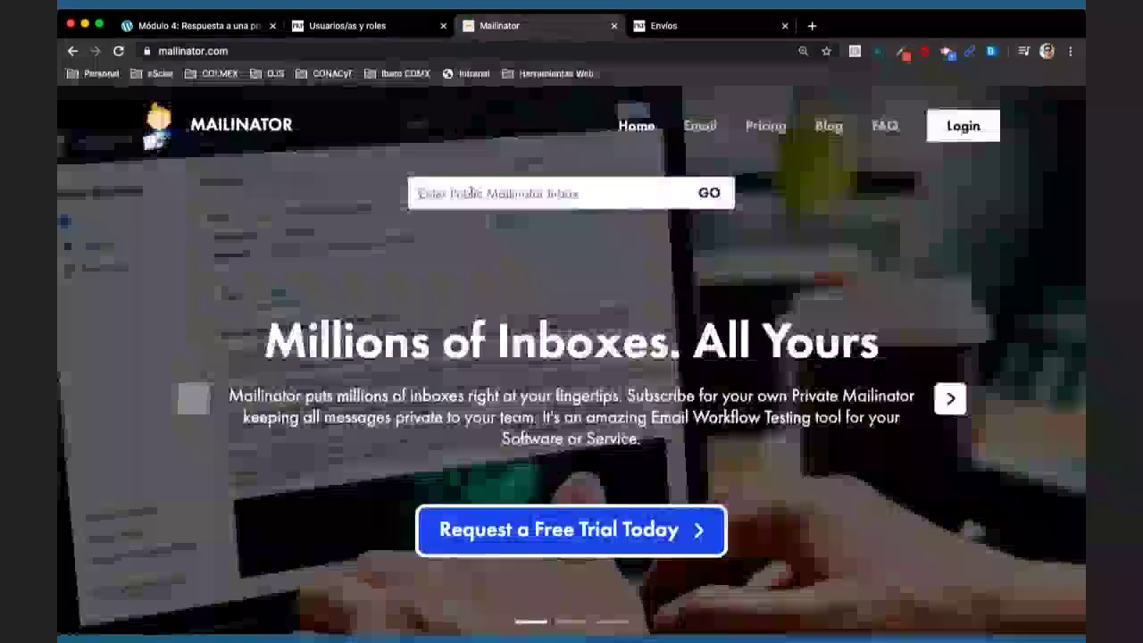
click(471, 193)
key(super+v)
text(@)
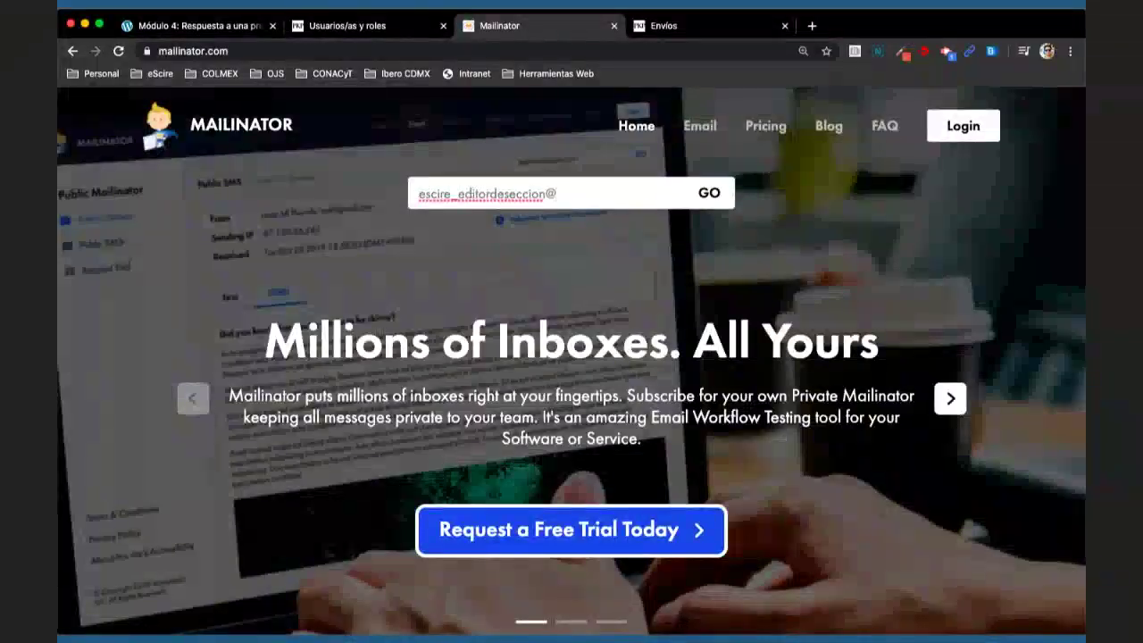
text(mailinato.)
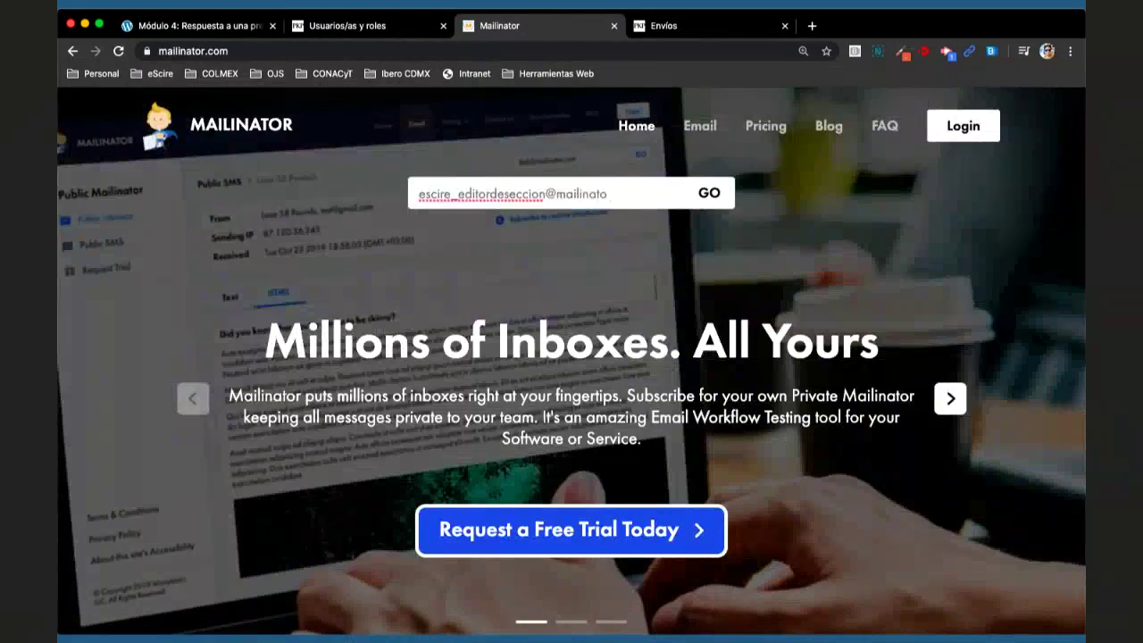
text(r.com)
click(706, 195)
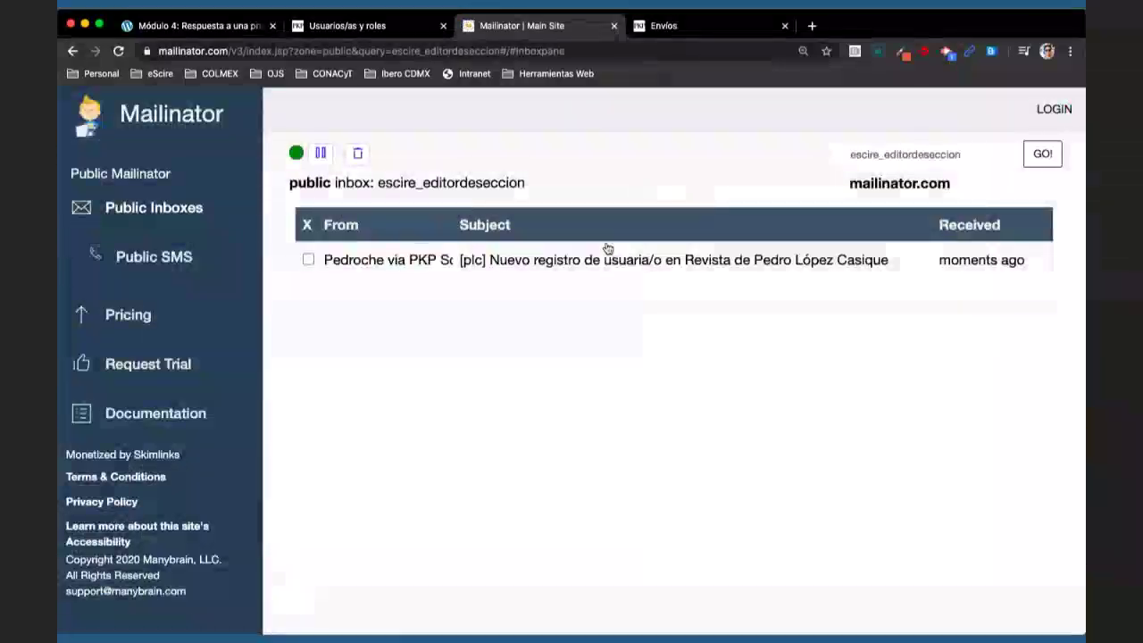
click(618, 261)
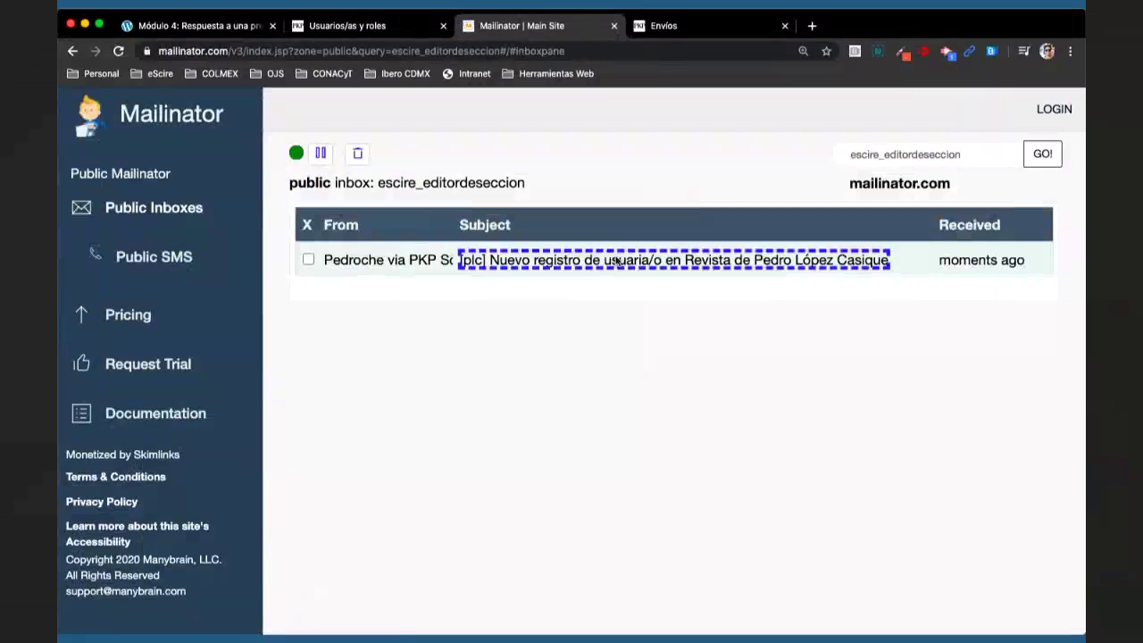
scroll(616, 429, down, 1)
double_click(444, 457)
key(ctrl+c)
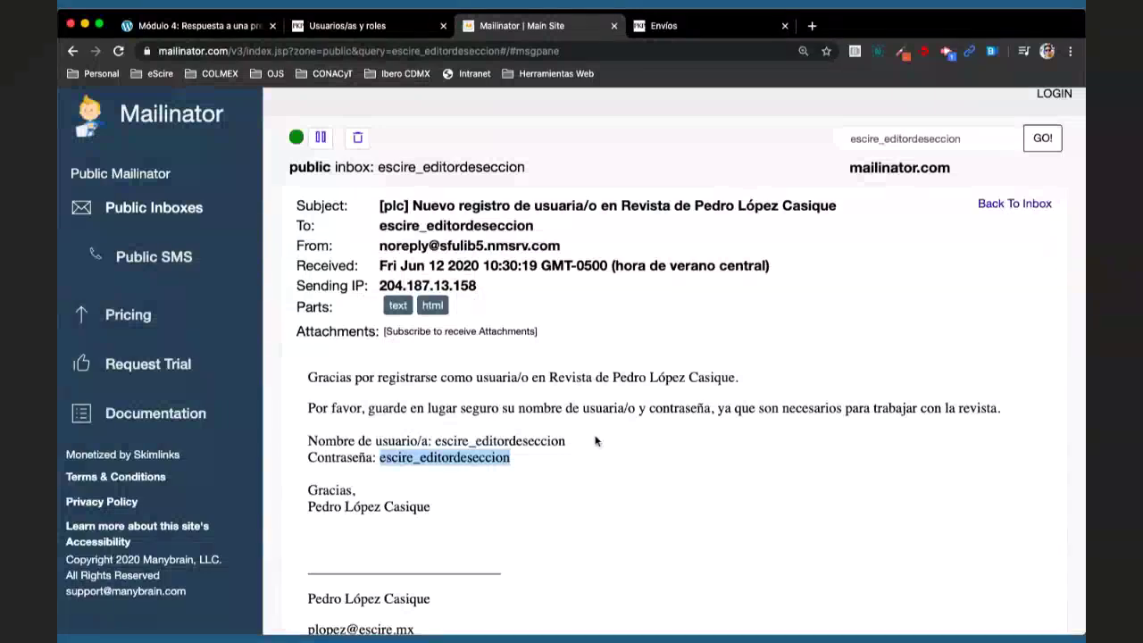
- Log out of OJS and sign in as the section editor with the copied username and password
click(350, 30)
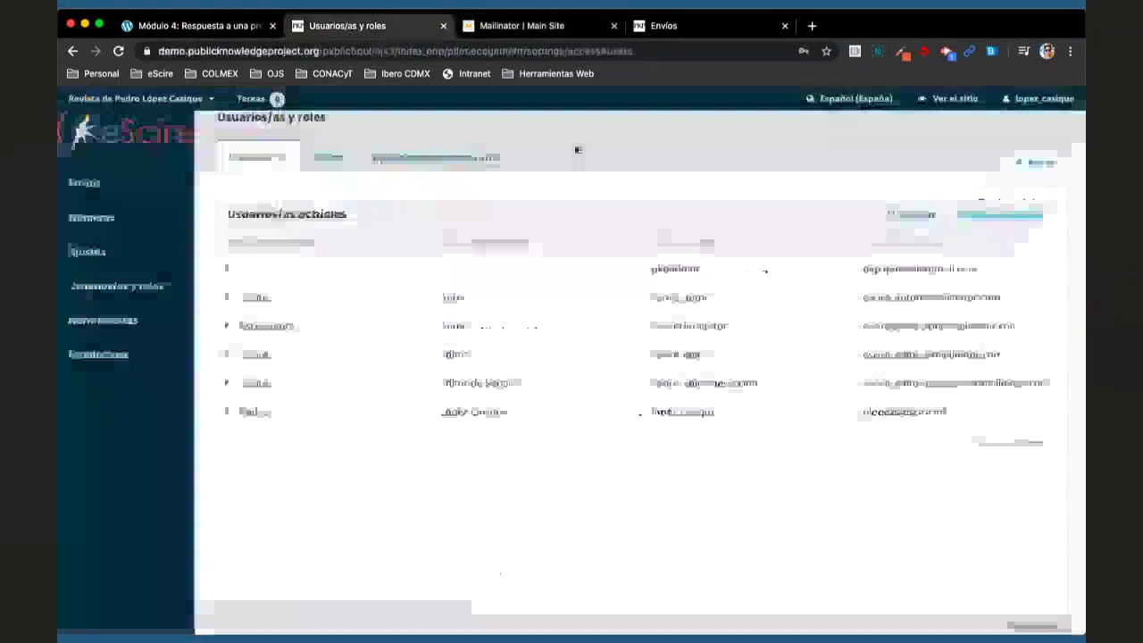
click(1018, 120)
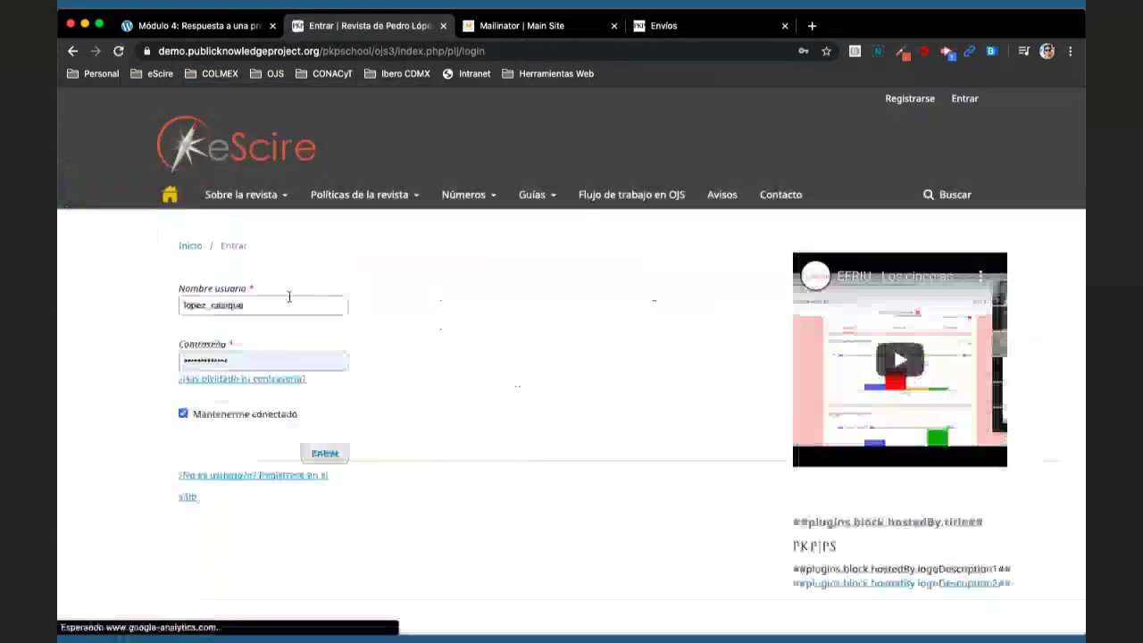
click(286, 297)
key(ctrl+v)
click(295, 357)
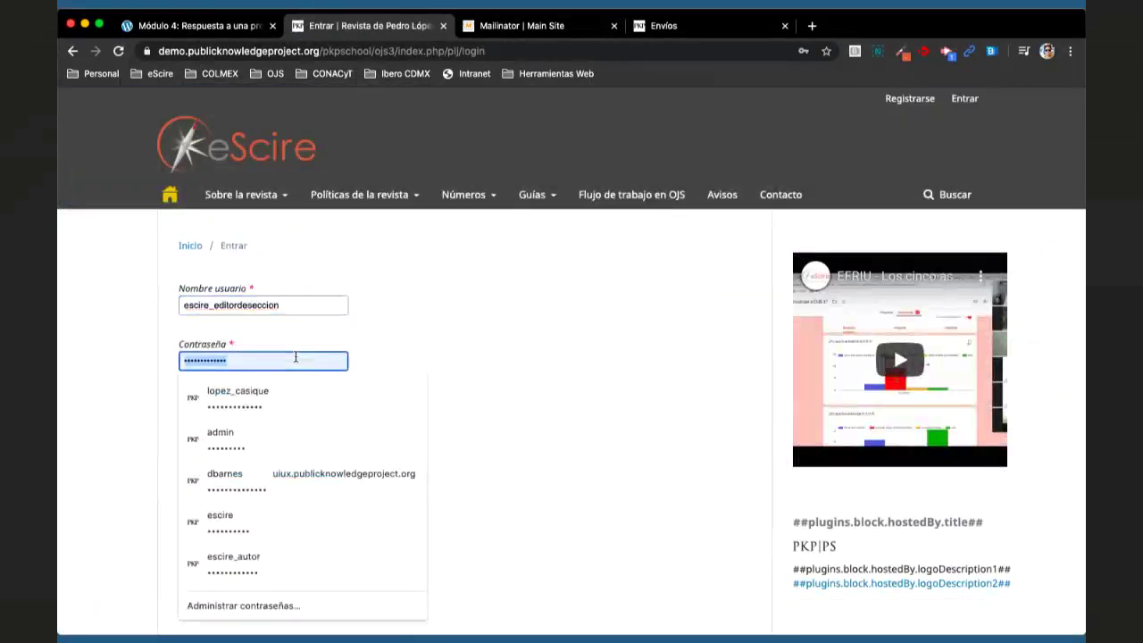
key(ctrl+v)
click(325, 456)
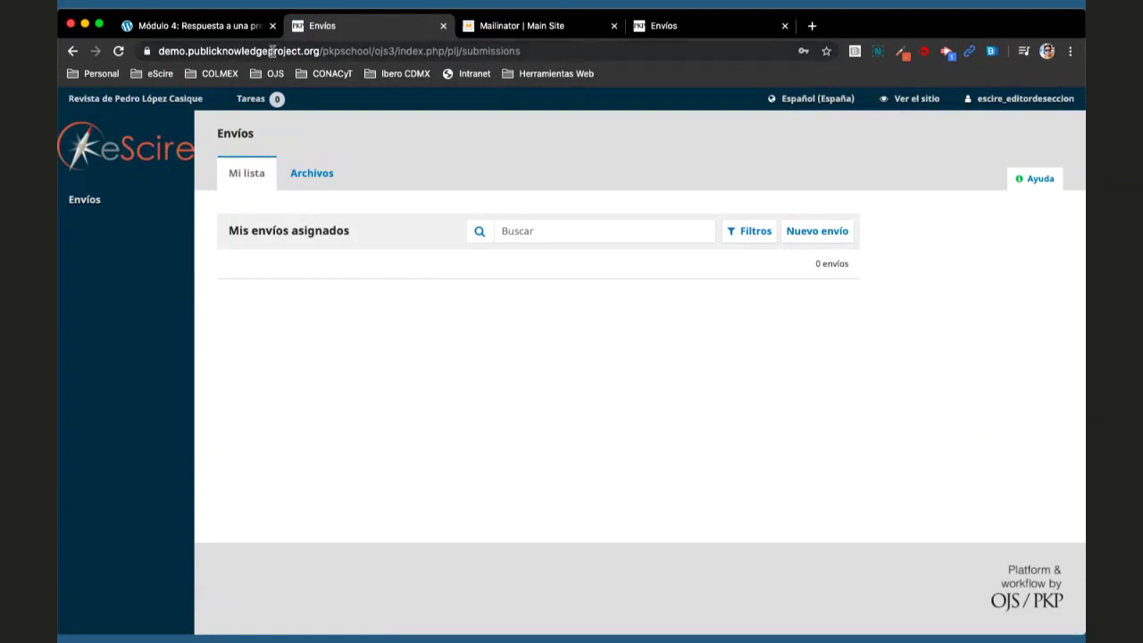
click(224, 25)
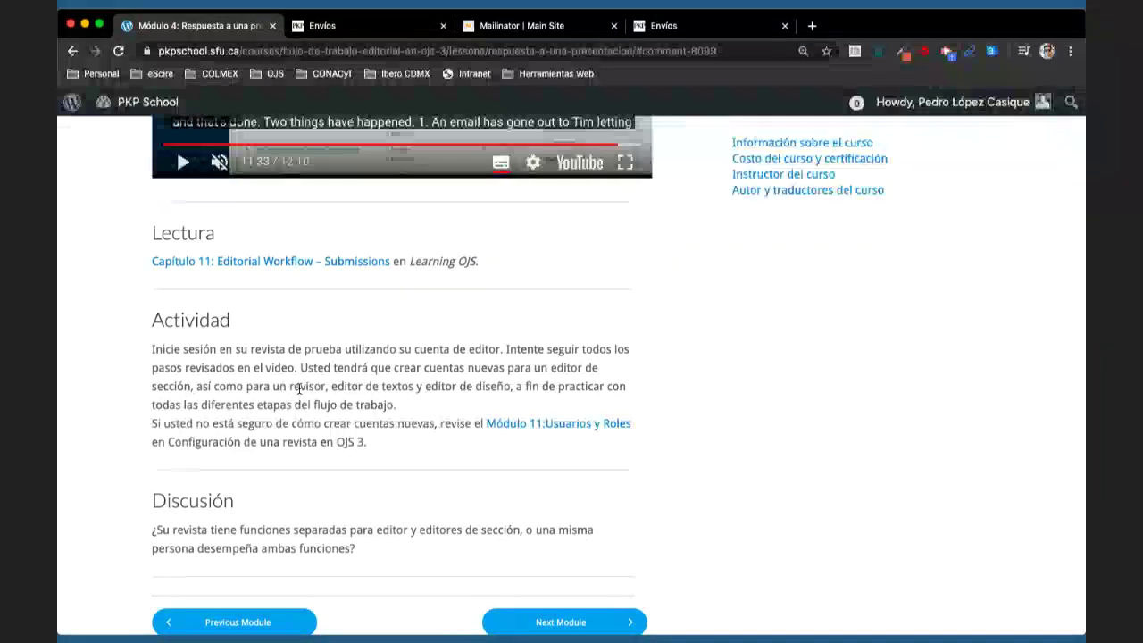
- Reread the lesson's Actividad paragraph, then log the section editor out of OJS
triple_click(295, 386)
click(306, 387)
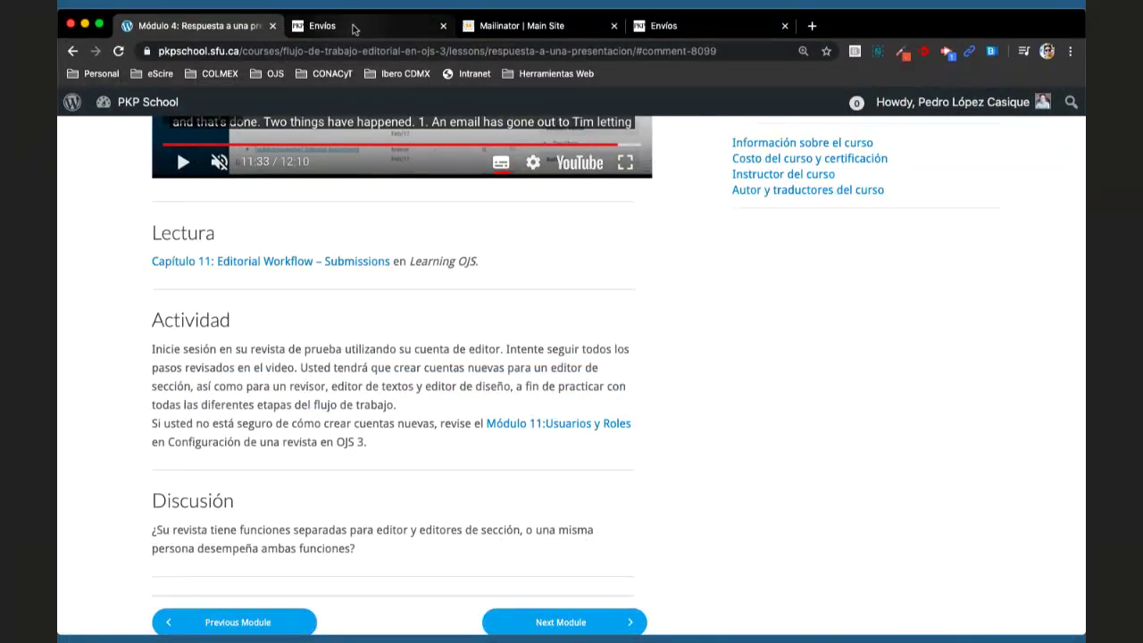
click(353, 30)
click(1023, 98)
click(970, 143)
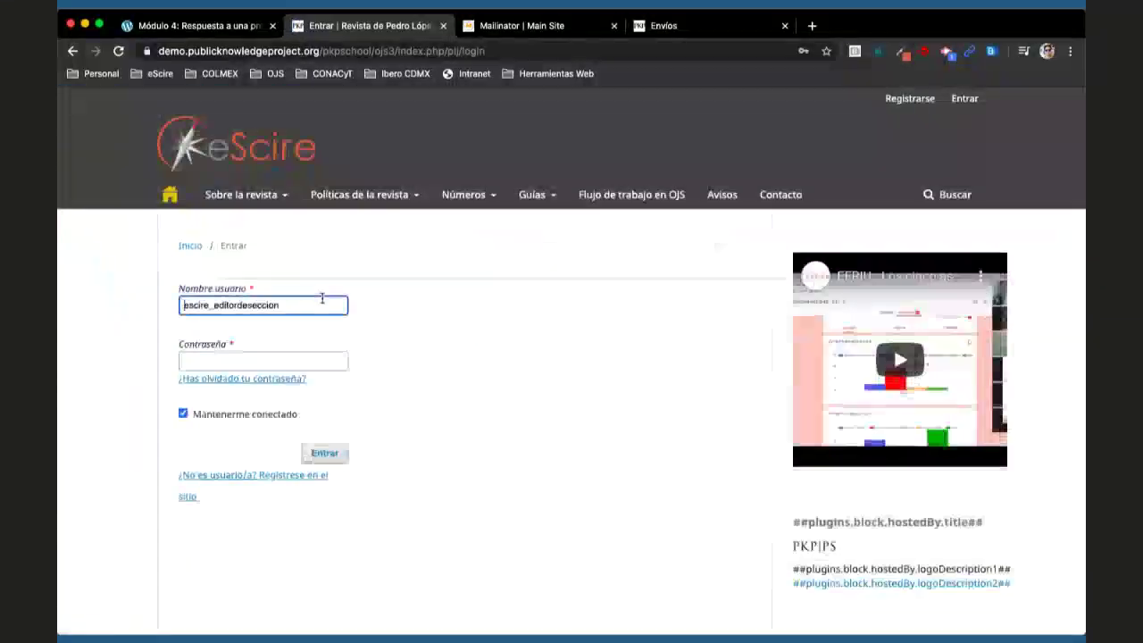
- Sign back in as the journal manager and open a new Añadir usuario/a form from Usuarios/as
click(322, 304)
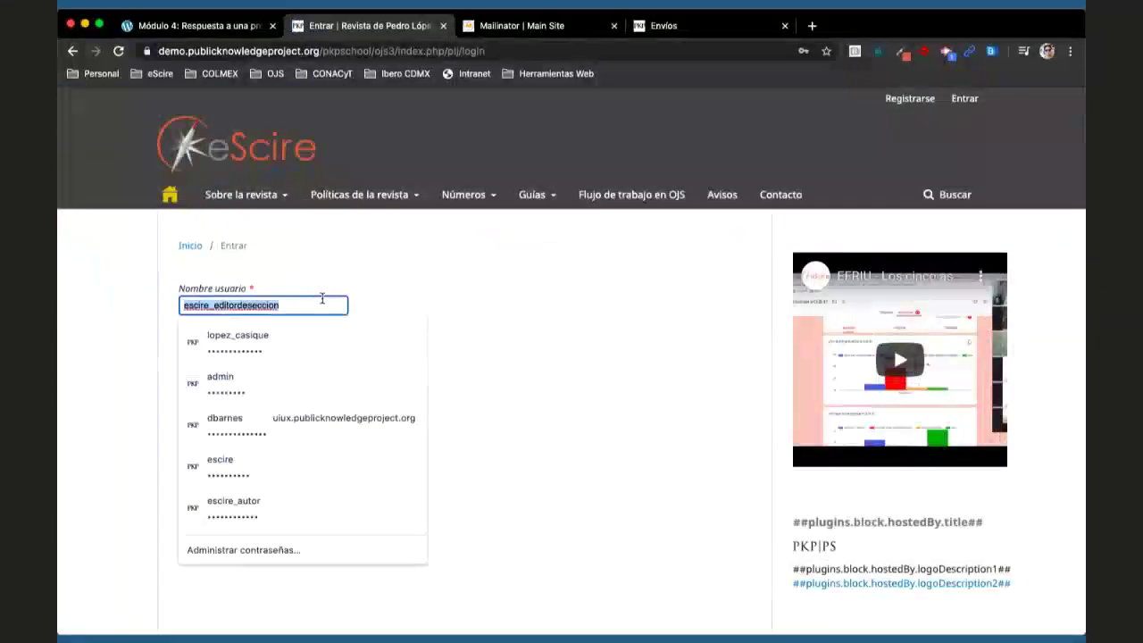
click(306, 338)
click(324, 453)
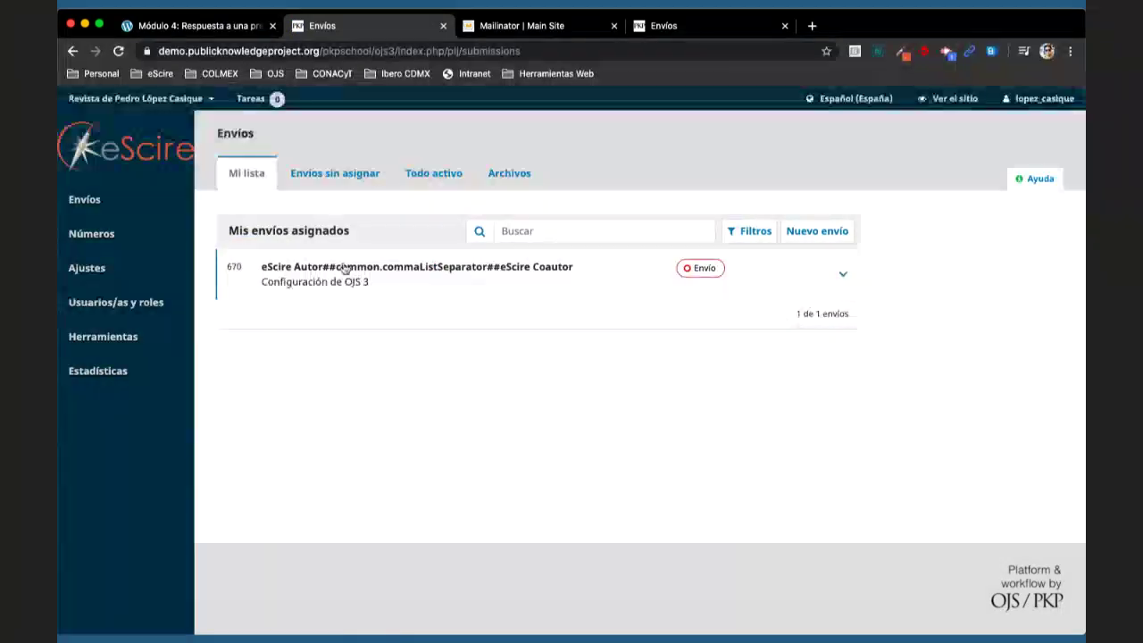
mouse_move(179, 303)
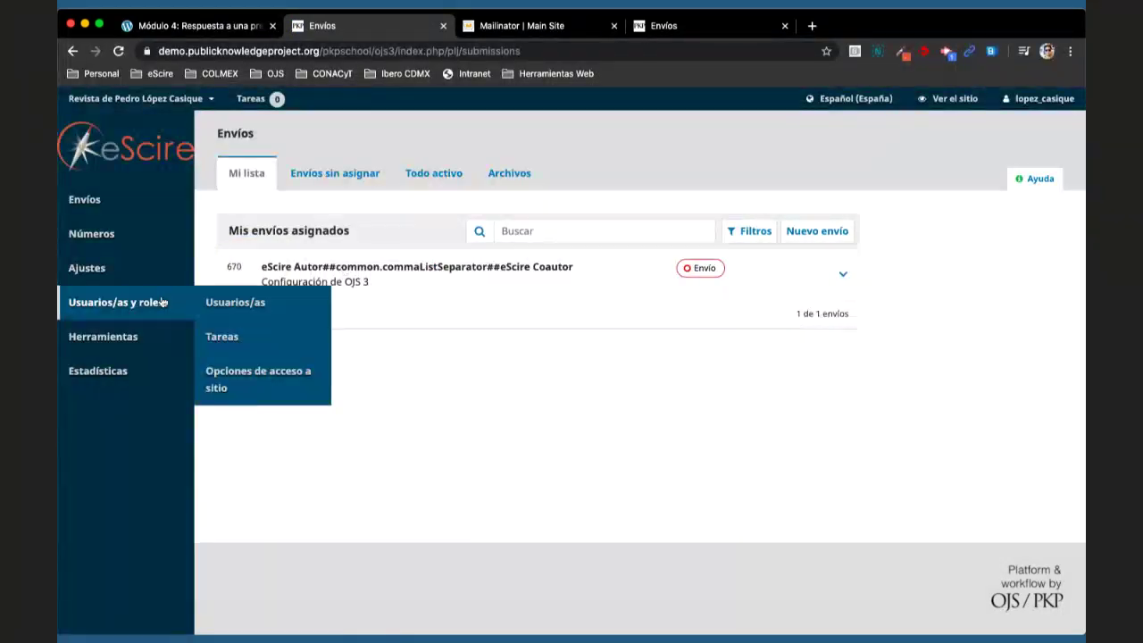
click(245, 304)
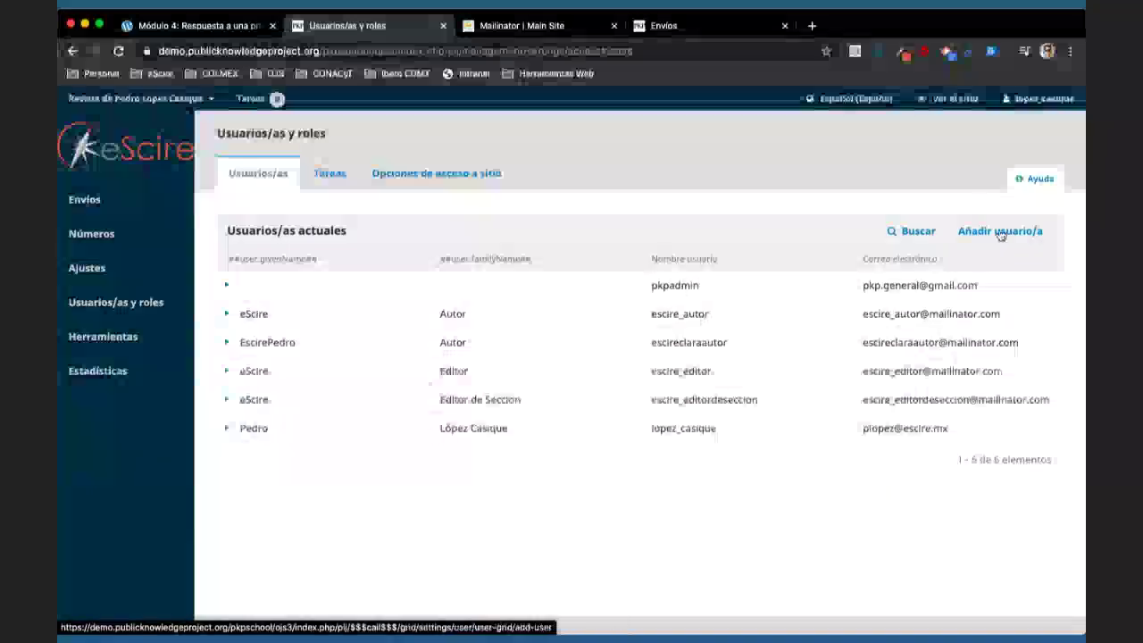
click(952, 228)
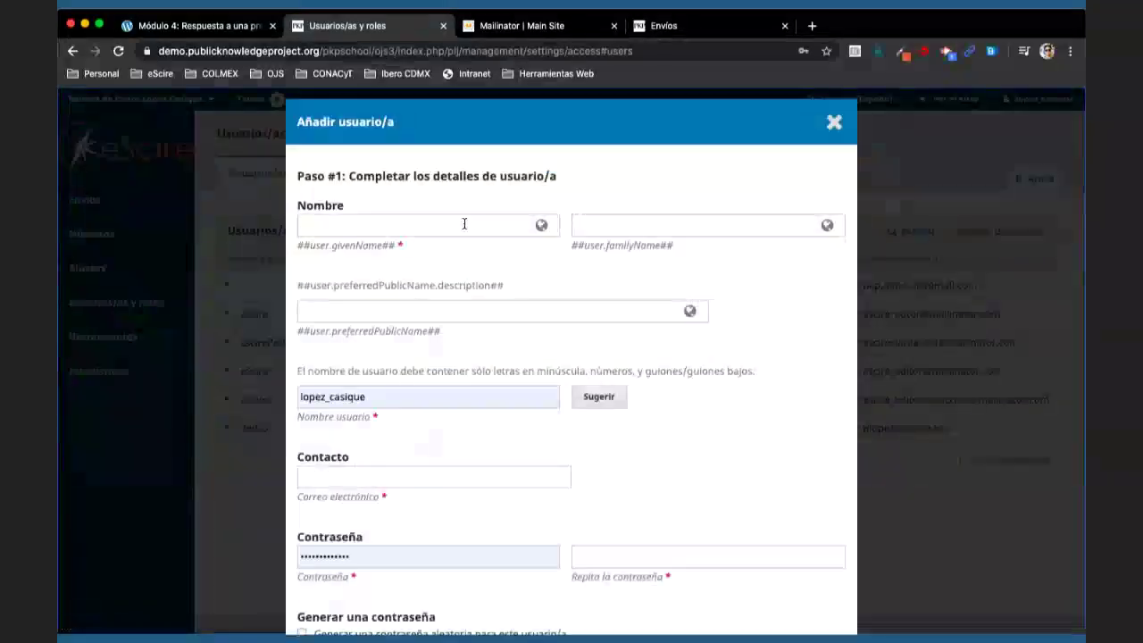
- Enter given name eScire and family name Revisor A, with English family name Reviewer A
click(462, 223)
text(eScir)
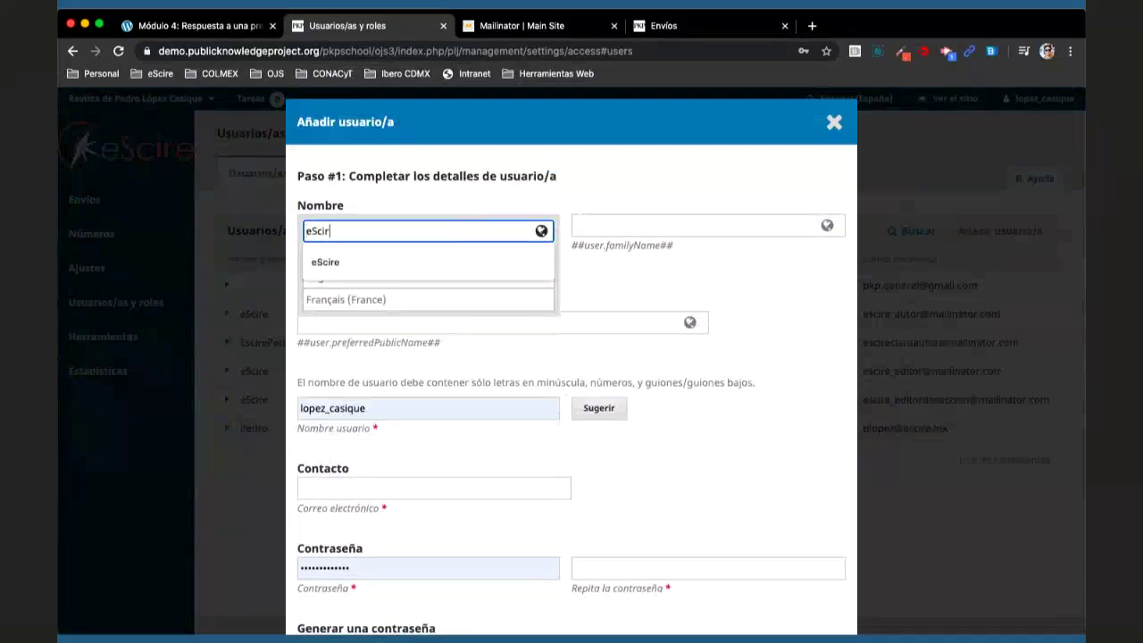
click(462, 257)
key(Tab)
text(eScire)
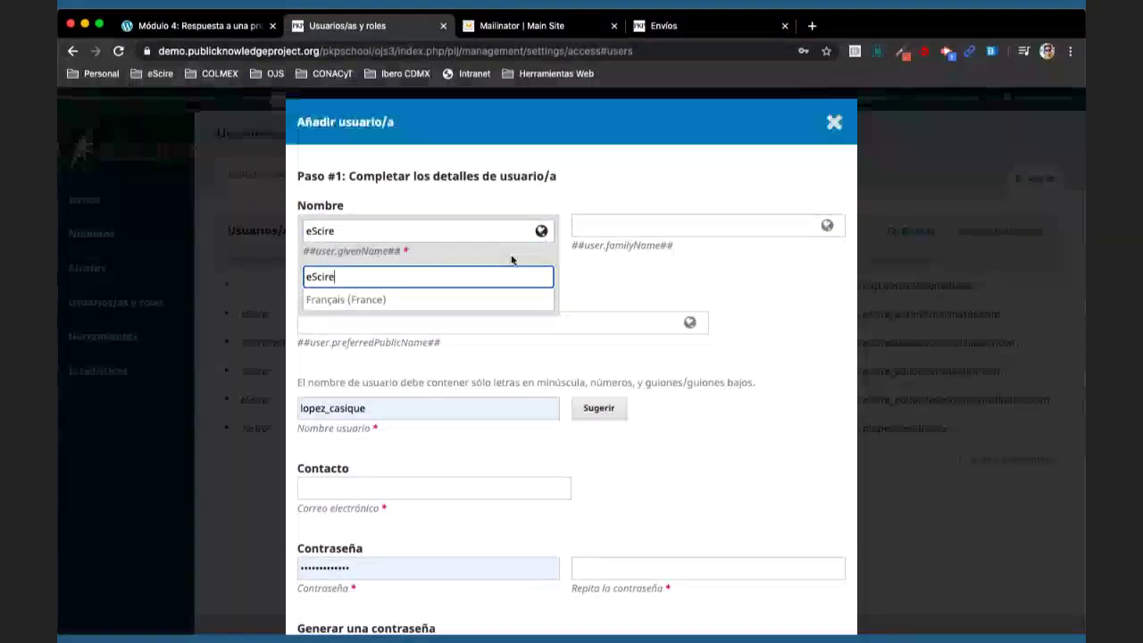
click(641, 225)
text(Revisor)
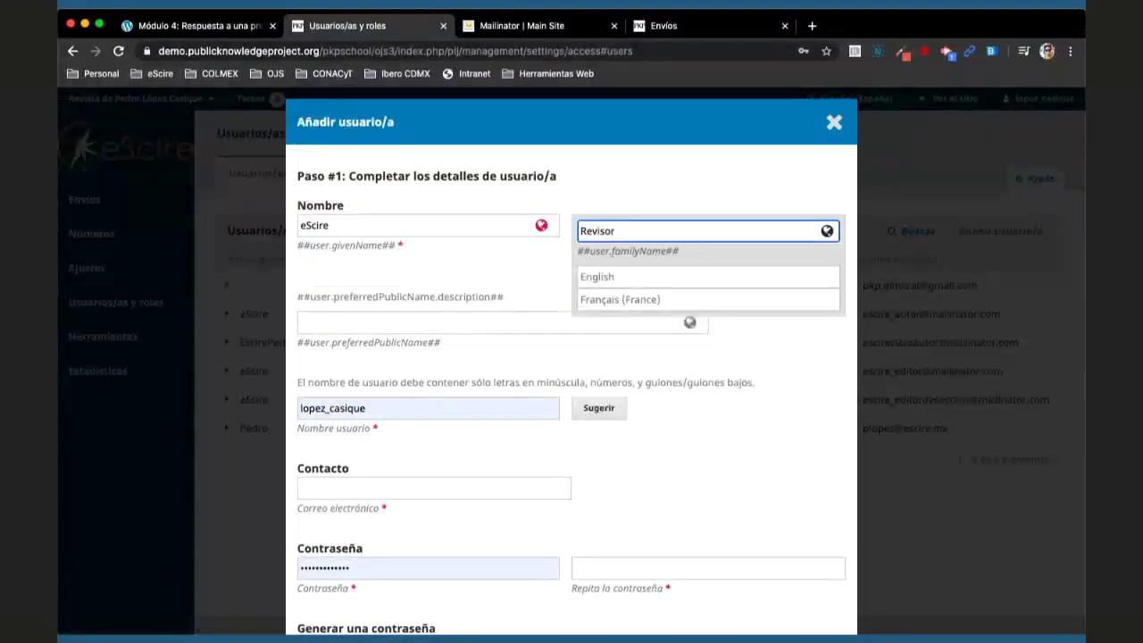
text( A)
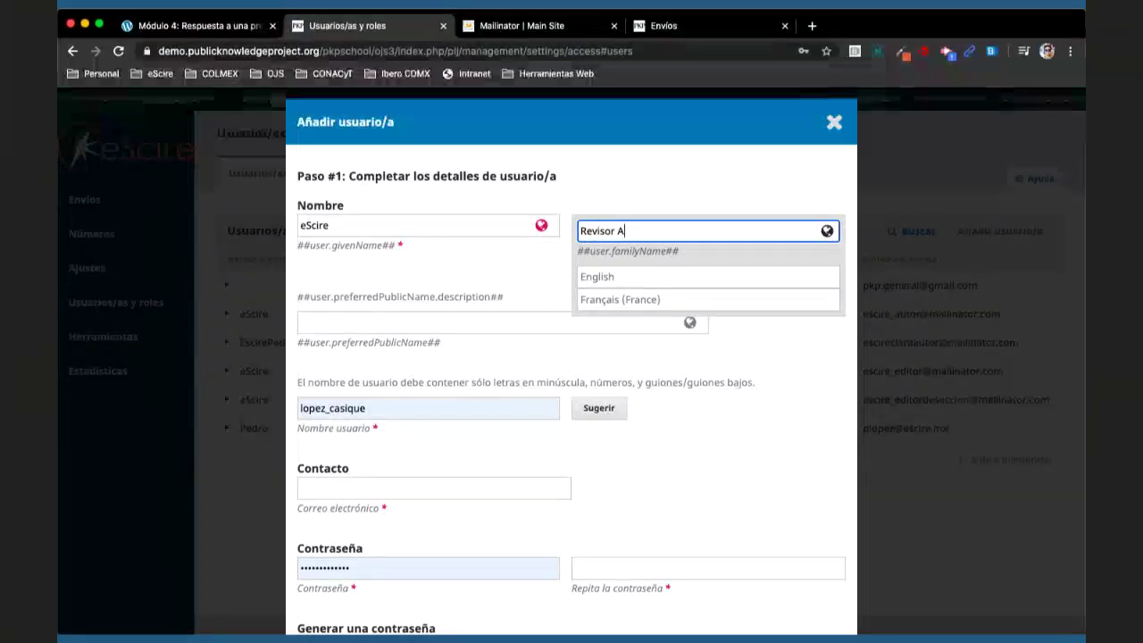
click(619, 277)
text(Reviewer )
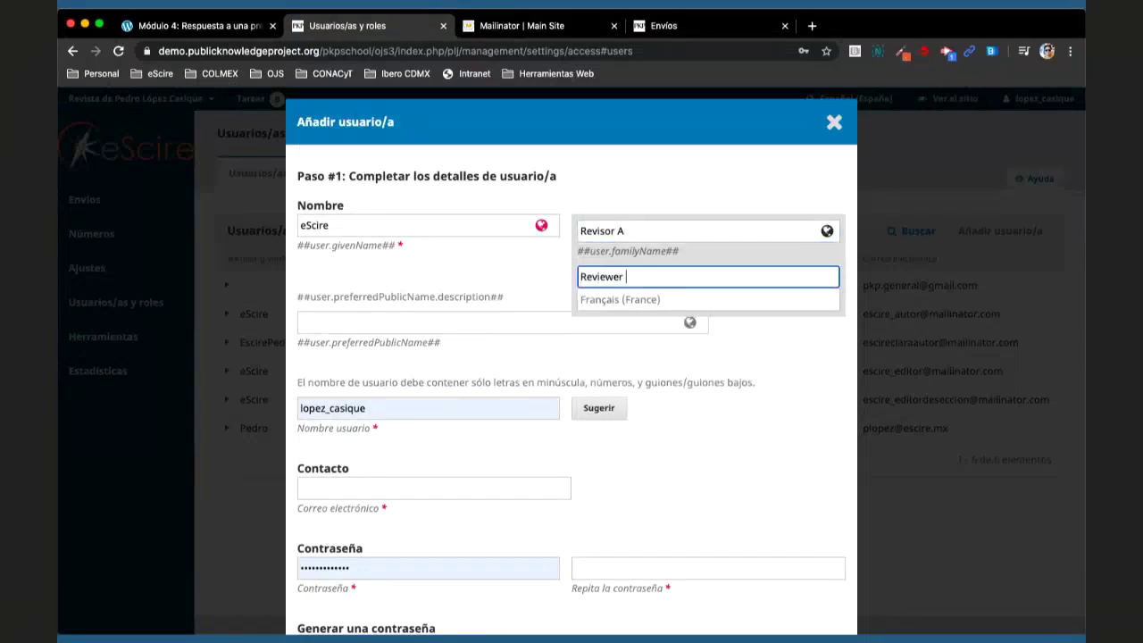
text(A)
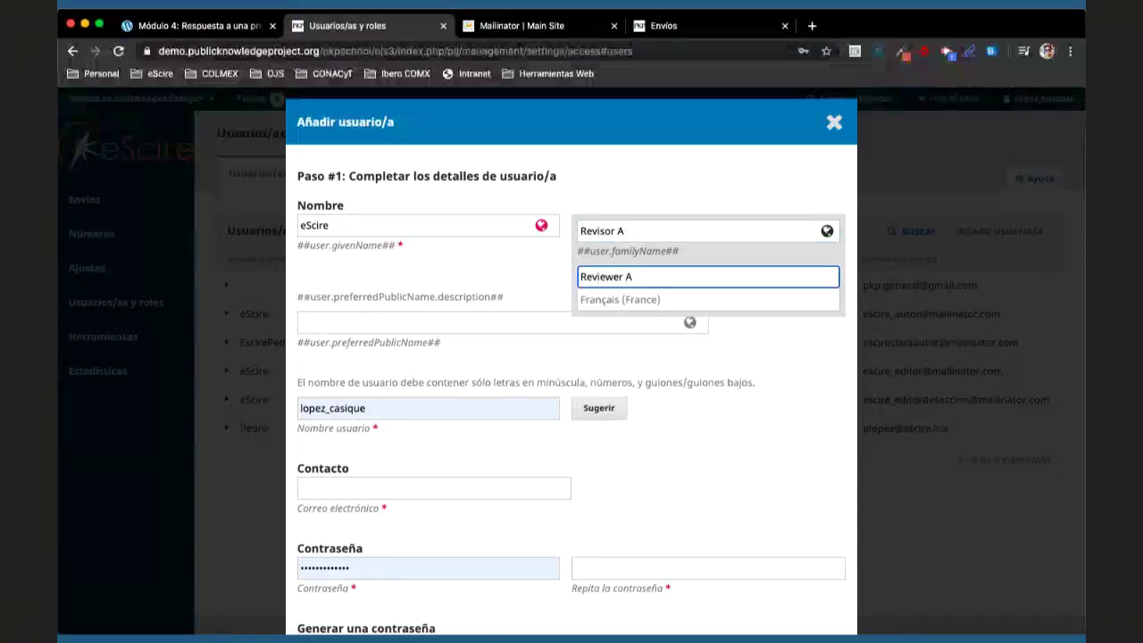
click(607, 191)
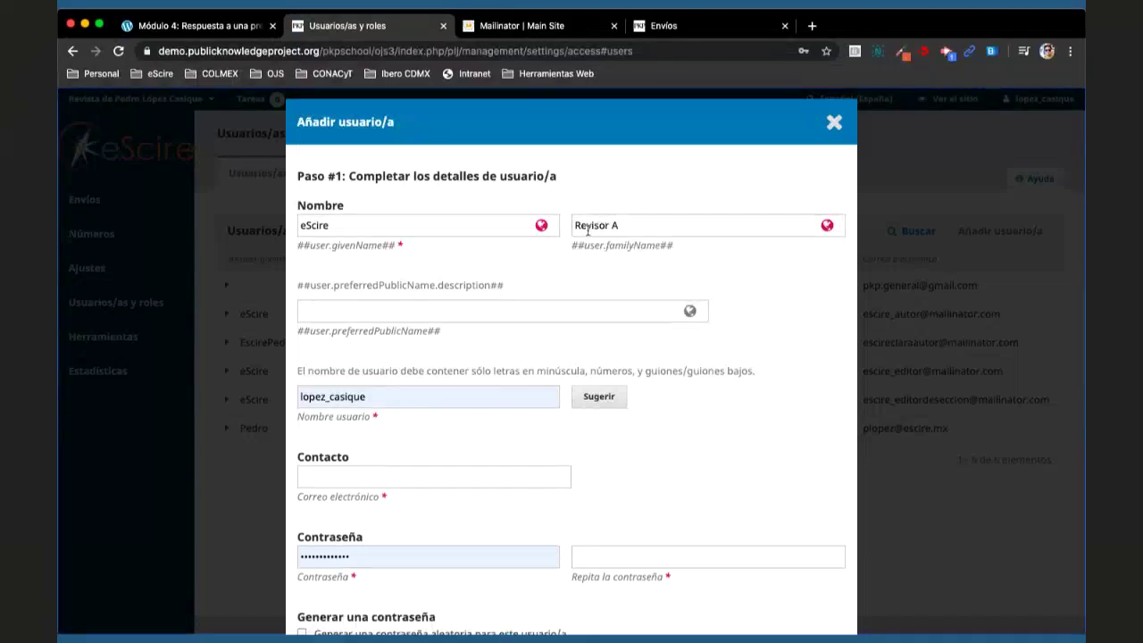
triple_click(407, 395)
text(escire_re)
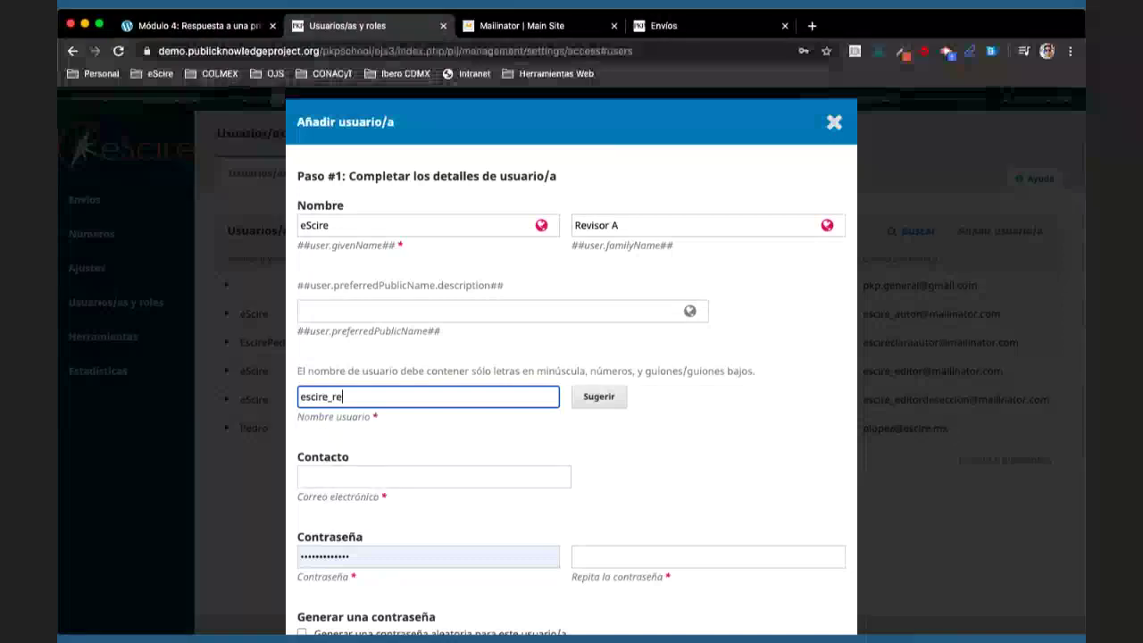
text(vis)
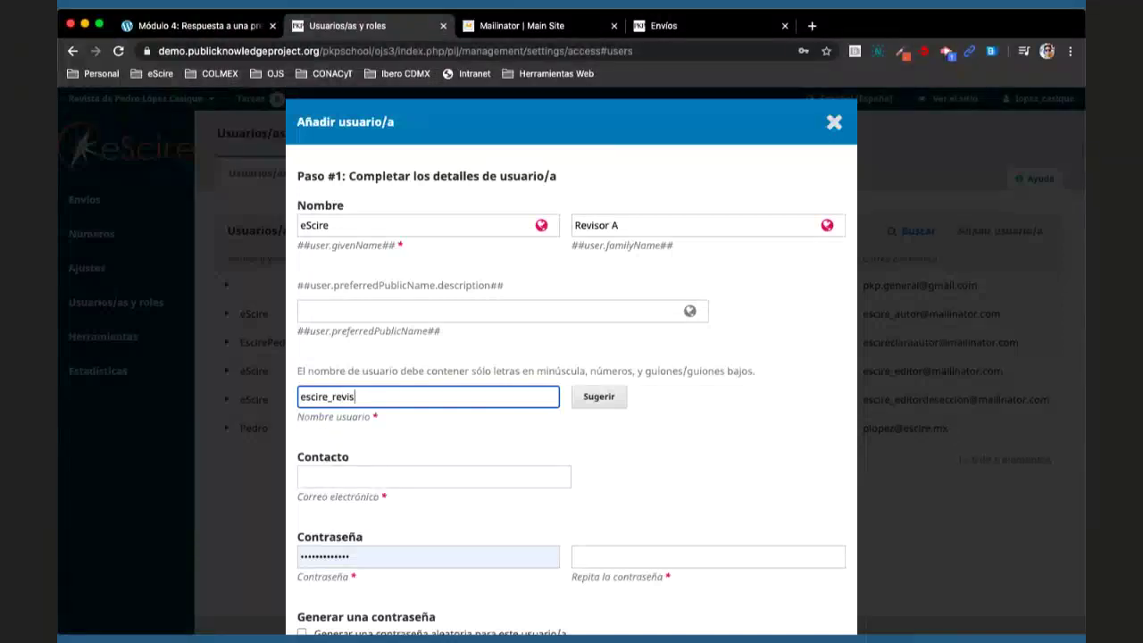
text(ora)
key(BackSpace)
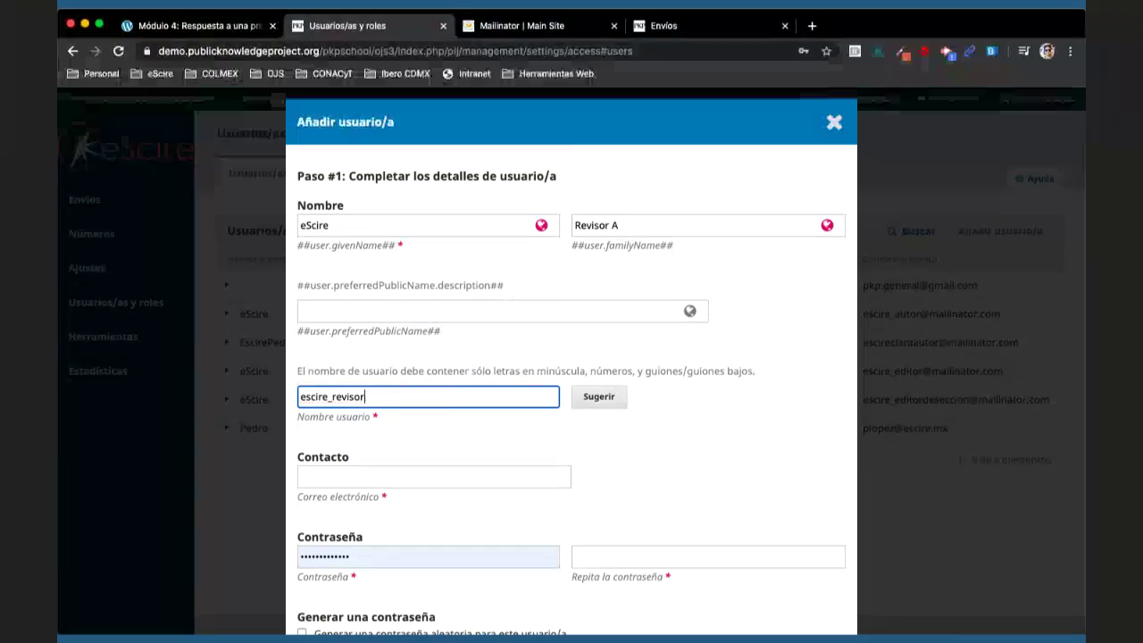
text(_a)
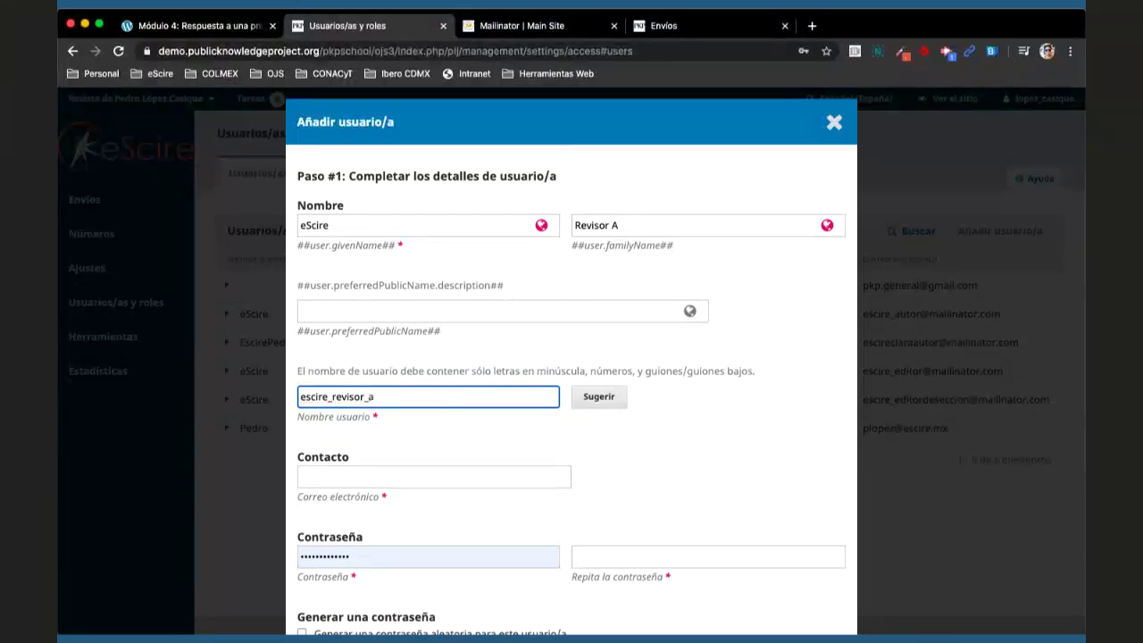
click(472, 403)
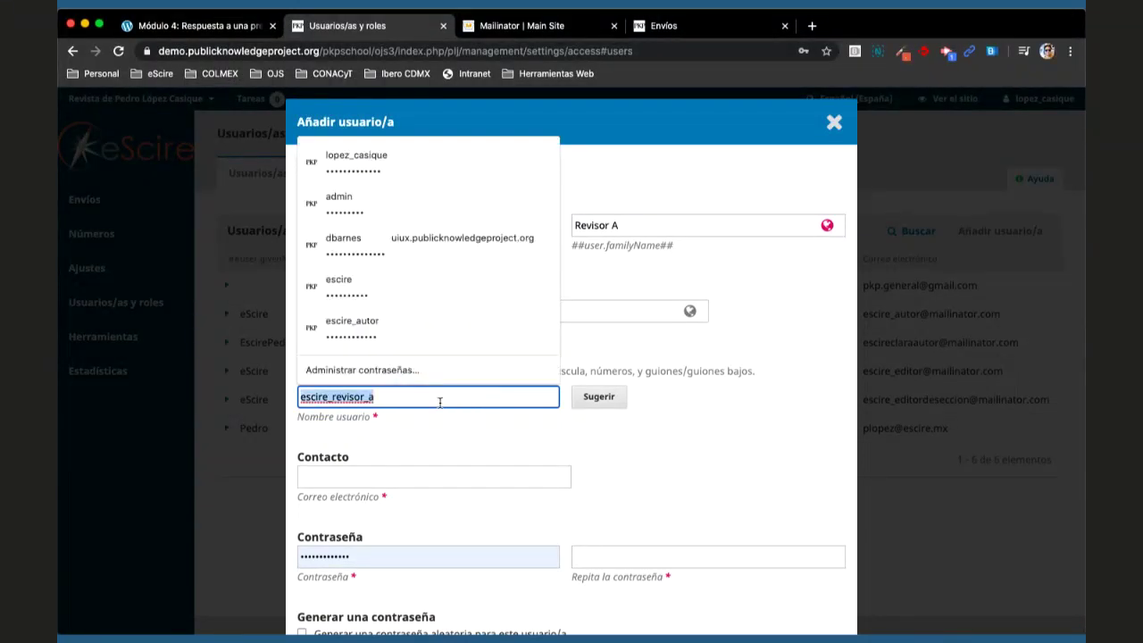
click(409, 476)
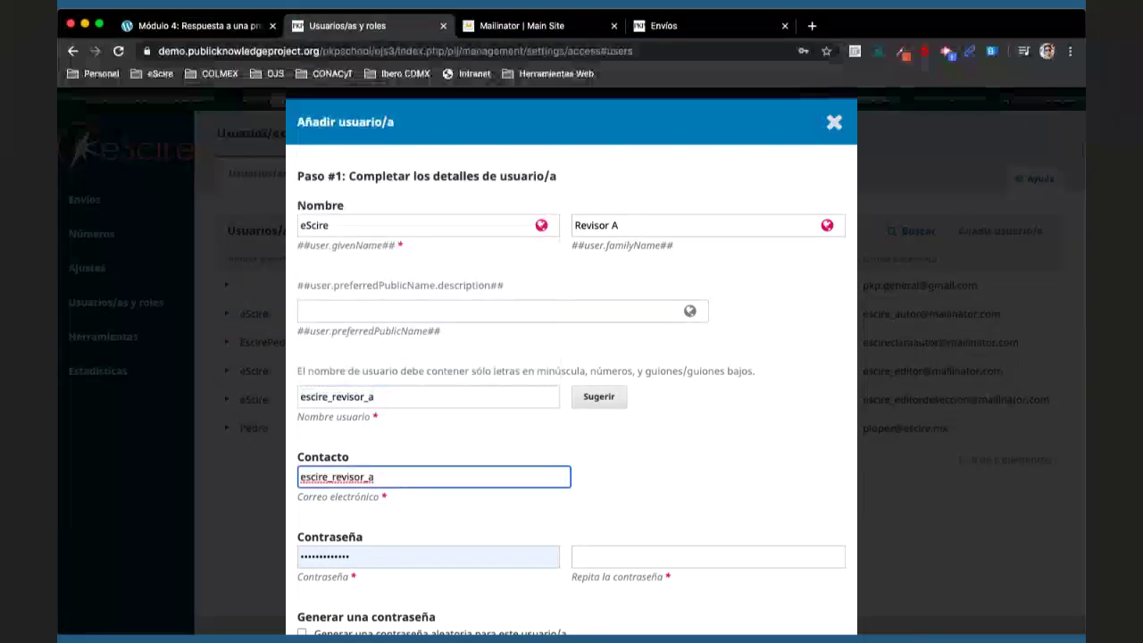
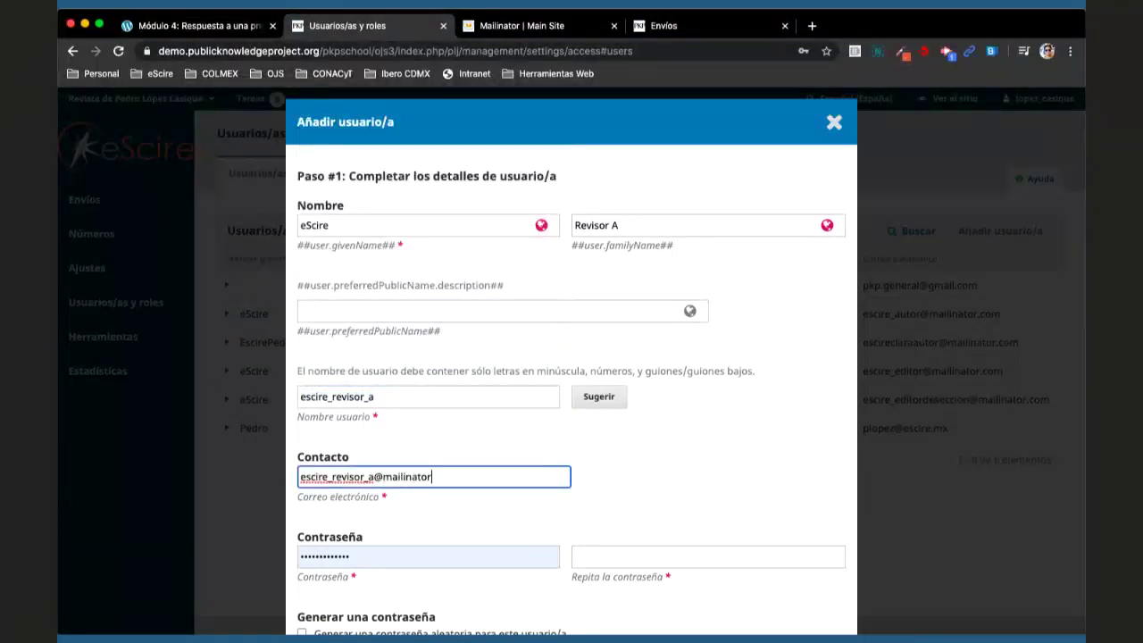
- Enter the password twice, skip the forced password change, enable the welcome e-mail, and submit
scroll(416, 357, down, 5)
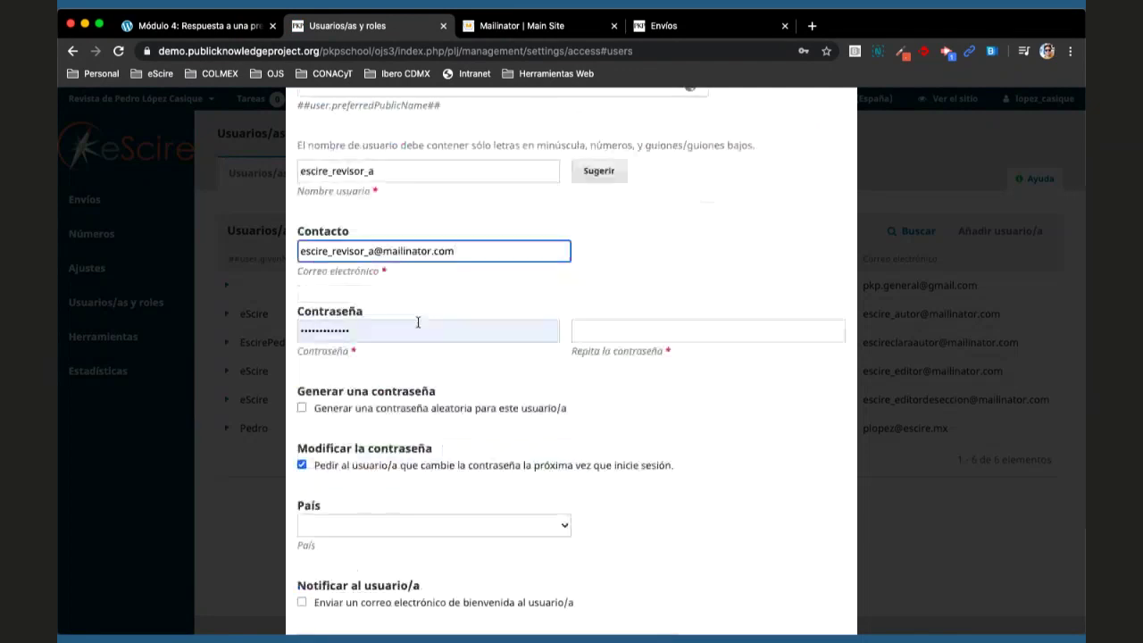
click(416, 321)
key(super+v)
click(606, 333)
key(super+v)
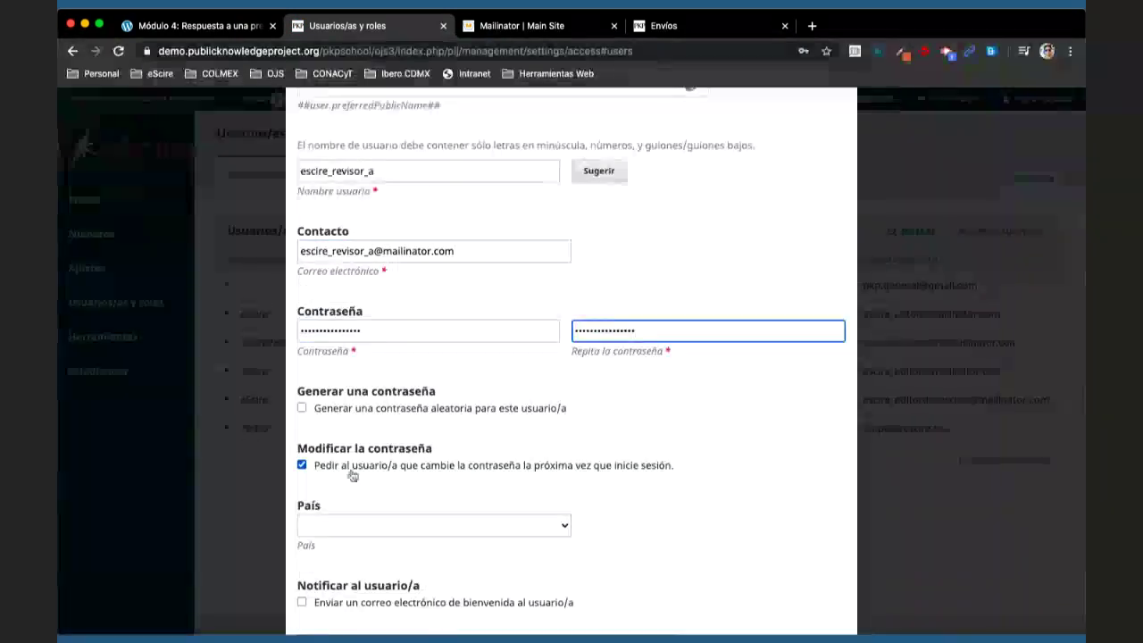
click(352, 472)
scroll(394, 447, down, 4)
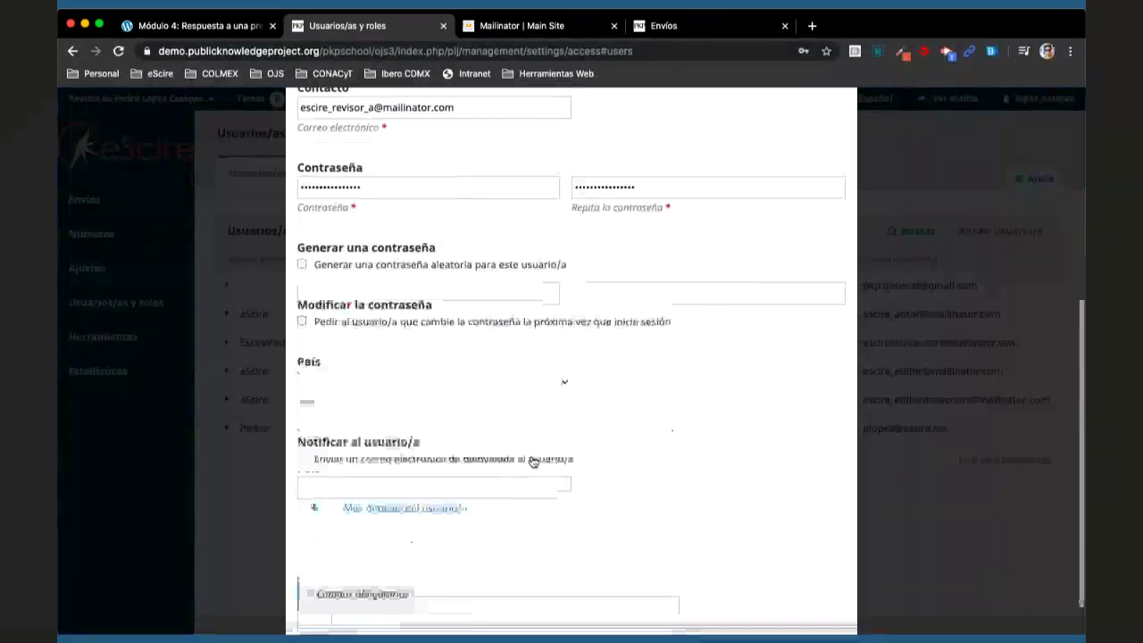
click(440, 416)
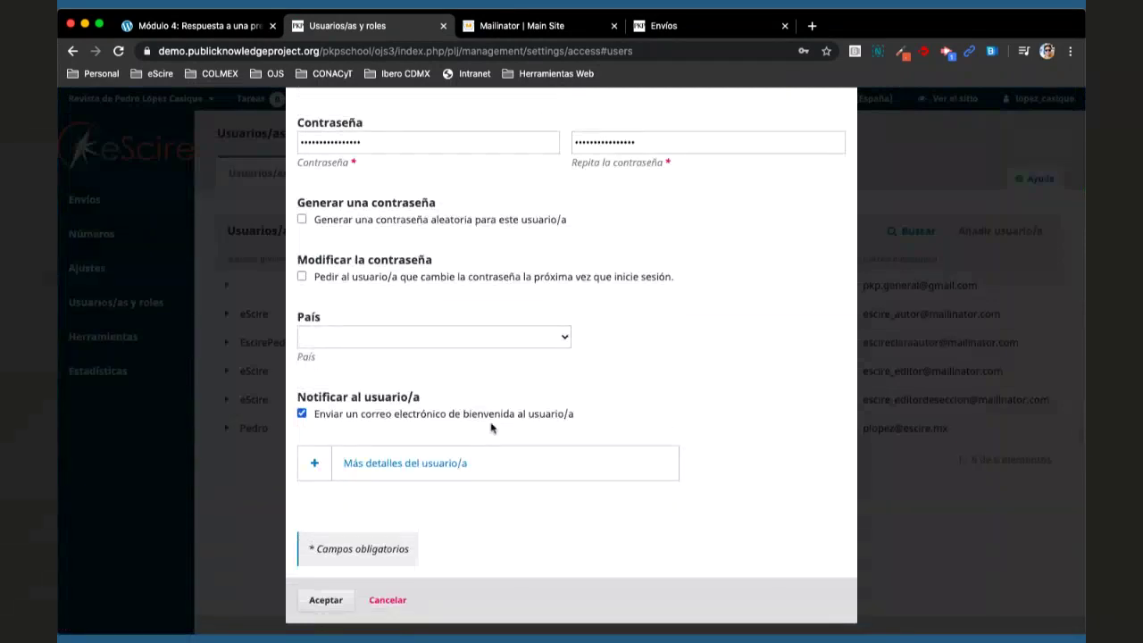
click(327, 599)
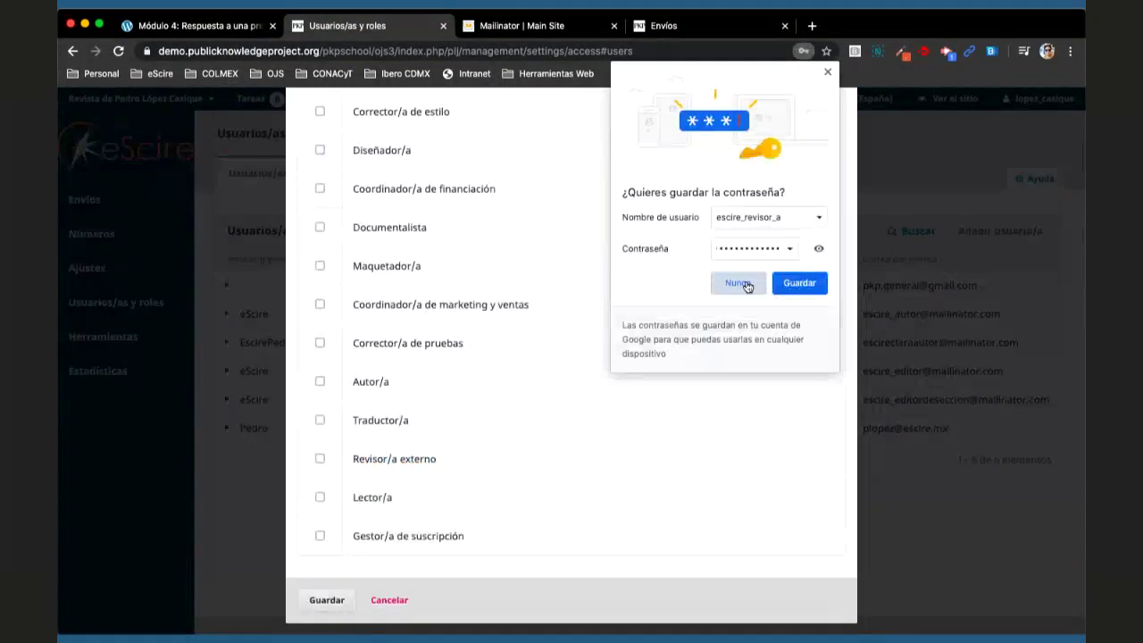
- Decline saving the password, tick Revisor/a externo, and save the role assignment
click(735, 284)
click(320, 459)
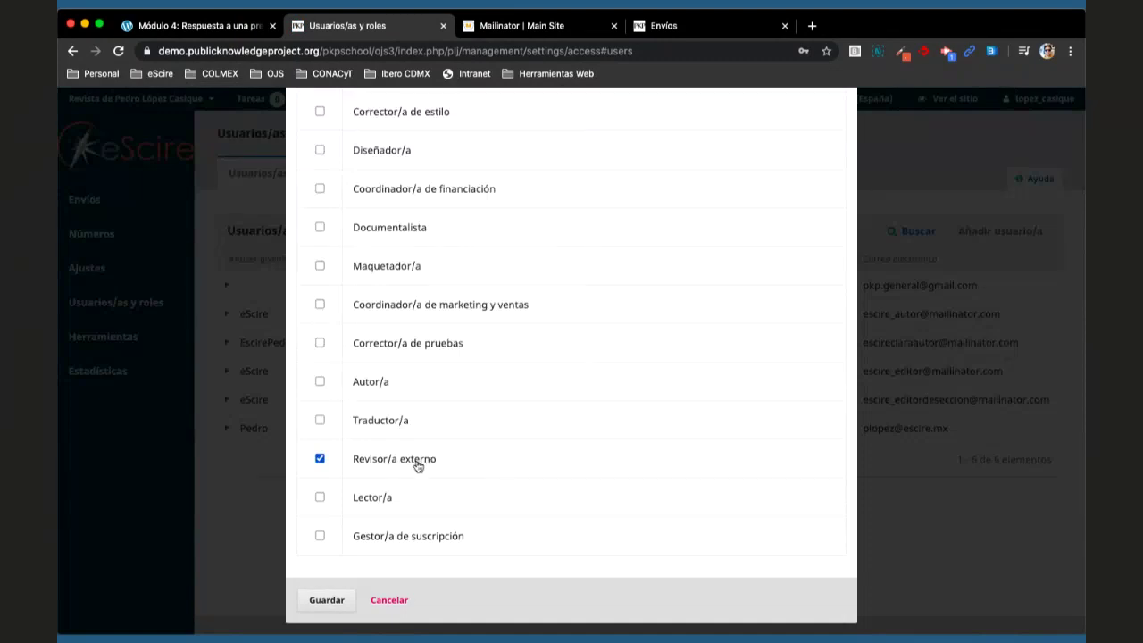
scroll(418, 466, up, 3)
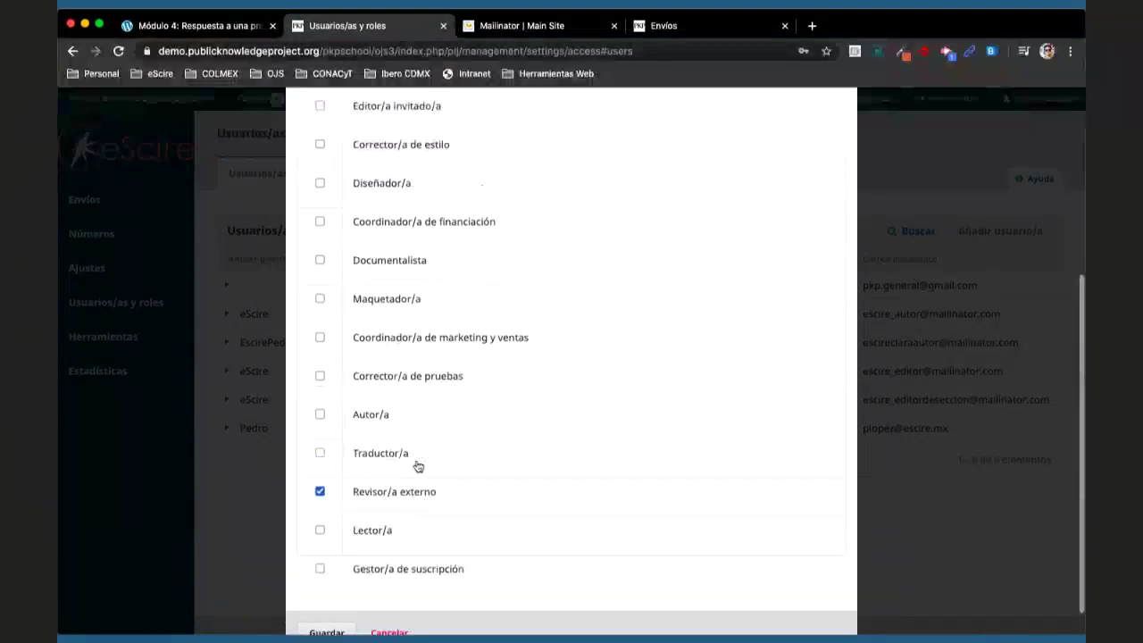
scroll(418, 466, up, 2)
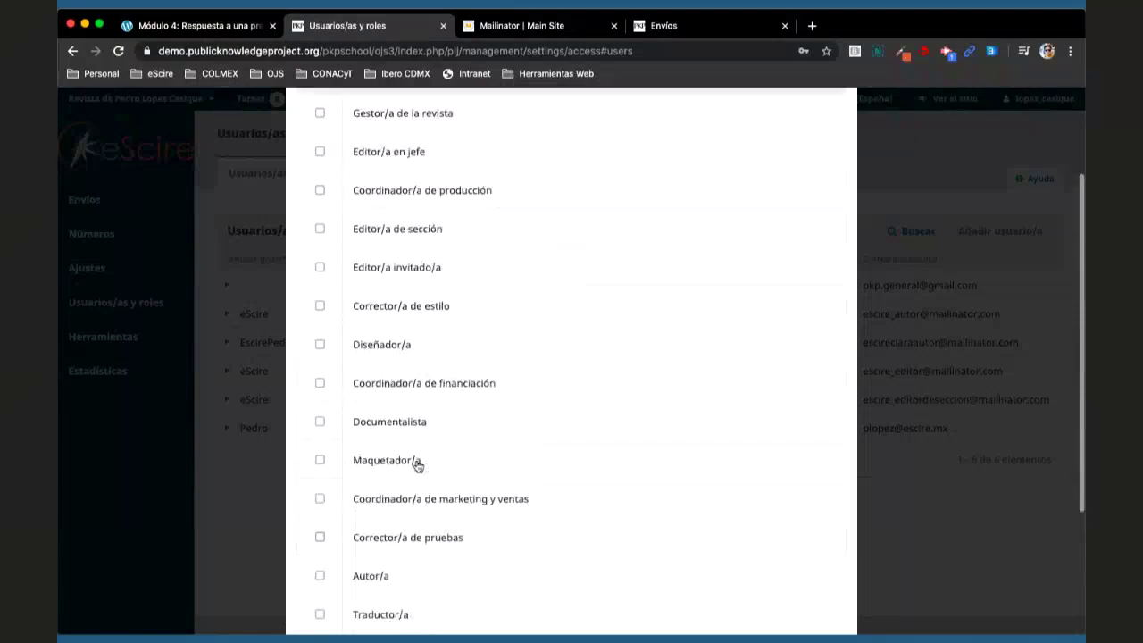
scroll(418, 466, up, 1)
scroll(418, 466, down, 5)
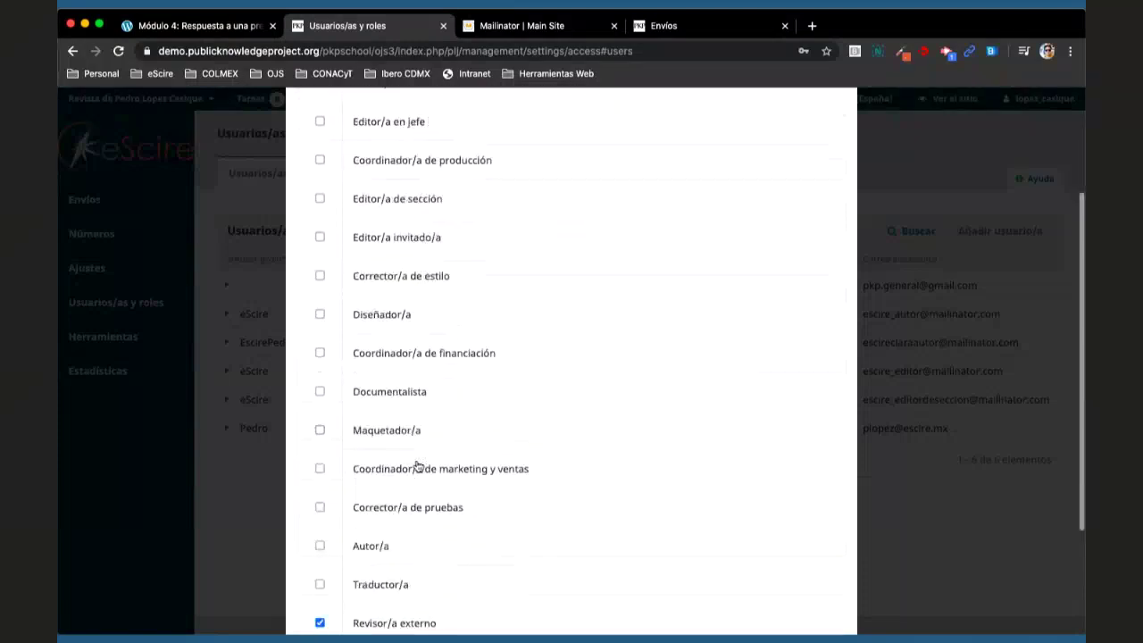
scroll(418, 466, down, 1)
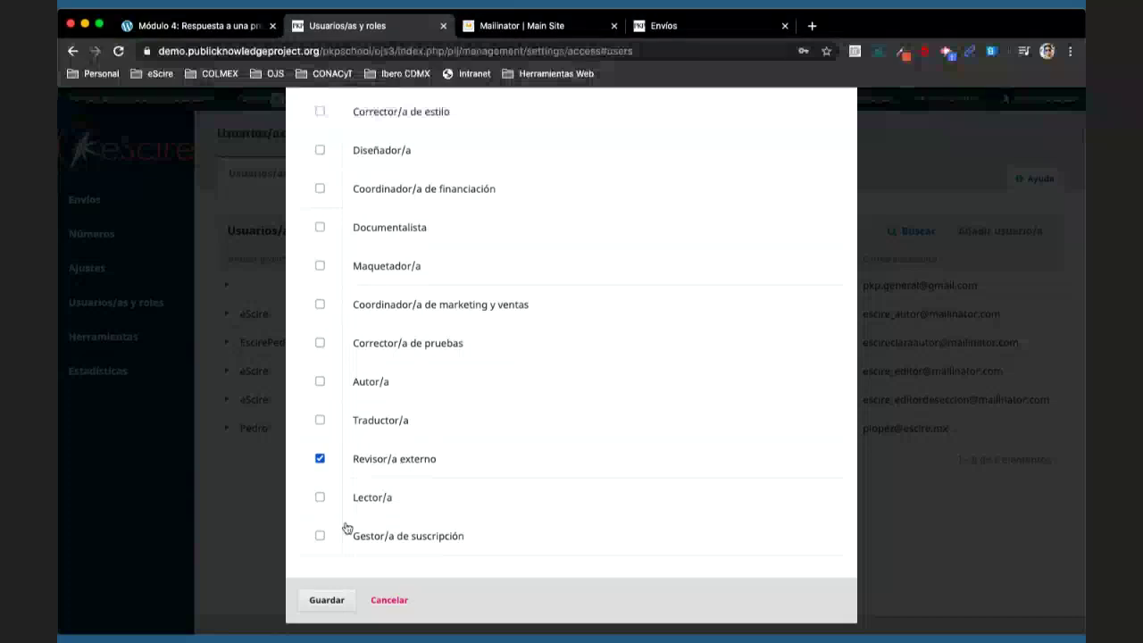
click(326, 600)
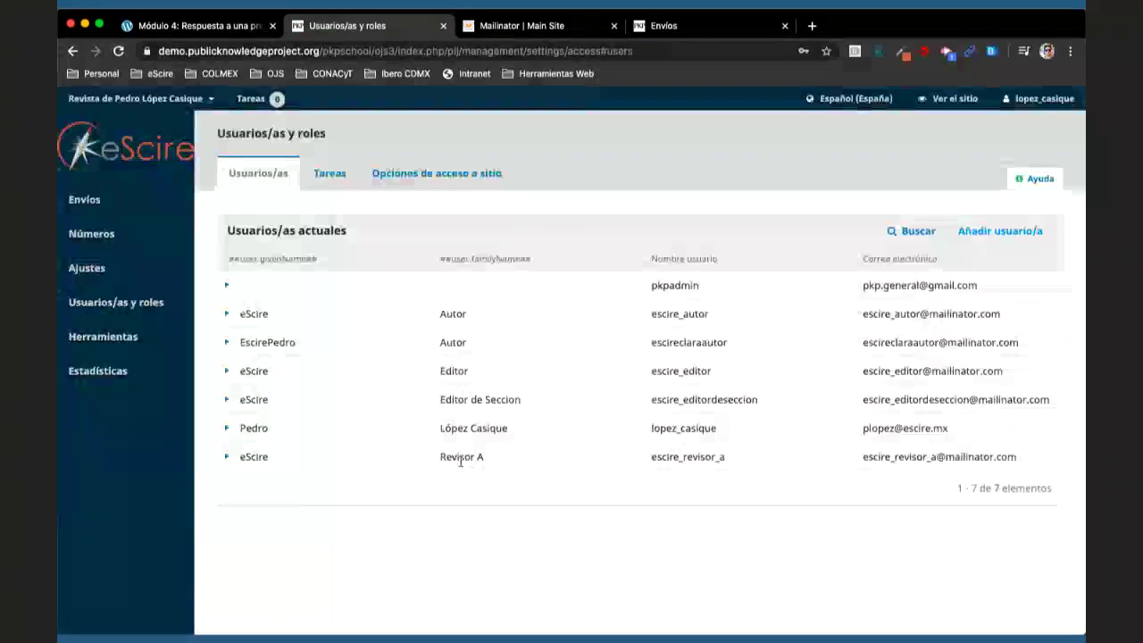
- Enter given name 'eScire' and family name 'Revisor B', with English versions 'eScire' and 'Reviewer B'
click(984, 233)
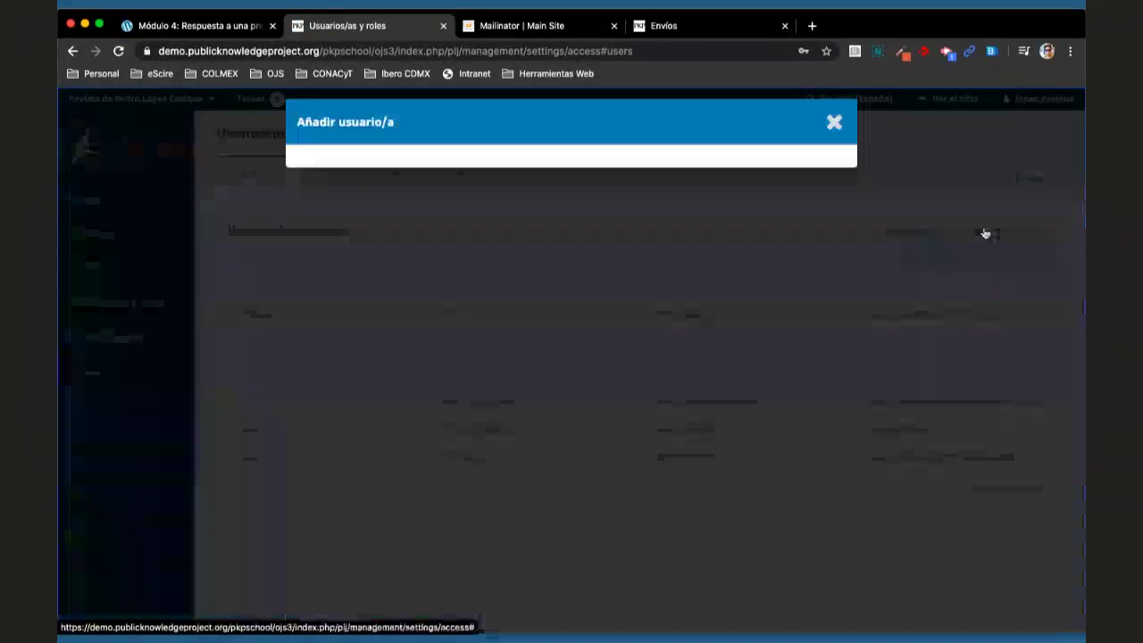
text(eScire)
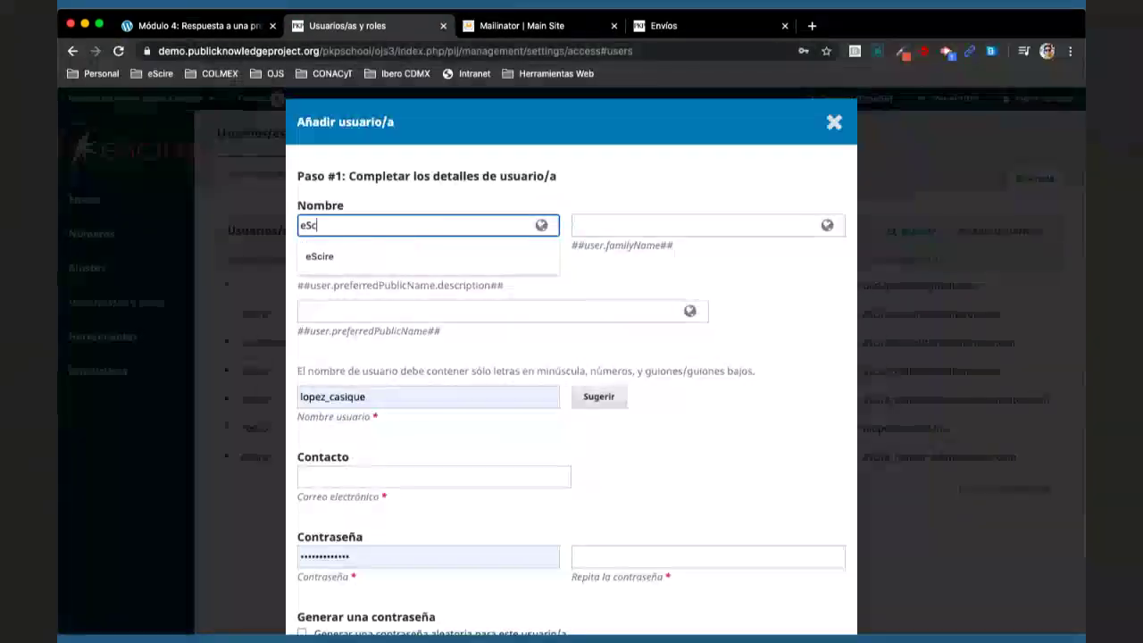
click(434, 276)
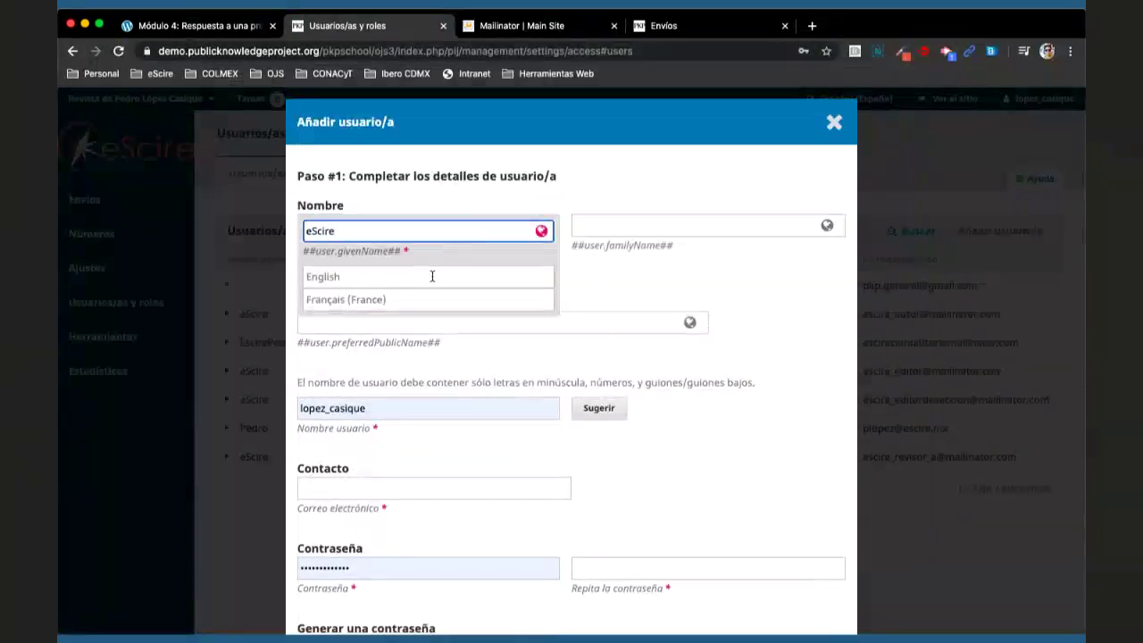
text(eScire)
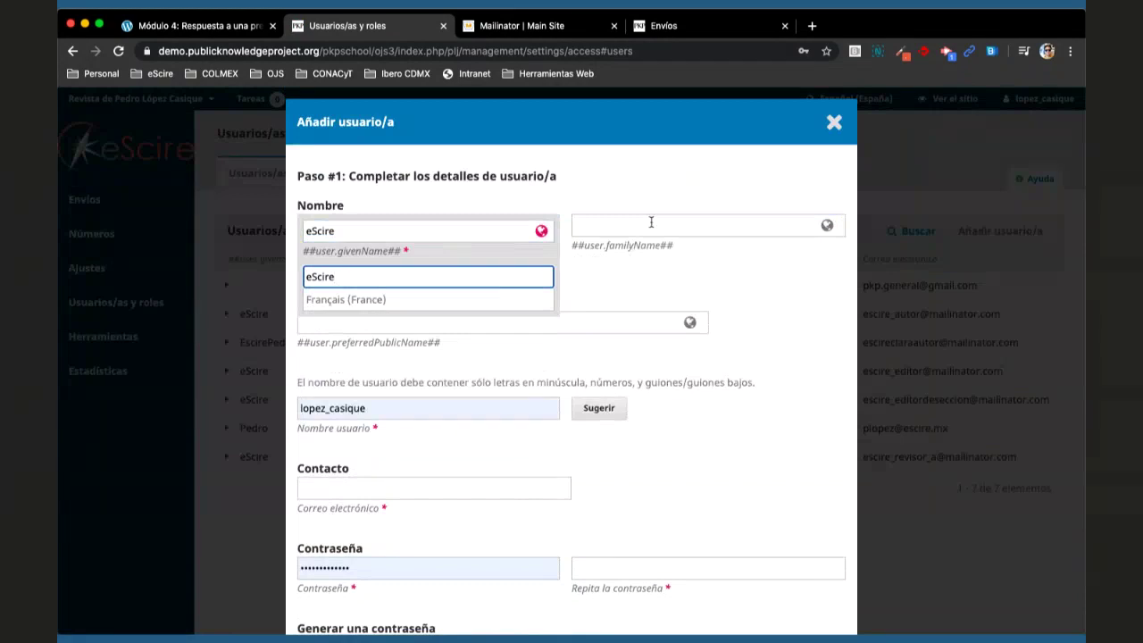
click(652, 222)
text(R)
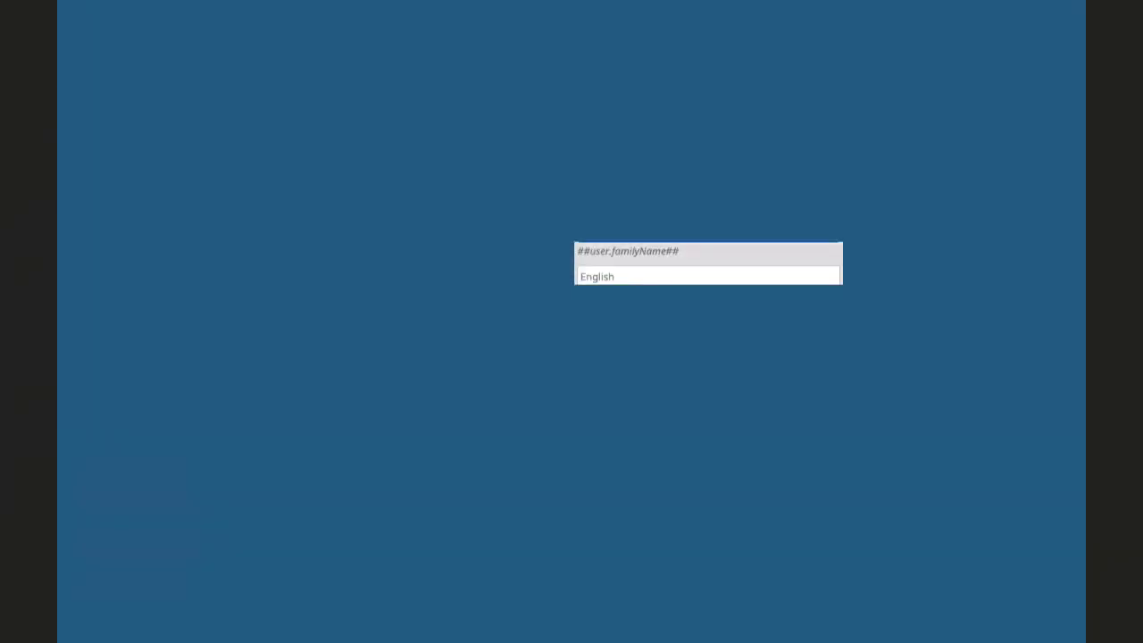
text(evisor B)
key(Tab)
text(Revie)
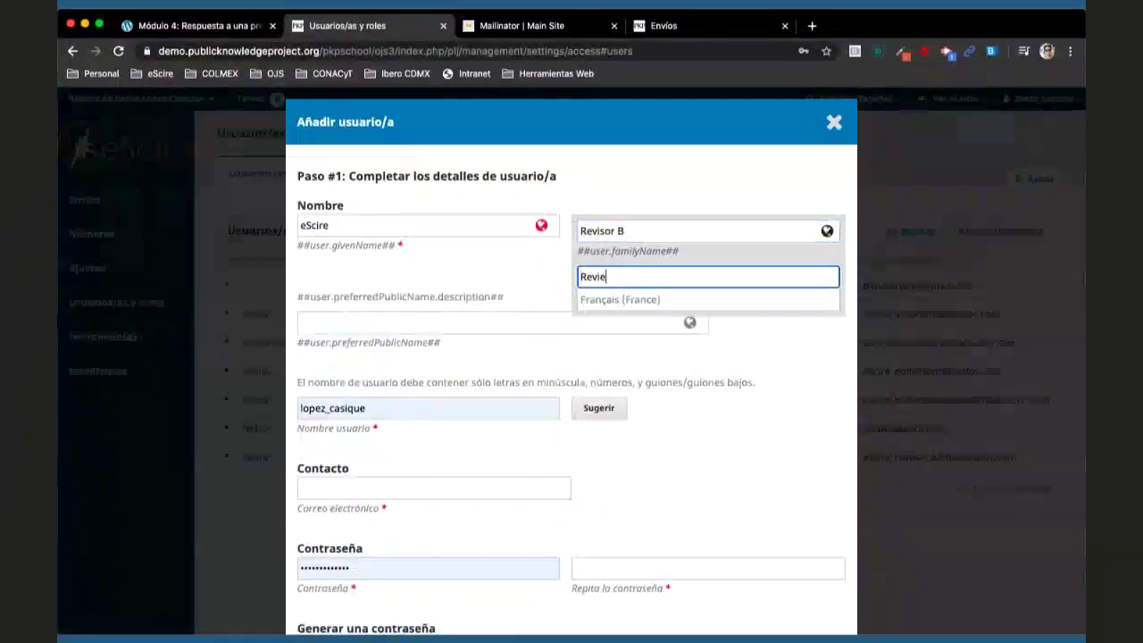
text(wer B)
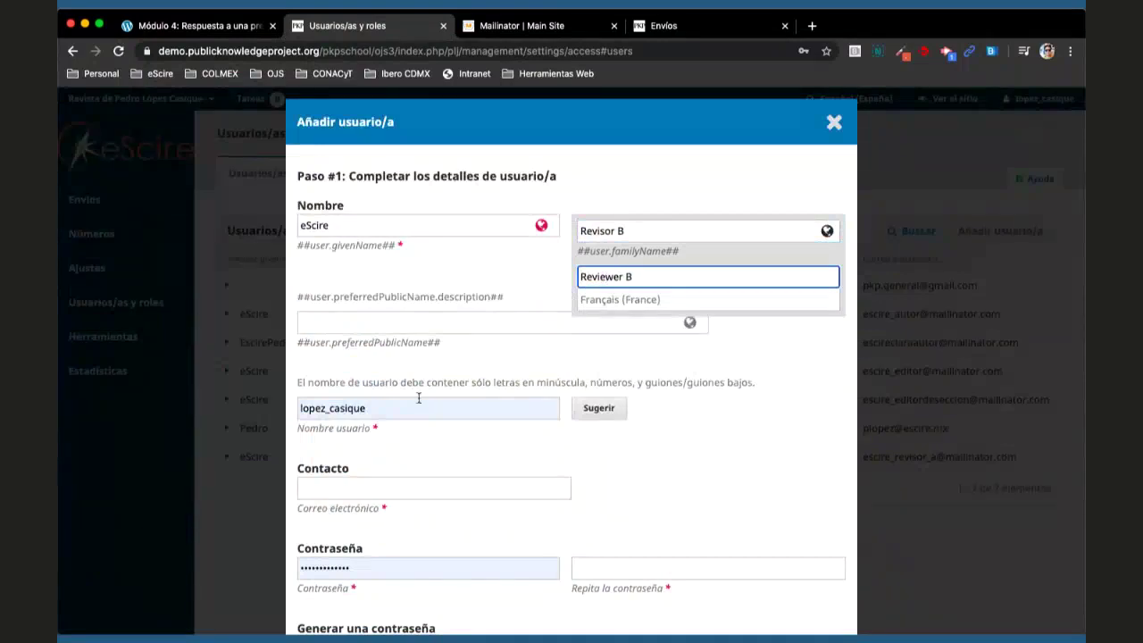
- Set the username to escire_revisor_b and fill in the reviewer's Mailinator e-mail address
click(419, 397)
click(416, 398)
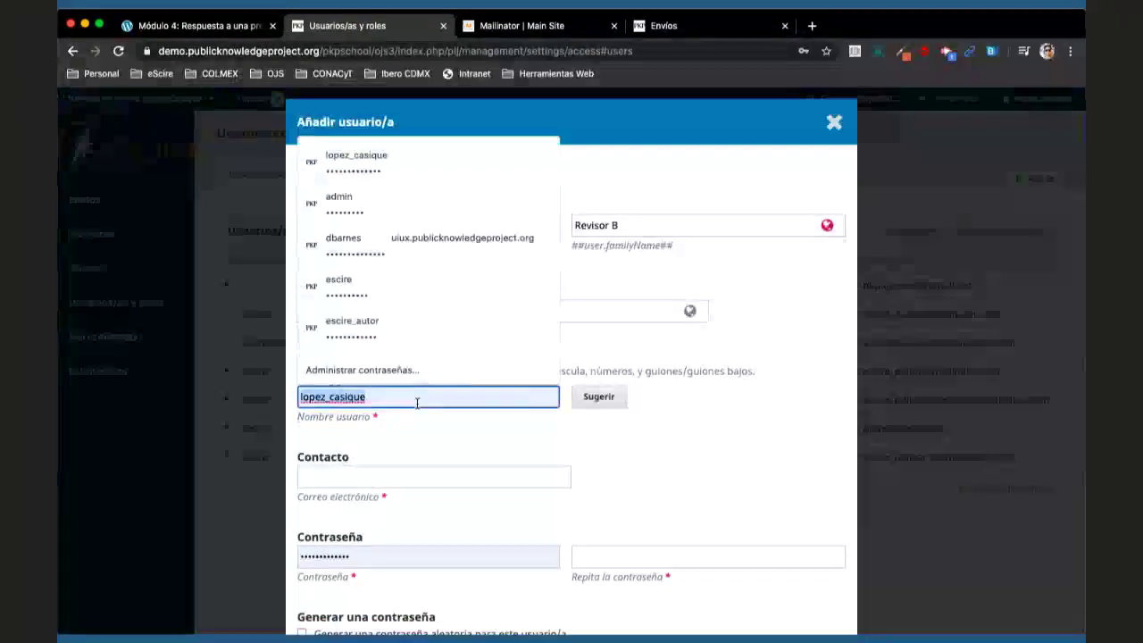
key(ctrl+a)
text(escire_revisor_a)
key(BackSpace)
text(b)
scroll(442, 420, down, 2)
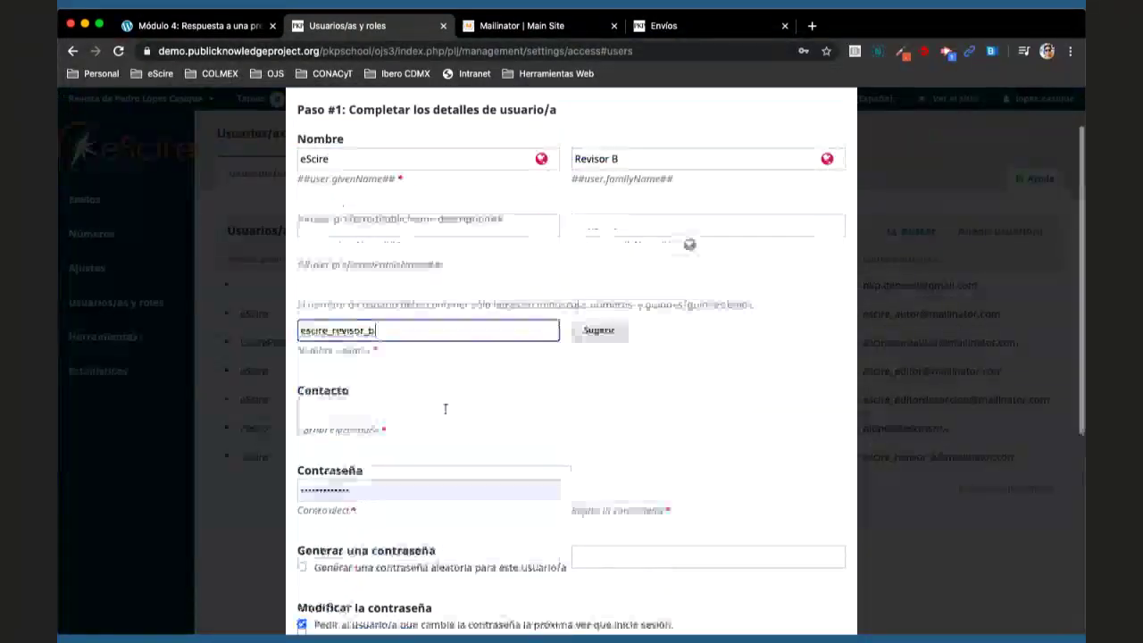
click(437, 408)
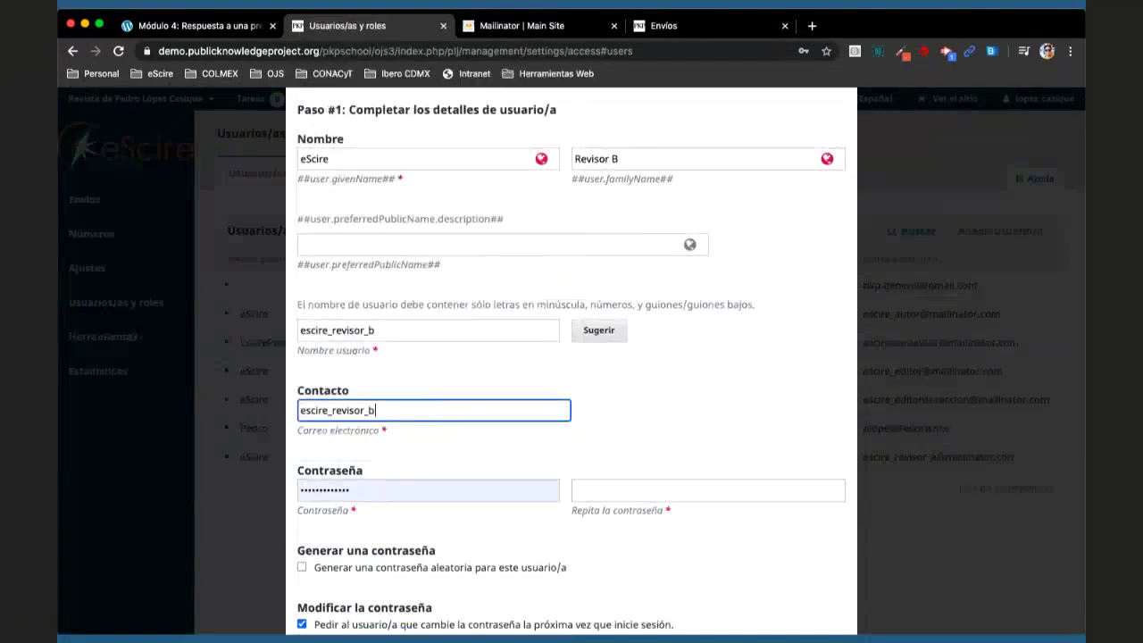
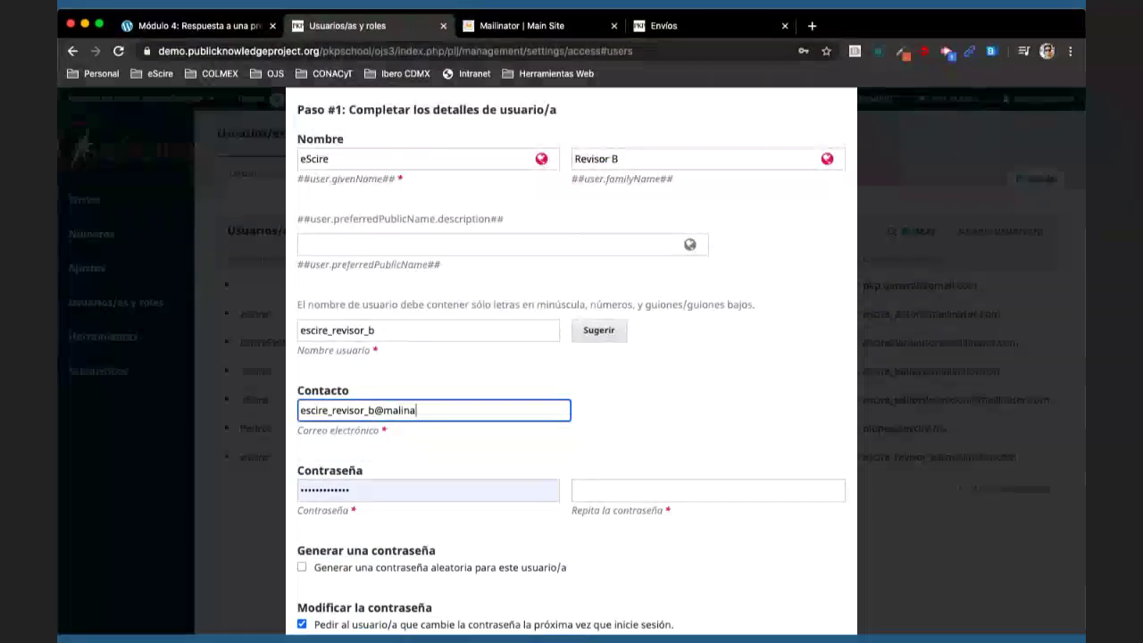
- Enter both passwords, turn off the forced password change, keep the welcome e-mail, and submit
key(Tab)
scroll(628, 429, down, 2)
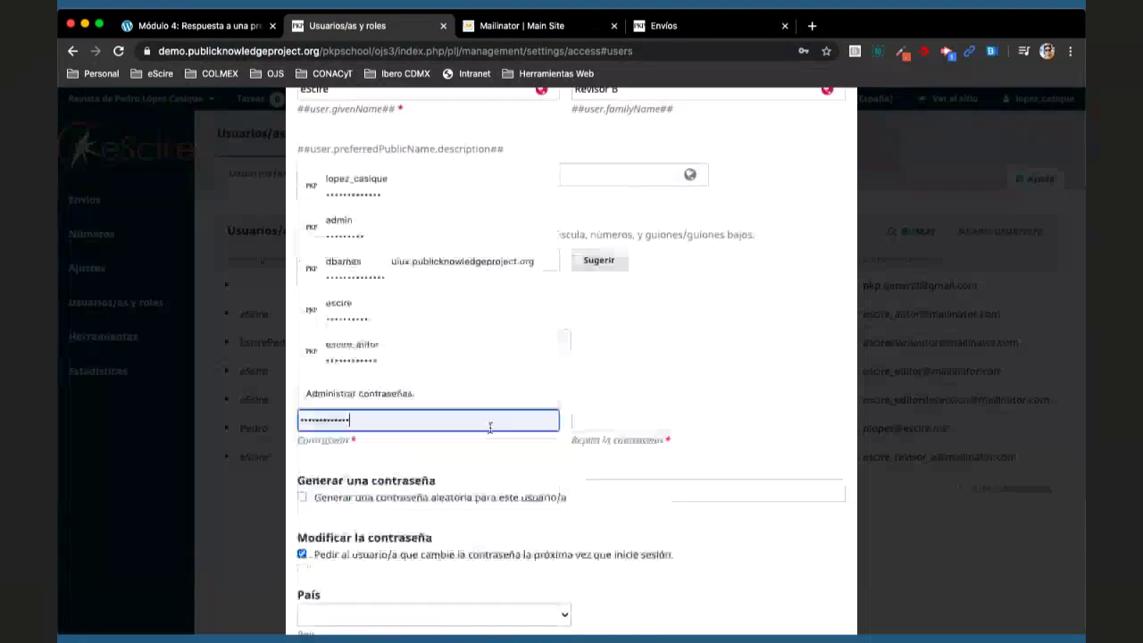
click(628, 421)
key(ctrl+v)
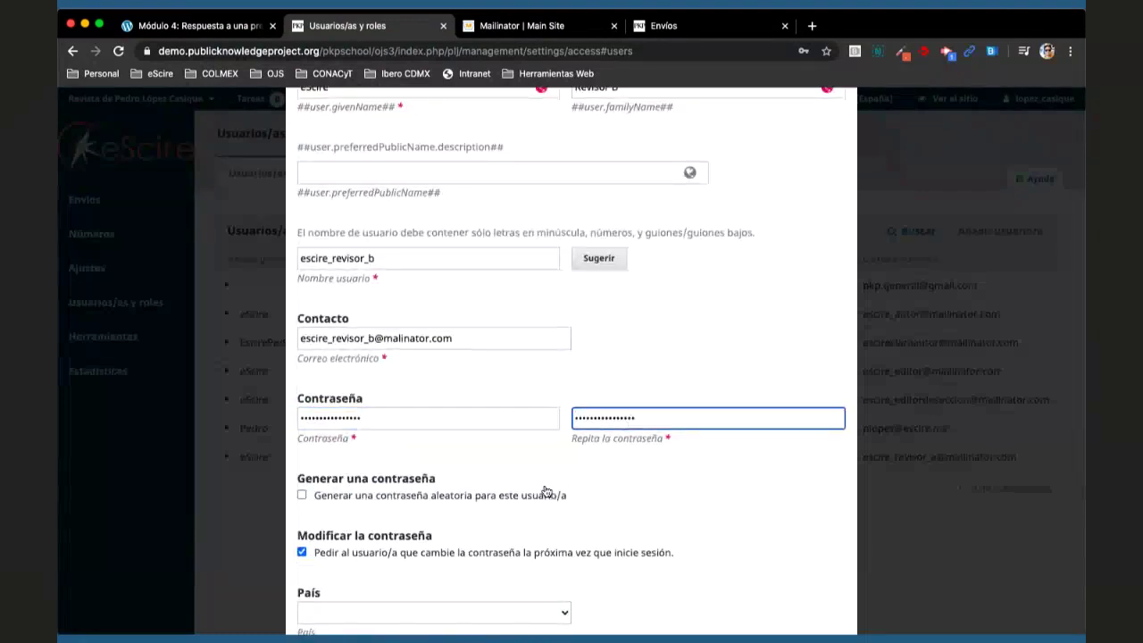
scroll(500, 500, down, 2)
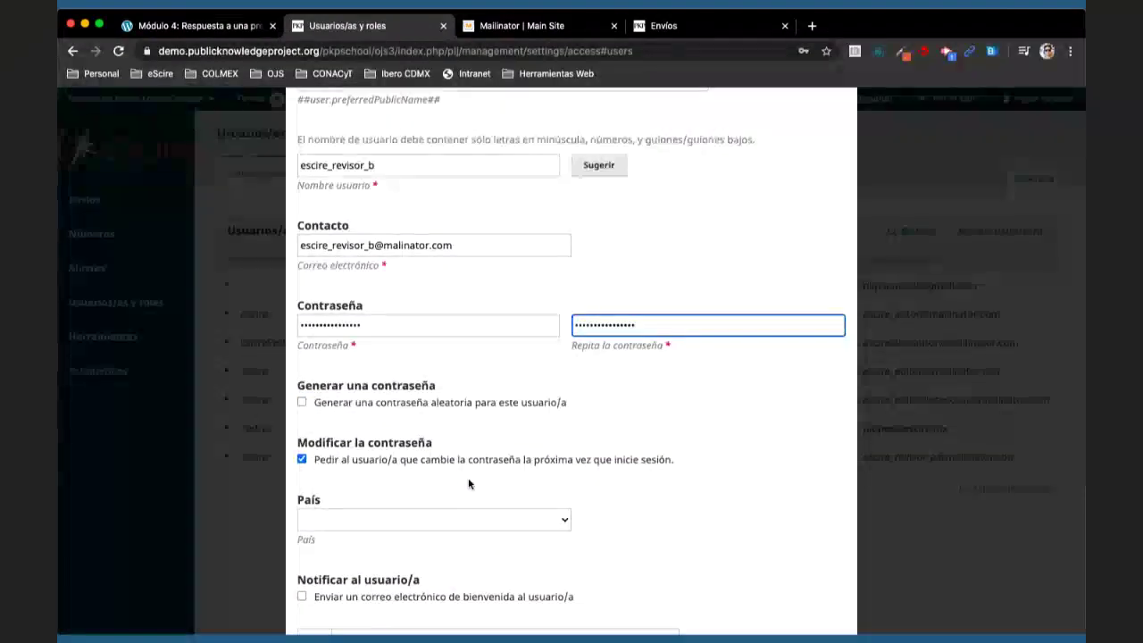
scroll(468, 474, down, 3)
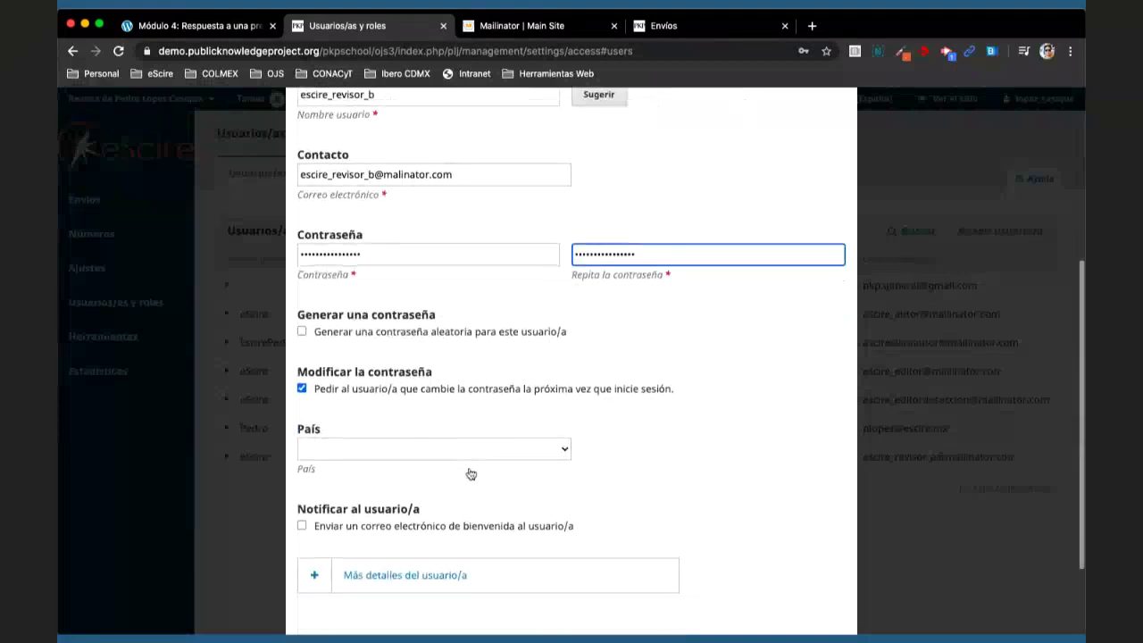
click(398, 368)
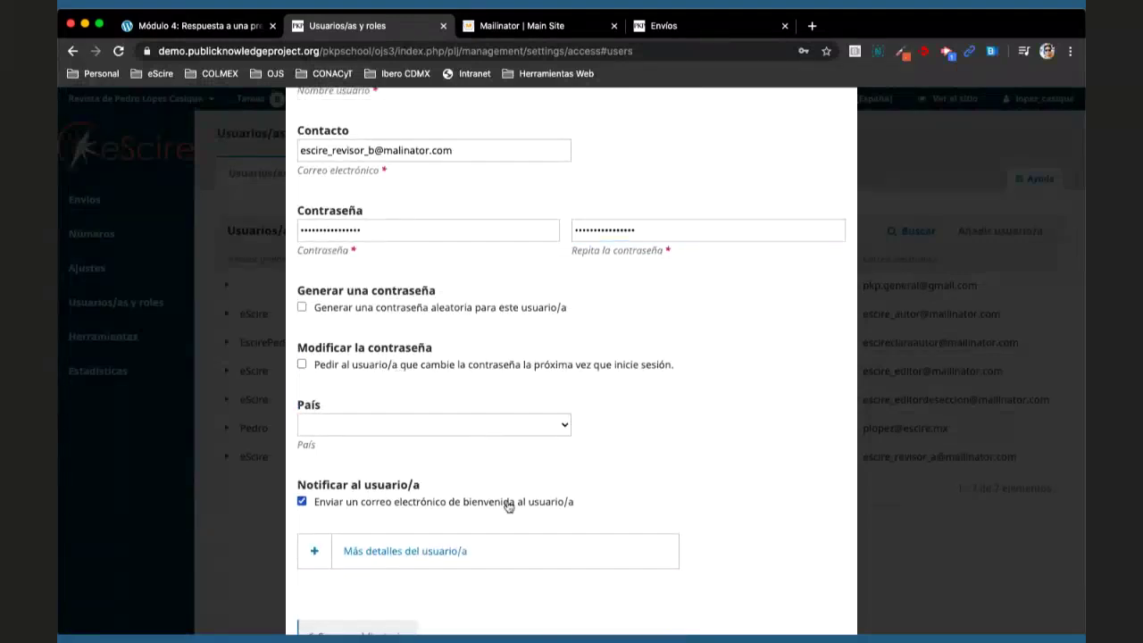
scroll(509, 506, down, 2)
click(326, 599)
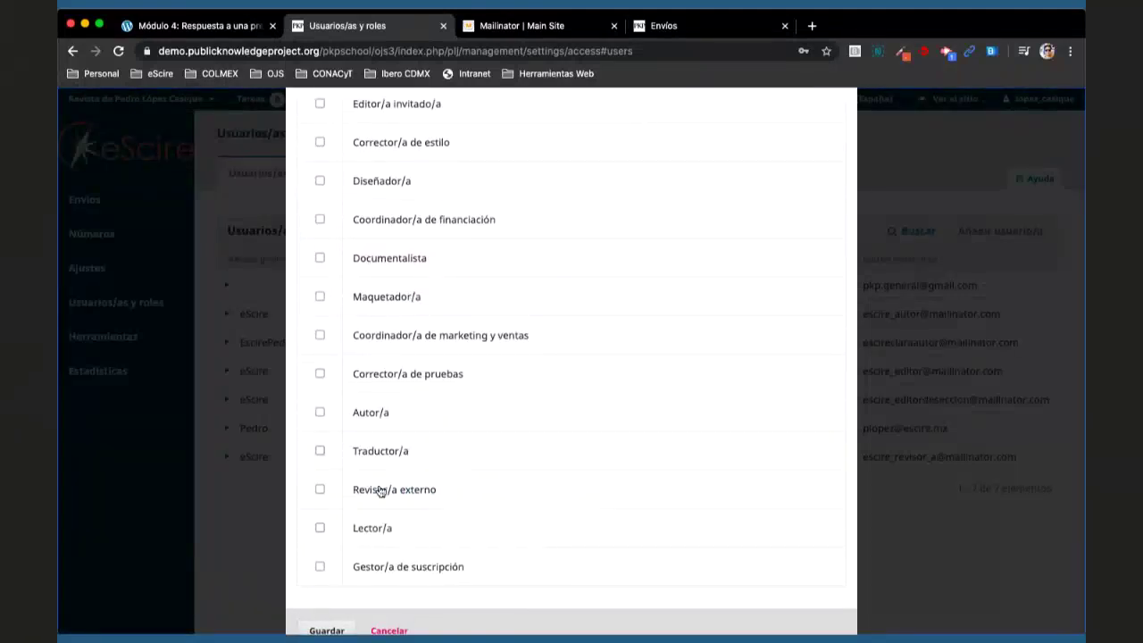
- Assign eScire Revisor B the 'Revisor/a externo' role and save the user
click(378, 487)
click(327, 600)
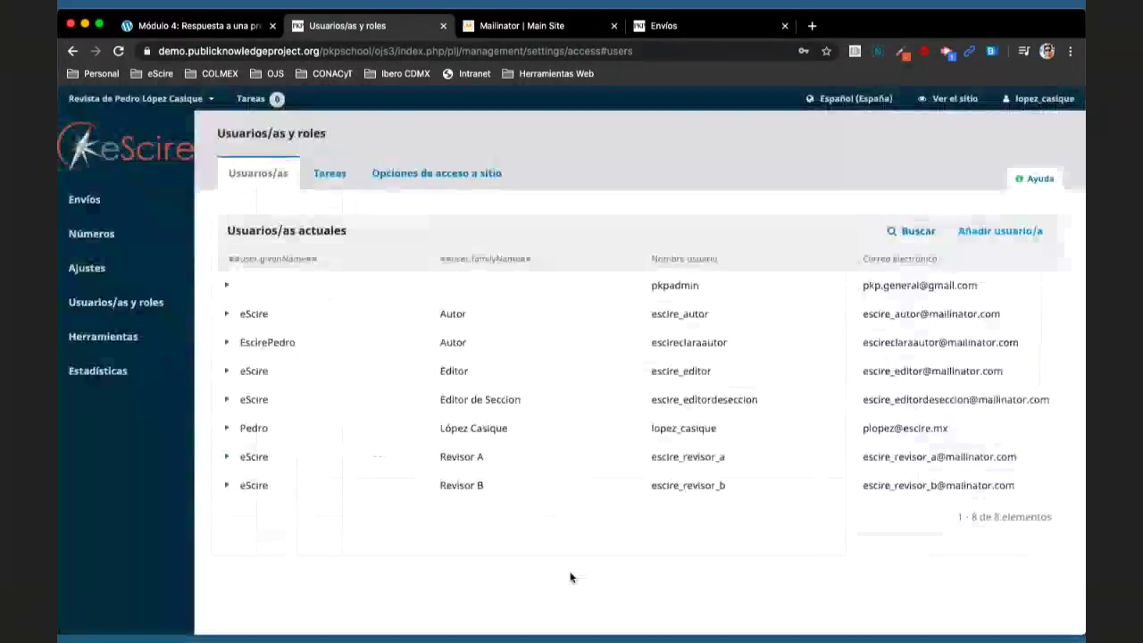
- Look up Reviewer A's public Mailinator inbox and read its new-user registration e-mail
click(572, 27)
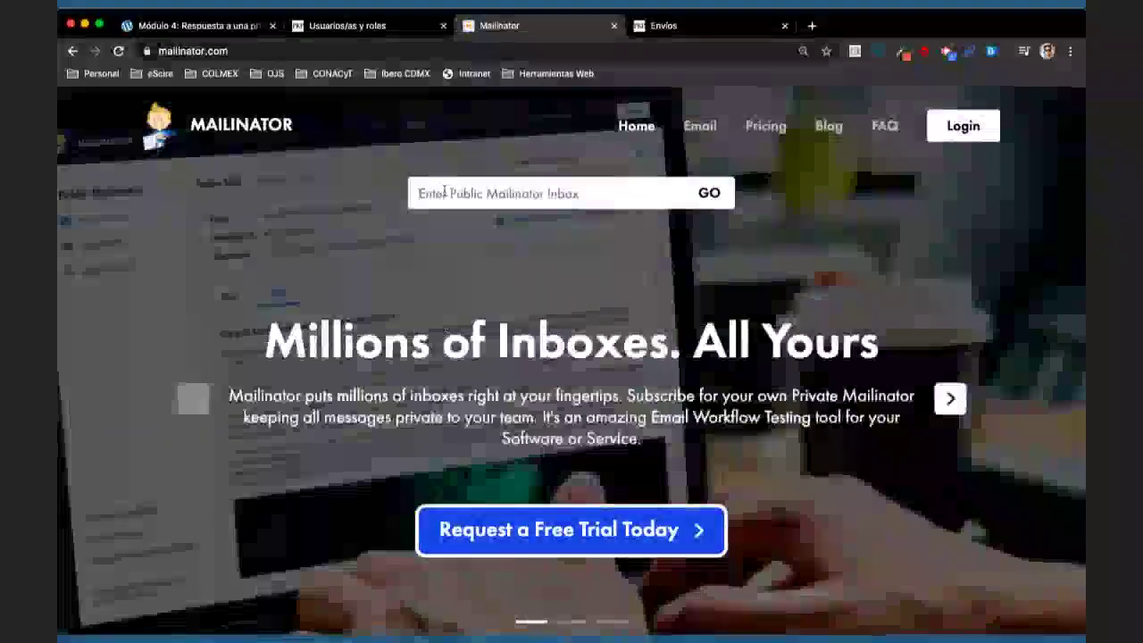
click(444, 190)
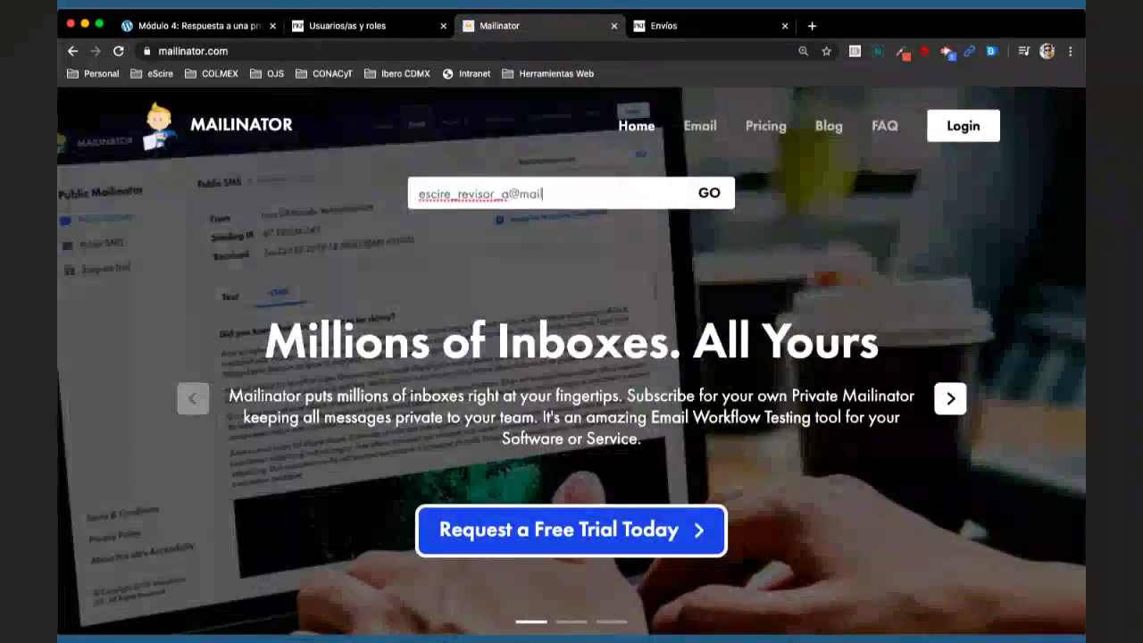
key(Return)
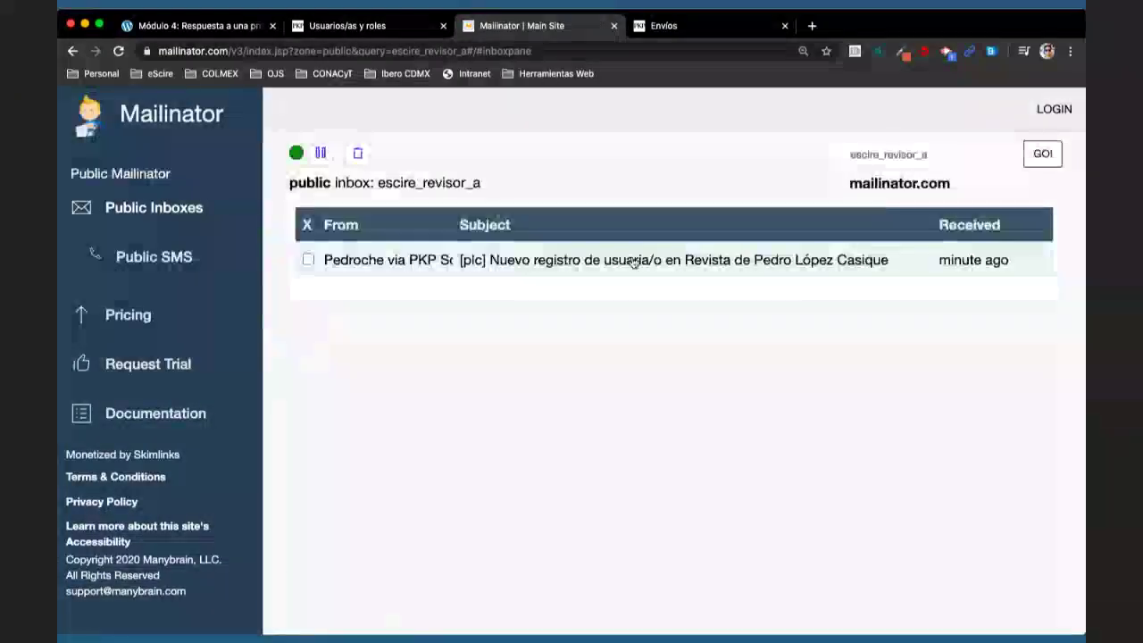
click(606, 268)
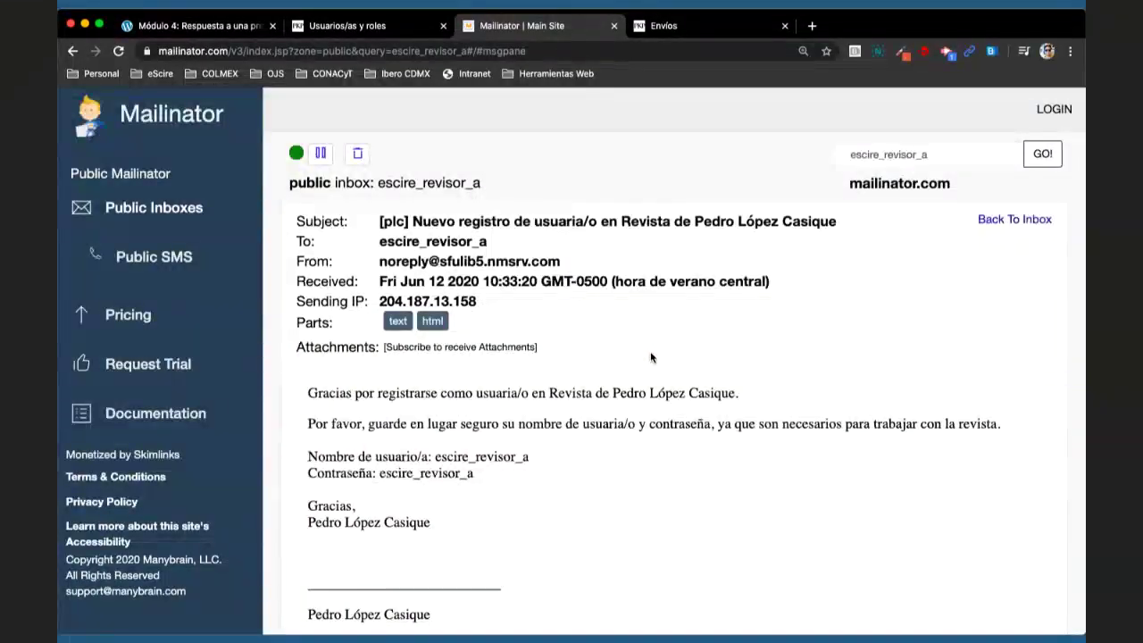
scroll(651, 357, down, 2)
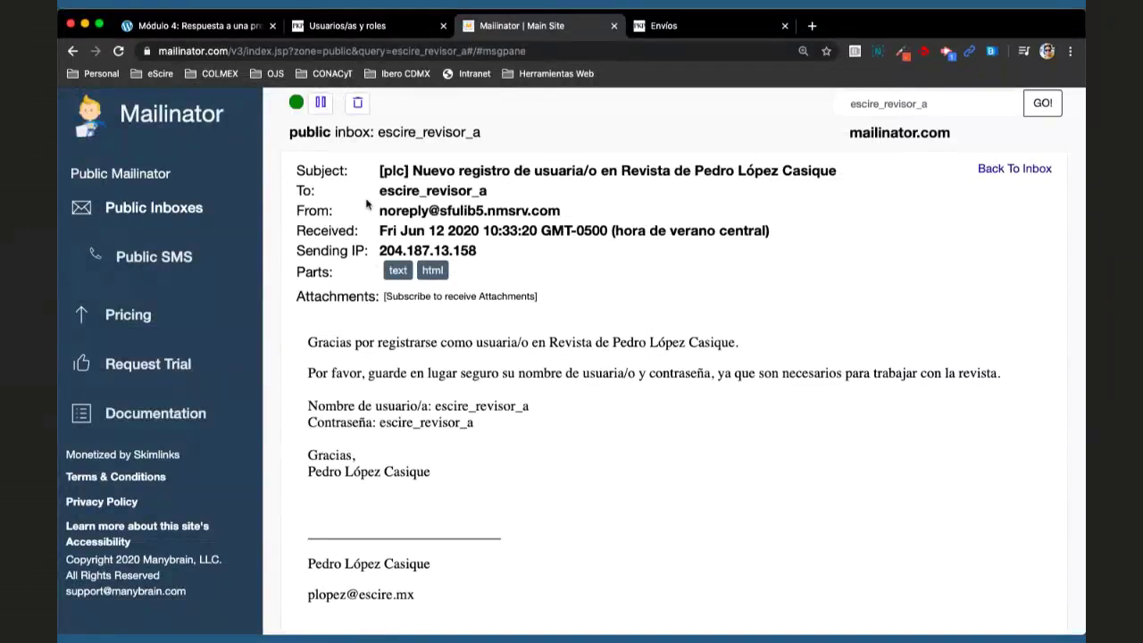
click(200, 27)
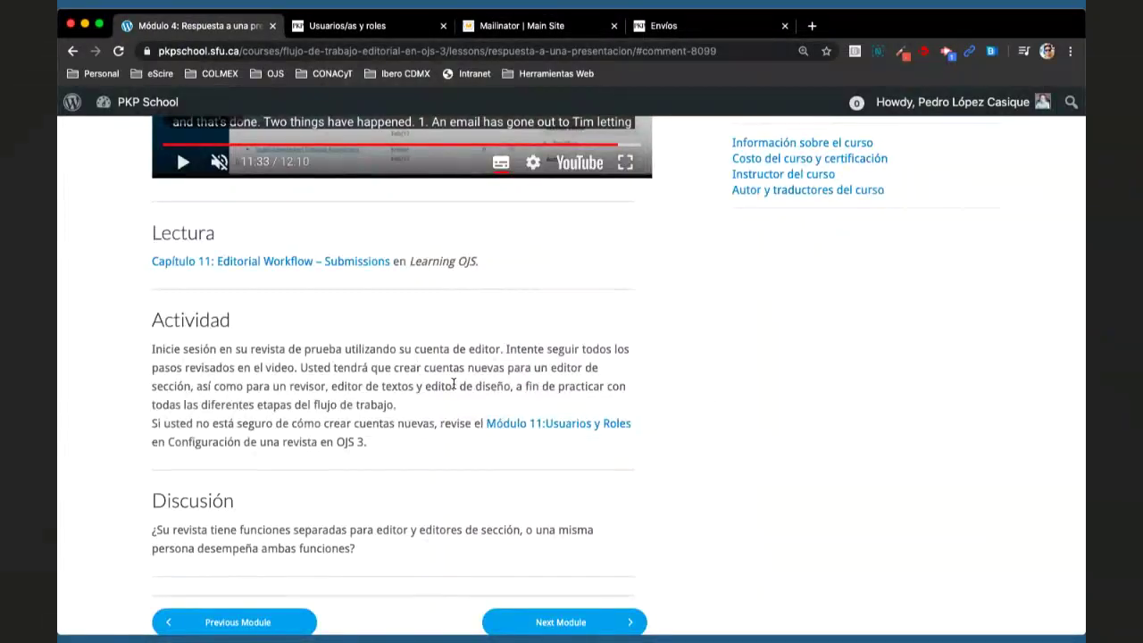
- Replay part of the lesson video and highlight the copy editor and layout editor accounts to create
scroll(455, 384, up, 2)
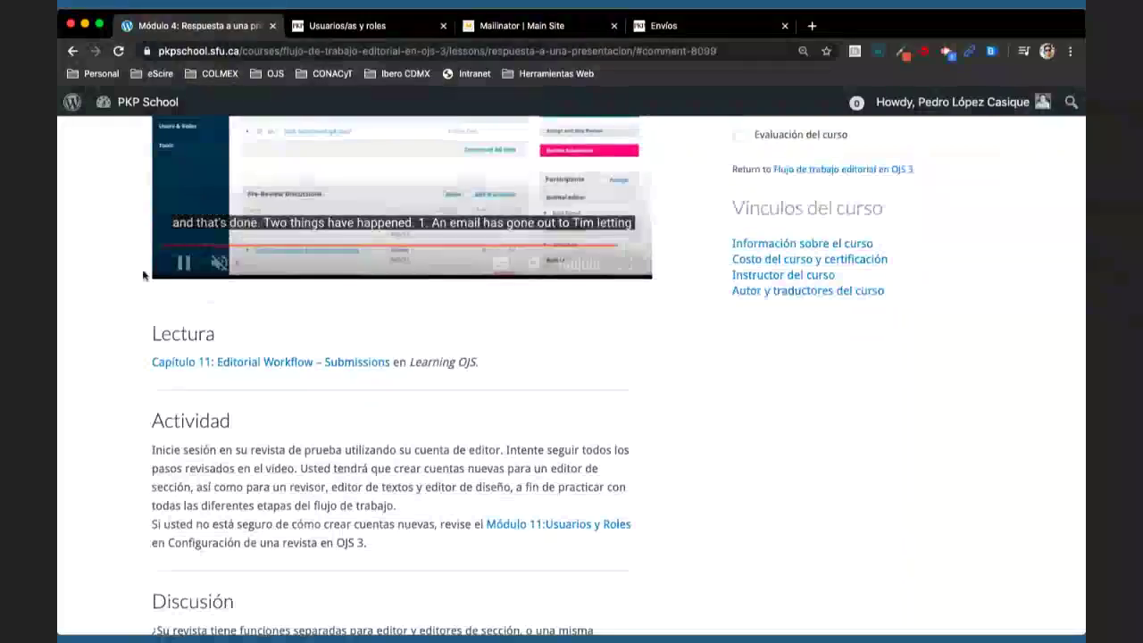
scroll(179, 274, up, 1)
click(174, 300)
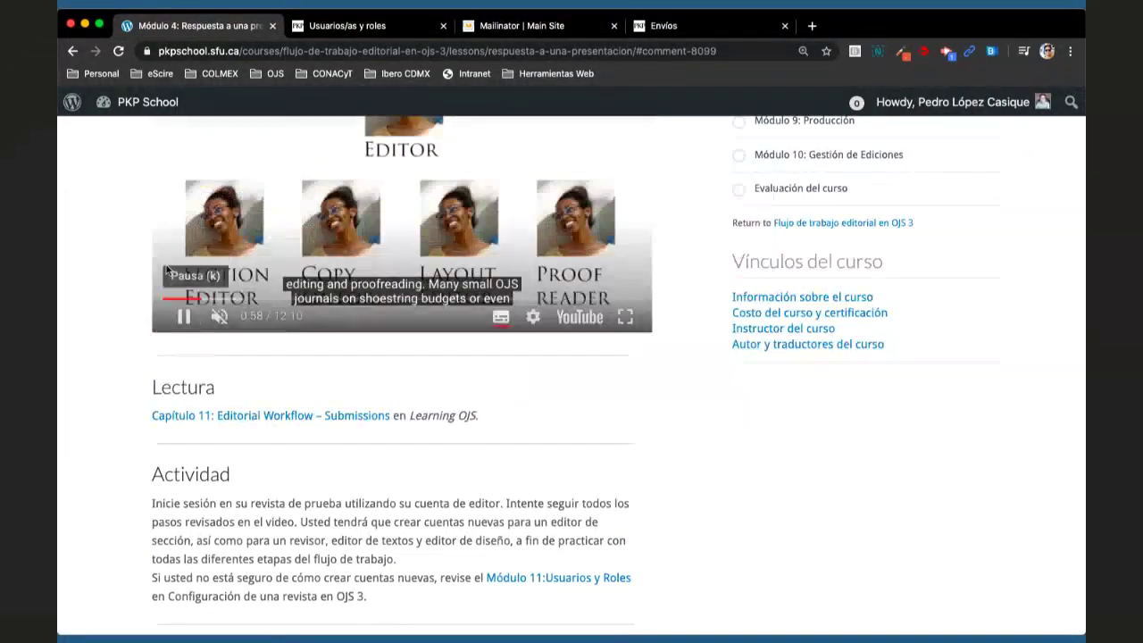
click(519, 297)
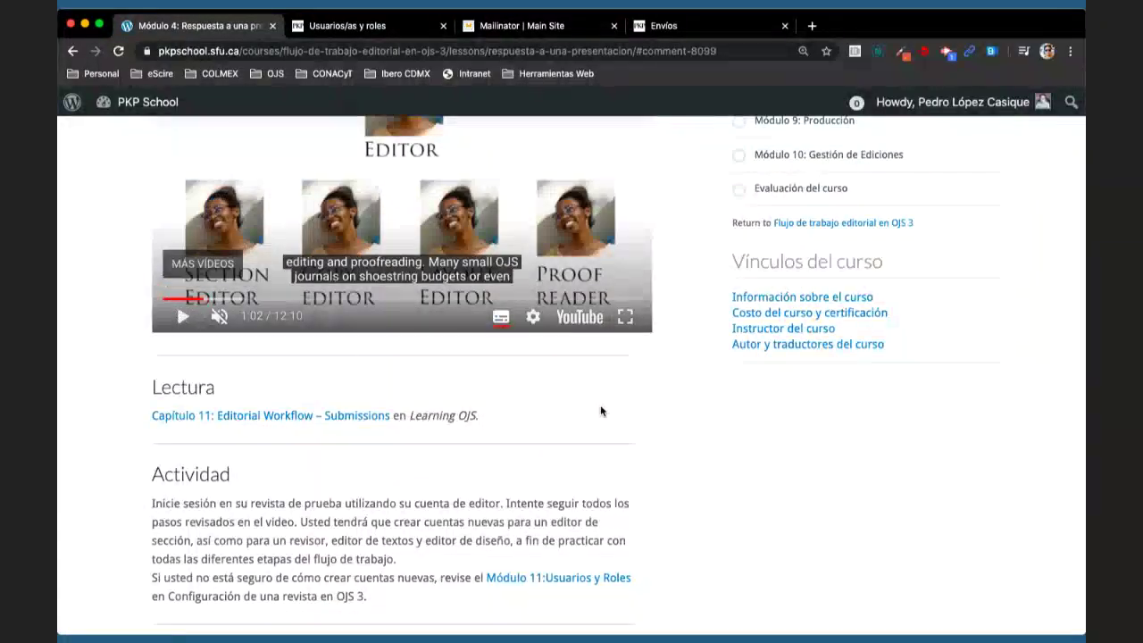
scroll(601, 404, down, 2)
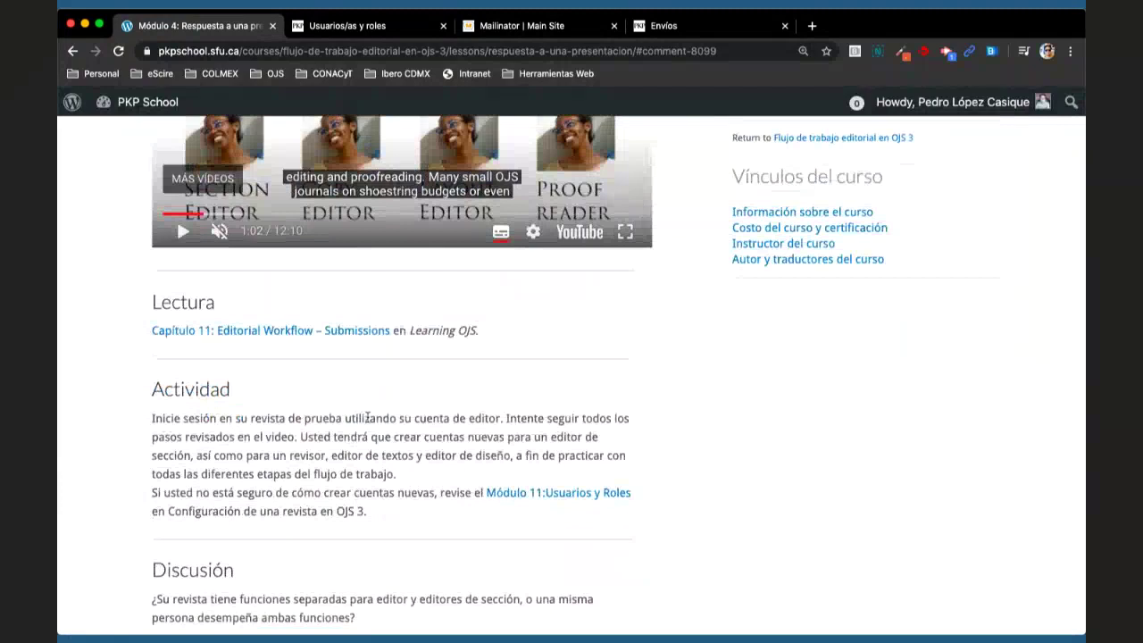
drag(332, 456, 510, 460)
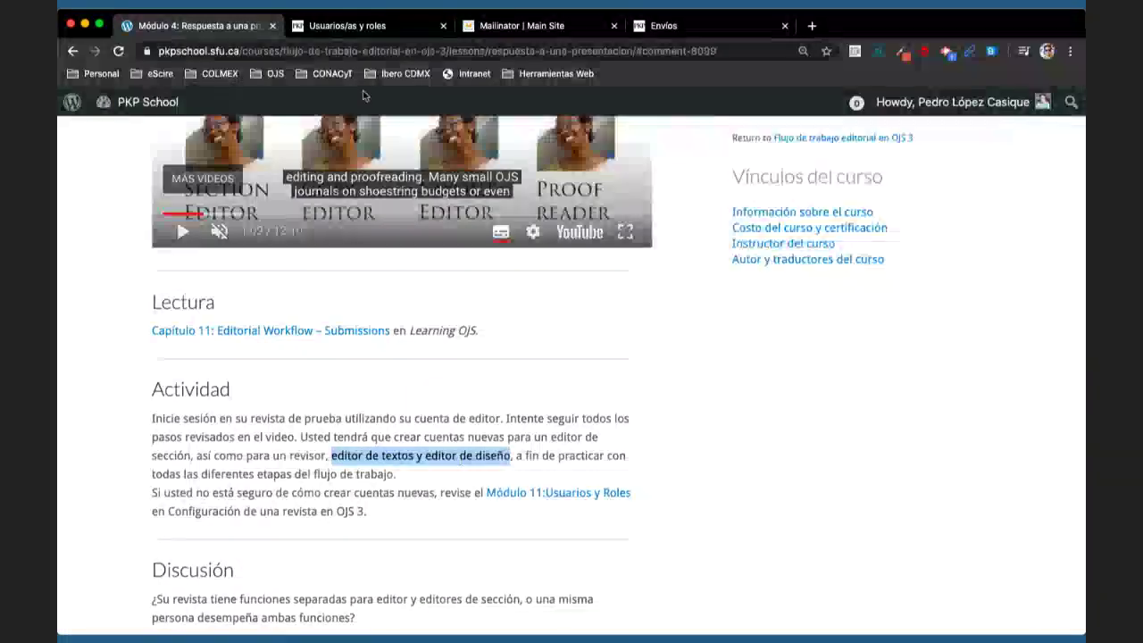
click(348, 27)
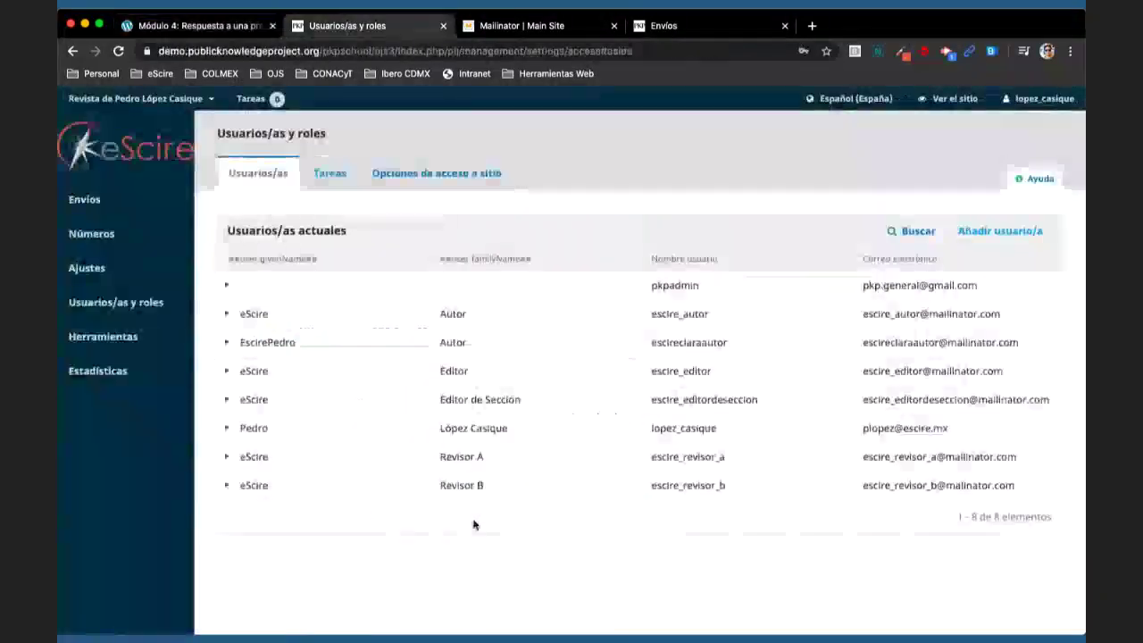
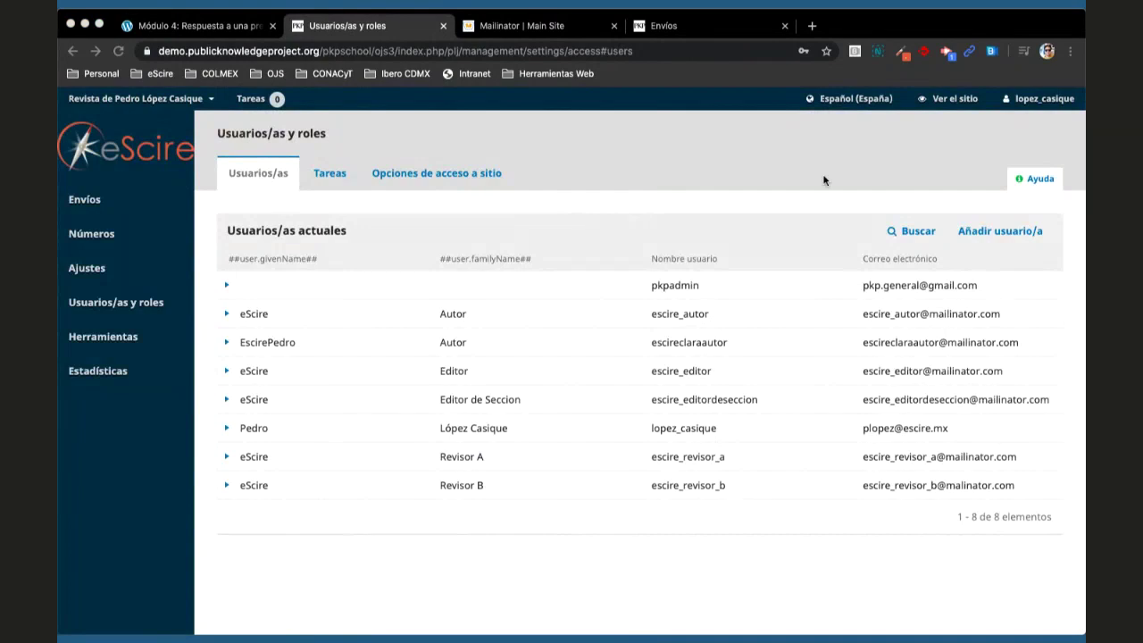
- Sign out of the eScire journal account, then switch back to the Módulo 4 course lesson
click(1036, 123)
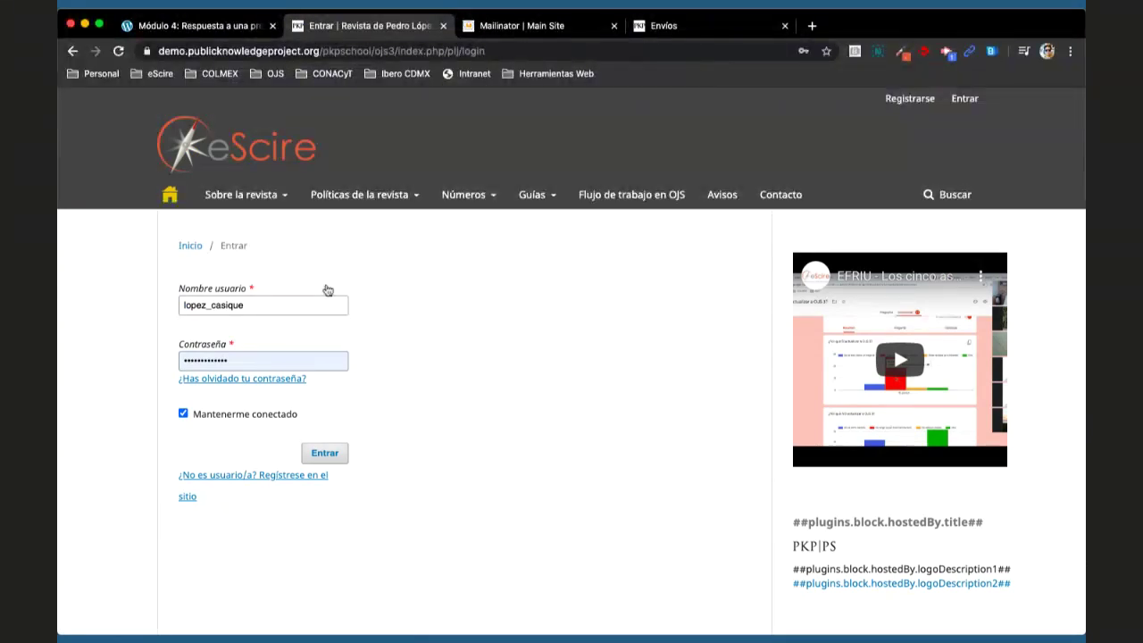
click(294, 304)
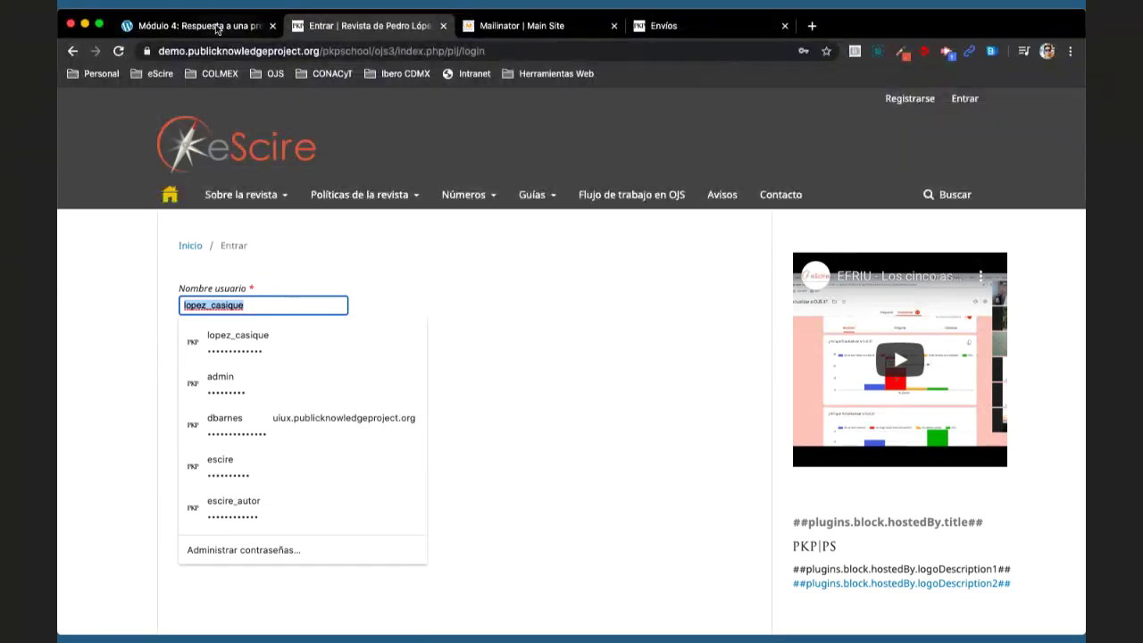
click(217, 29)
click(378, 434)
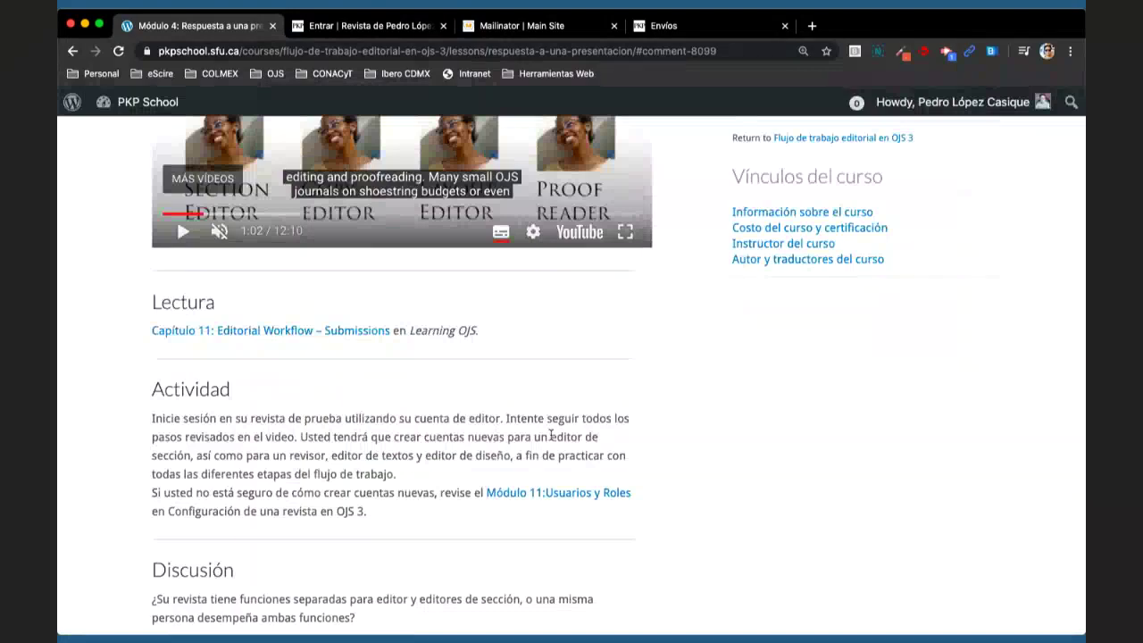
- Highlight the roles needing accounts in the Actividad paragraph, then return to the Entrar login tab
drag(551, 436, 512, 458)
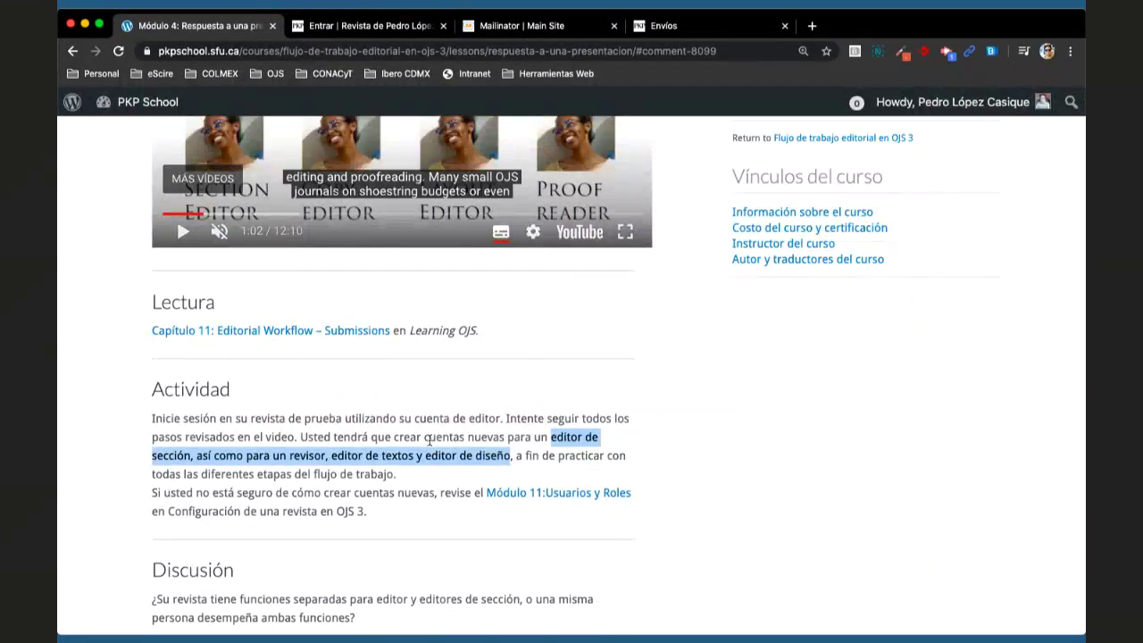
click(658, 447)
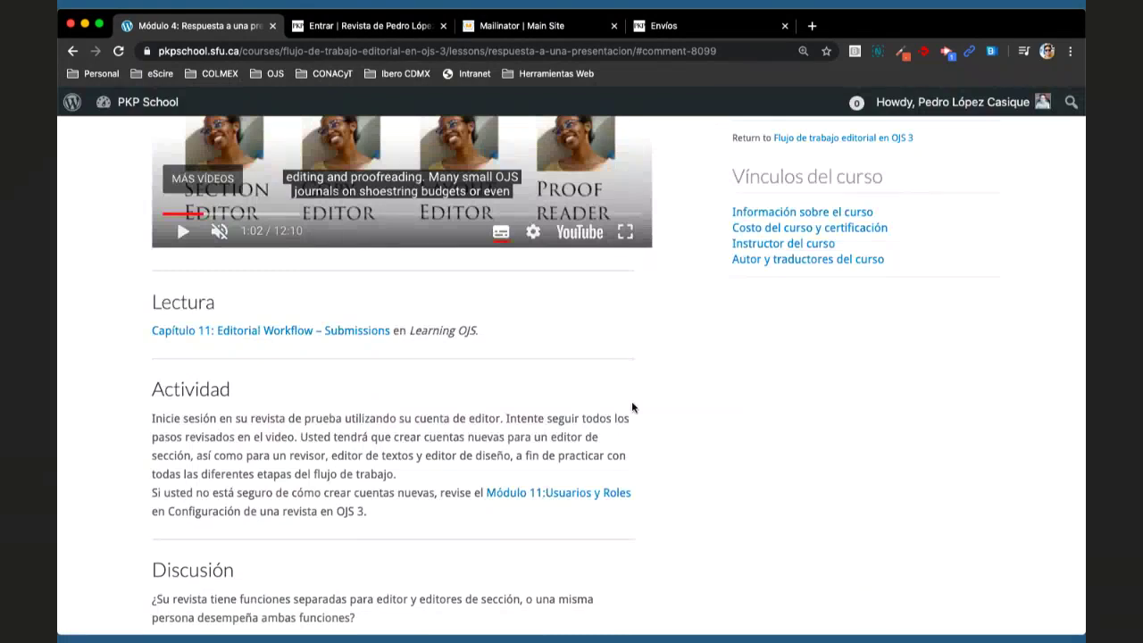
click(370, 26)
- Log in with the journal editor's saved account, re-entering the password after the first attempt fails
double_click(323, 302)
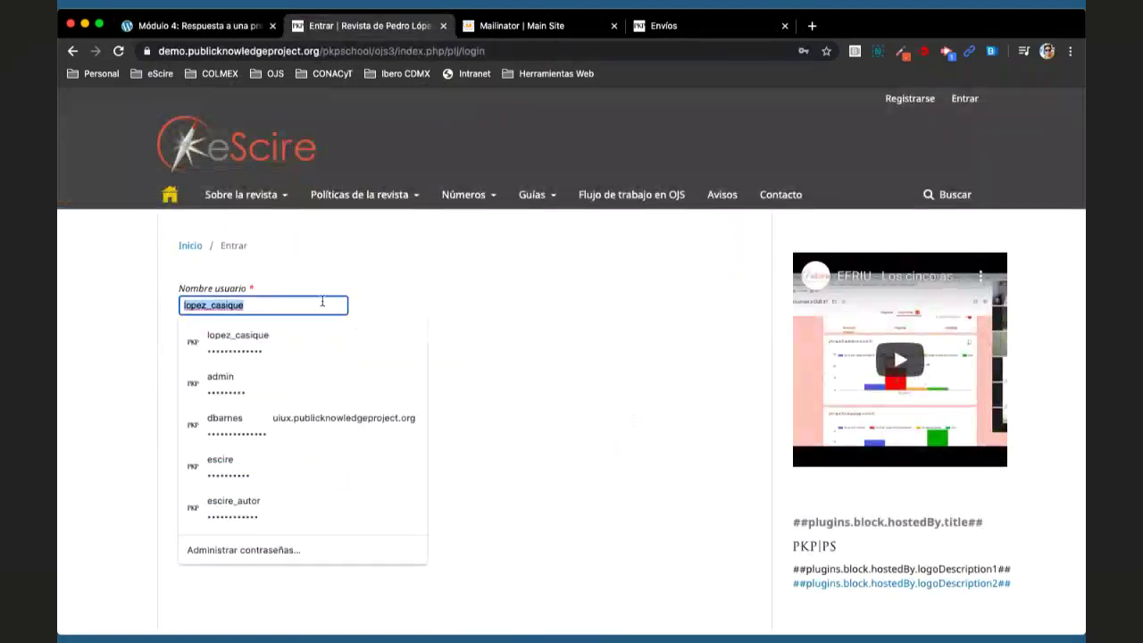
text(esc)
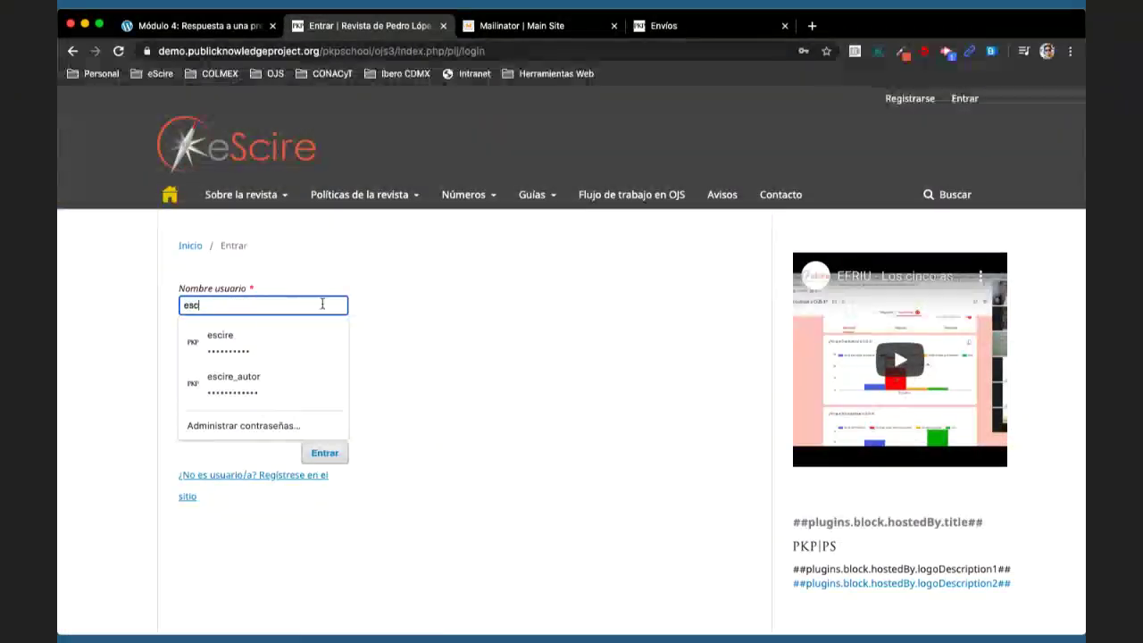
text(ire_editor)
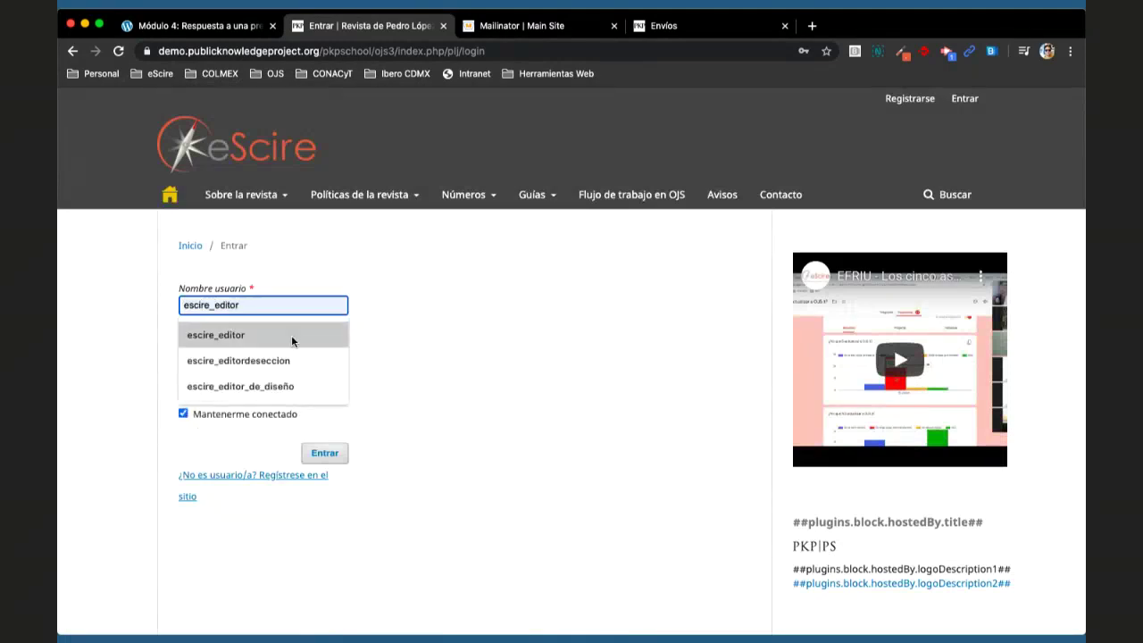
click(292, 341)
click(324, 453)
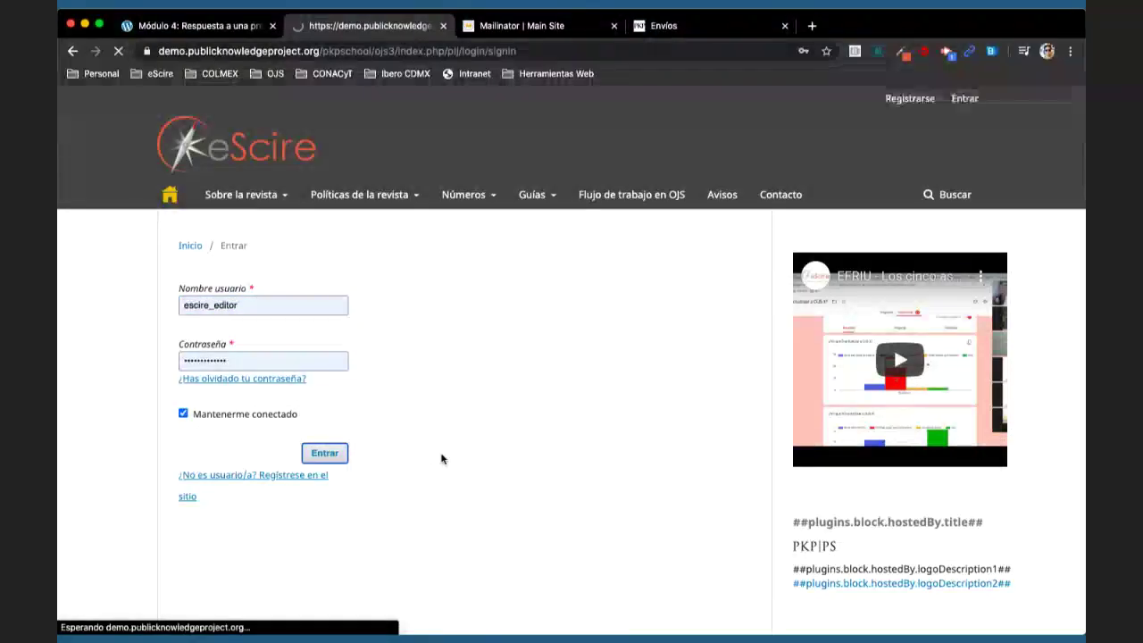
double_click(284, 359)
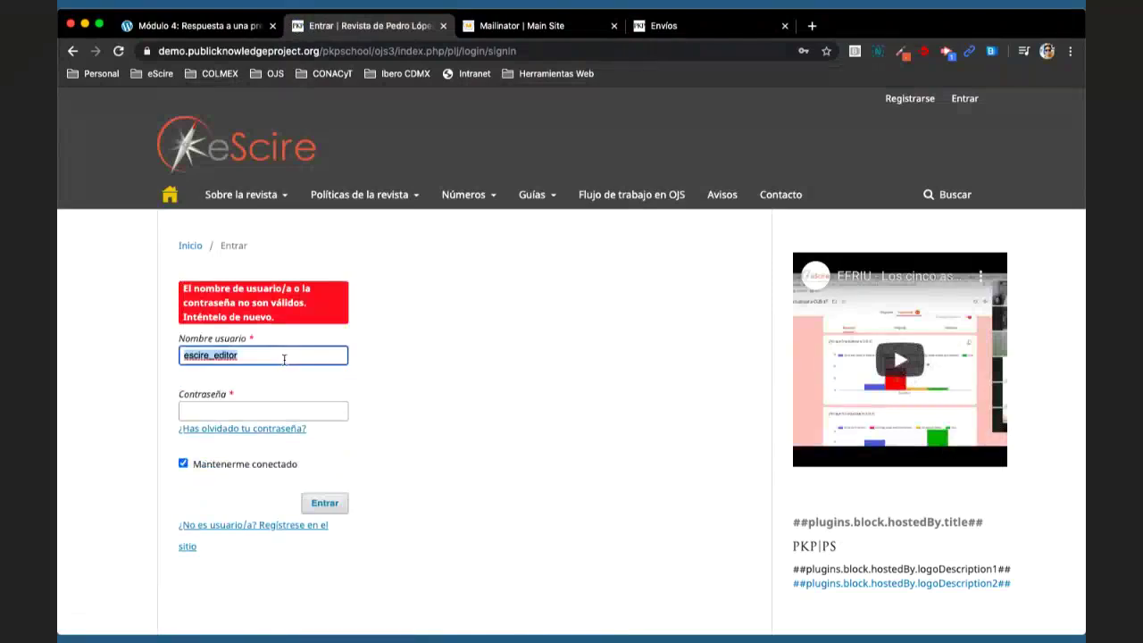
click(402, 369)
click(339, 414)
key(super+v)
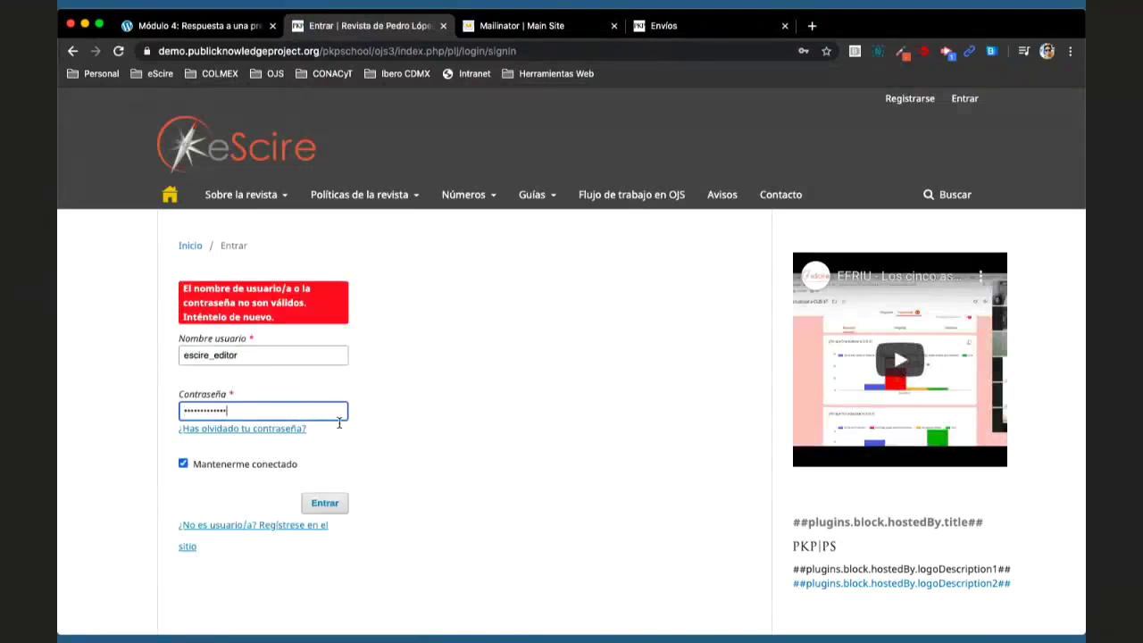
click(343, 503)
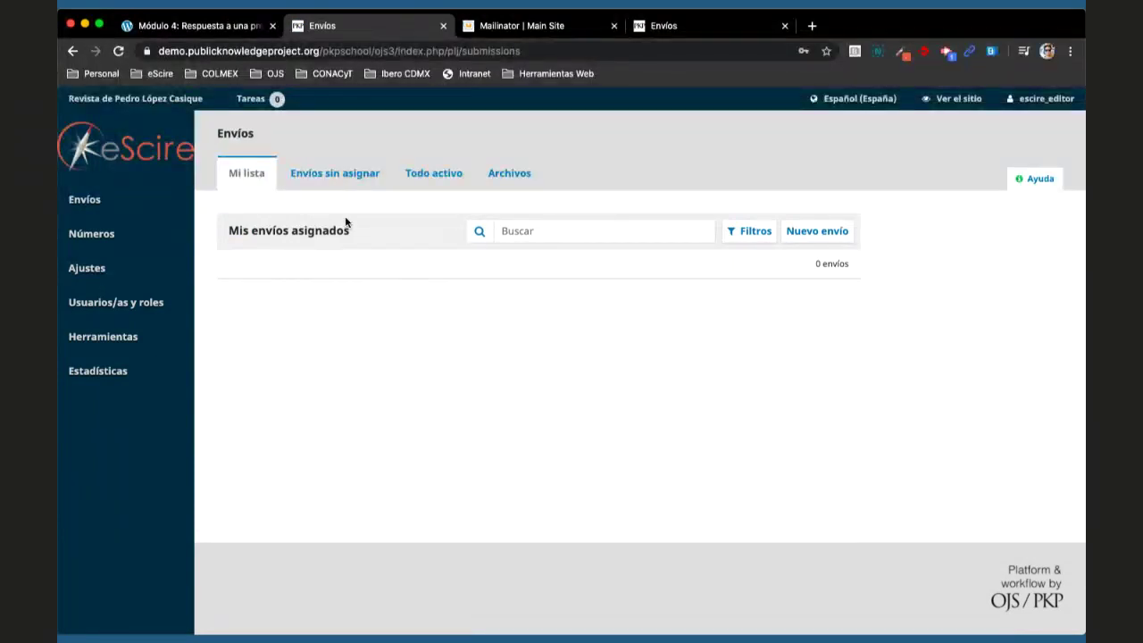
- Check the Envíos sin asignar, Todo activo and Archivos lists, then open Configuración de OJS 3
click(338, 174)
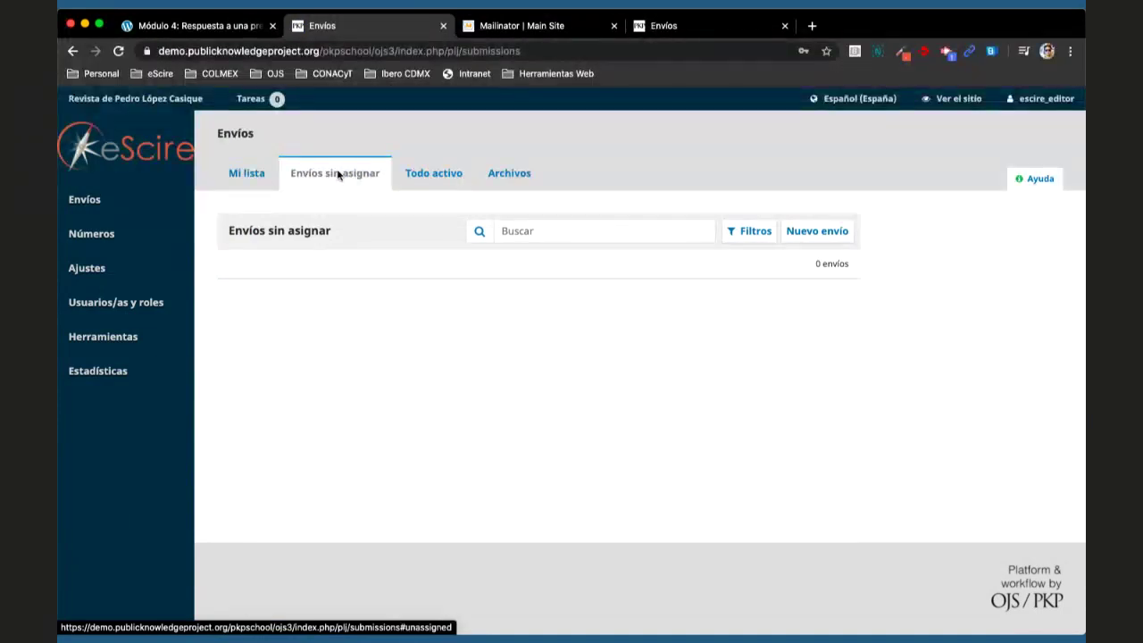
click(412, 177)
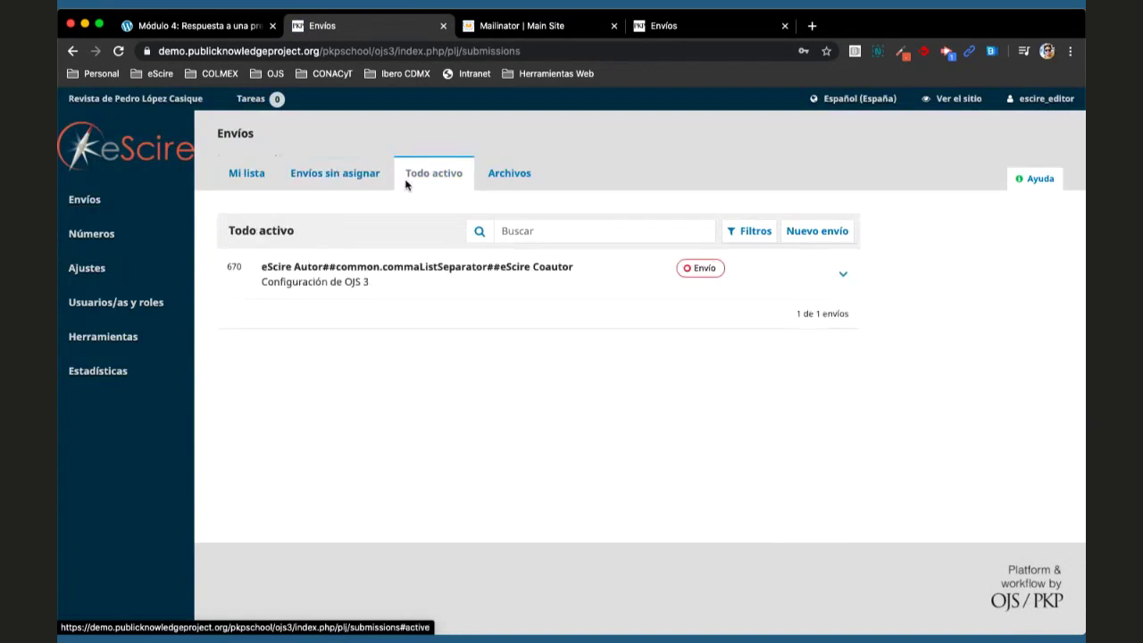
click(323, 176)
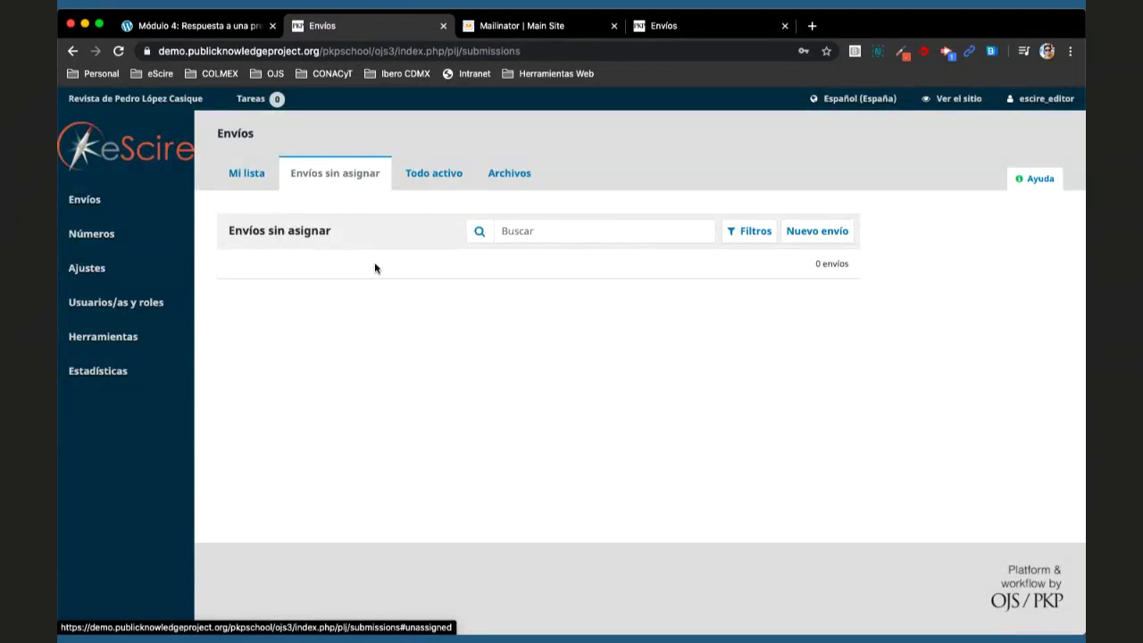
click(429, 174)
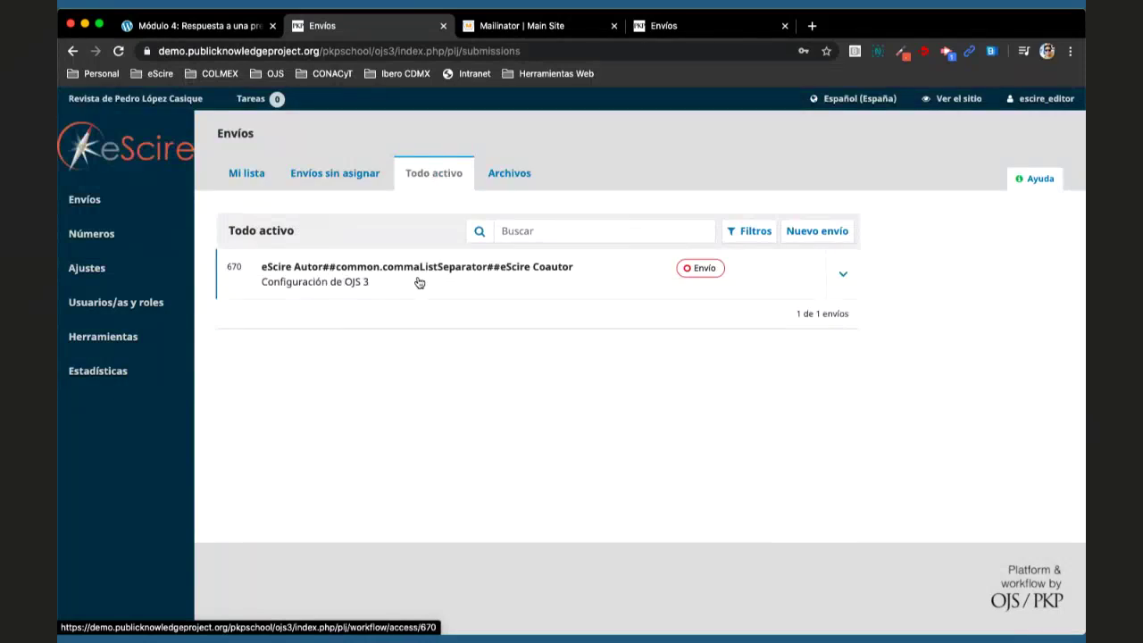
click(509, 173)
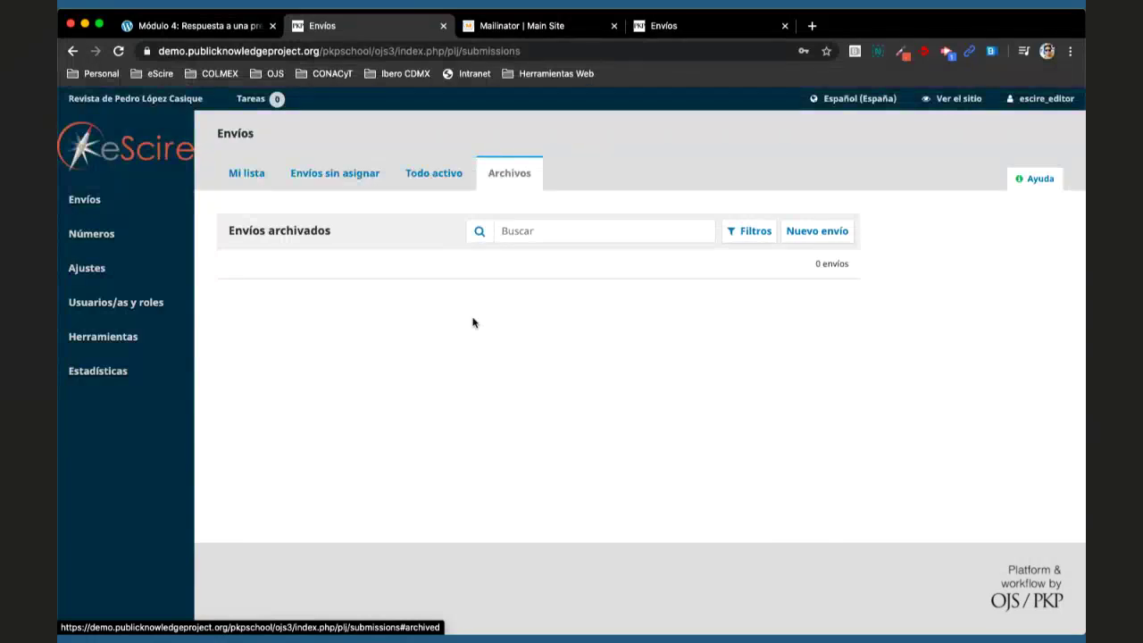
click(463, 187)
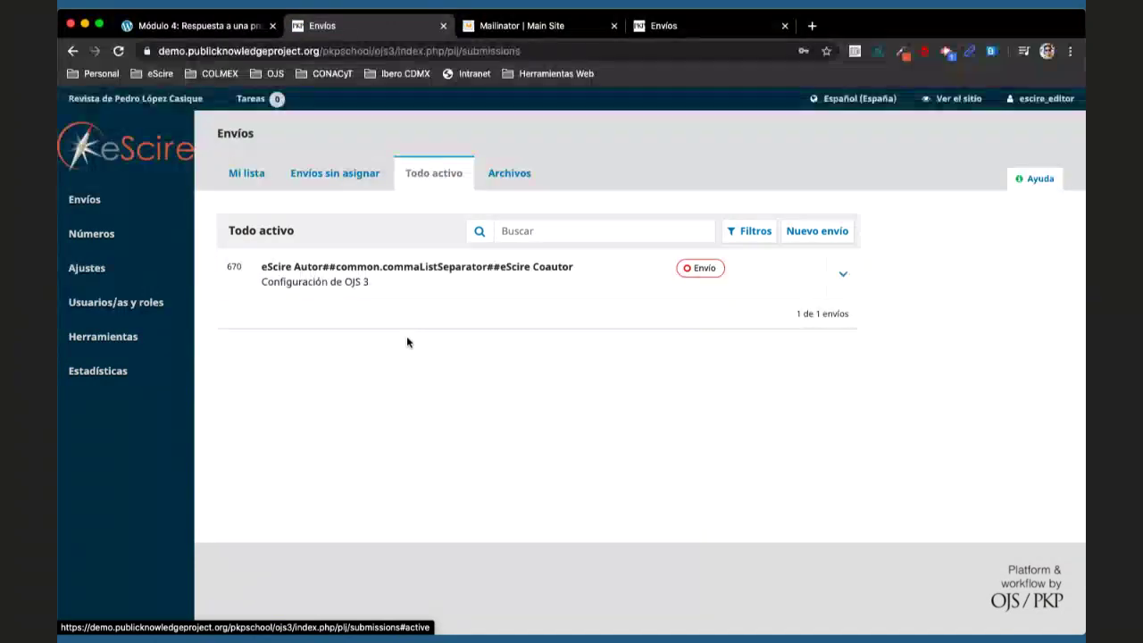
click(412, 268)
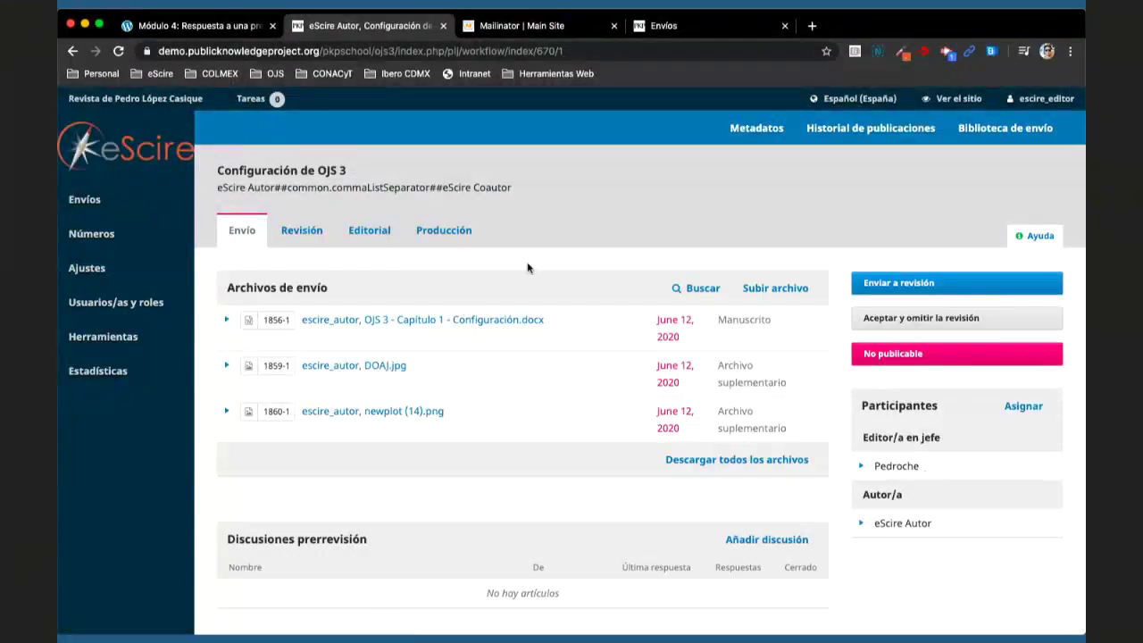
- Go to Ajustes > Revista and show the Secciones de la revista list
mouse_move(158, 268)
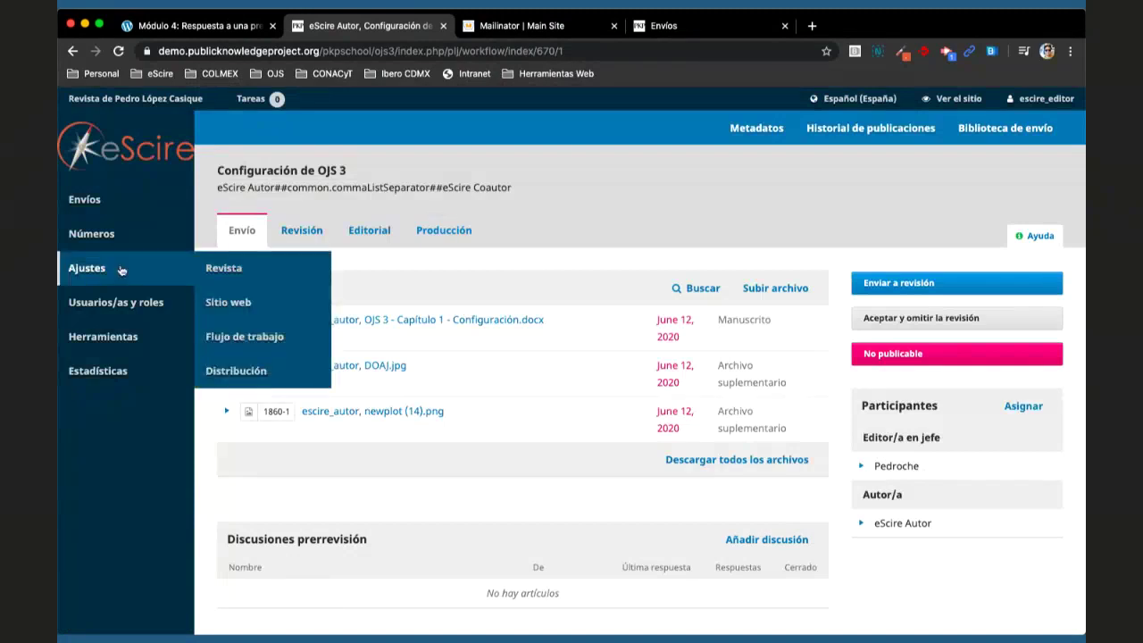
click(244, 304)
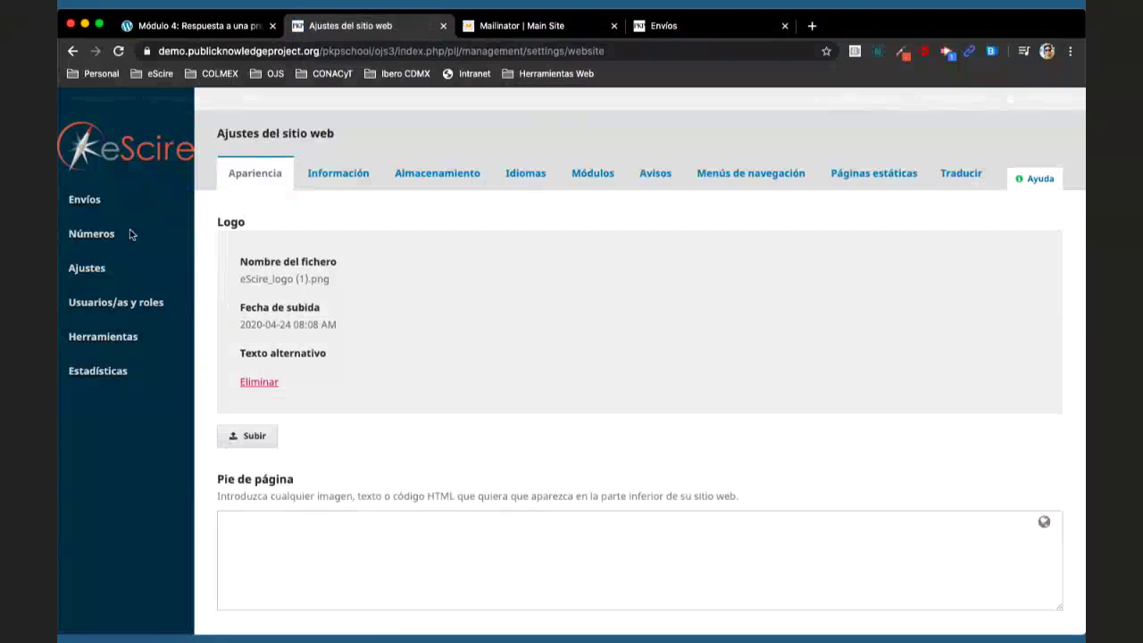
mouse_move(134, 268)
key(super+bracketleft)
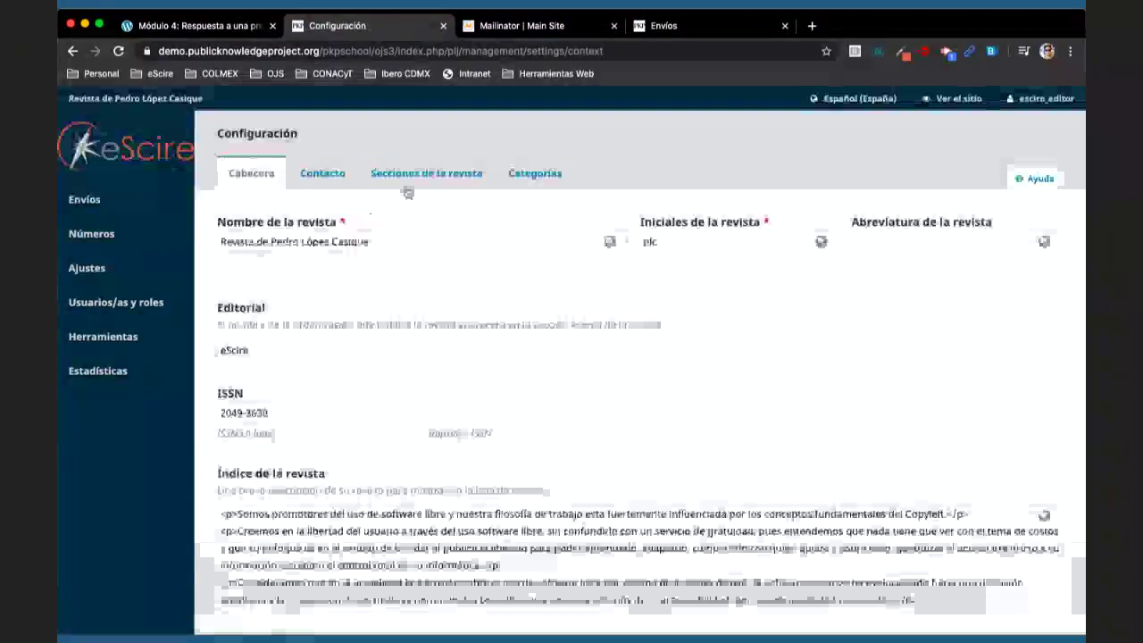
click(427, 173)
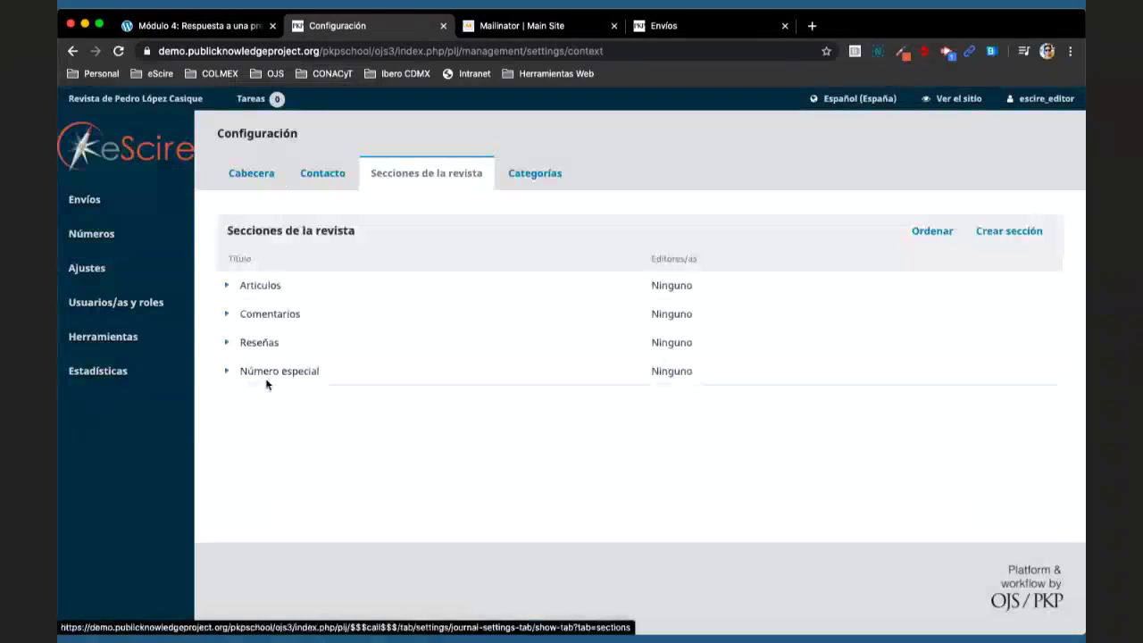
- Open the Artículos section's edit form, look it over, and close it without saving
click(222, 285)
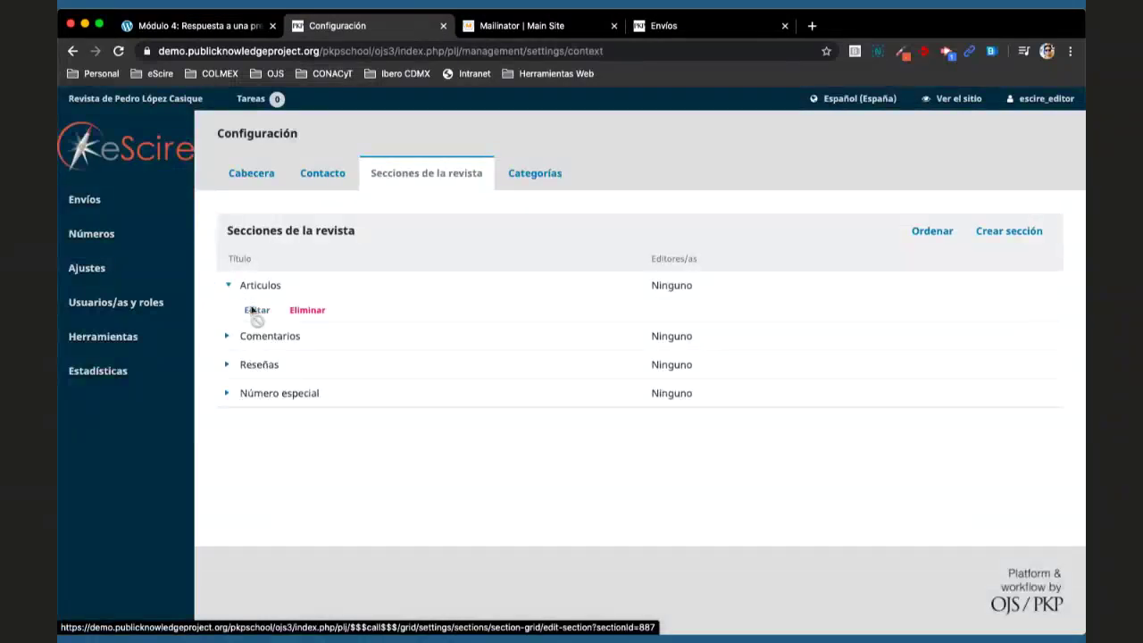
click(252, 309)
scroll(459, 375, down, 5)
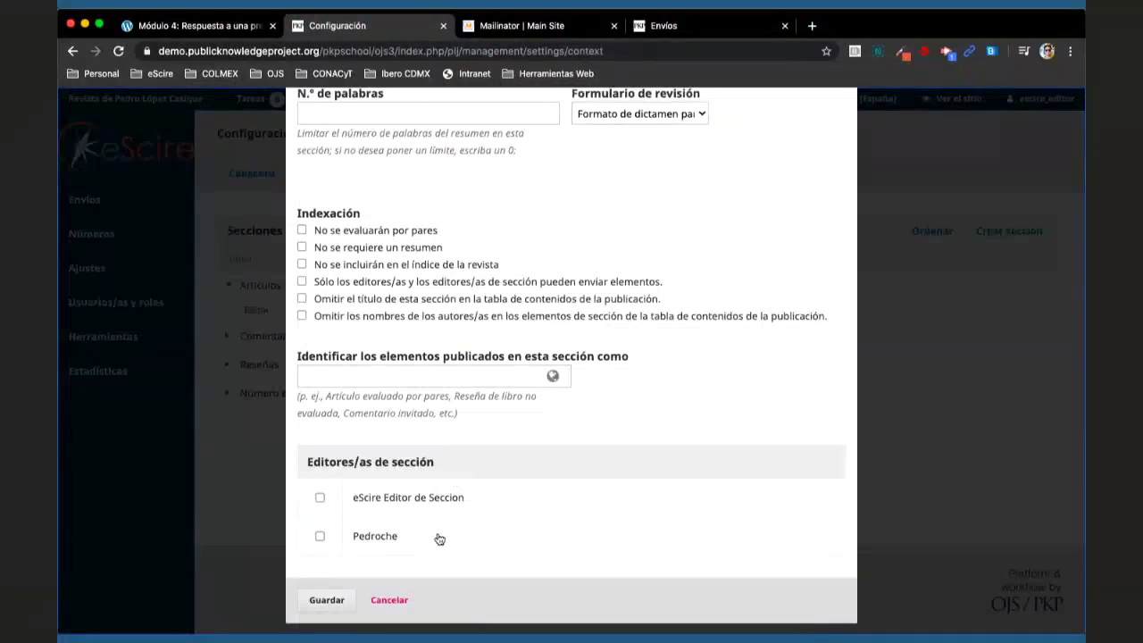
scroll(439, 539, up, 1)
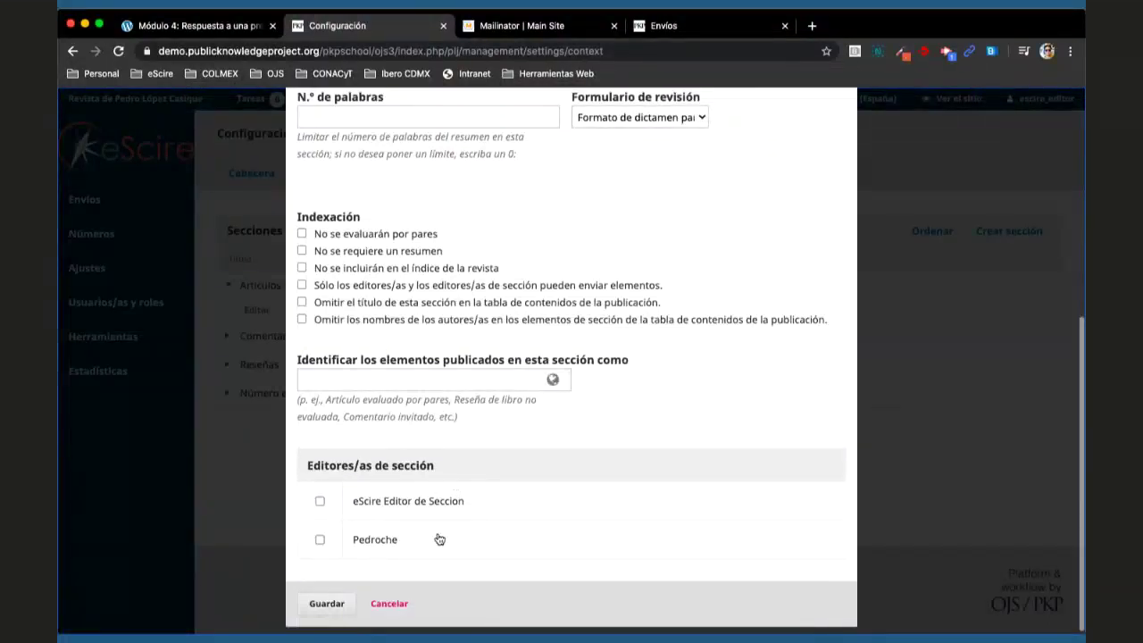
scroll(440, 539, up, 5)
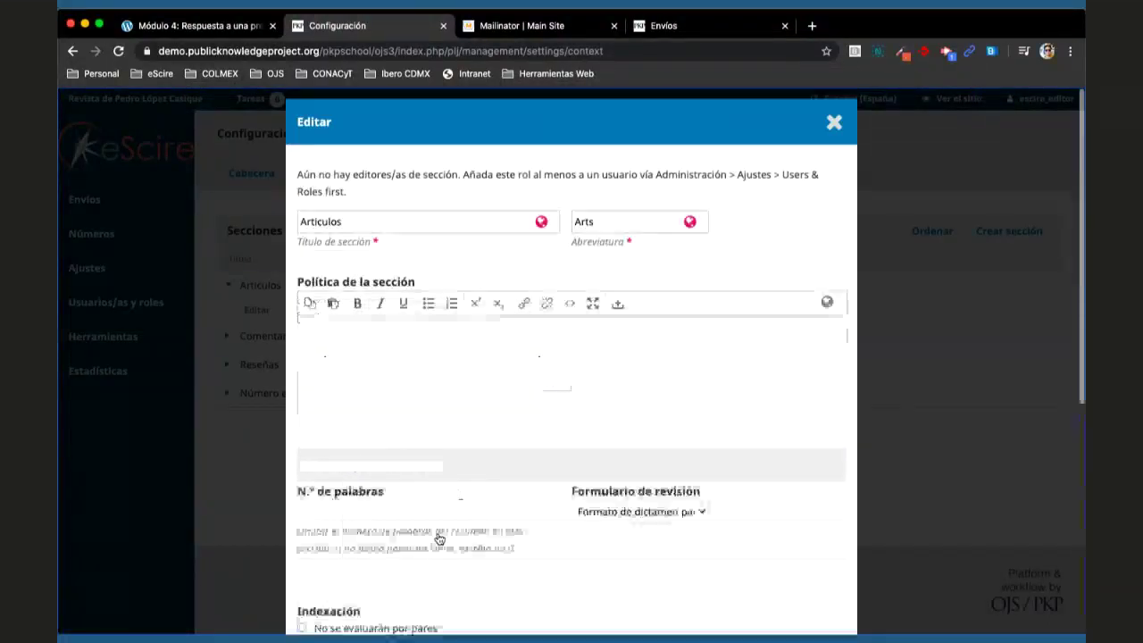
click(832, 120)
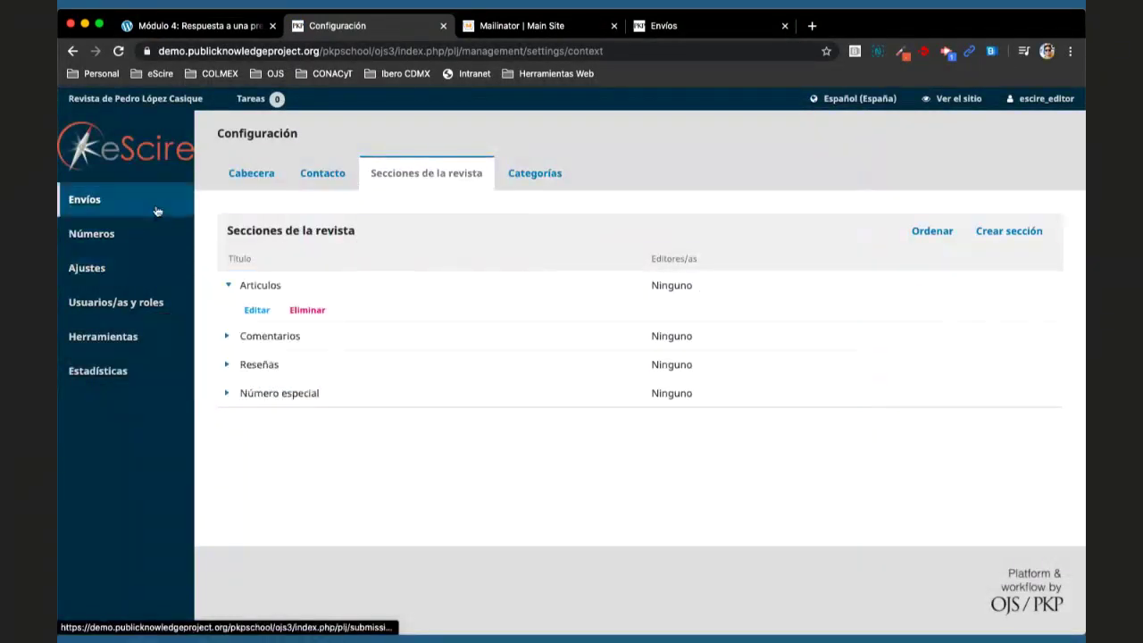
- Remove the editor-in-chief participant from Configuración de OJS 3, then view Envíos sin asignar
click(84, 199)
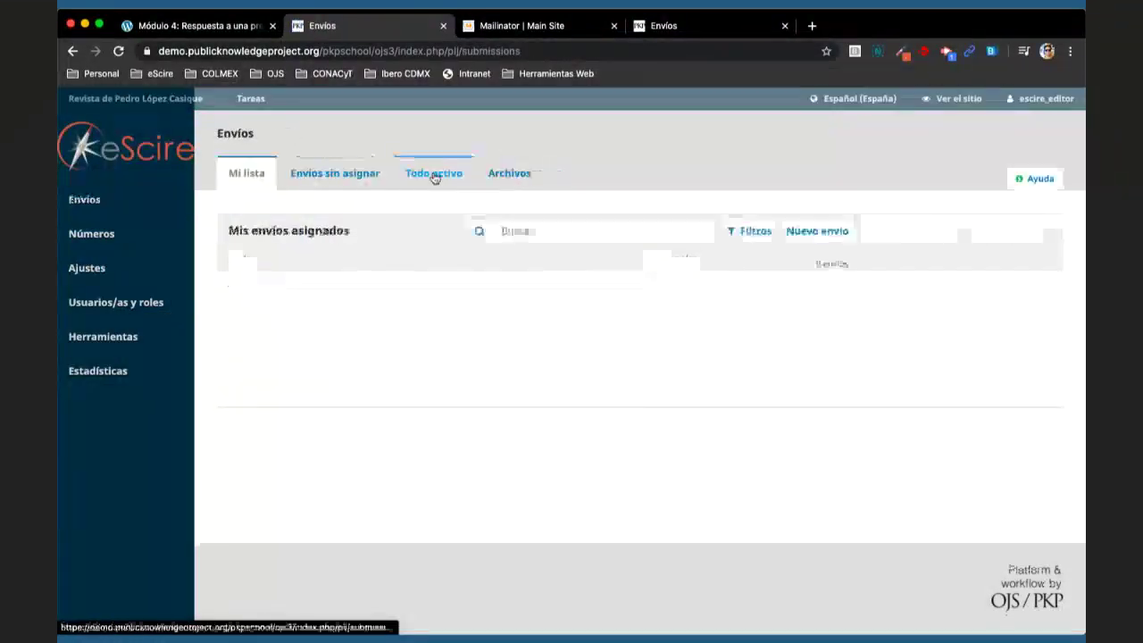
click(434, 174)
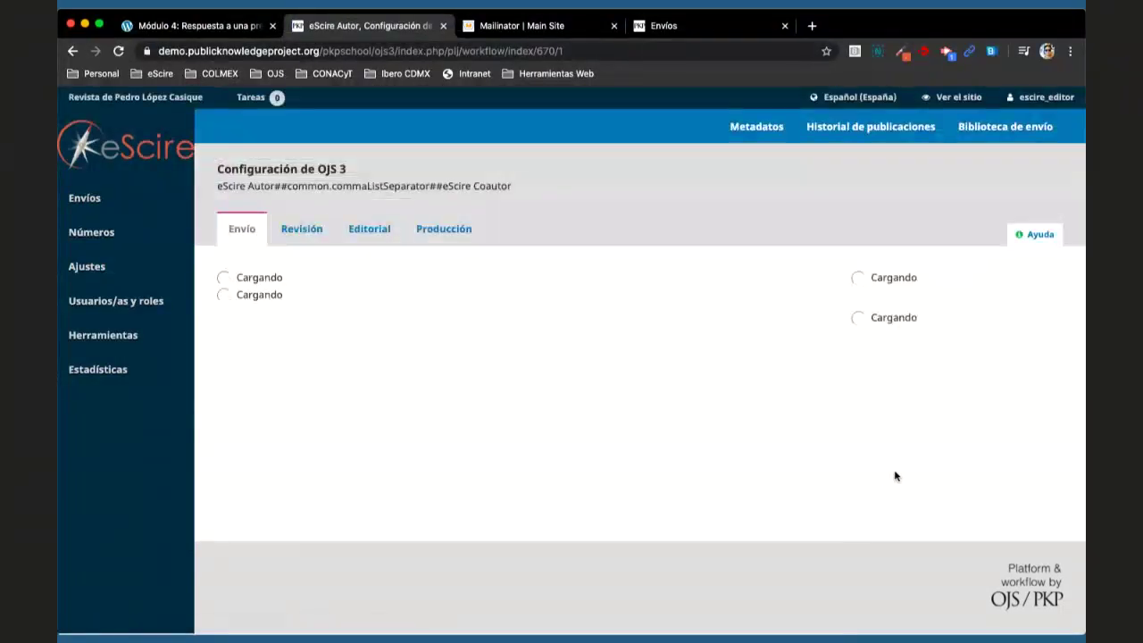
scroll(896, 401, down, 3)
click(896, 330)
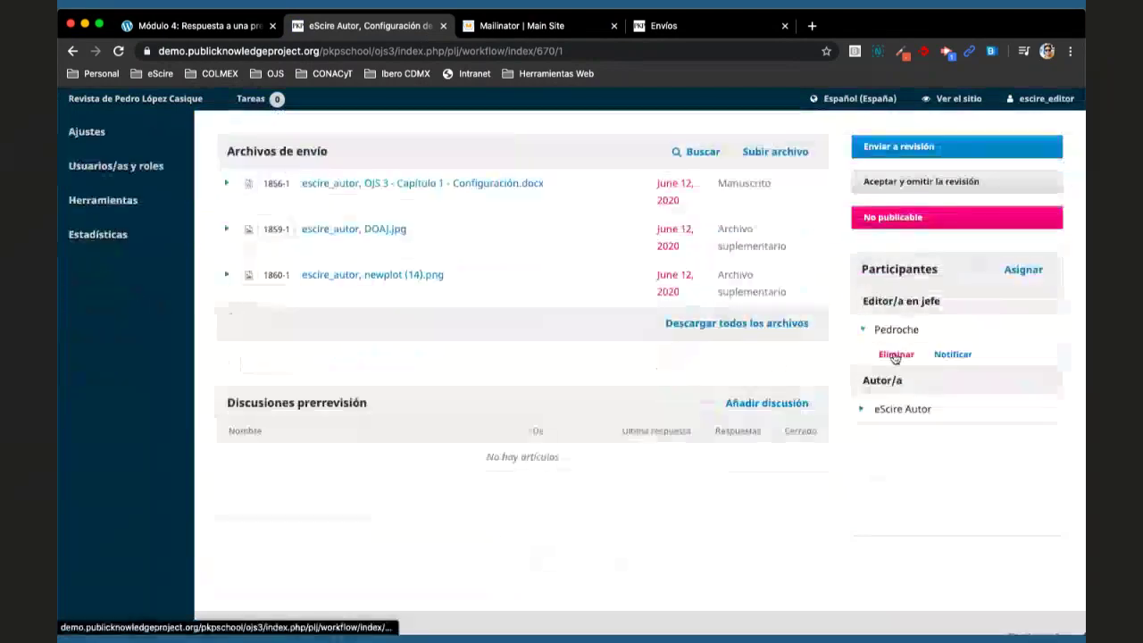
click(896, 355)
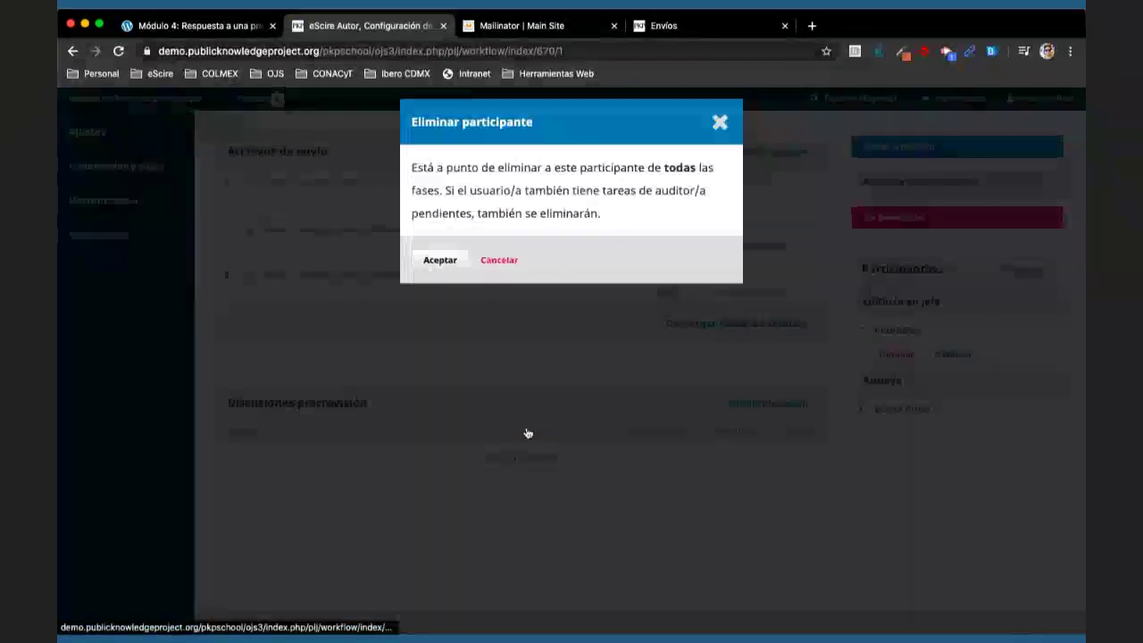
key(Return)
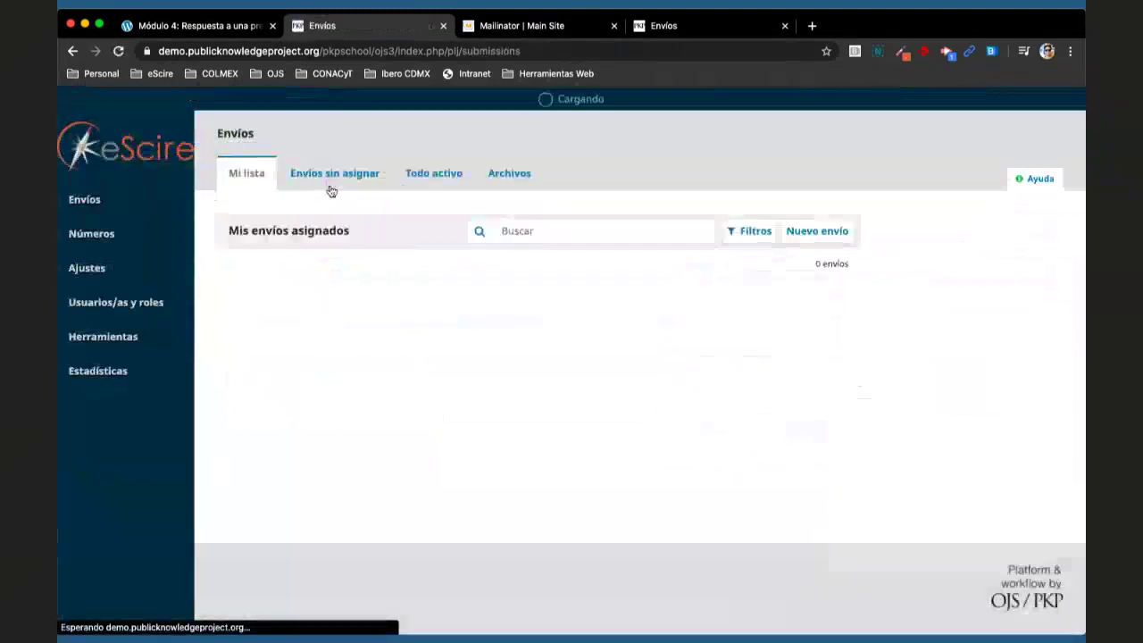
click(329, 183)
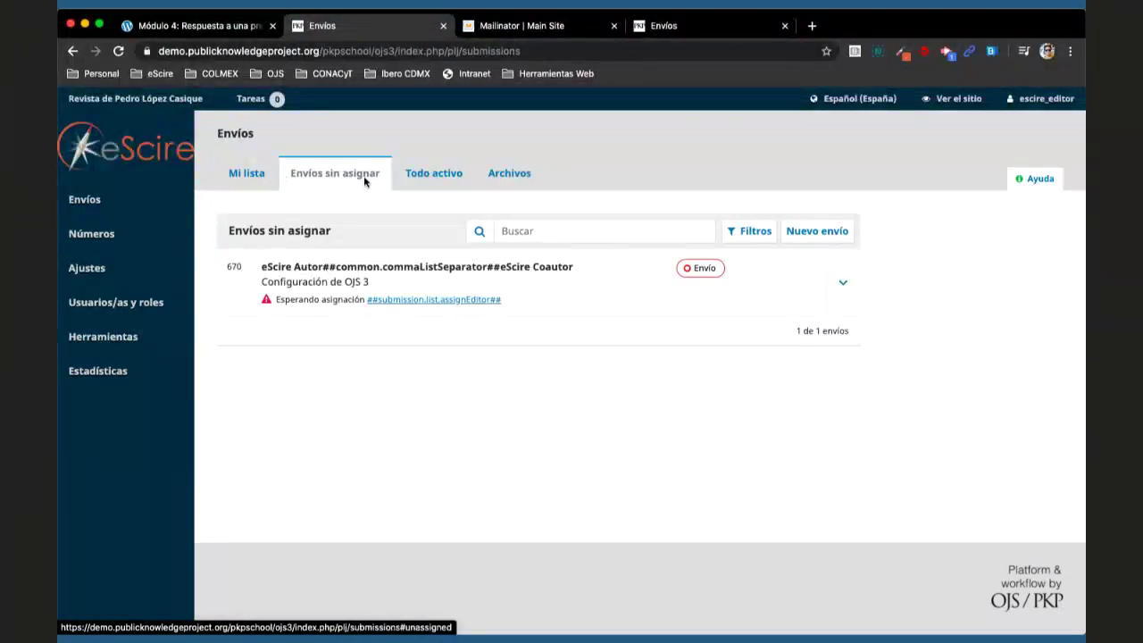
- Open Configuración de OJS 3 from Envíos sin asignar and scroll to its author-only participants list
click(309, 268)
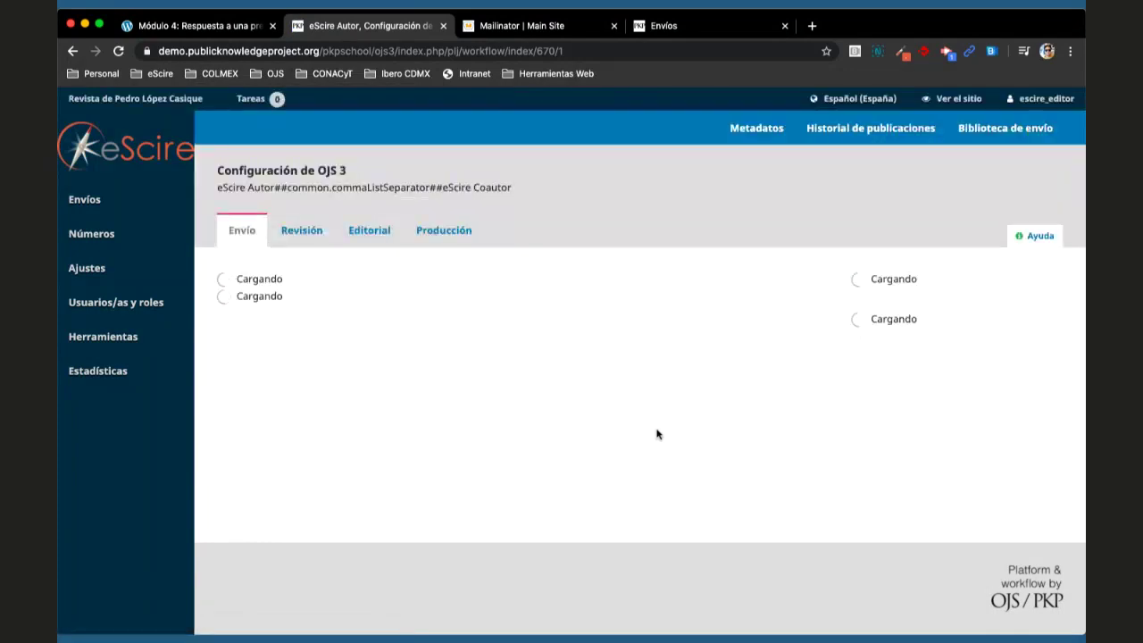
scroll(656, 434, down, 1)
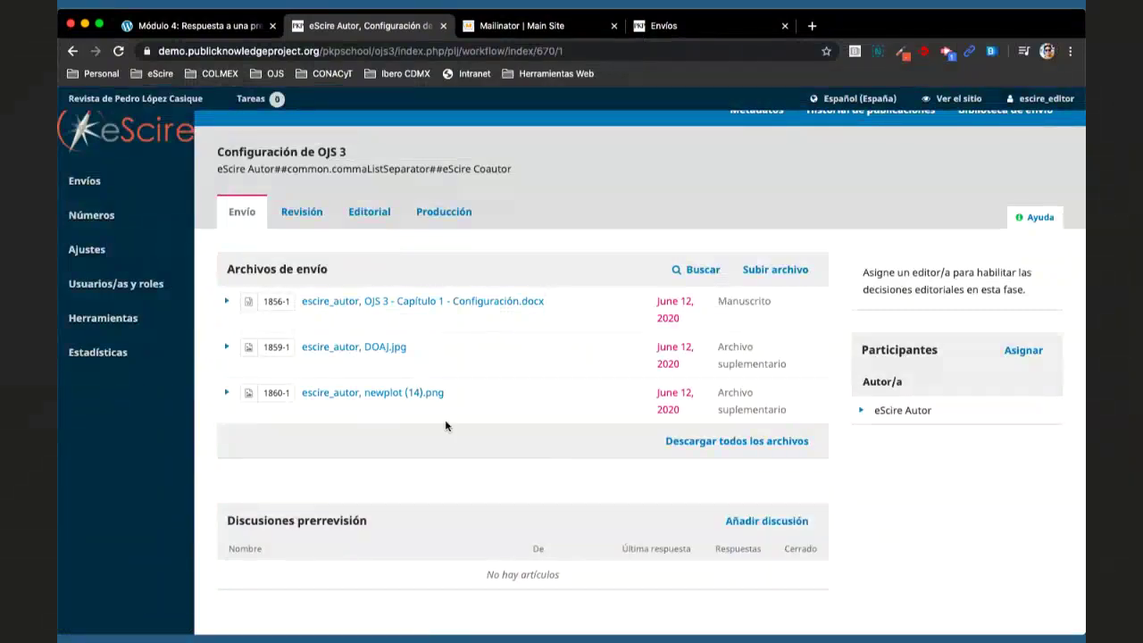
scroll(446, 426, down, 1)
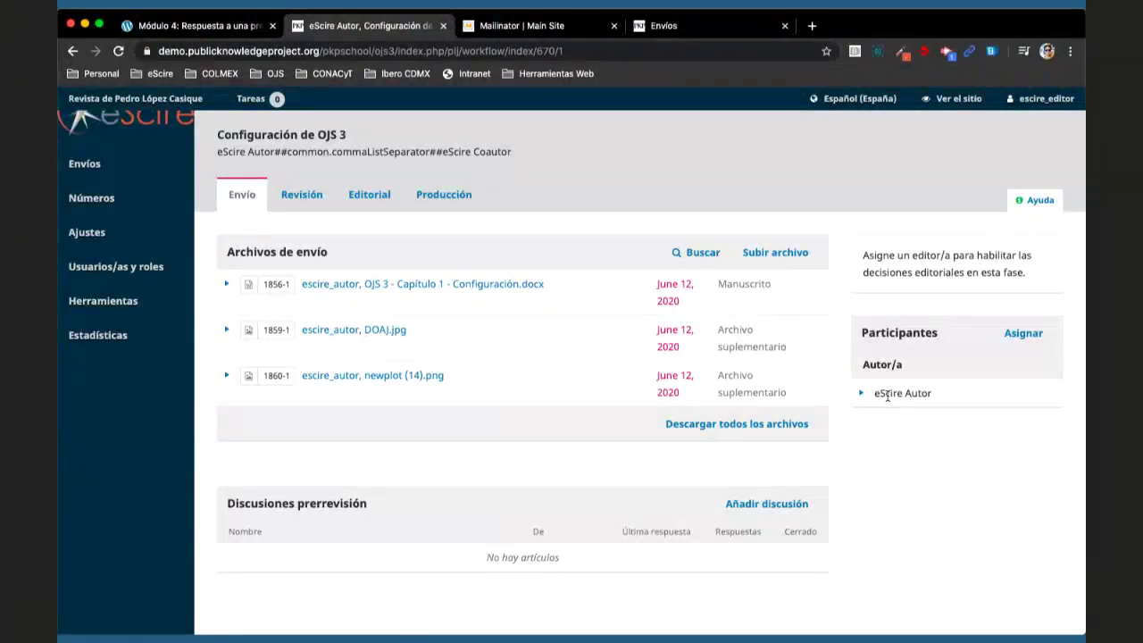
mouse_move(1036, 101)
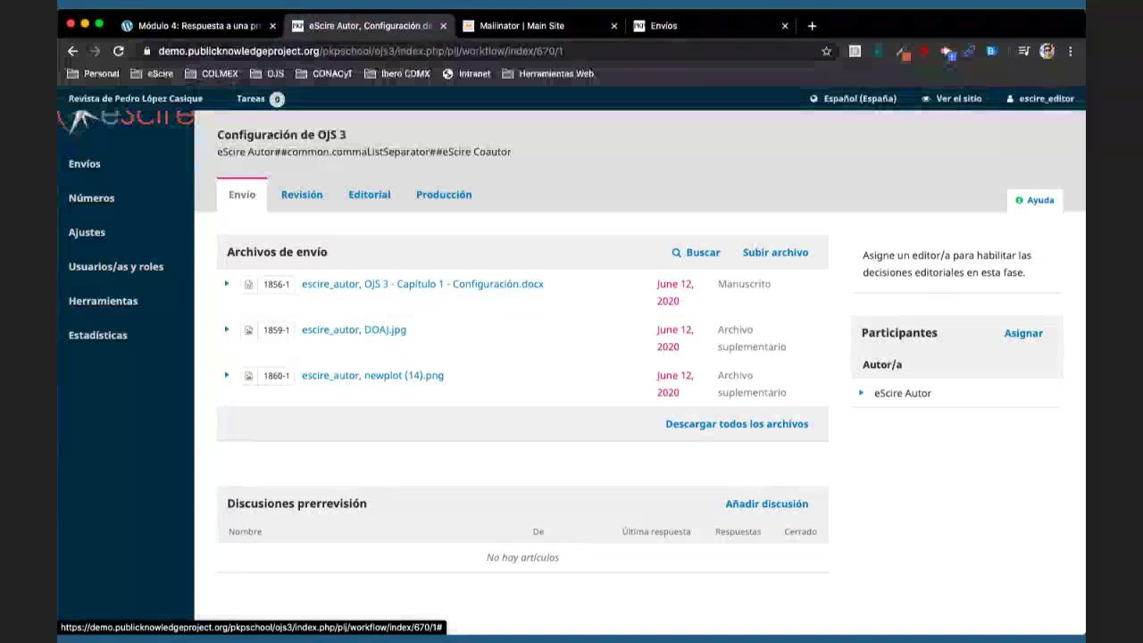
key(super+Tab)
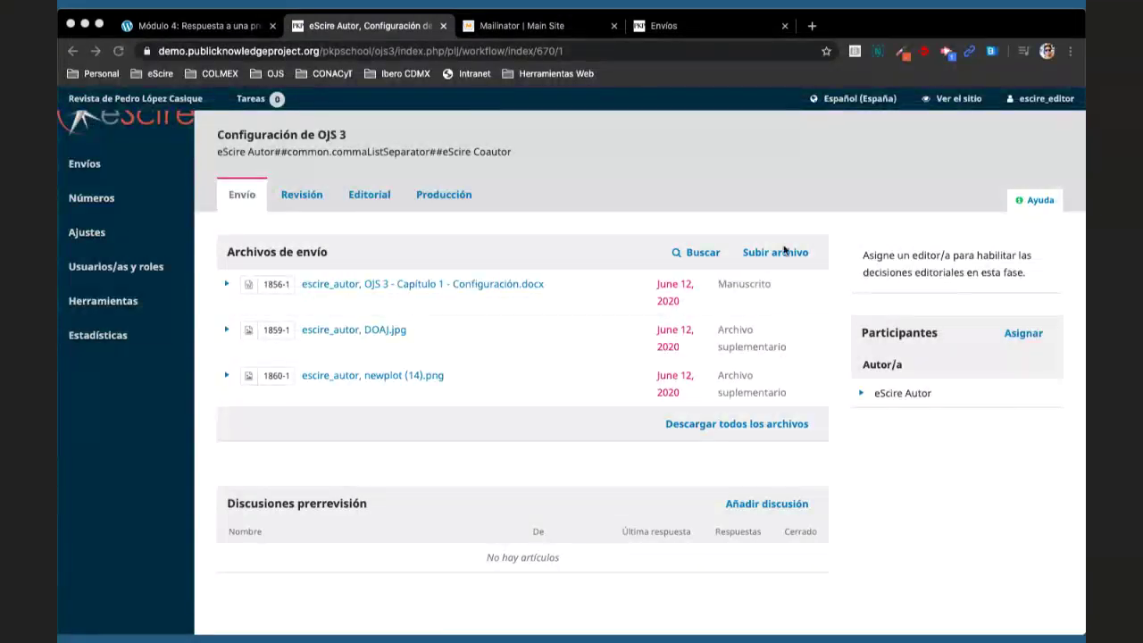
mouse_move(1041, 106)
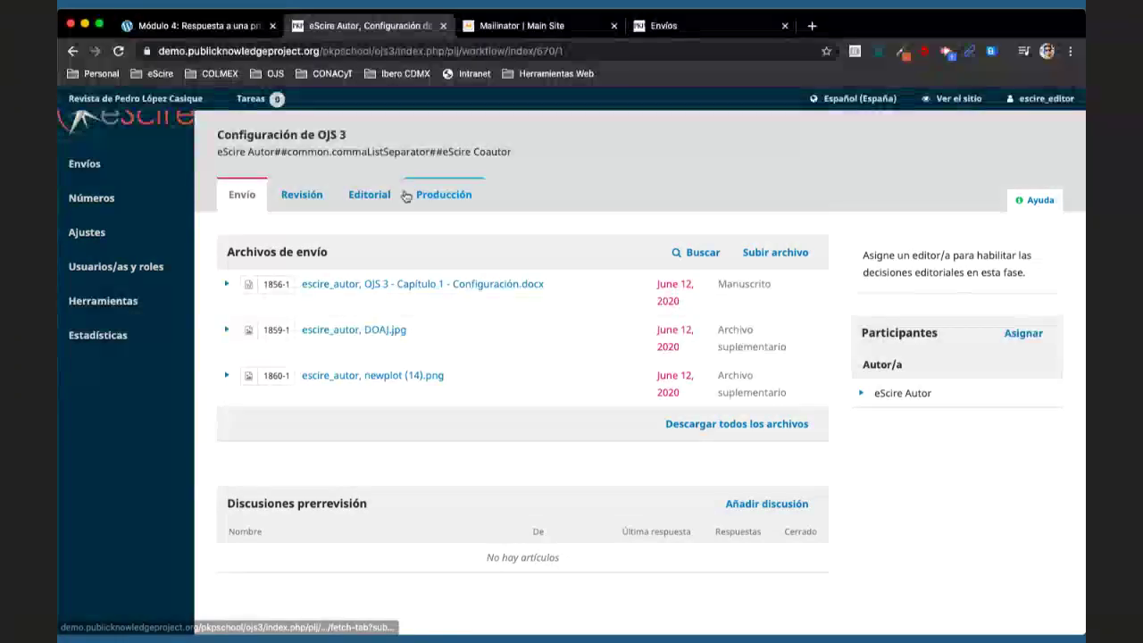
click(71, 158)
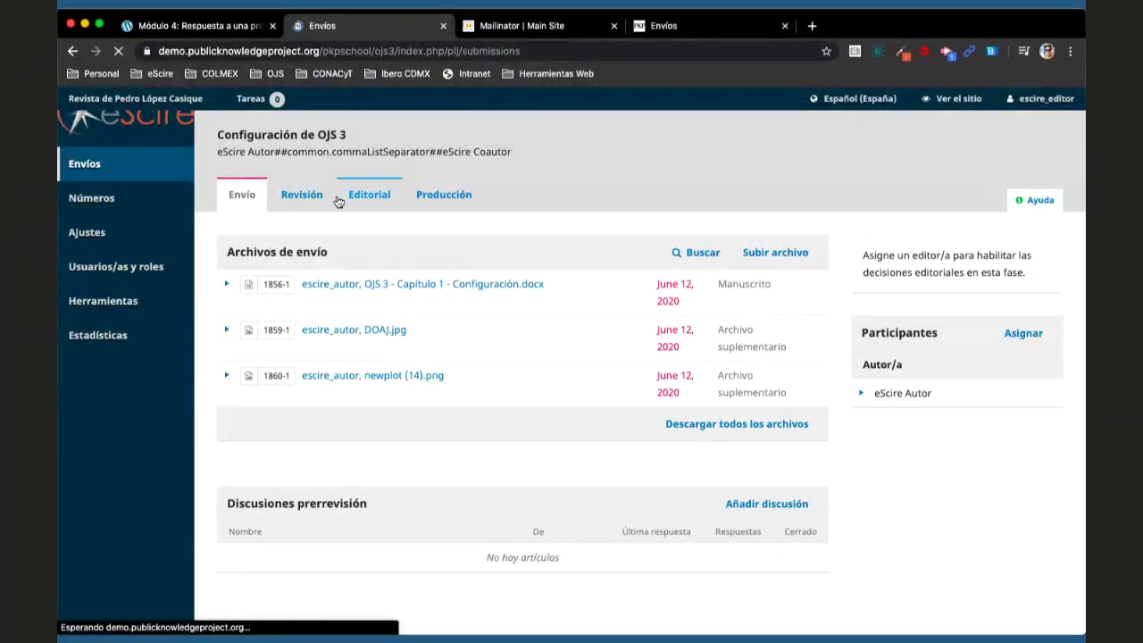
click(346, 174)
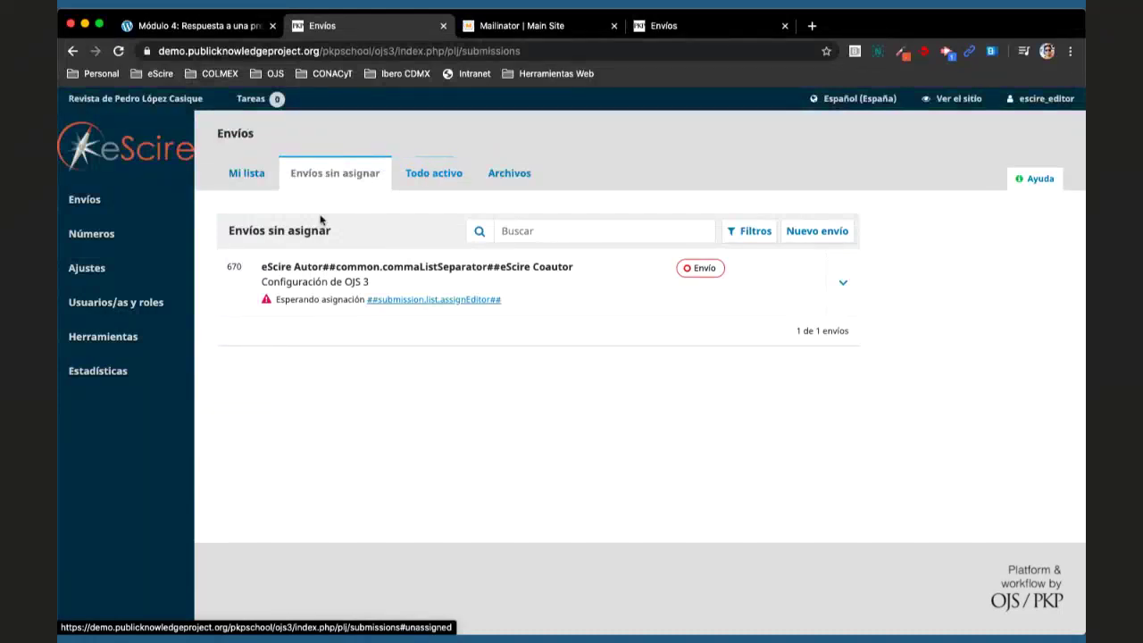
click(306, 271)
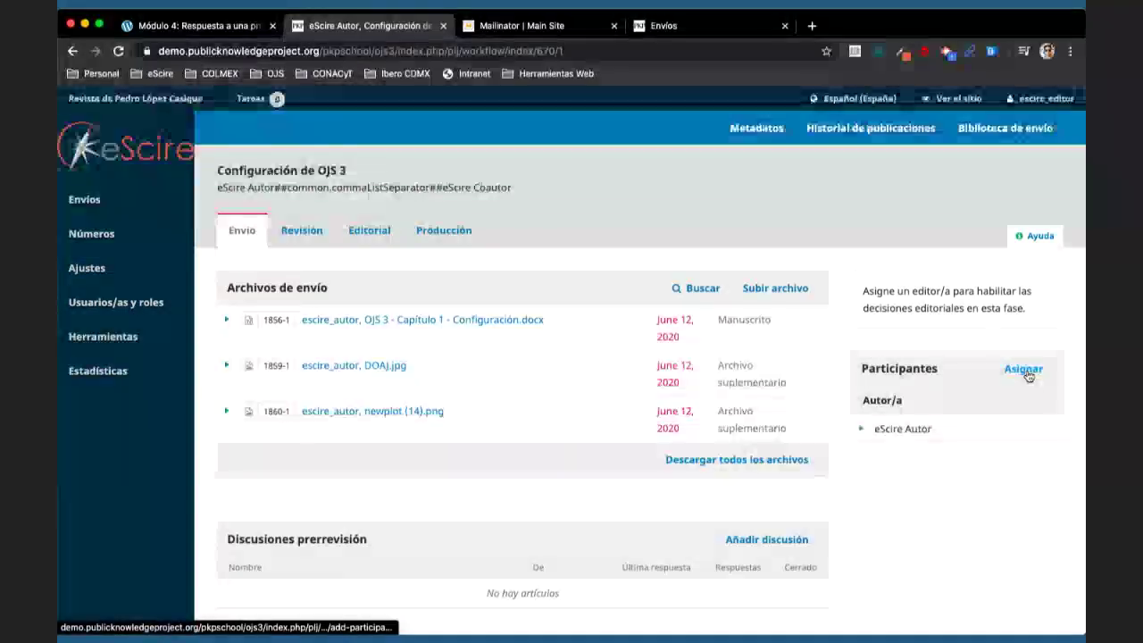
- Open Añadir participante, try the Editor/a de sección filter, then list the 18 Editor/a en jefe users
click(1025, 369)
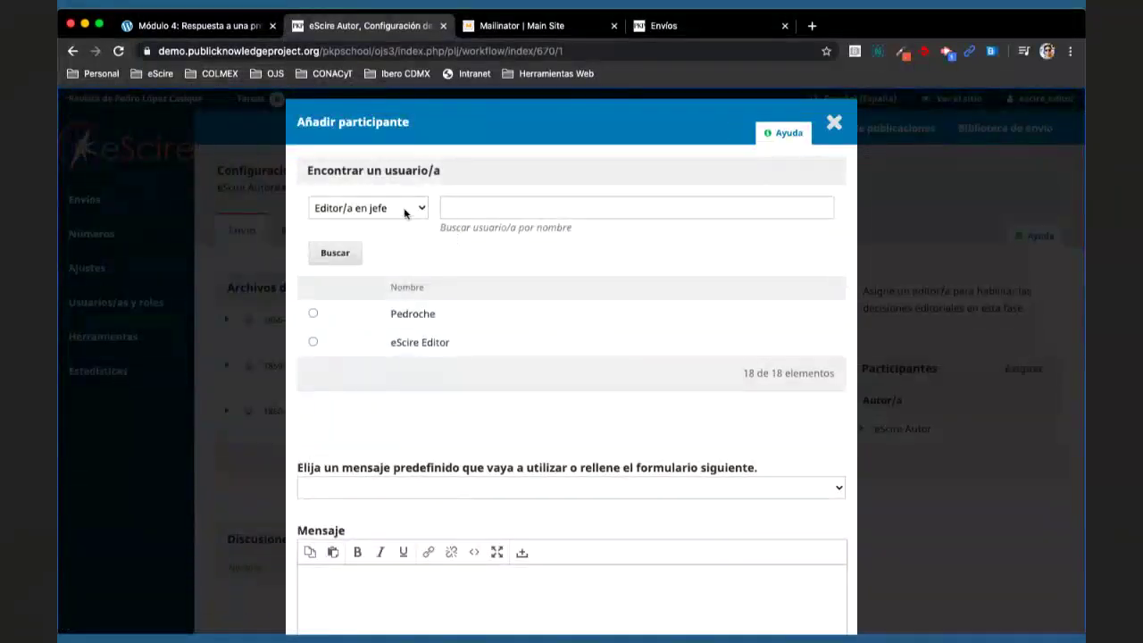
click(404, 208)
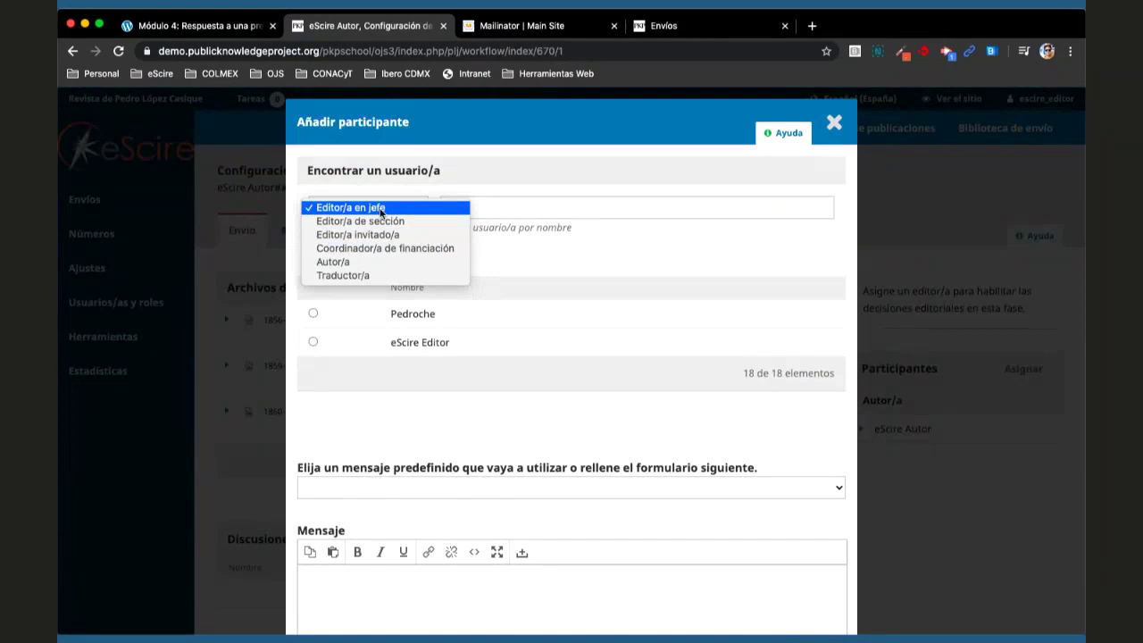
click(384, 221)
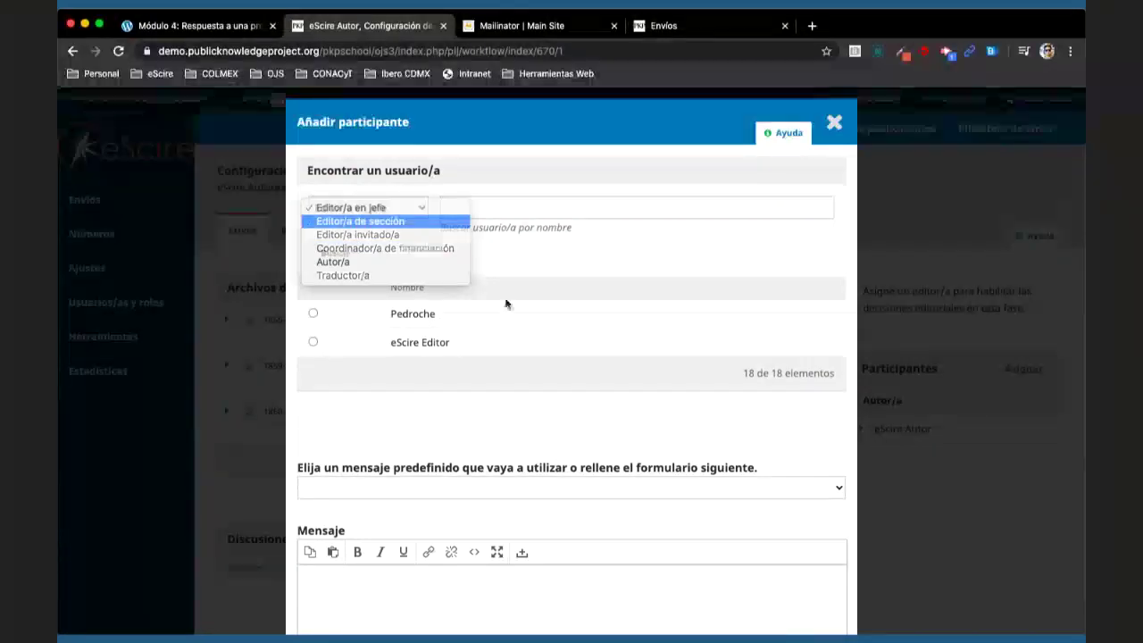
click(357, 255)
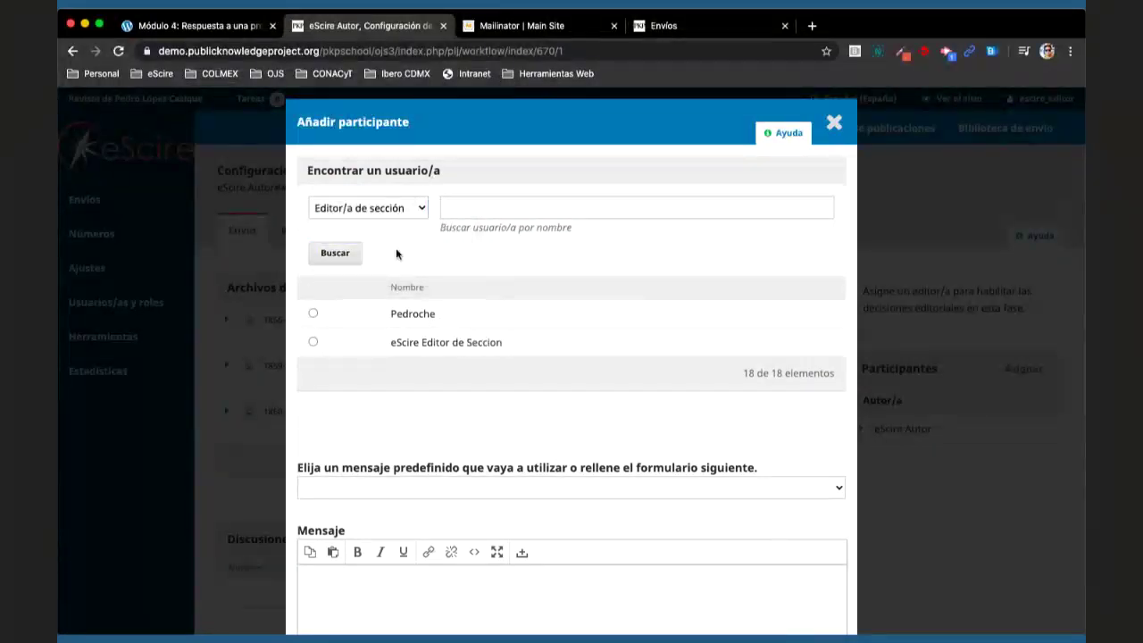
click(393, 208)
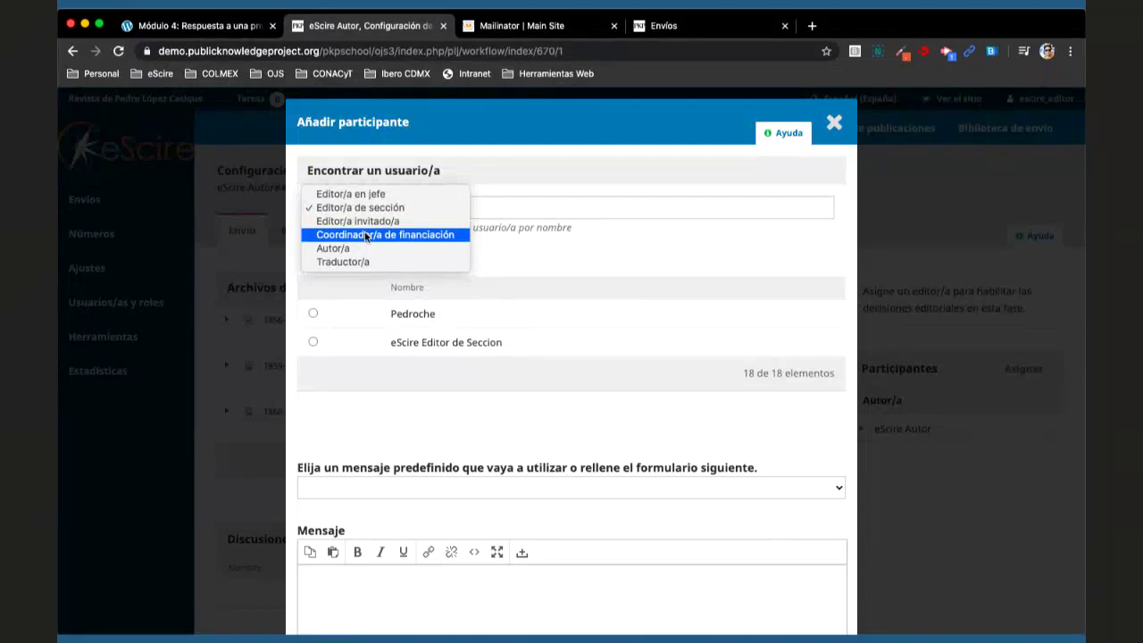
click(350, 194)
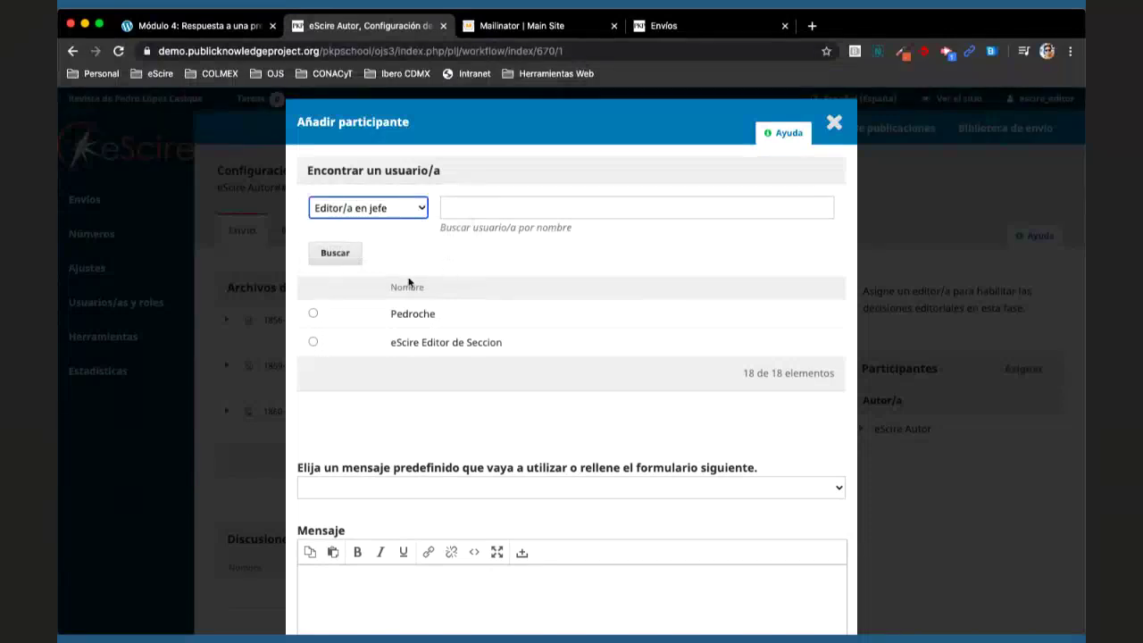
key(Return)
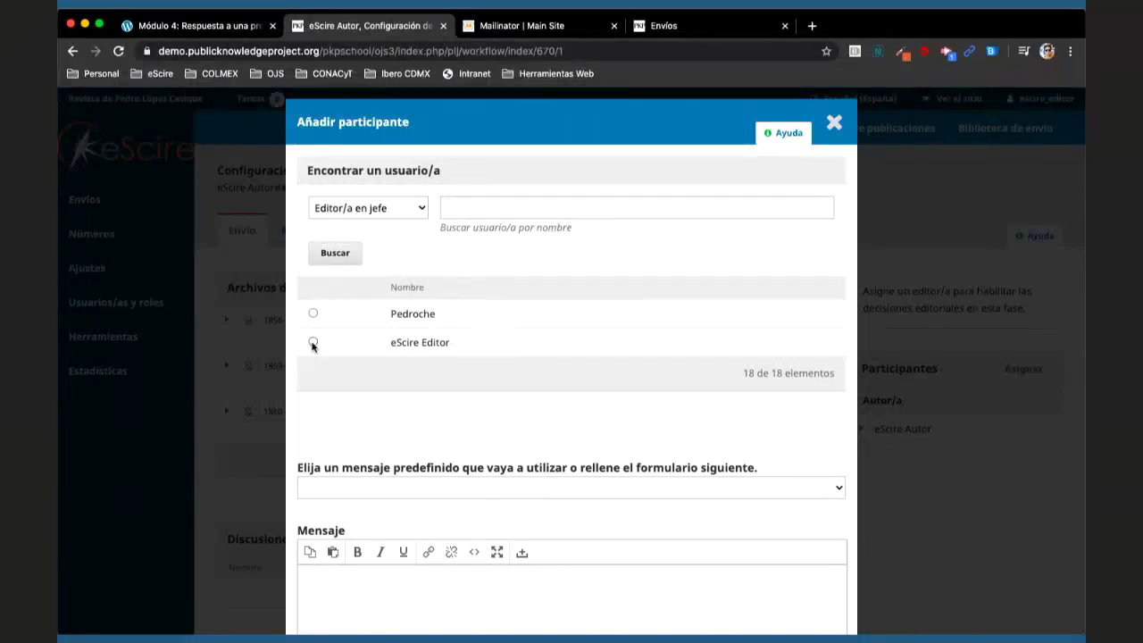
- Select the eScire Editor user and leave the recommend-only Asignación de privilegios checkbox unchecked
click(313, 343)
scroll(563, 357, down, 5)
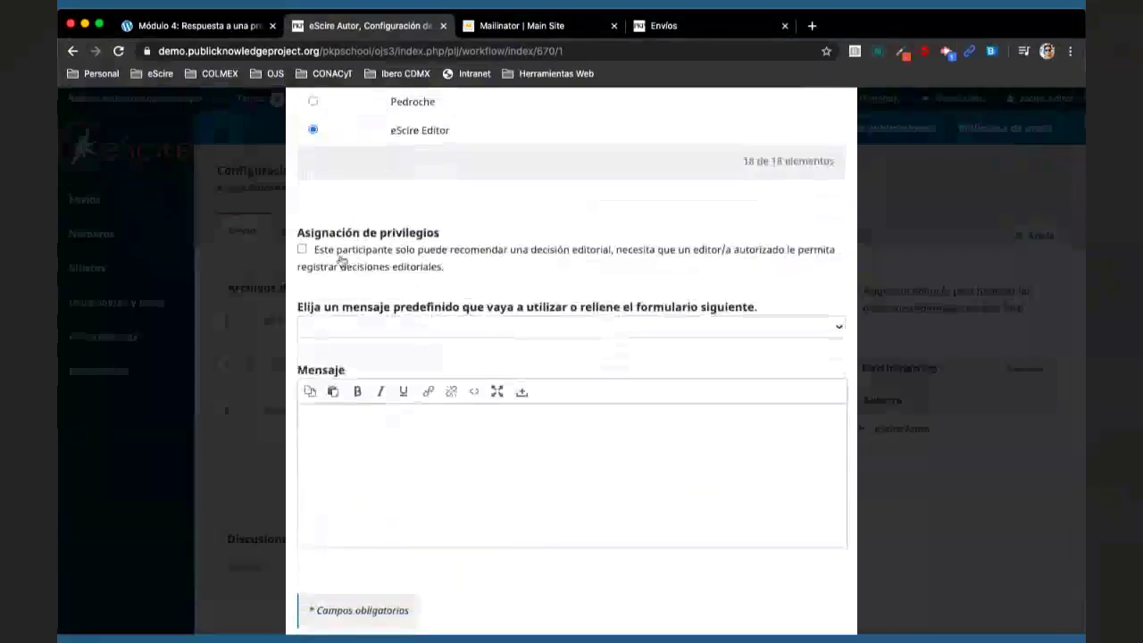
scroll(390, 268, up, 1)
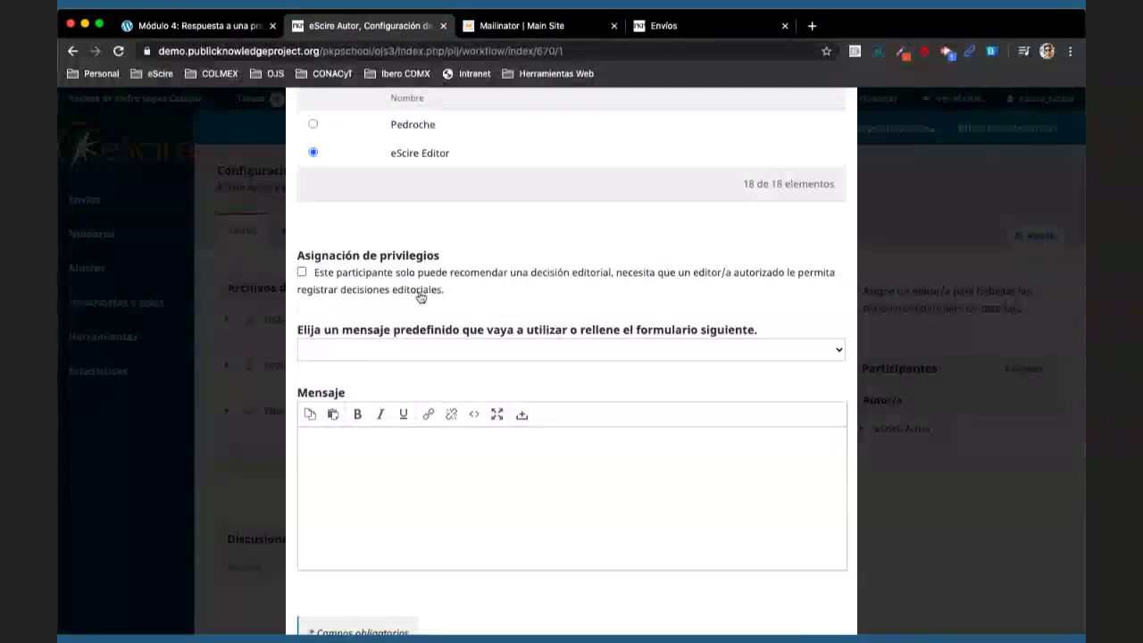
scroll(455, 279, up, 2)
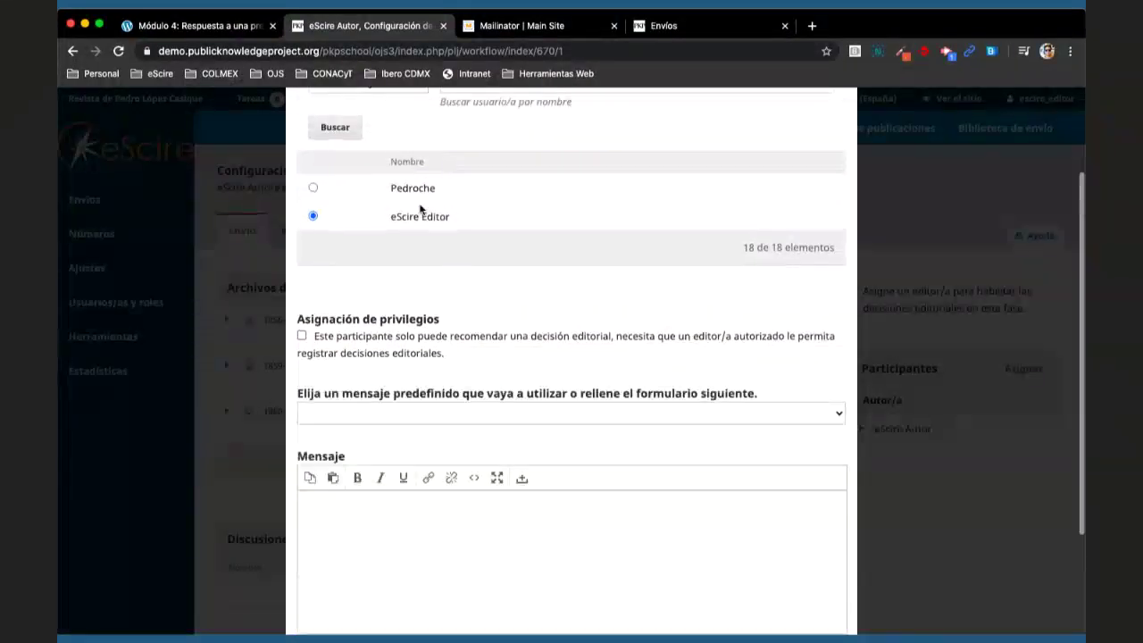
click(303, 354)
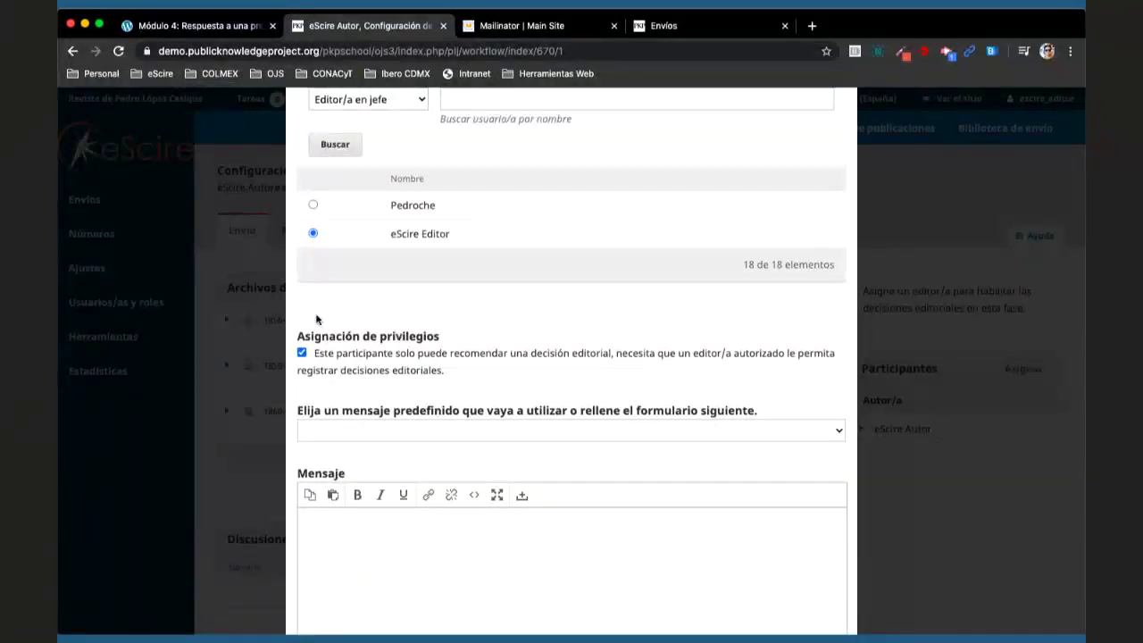
click(302, 353)
click(389, 357)
click(390, 359)
scroll(460, 368, down, 5)
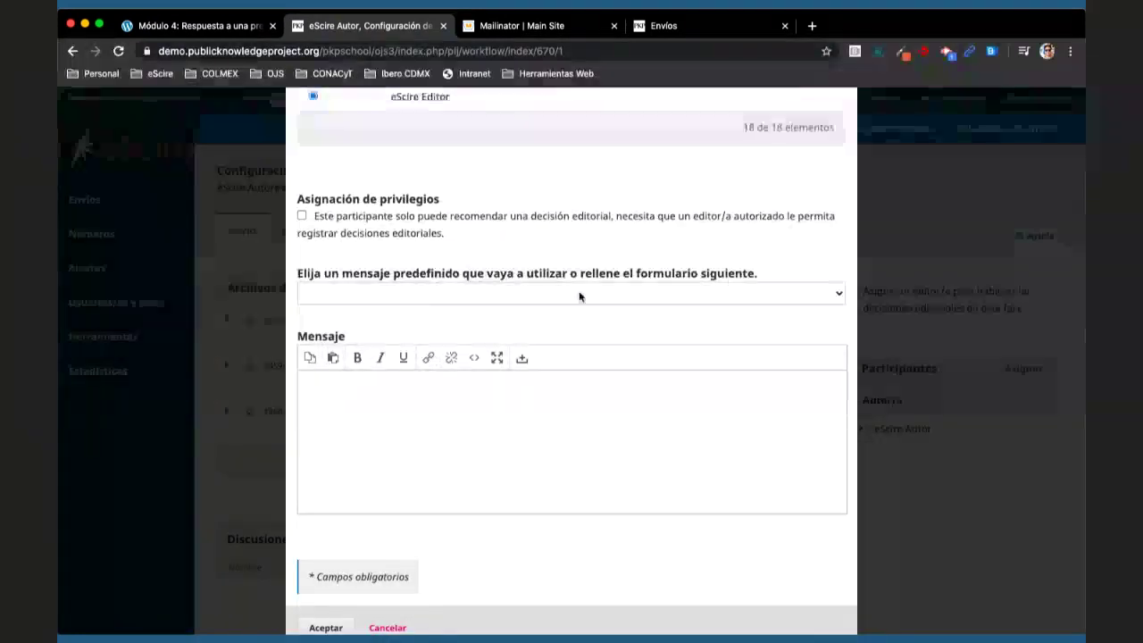
- Apply the '[plc] Asignación editorial' message template, review it, and confirm adding the editor
click(579, 295)
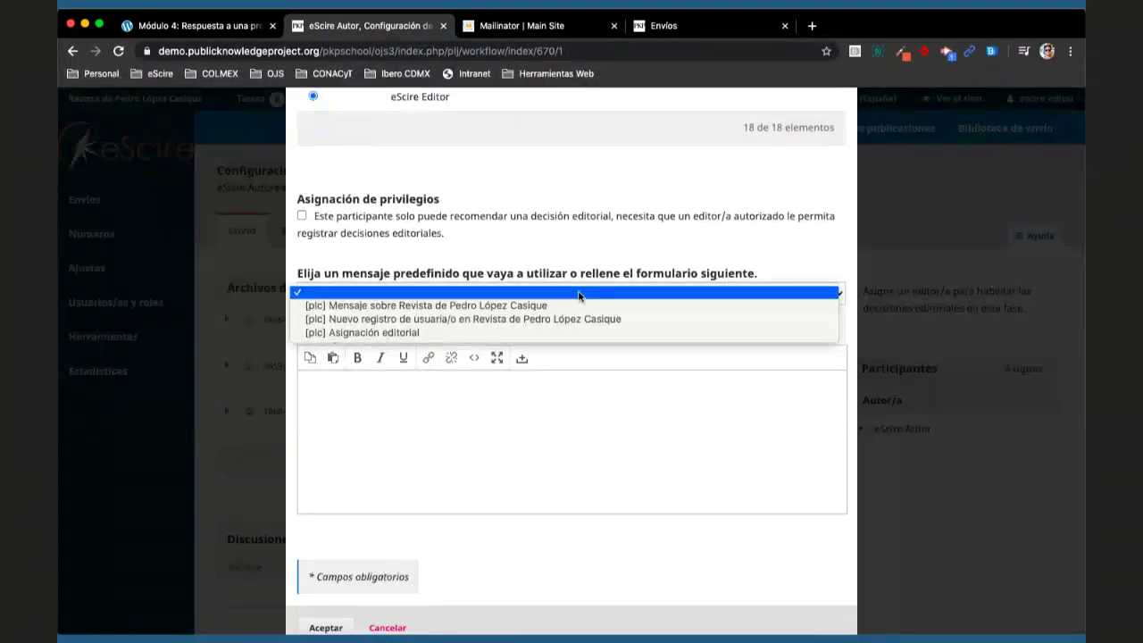
click(498, 334)
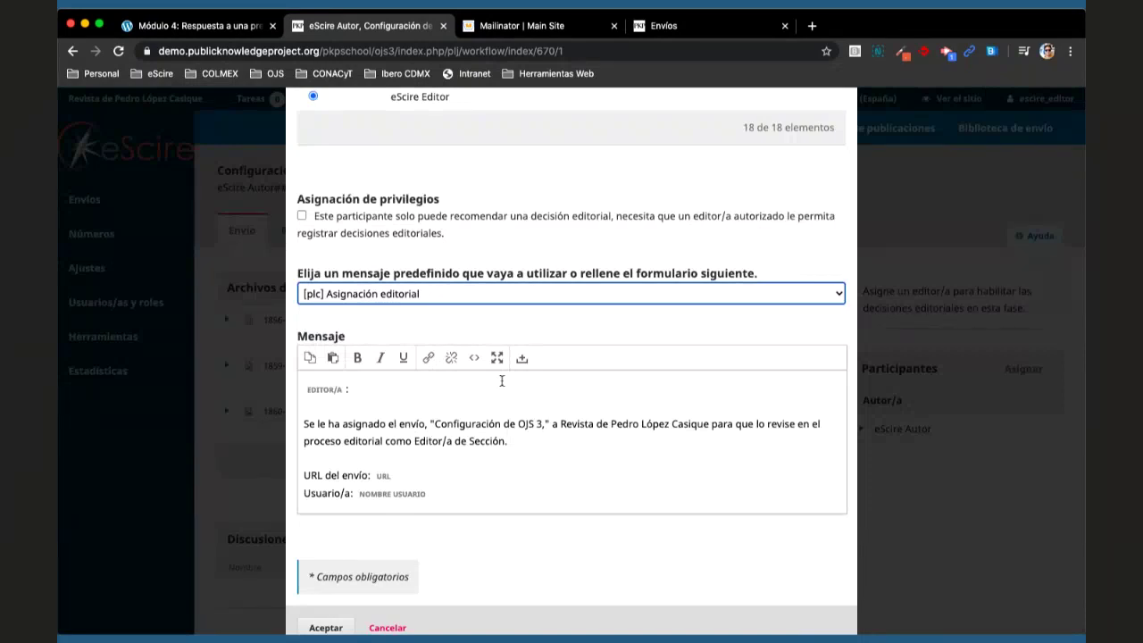
scroll(502, 382, up, 4)
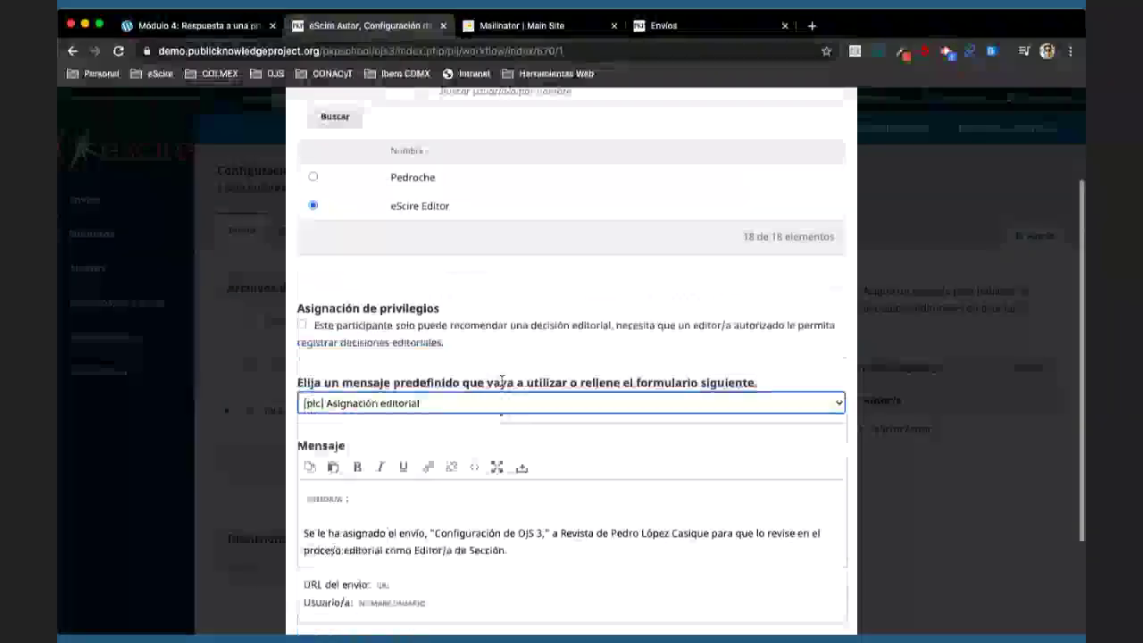
scroll(452, 269, down, 4)
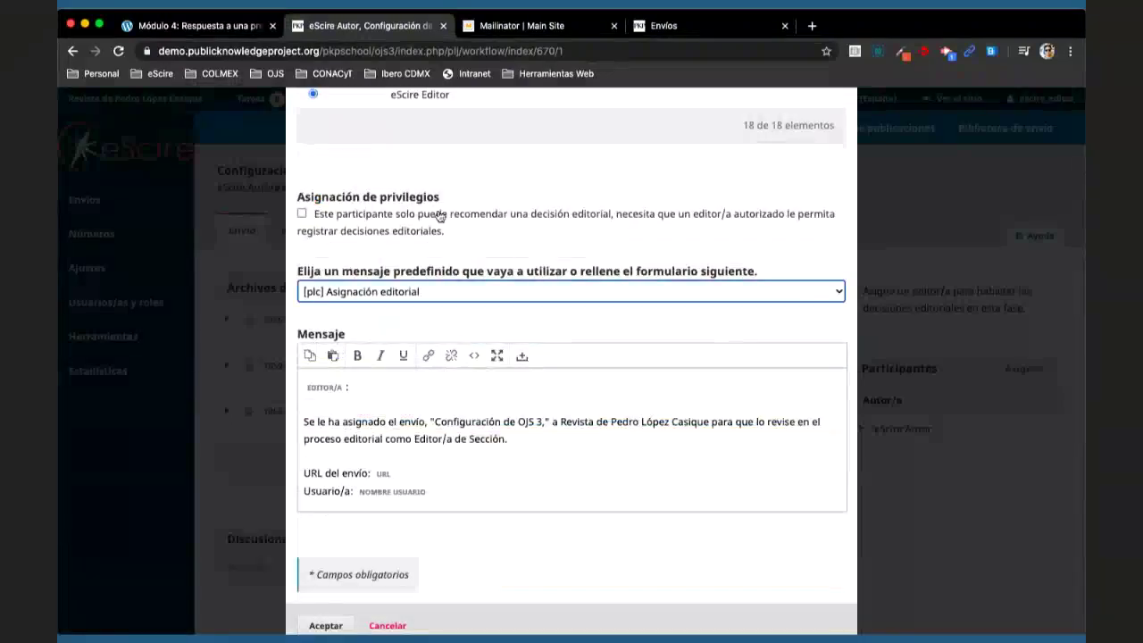
scroll(437, 255, down, 1)
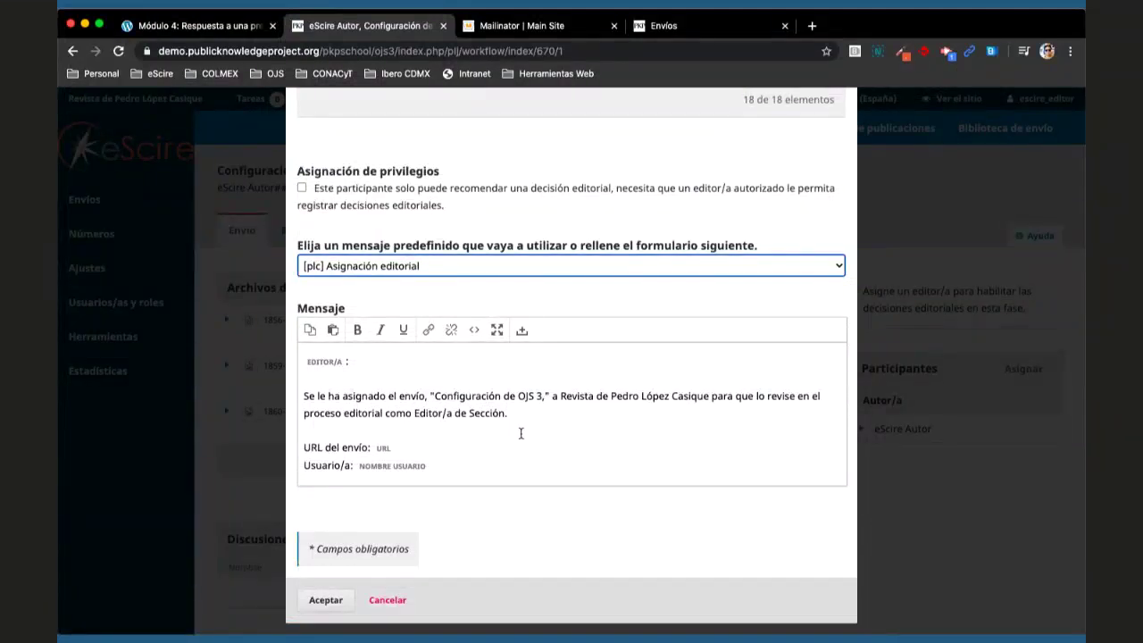
click(338, 597)
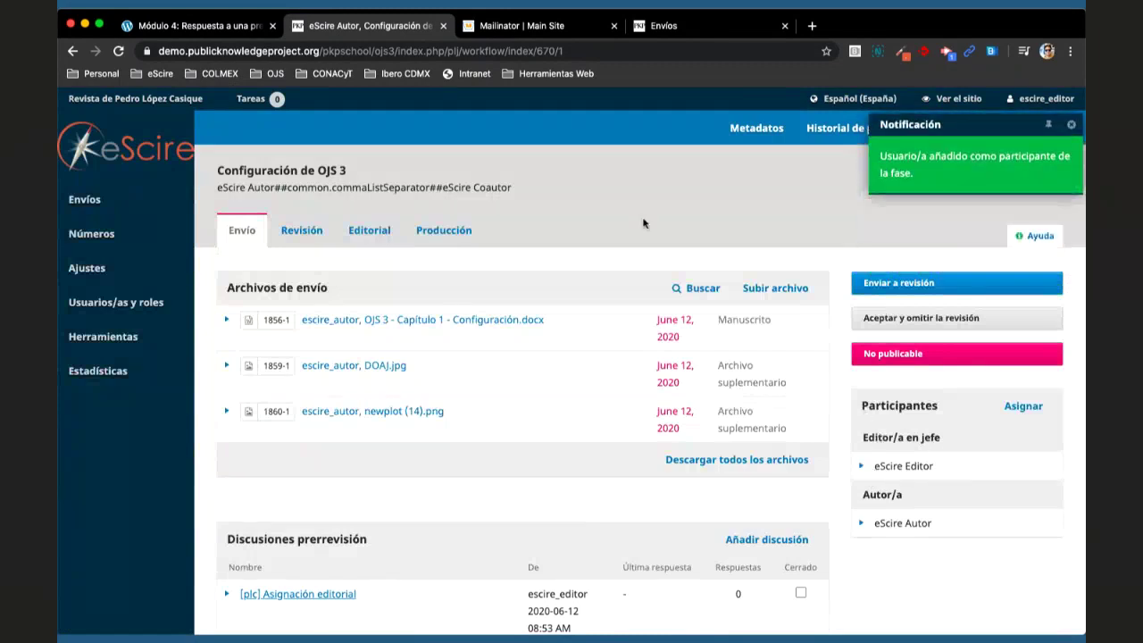
- Browse the Envíos sin asignar, Mi lista and Todo activo lists, then open submission 670
click(85, 200)
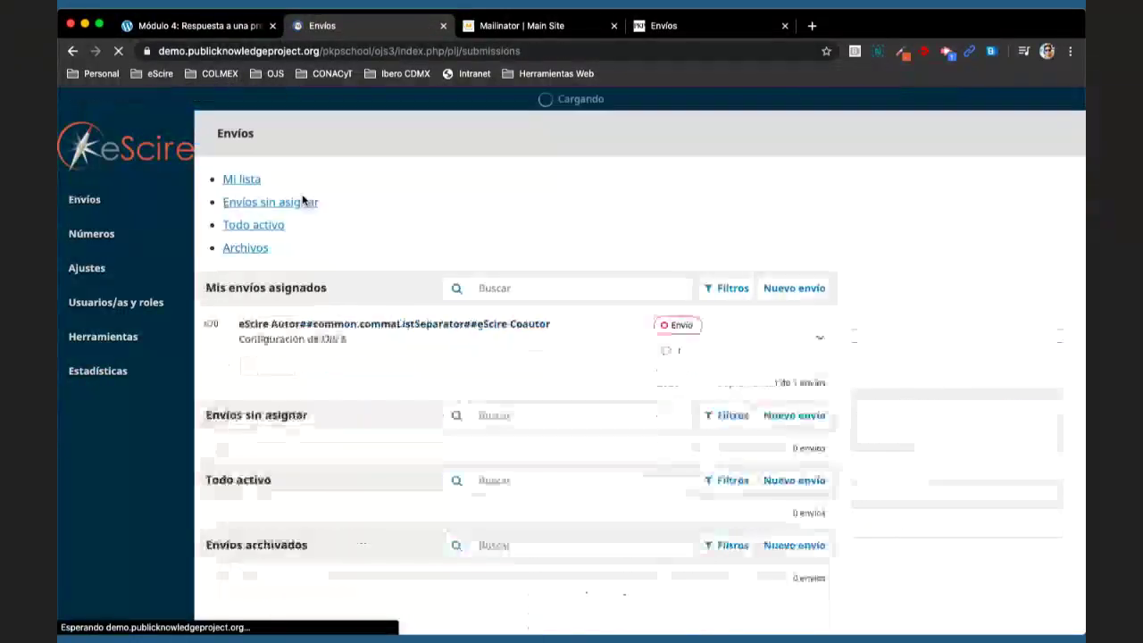
click(319, 184)
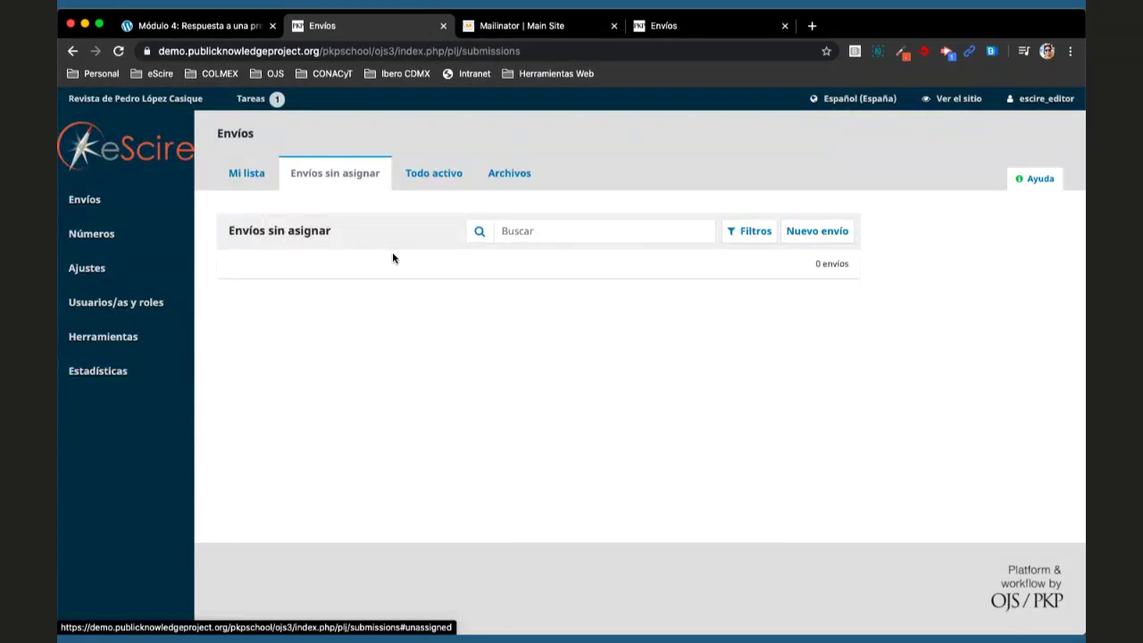
click(245, 173)
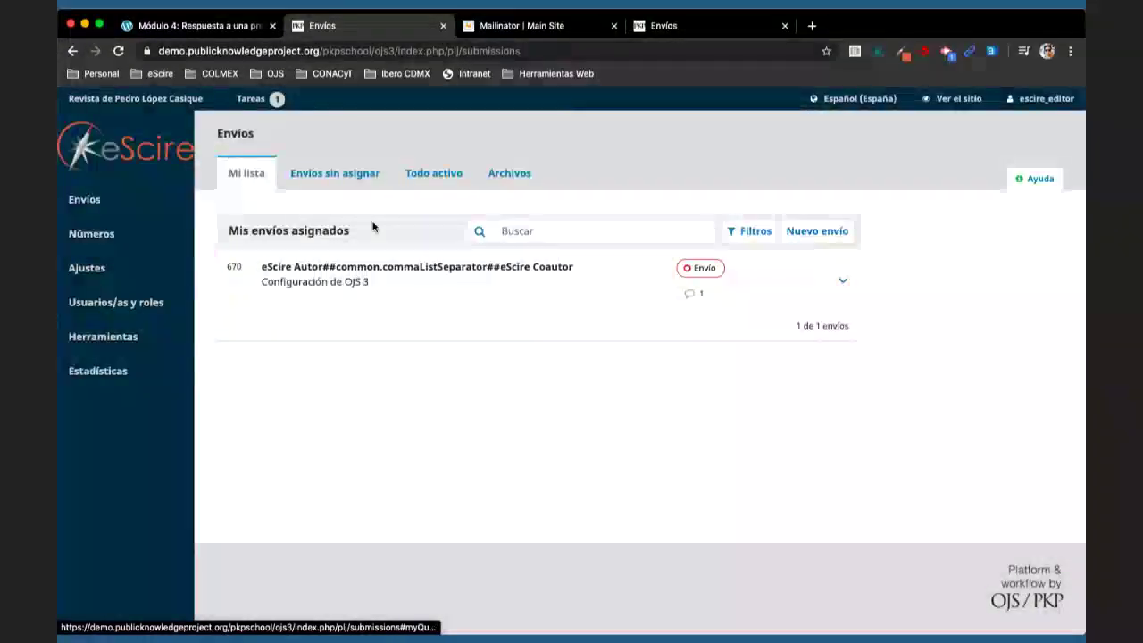
click(436, 173)
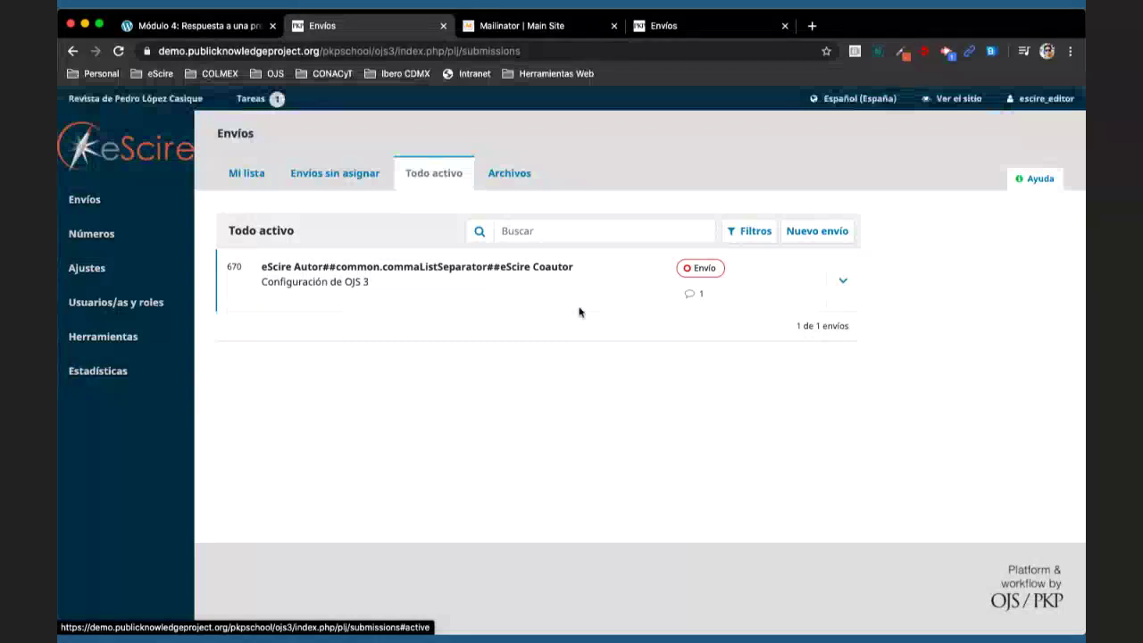
click(359, 271)
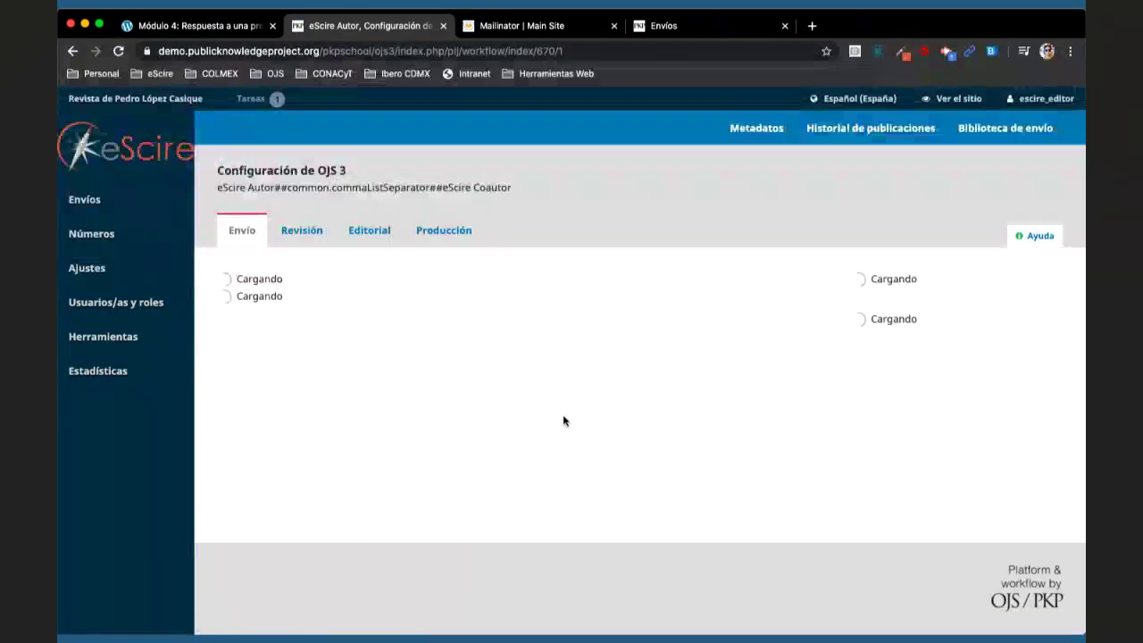
- Open the Añadir participante form from the Participantes panel
scroll(778, 424, down, 1)
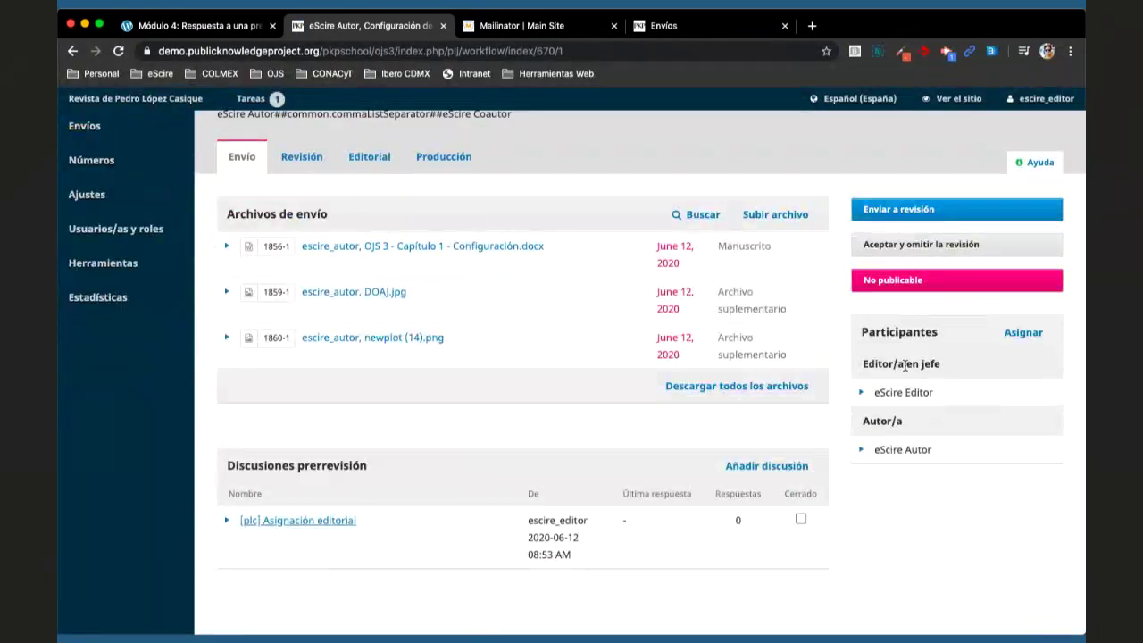
click(1006, 333)
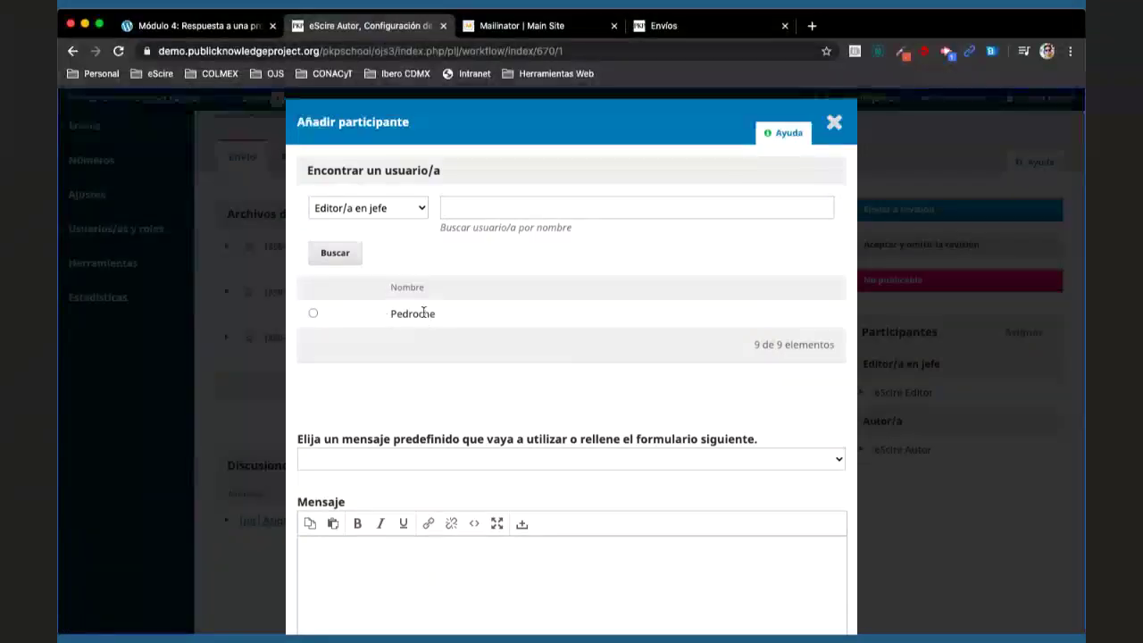
- Set the participant role to Editor/a de sección and search its users
click(393, 208)
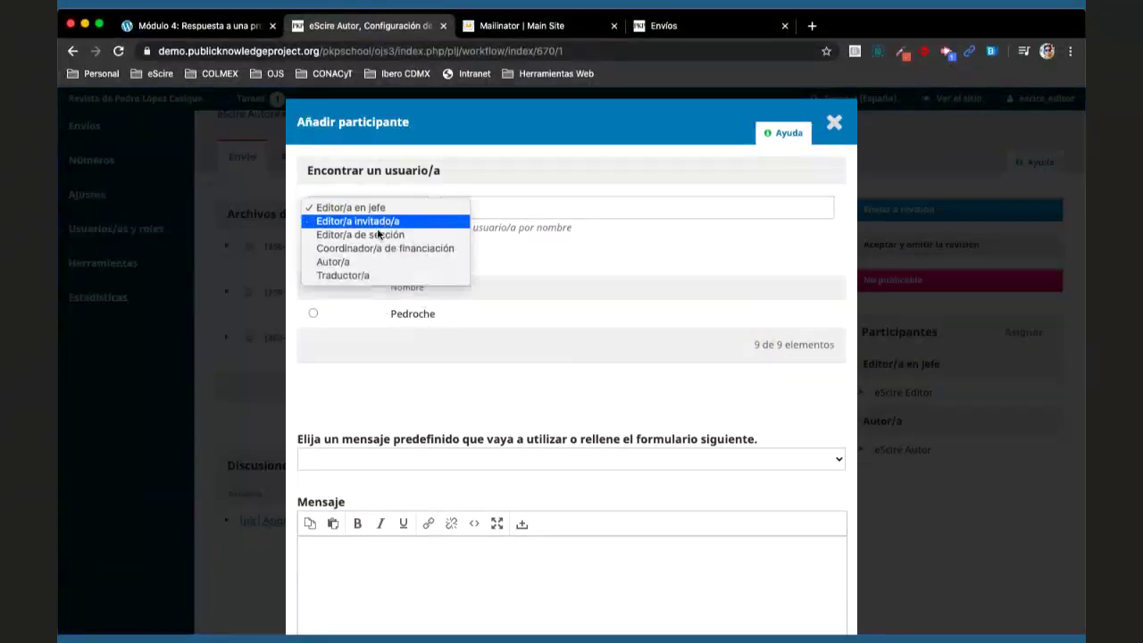
click(375, 235)
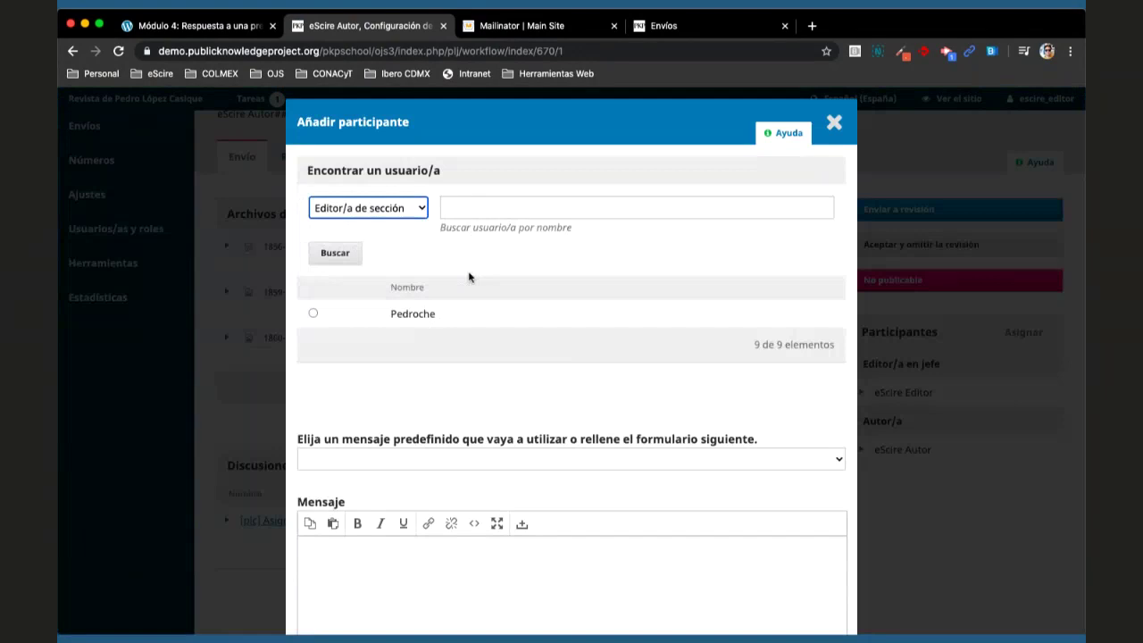
click(336, 256)
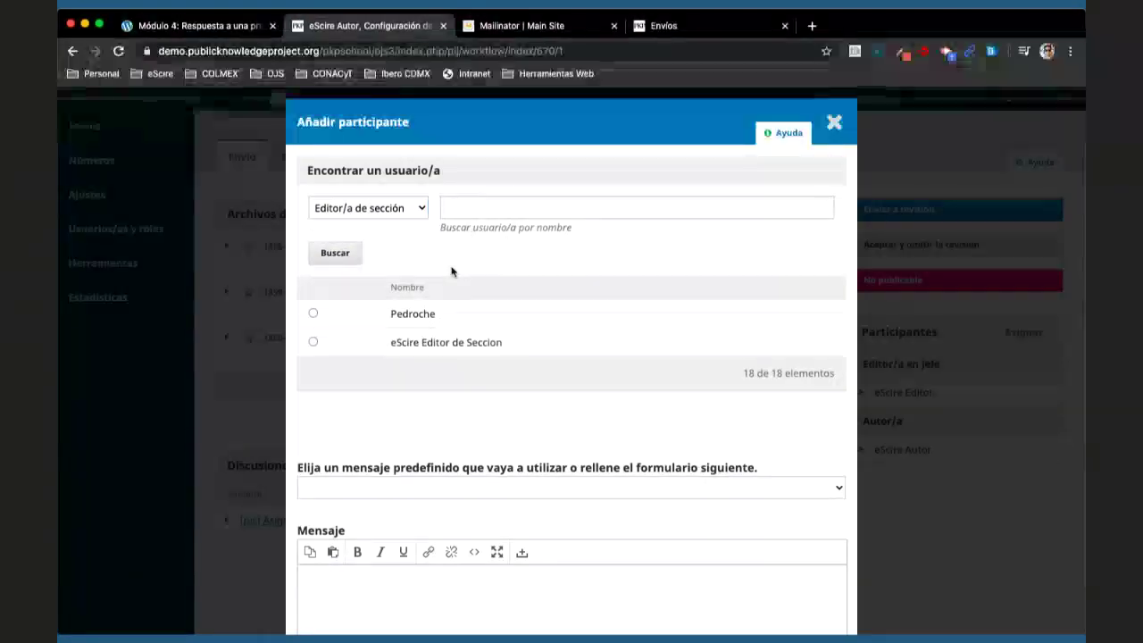
click(539, 215)
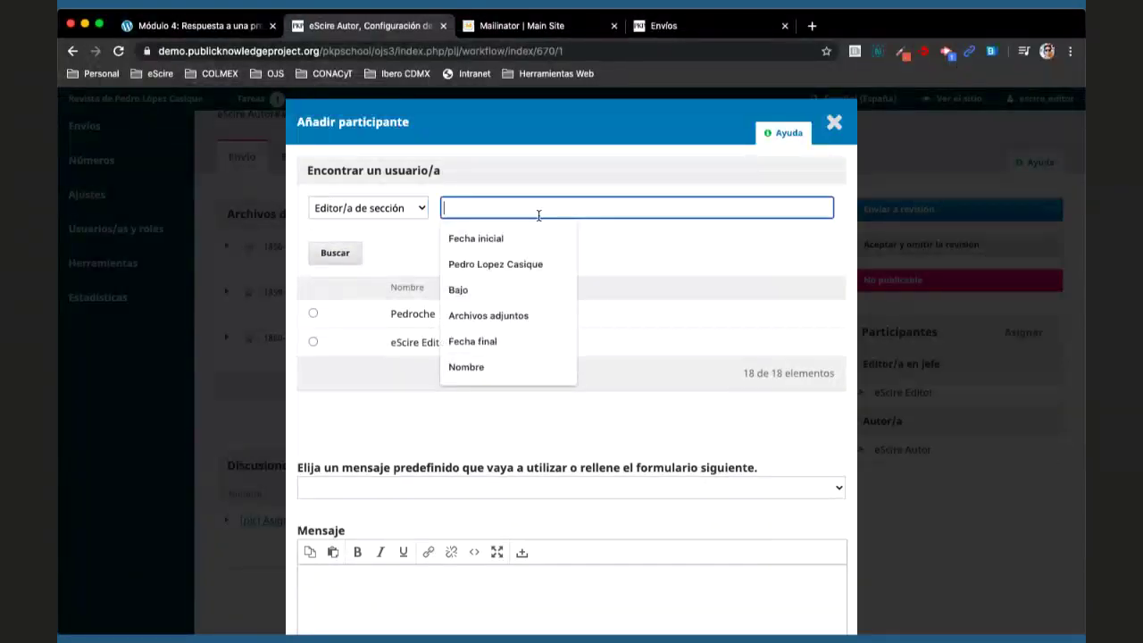
click(522, 183)
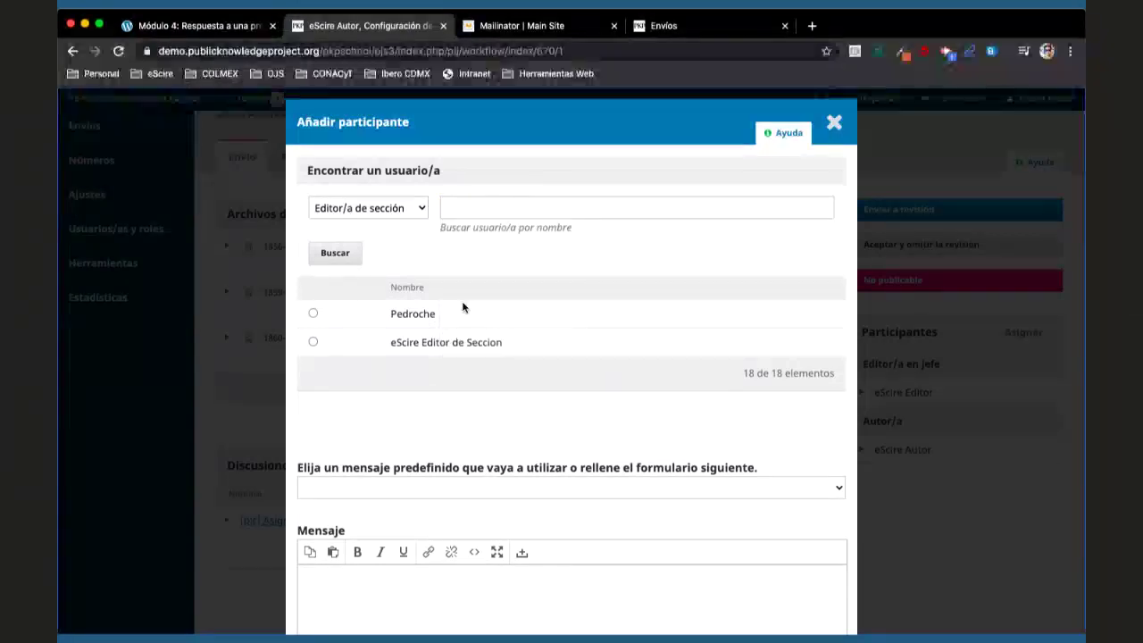
- Choose the section editor user and enable the recommend-only Asignación de privilegios option
click(314, 343)
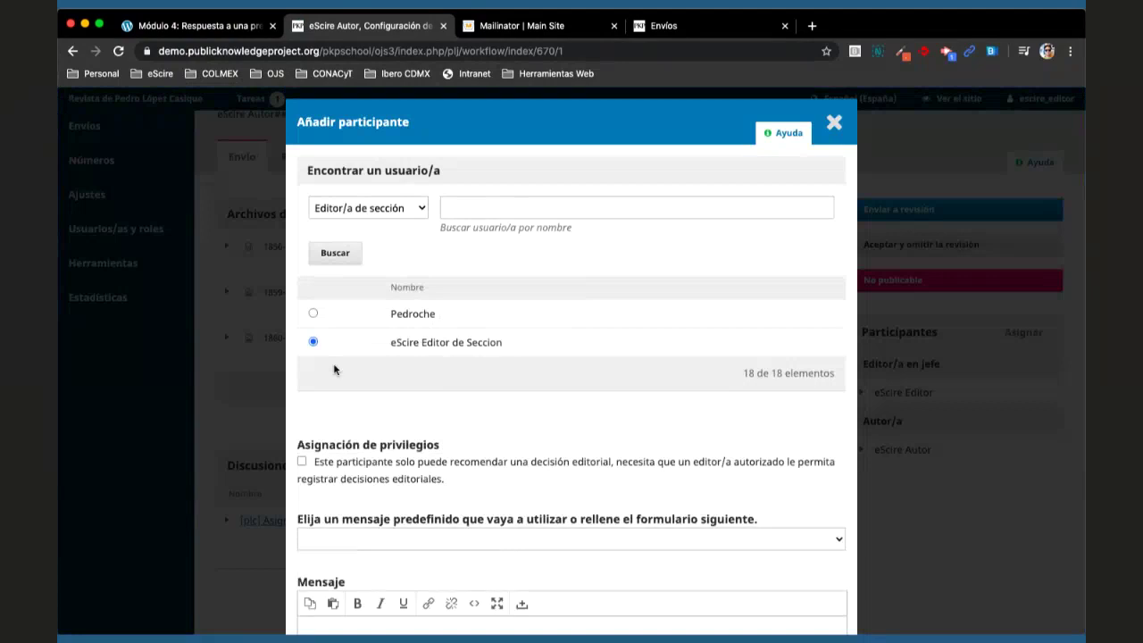
scroll(447, 385, down, 2)
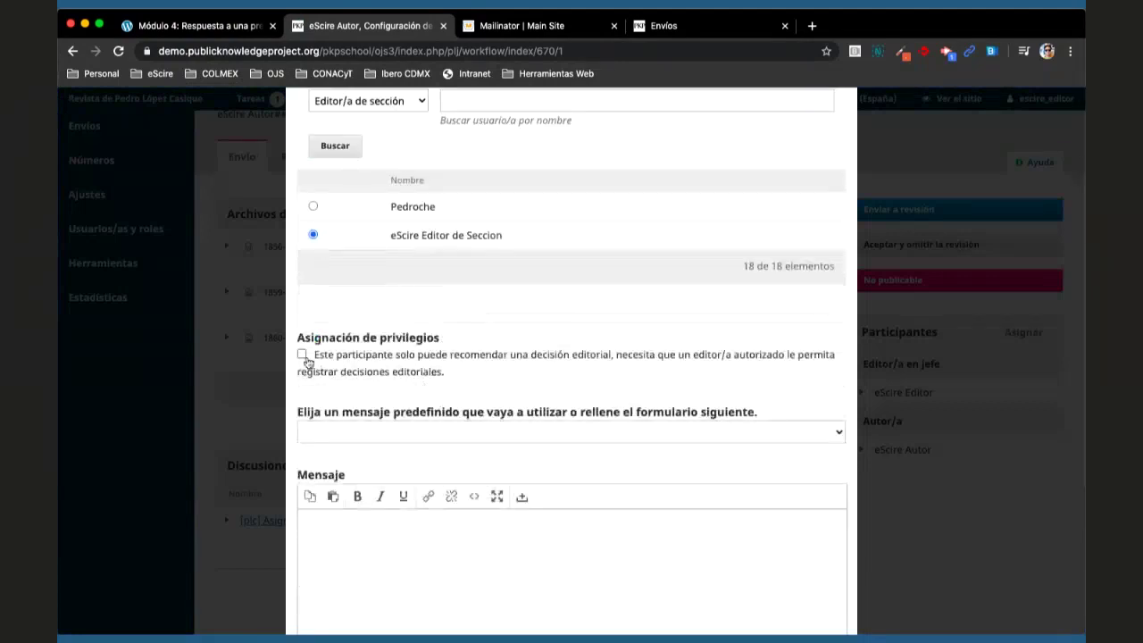
click(302, 355)
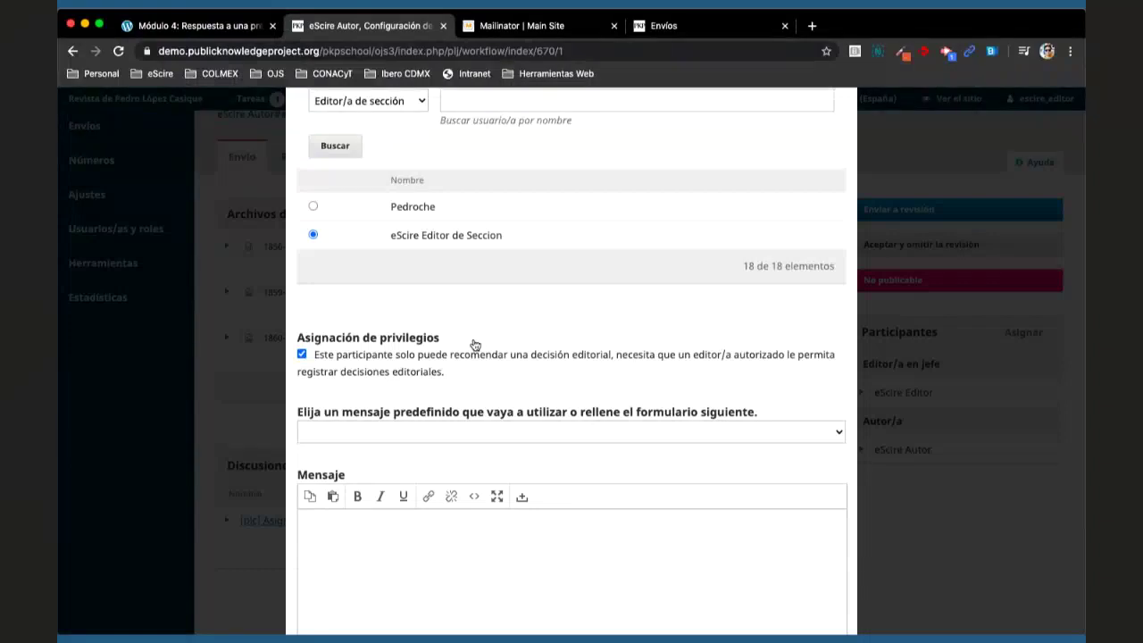
click(370, 366)
click(350, 361)
scroll(460, 366, down, 3)
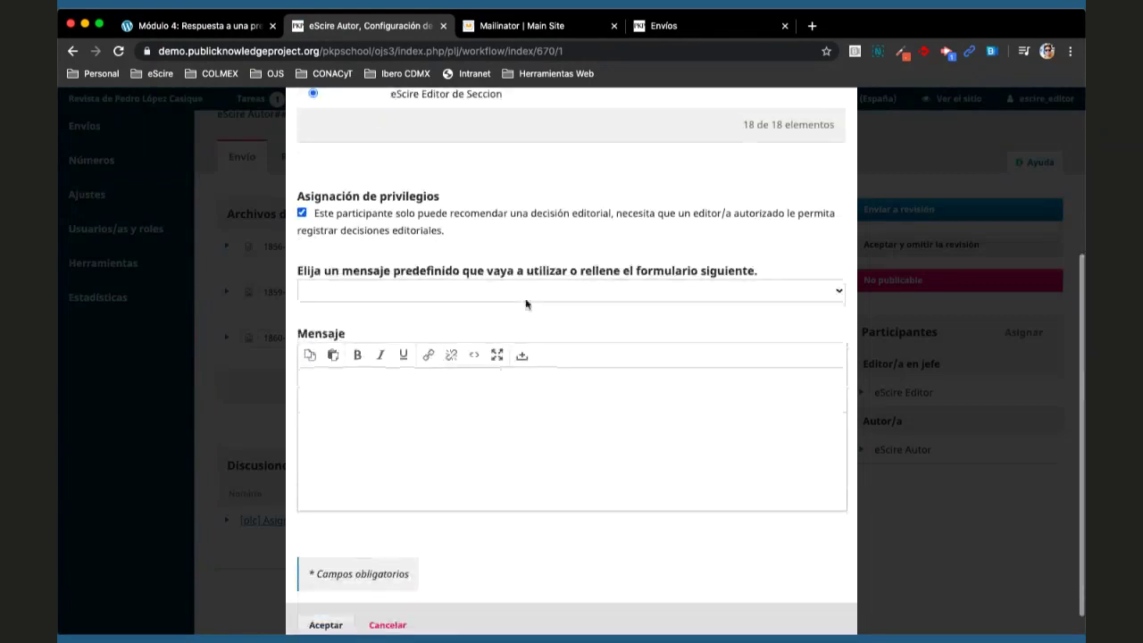
- Apply the '[plc] Asignación editorial' message and confirm adding the section editor
click(536, 293)
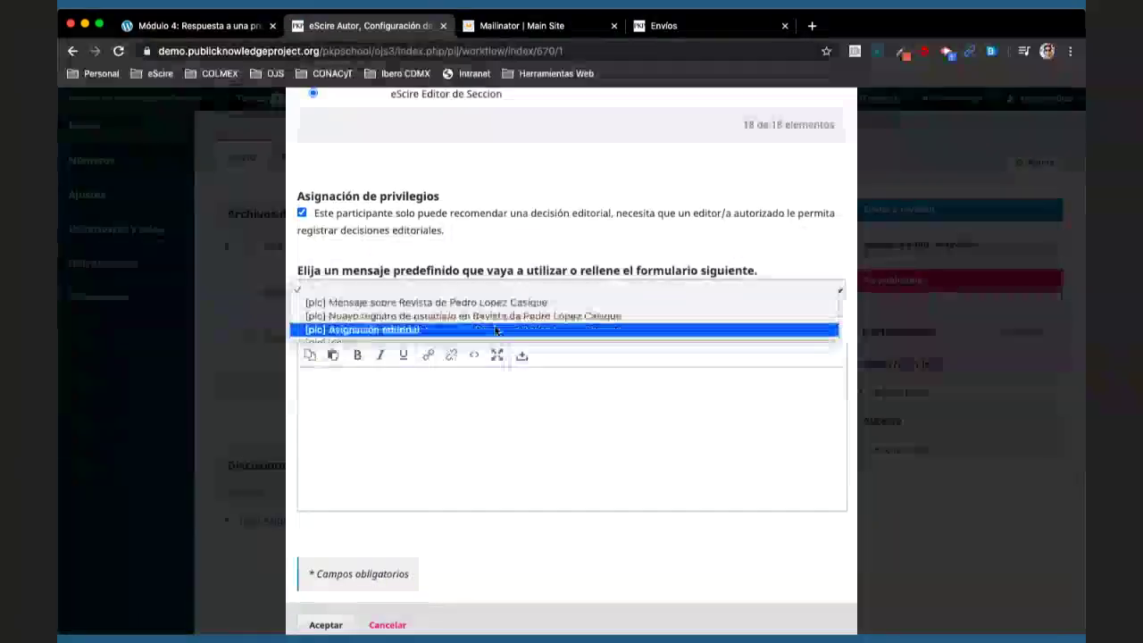
click(536, 330)
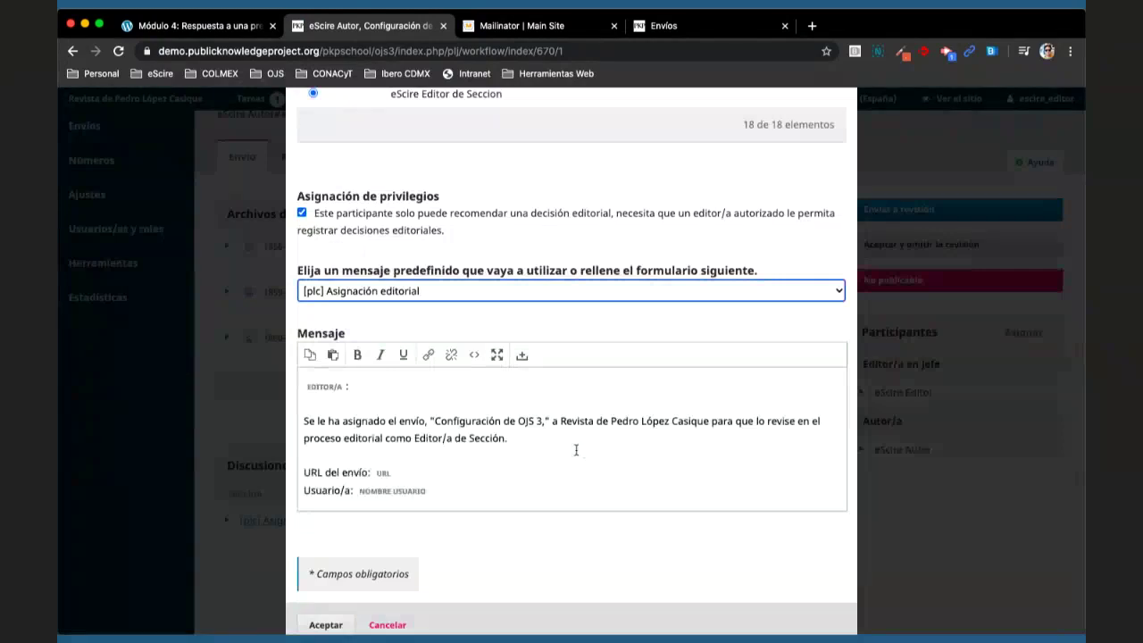
scroll(577, 449, down, 3)
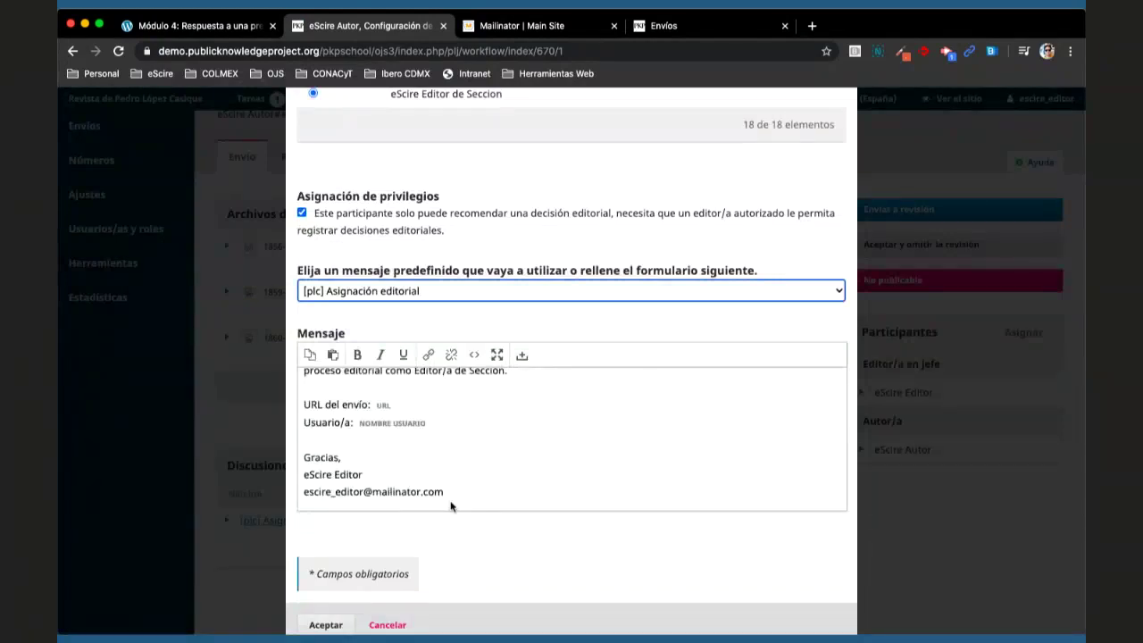
drag(445, 492, 363, 492)
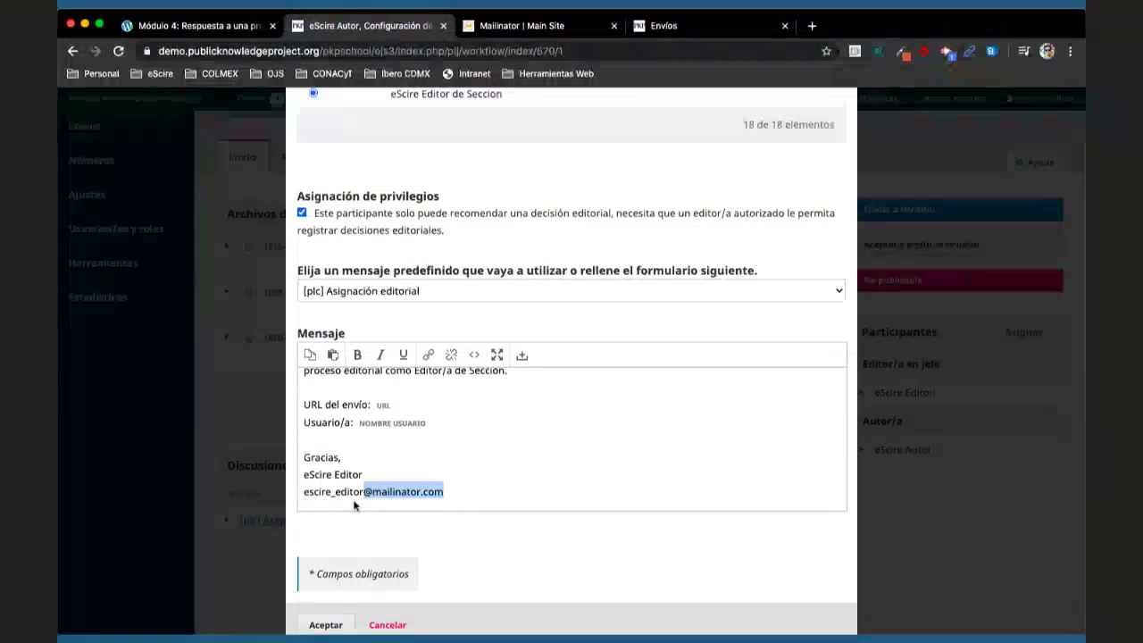
click(326, 625)
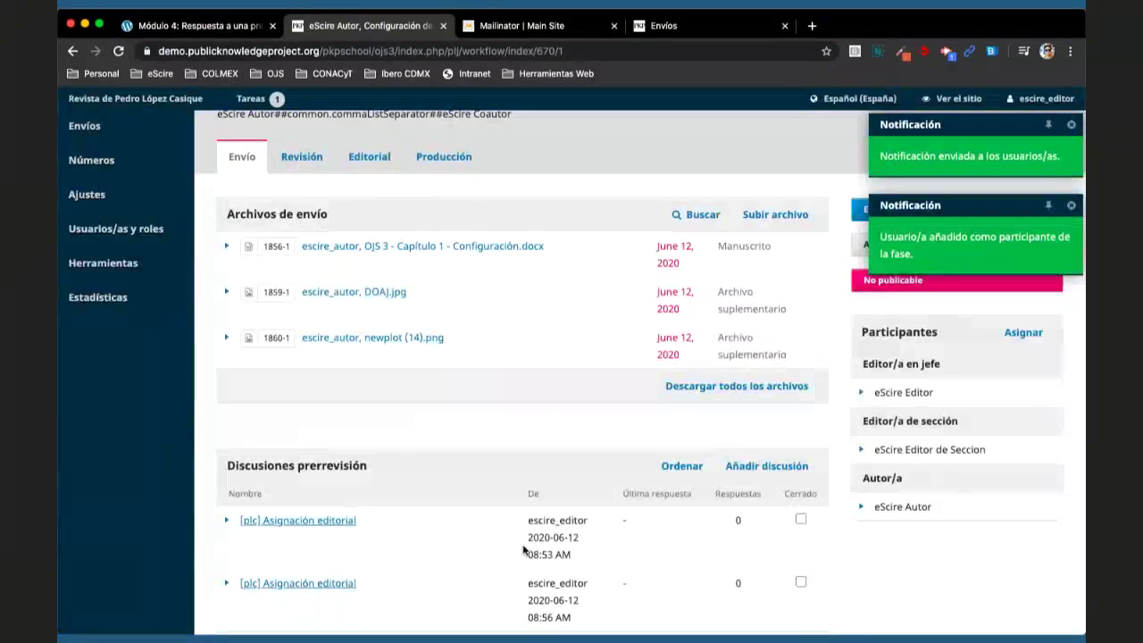
- Scroll the workflow page to the Discusiones prerrevisión list
scroll(523, 549, down, 1)
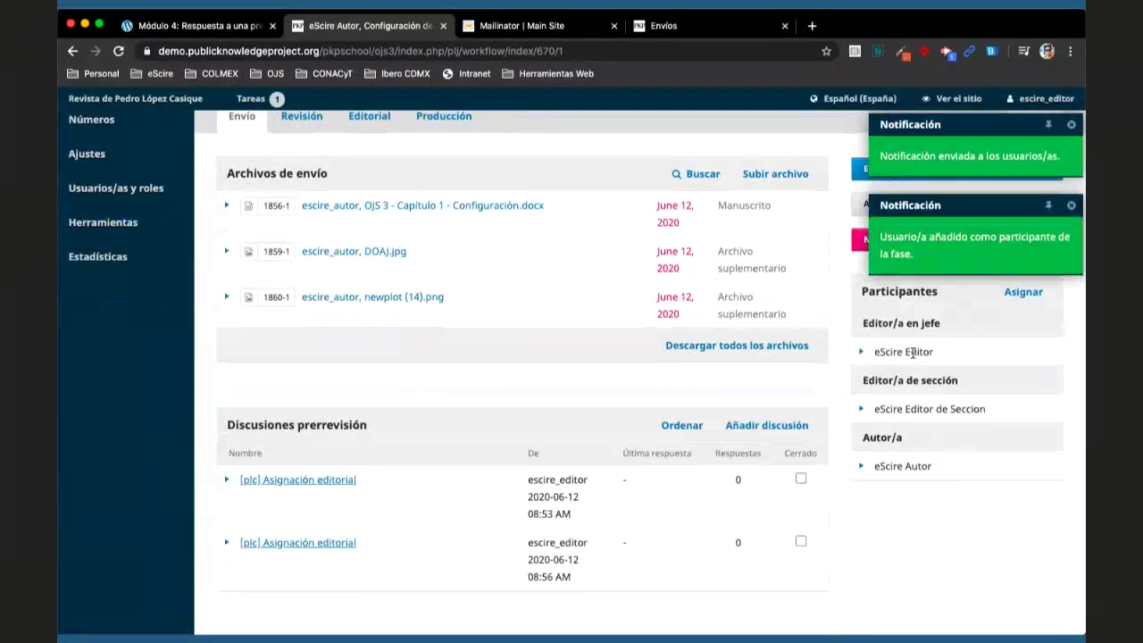
scroll(930, 382, up, 1)
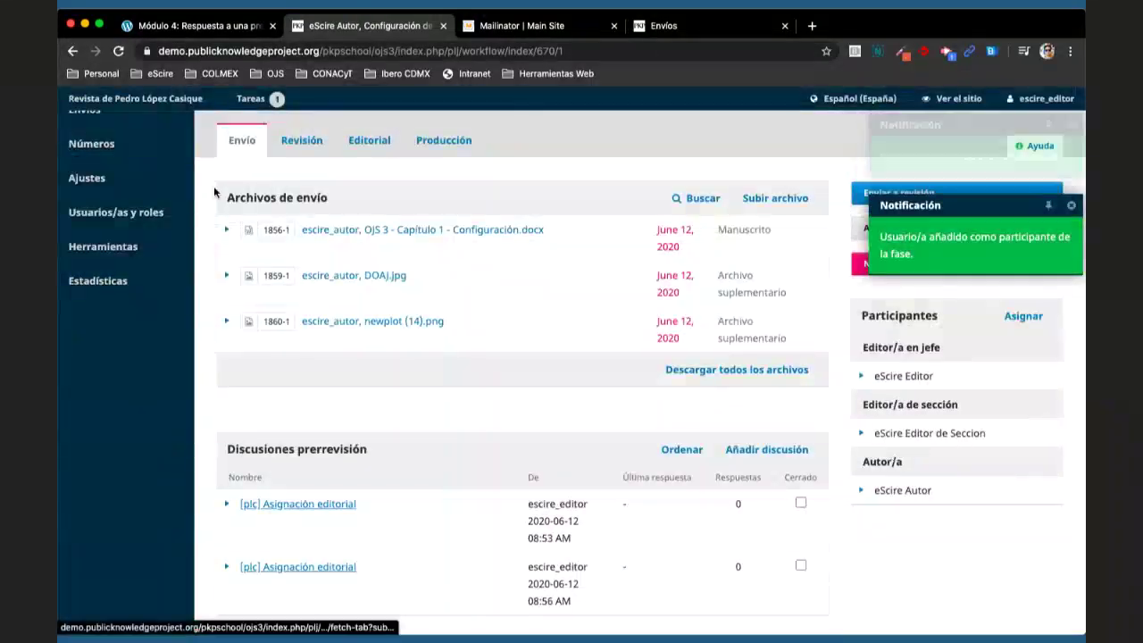
scroll(584, 321, down, 2)
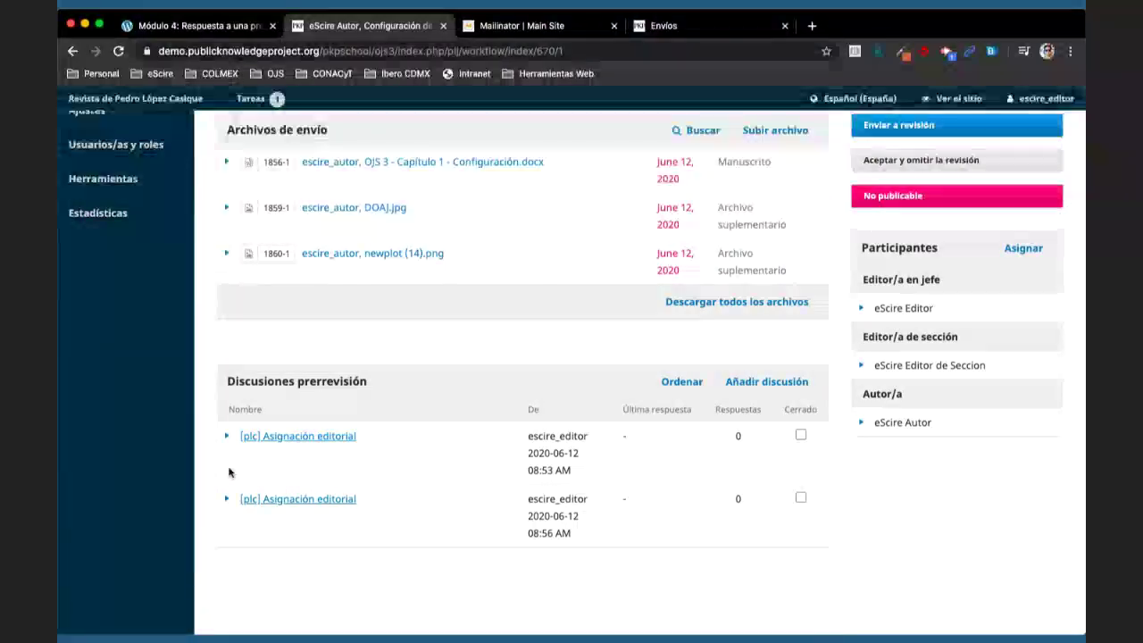
- Review both [plc] Asignación editorial discussions in Actualizar la discusión, closing each unchanged
click(225, 436)
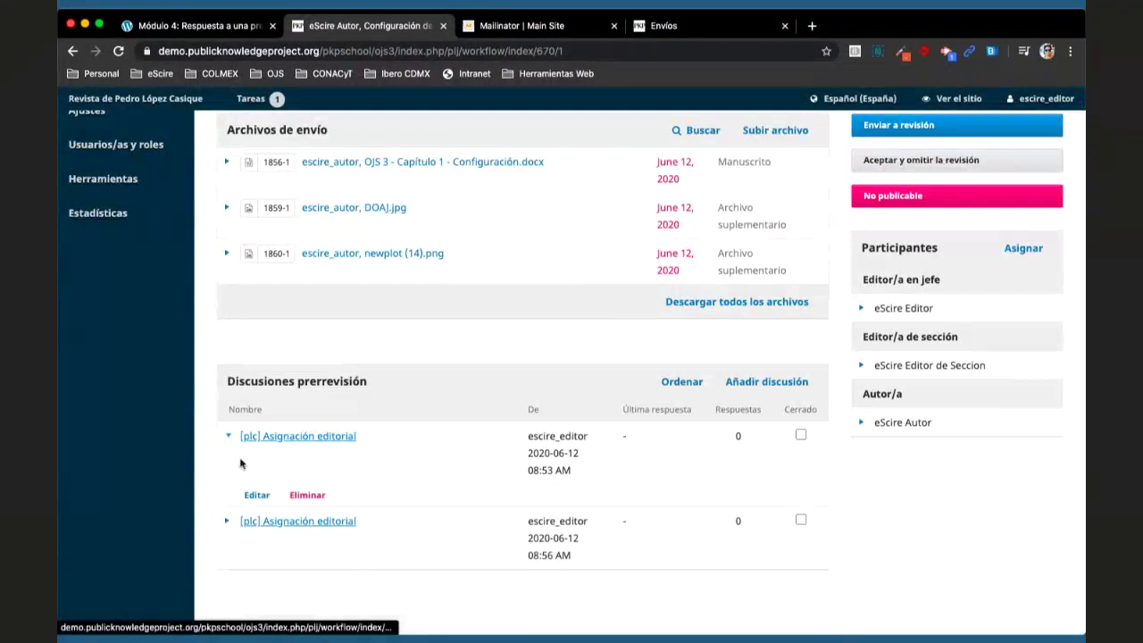
click(257, 496)
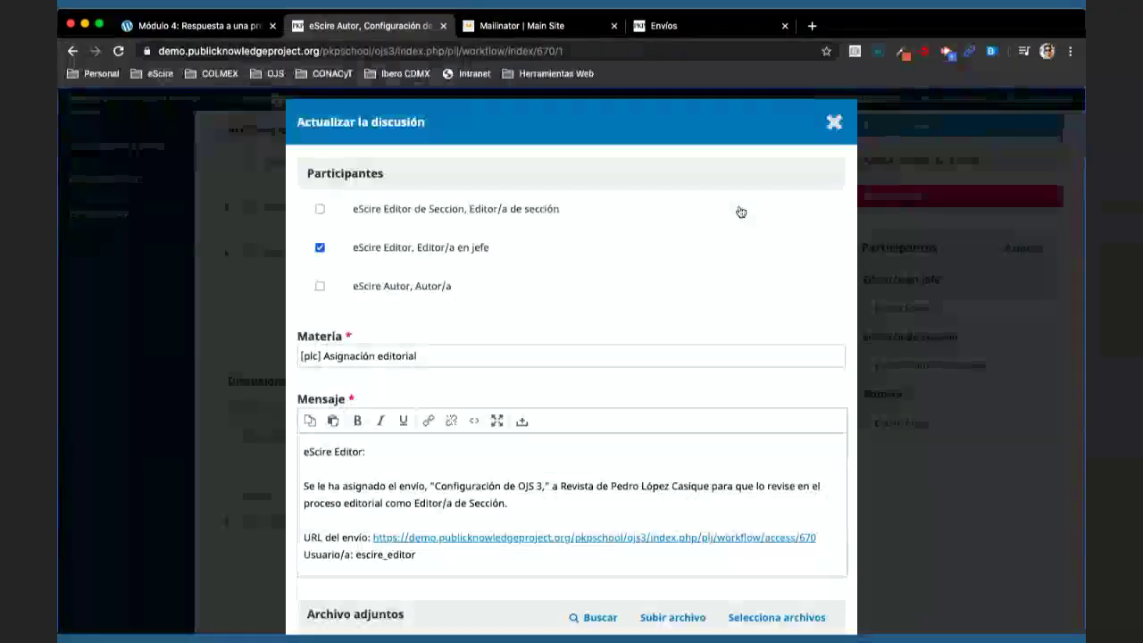
click(834, 122)
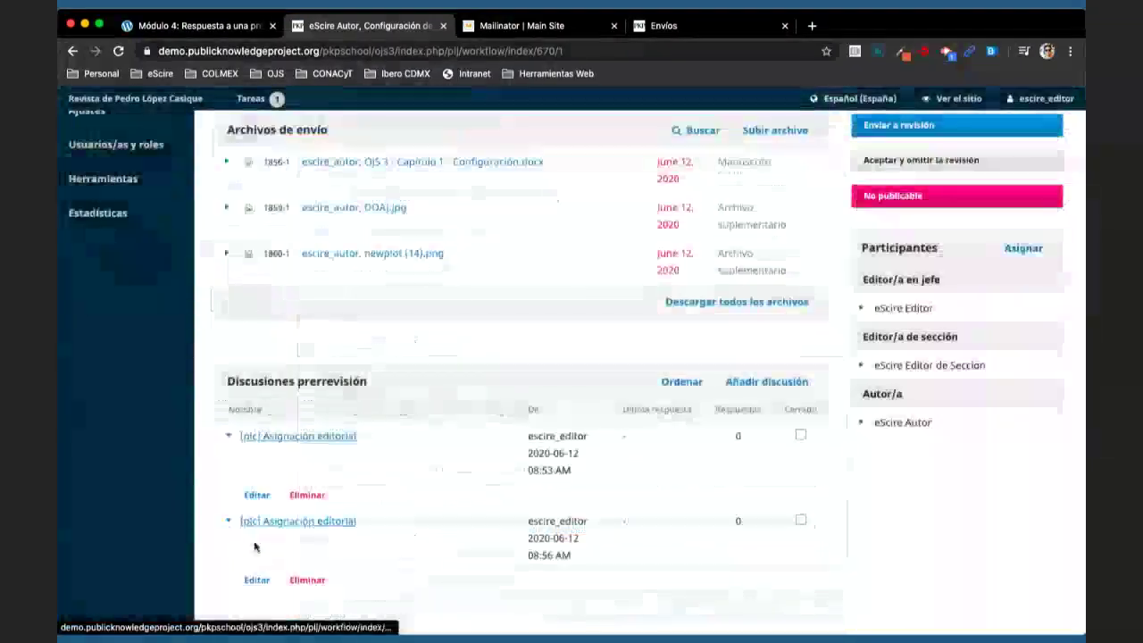
click(255, 561)
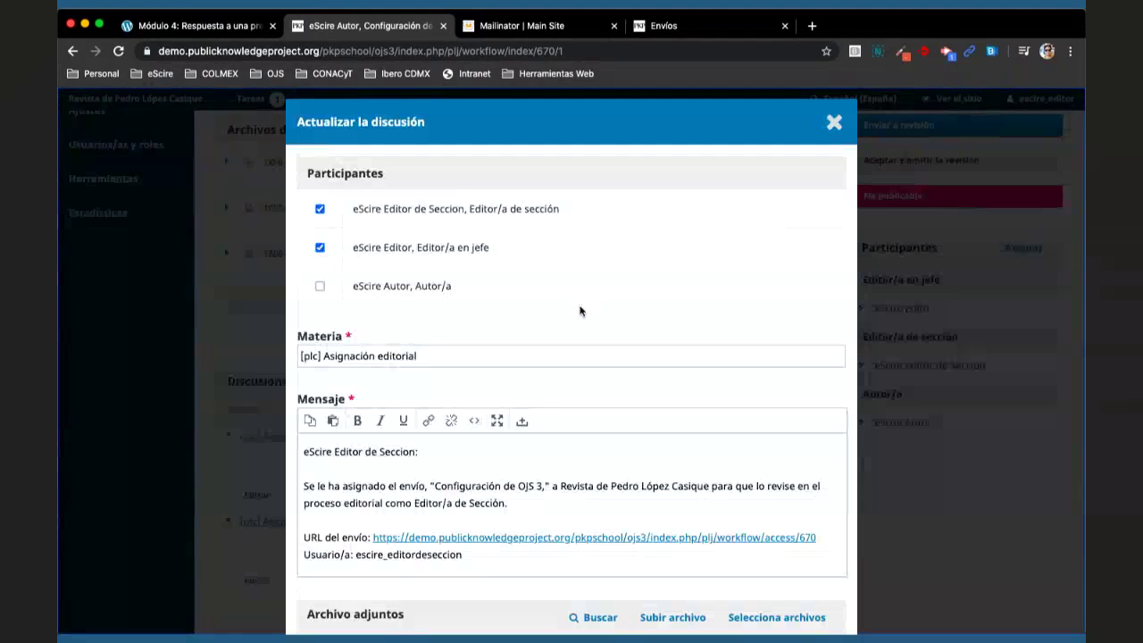
scroll(581, 310, down, 3)
scroll(581, 310, up, 3)
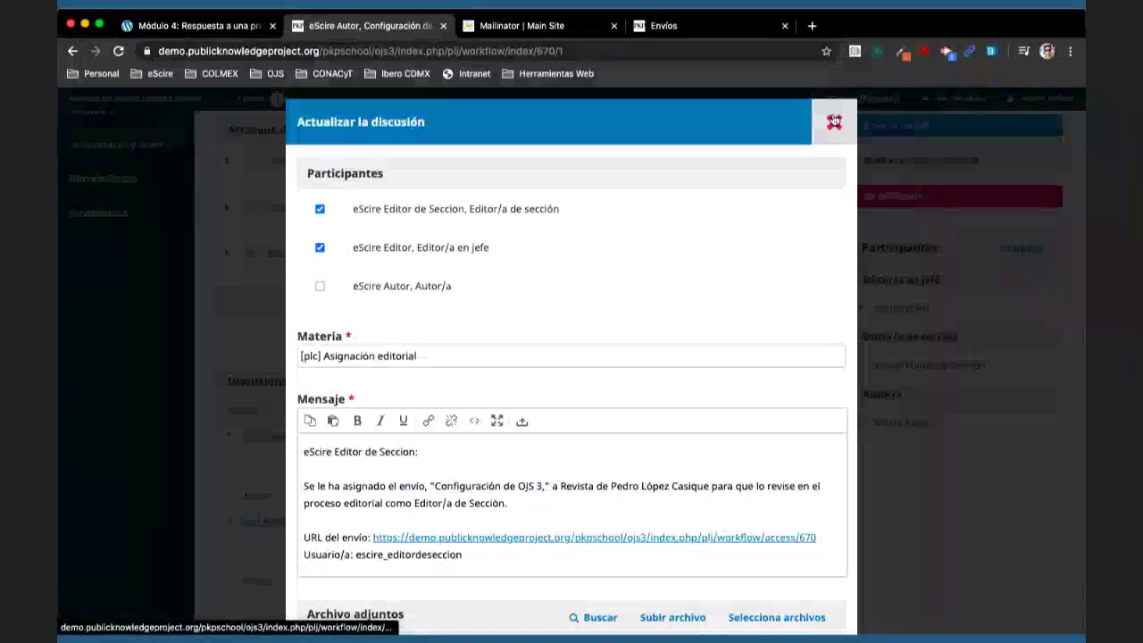
click(835, 122)
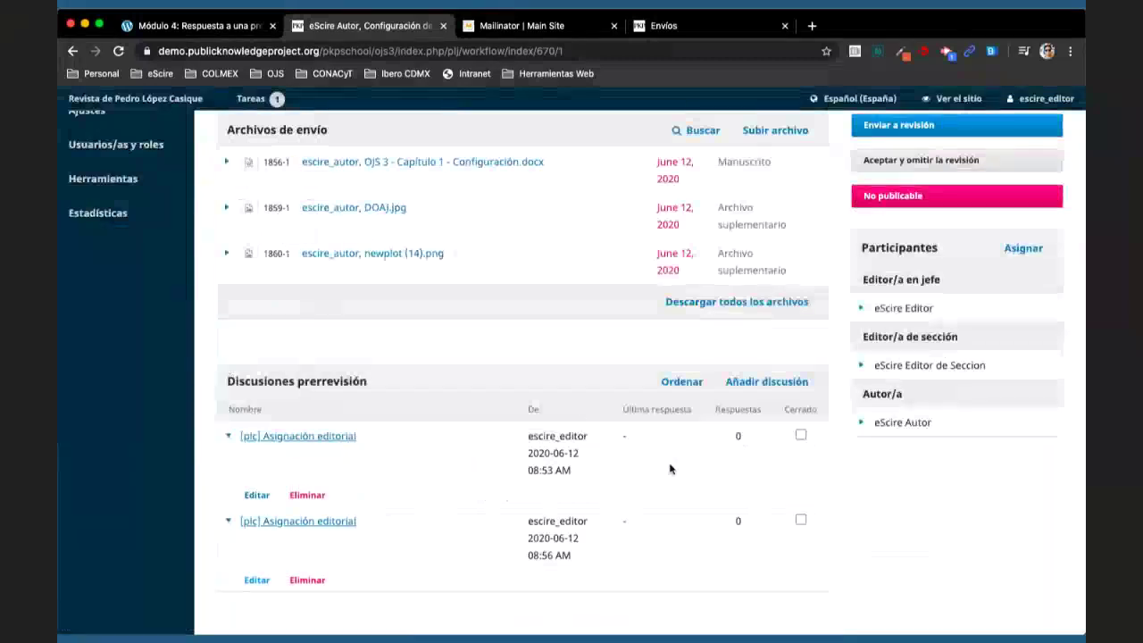
- Start a discussion with editor-in-chief and author, subject 'Discusión para la fase de Envío'
click(760, 383)
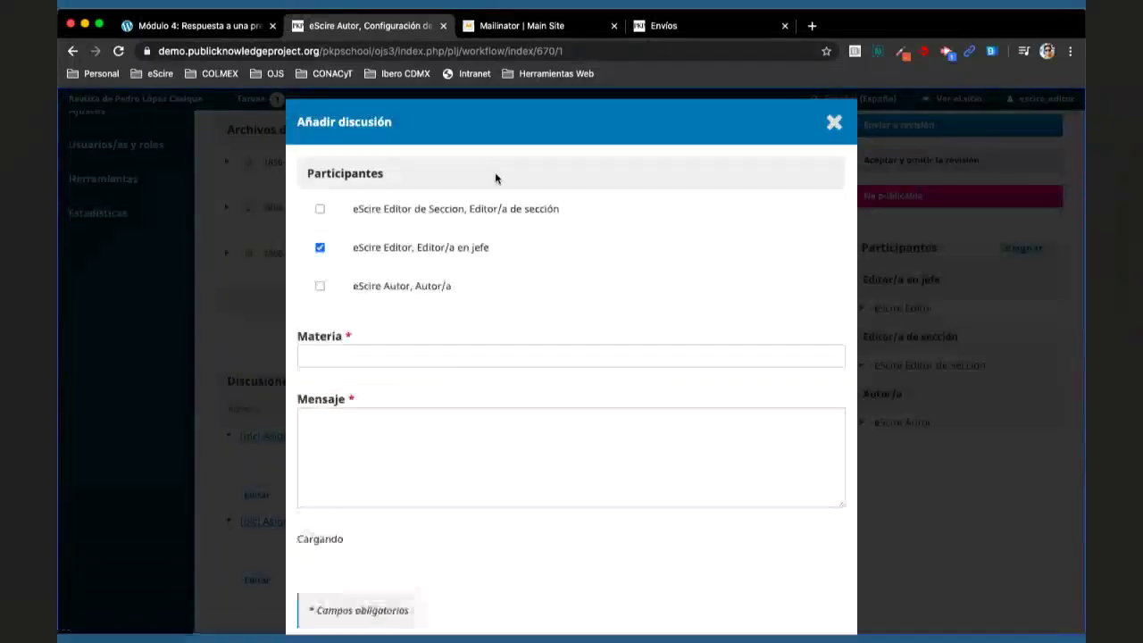
click(408, 286)
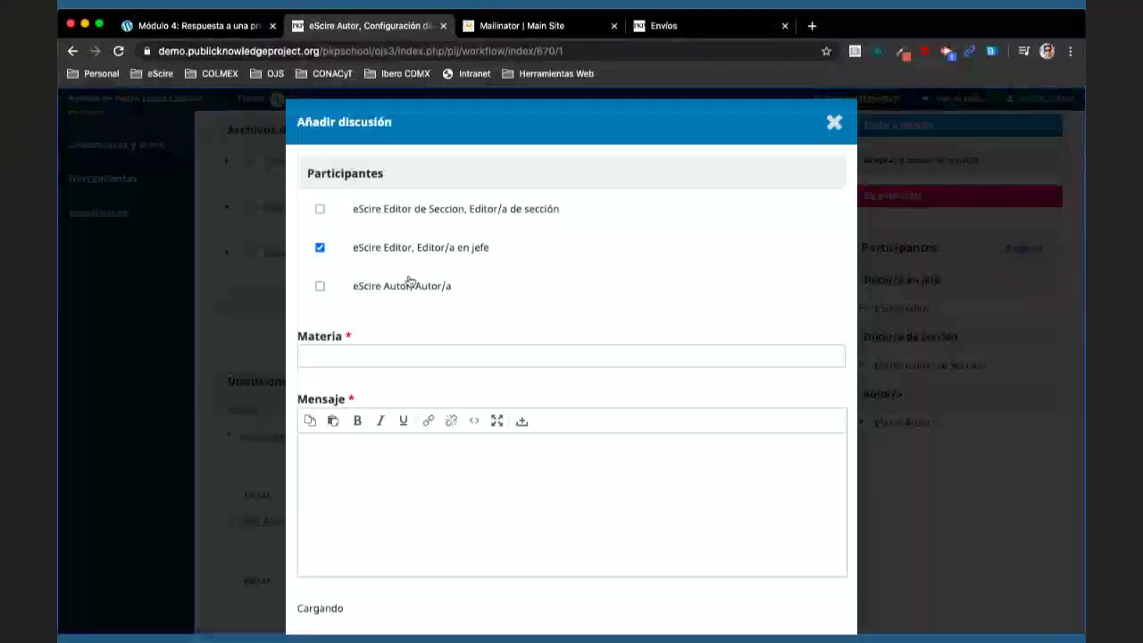
click(320, 248)
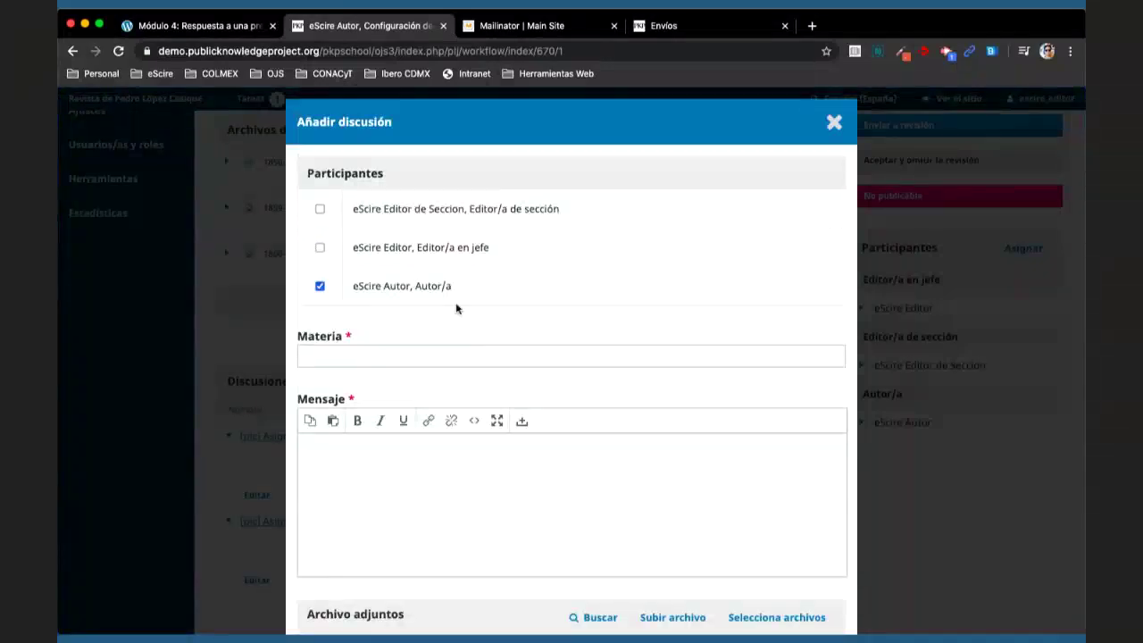
click(375, 259)
scroll(524, 301, down, 2)
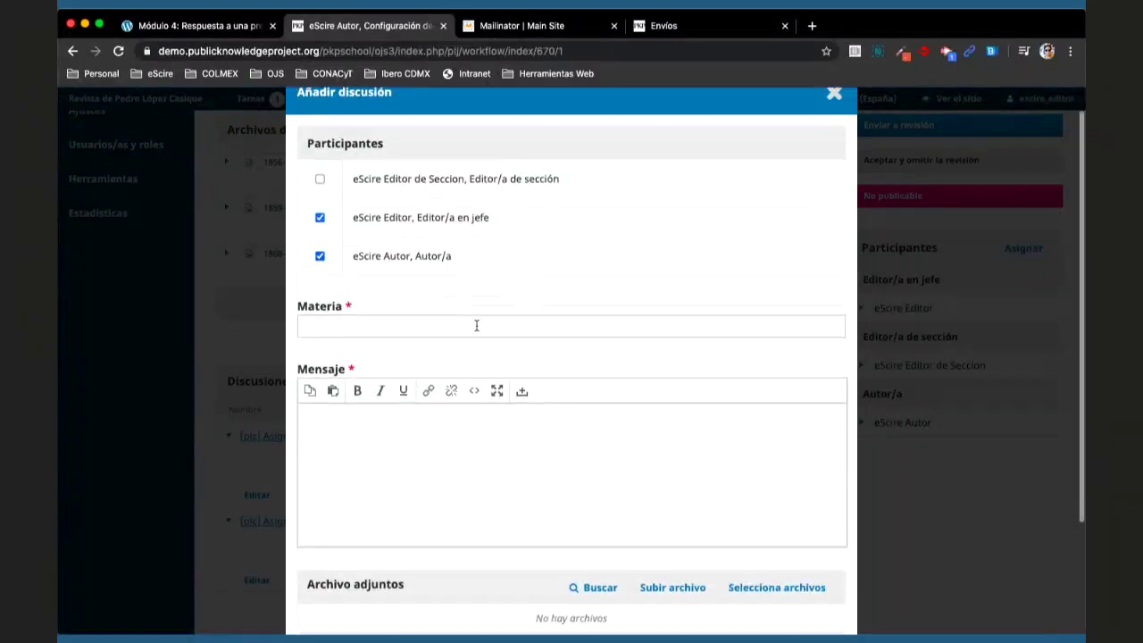
click(476, 326)
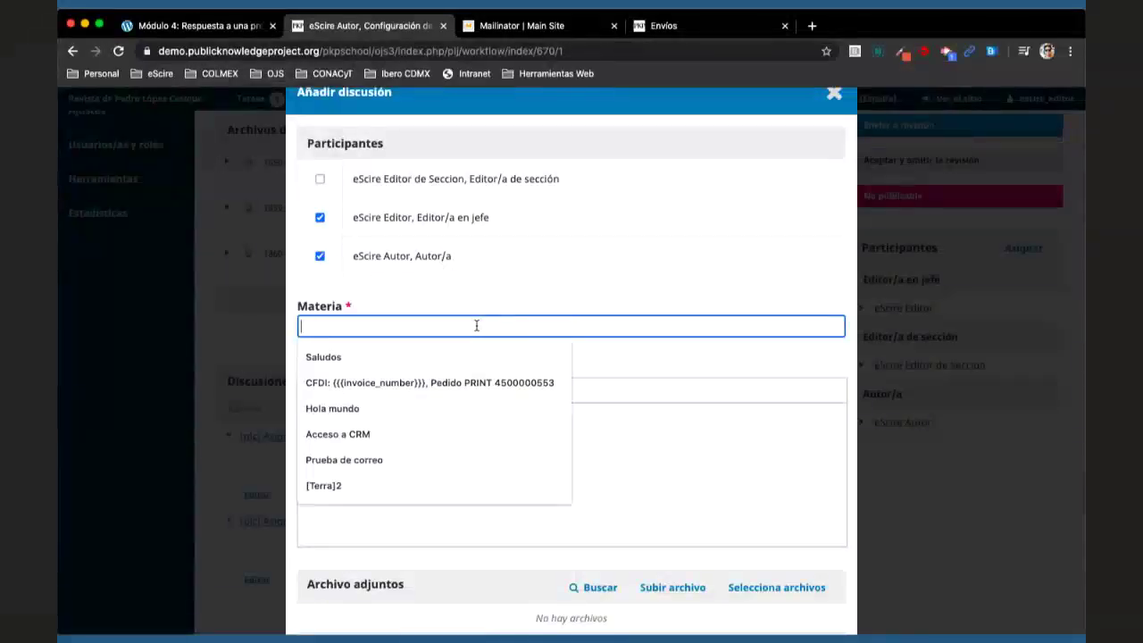
text(Discusi)
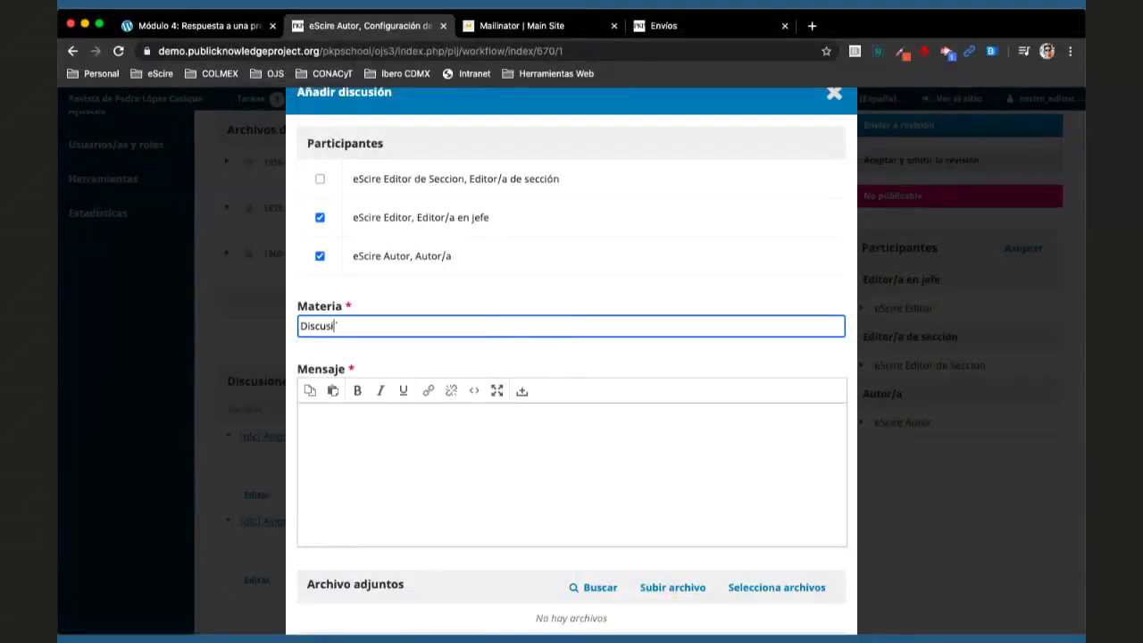
text(ón para la )
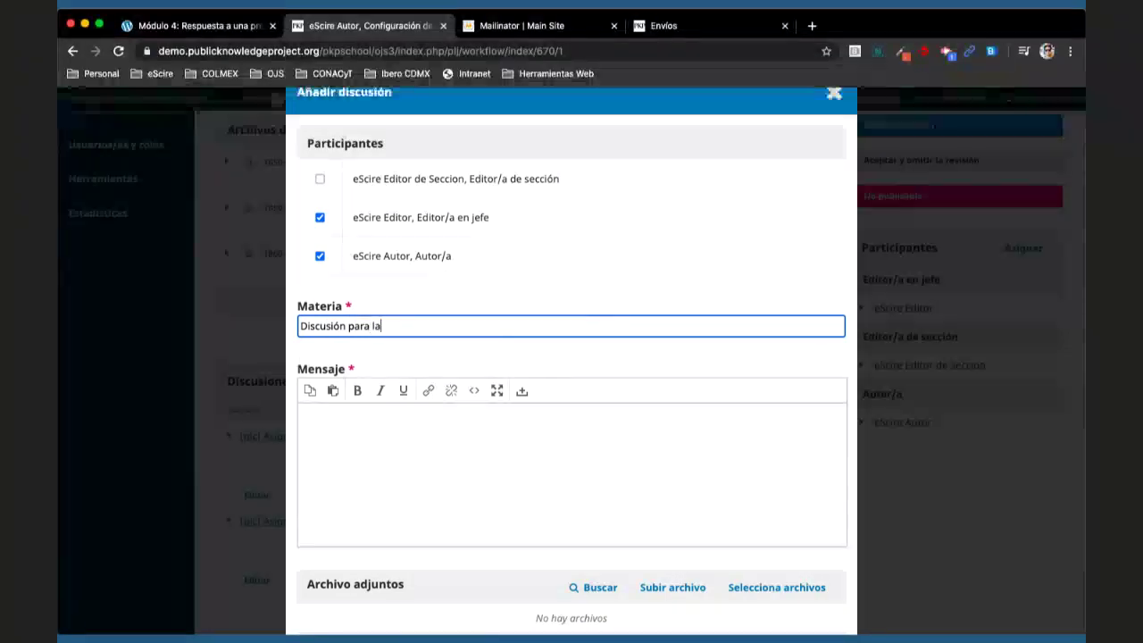
text(fa)
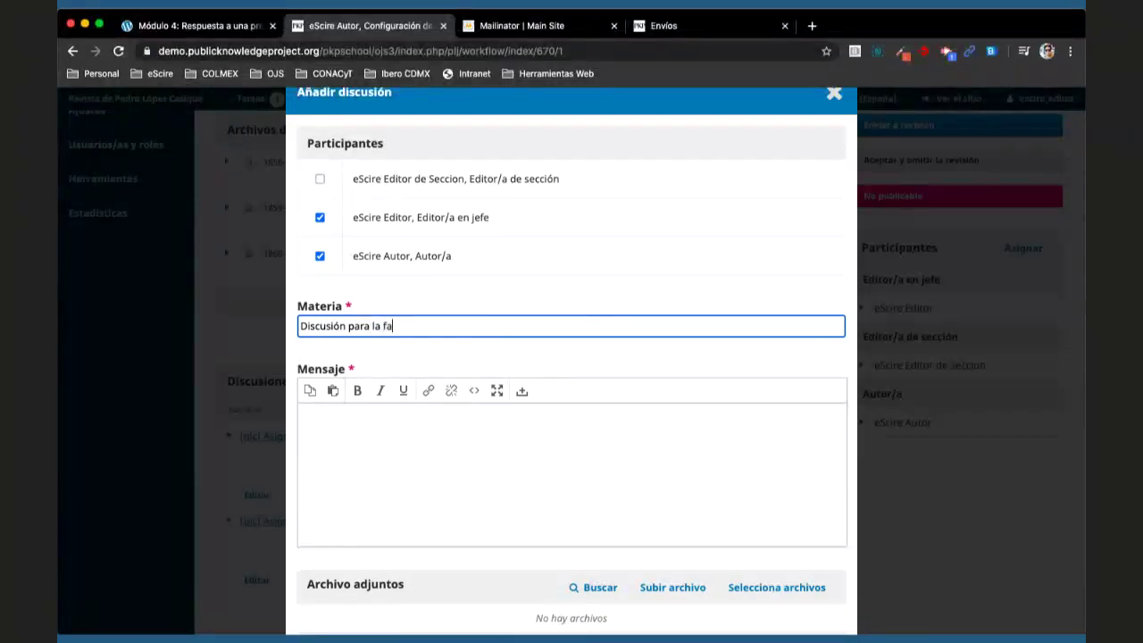
text(se de Envío)
- Write the author a message proposing to communicate about the work here, then save
click(522, 453)
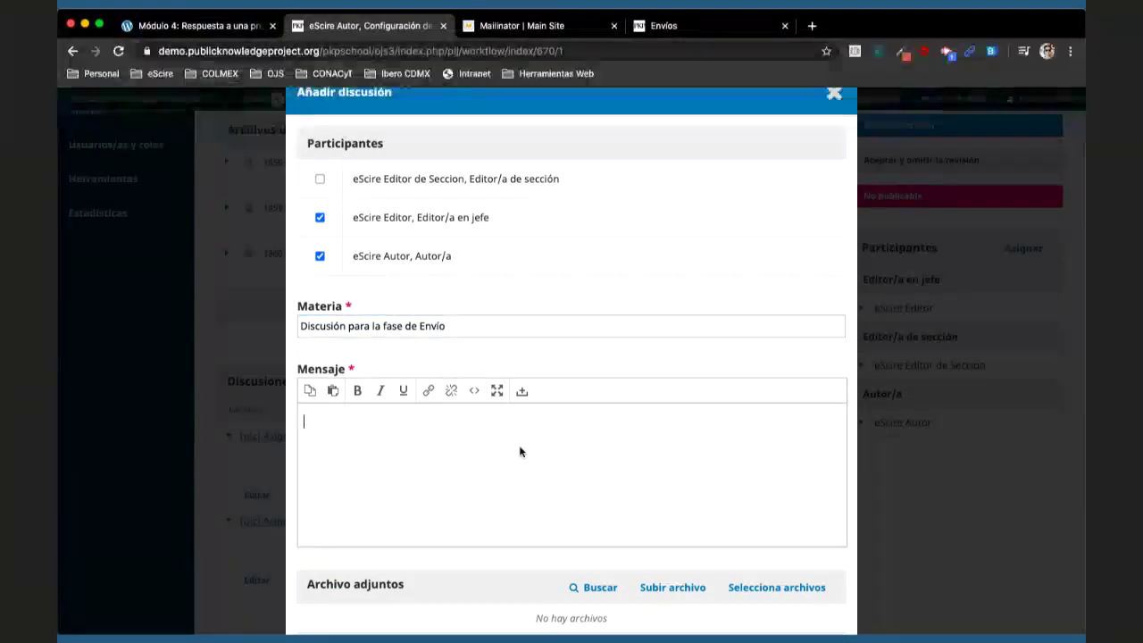
text(Esto)
key(BackSpace)
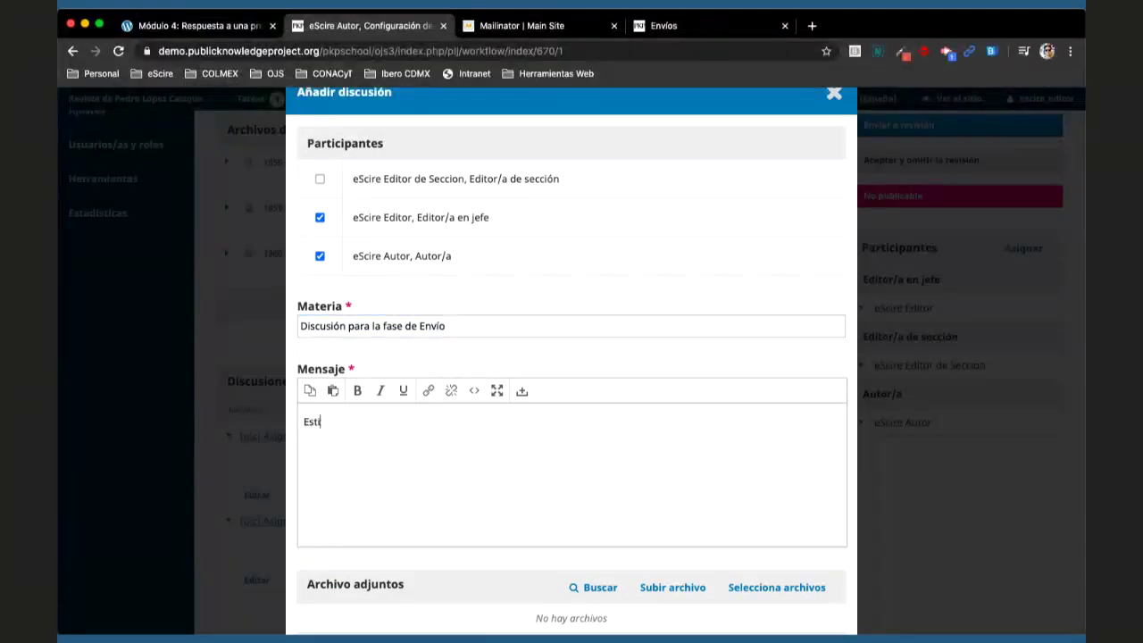
text(imador Autor:)
key(Return)
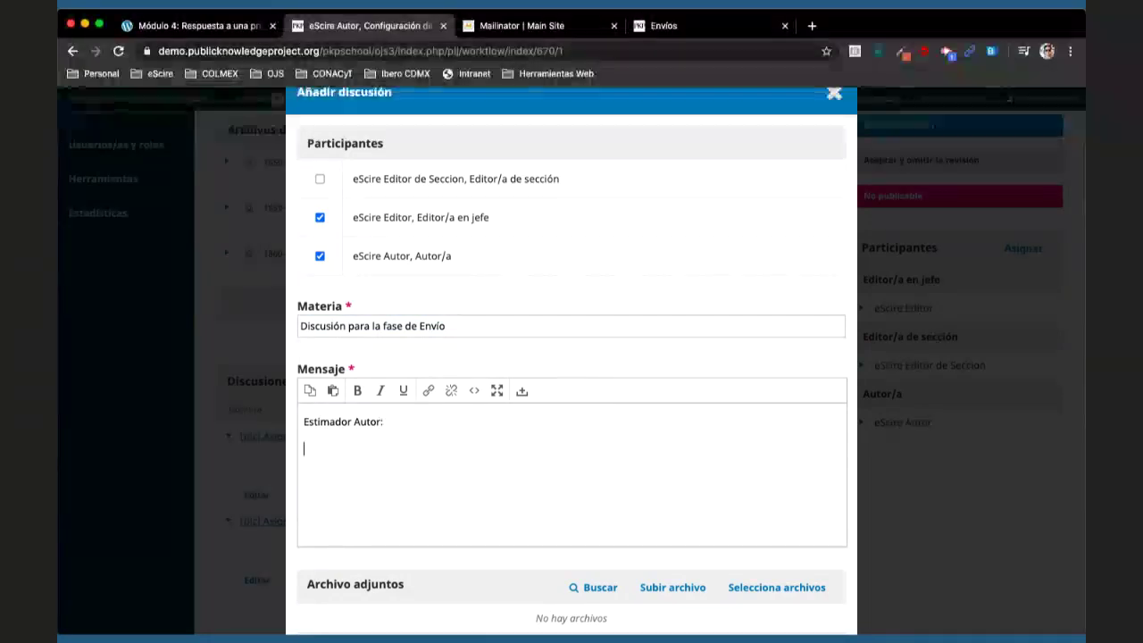
text(Aqui ten)
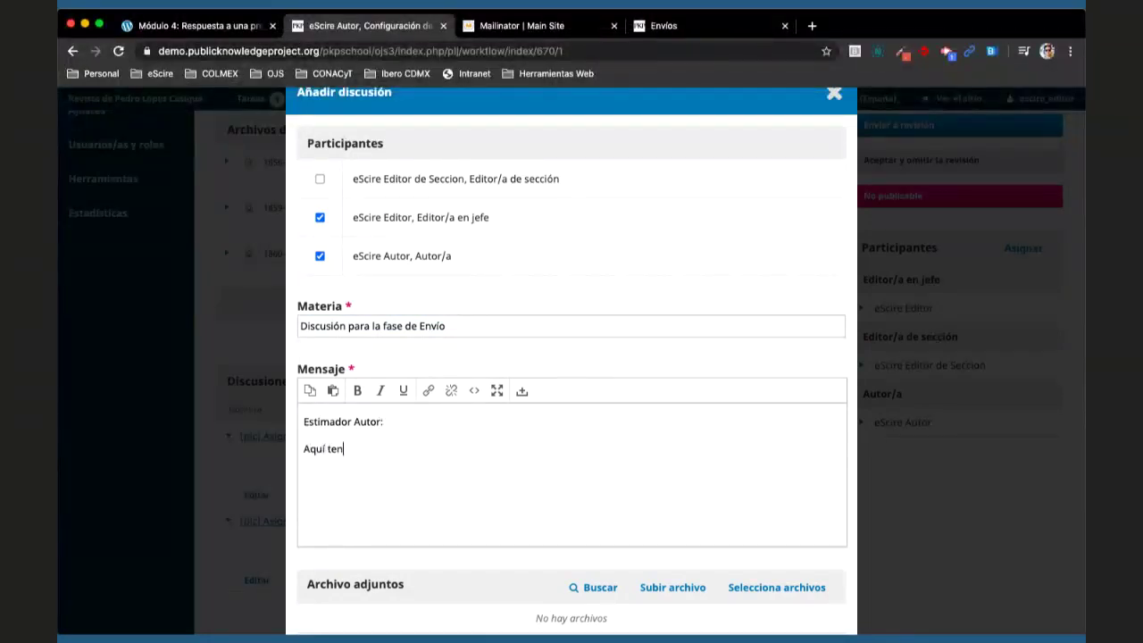
key(BackSpace)
key(BackSpace)
key(BackSpace)
key(BackSpace)
key(BackSpace)
key(BackSpace)
key(BackSpace)
text(Sugiero que levemos l)
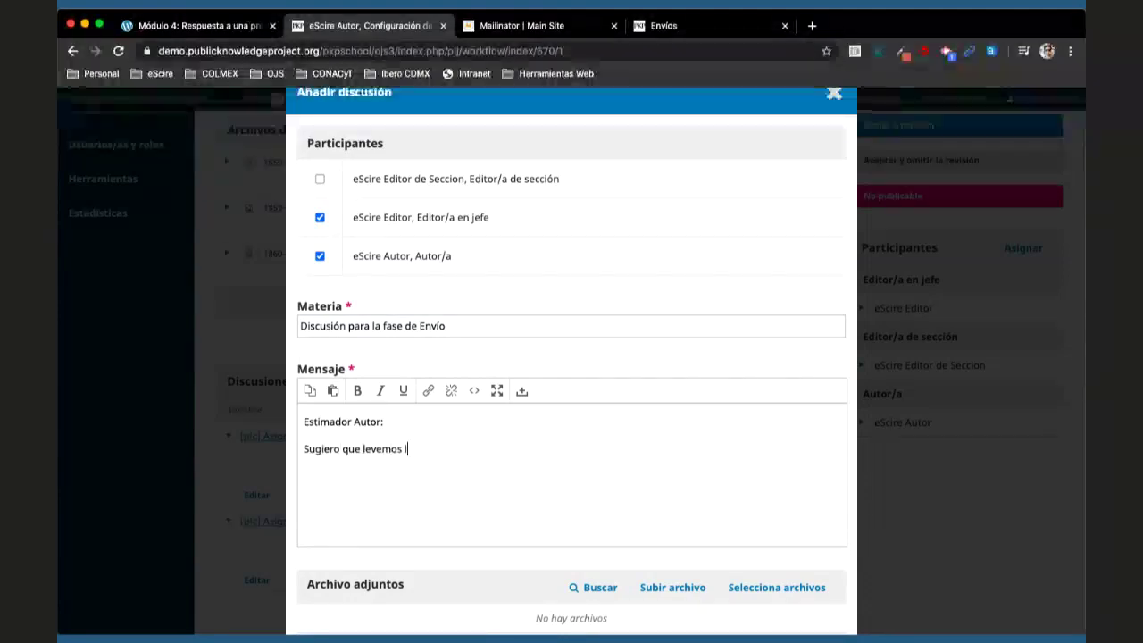
key(BackSpace)
key(BackSpace)
key(BackSpace)
key(BackSpace)
key(BackSpace)
key(BackSpace)
text(levemos la comunicación)
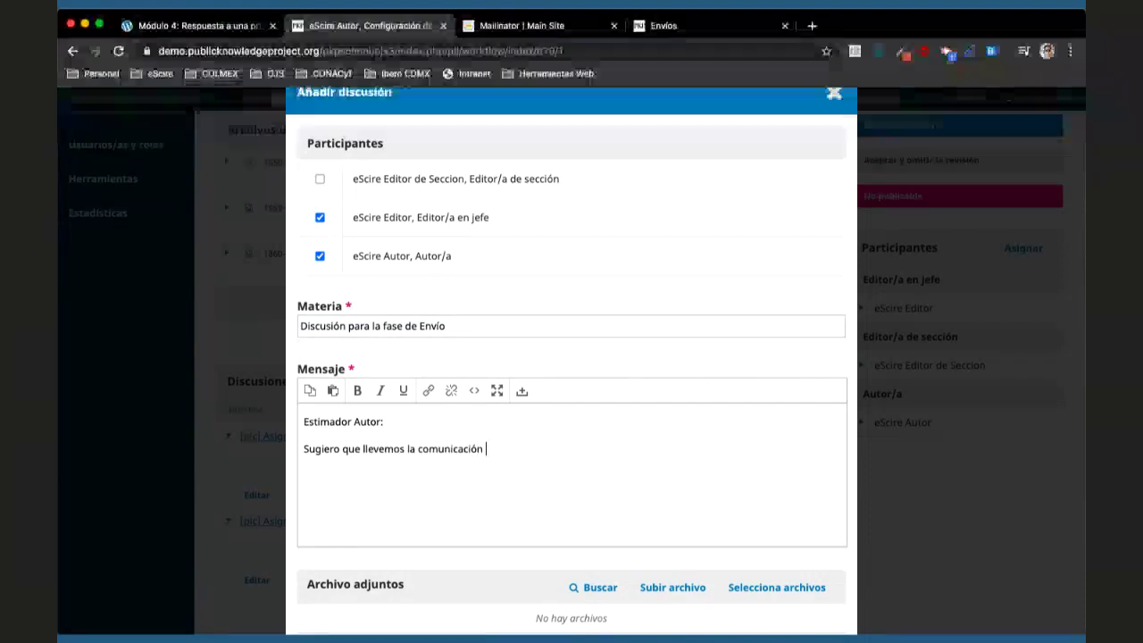
text(de su )
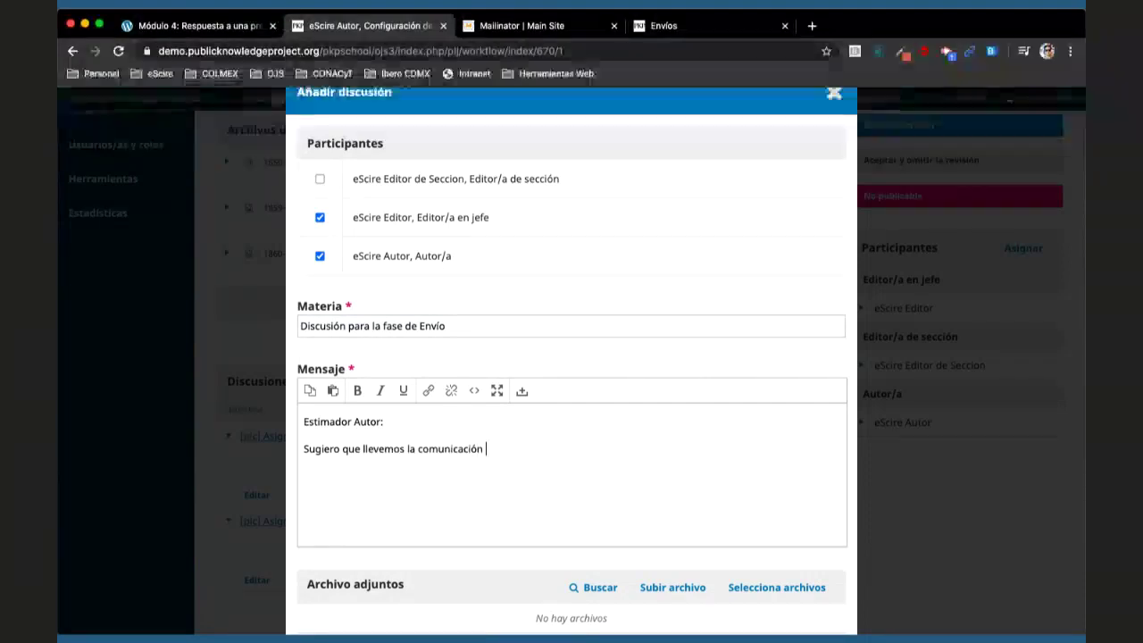
text(trabajo por)
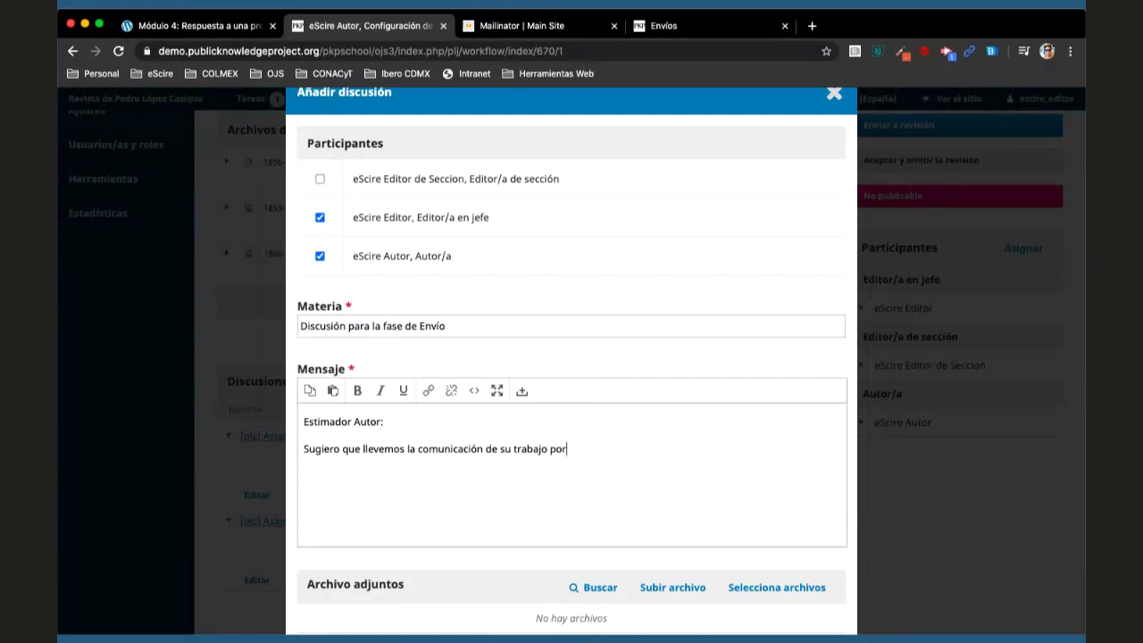
text( este medio. )
text(Gracias.)
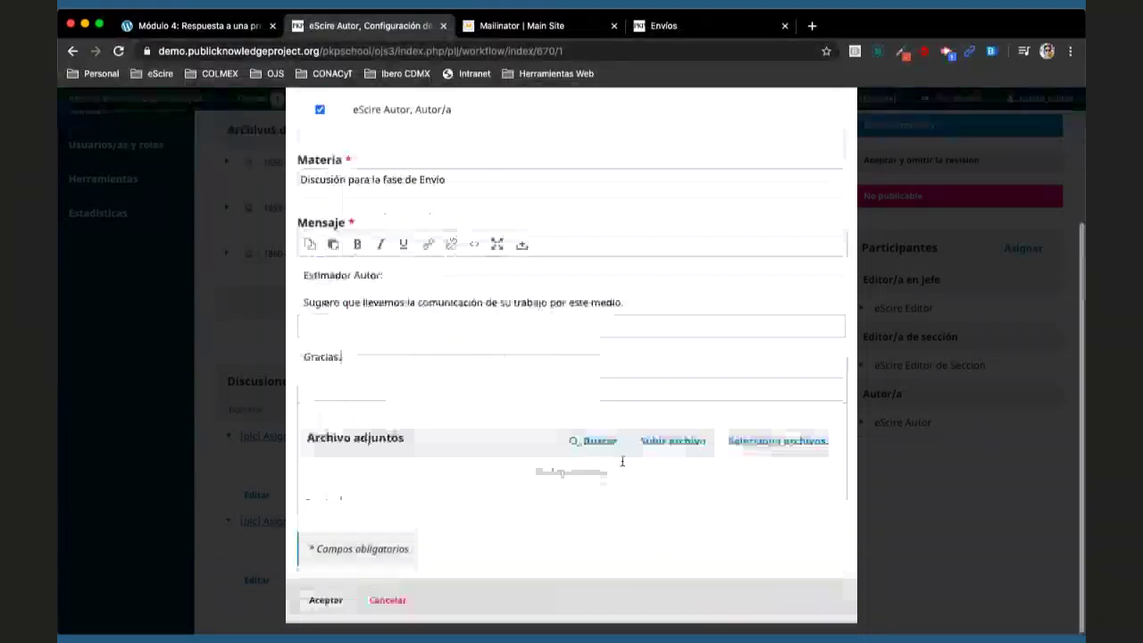
click(325, 599)
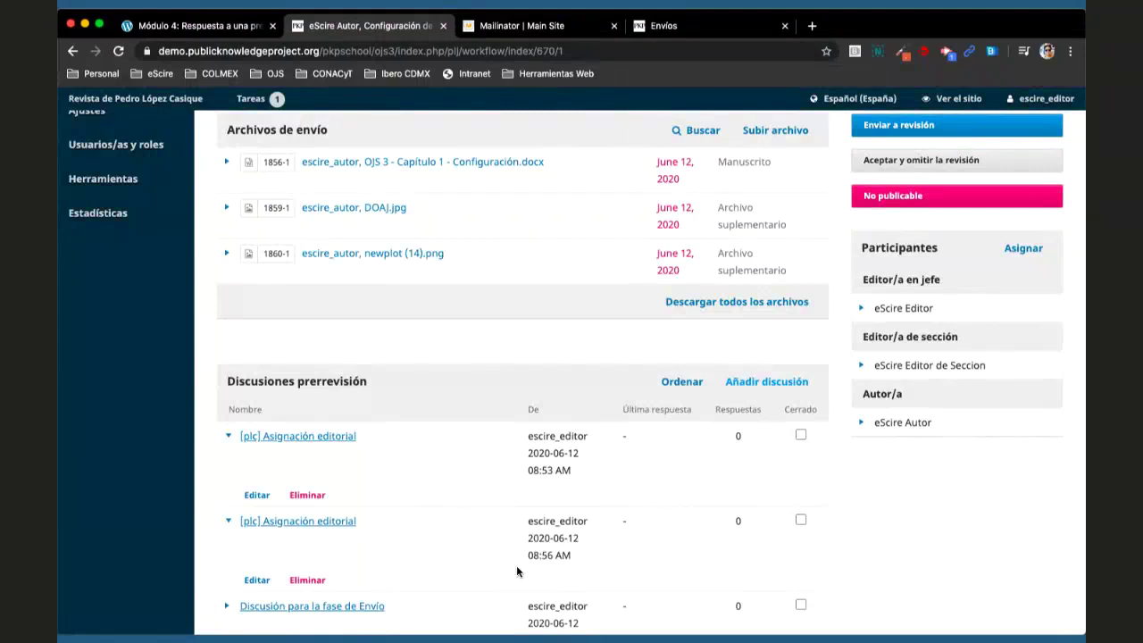
- Scroll back up the Envío stage page to review participants and discussions
scroll(516, 572, up, 2)
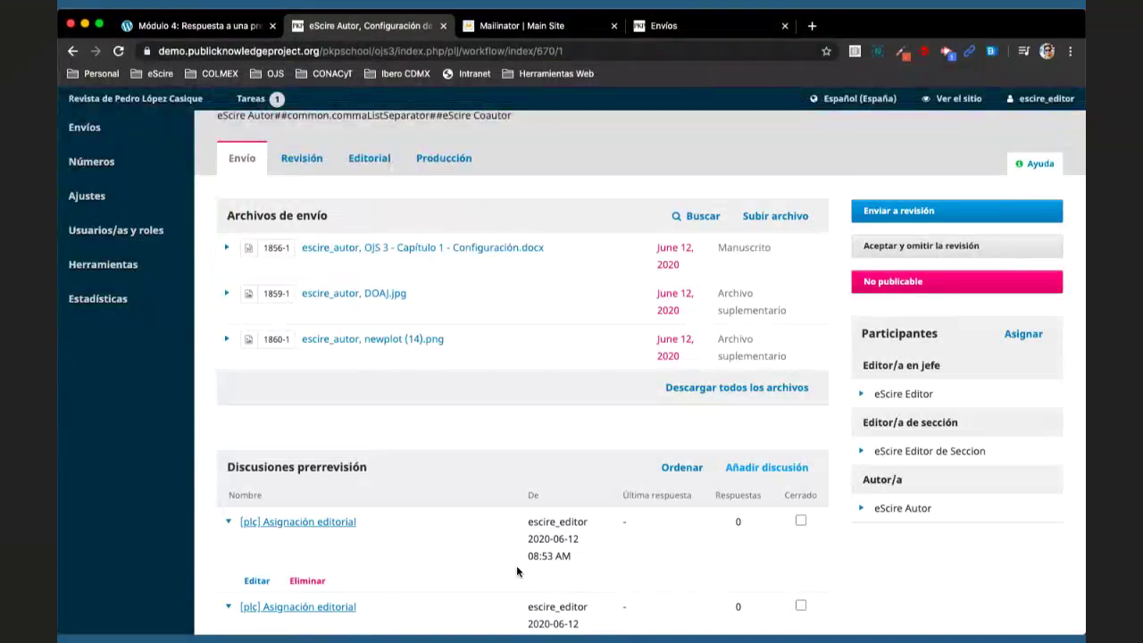
scroll(518, 572, up, 1)
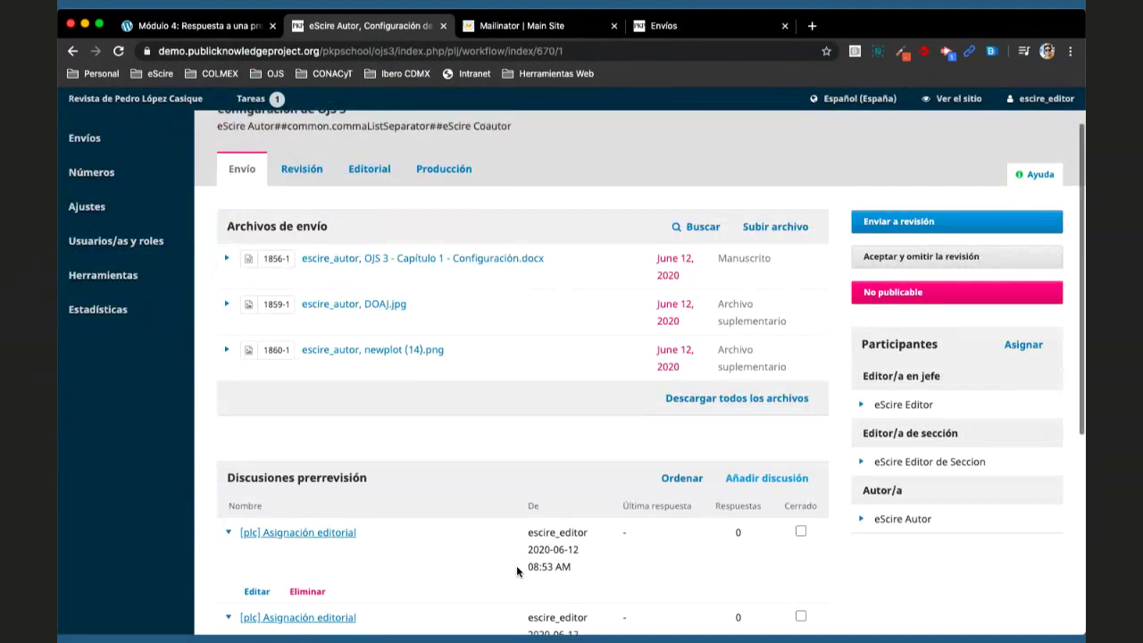
scroll(517, 572, up, 3)
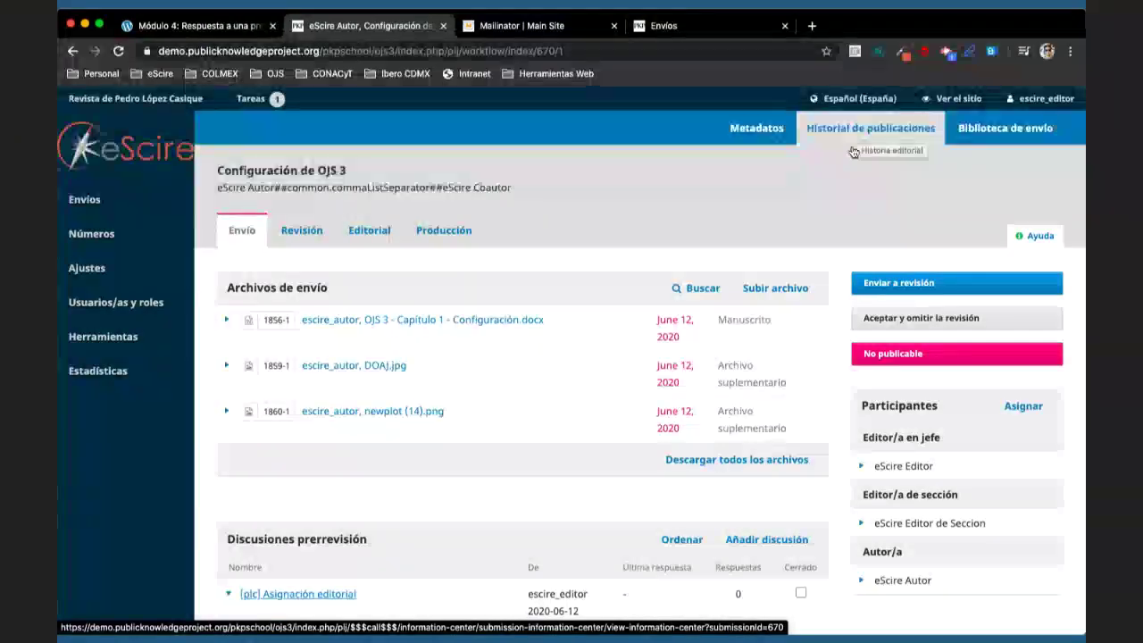
click(857, 136)
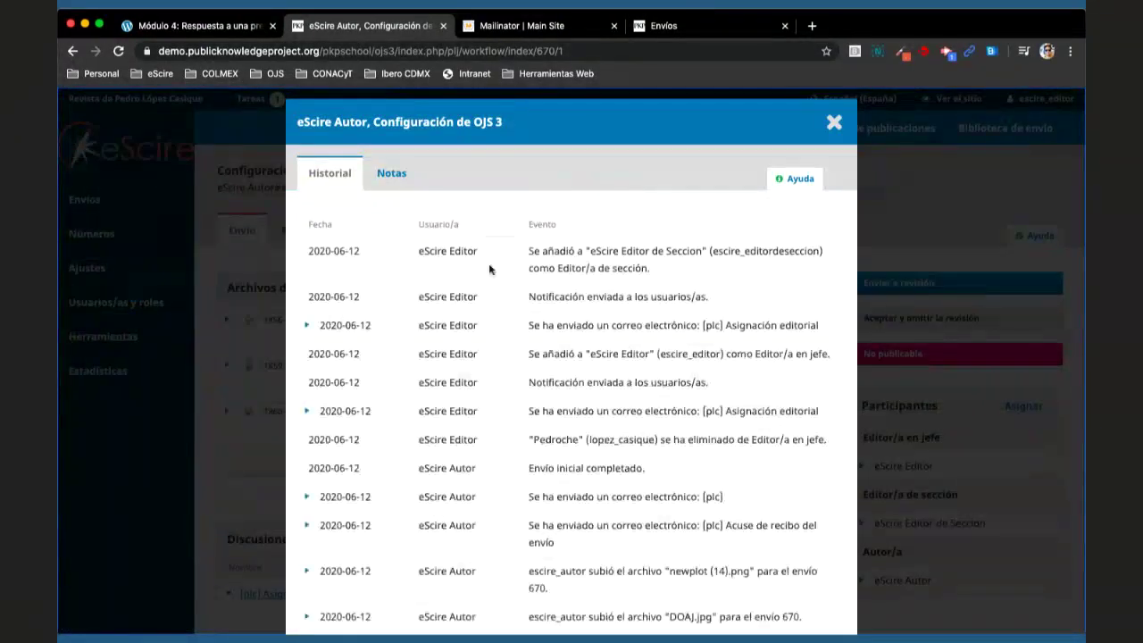
scroll(490, 270, down, 1)
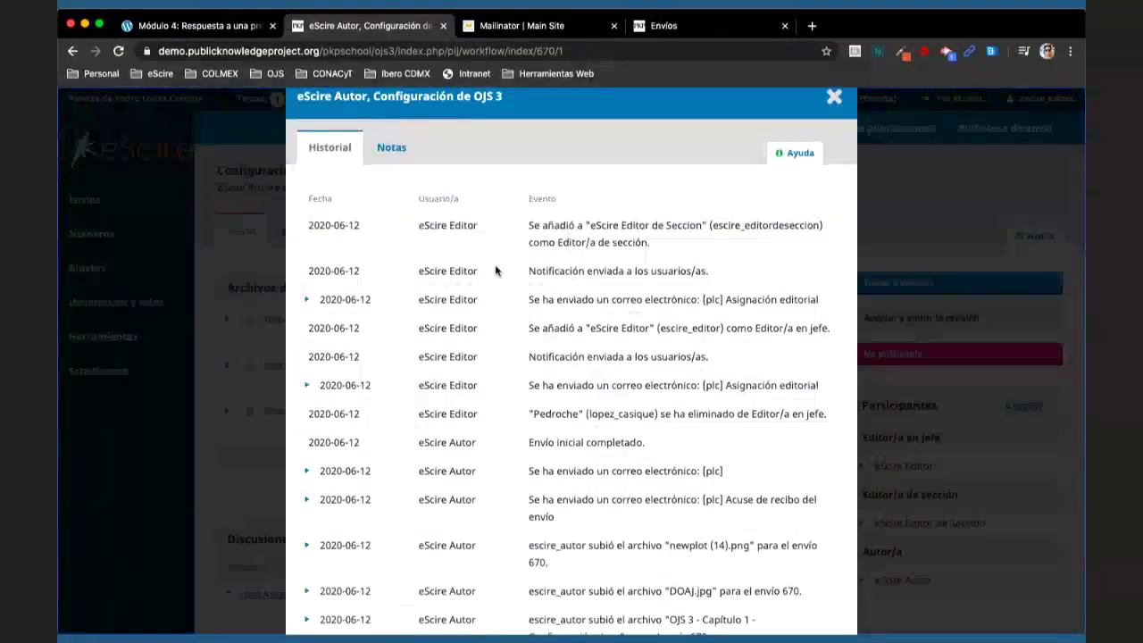
scroll(496, 271, down, 1)
click(308, 282)
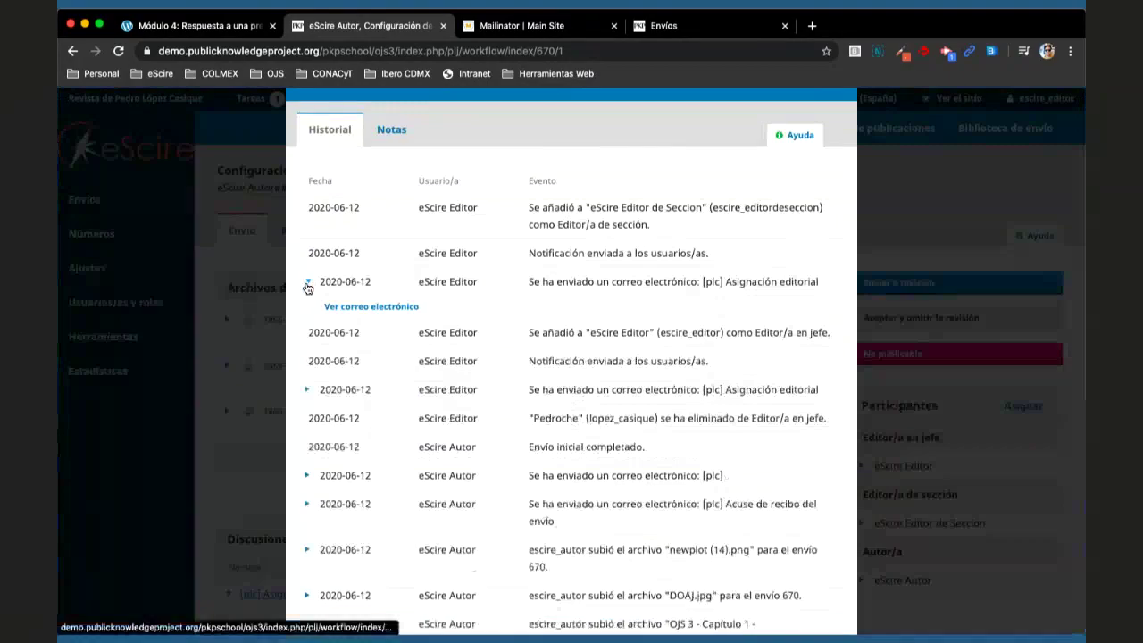
click(368, 308)
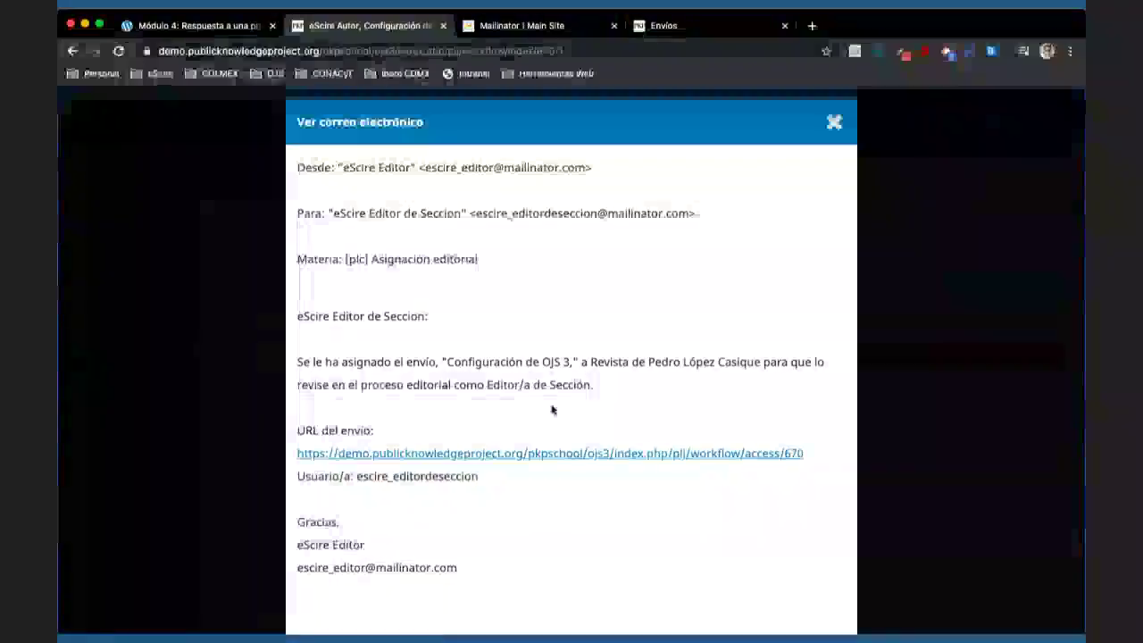
scroll(552, 410, down, 1)
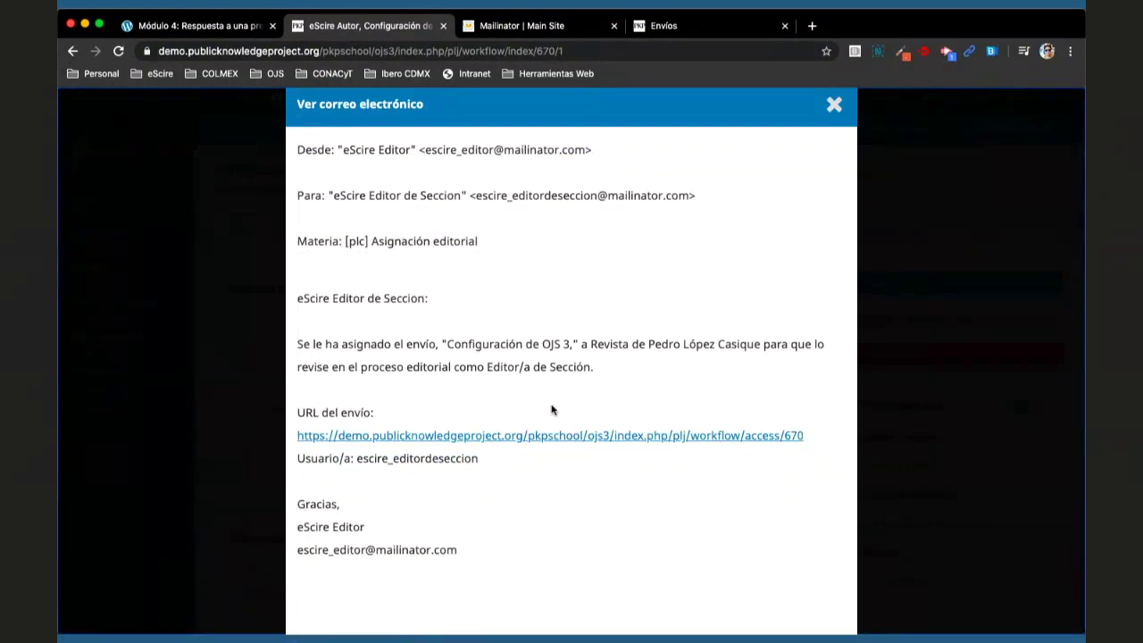
scroll(553, 410, down, 5)
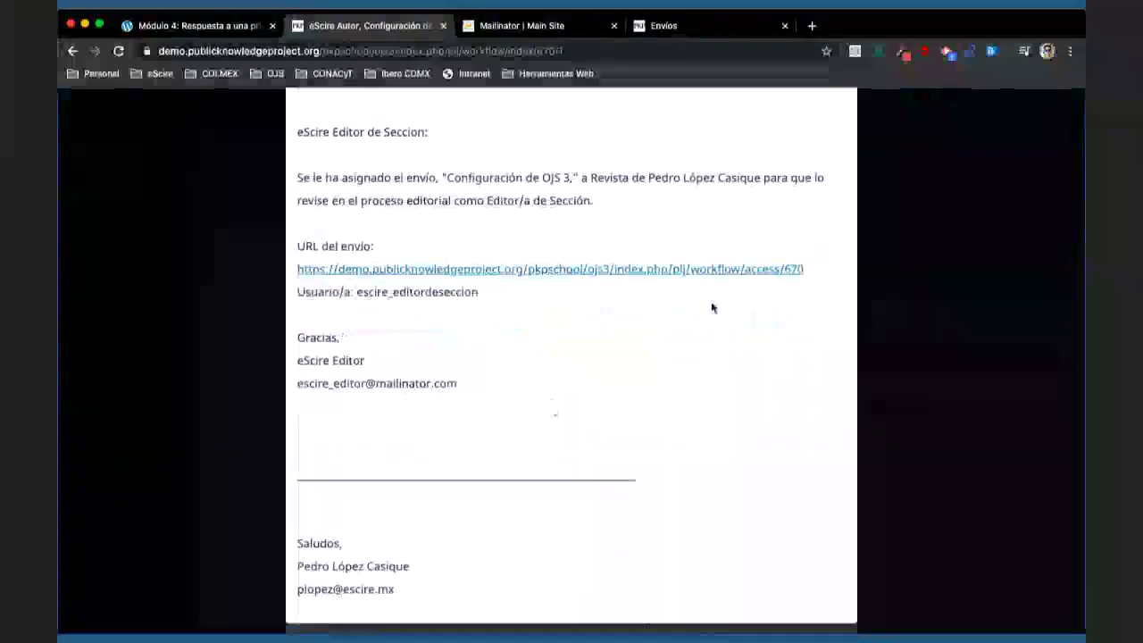
scroll(712, 308, up, 6)
click(831, 120)
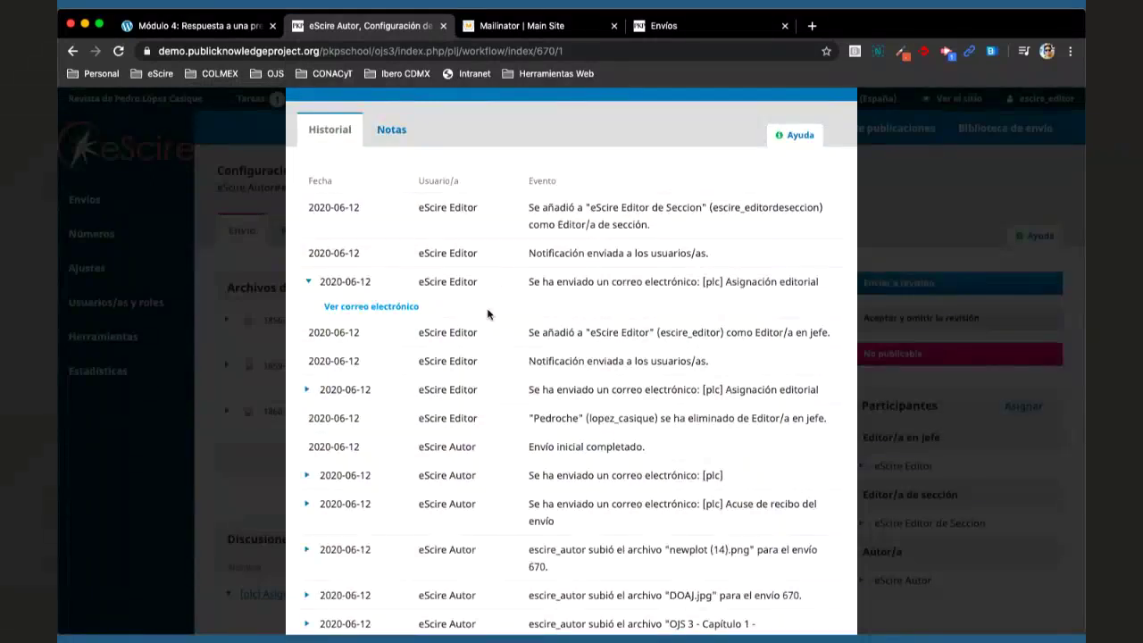
scroll(487, 313, up, 1)
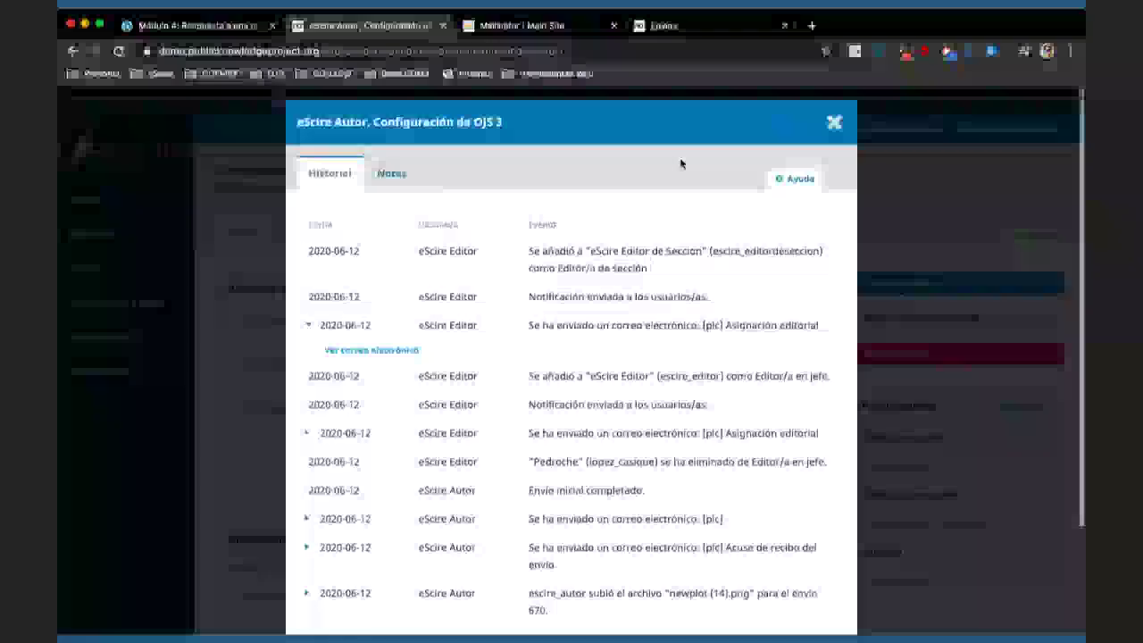
click(835, 122)
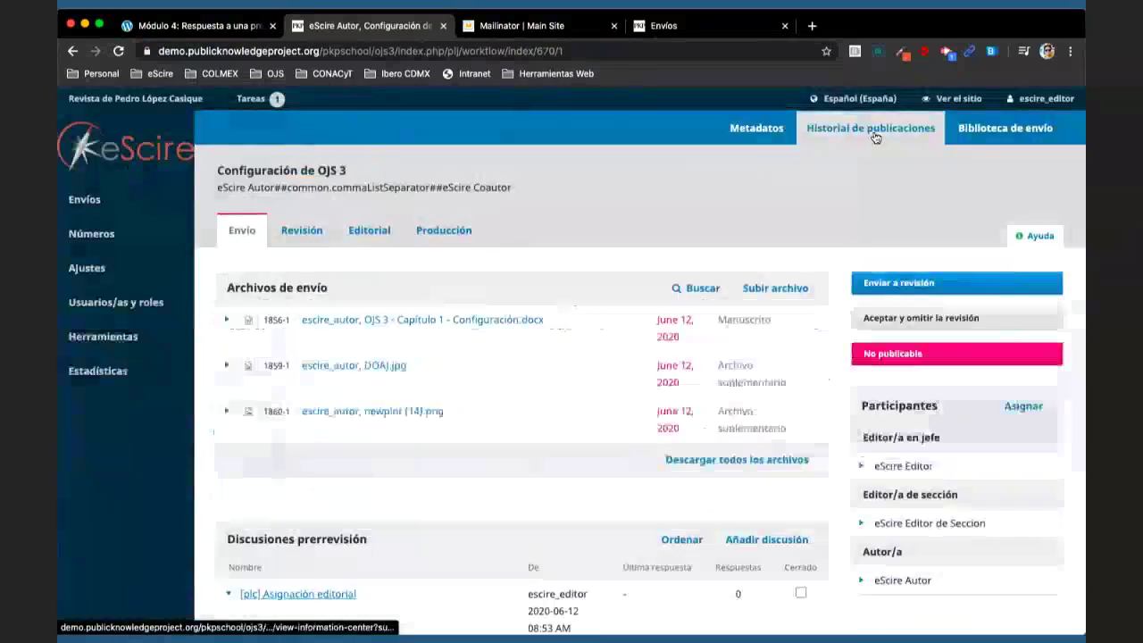
- Open the submission history and inspect the manuscript upload entry
click(875, 136)
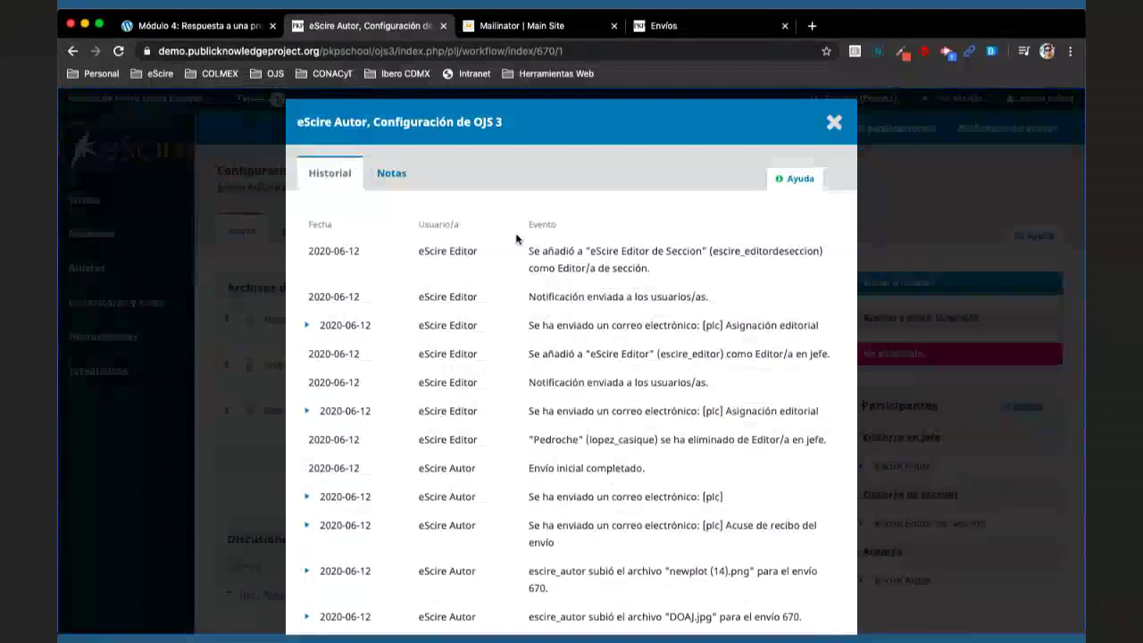
scroll(447, 345, down, 3)
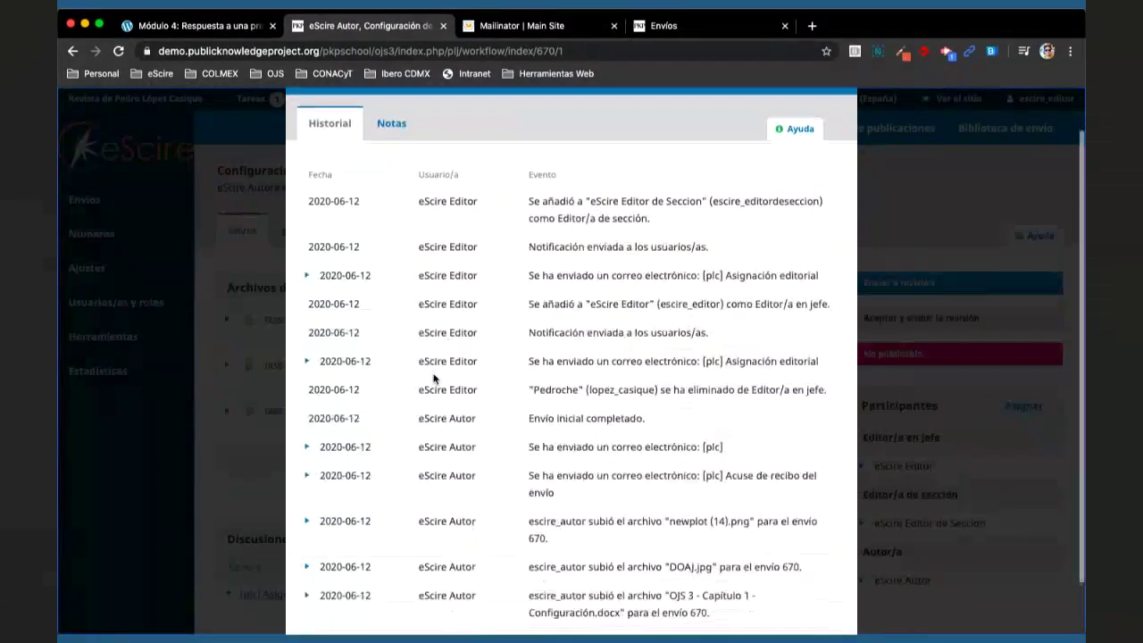
scroll(434, 378, down, 2)
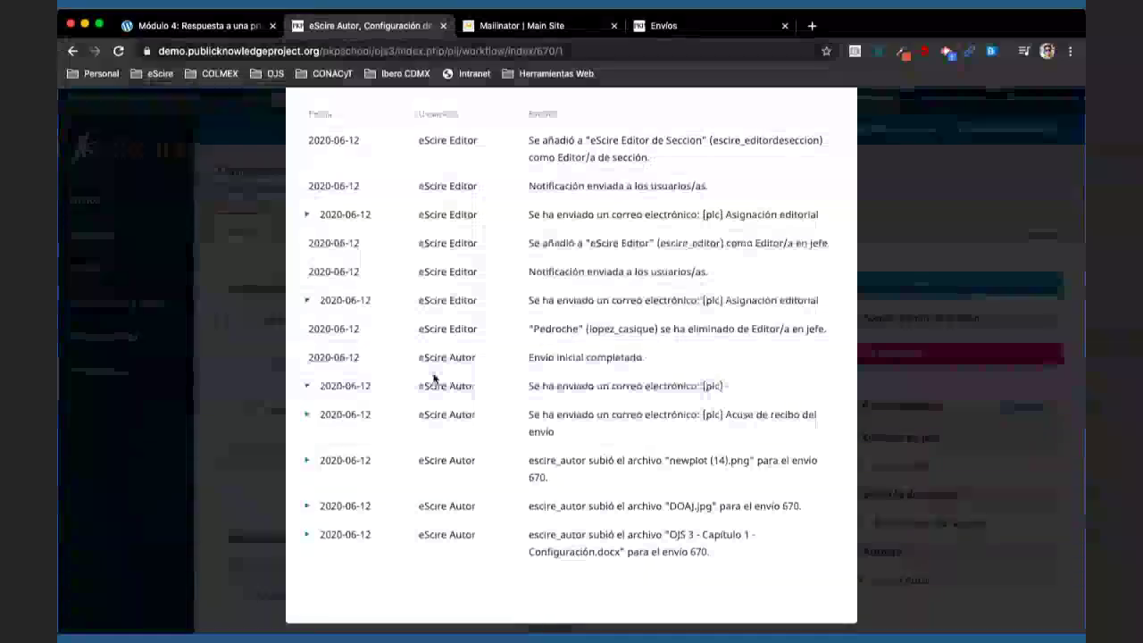
click(306, 535)
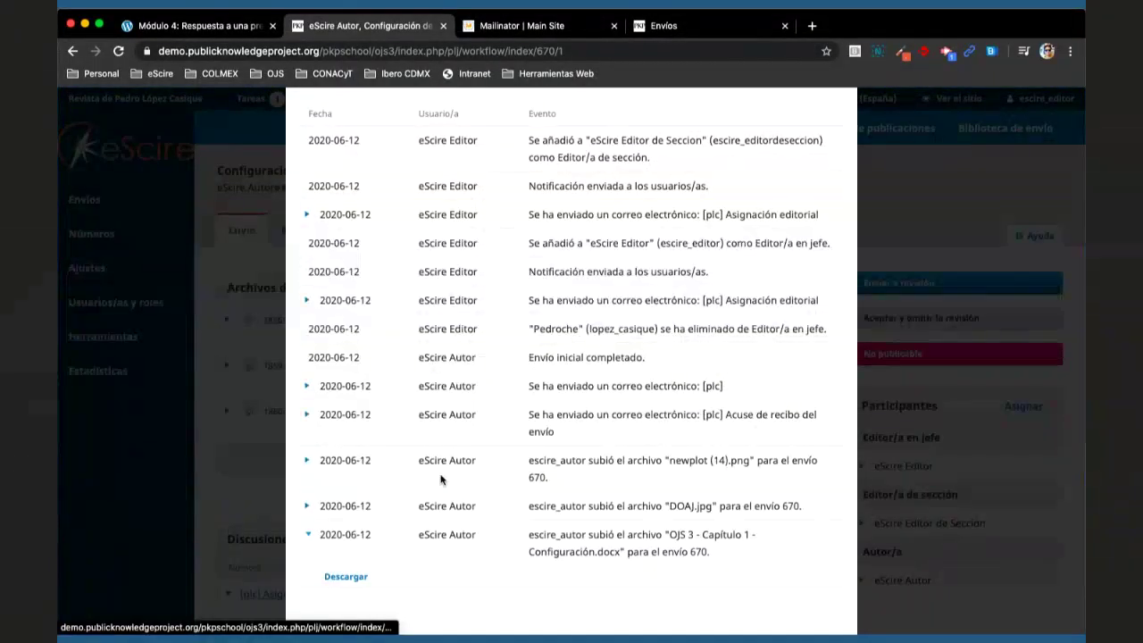
scroll(333, 545, down, 1)
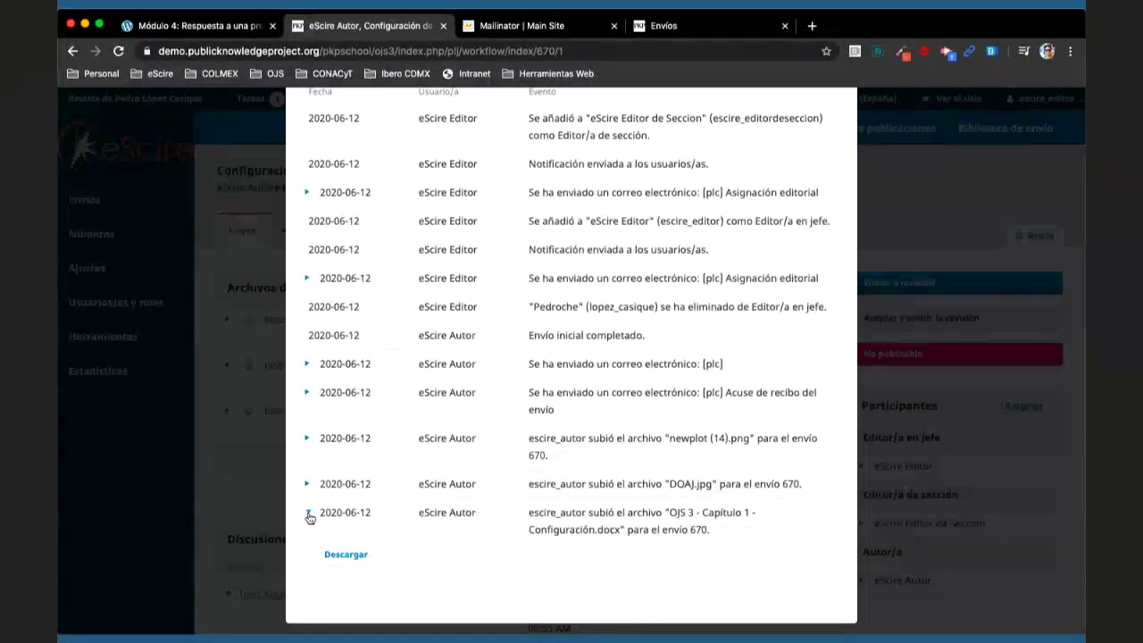
click(308, 515)
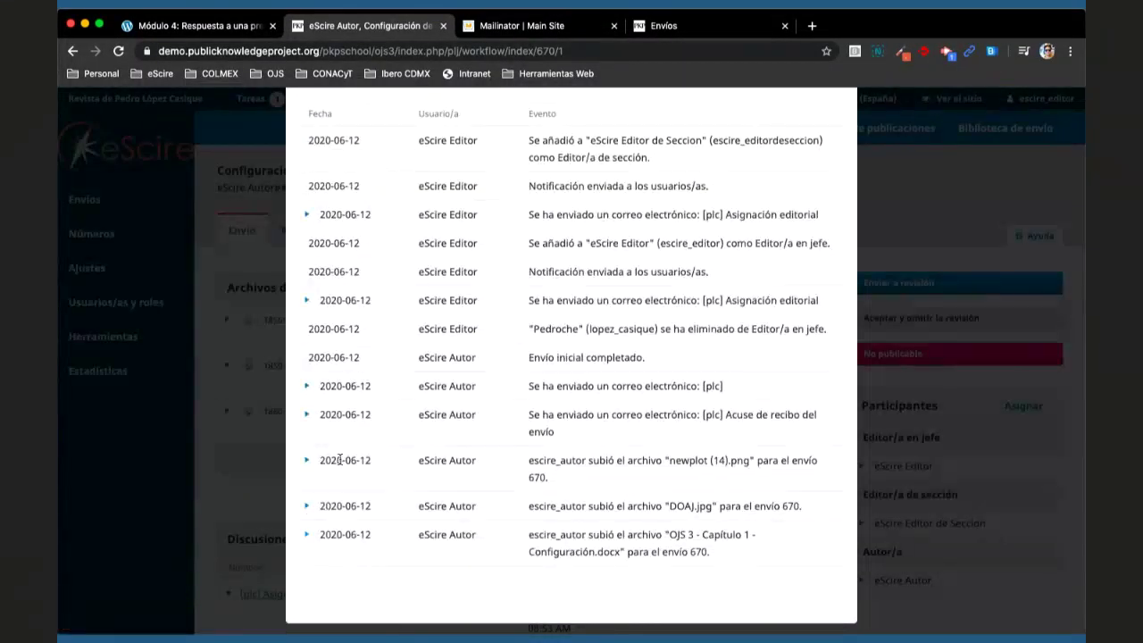
drag(339, 460, 560, 507)
scroll(559, 507, up, 1)
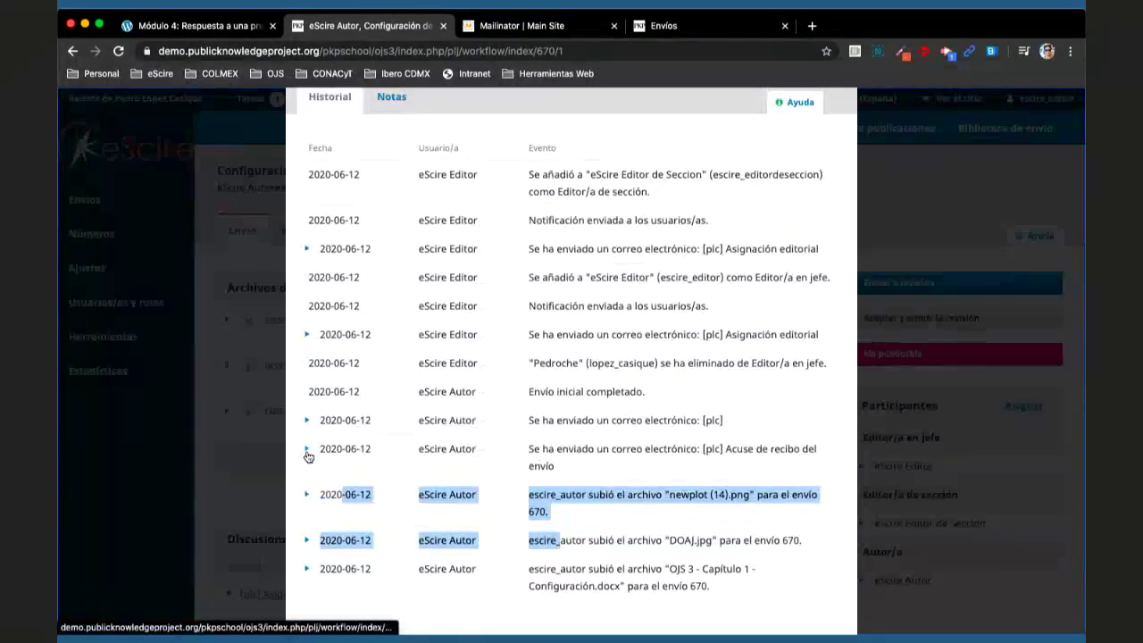
- Read the acknowledgement email sent to the author, then close the history
click(307, 449)
click(349, 491)
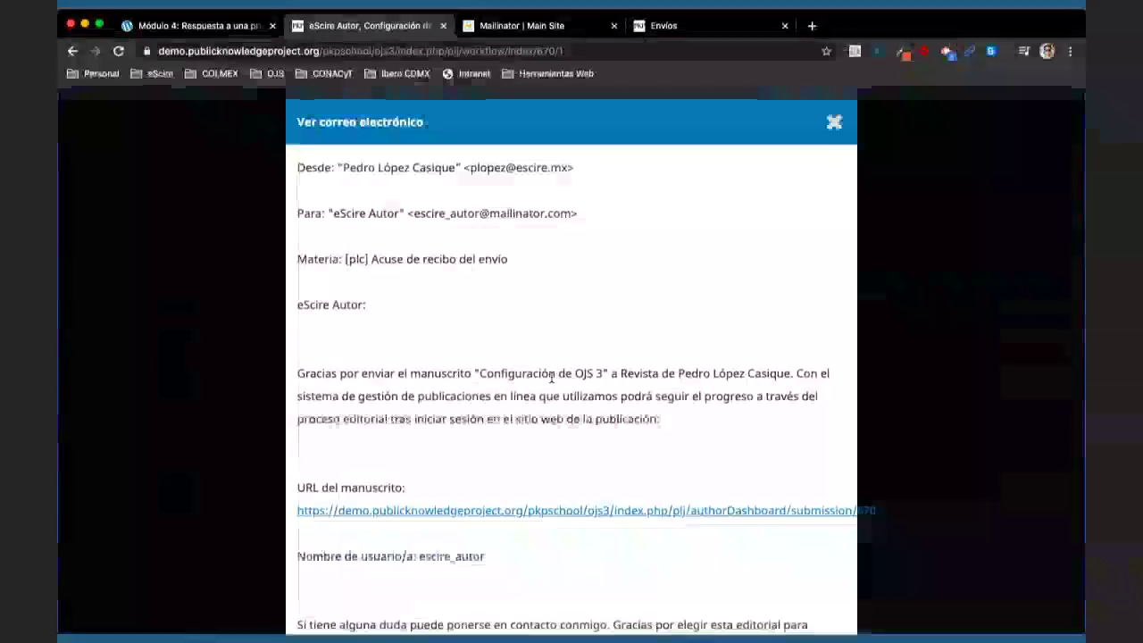
scroll(473, 437, down, 1)
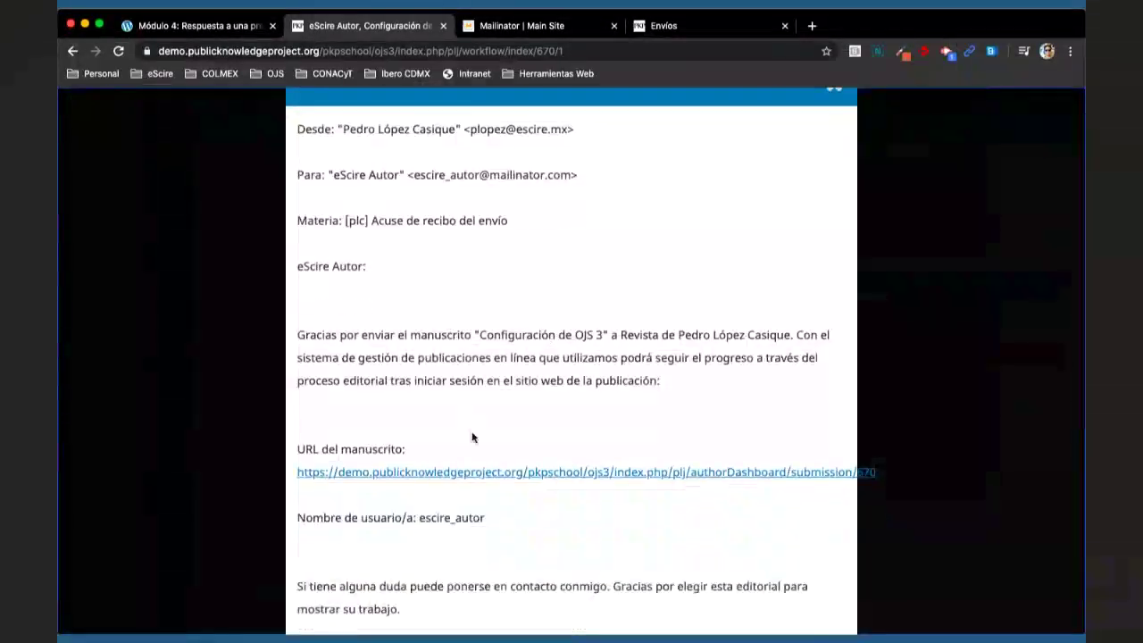
scroll(472, 436, down, 2)
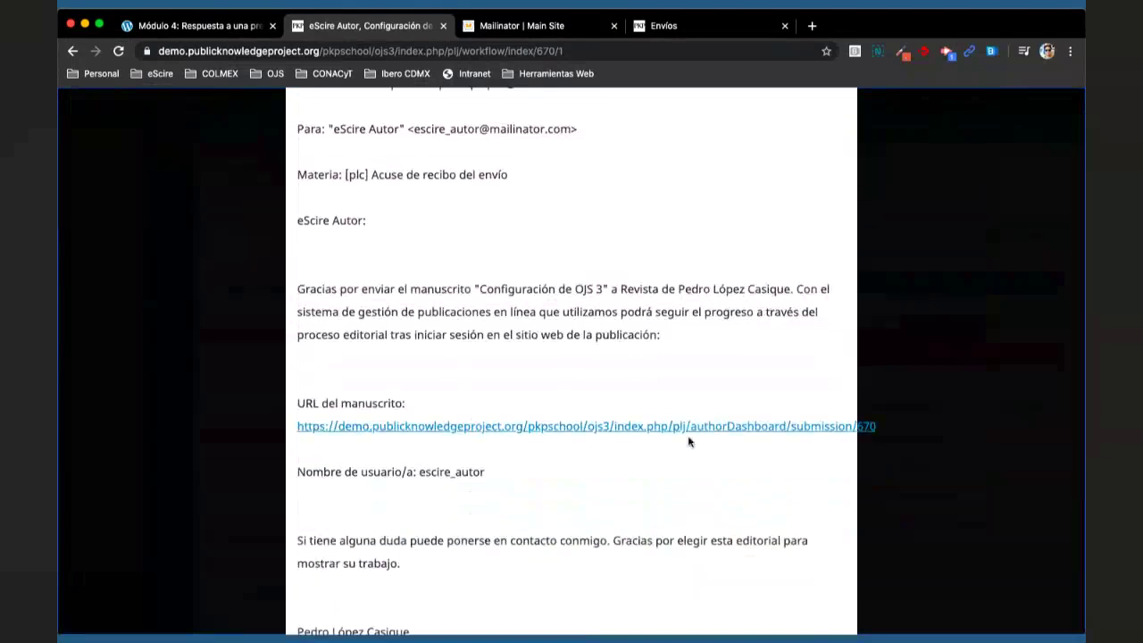
scroll(688, 440, up, 2)
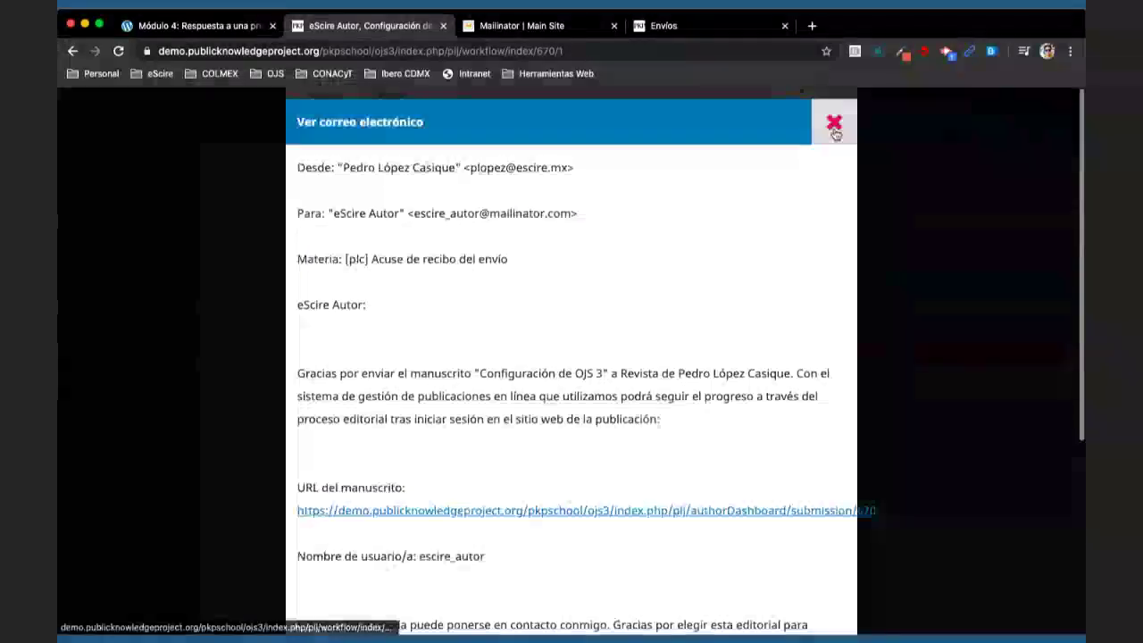
key(Escape)
scroll(637, 319, up, 2)
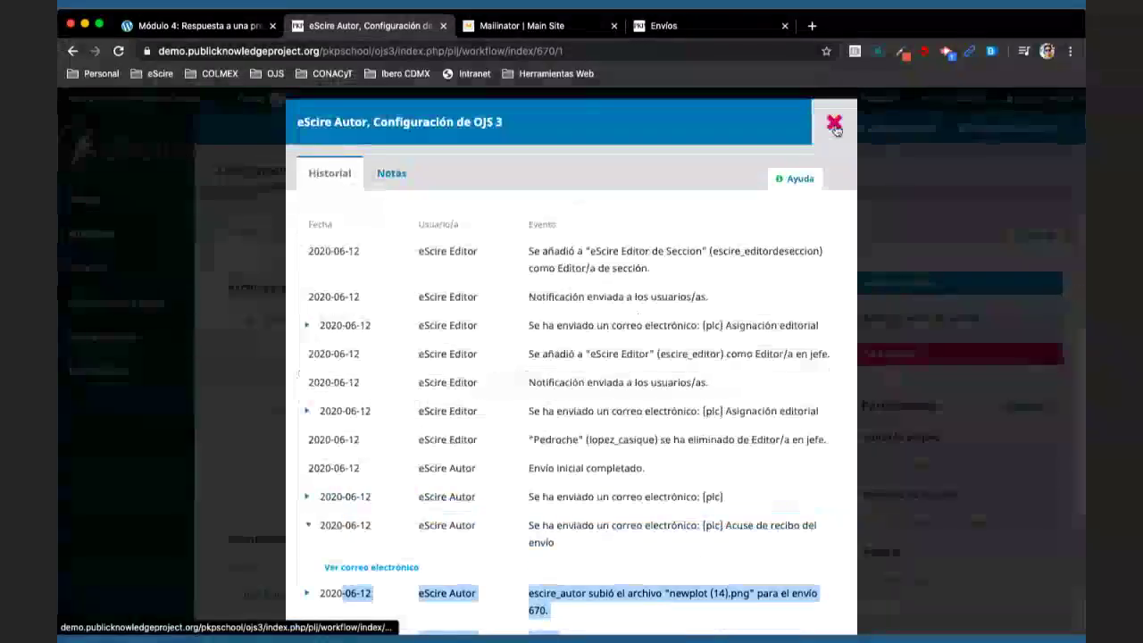
click(834, 126)
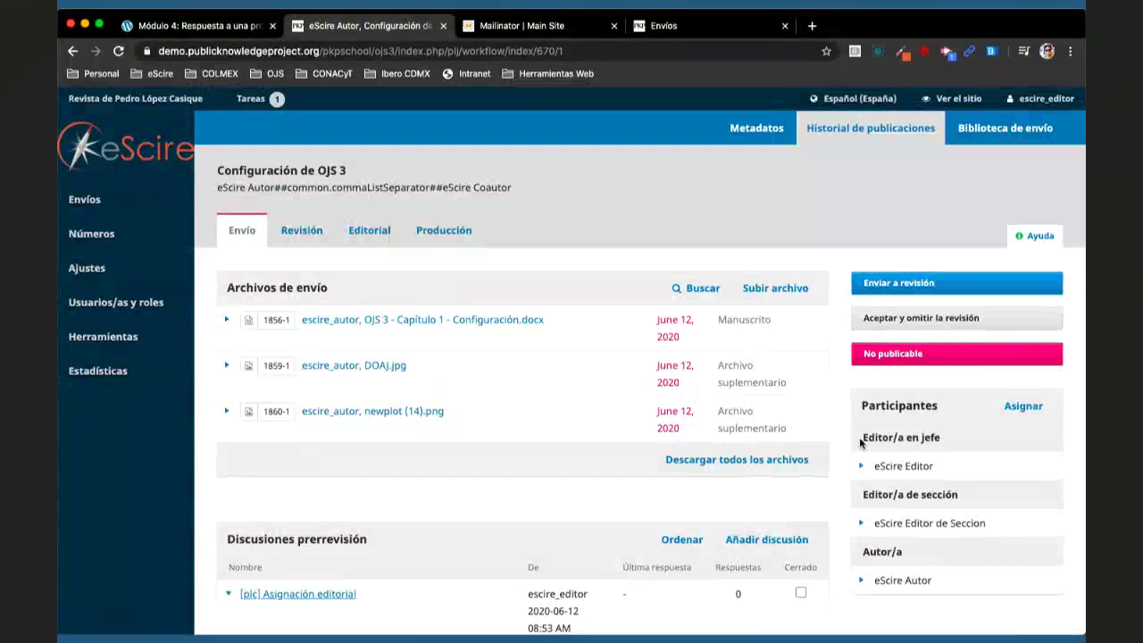
- Reopen the submission history twice to review it, closing it each time
click(855, 135)
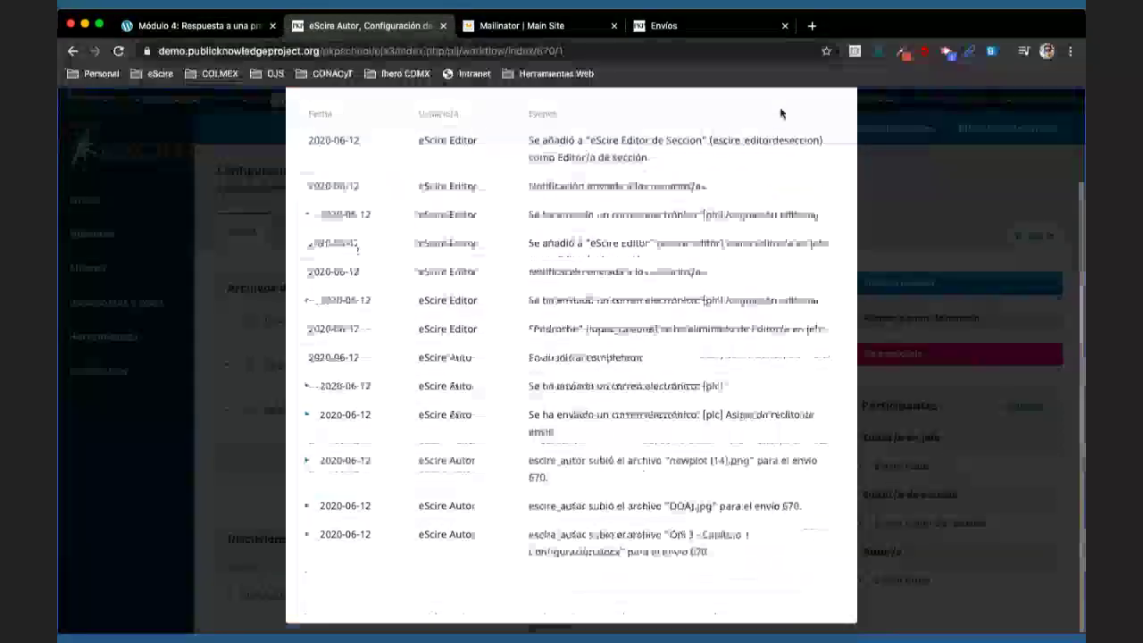
click(834, 122)
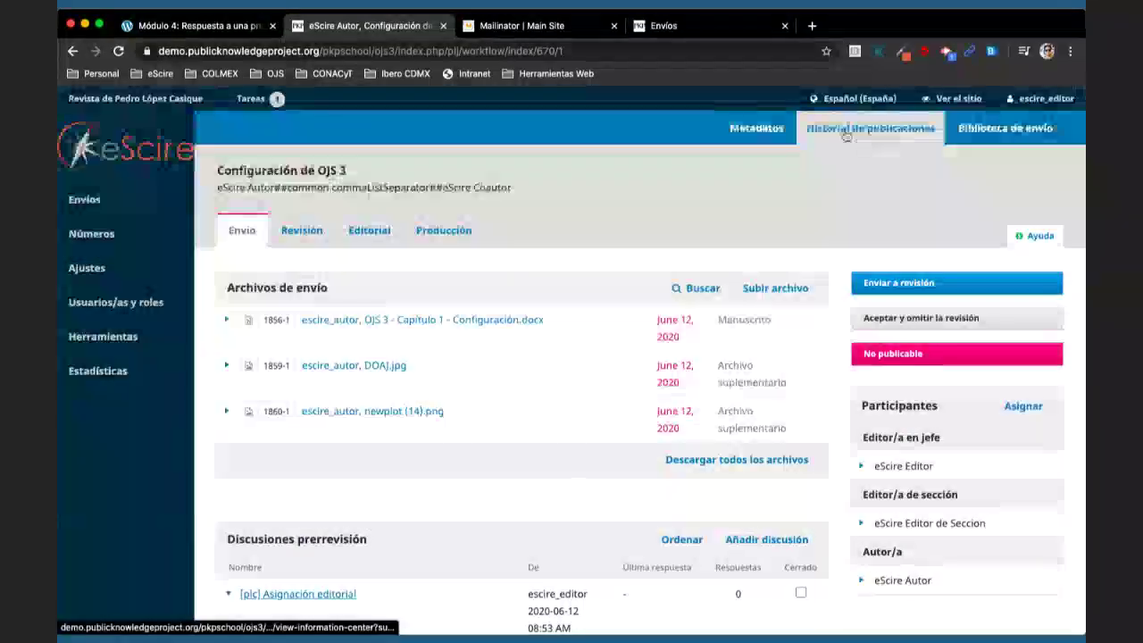
click(871, 128)
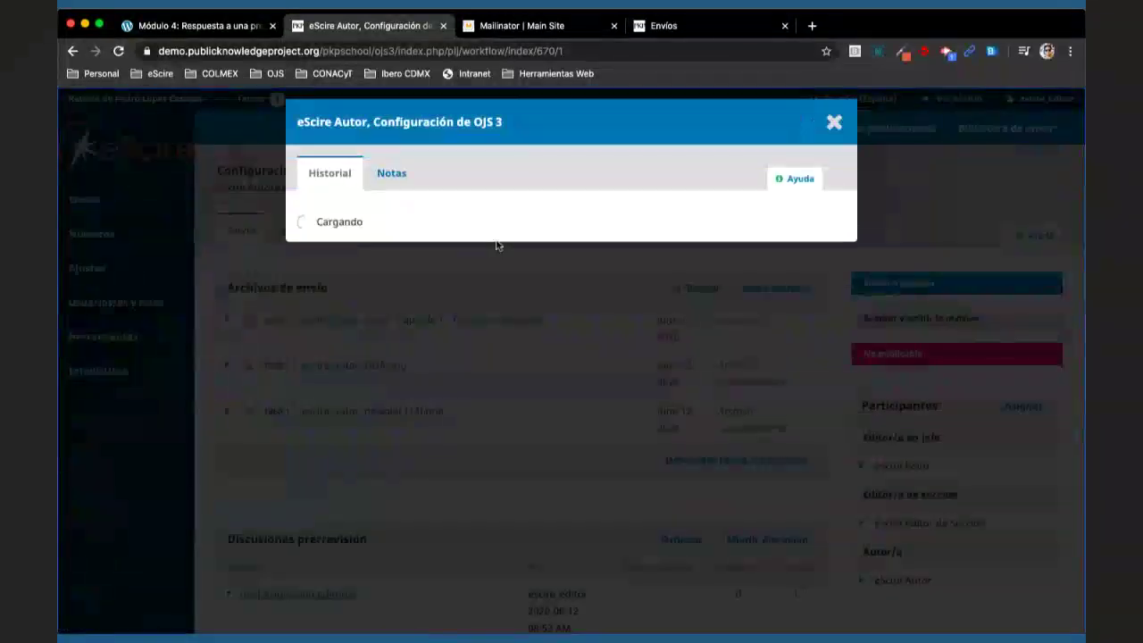
scroll(492, 268, down, 5)
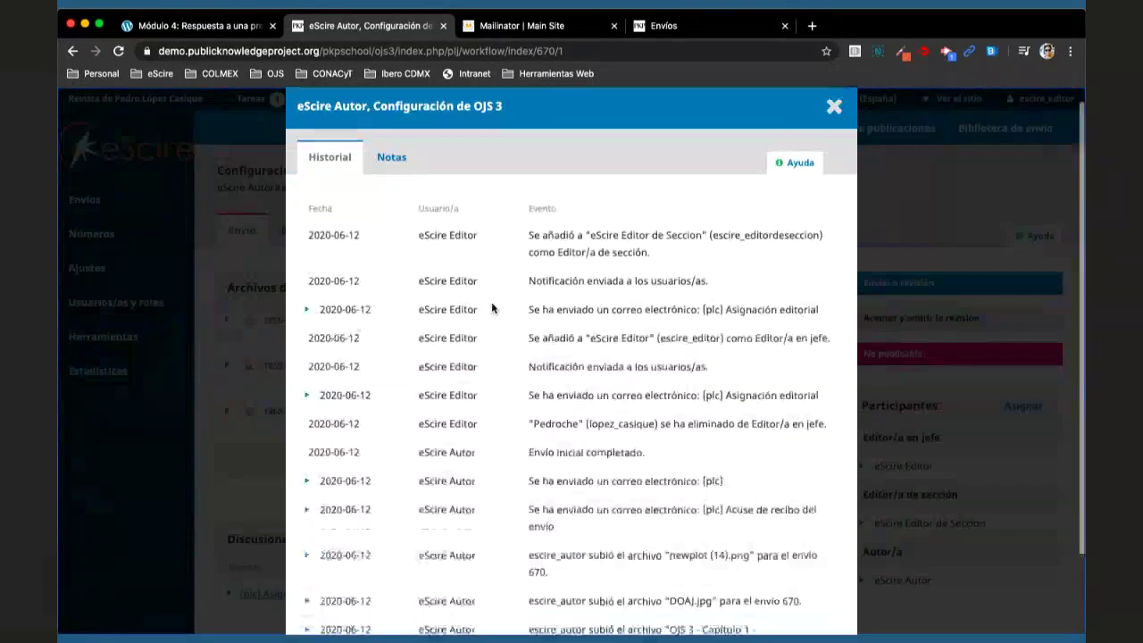
scroll(493, 308, up, 5)
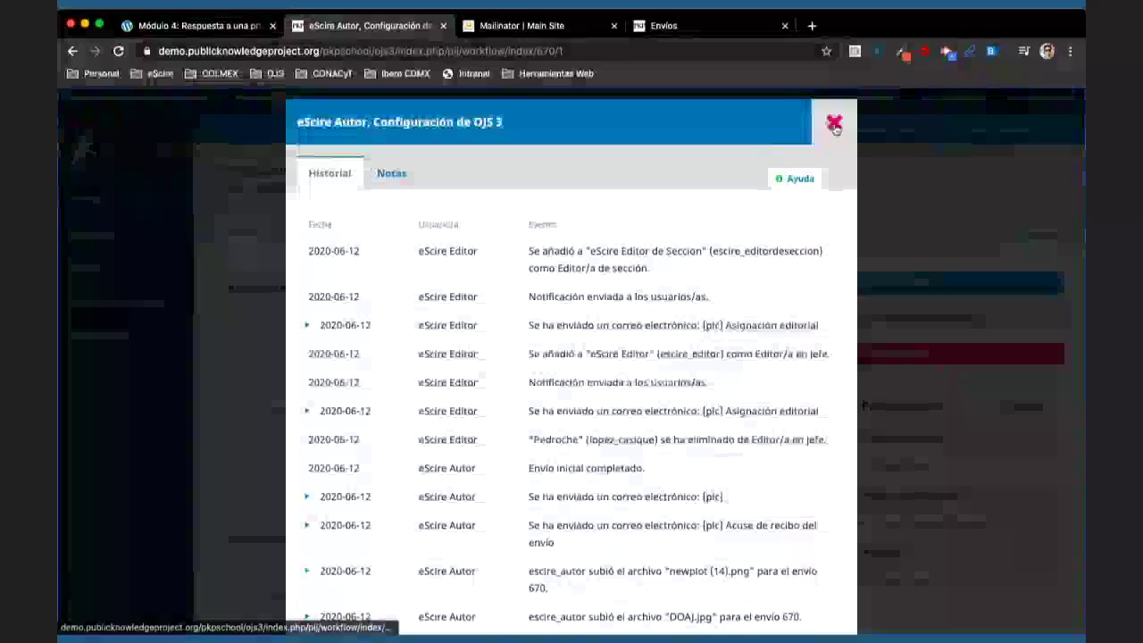
click(831, 119)
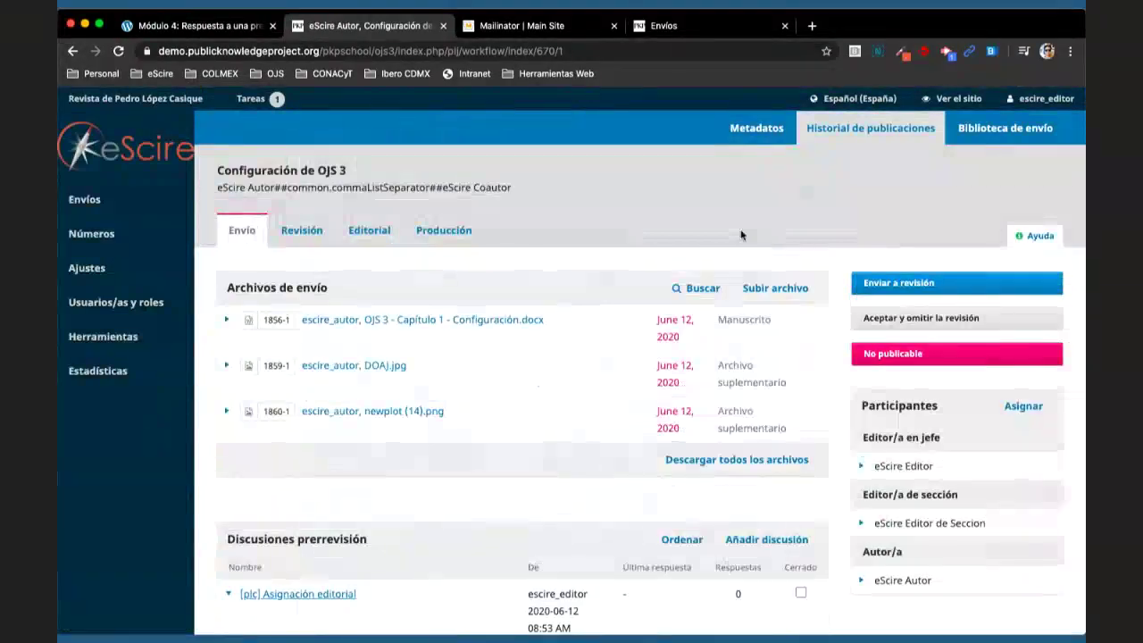
scroll(733, 237, down, 5)
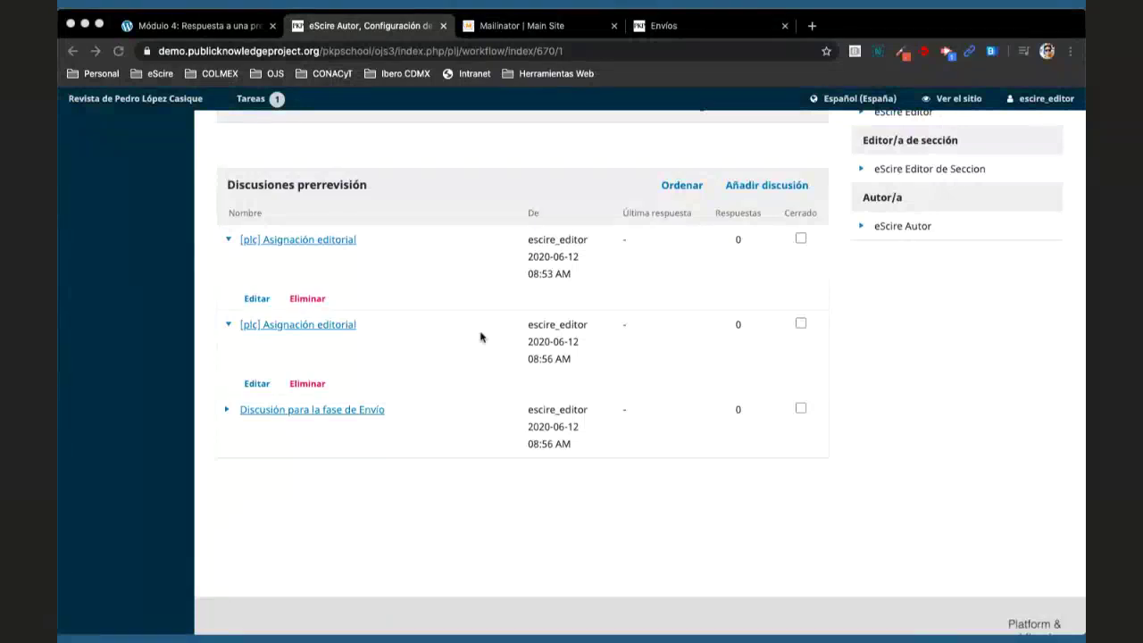
click(775, 188)
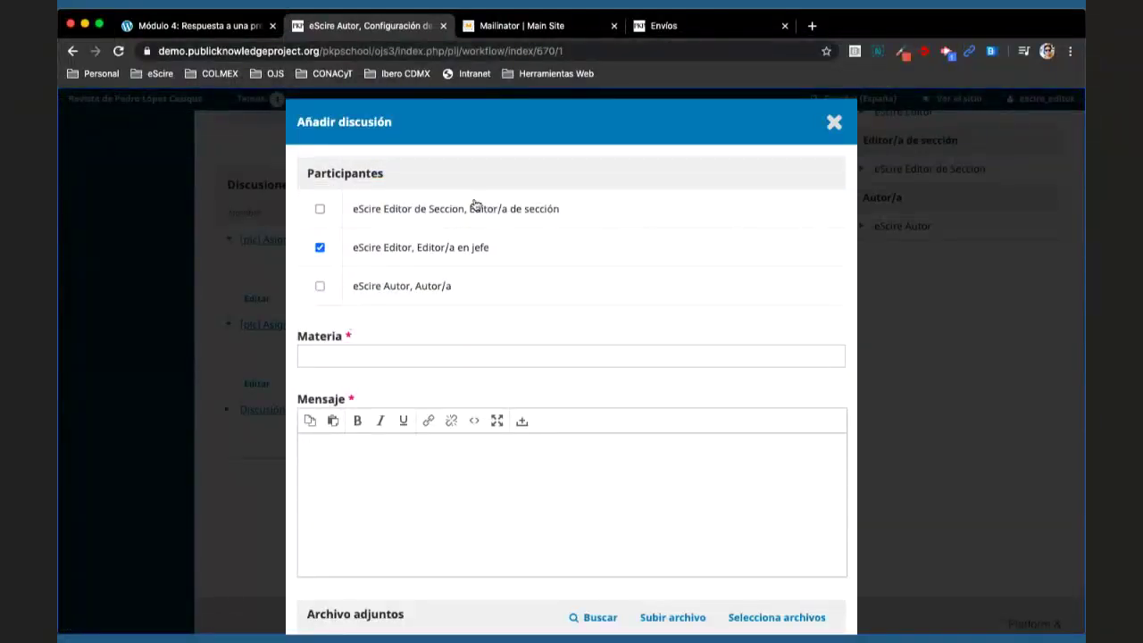
click(834, 122)
scroll(910, 327, up, 3)
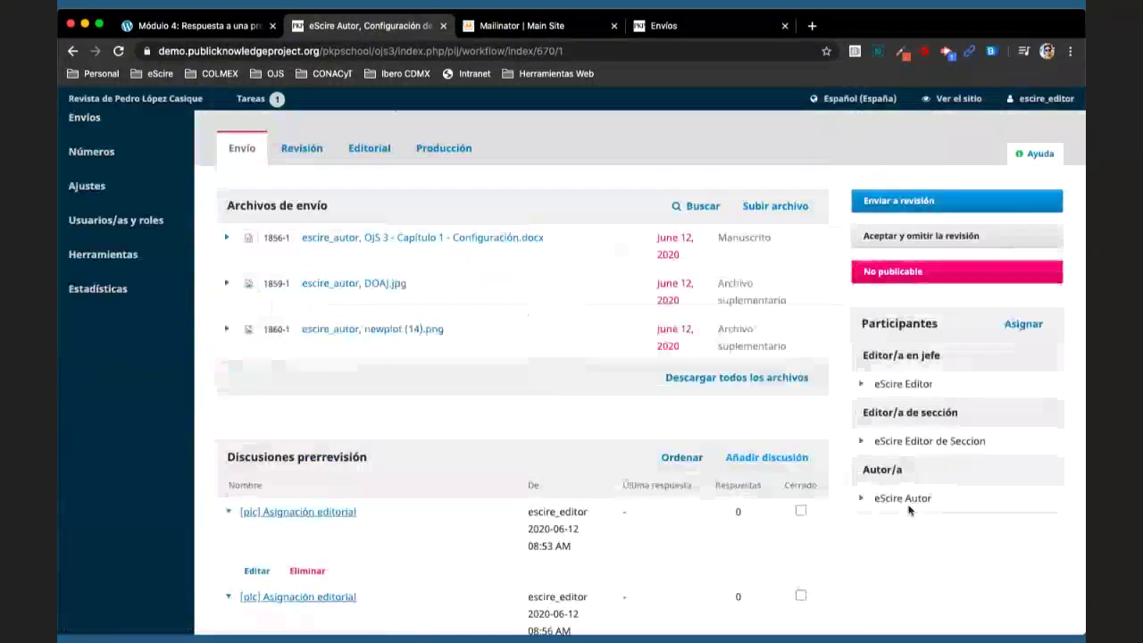
click(1018, 325)
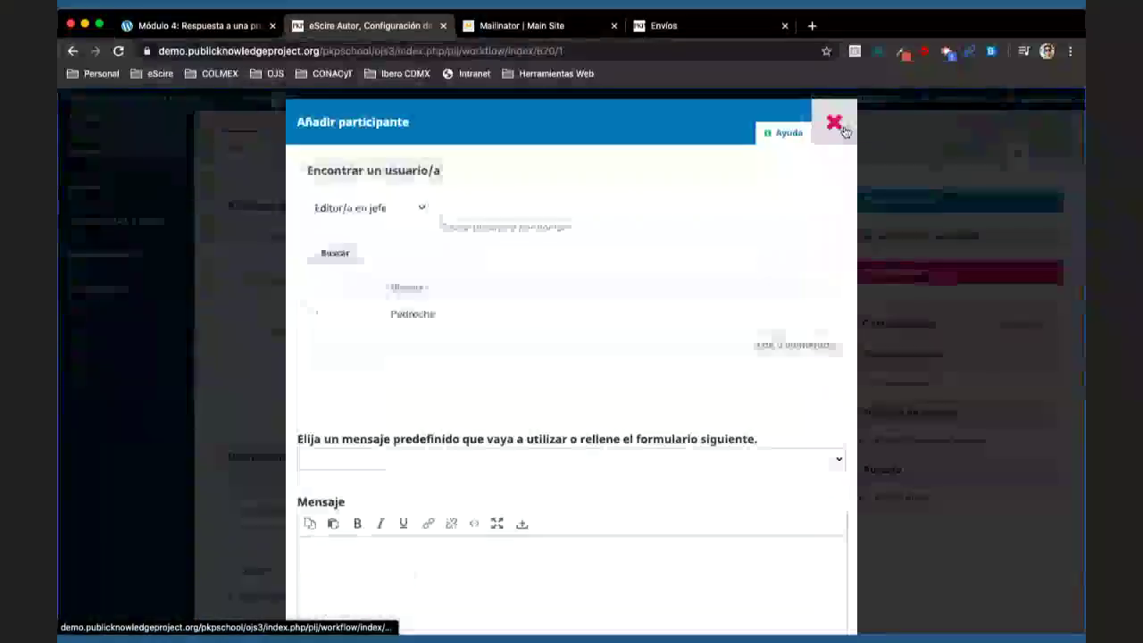
key(Escape)
click(688, 146)
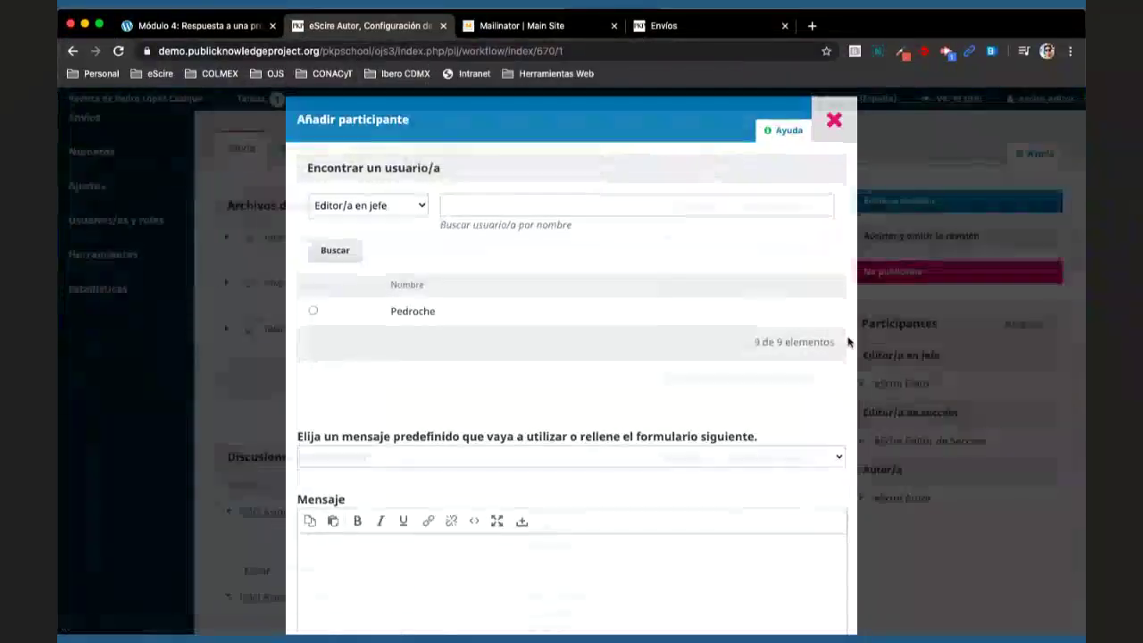
scroll(865, 469, down, 5)
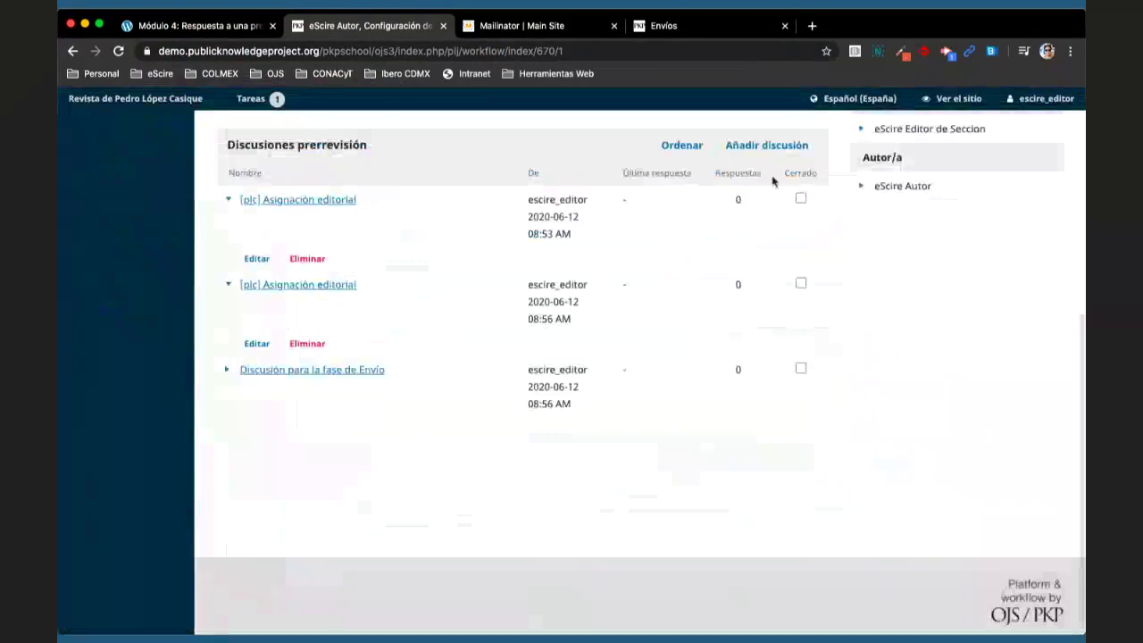
click(762, 294)
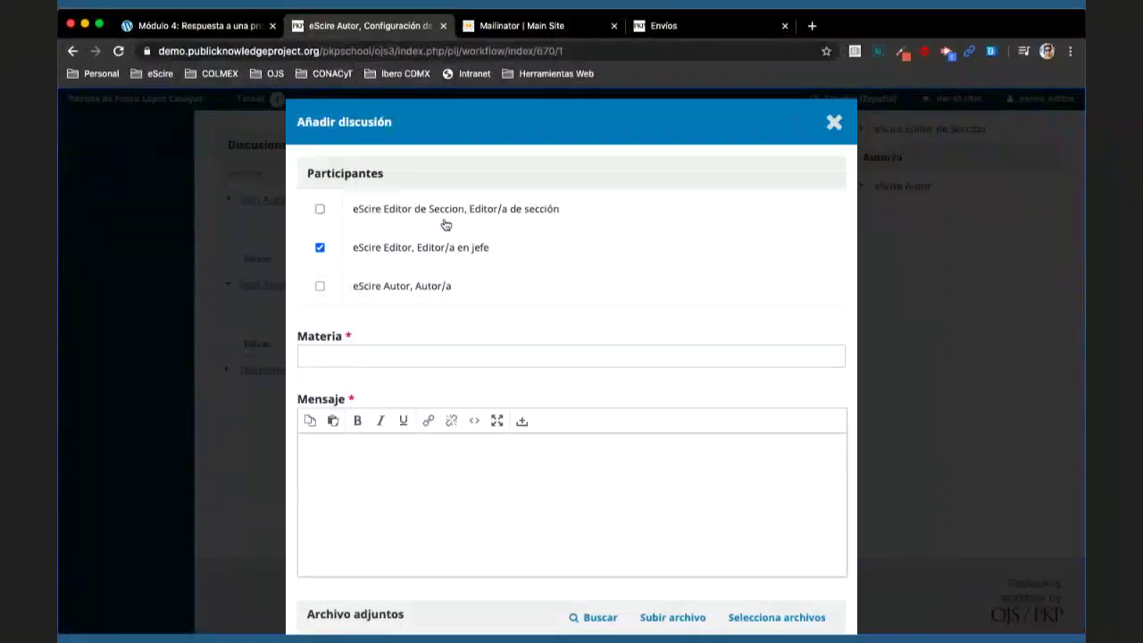
click(321, 211)
click(320, 288)
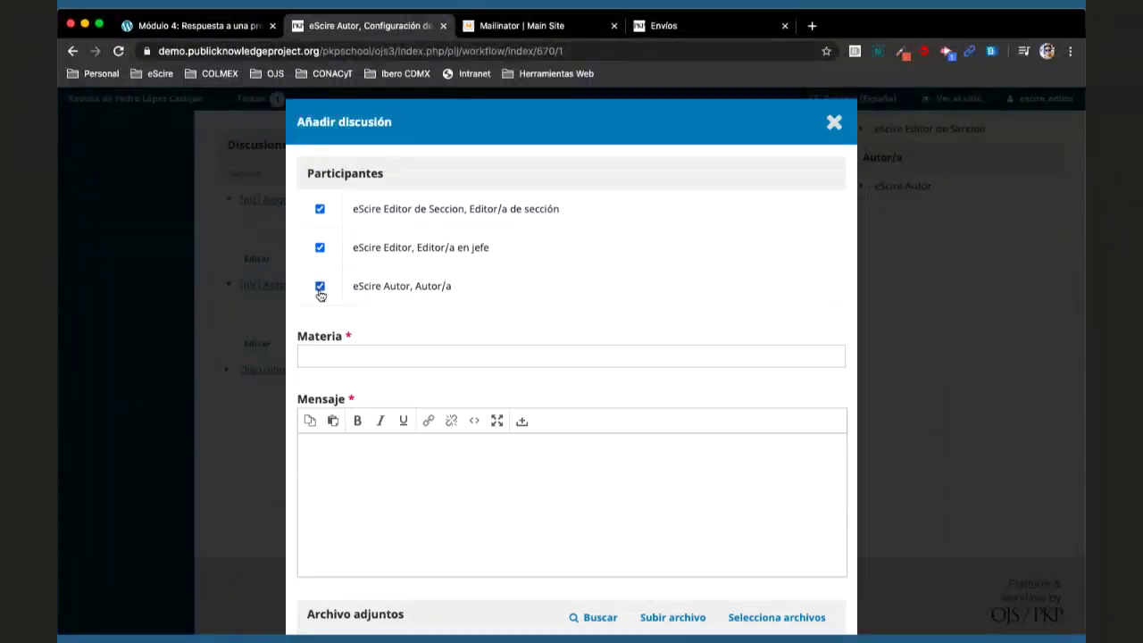
click(322, 248)
click(321, 210)
click(320, 287)
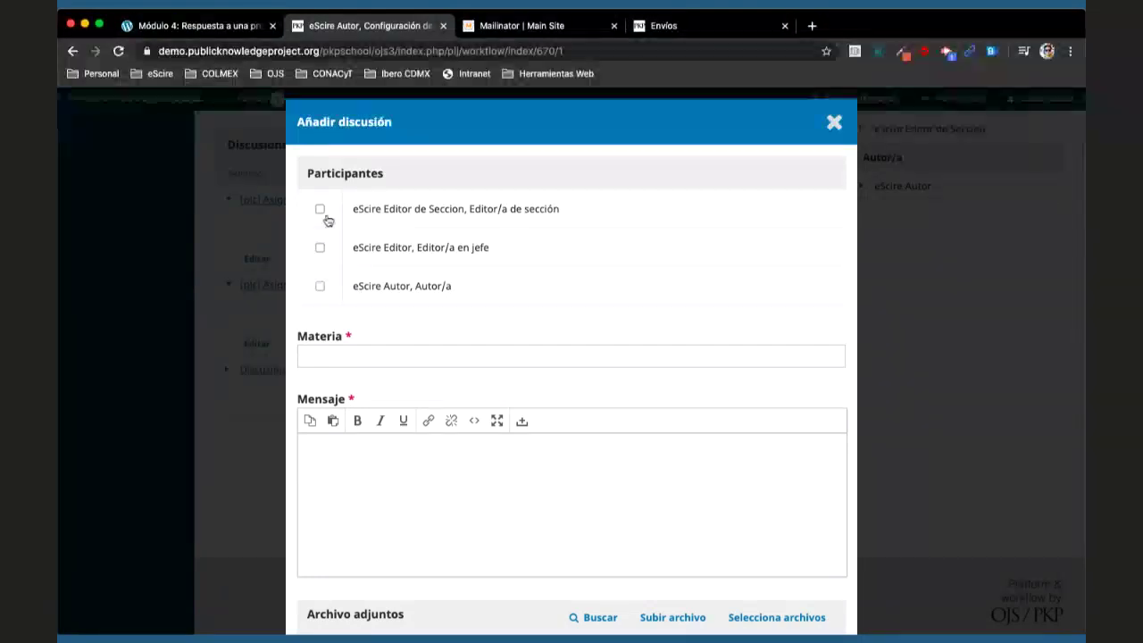
click(322, 212)
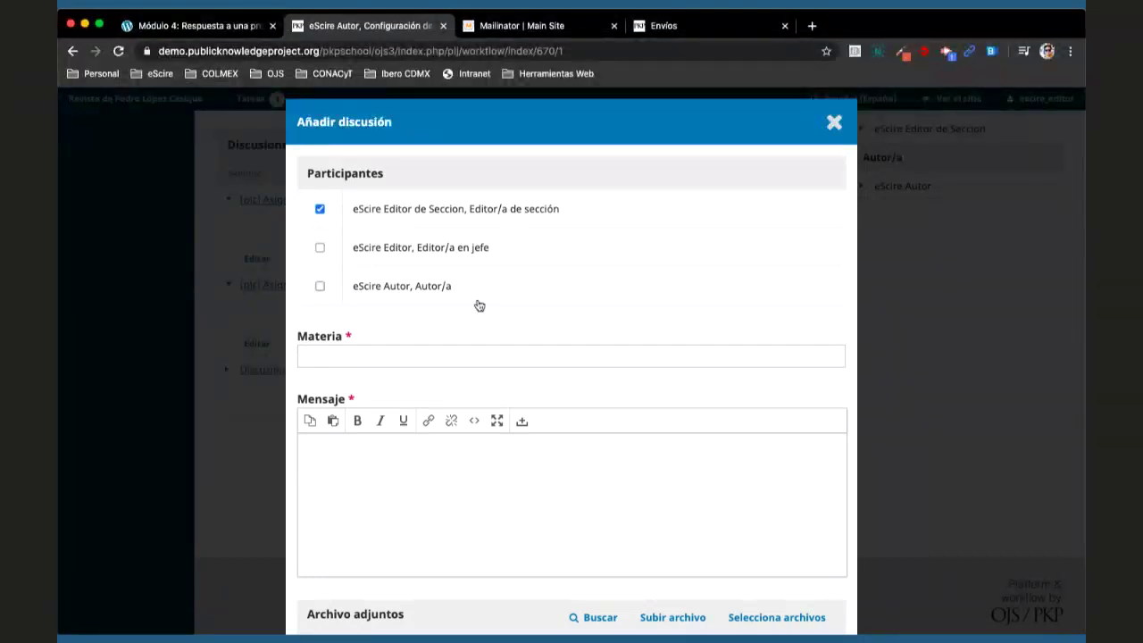
click(827, 133)
click(626, 146)
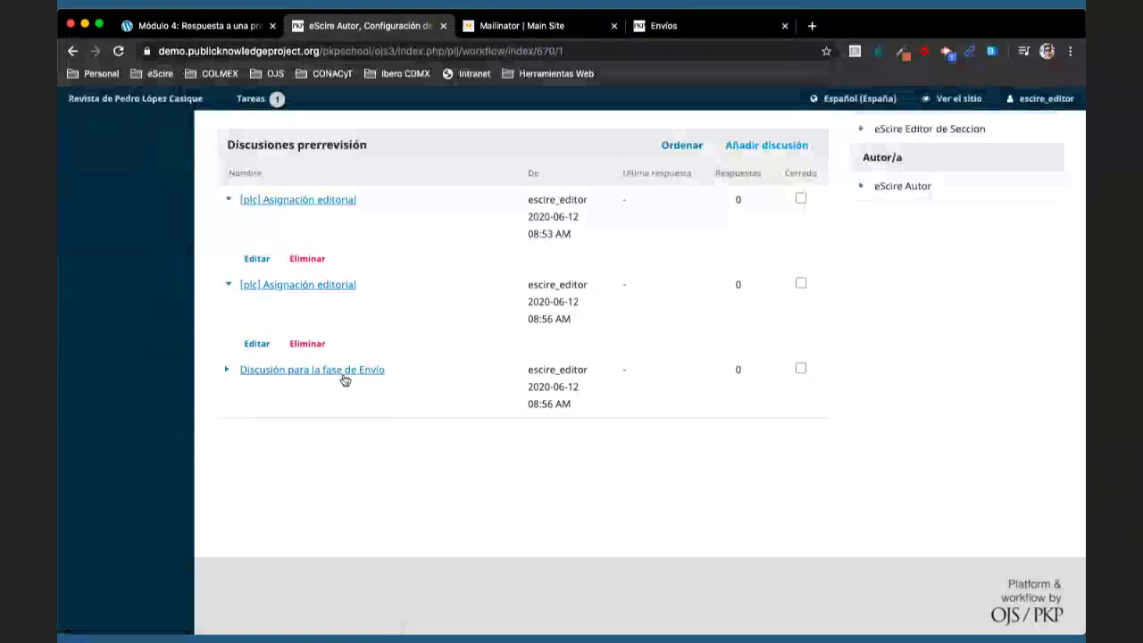
- Read the first [plc] Asignación editorial discussion and close it
click(268, 211)
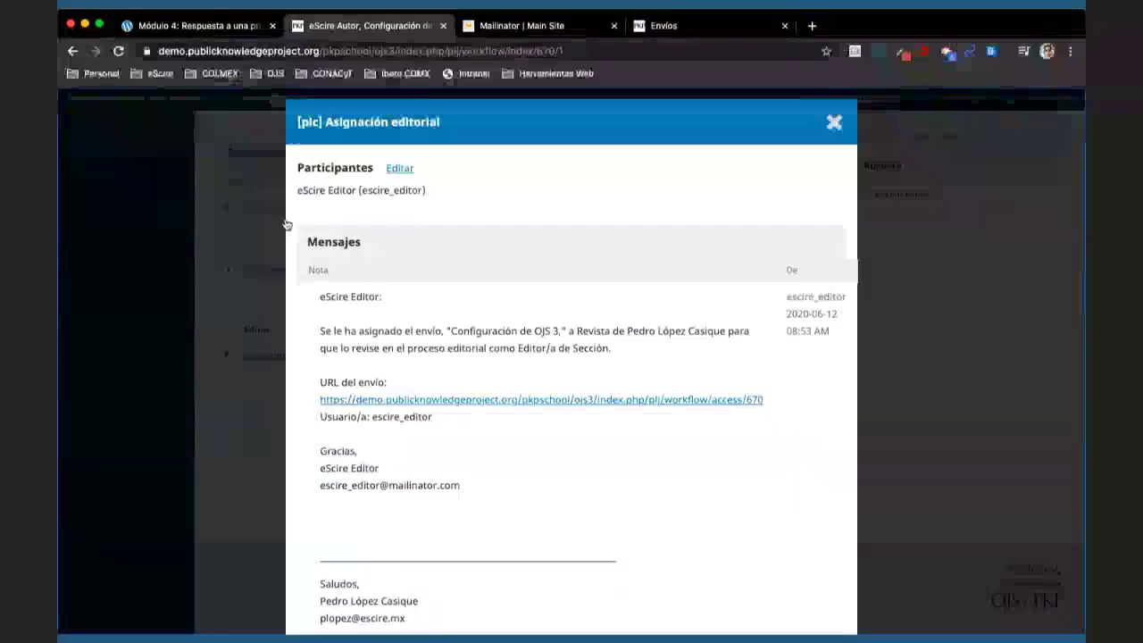
scroll(502, 436, down, 2)
scroll(502, 436, up, 2)
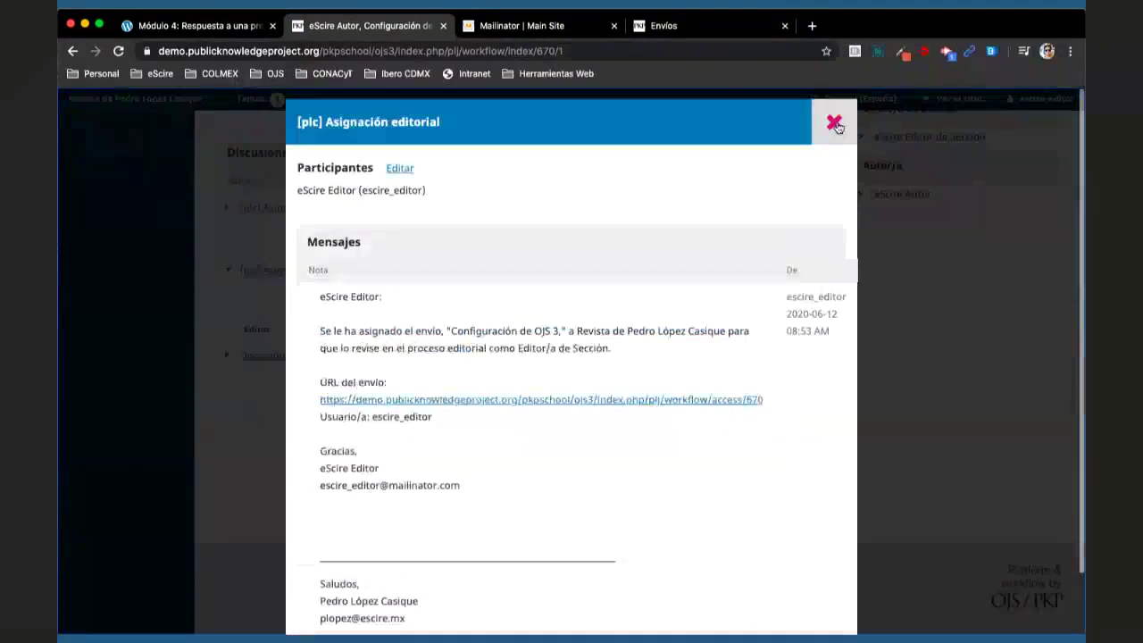
key(Escape)
scroll(784, 401, up, 1)
scroll(779, 339, up, 1)
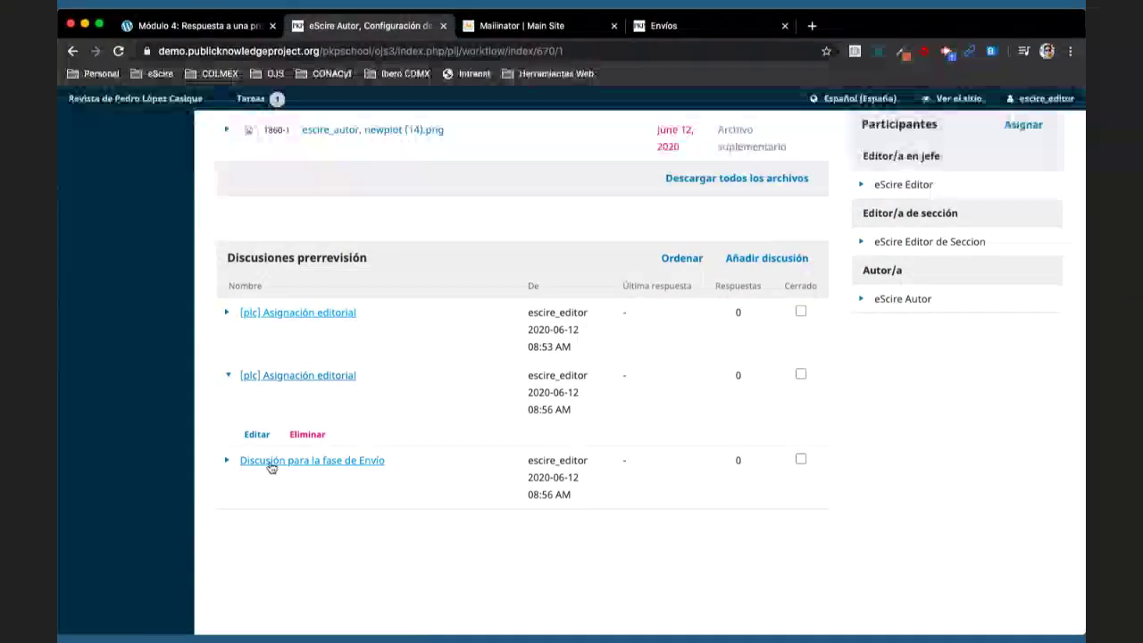
- Review the 'Discusión para la fase de Envío' edit form and close it unchanged
click(227, 462)
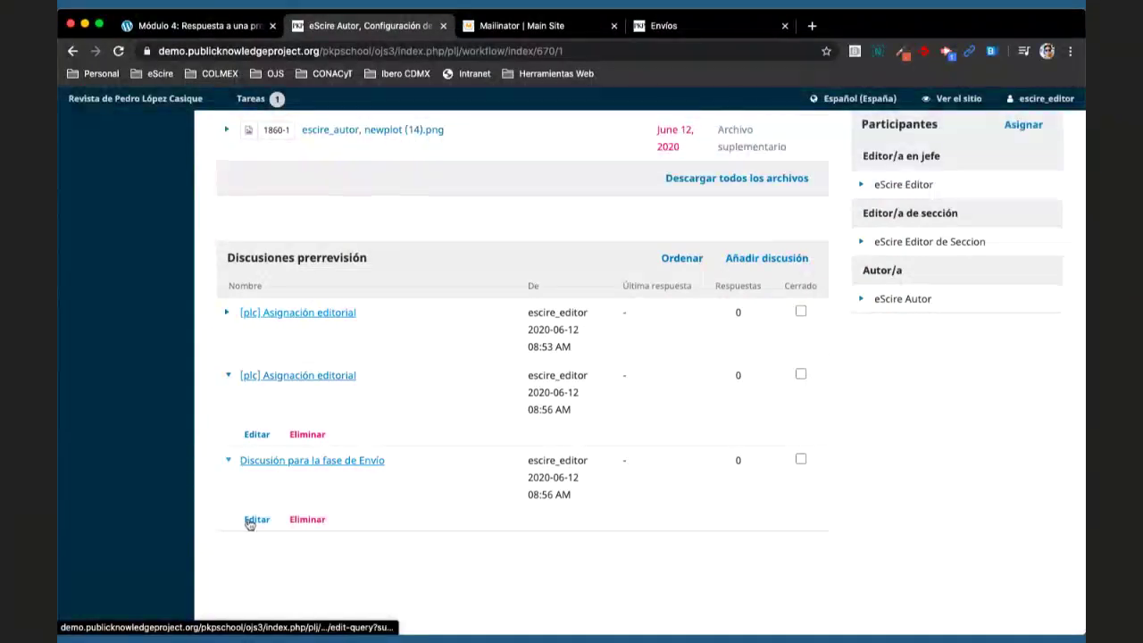
click(253, 520)
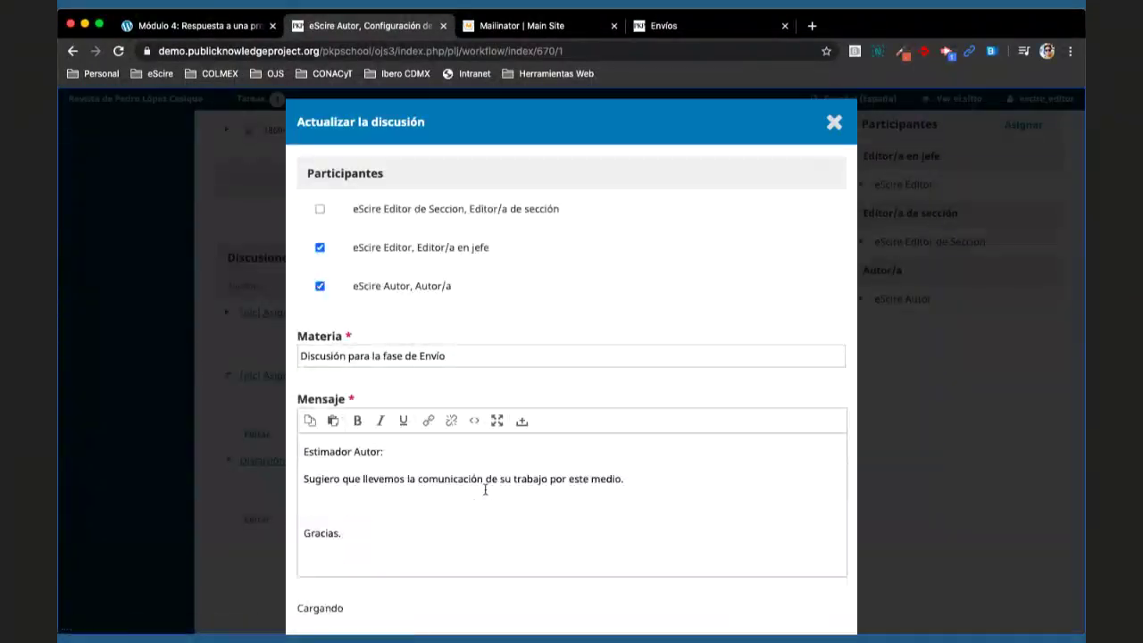
scroll(582, 449, down, 2)
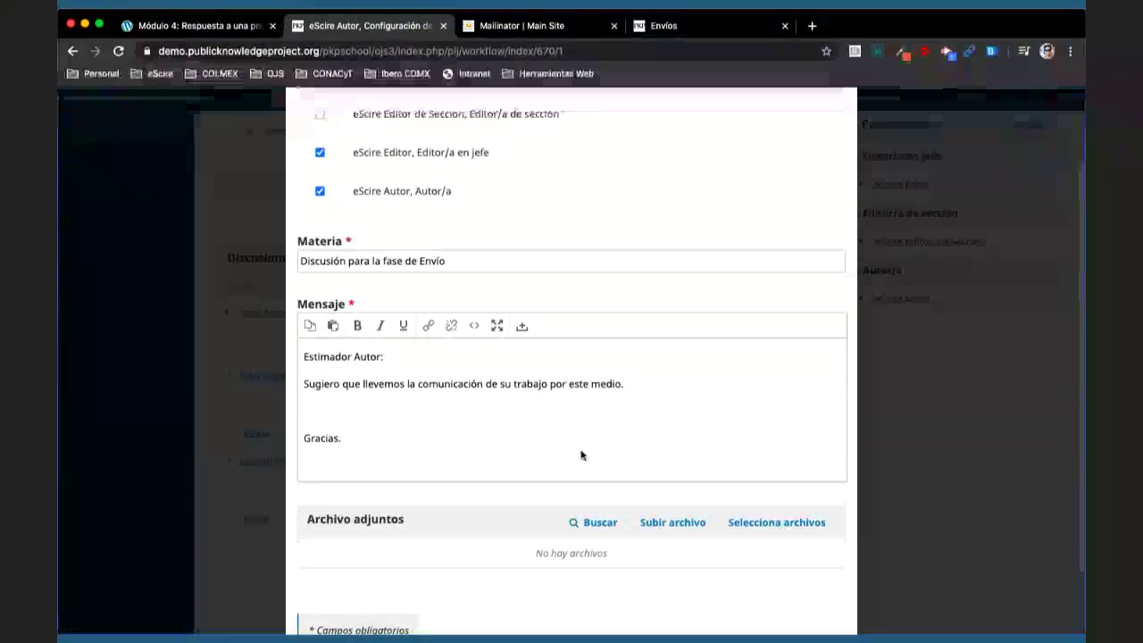
scroll(582, 447, up, 2)
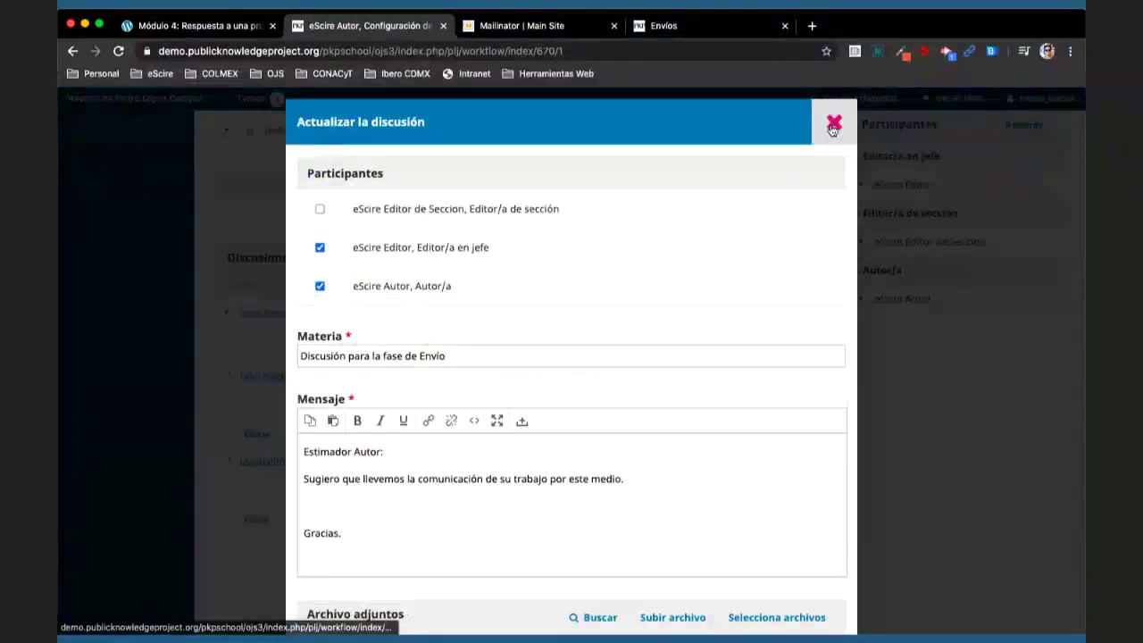
click(832, 125)
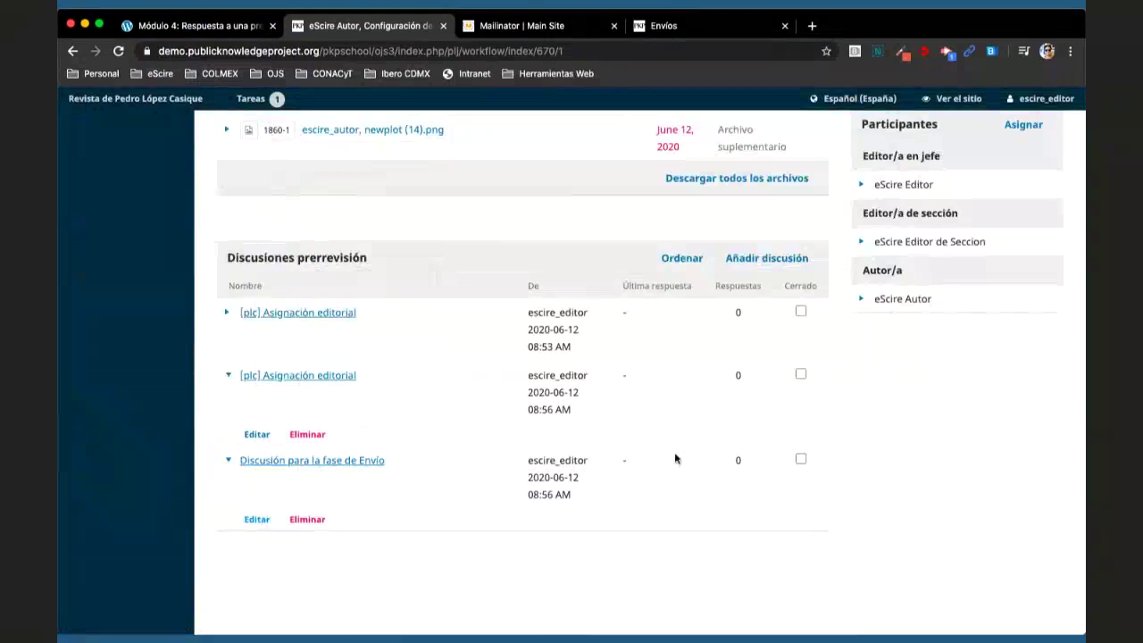
scroll(505, 536, down, 2)
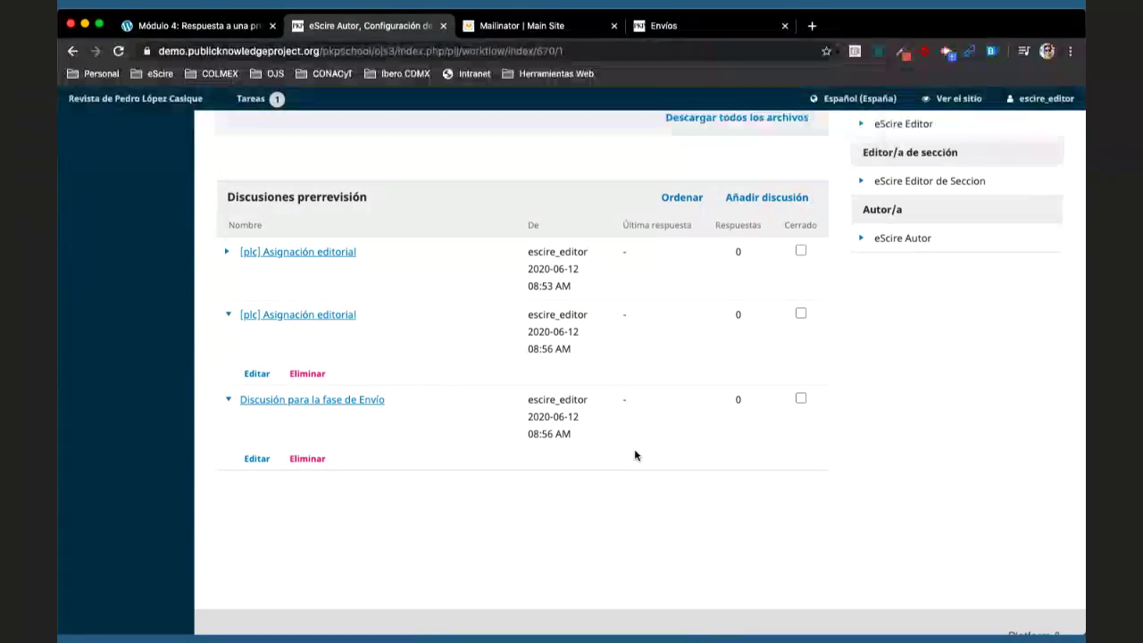
scroll(357, 416, left, 3)
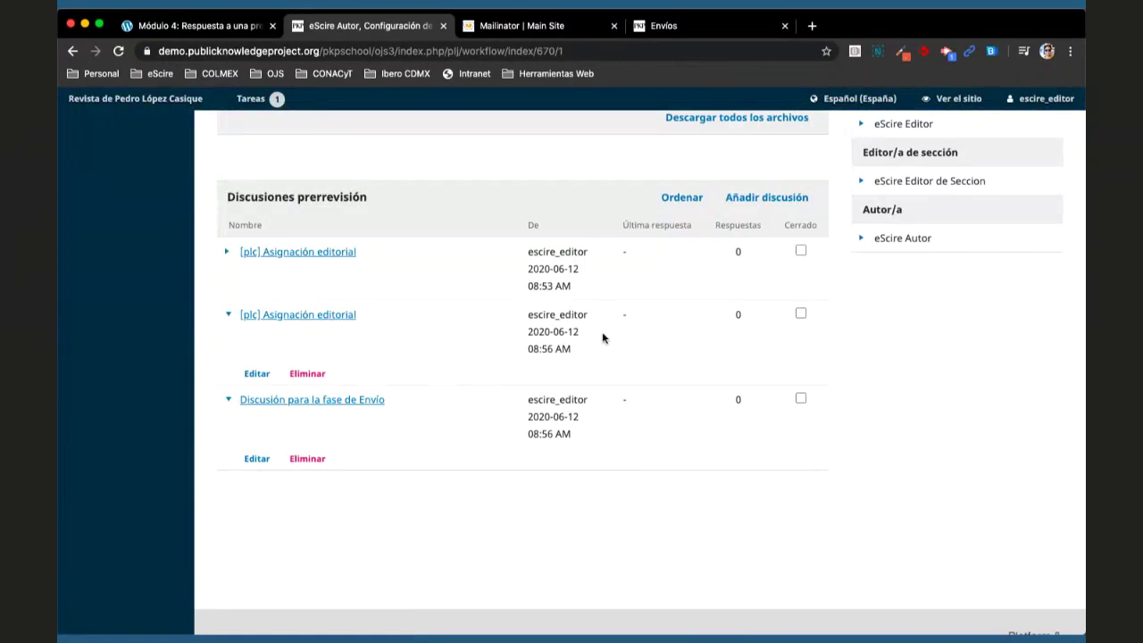
scroll(602, 331, up, 10)
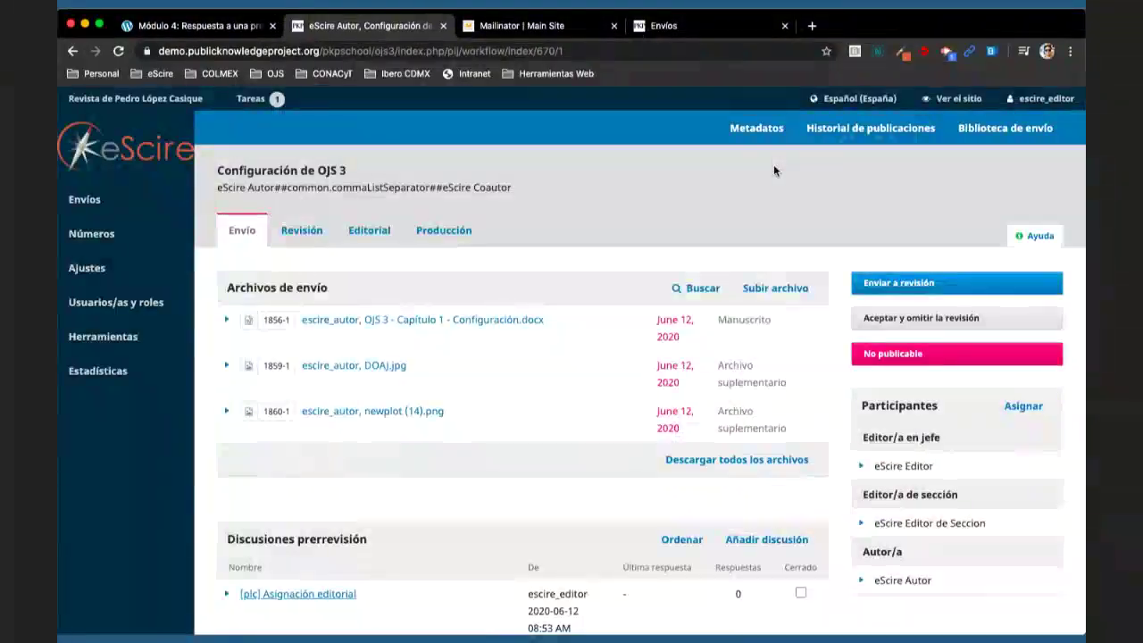
click(871, 128)
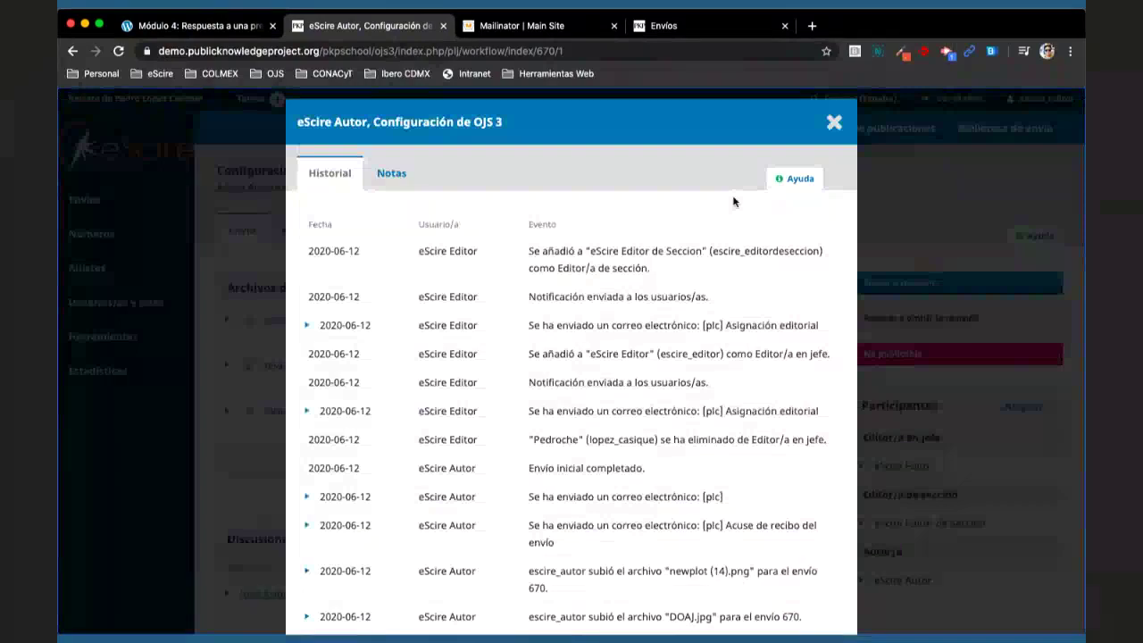
click(835, 122)
scroll(357, 340, down, 5)
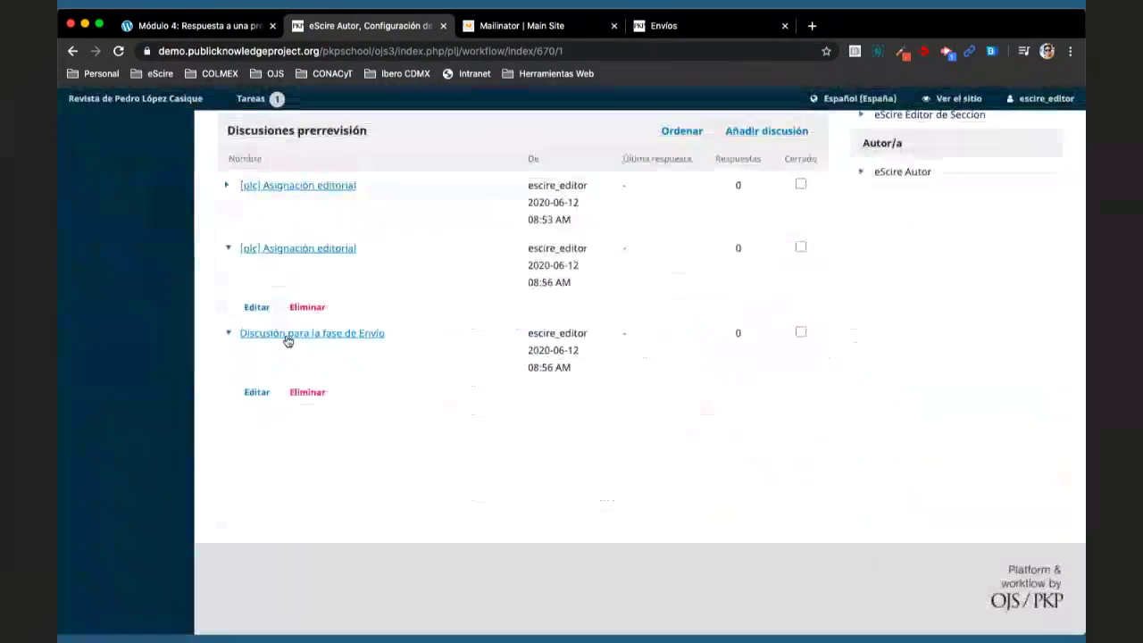
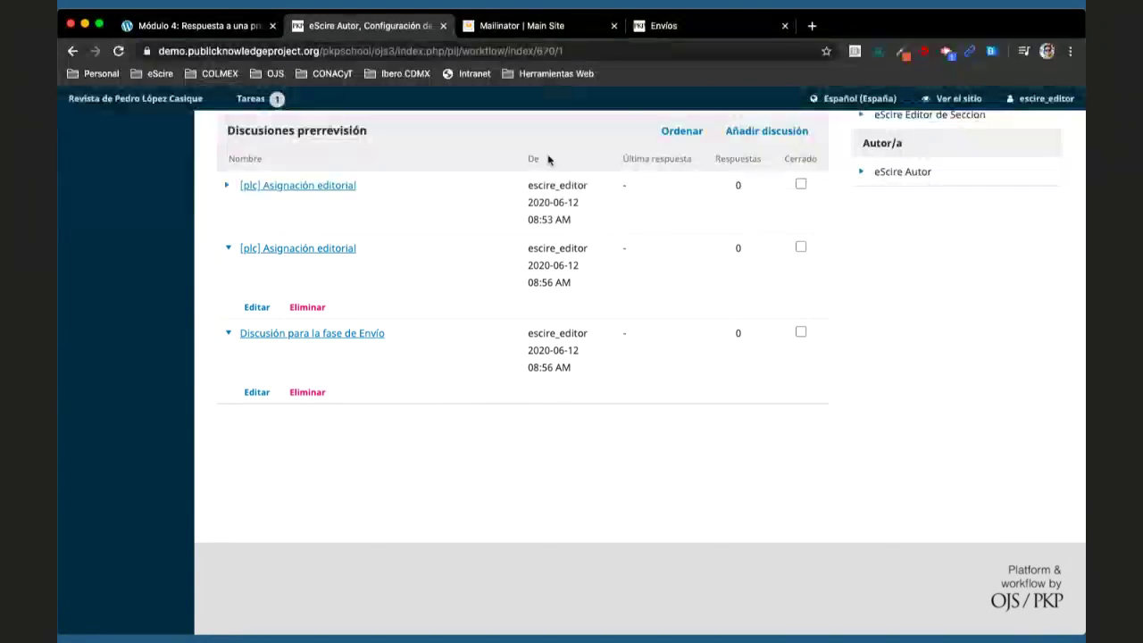
- Check the Mailinator registration email subject, then switch back to the OJS pre-review discussions
click(558, 28)
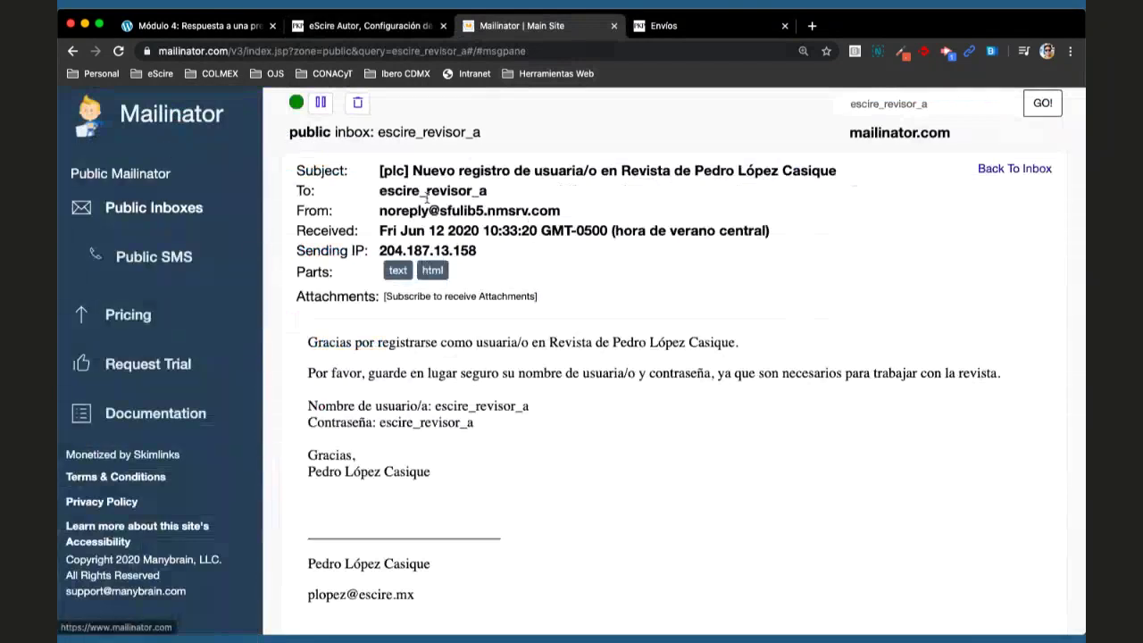
drag(412, 169, 740, 169)
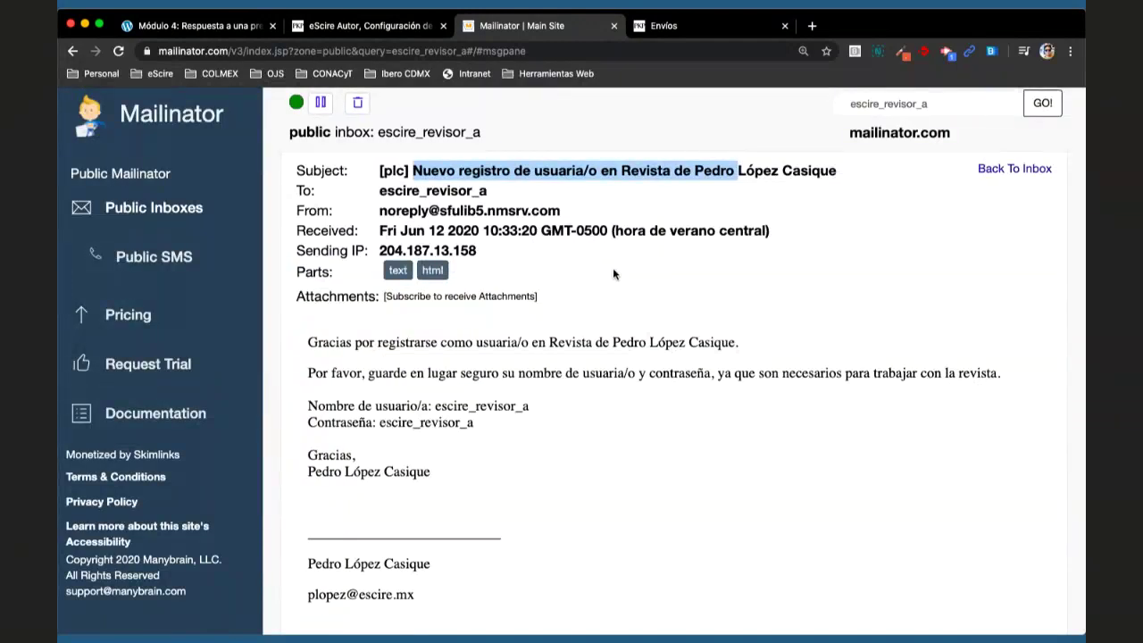
click(346, 27)
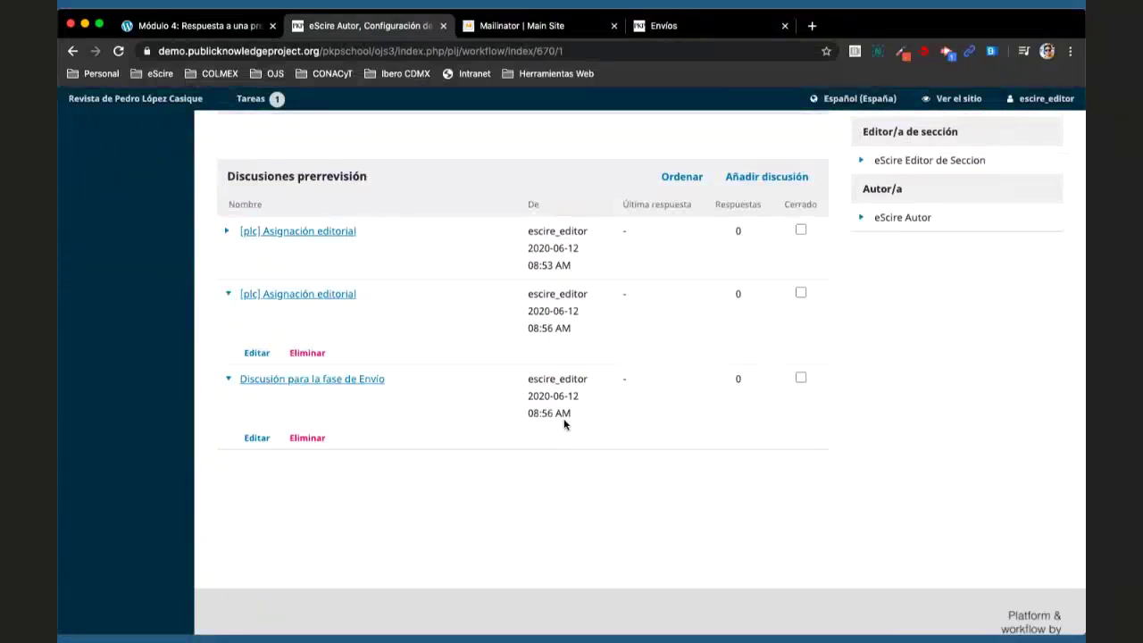
click(525, 32)
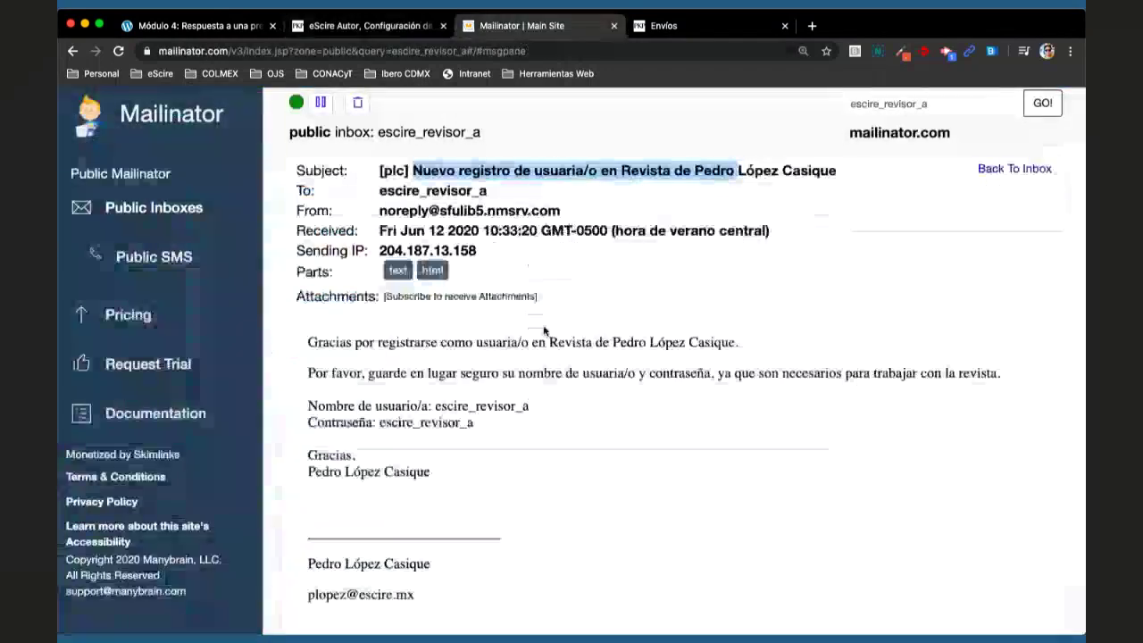
click(360, 34)
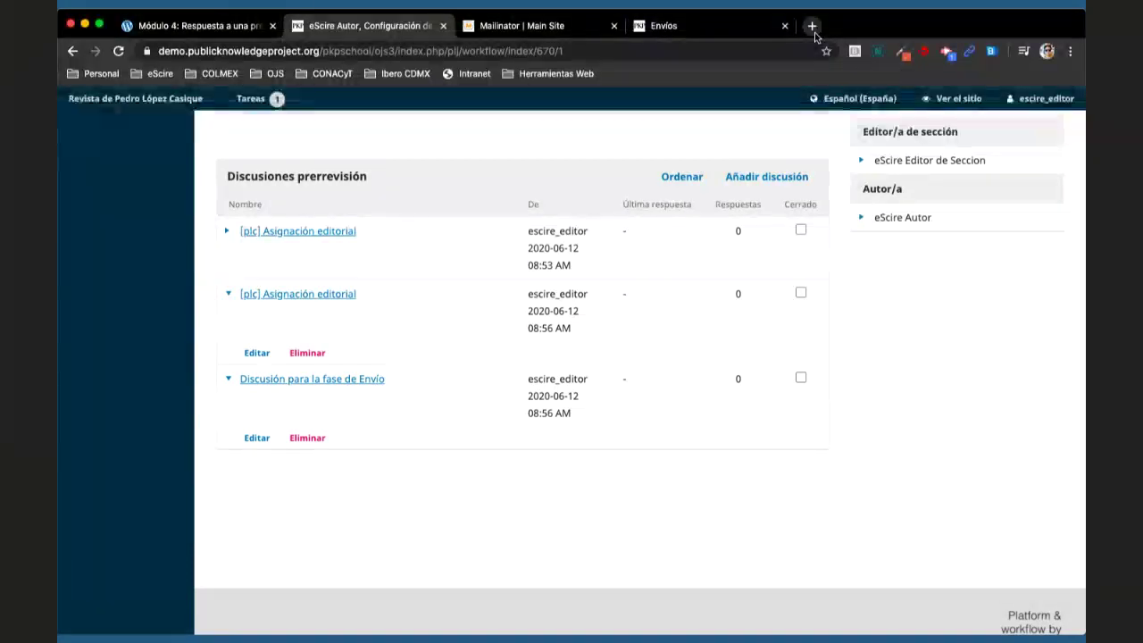
- Load mailinator.com in a new tab and open the editor's public inbox
key(super+t)
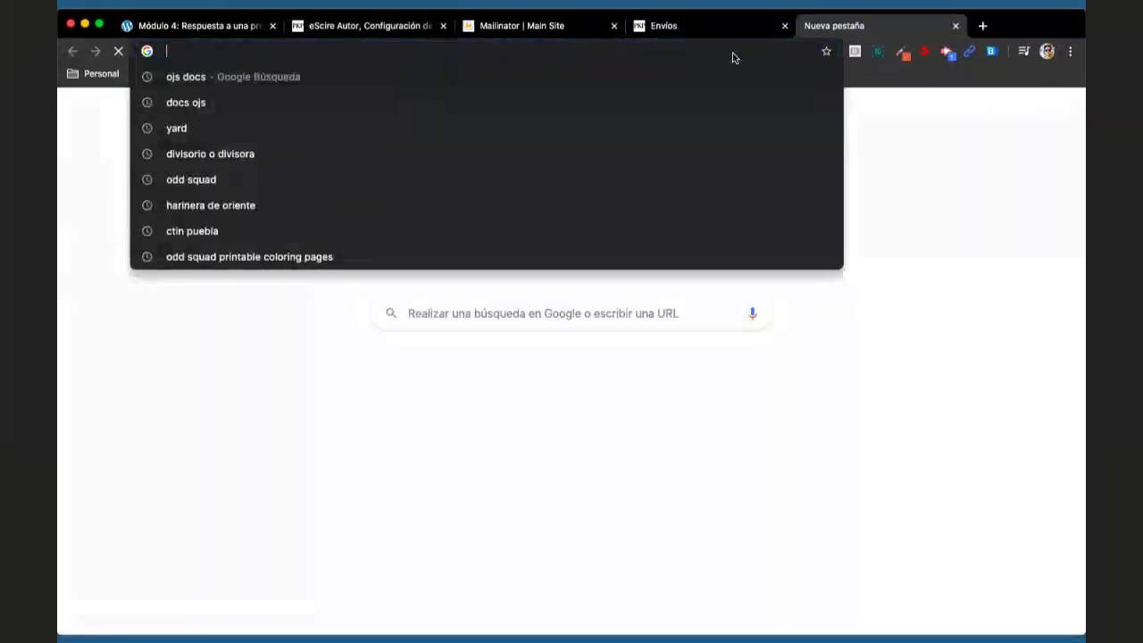
text(mailinator.com)
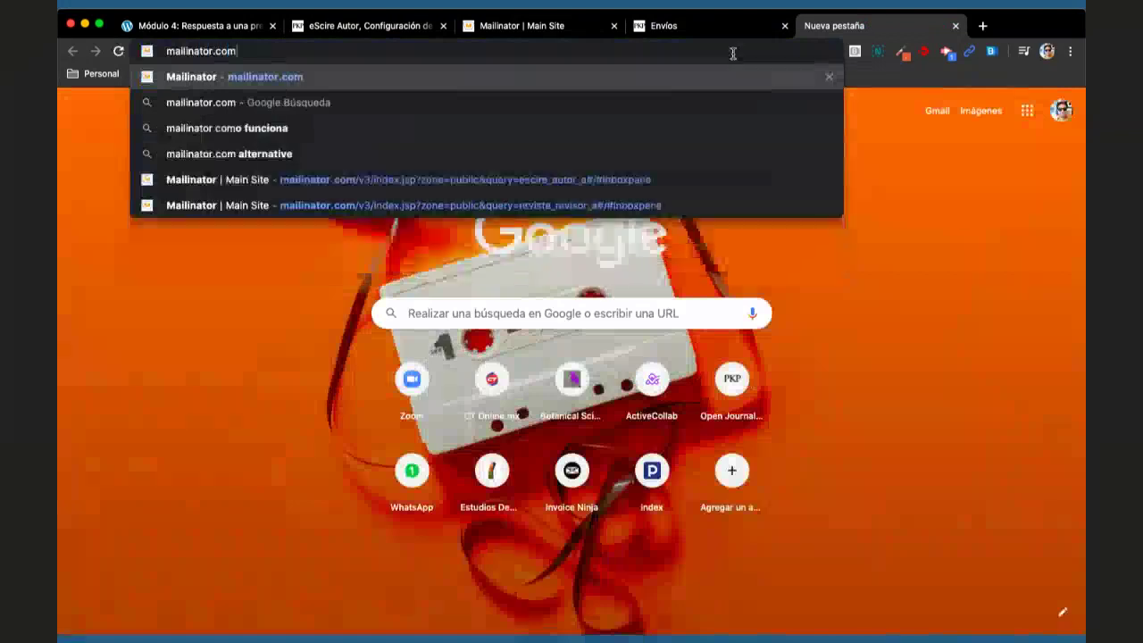
key(Return)
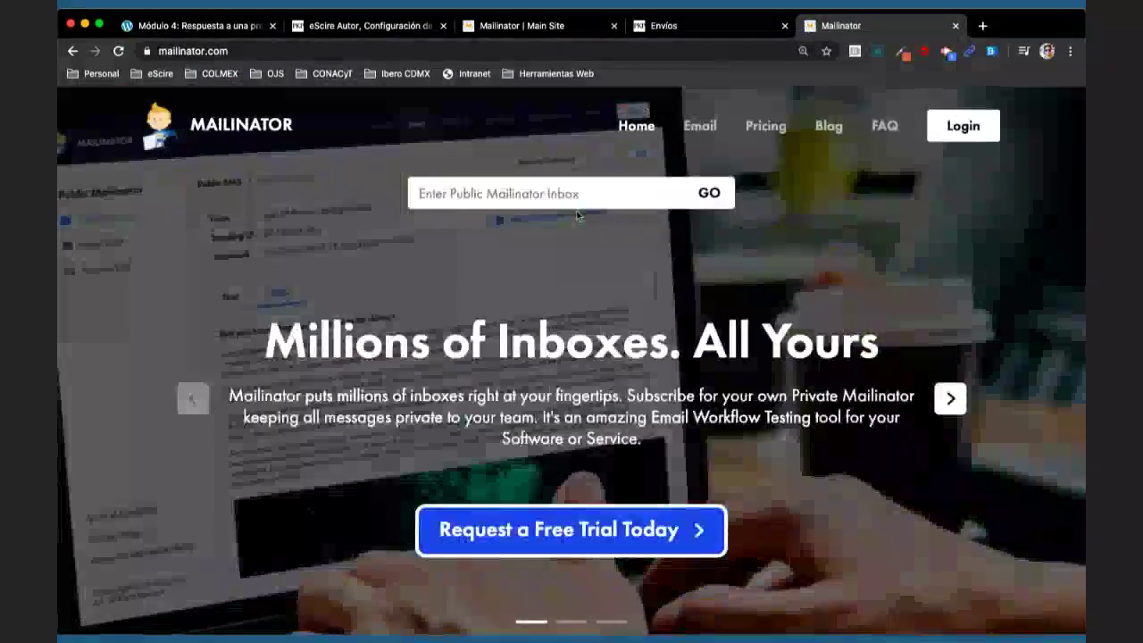
click(516, 200)
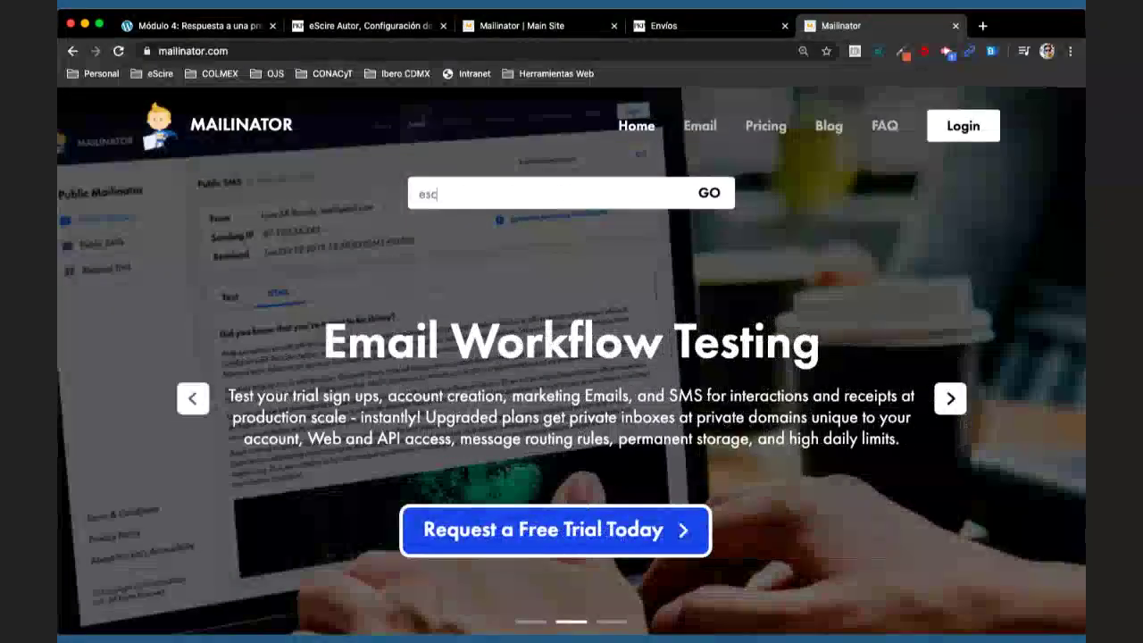
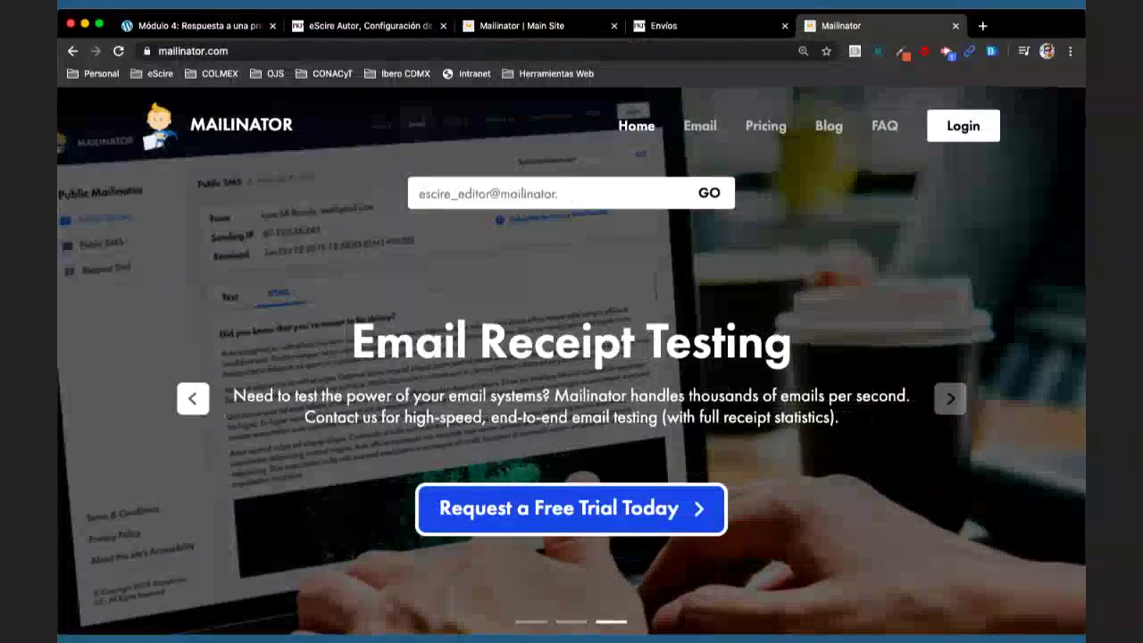
text(.com)
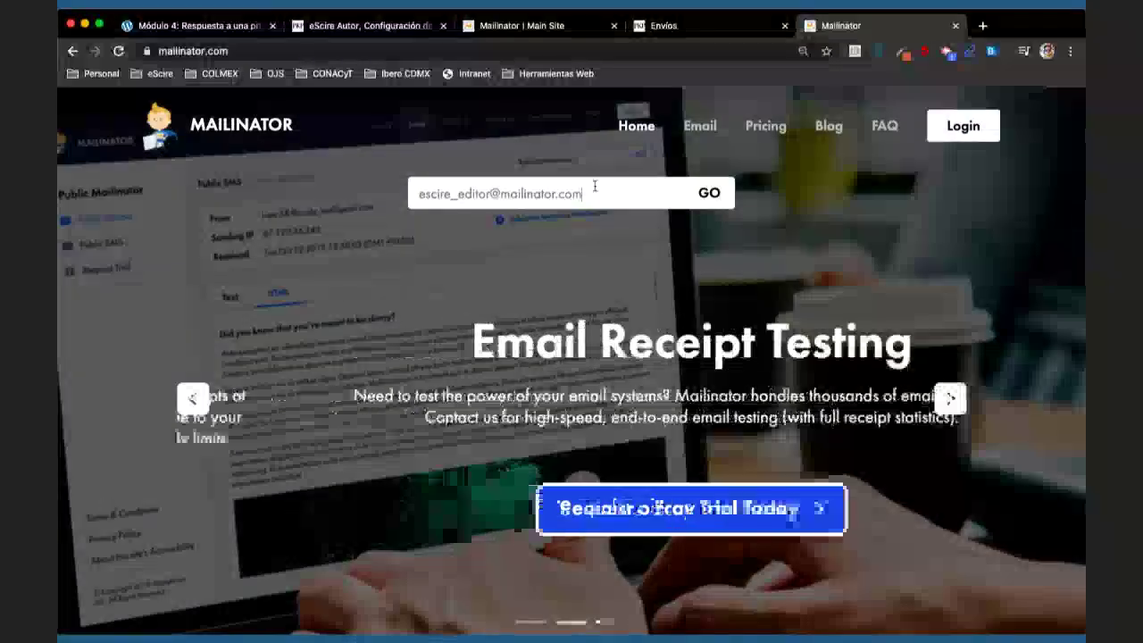
click(709, 193)
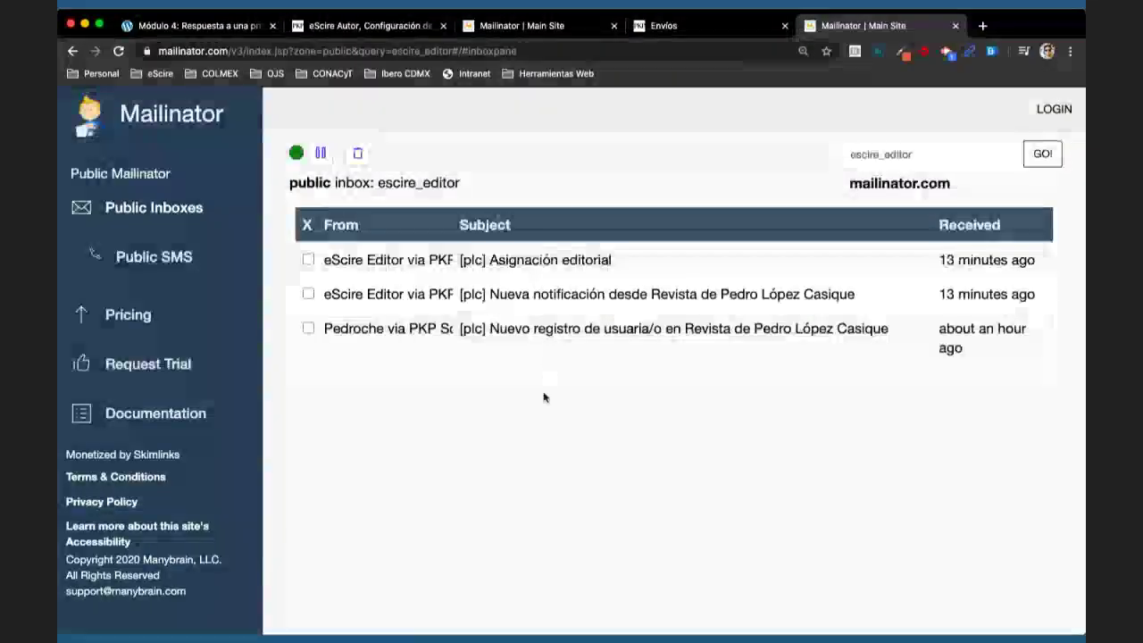
- Read the '[plc] Asignación editorial' email, then go back to the Mailinator home page
click(528, 260)
scroll(602, 393, down, 1)
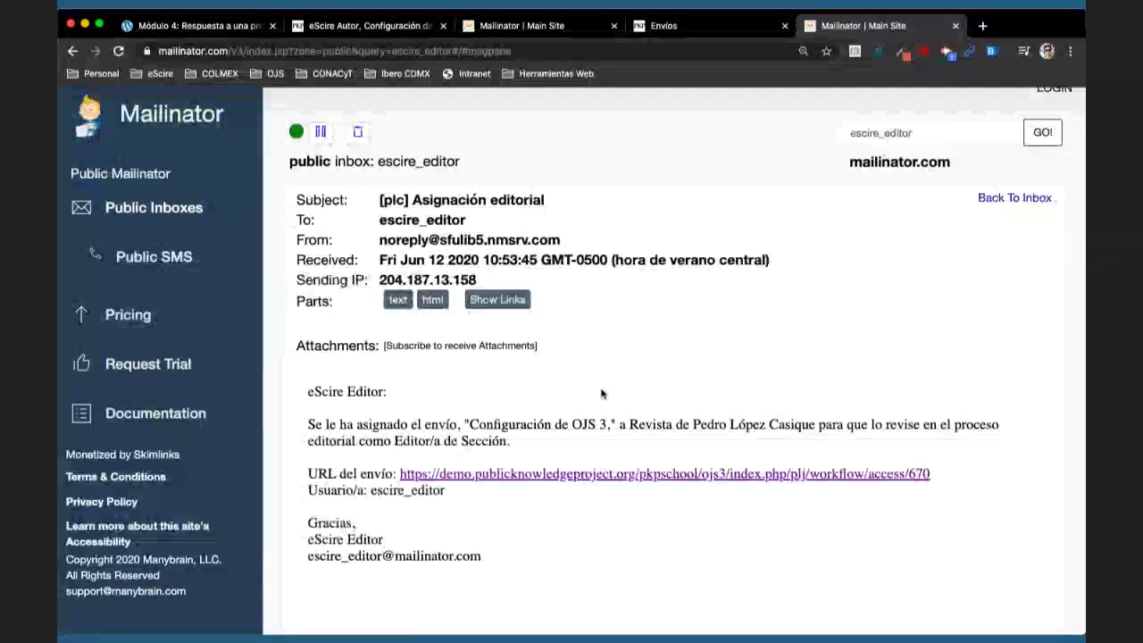
click(174, 97)
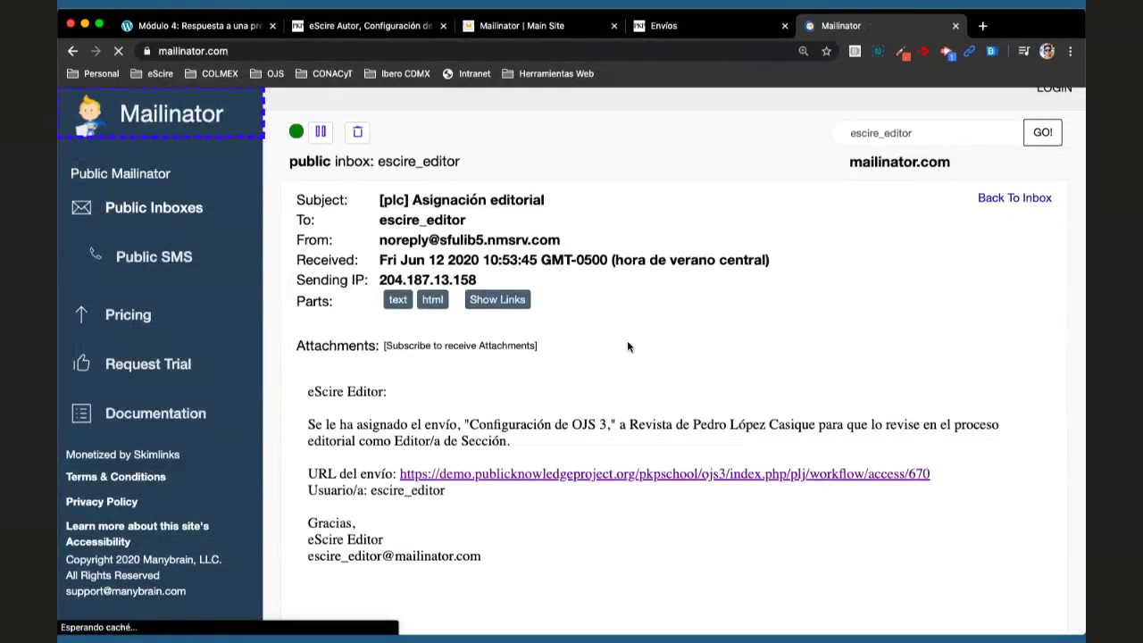